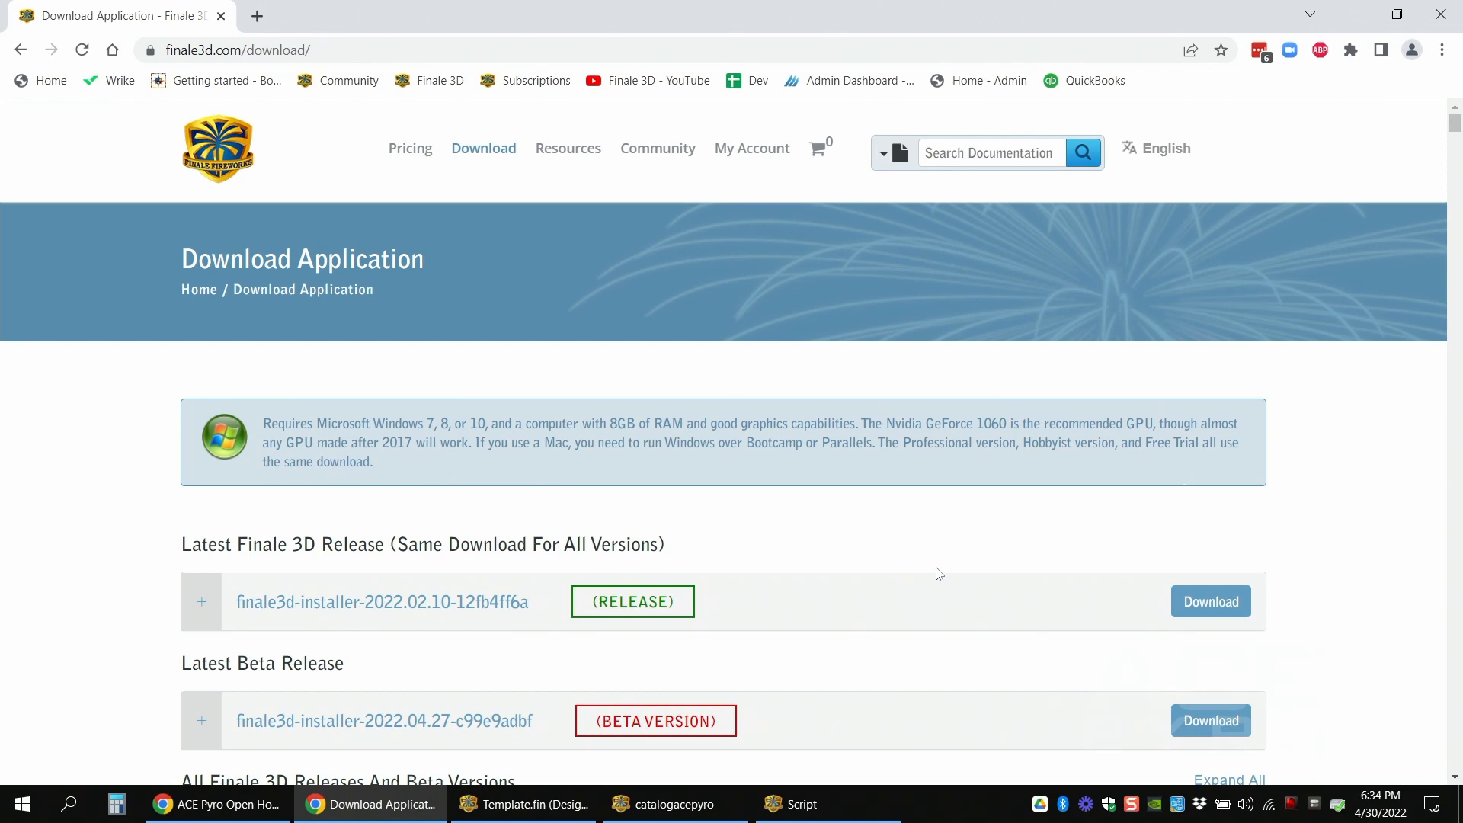
- Review the Finale 3D license pricing page and look at the free trial license request form without submitting it
{"action": "left_click", "coordinate": [412, 151]}
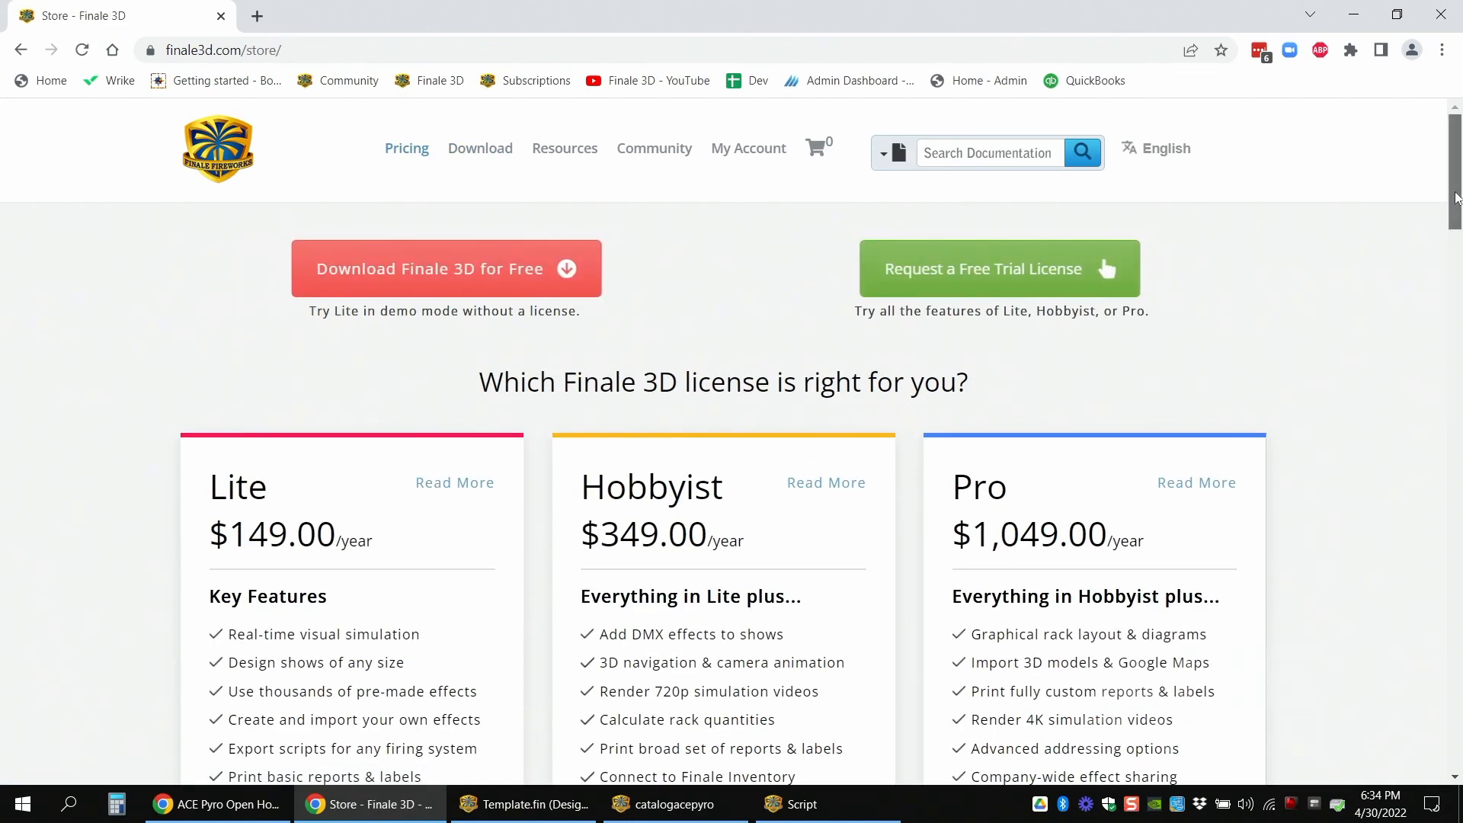
{"action": "scroll", "coordinate": [1456, 208], "scroll_direction": "down", "scroll_amount": 1}
{"action": "scroll", "coordinate": [1425, 237], "scroll_direction": "up", "scroll_amount": 1}
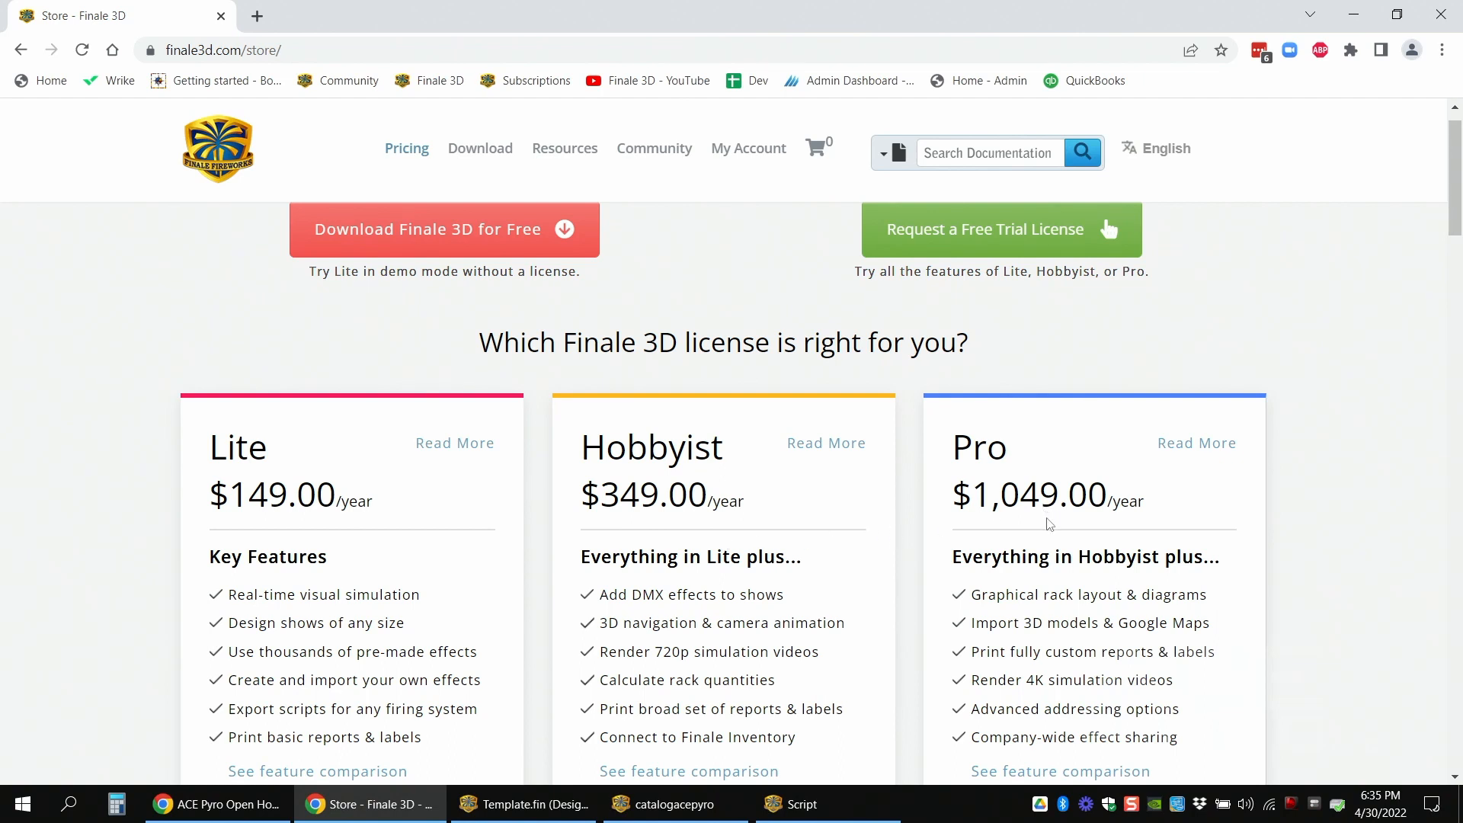
{"action": "scroll", "coordinate": [1040, 523], "scroll_direction": "up", "scroll_amount": 1}
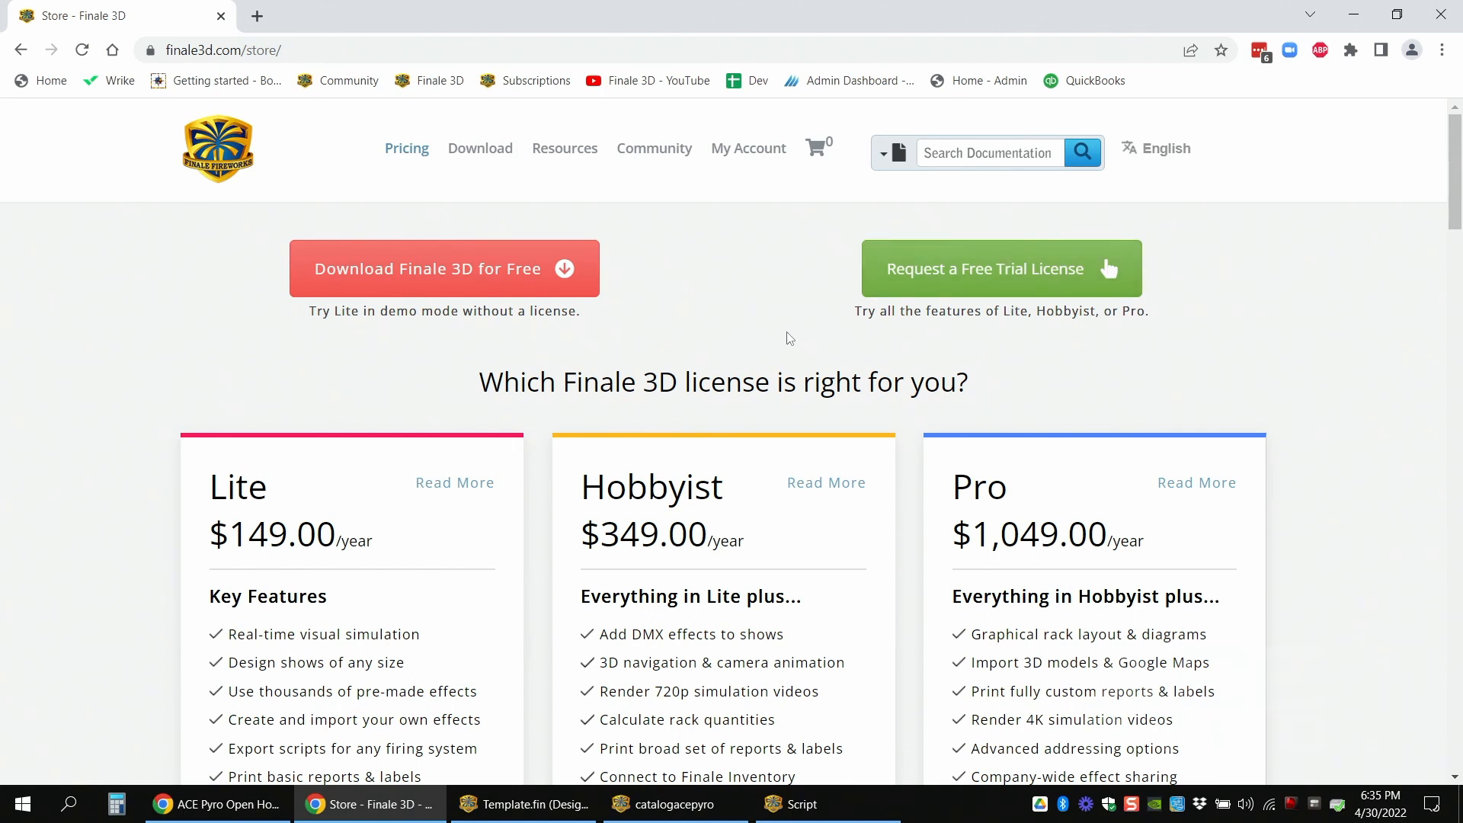
{"action": "left_click", "coordinate": [957, 285]}
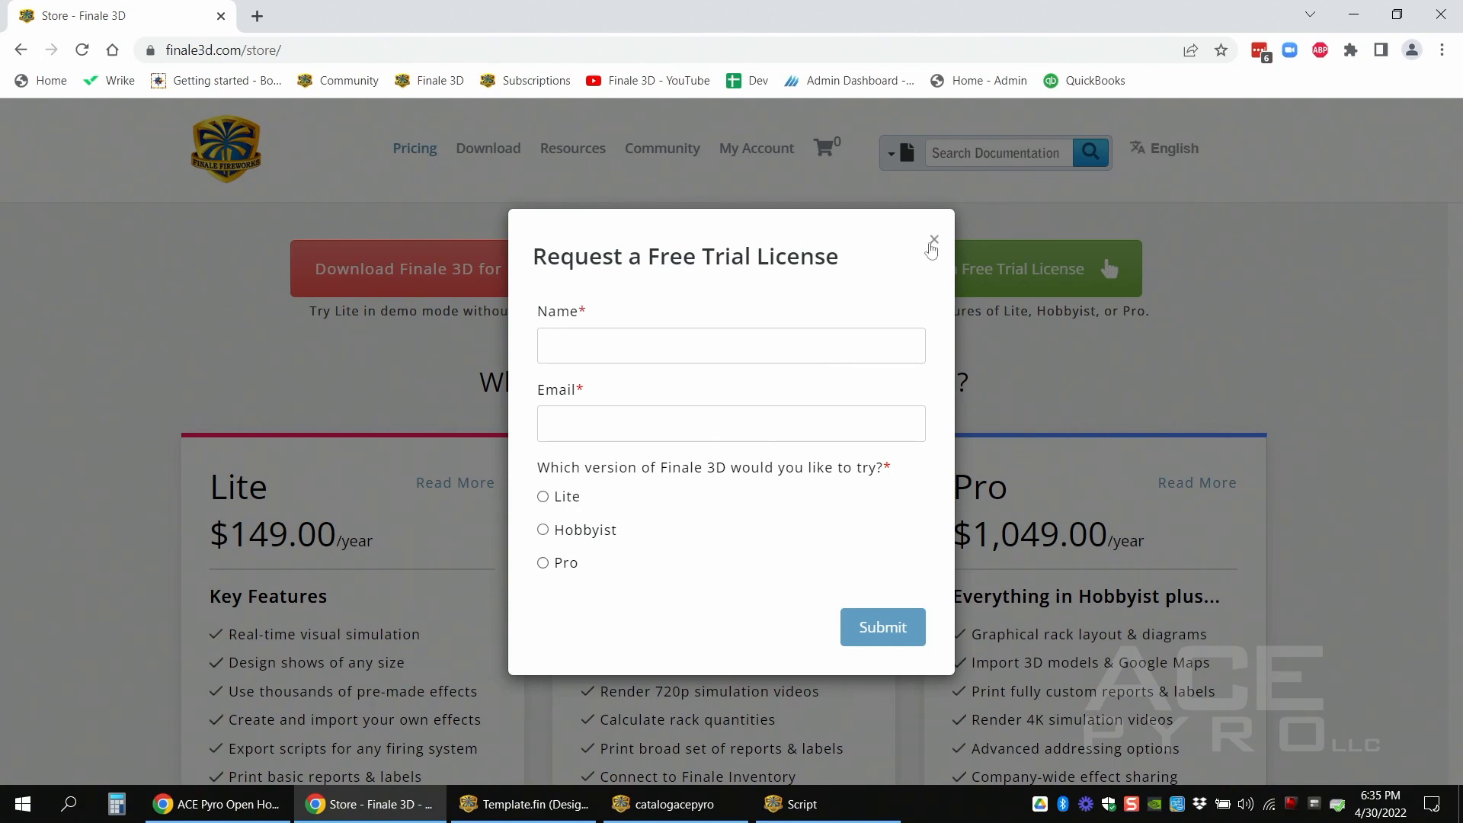
{"action": "left_click", "coordinate": [933, 241]}
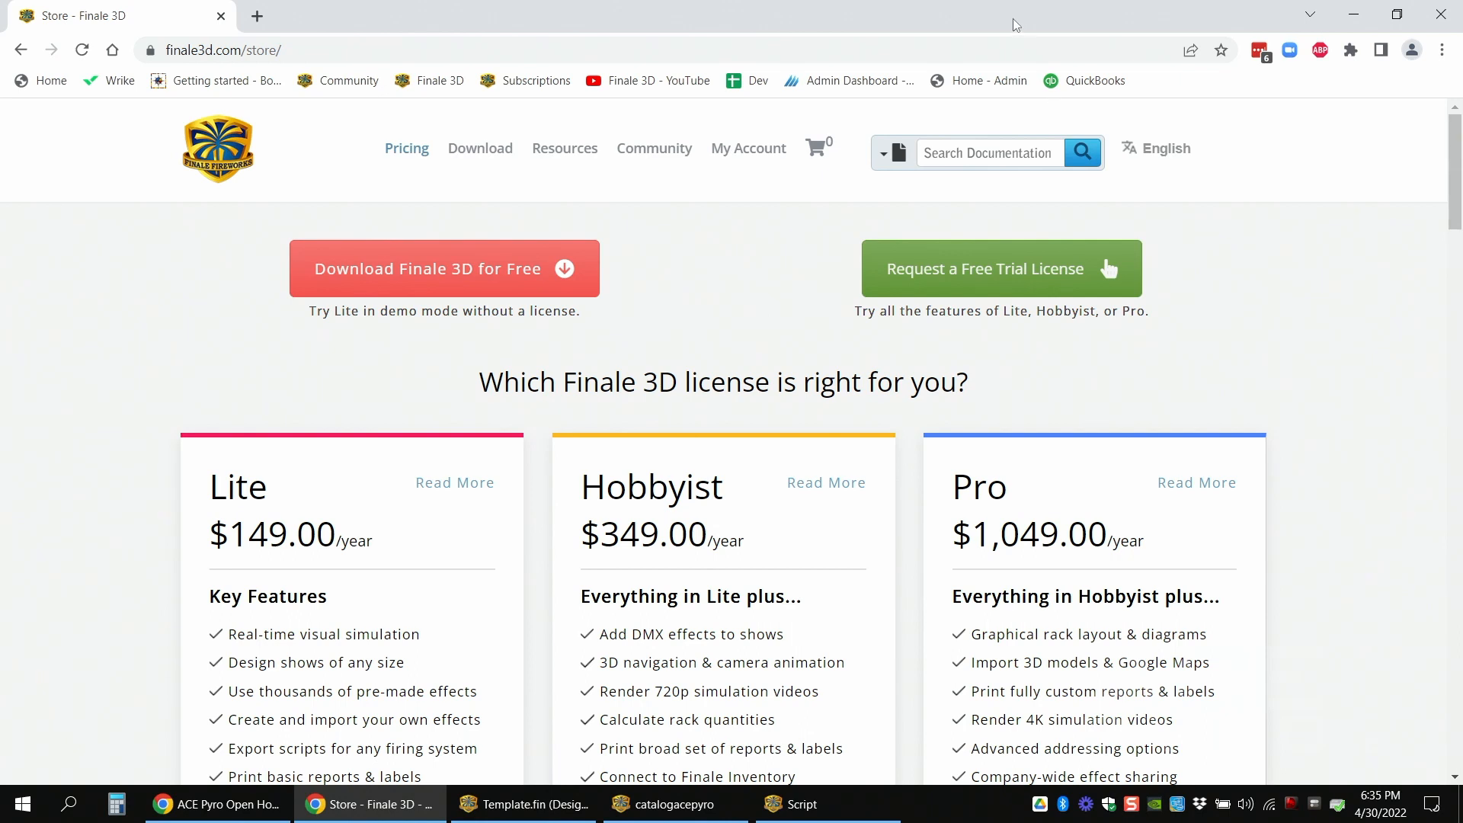
- Put the browser windows away and switch to Finale 3D with the Template.fin design, effects and script windows
{"action": "left_click", "coordinate": [1357, 18]}
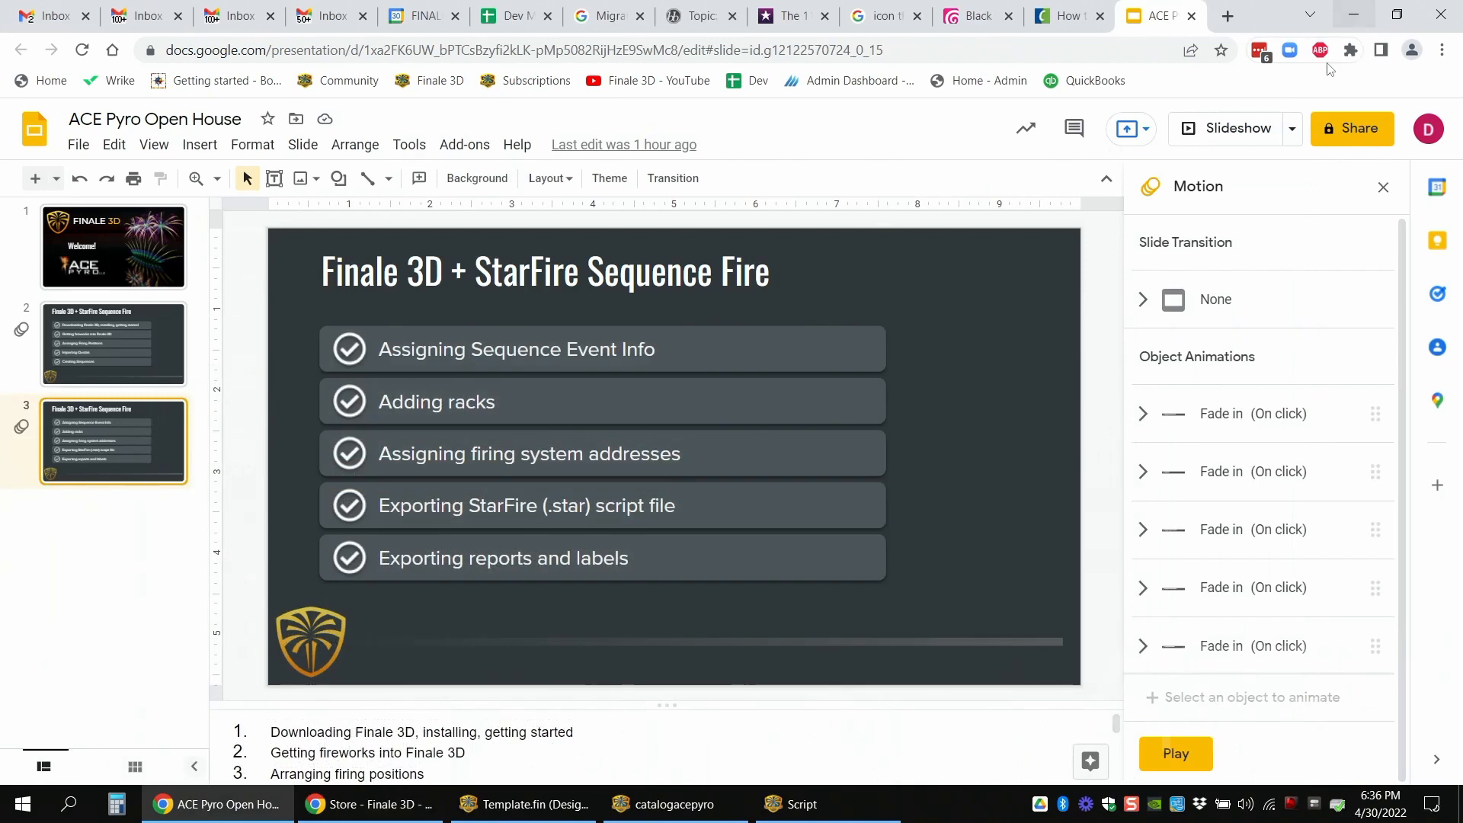
{"action": "left_click", "coordinate": [1354, 15]}
{"action": "left_click", "coordinate": [518, 804]}
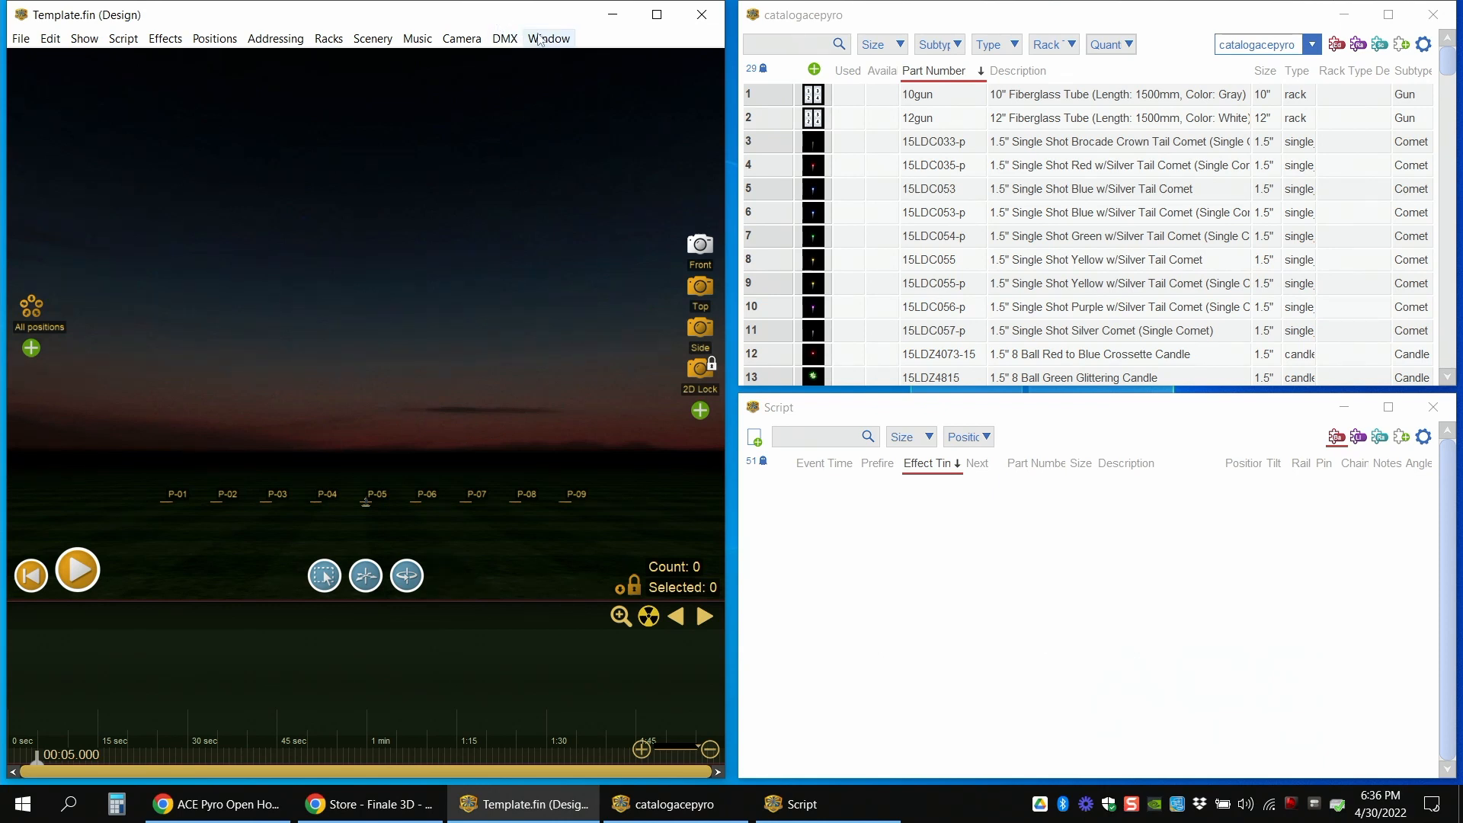
{"action": "mouse_move", "coordinate": [494, 14]}
{"action": "left_mouse_down"}
{"action": "mouse_move", "coordinate": [505, 36]}
{"action": "mouse_move", "coordinate": [490, 17]}
{"action": "left_mouse_up"}
{"action": "left_click_drag", "start_coordinate": [1207, 22], "coordinate": [1206, 19]}
{"action": "left_click", "coordinate": [1119, 416]}
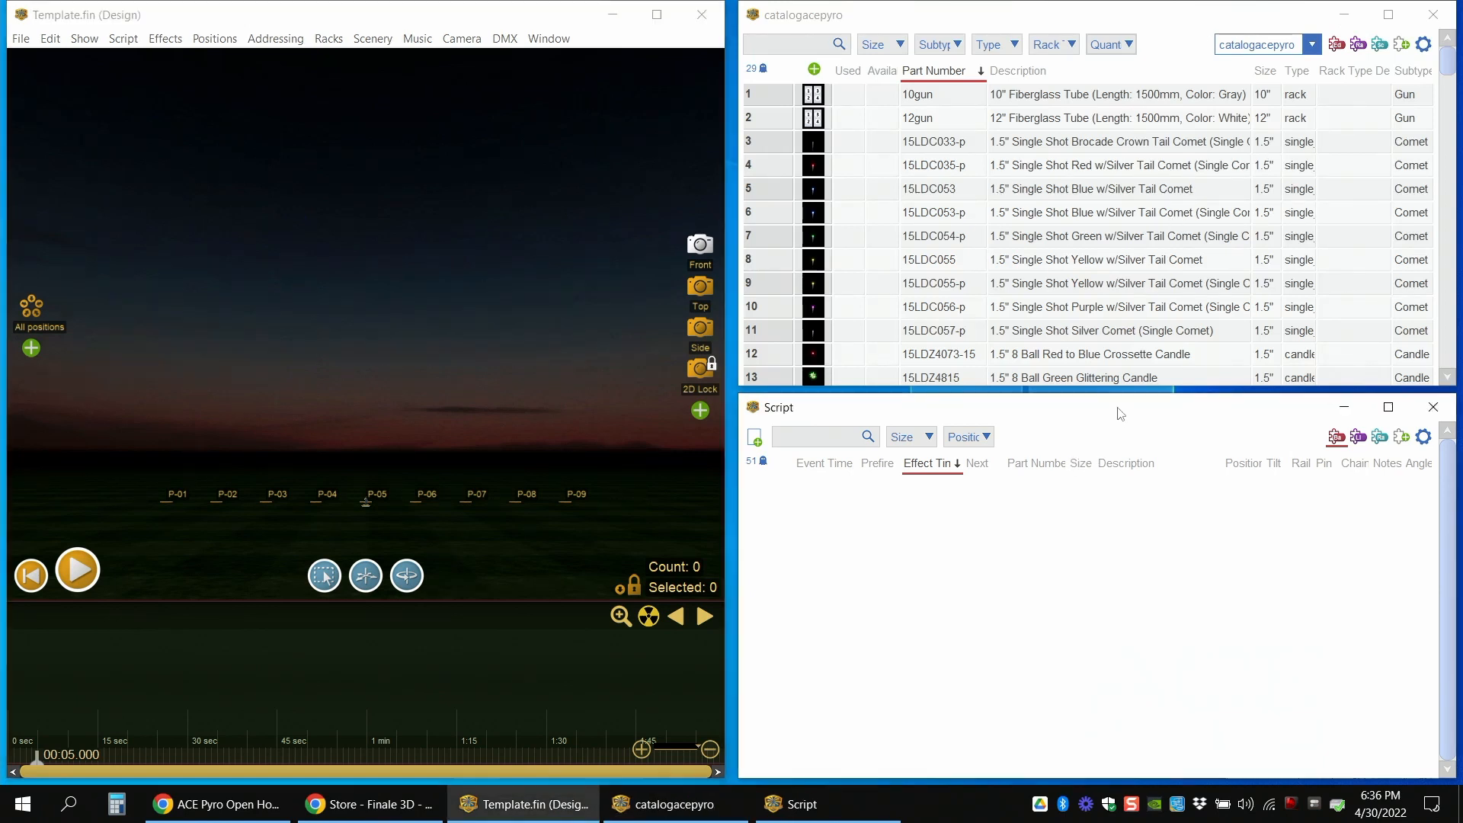
{"action": "mouse_move", "coordinate": [1113, 413]}
{"action": "left_mouse_down"}
{"action": "mouse_move", "coordinate": [1091, 392]}
{"action": "mouse_move", "coordinate": [1107, 410]}
{"action": "left_mouse_up"}
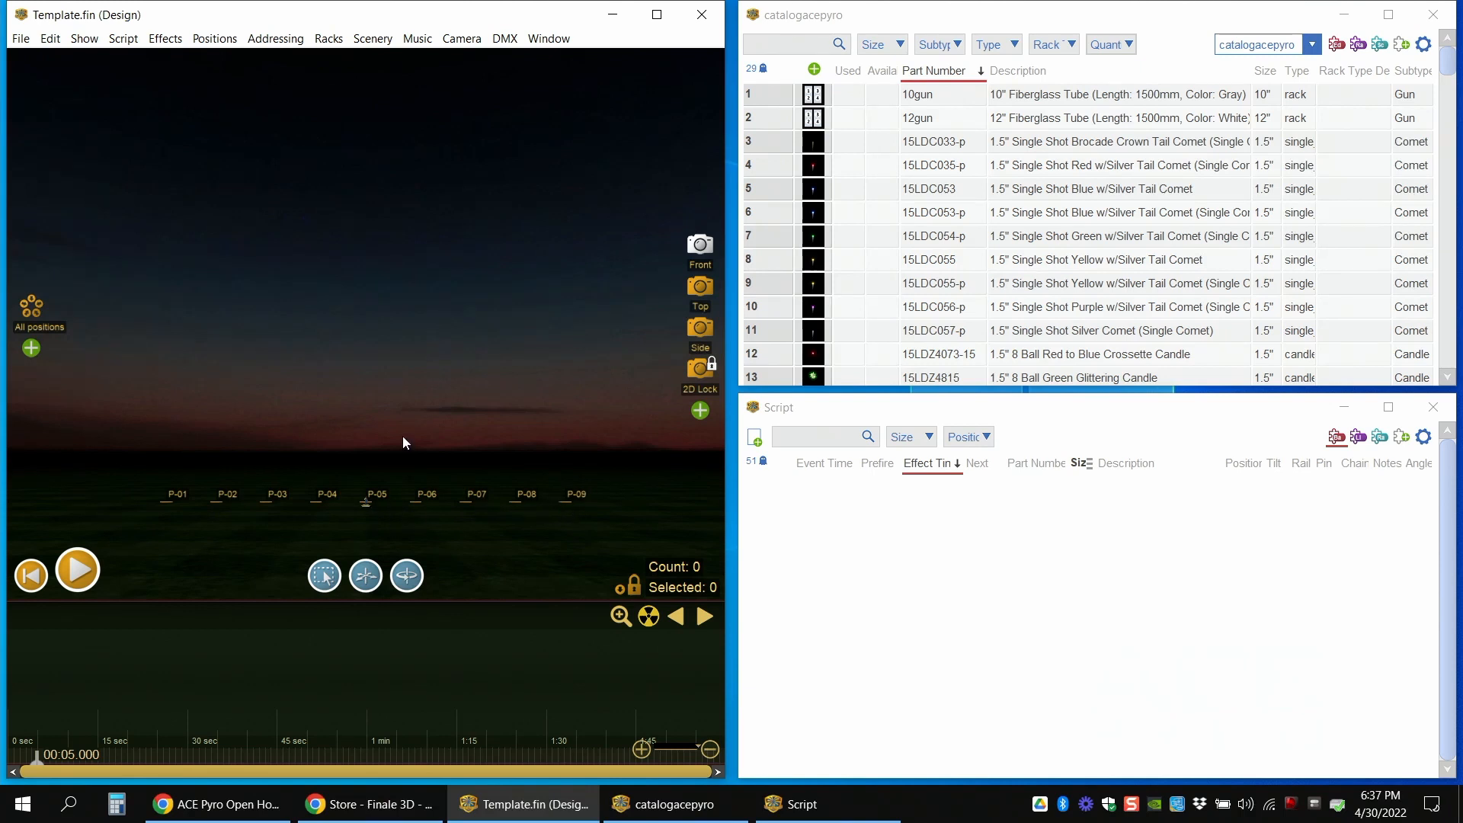
- In top view, add one firing position and place it on the centre line behind P-05, about 200 ft back
{"action": "left_click", "coordinate": [699, 290]}
{"action": "left_click_drag", "start_coordinate": [438, 206], "coordinate": [435, 329]}
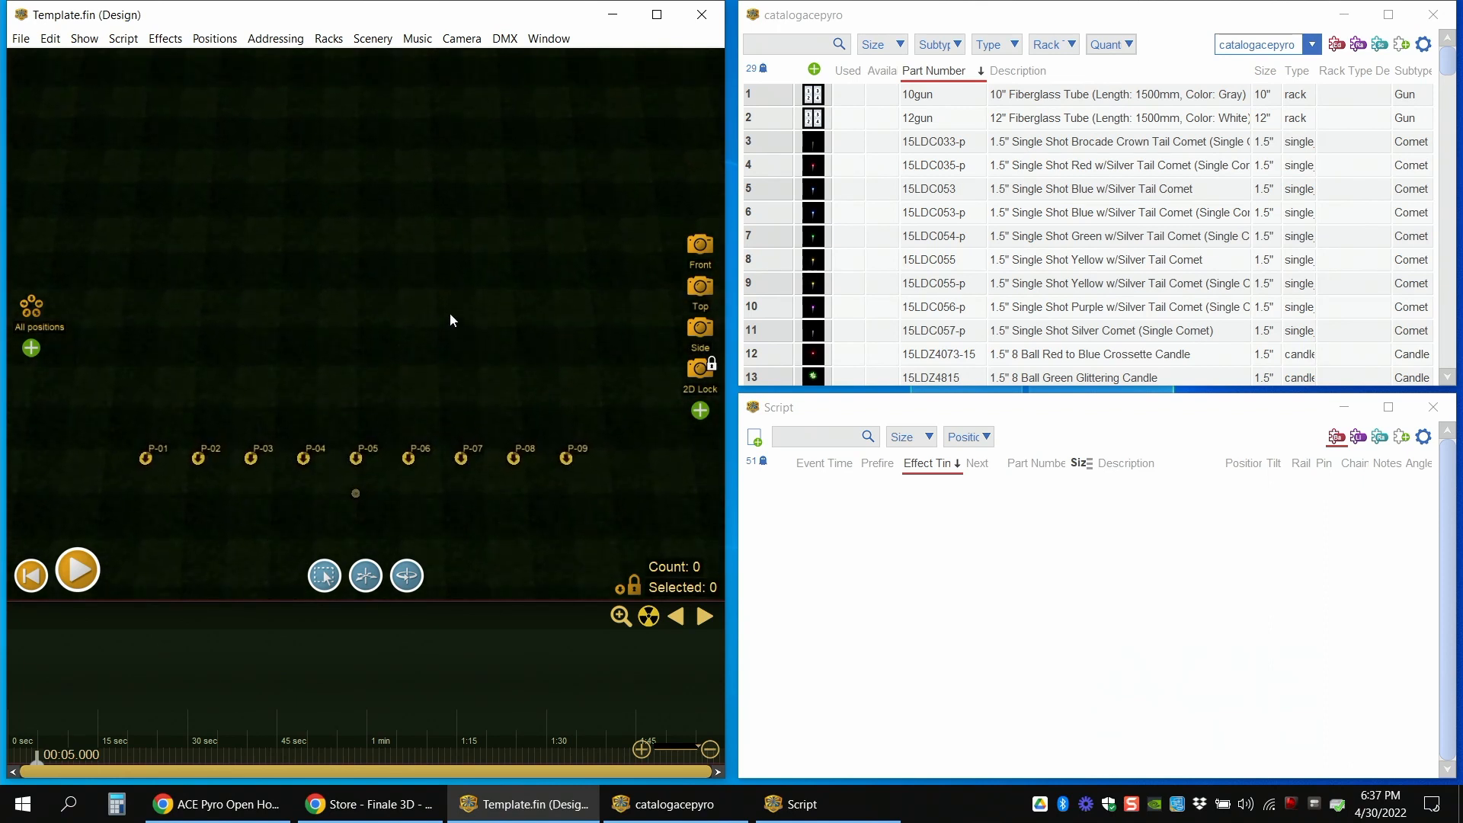
{"action": "left_click", "coordinate": [214, 38]}
{"action": "mouse_move", "coordinate": [370, 61]}
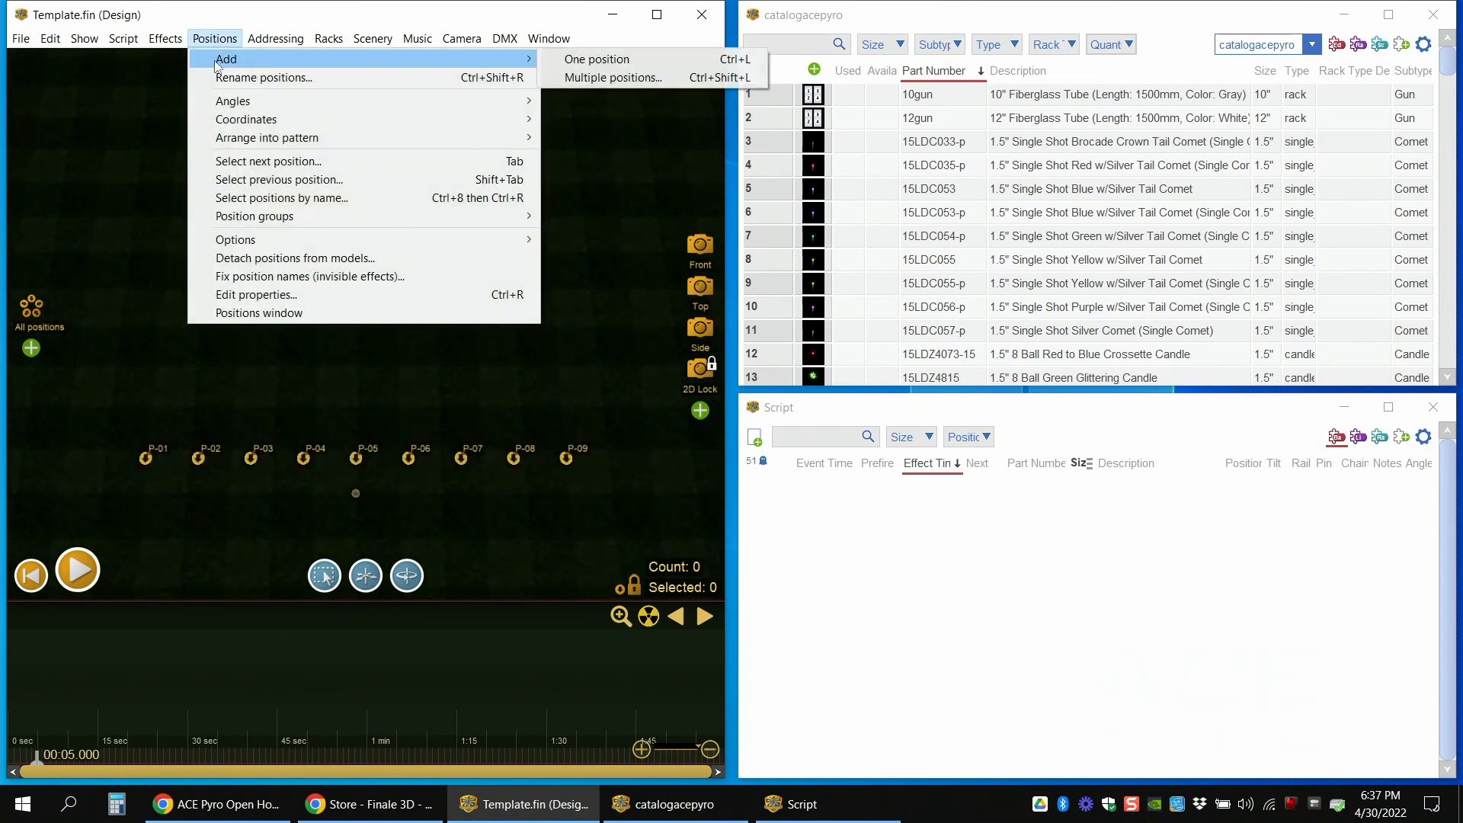
{"action": "left_click", "coordinate": [596, 59]}
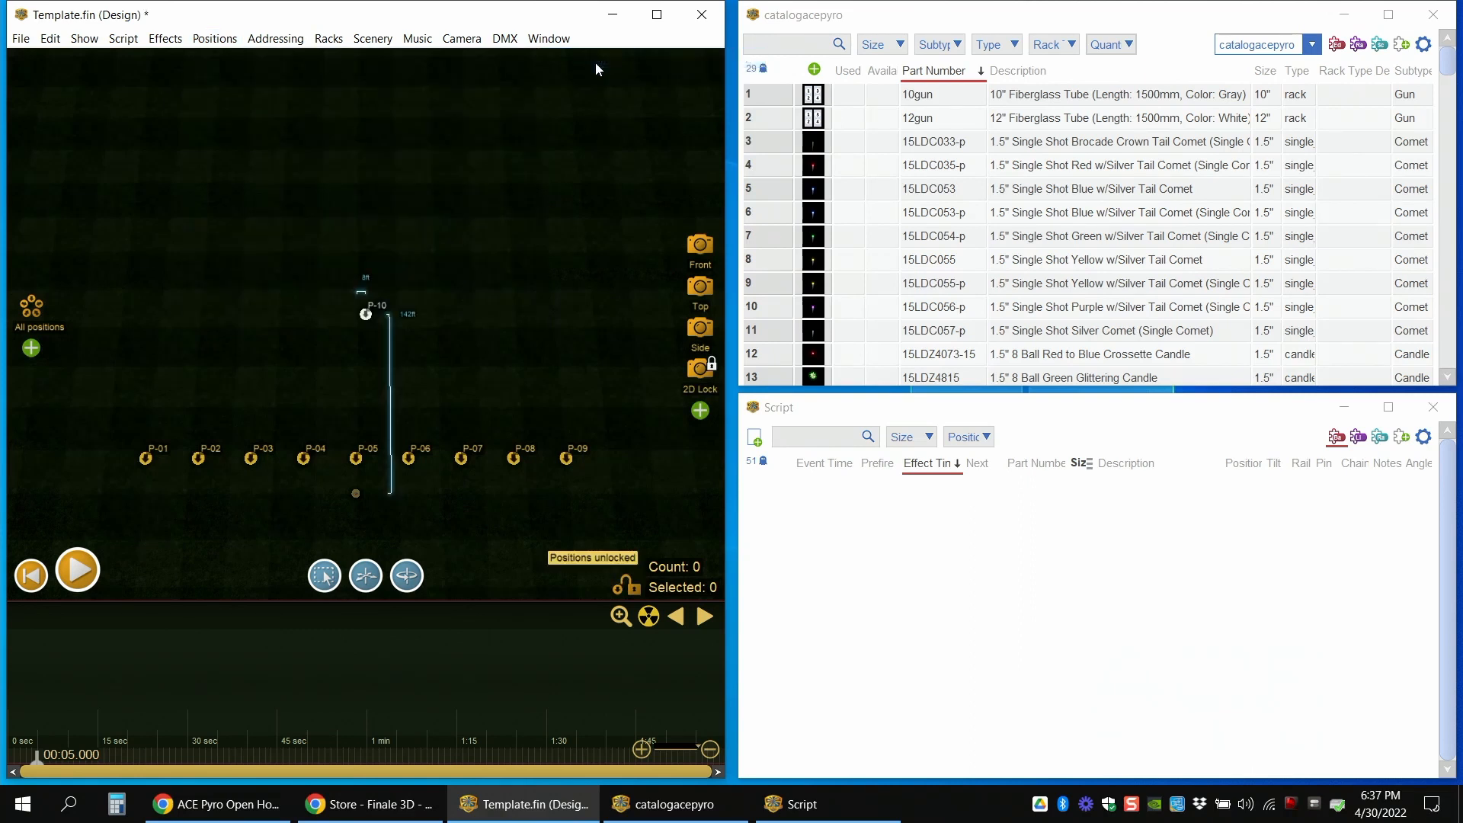
{"action": "scroll", "coordinate": [403, 392], "scroll_direction": "up", "scroll_amount": 2}
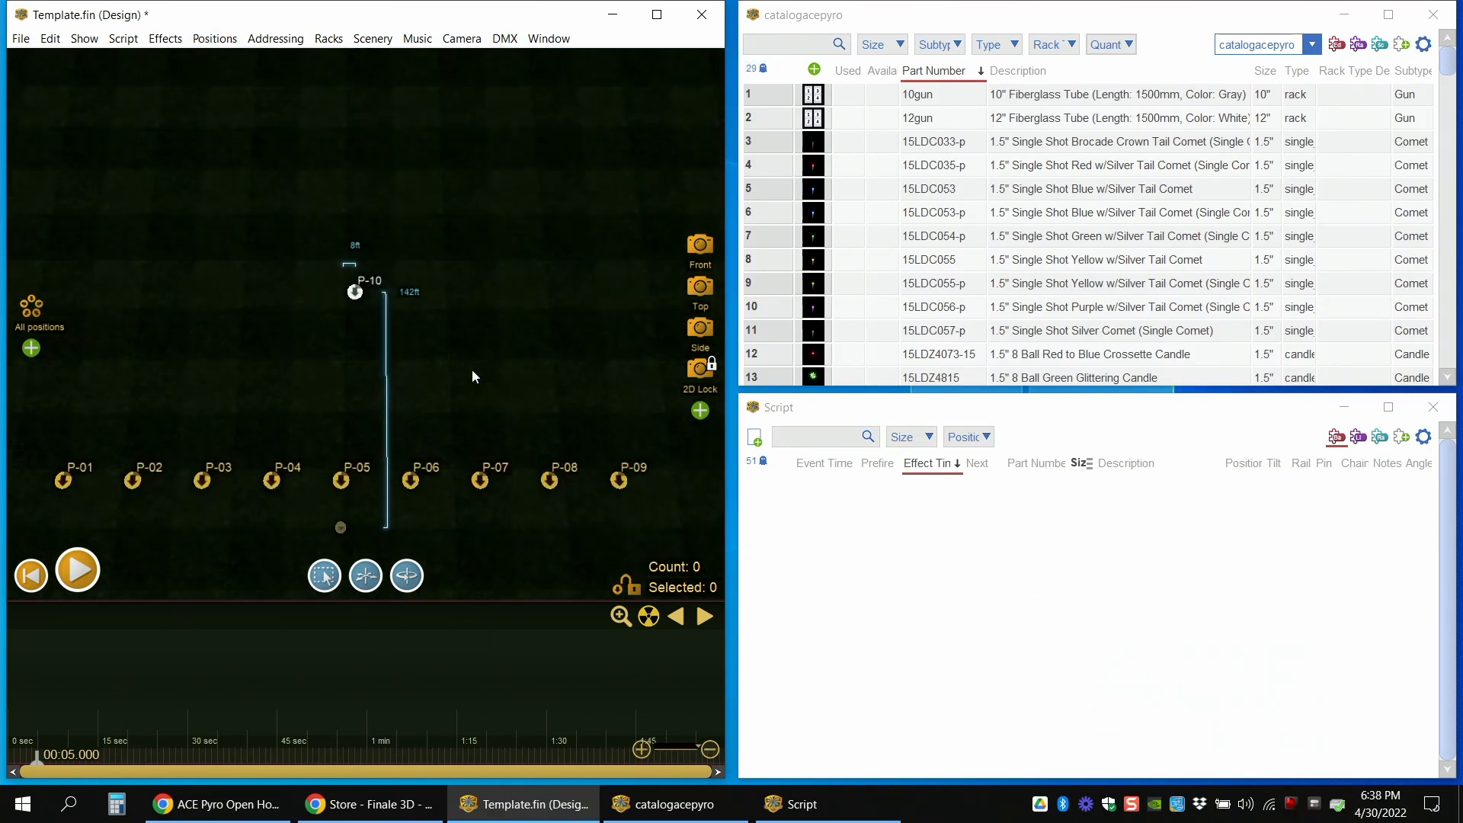
{"action": "left_click_drag", "start_coordinate": [357, 306], "coordinate": [343, 210]}
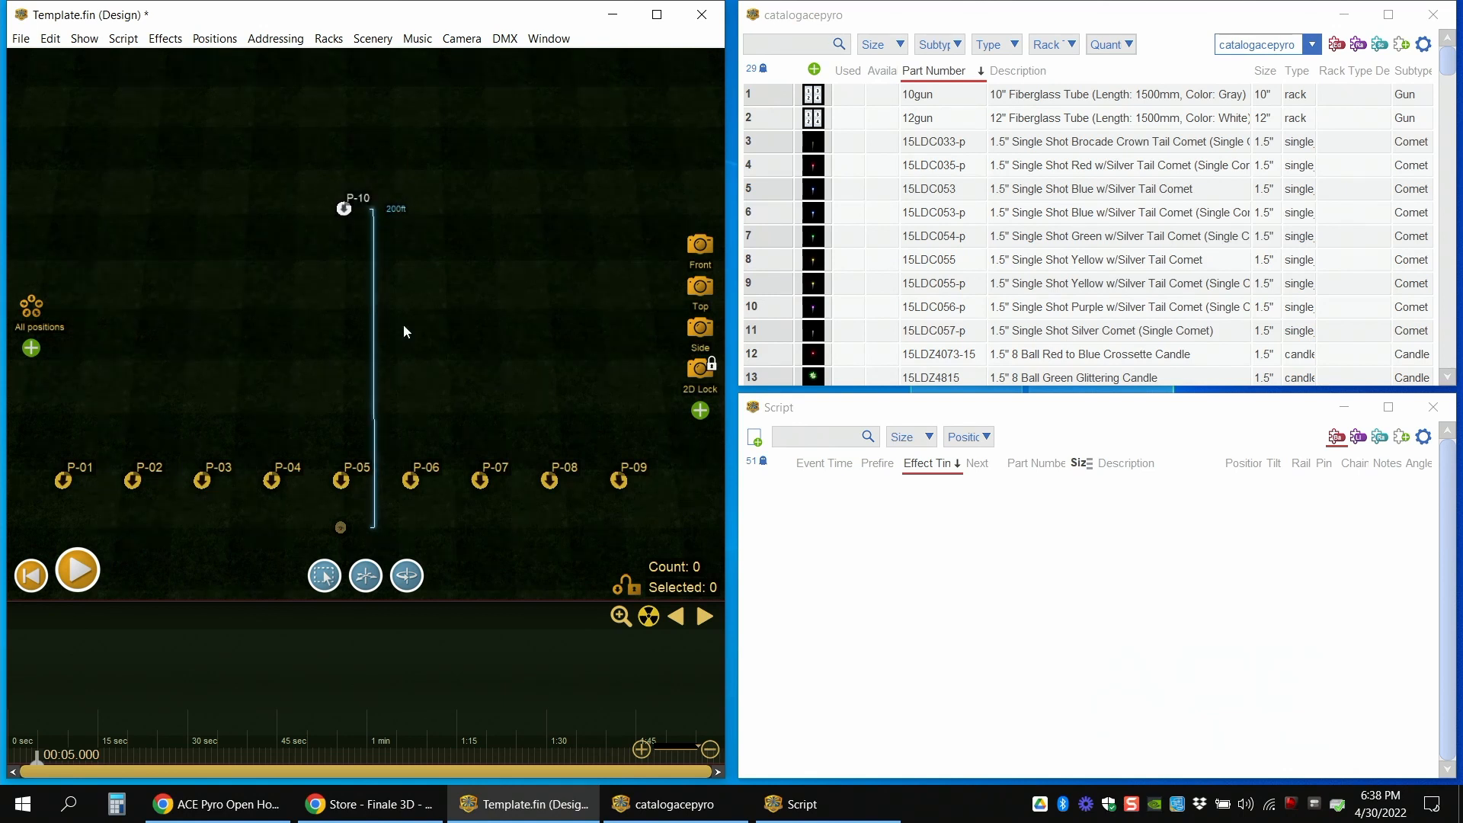
{"action": "left_click", "coordinate": [343, 211]}
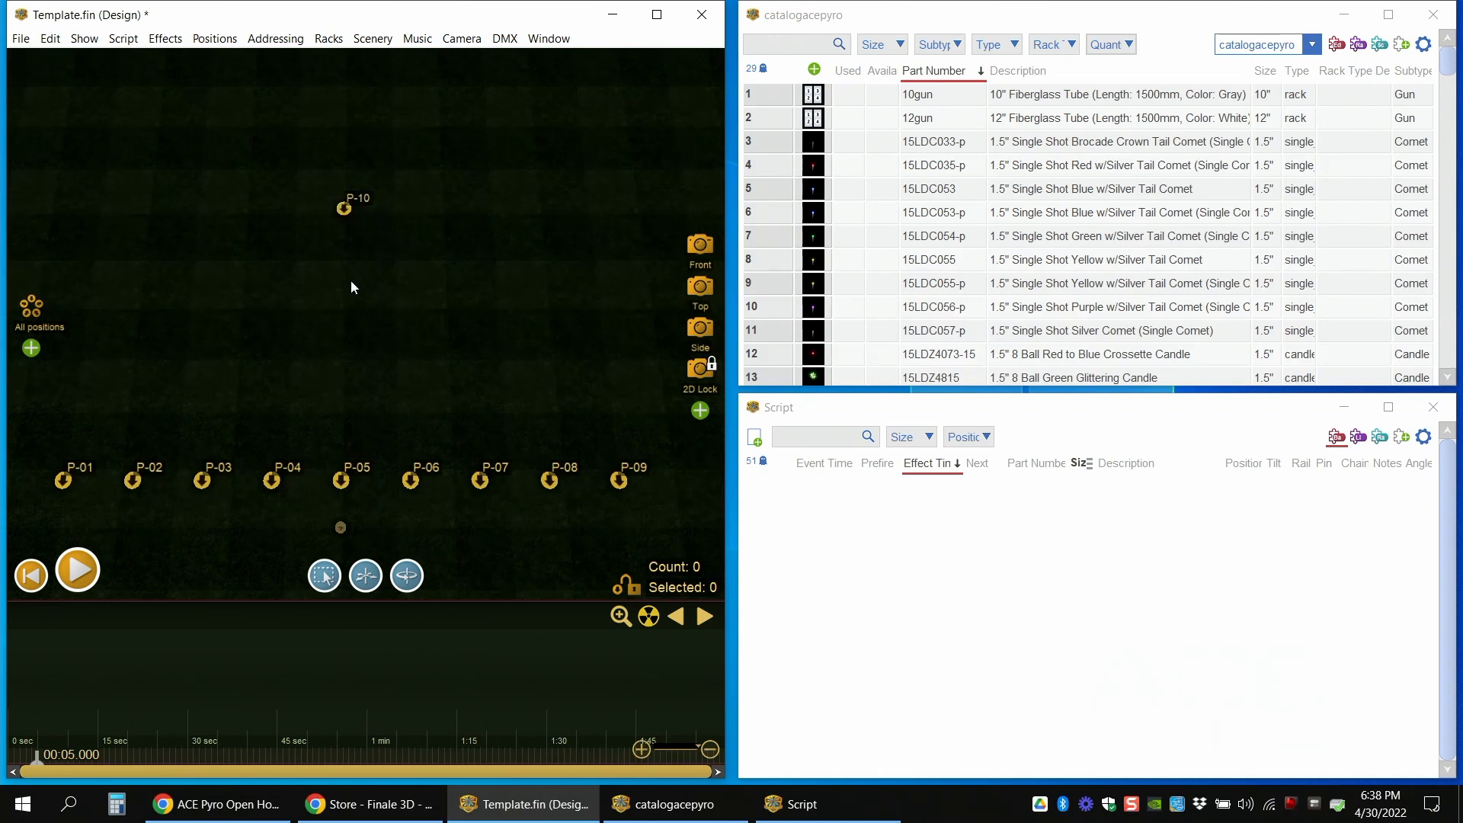
- Lock the firing positions and return the design view to the Front camera
{"action": "left_click", "coordinate": [216, 39]}
{"action": "mouse_move", "coordinate": [208, 61]}
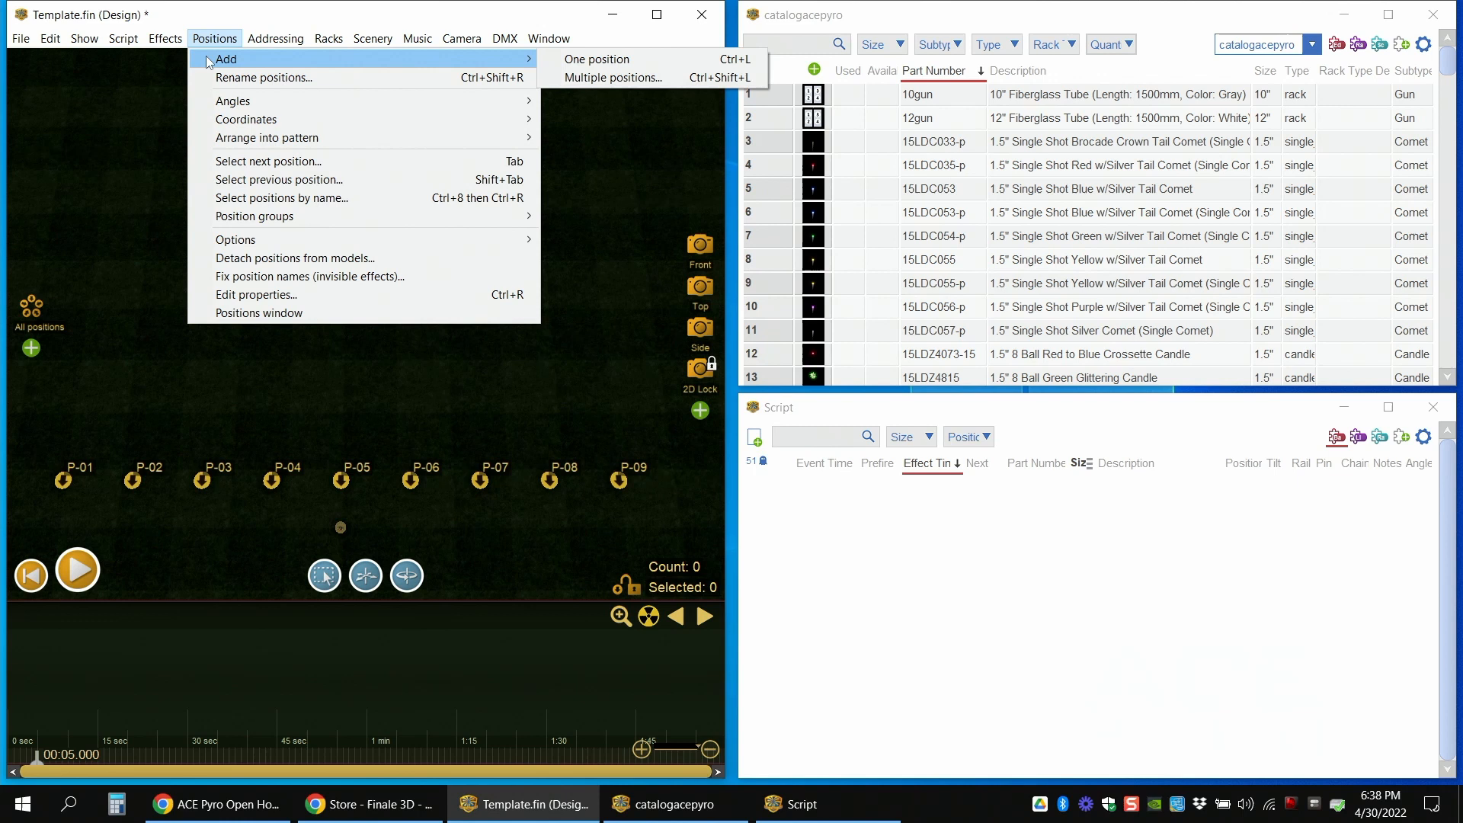
{"action": "left_click", "coordinate": [145, 116]}
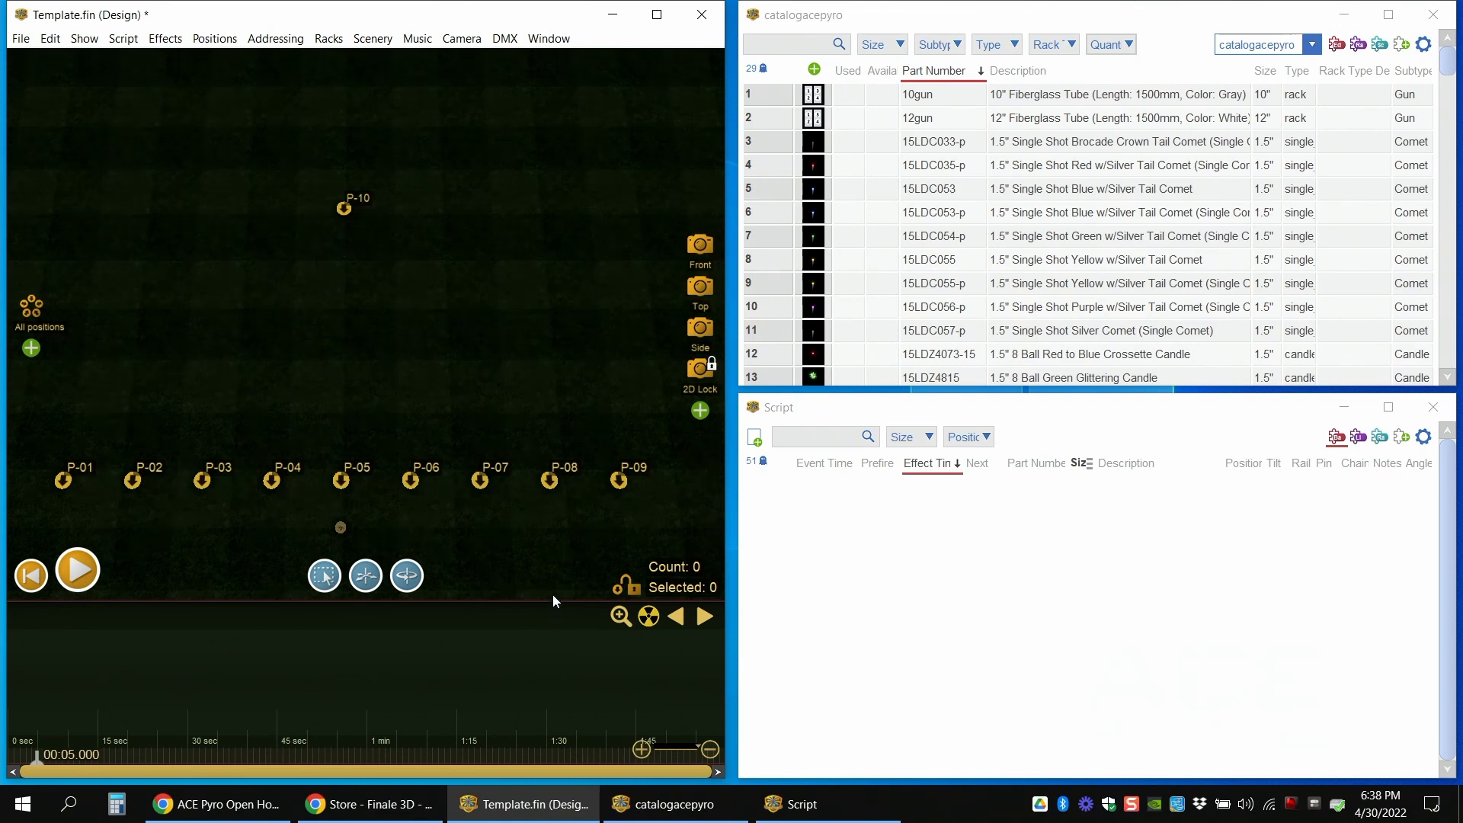
{"action": "left_click", "coordinate": [632, 588]}
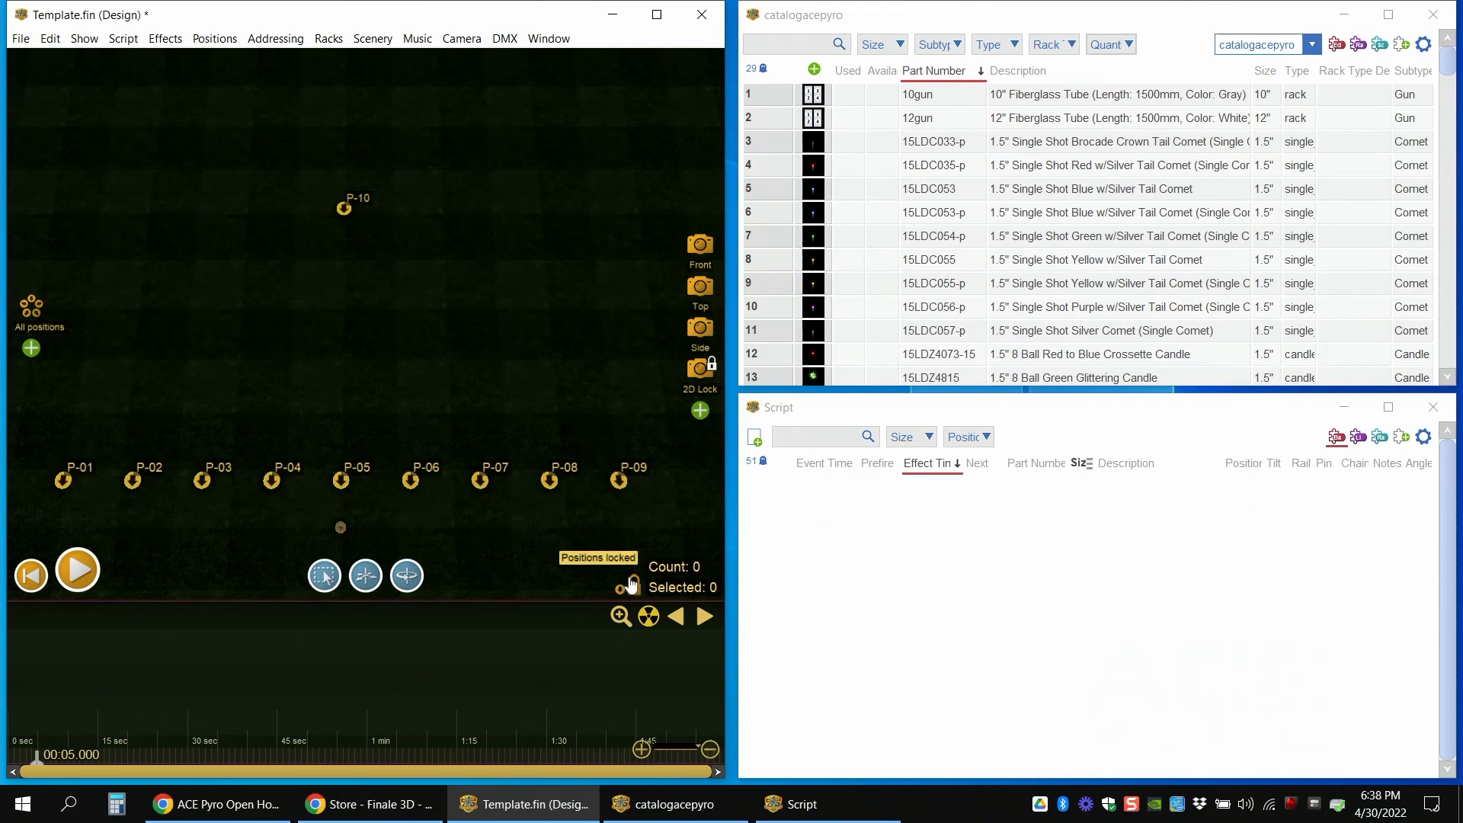
{"action": "left_click", "coordinate": [698, 247]}
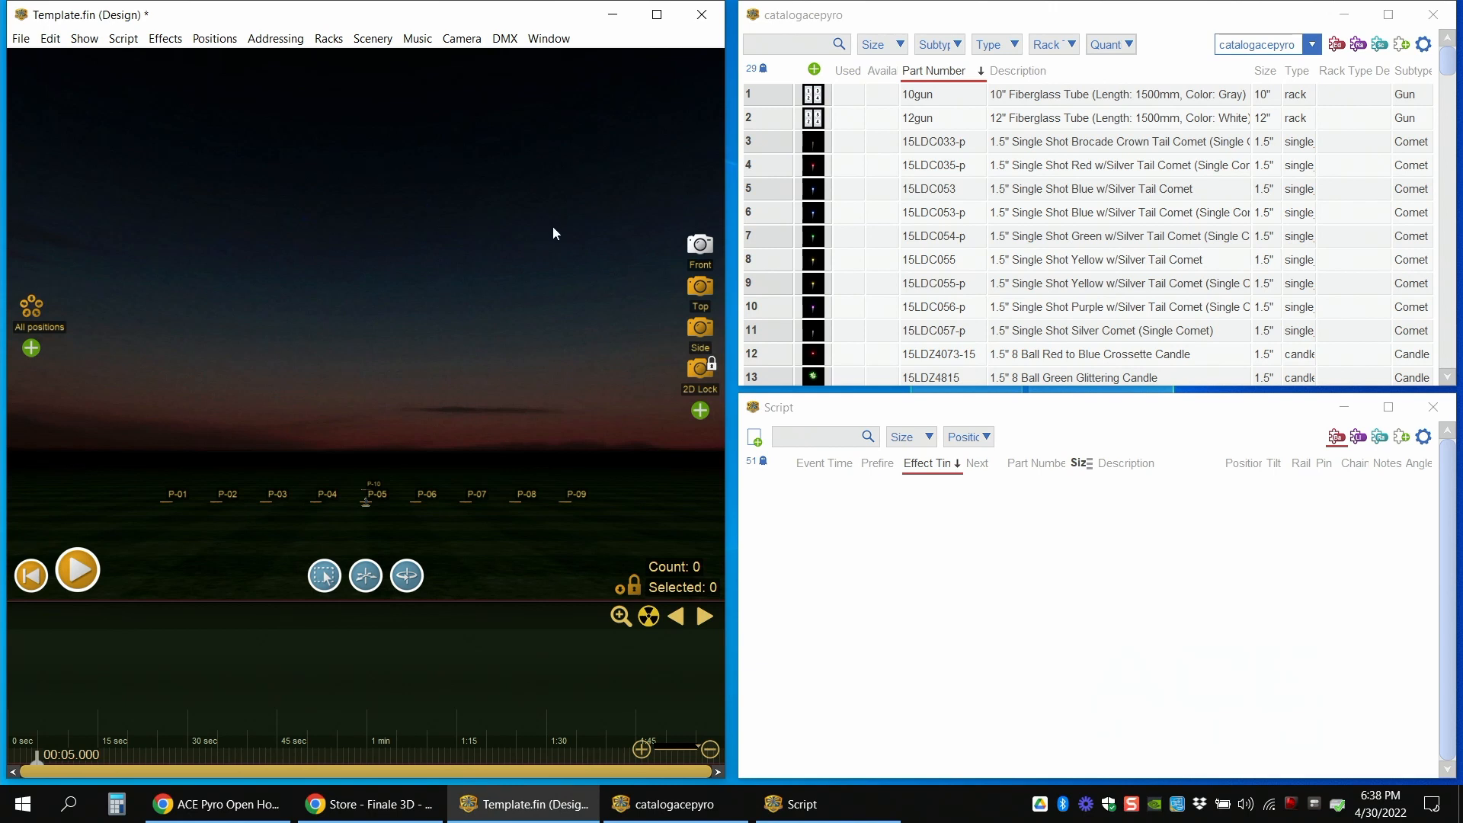
- Check which effect collections are available for the effects window, keeping catalogacepyro selected
{"action": "left_click", "coordinate": [1311, 46]}
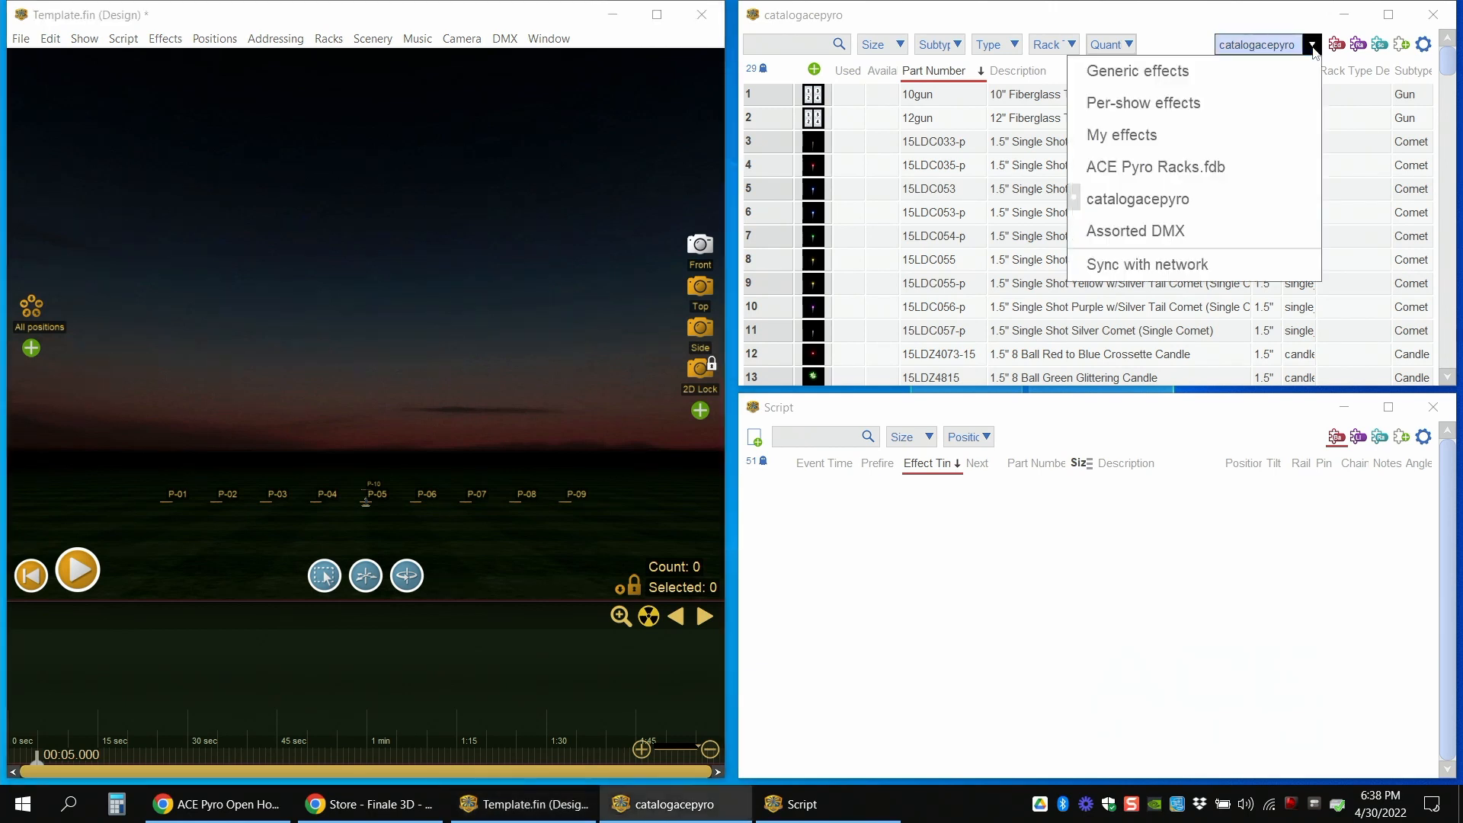
{"action": "left_click", "coordinate": [1312, 46]}
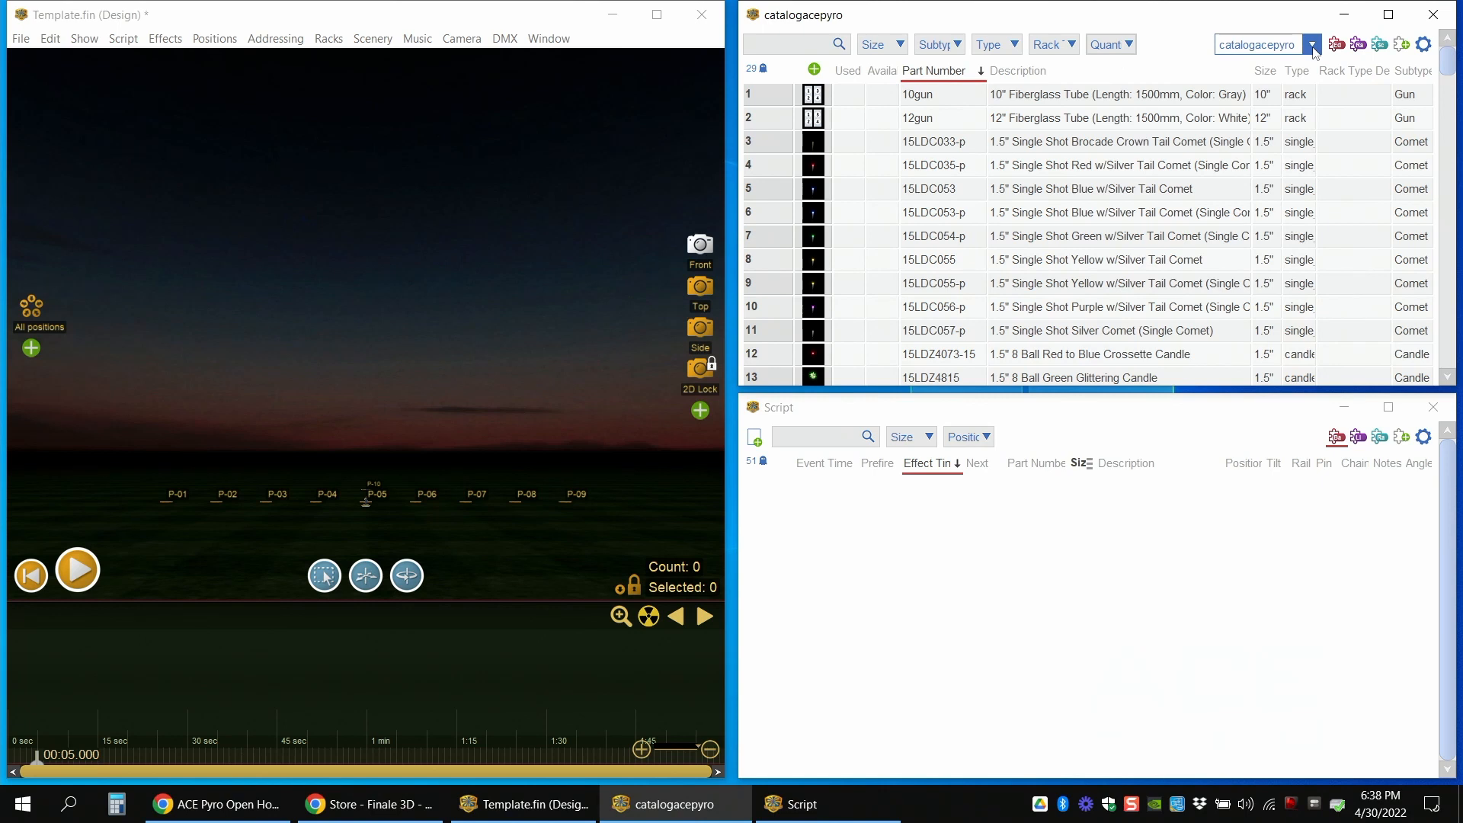
{"action": "left_click", "coordinate": [1312, 46]}
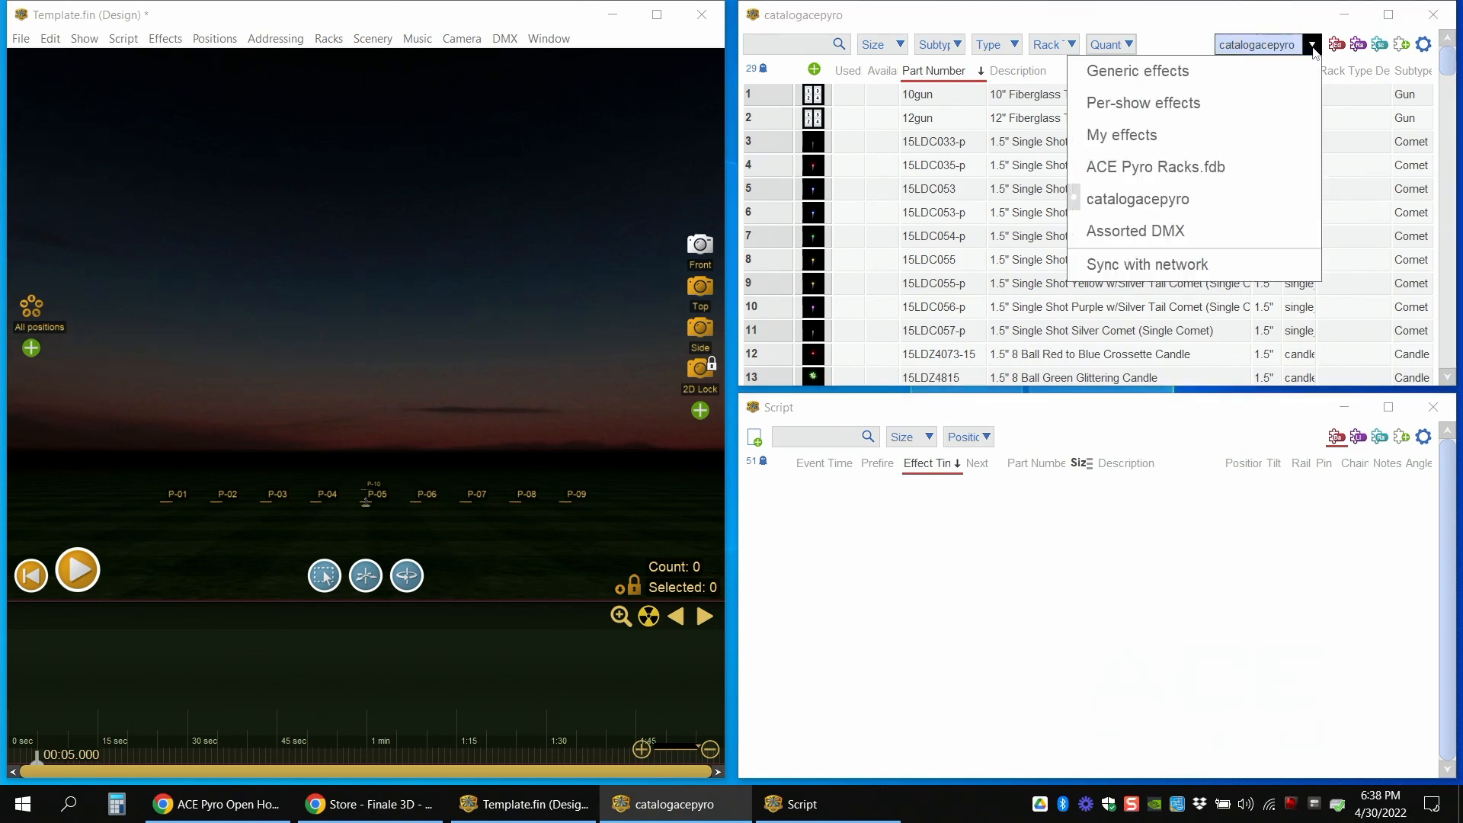
{"action": "left_click", "coordinate": [1239, 46]}
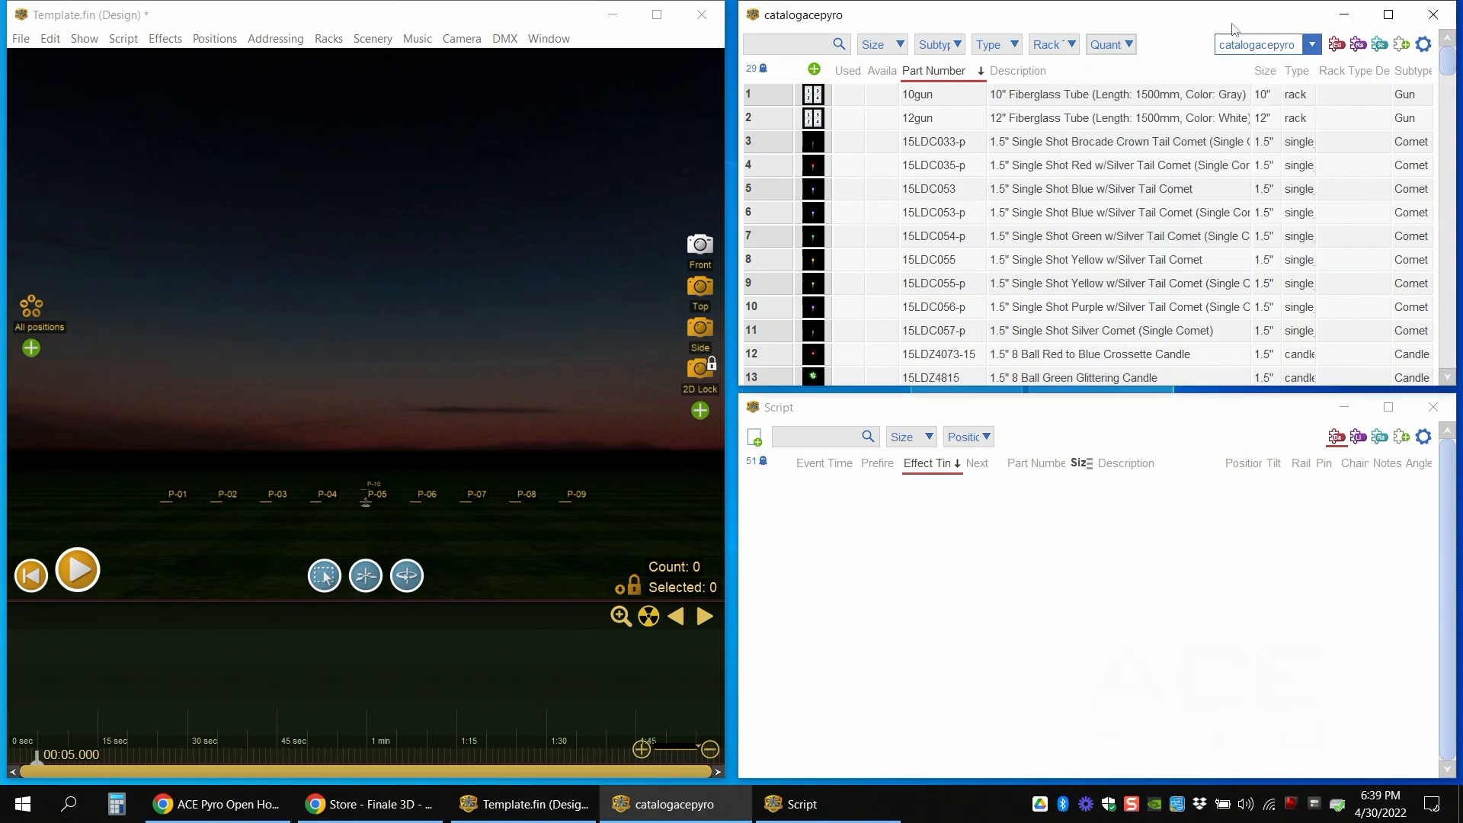
{"action": "left_click", "coordinate": [1253, 46]}
{"action": "left_click", "coordinate": [1200, 25]}
{"action": "mouse_move", "coordinate": [1449, 67]}
{"action": "left_mouse_down"}
{"action": "mouse_move", "coordinate": [1443, 95]}
{"action": "mouse_move", "coordinate": [1444, 65]}
{"action": "left_mouse_up"}
- Read the instructions for getting supplier effect catalogs and dismiss them without continuing to the website
{"action": "left_click", "coordinate": [22, 39]}
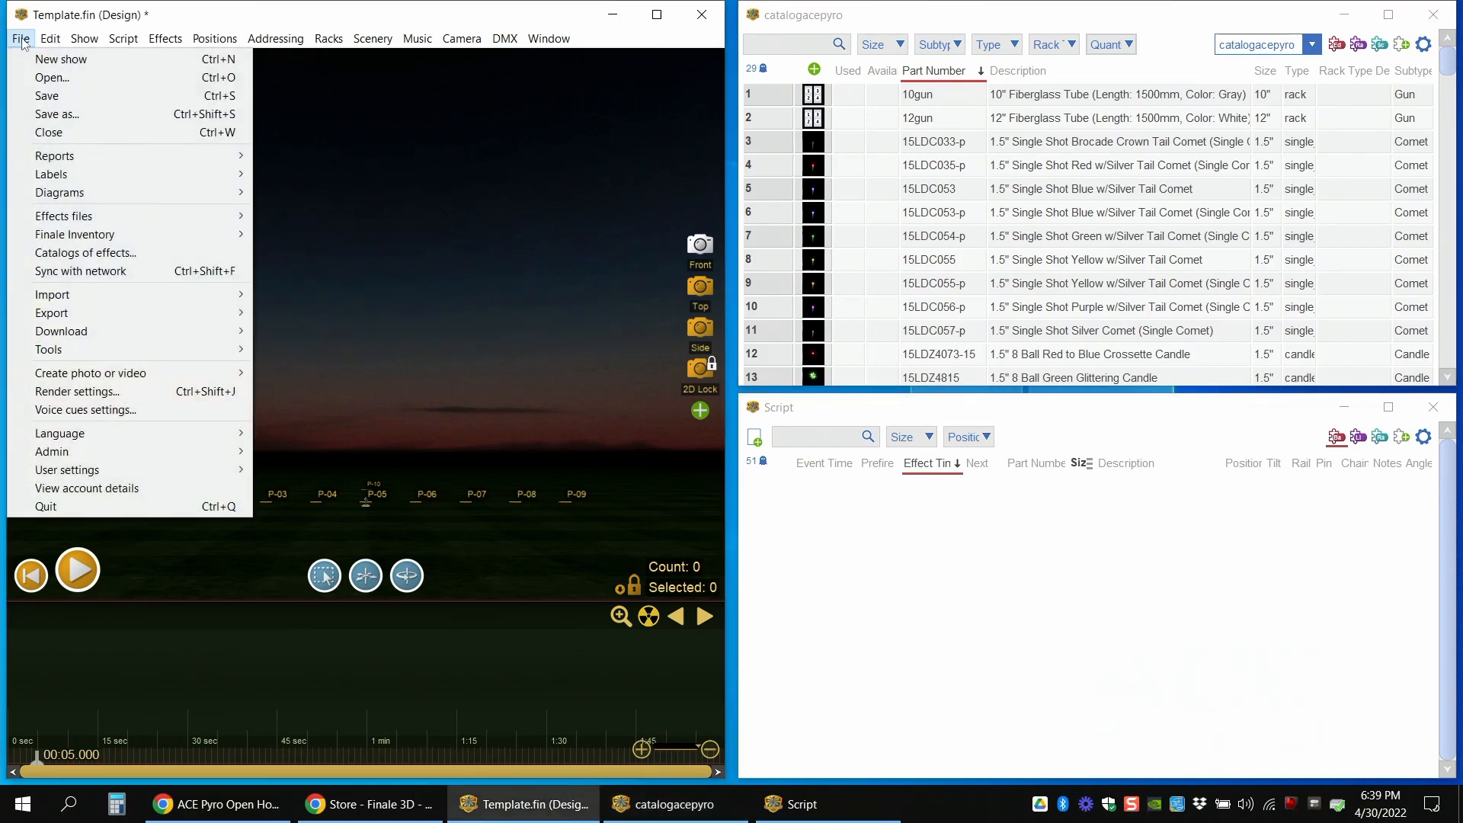
{"action": "left_click", "coordinate": [84, 252]}
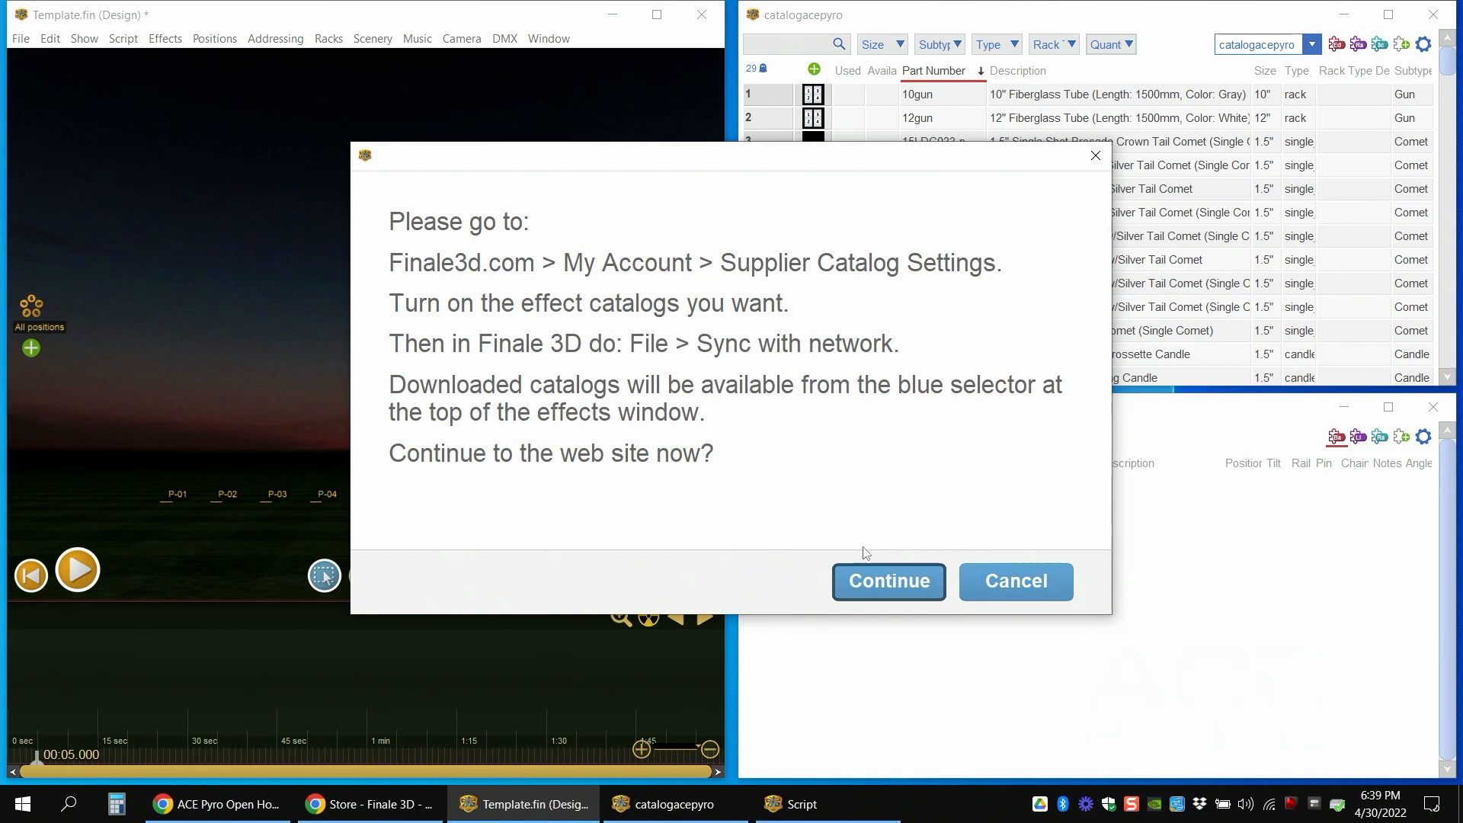
{"action": "left_click", "coordinate": [1016, 582]}
{"action": "left_click", "coordinate": [1200, 32]}
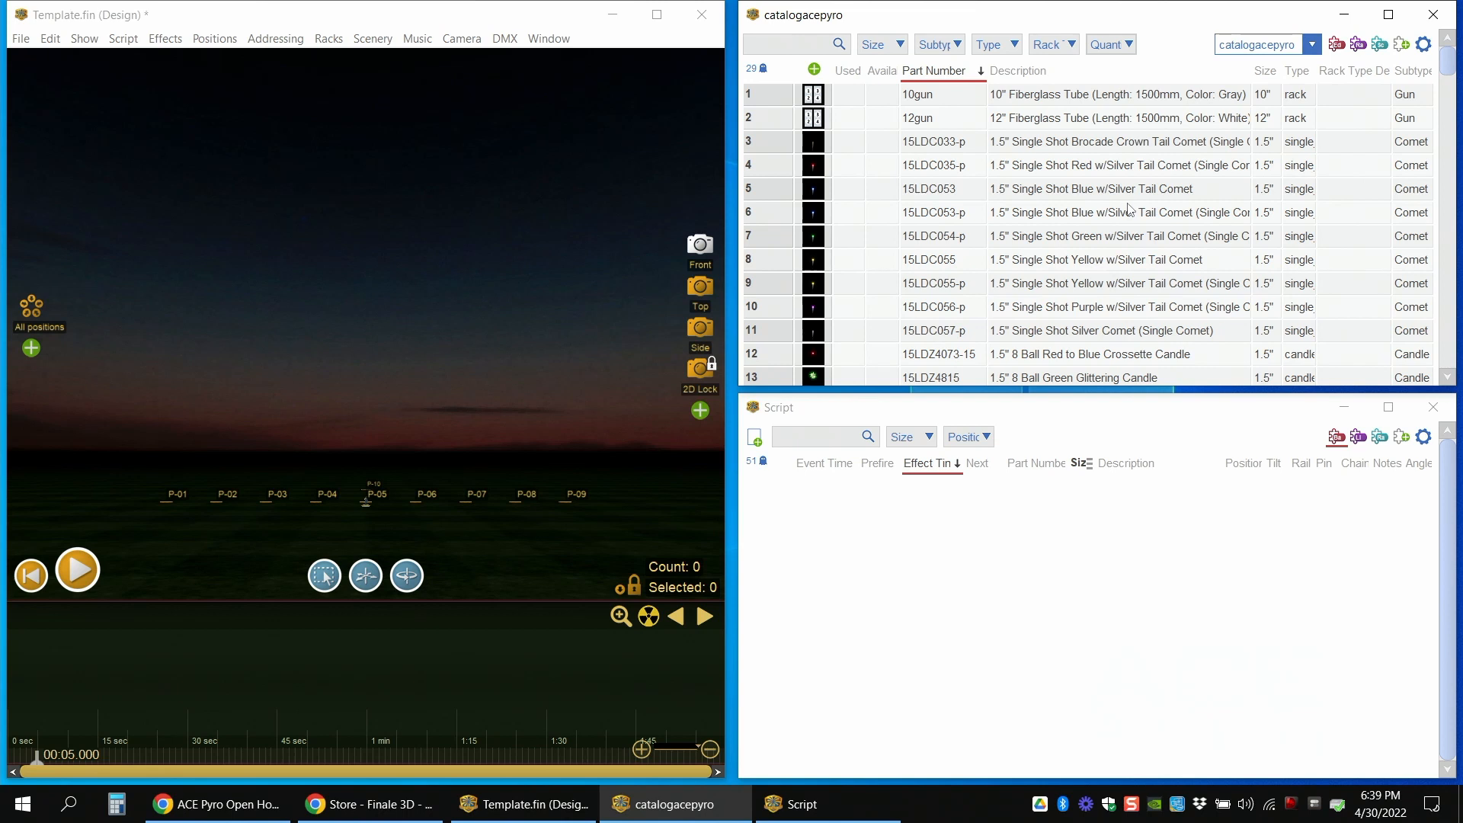
{"action": "mouse_move", "coordinate": [1452, 61]}
{"action": "left_mouse_down"}
{"action": "mouse_move", "coordinate": [1439, 296]}
{"action": "mouse_move", "coordinate": [1427, 58]}
{"action": "left_mouse_up"}
{"action": "left_click", "coordinate": [351, 164]}
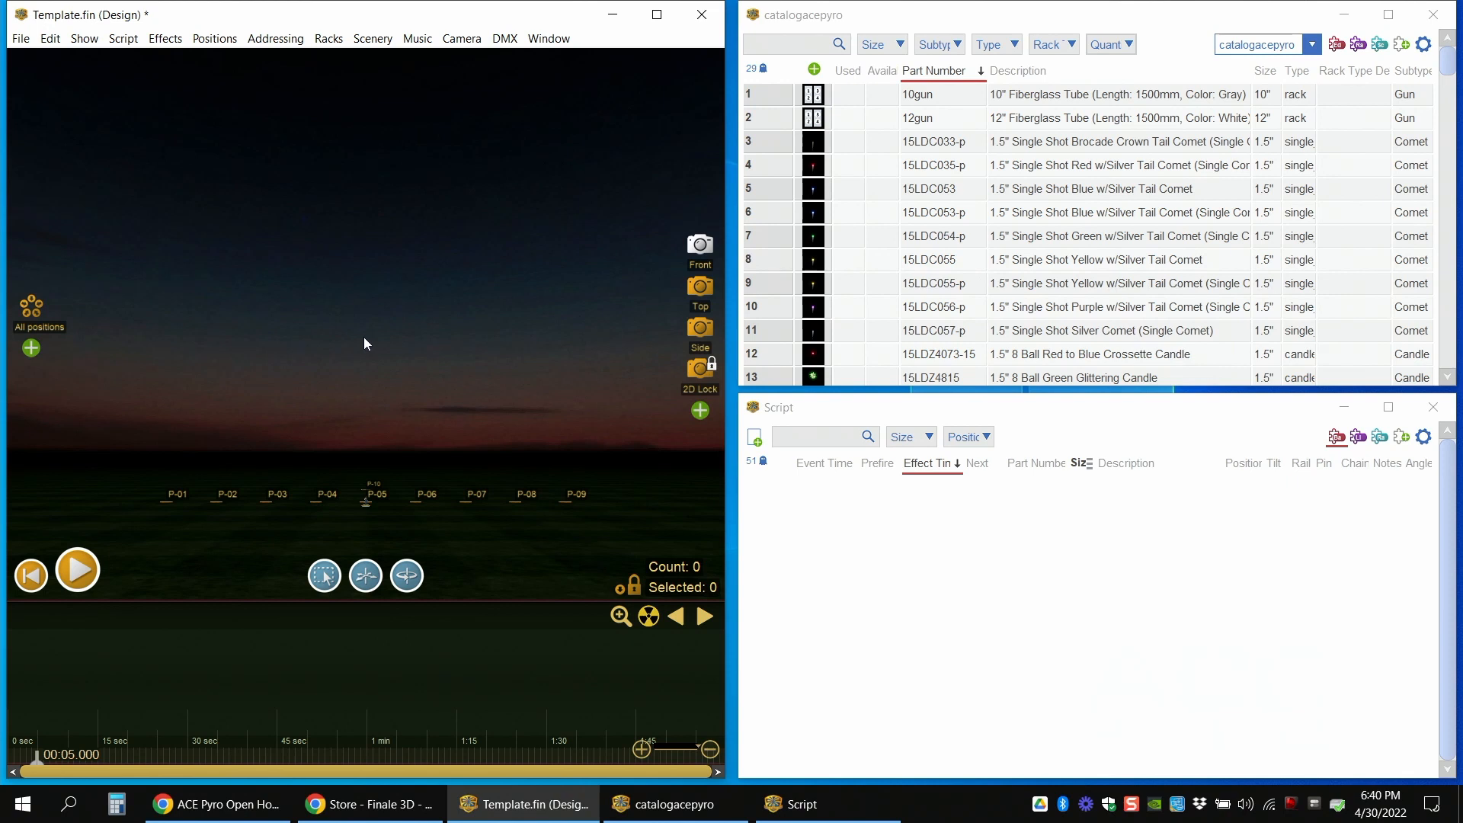
- Open National Anthem Quotas.txt from the Downloads folder in Excel
{"action": "key", "text": "super+e"}
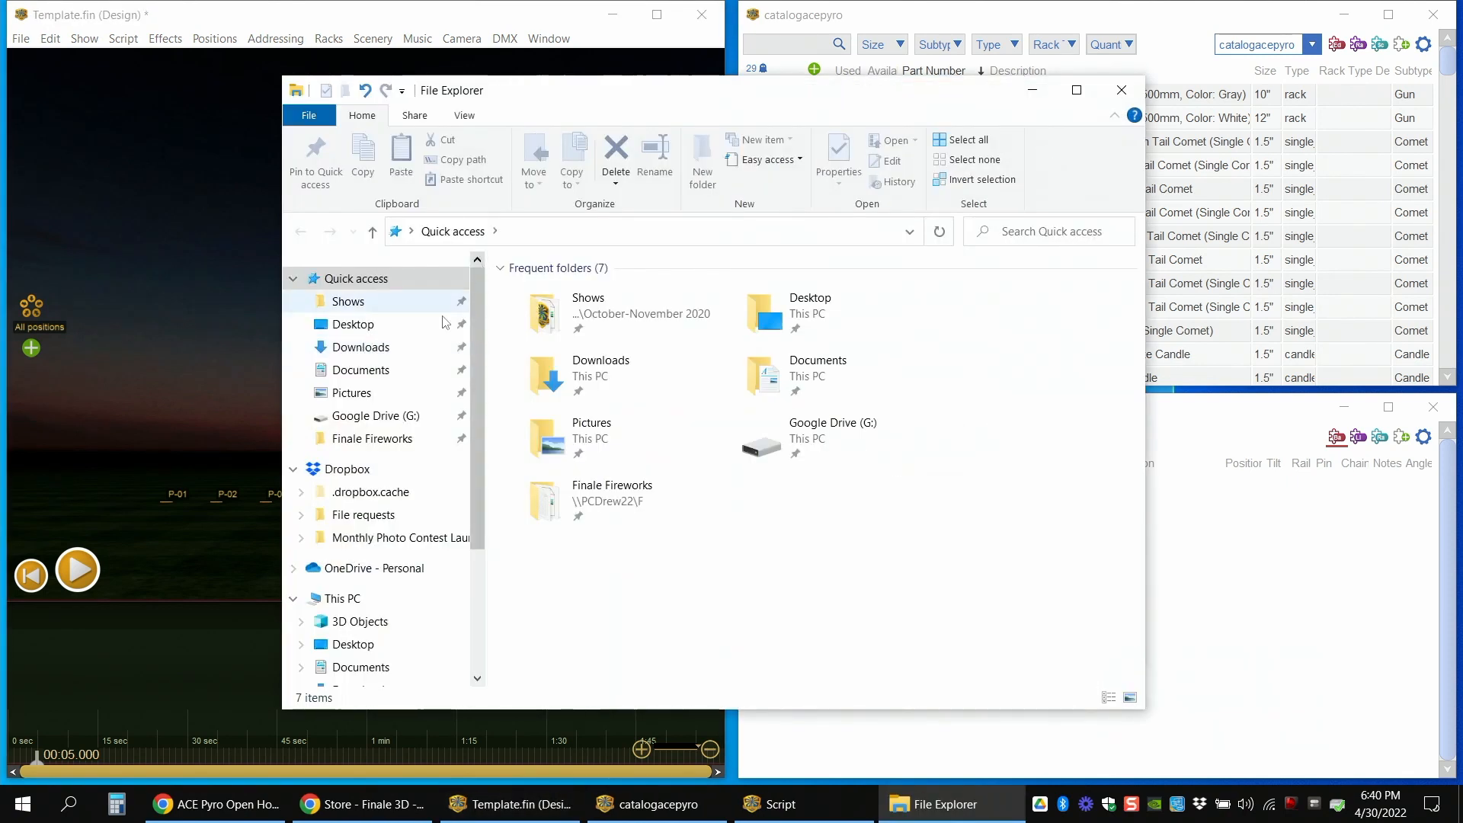
{"action": "left_click", "coordinate": [361, 347]}
{"action": "left_click_drag", "start_coordinate": [724, 107], "coordinate": [707, 106]}
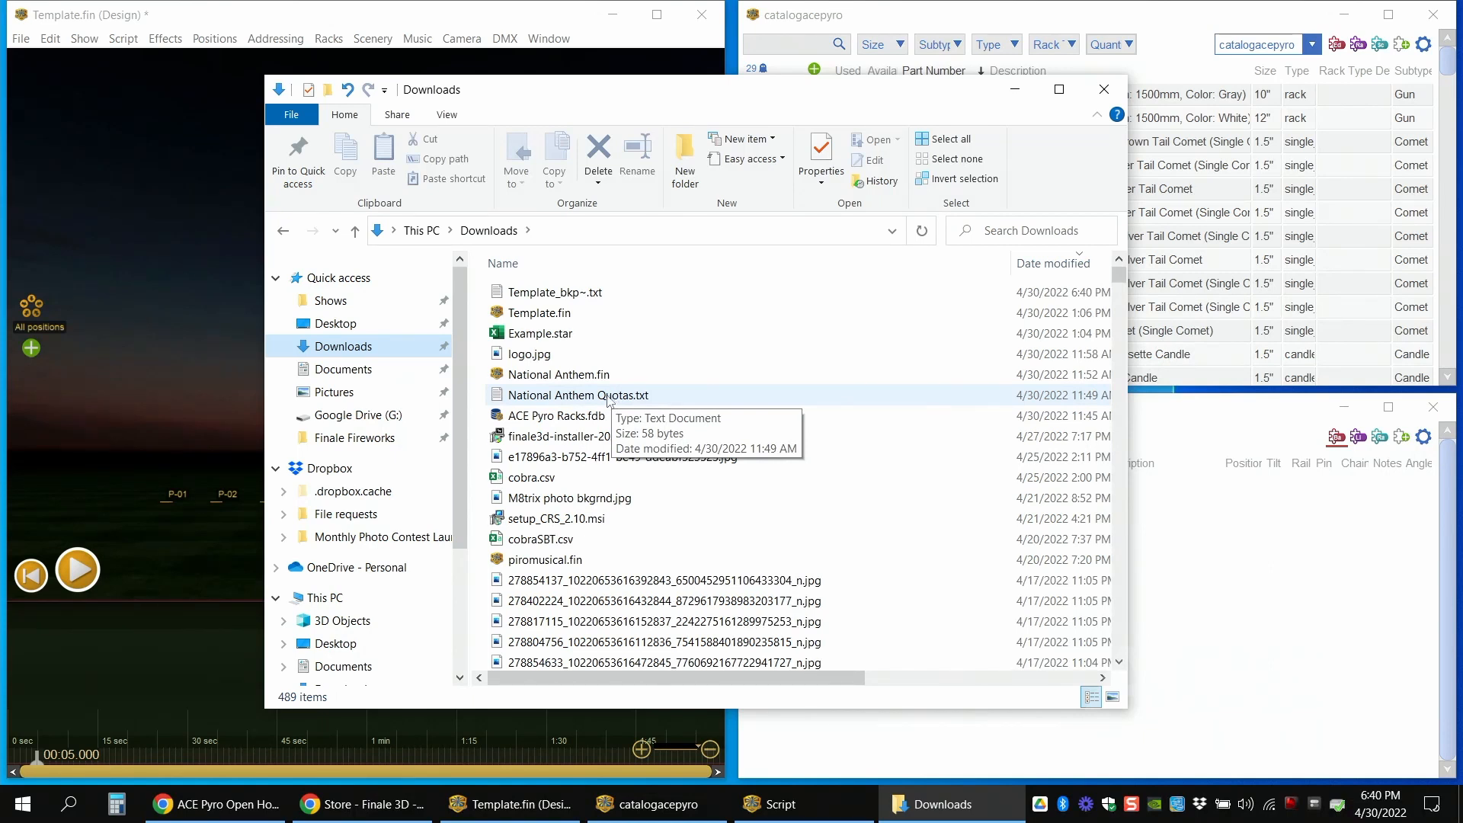
{"action": "right_click", "coordinate": [612, 397]}
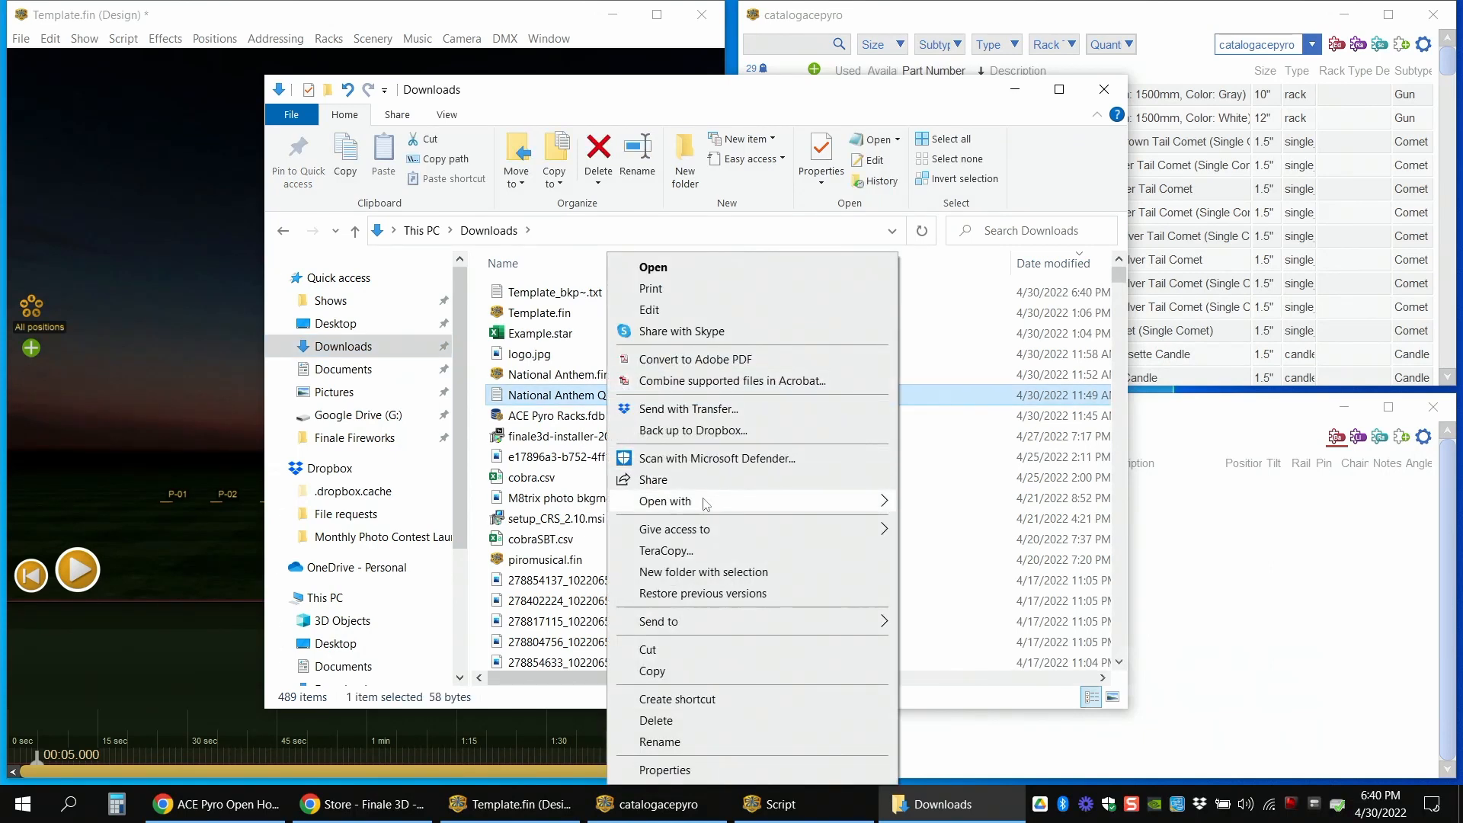
{"action": "mouse_move", "coordinate": [705, 501]}
{"action": "left_click", "coordinate": [941, 505]}
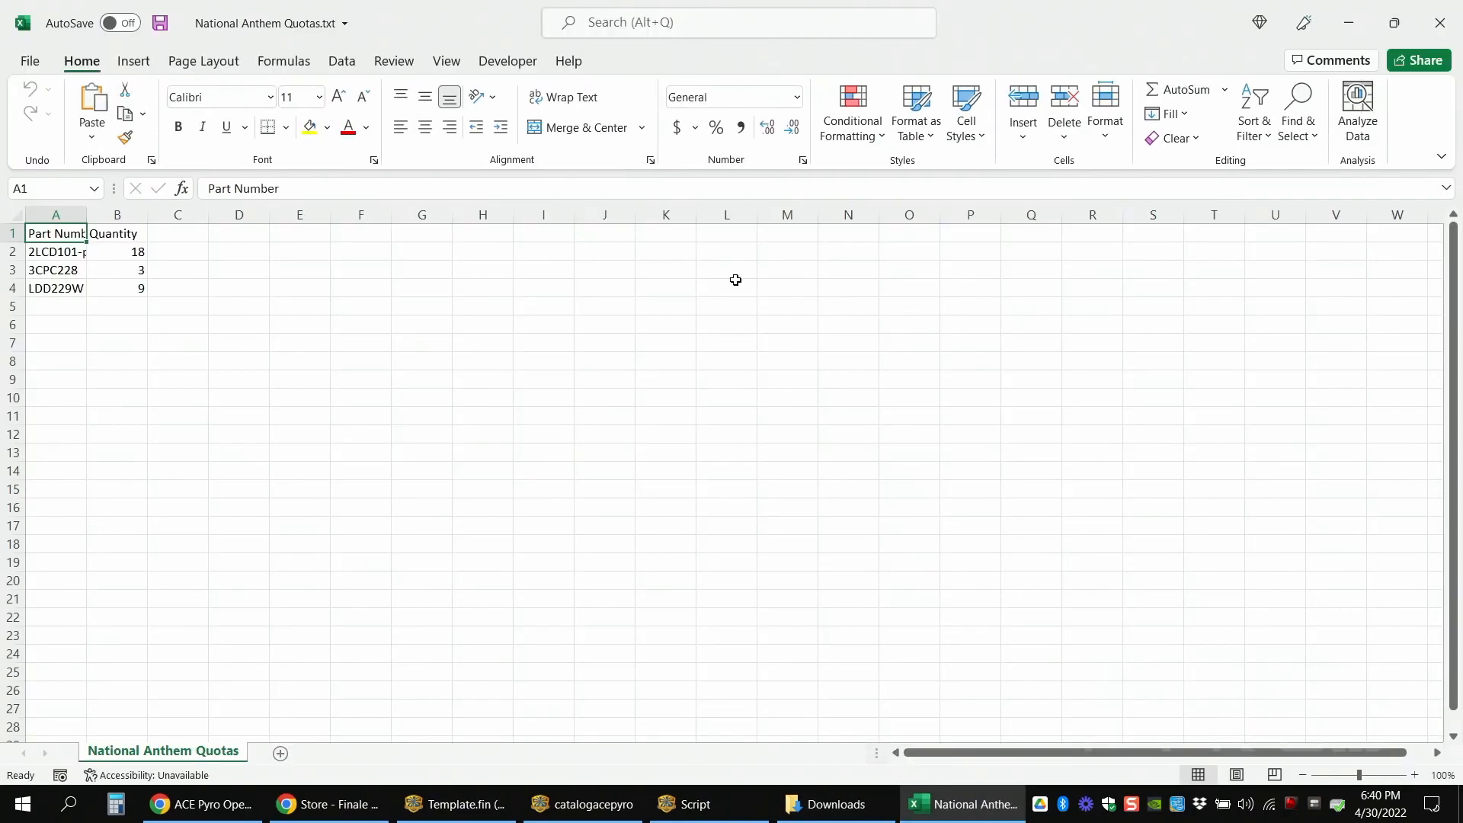
- Auto-fit the column widths of the quotas sheet, dismiss the subscription notice and select the Part Number header cell
{"action": "left_click", "coordinate": [17, 215]}
{"action": "double_click", "coordinate": [82, 220]}
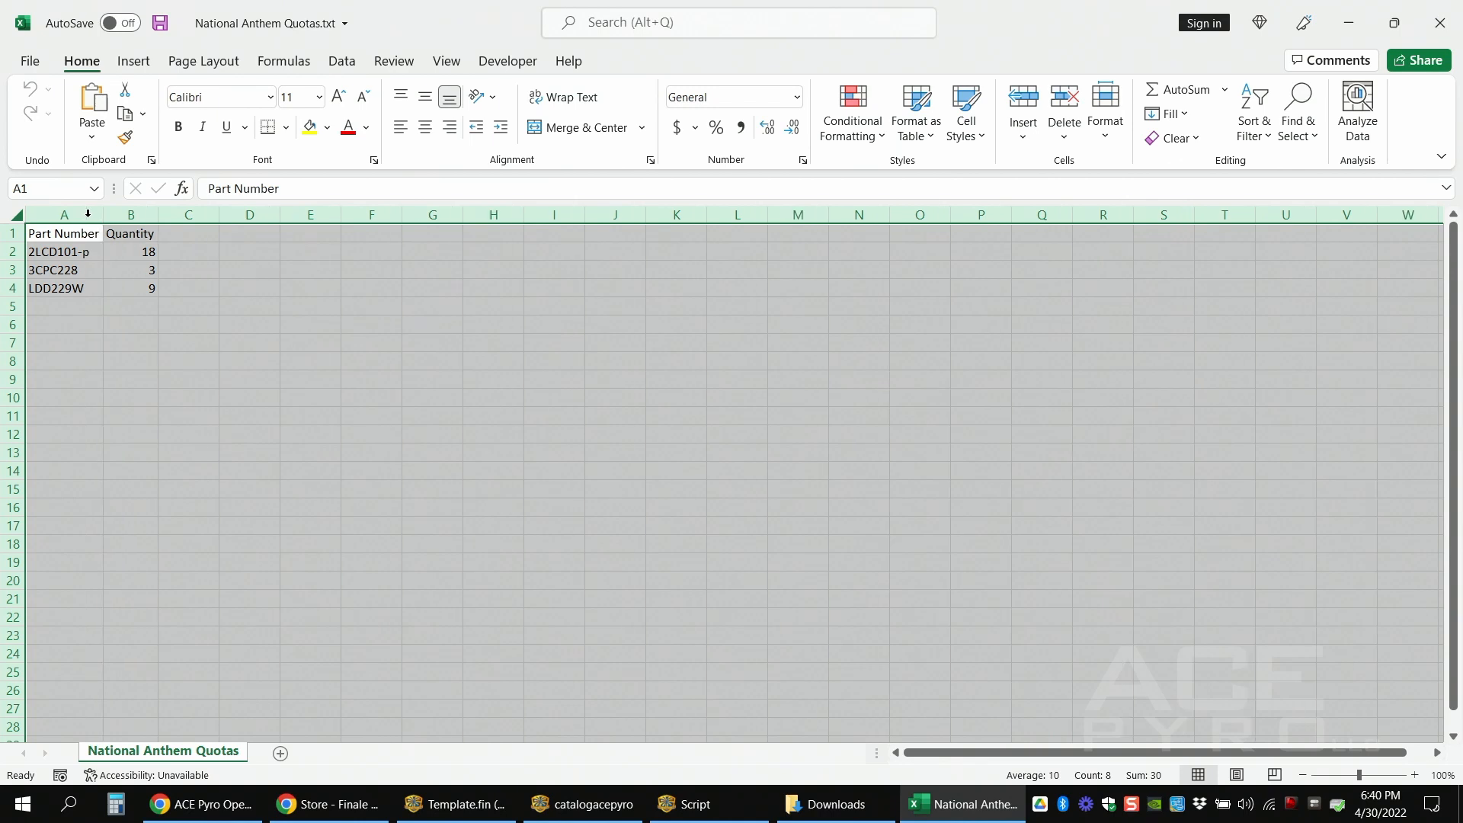
{"action": "left_click", "coordinate": [937, 284]}
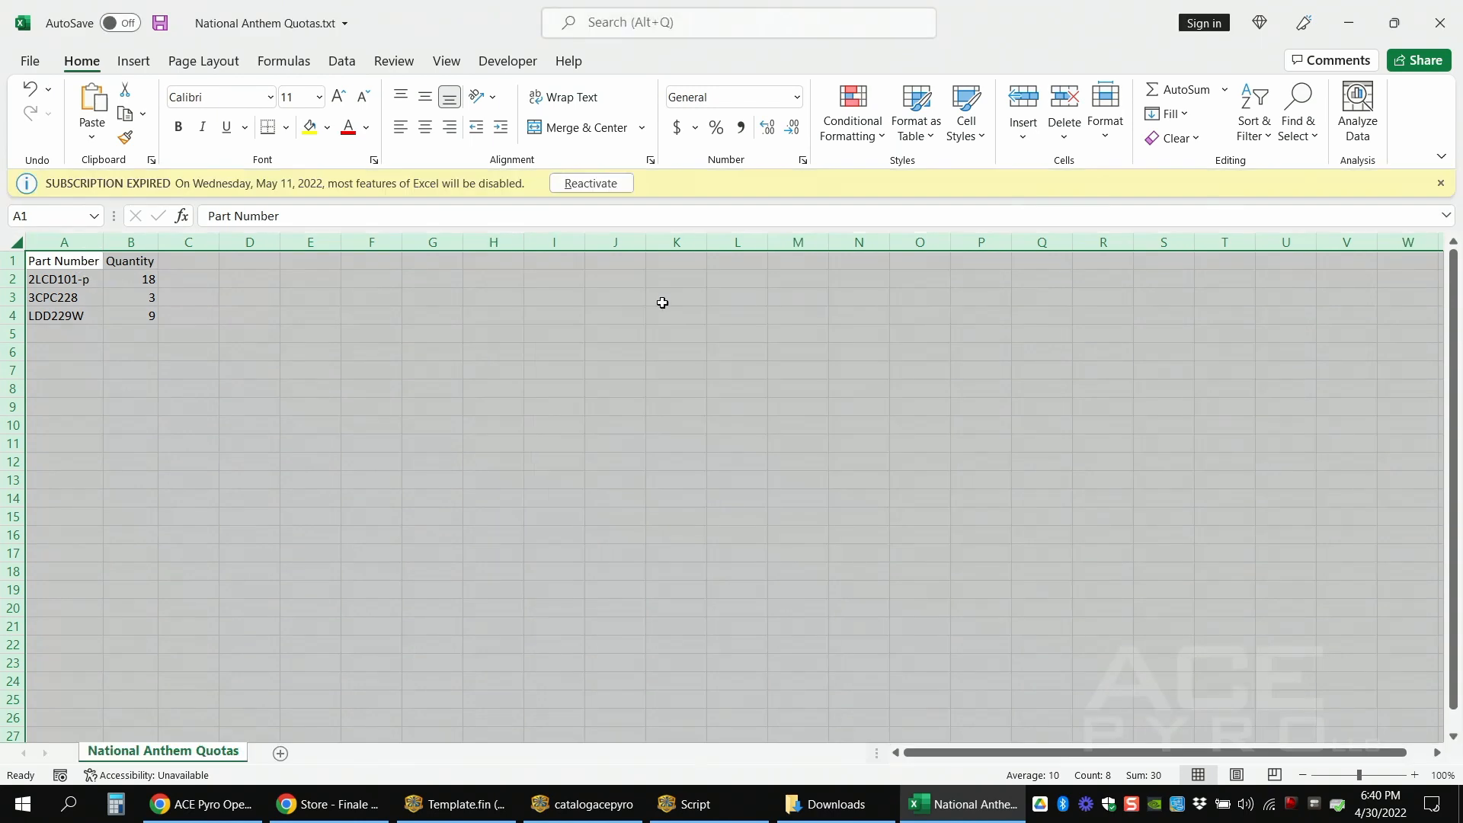
{"action": "left_click", "coordinate": [1445, 183]}
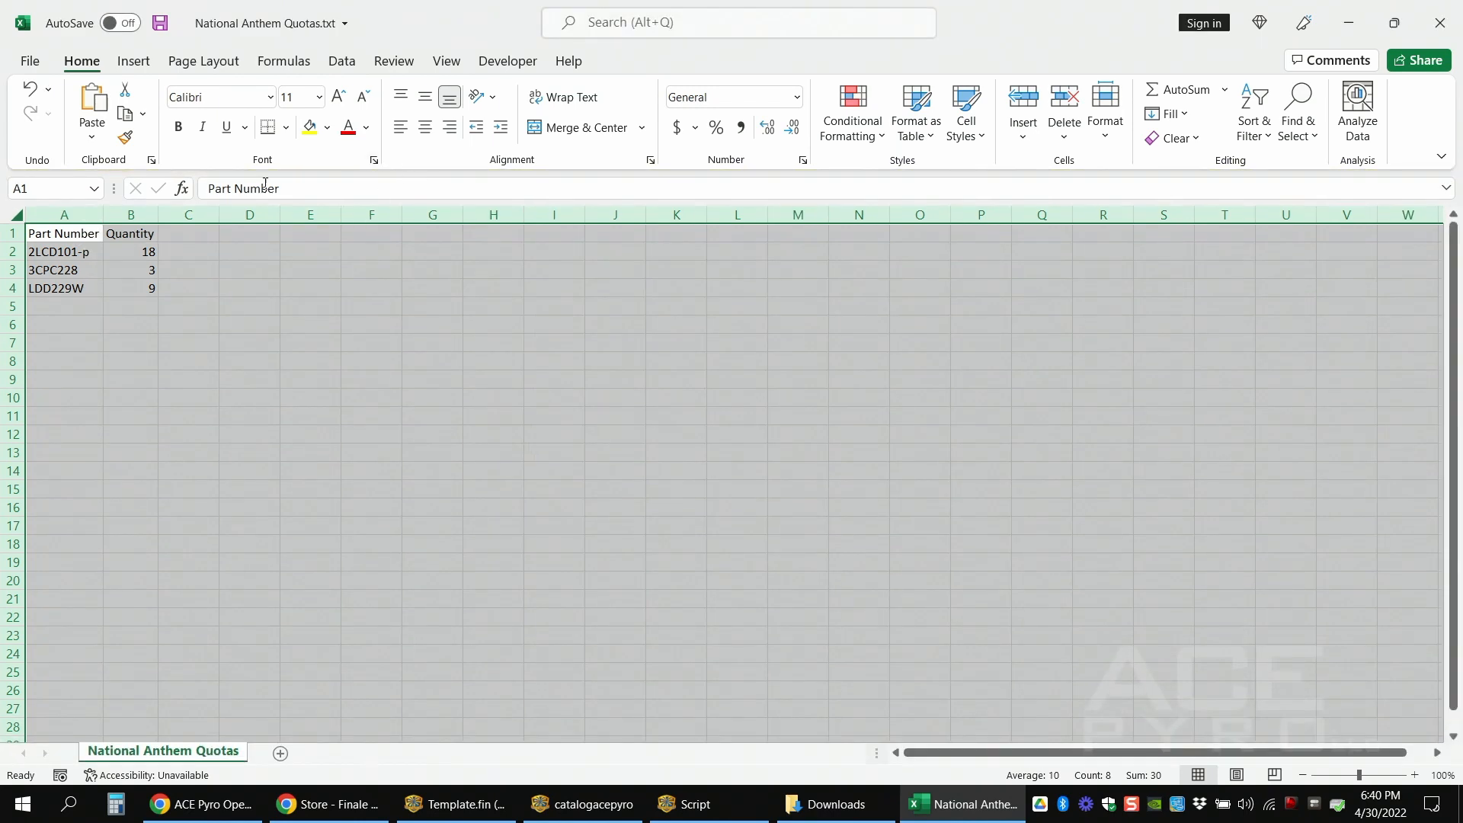
{"action": "left_click", "coordinate": [69, 250]}
{"action": "left_click", "coordinate": [68, 233]}
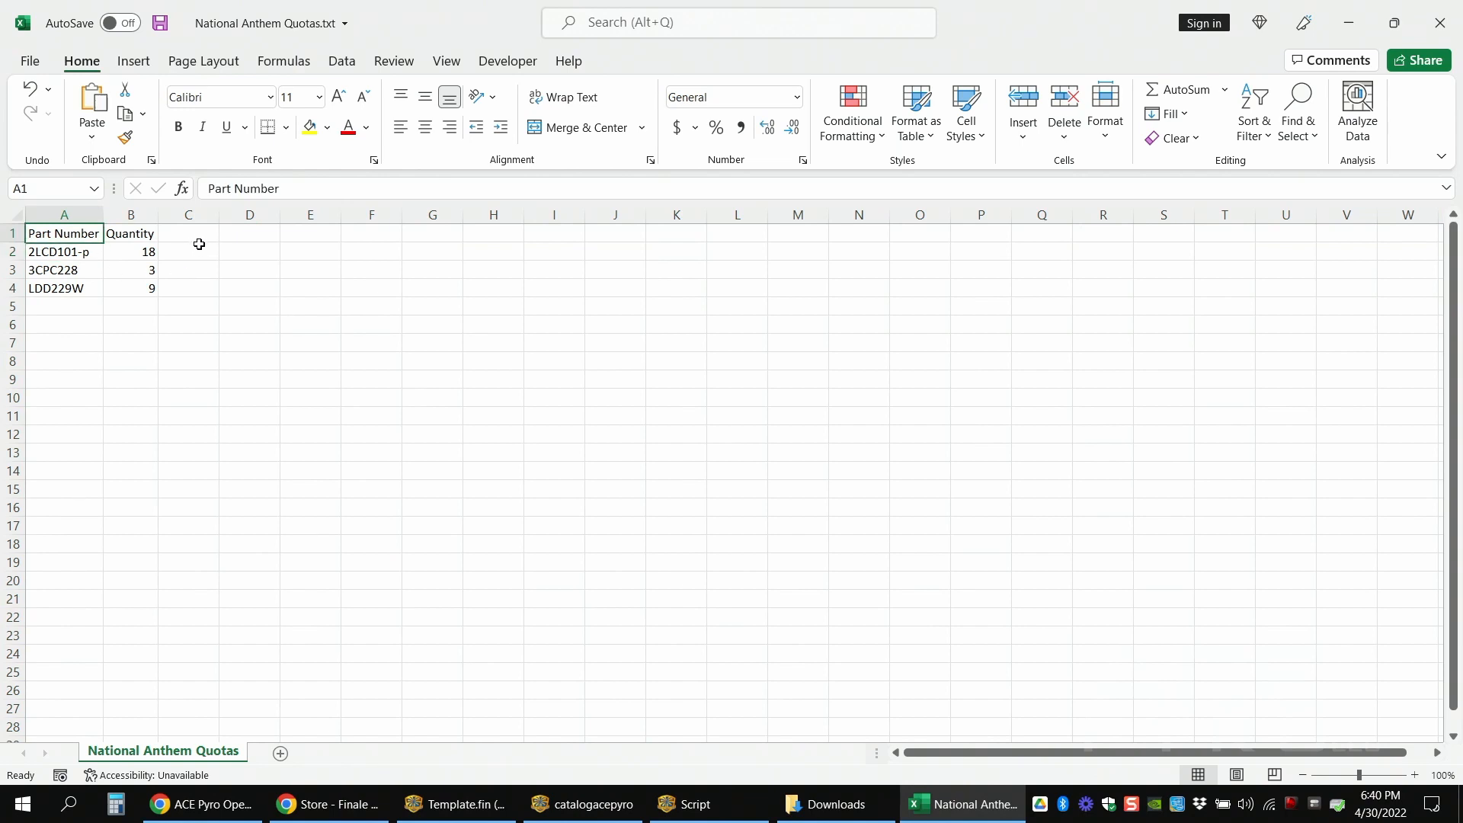
- Examine the Part Number and Quantity headers and the values listed beneath them in the quotas sheet
{"action": "left_click", "coordinate": [112, 232]}
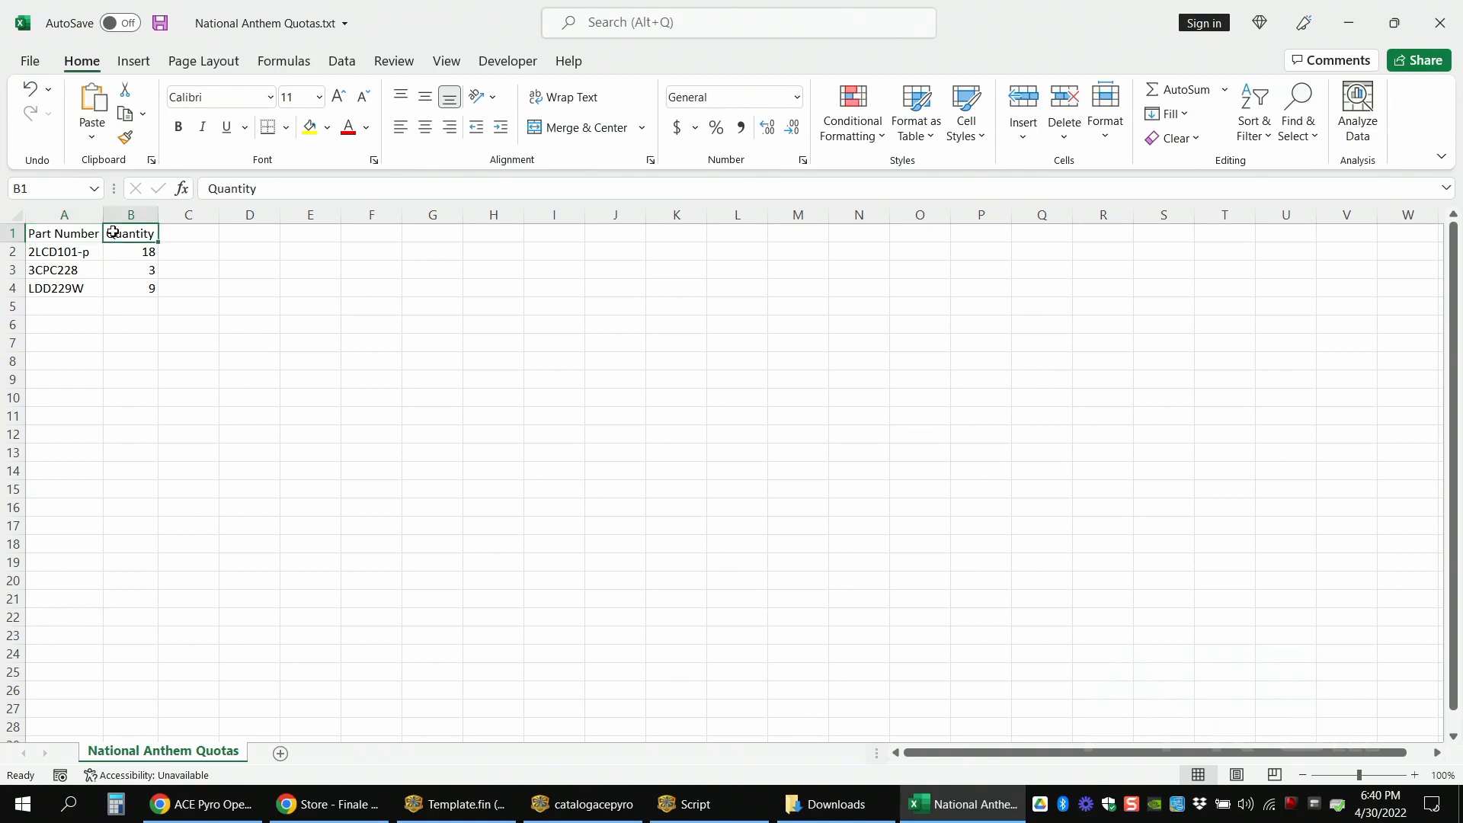
{"action": "left_click", "coordinate": [54, 254]}
{"action": "left_click_drag", "start_coordinate": [54, 288], "coordinate": [63, 254]}
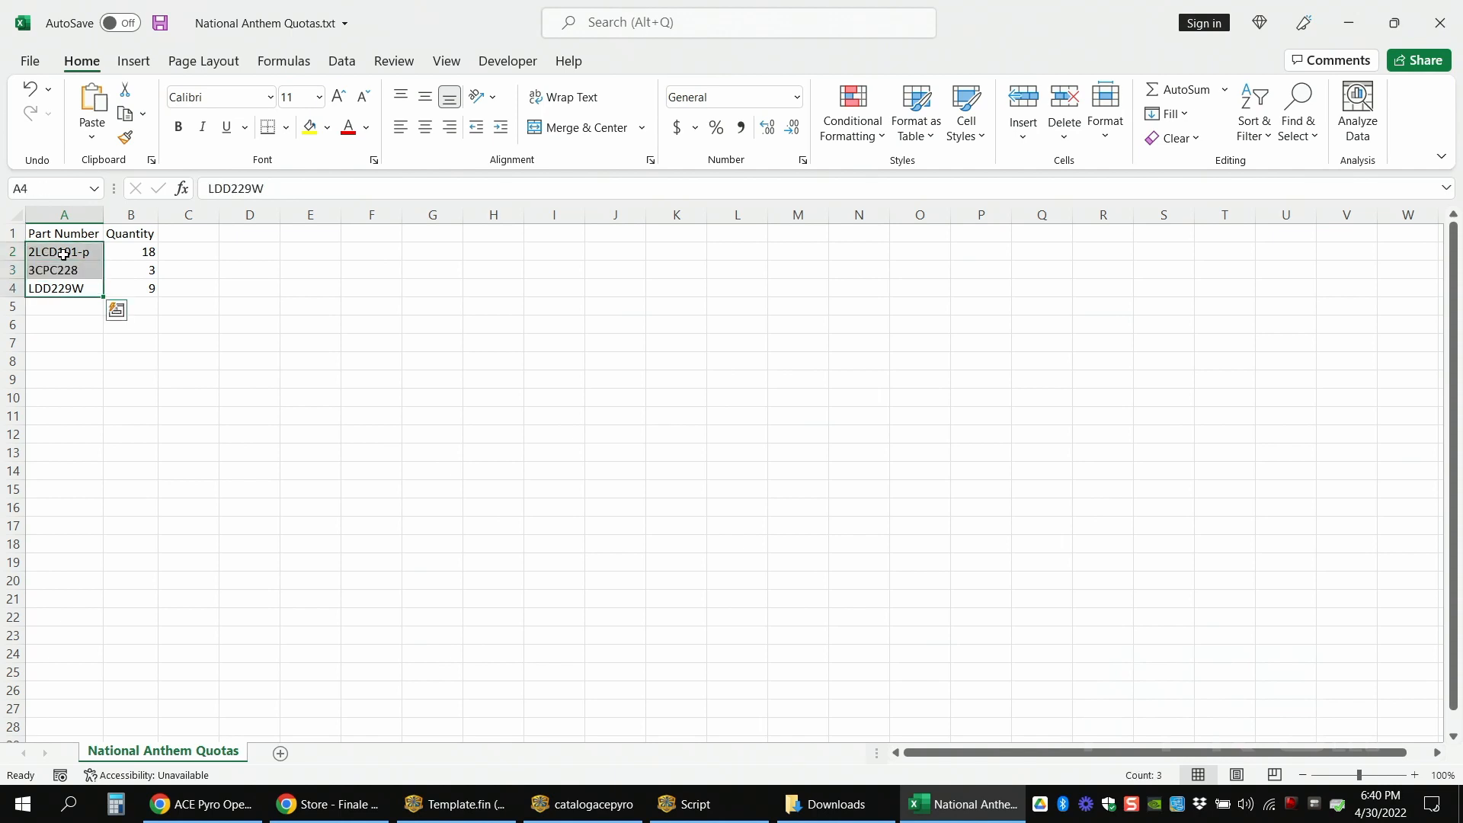
{"action": "left_click_drag", "start_coordinate": [114, 251], "coordinate": [114, 291]}
{"action": "left_click", "coordinate": [74, 234]}
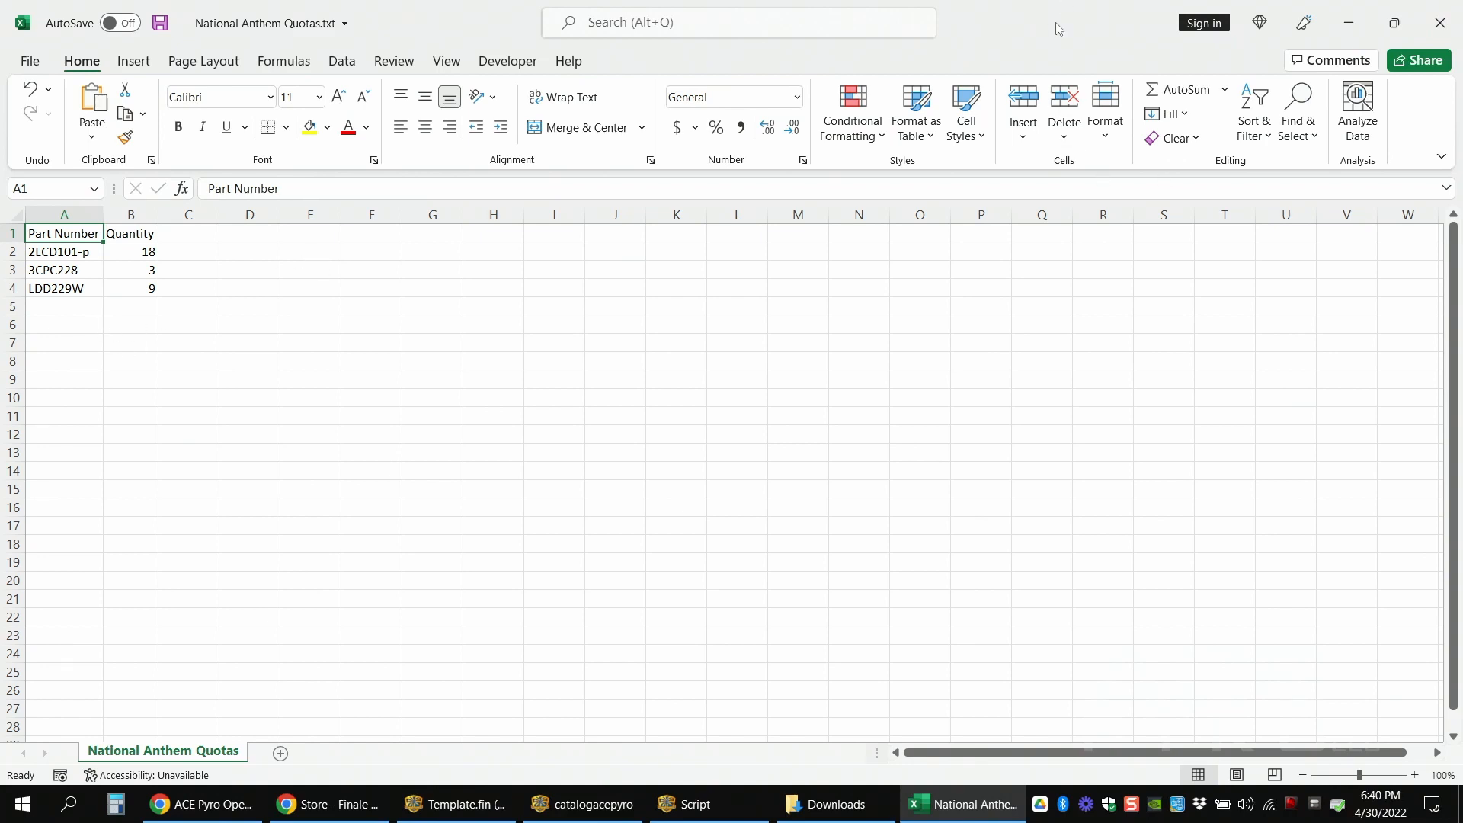
- Close the quotas workbook without saving, return to Finale 3D and widen the Available column of the effects table
{"action": "left_click", "coordinate": [1439, 25]}
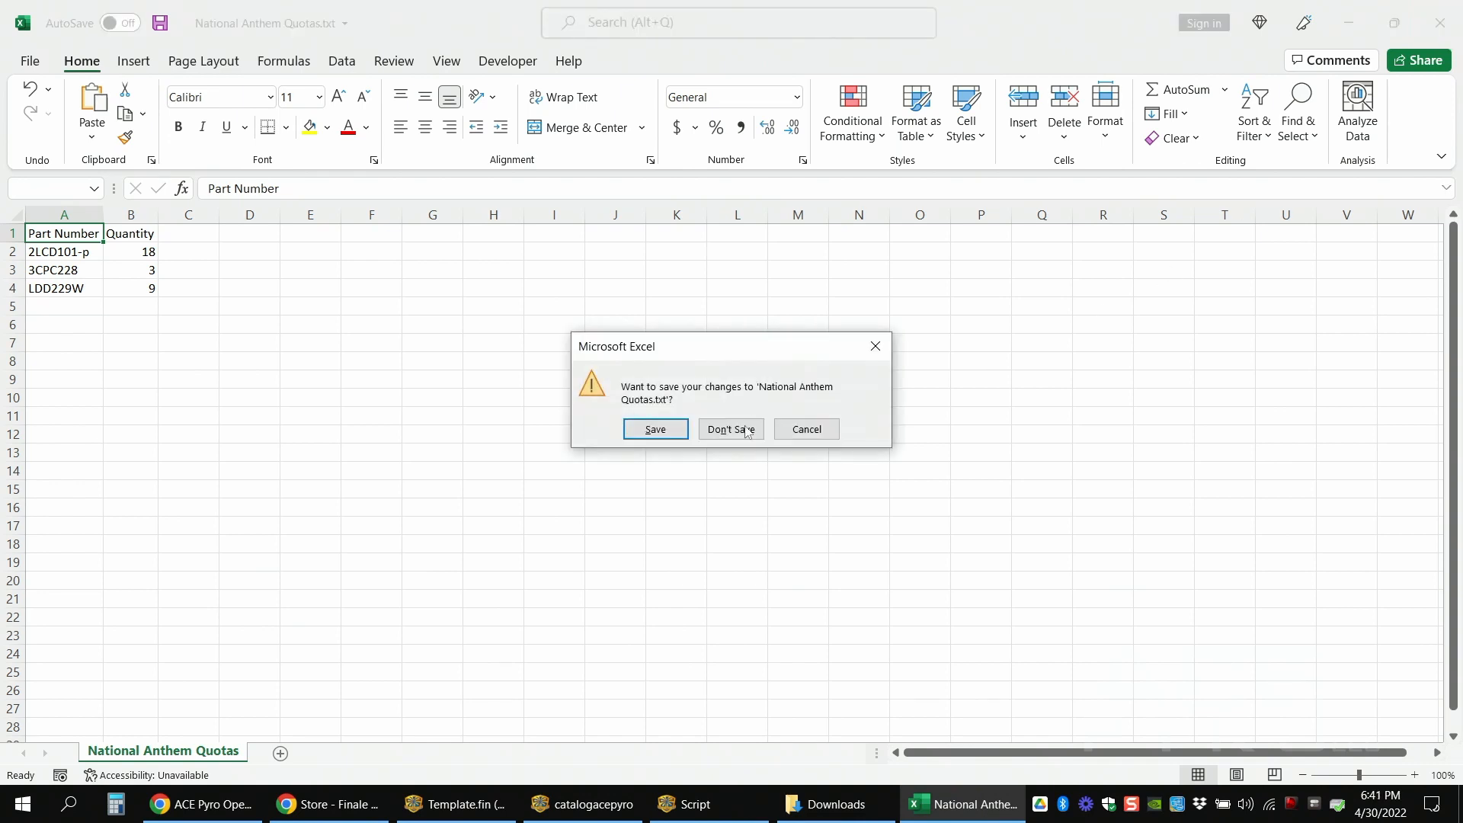
{"action": "left_click", "coordinate": [721, 427]}
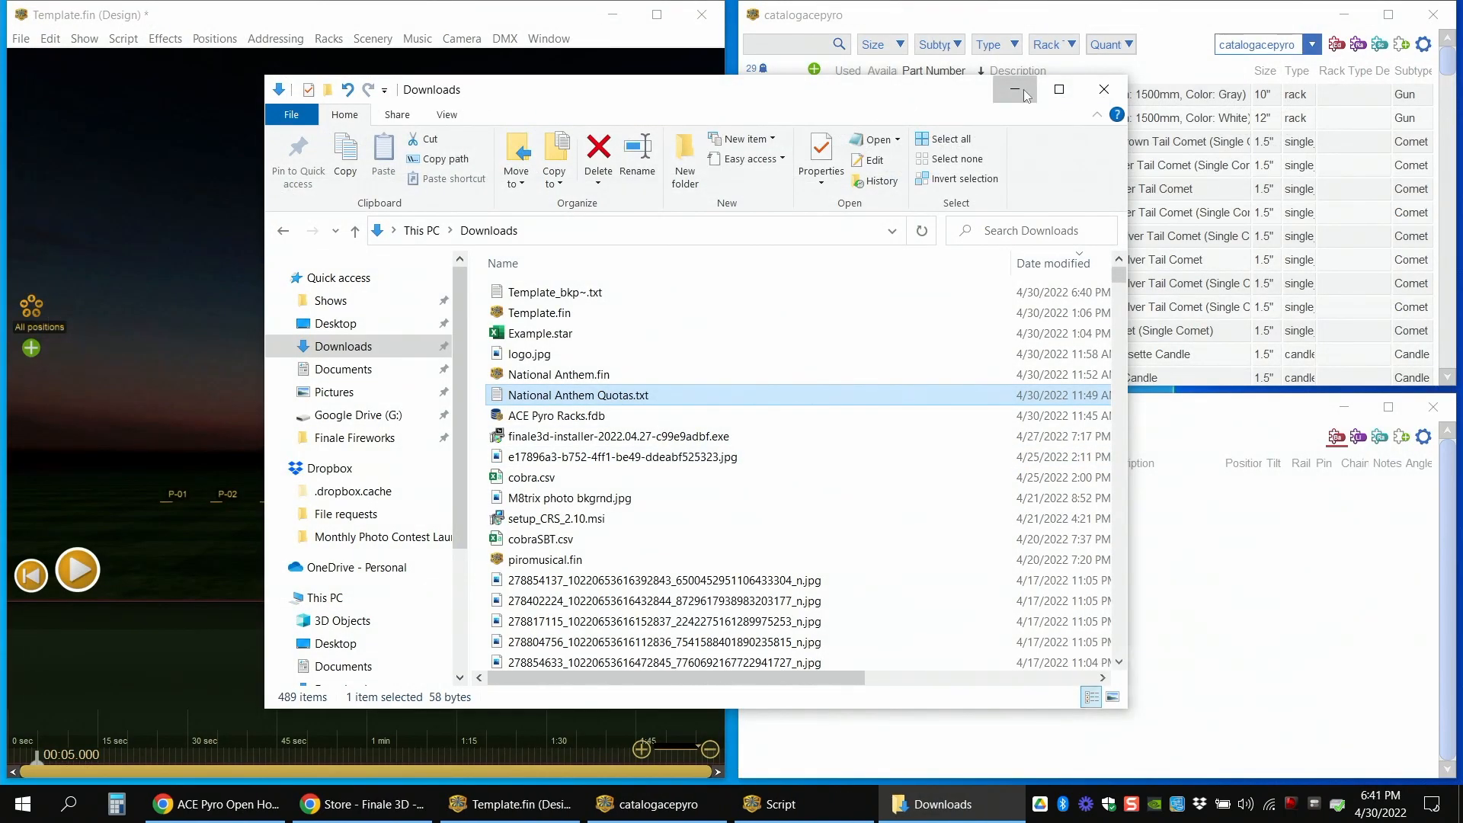
{"action": "left_click", "coordinate": [1016, 90]}
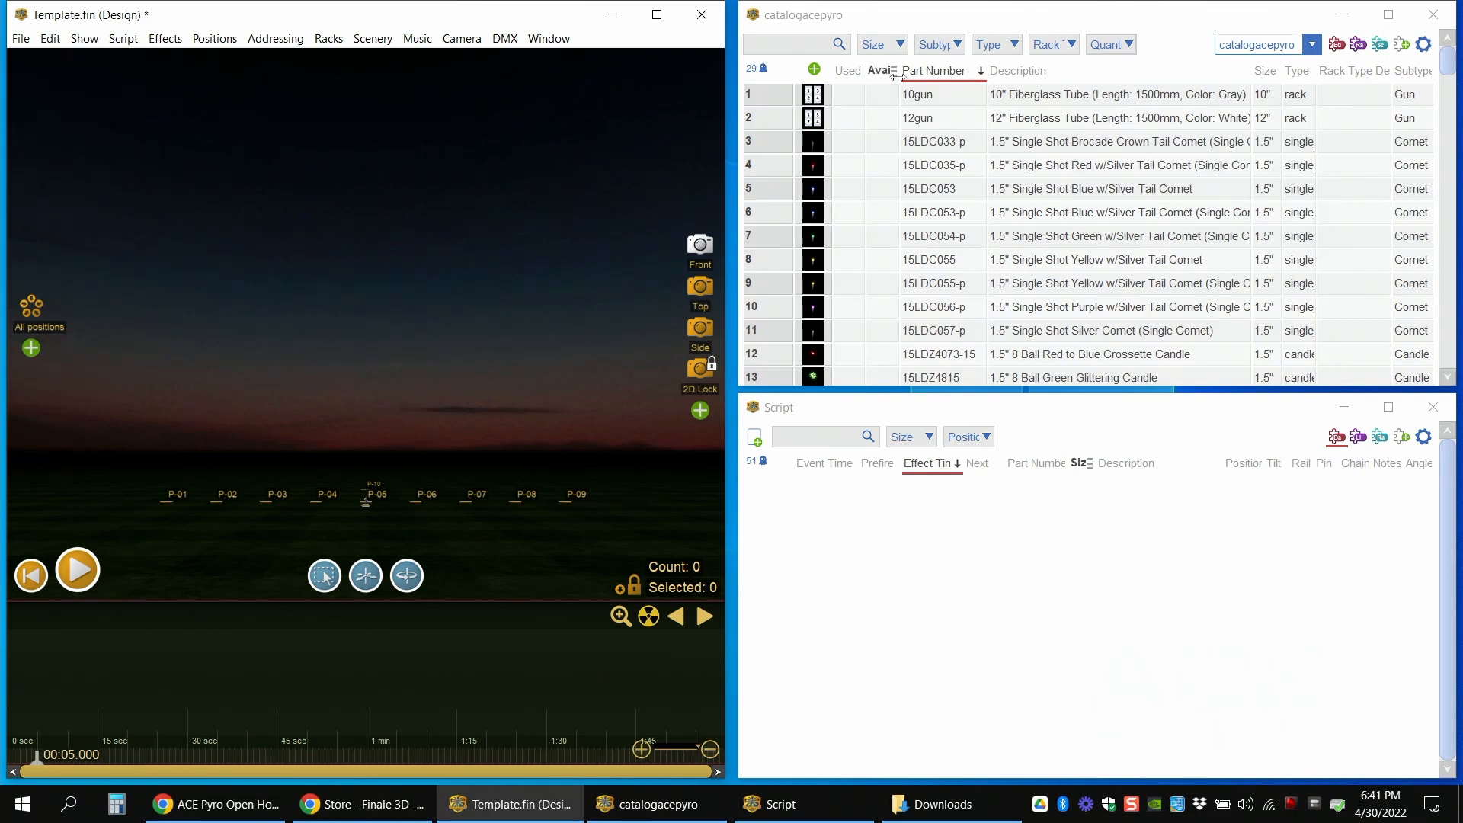
{"action": "left_click_drag", "start_coordinate": [900, 73], "coordinate": [915, 73]}
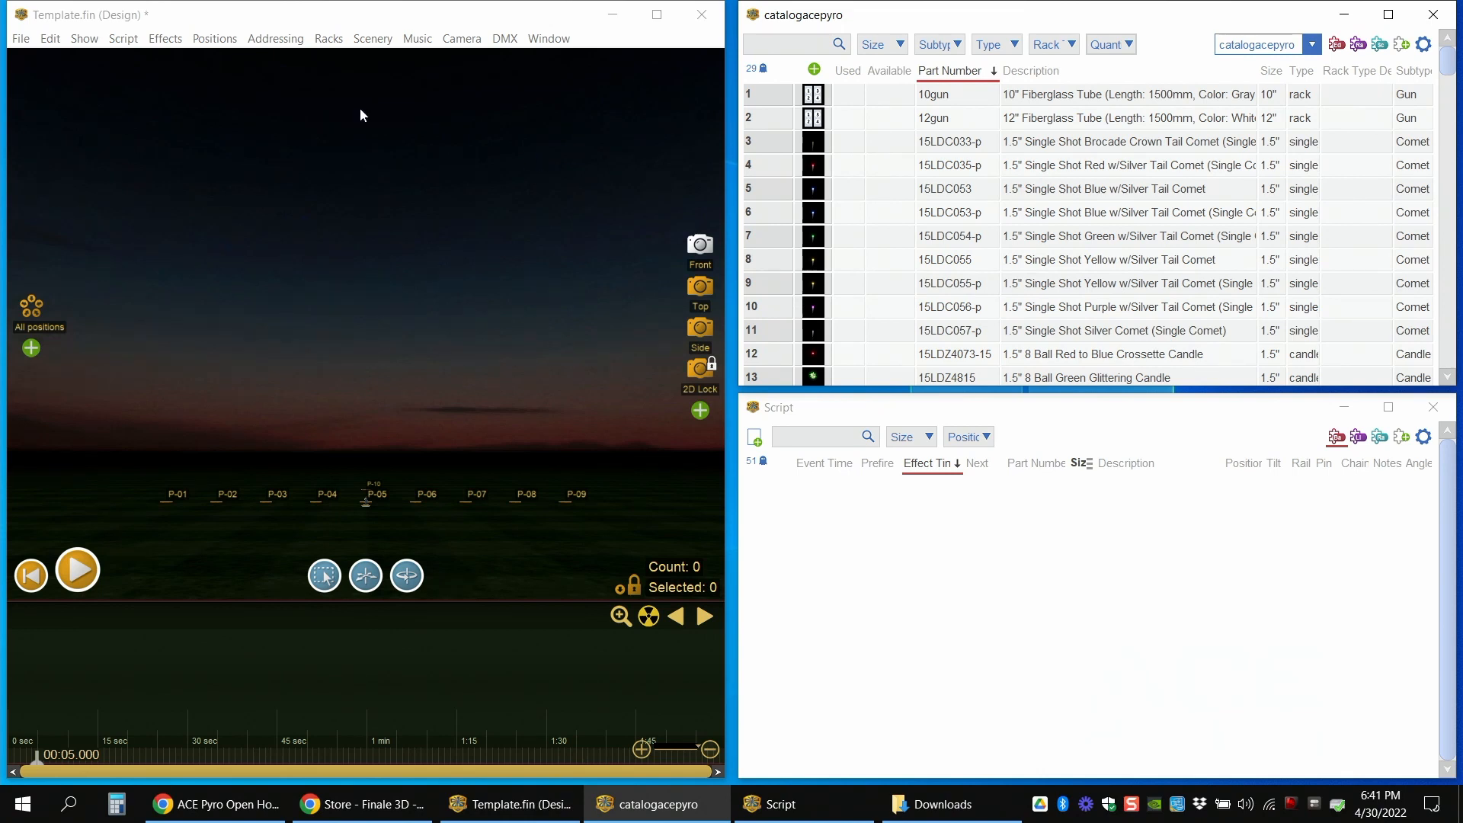
- Import the show quotas from National Anthem Quotas.txt in the Downloads folder and dismiss the import summary
{"action": "left_click", "coordinate": [21, 40]}
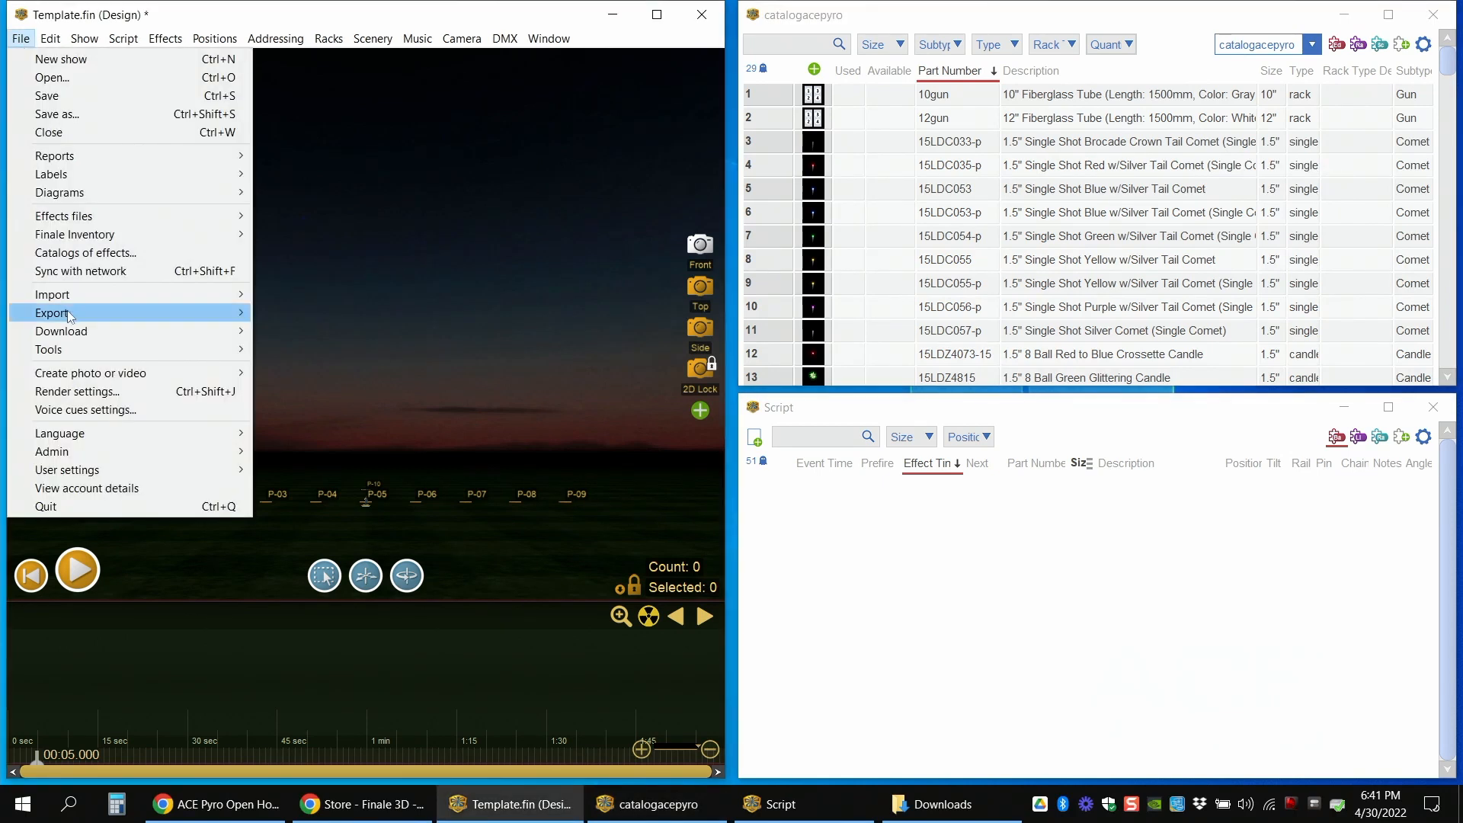
{"action": "mouse_move", "coordinate": [126, 294]}
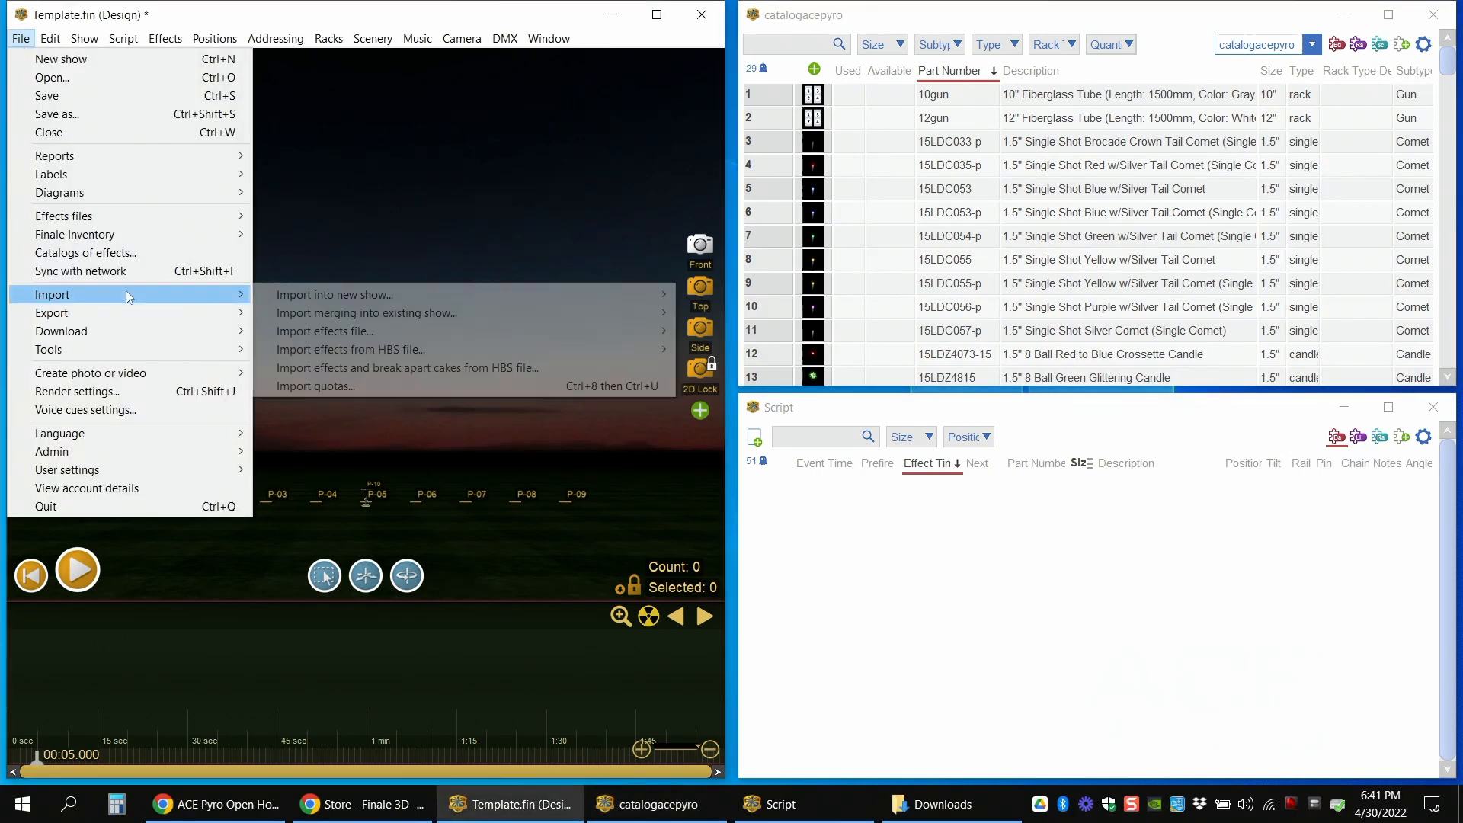
{"action": "left_click", "coordinate": [385, 386]}
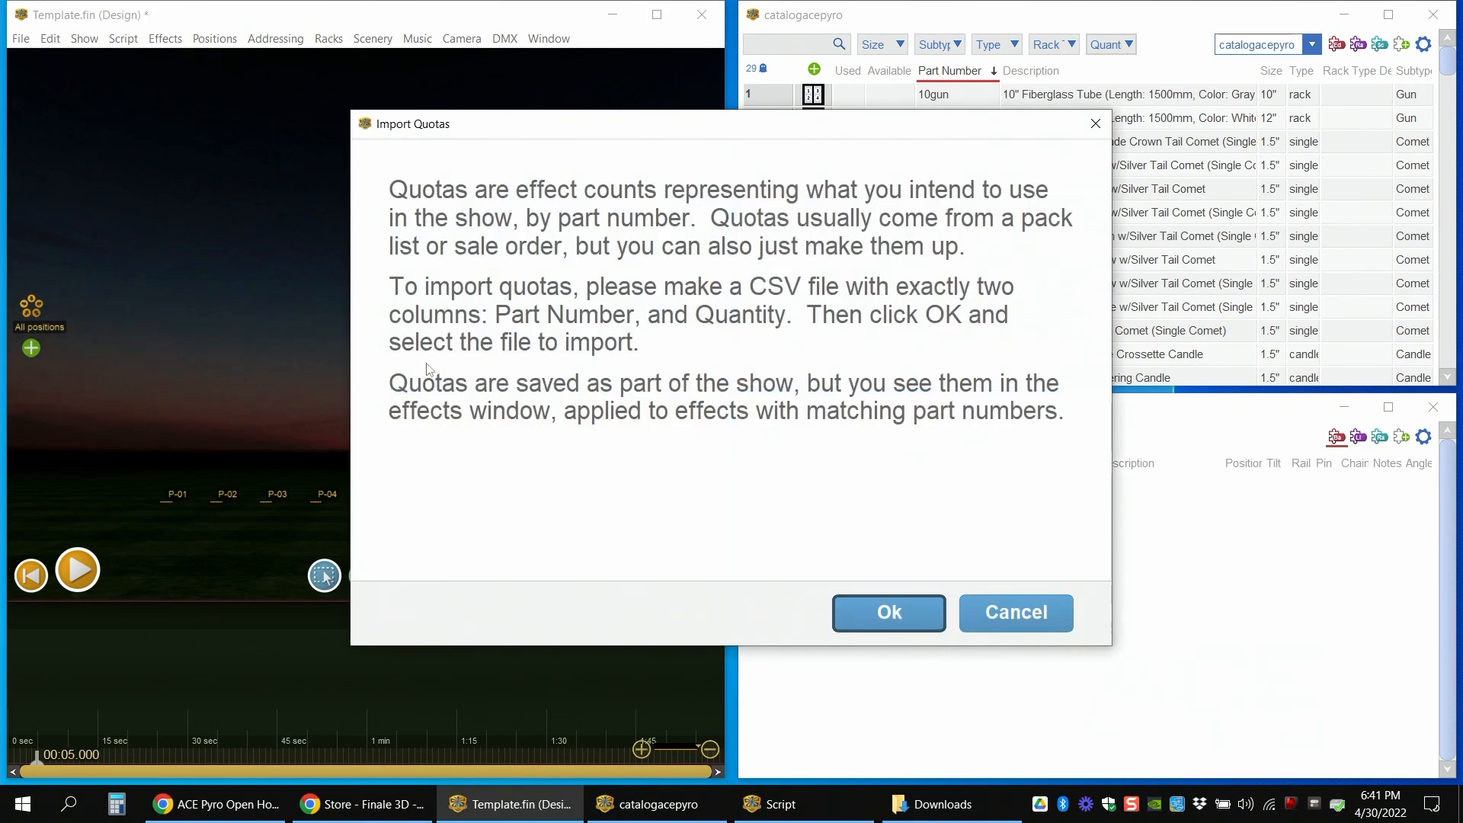
{"action": "left_click", "coordinate": [864, 614]}
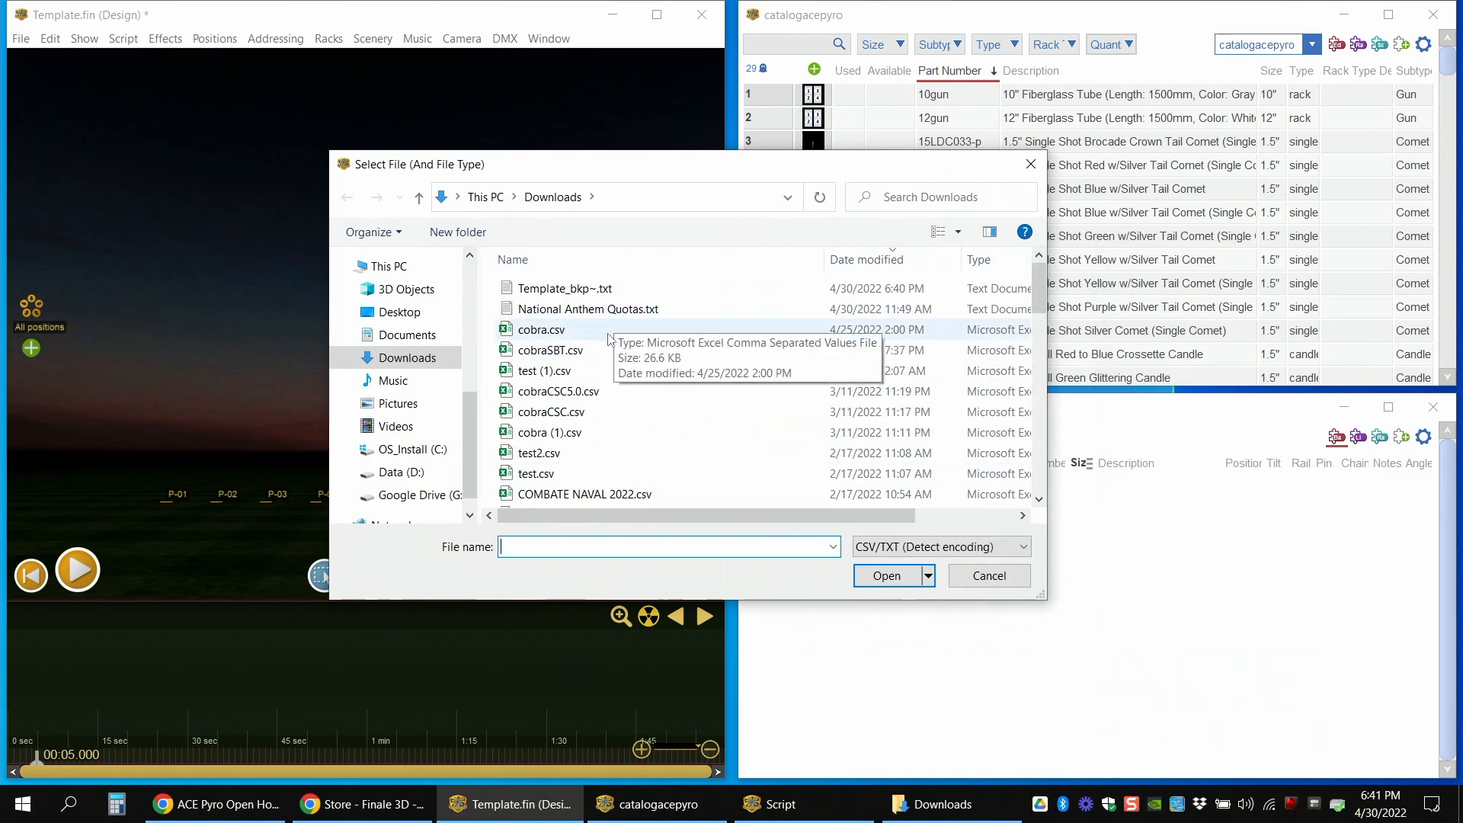
{"action": "left_click", "coordinate": [610, 310]}
{"action": "left_click", "coordinate": [883, 577]}
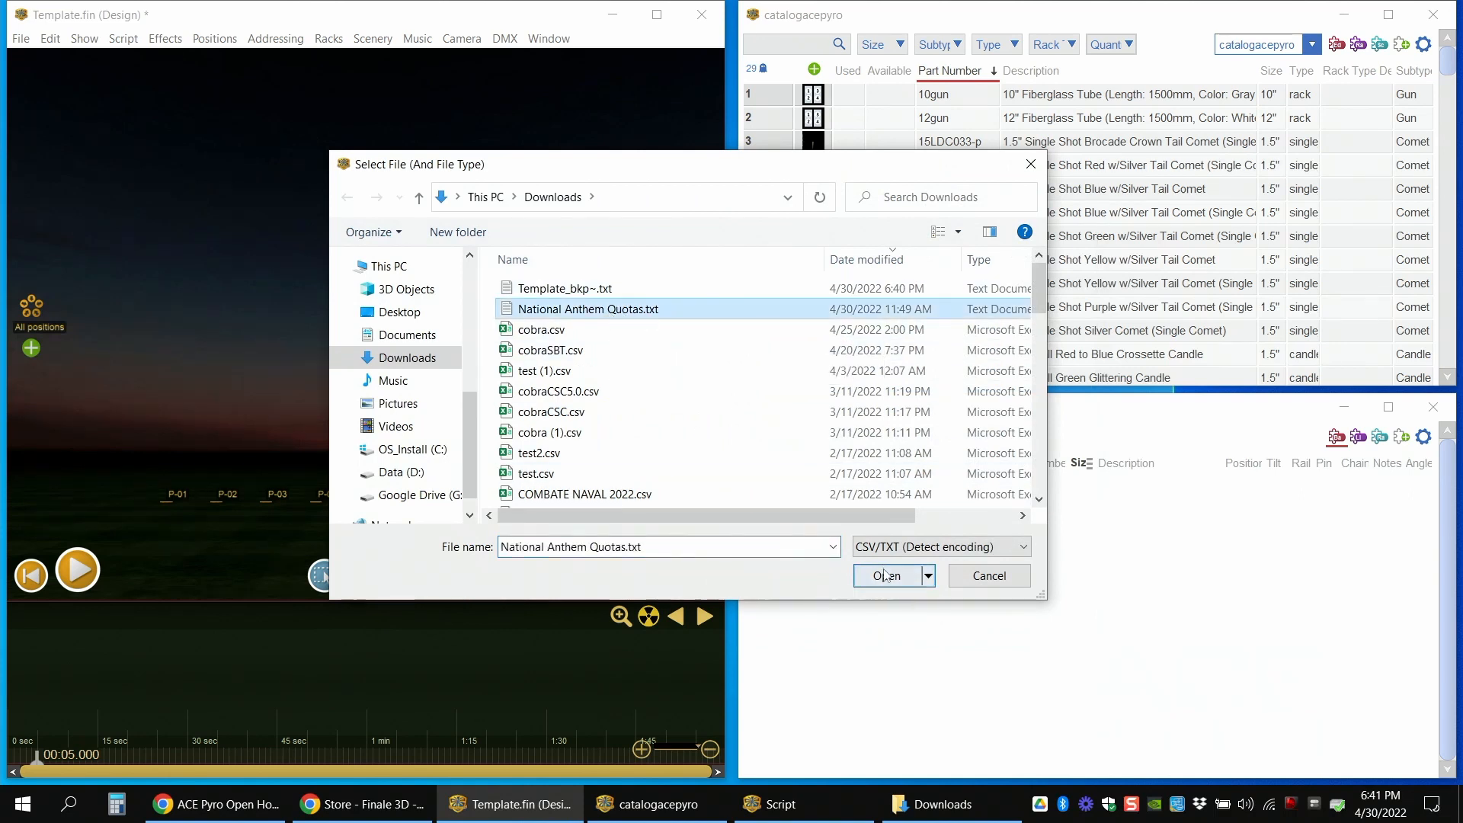
{"action": "left_click", "coordinate": [884, 616]}
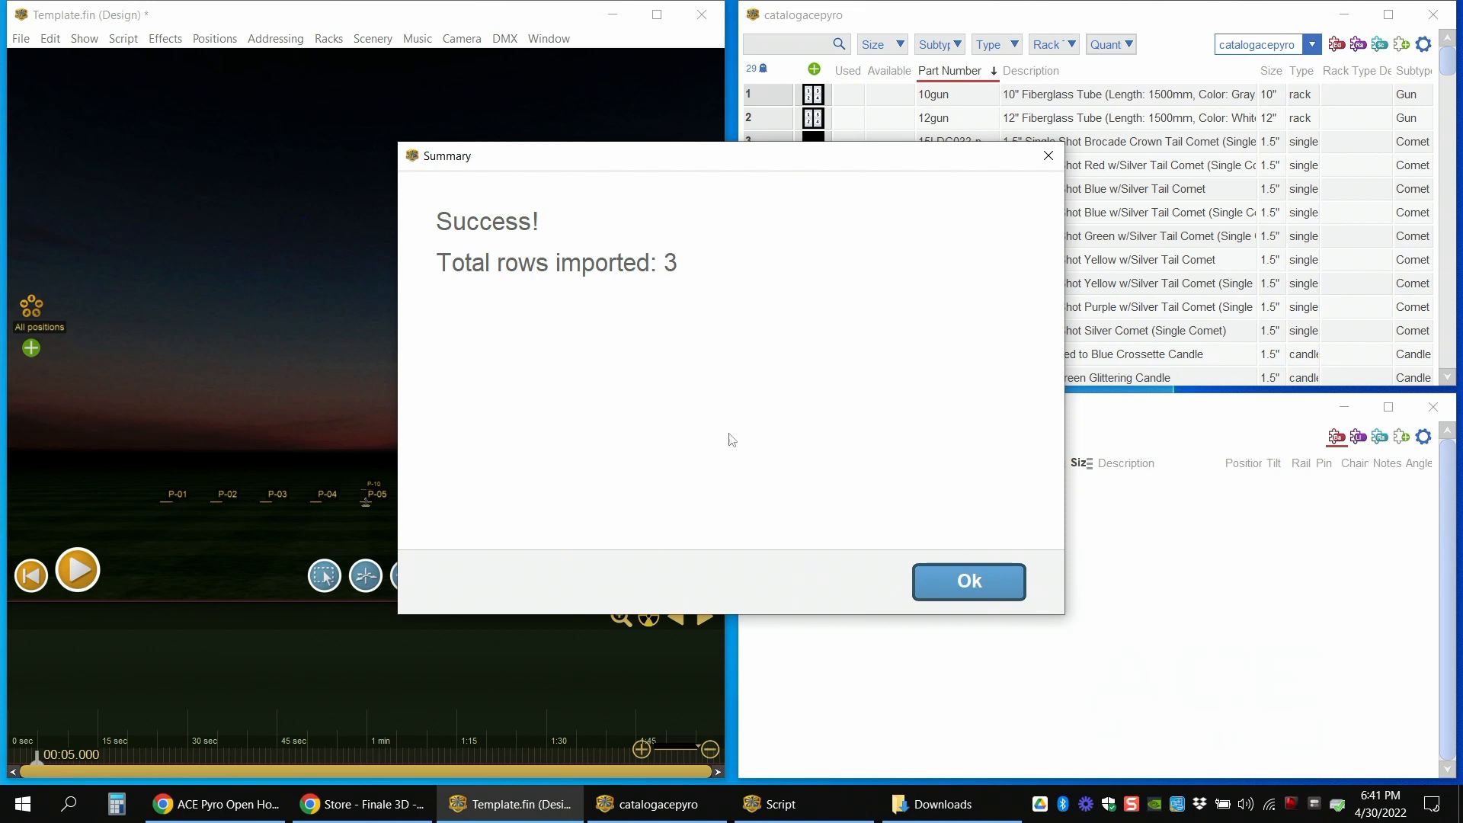
{"action": "left_click", "coordinate": [968, 585]}
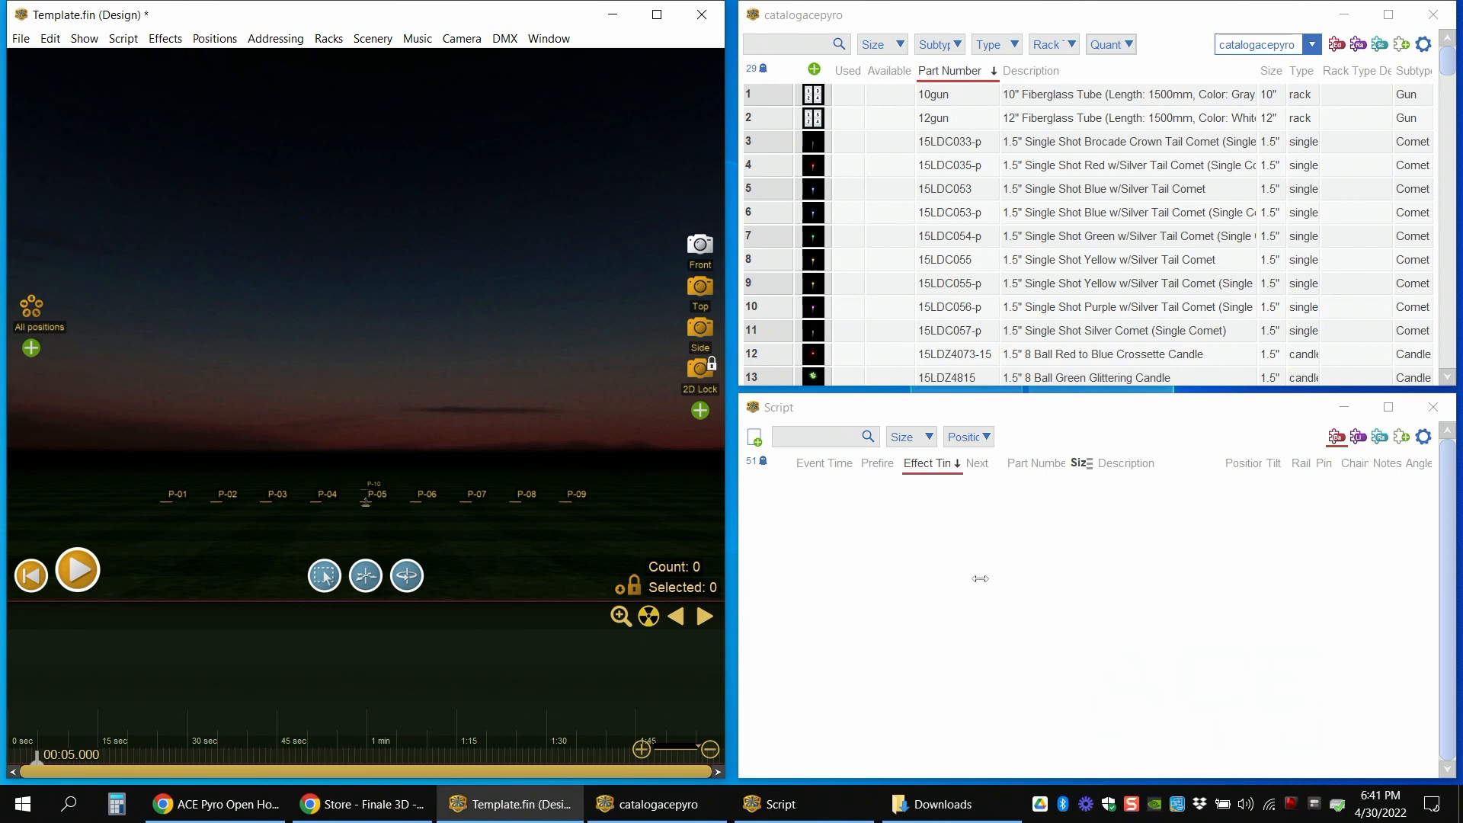
- Switch the effects window to the blue table layout and unhide its Remaining Quota column
{"action": "left_click", "coordinate": [1111, 14]}
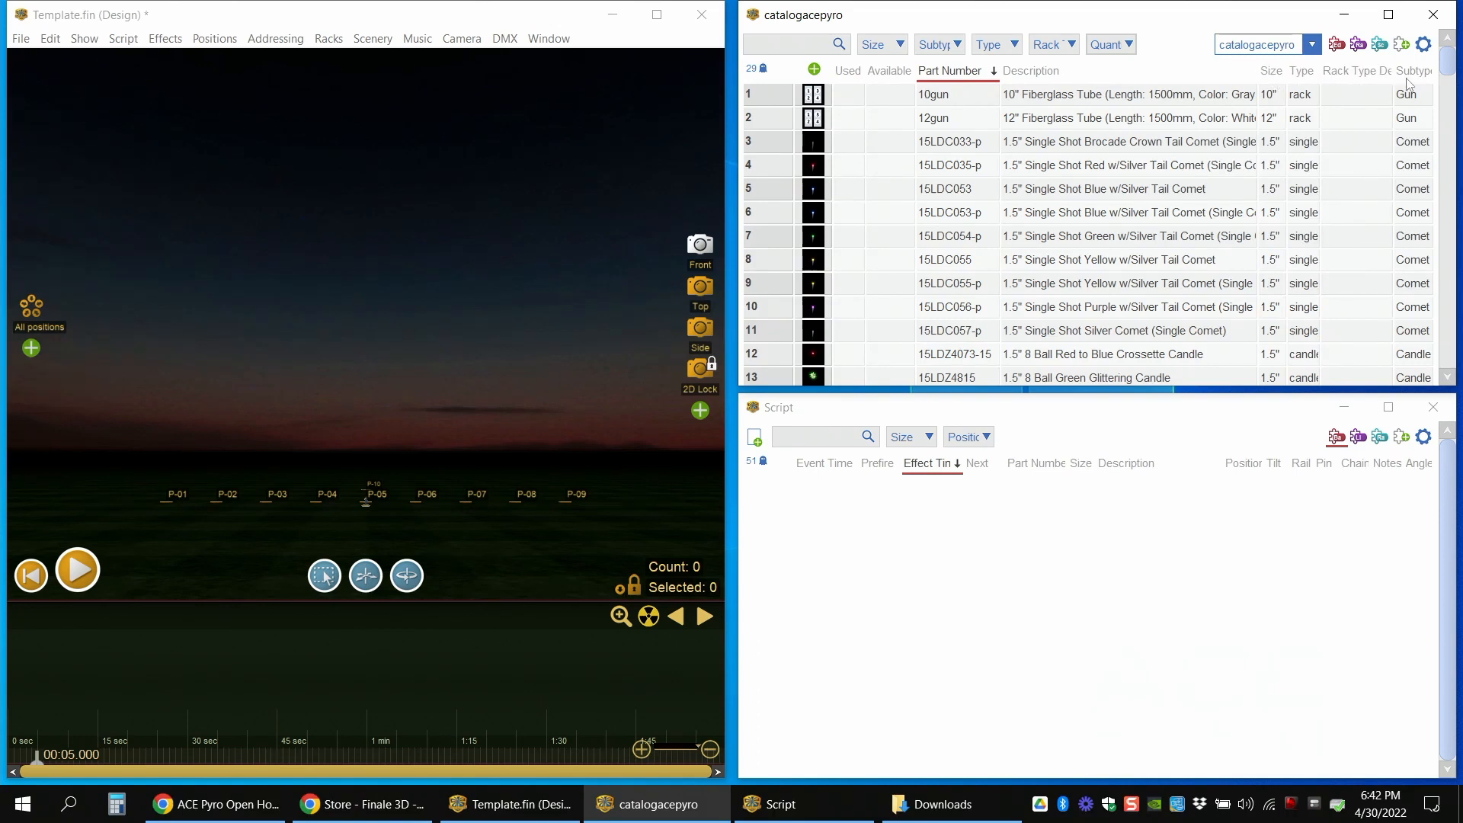
{"action": "left_click", "coordinate": [1379, 45]}
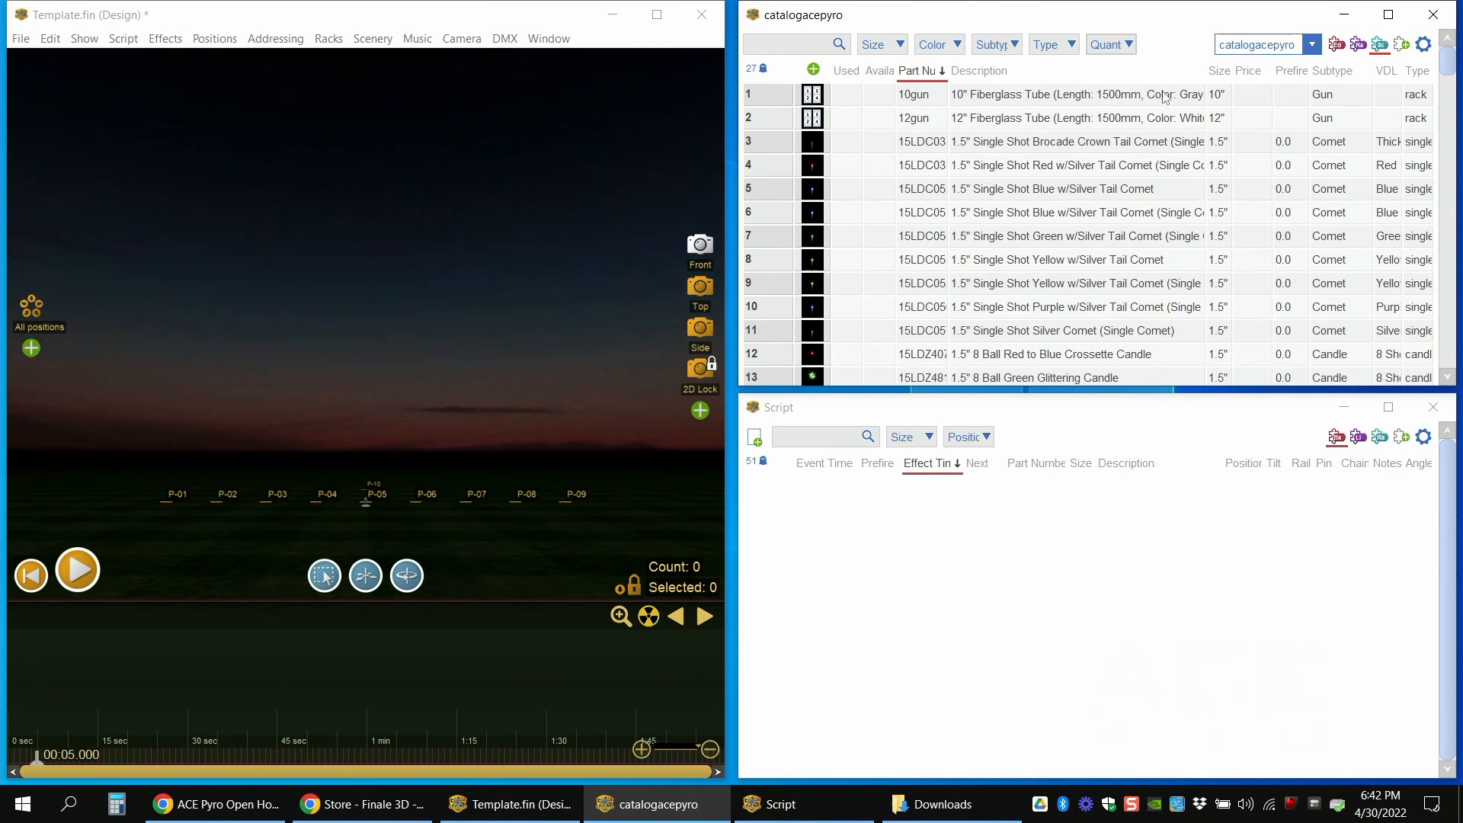
{"action": "left_click", "coordinate": [1424, 46]}
{"action": "mouse_move", "coordinate": [1397, 73]}
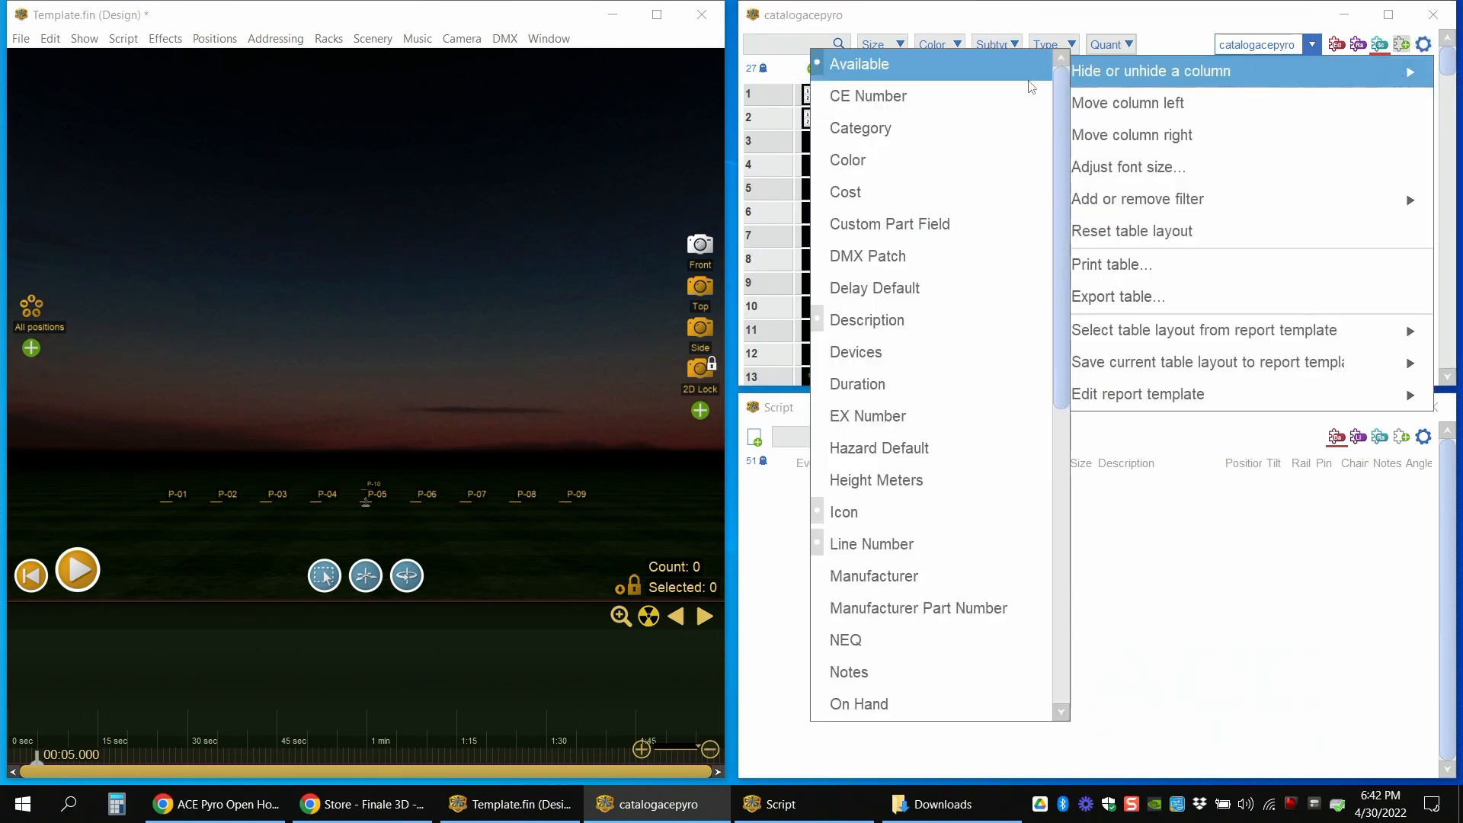
{"action": "scroll", "coordinate": [956, 157], "scroll_direction": "down", "scroll_amount": 3}
{"action": "scroll", "coordinate": [959, 195], "scroll_direction": "down", "scroll_amount": 4}
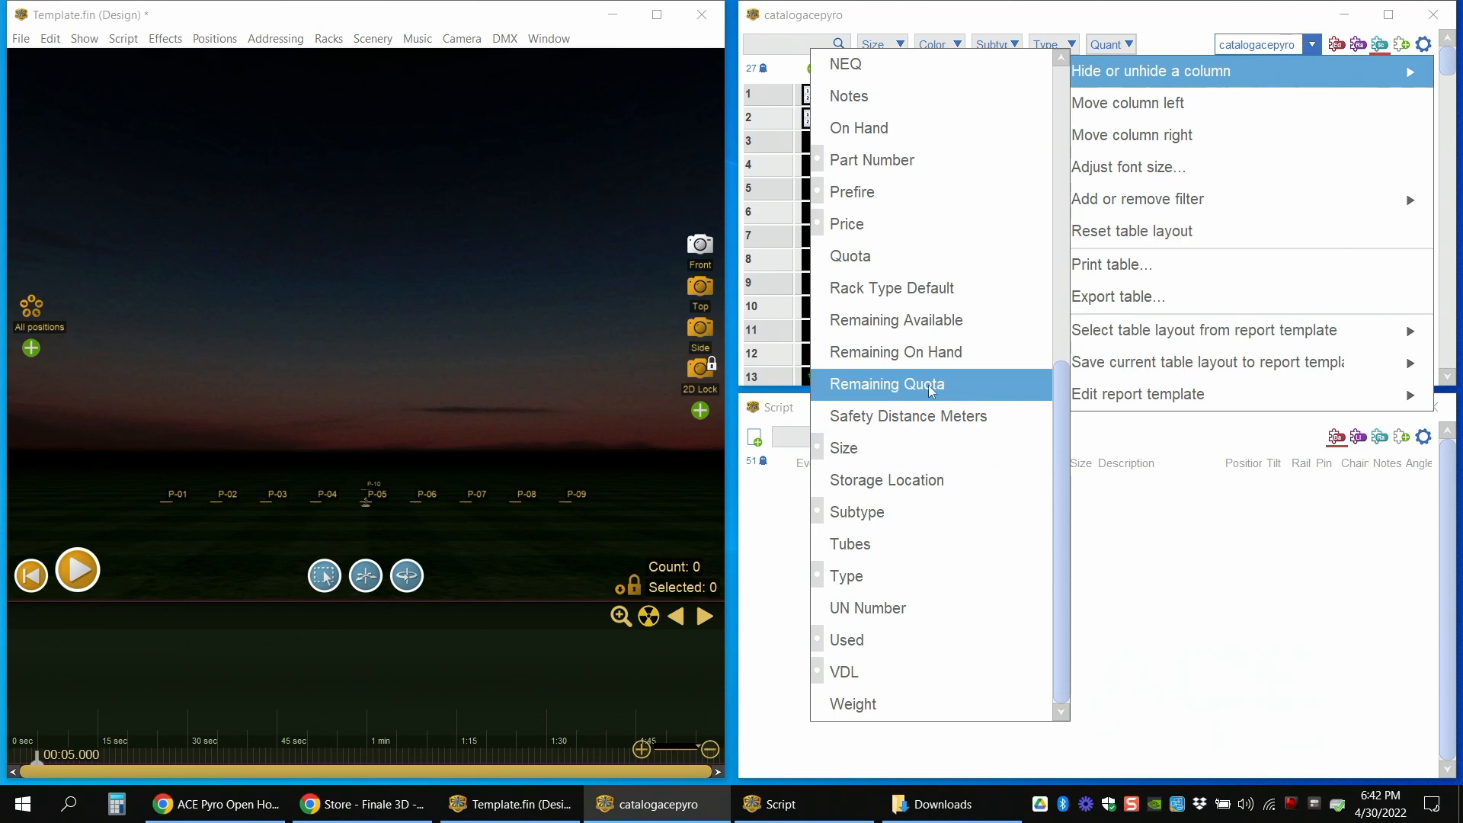
{"action": "left_click", "coordinate": [896, 390]}
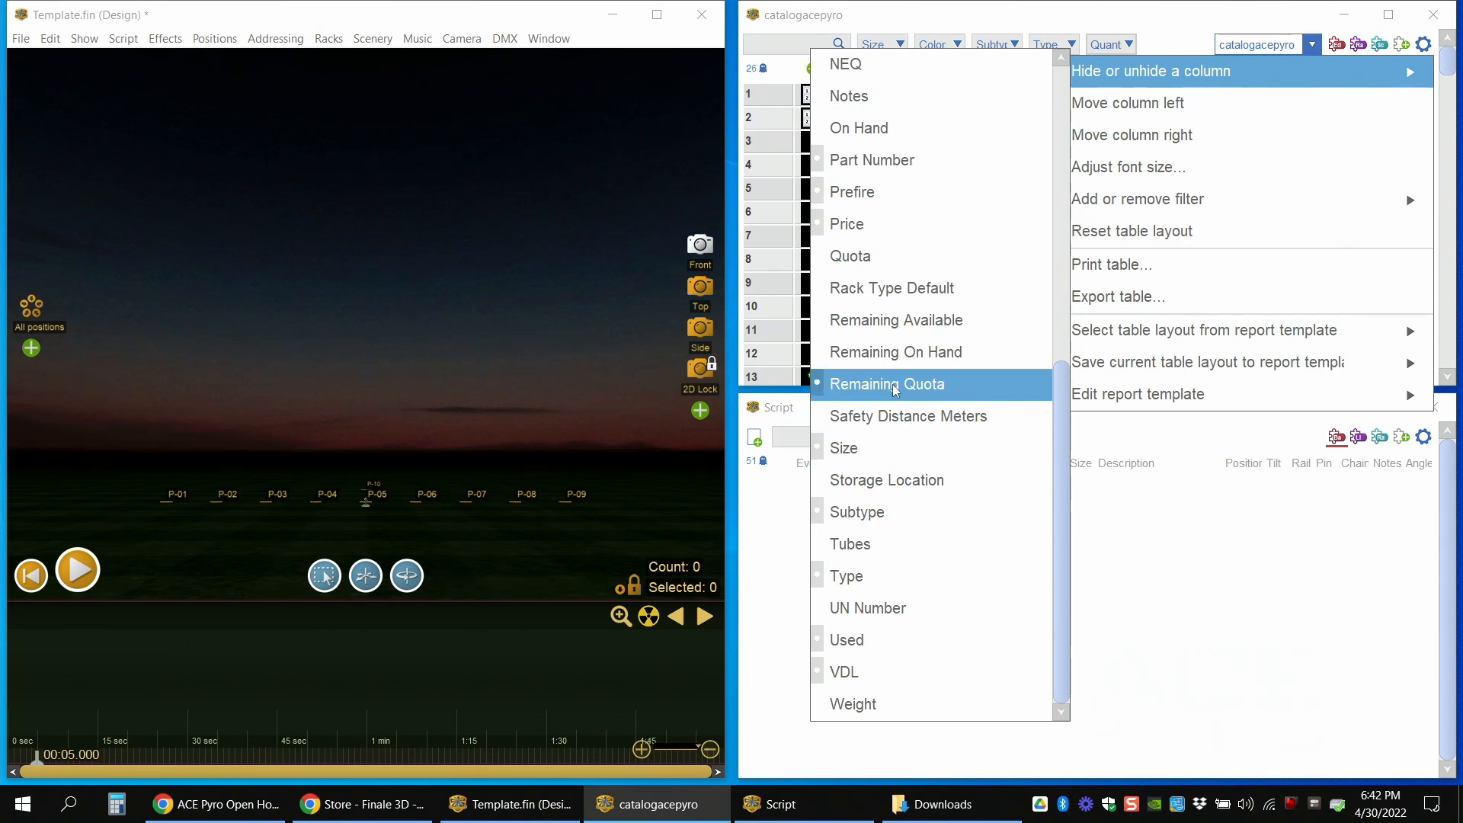
{"action": "left_click", "coordinate": [1168, 22]}
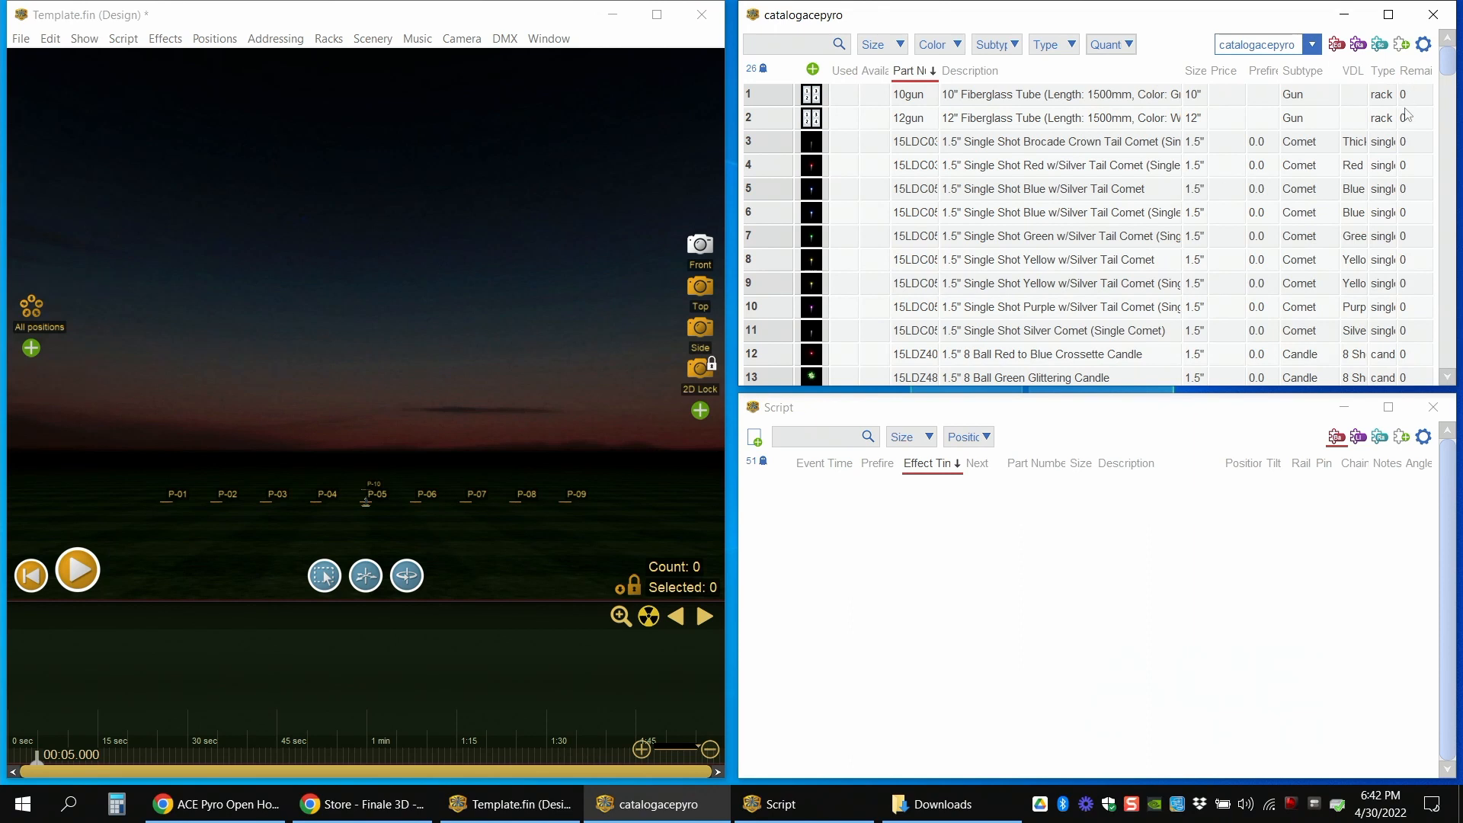
- Widen the Remaining Quota column, move it directly before Part Number and highlight its values in rows 1 to 12
{"action": "left_click_drag", "start_coordinate": [1398, 70], "coordinate": [1356, 81]}
{"action": "right_click", "coordinate": [1368, 69]}
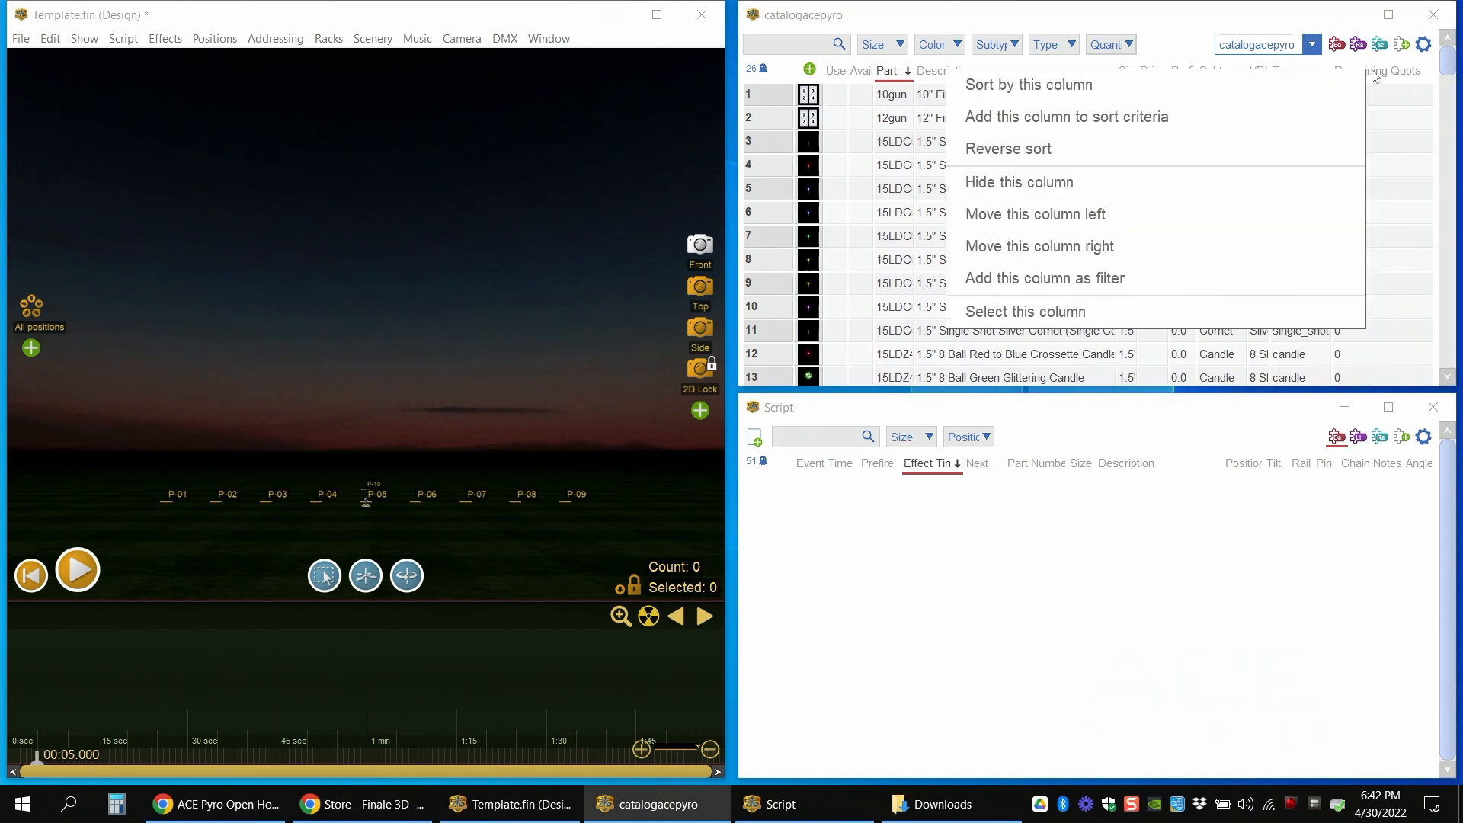
{"action": "left_click", "coordinate": [1284, 217]}
{"action": "left_click", "coordinate": [1284, 216]}
{"action": "left_click", "coordinate": [1284, 216]}
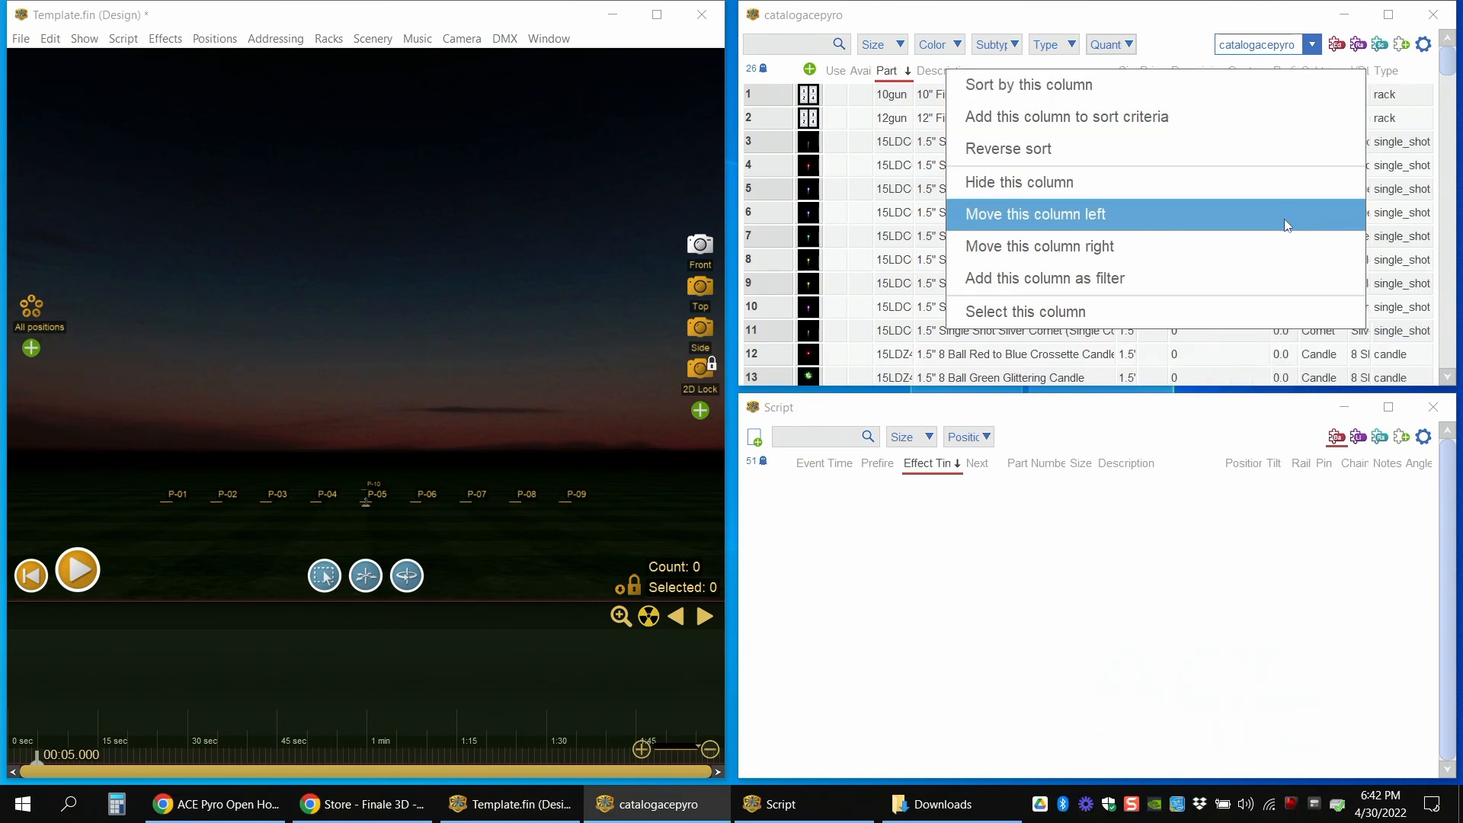
{"action": "left_click", "coordinate": [1285, 221]}
{"action": "left_click", "coordinate": [1285, 221]}
{"action": "left_click", "coordinate": [1285, 220]}
{"action": "left_click", "coordinate": [1286, 225]}
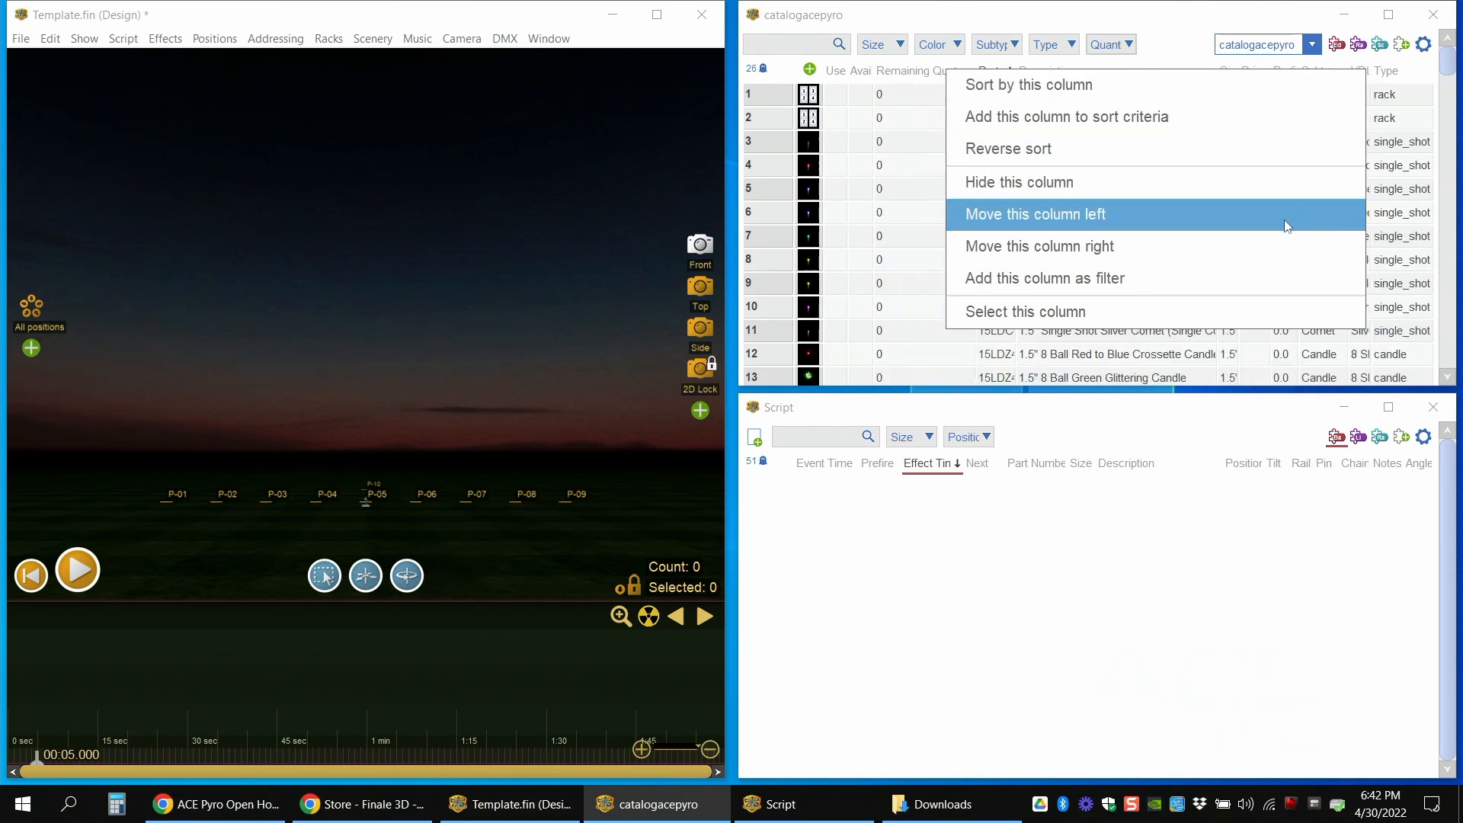
{"action": "left_click", "coordinate": [912, 157]}
{"action": "left_click", "coordinate": [907, 91]}
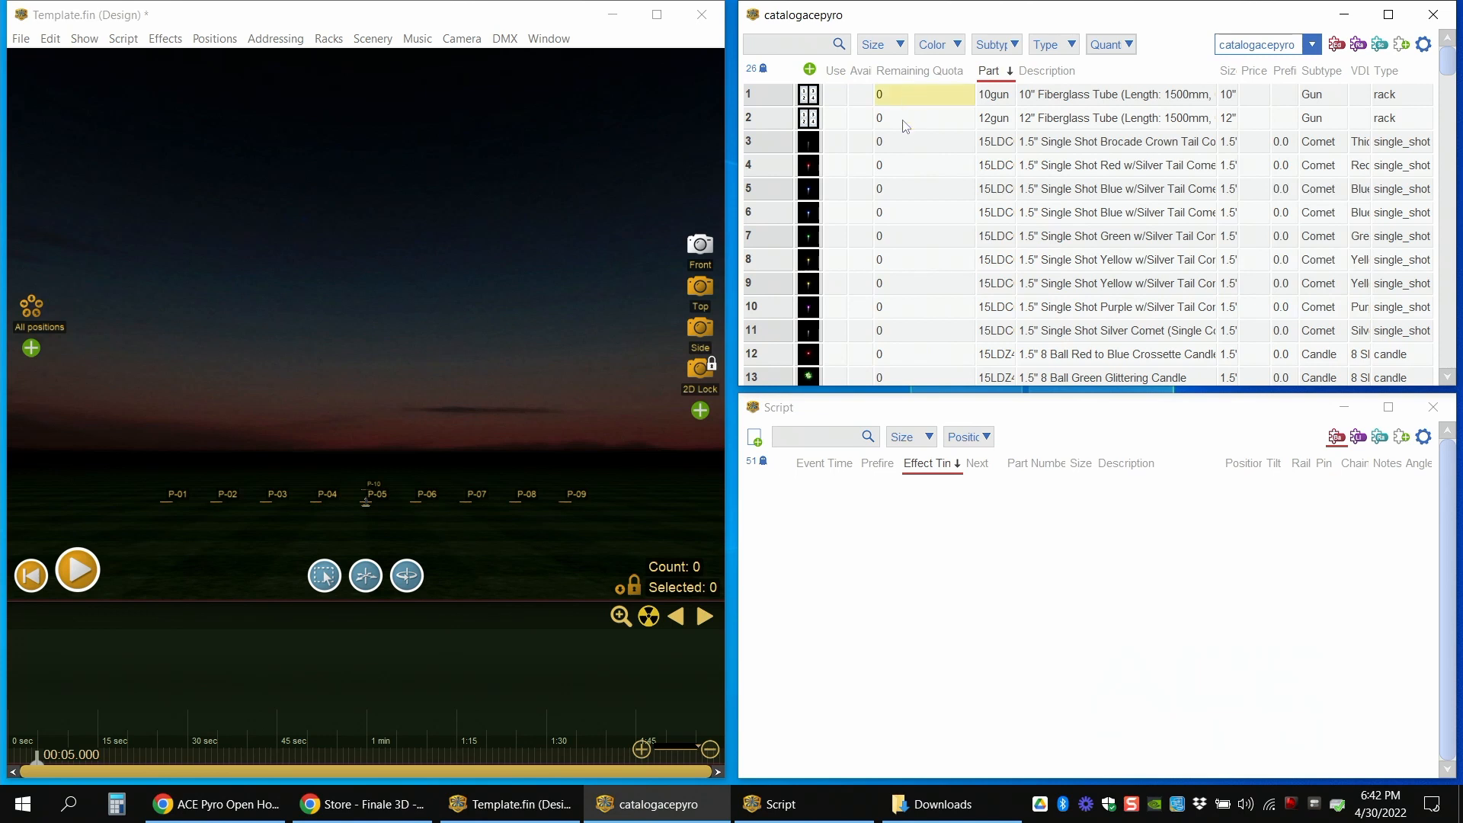
{"action": "left_click_drag", "start_coordinate": [903, 126], "coordinate": [878, 353]}
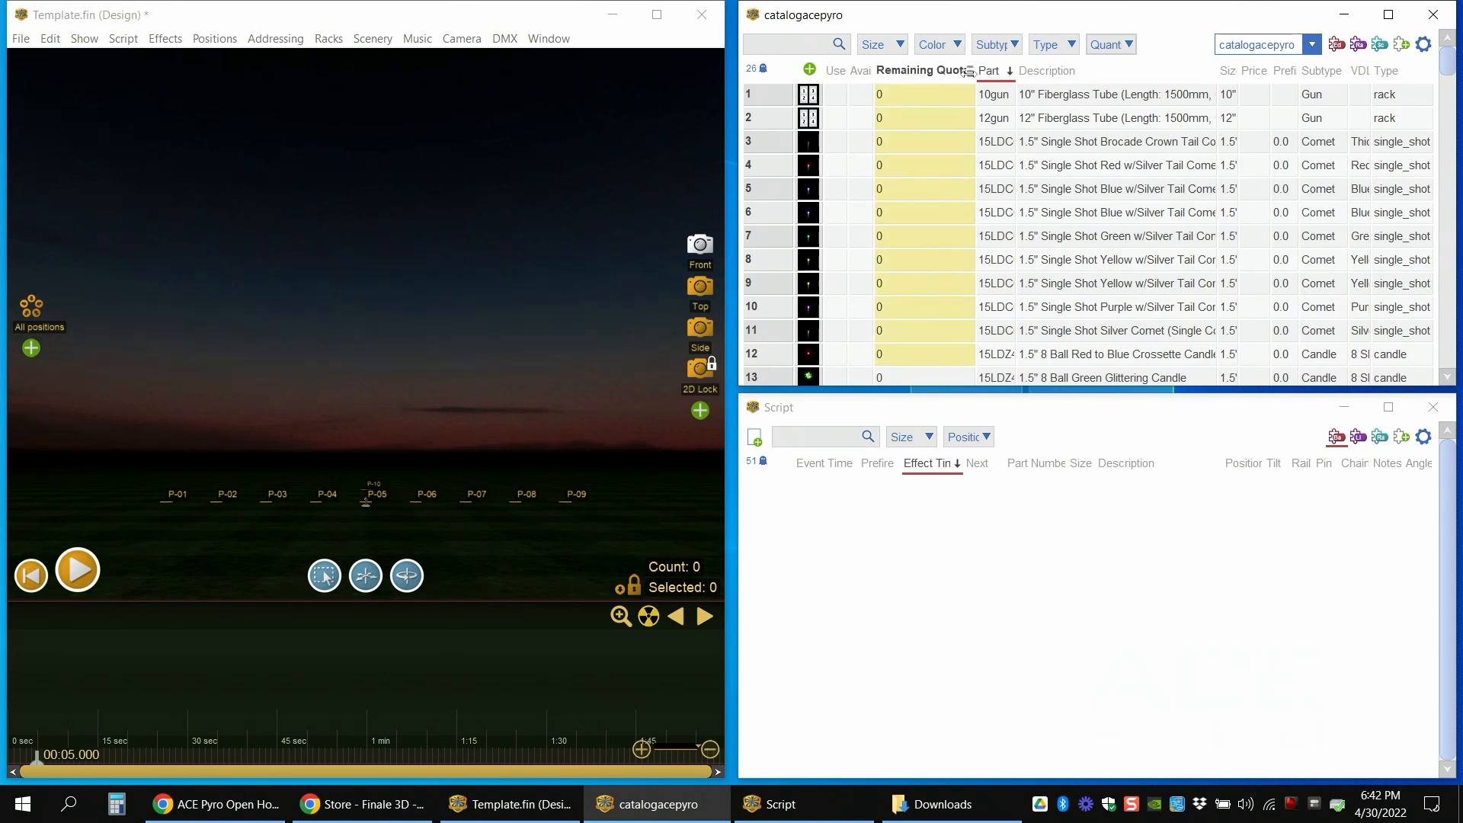
- Widen the Part Number column to fit the full part numbers and hide the Available column in the effects table
{"action": "left_click_drag", "start_coordinate": [969, 71], "coordinate": [1015, 79]}
{"action": "left_click_drag", "start_coordinate": [874, 79], "coordinate": [897, 78]}
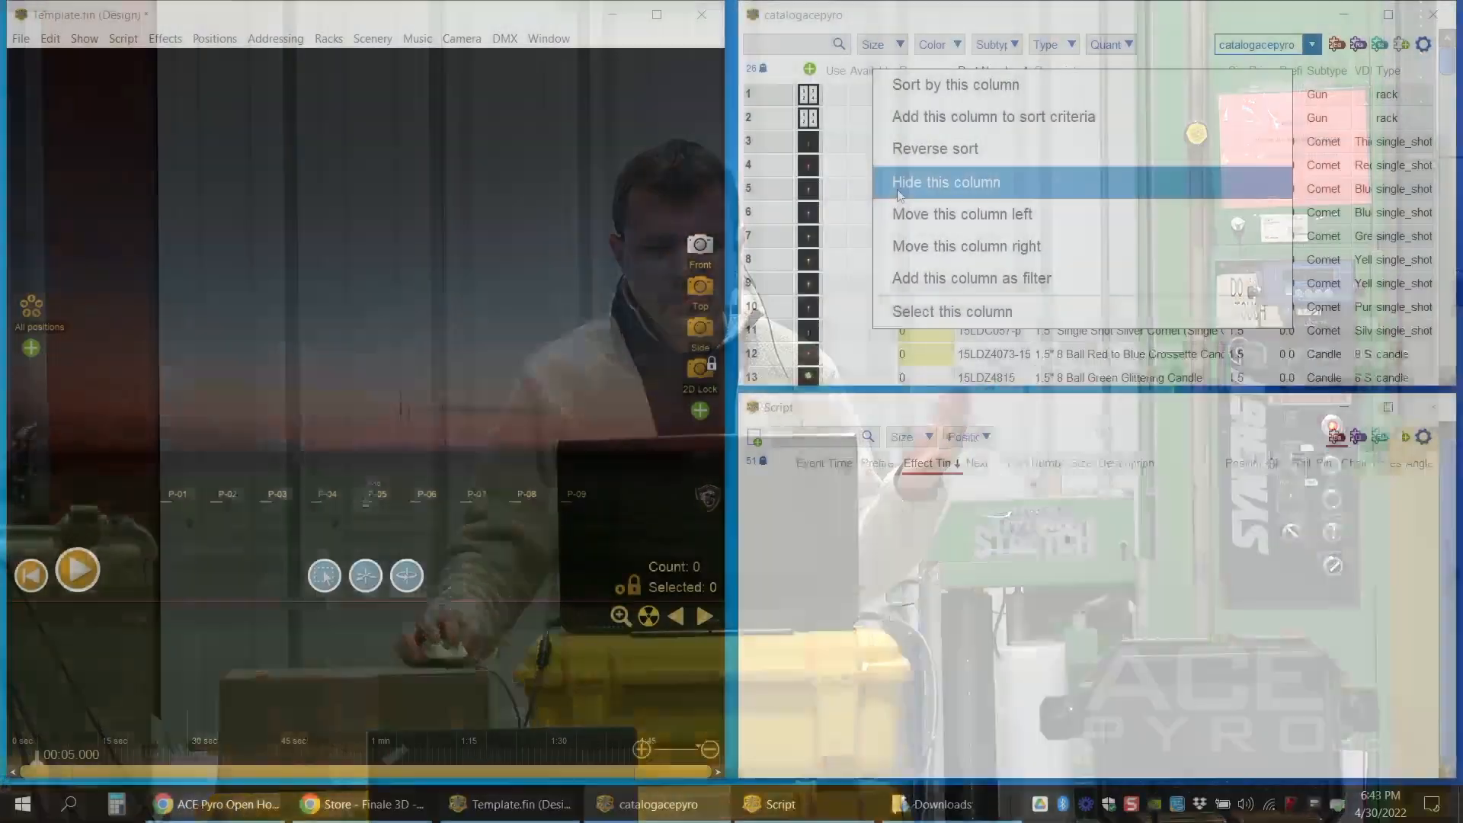
{"action": "left_click", "coordinate": [898, 188]}
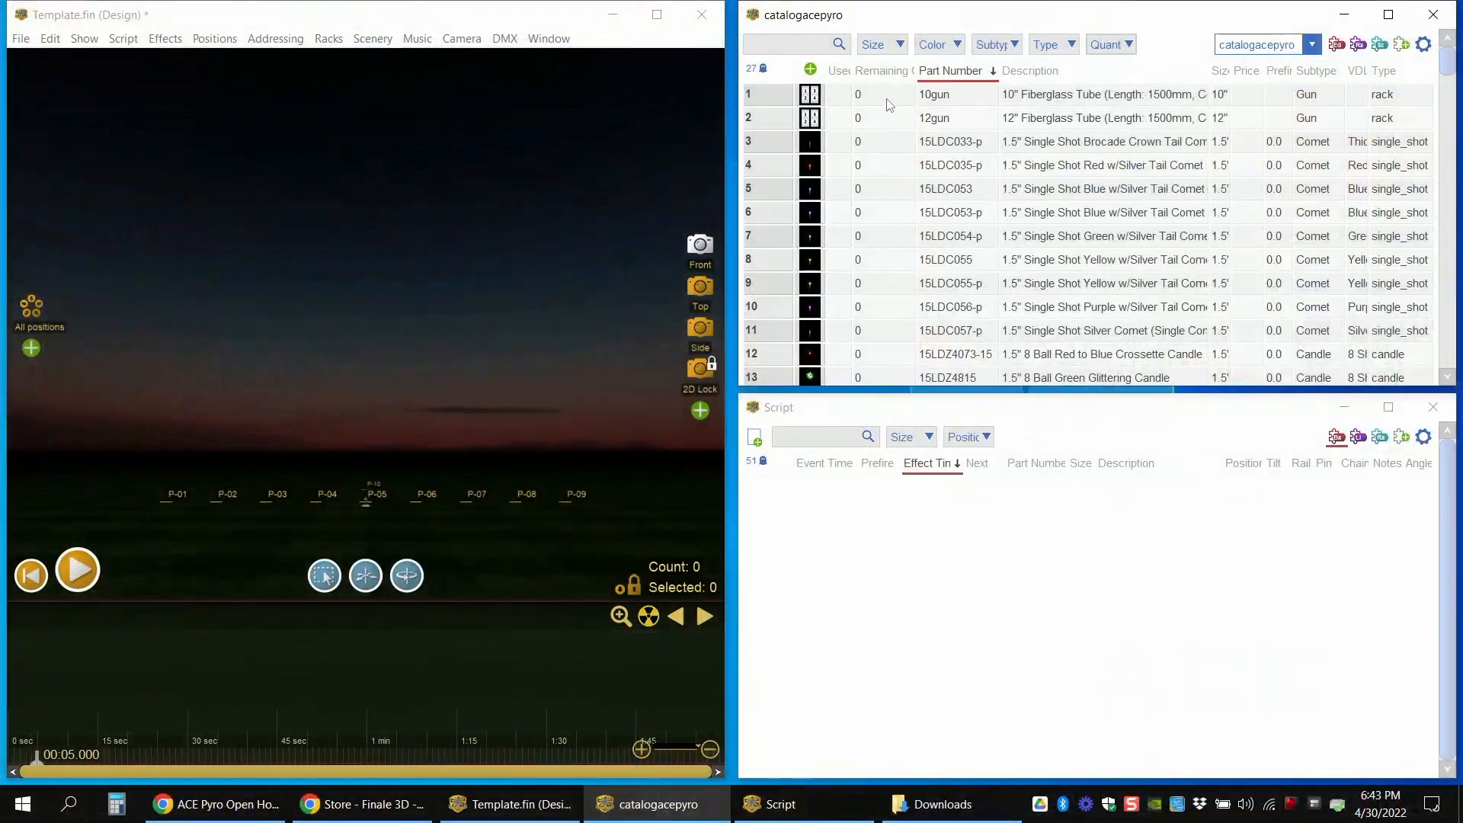
- Examine the Remaining Quota values of the first effects in the catalogacepyro table
{"action": "left_click_drag", "start_coordinate": [888, 103], "coordinate": [887, 252]}
{"action": "left_click", "coordinate": [886, 211]}
{"action": "left_click", "coordinate": [885, 115]}
{"action": "scroll", "coordinate": [893, 216], "scroll_direction": "down", "scroll_amount": 1}
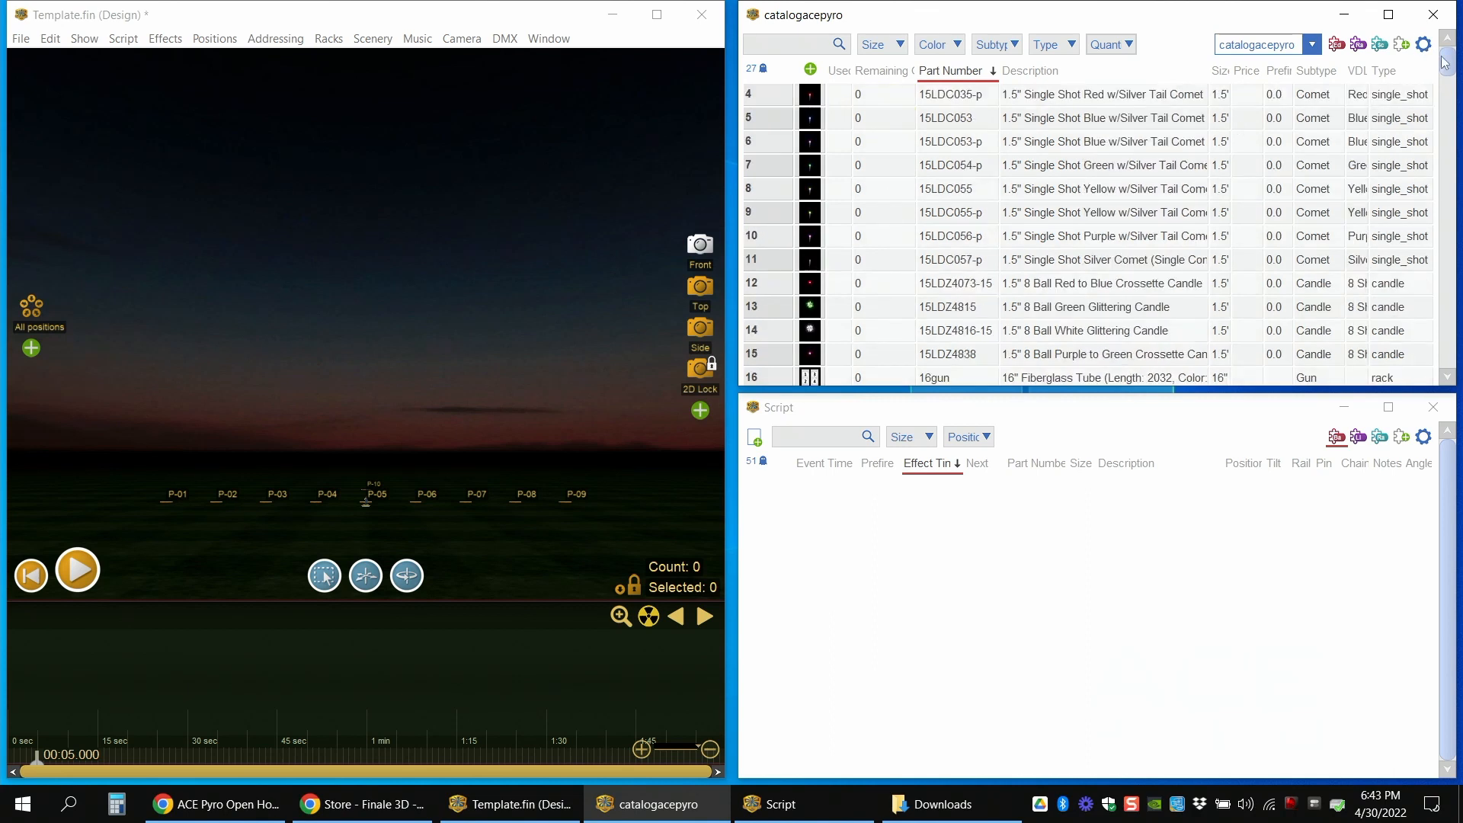
{"action": "mouse_move", "coordinate": [1447, 62]}
{"action": "left_mouse_down"}
{"action": "mouse_move", "coordinate": [1448, 86]}
{"action": "mouse_move", "coordinate": [1447, 61]}
{"action": "left_mouse_up"}
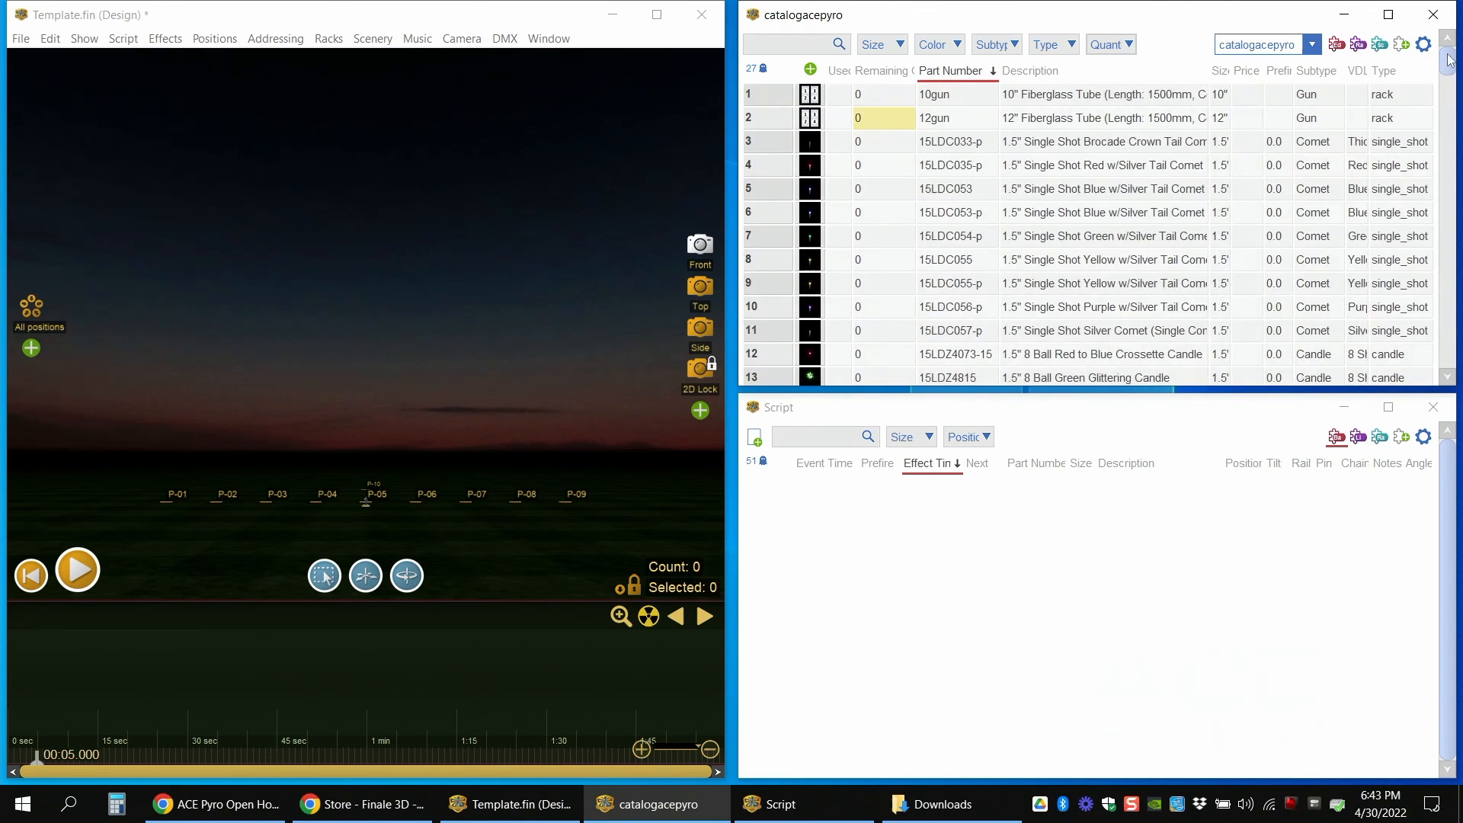
{"action": "left_click", "coordinate": [875, 172]}
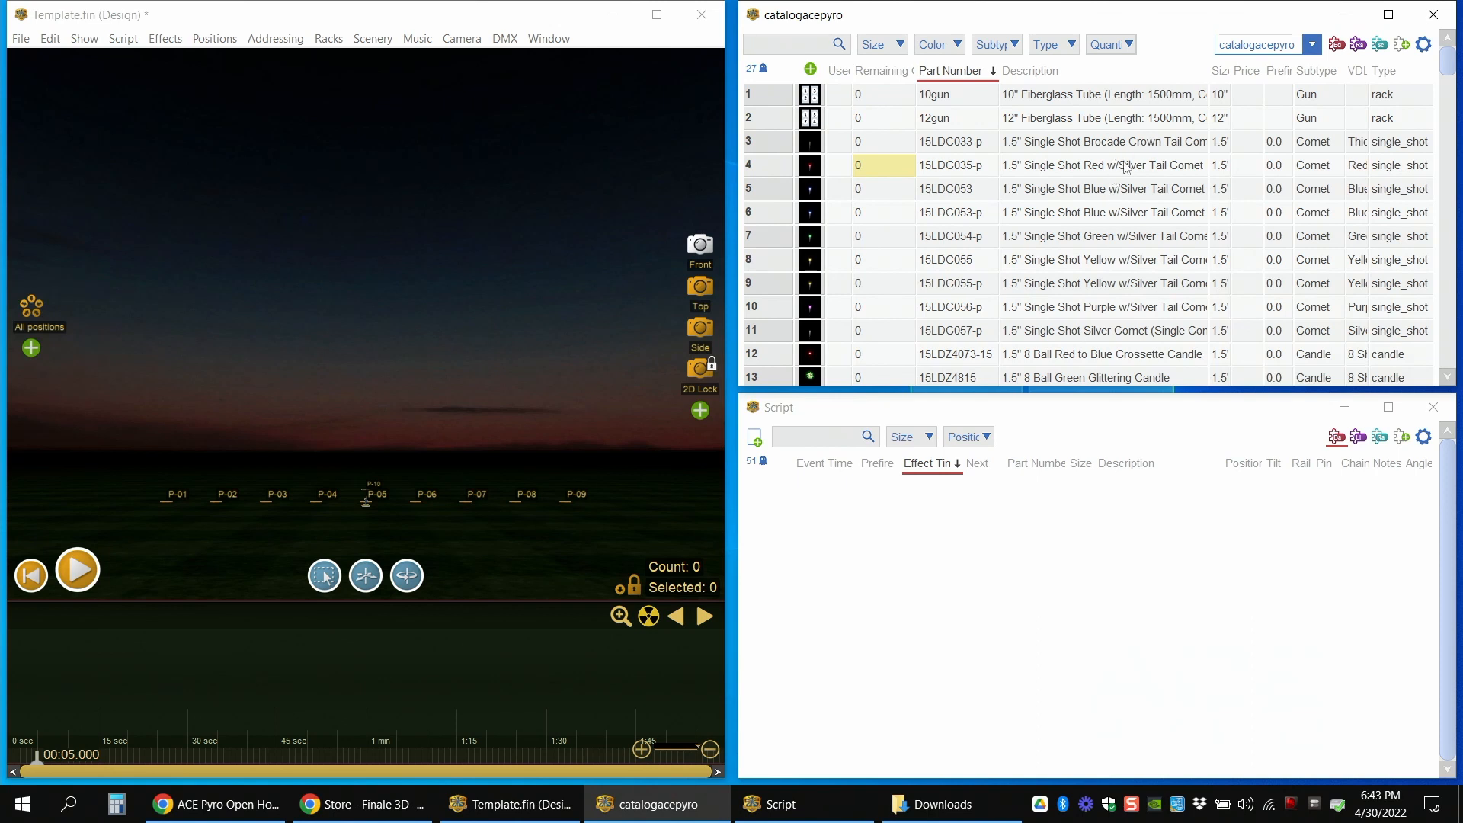
- Look over the effects window's search field and its Size, Color and Subtype filter options without applying any
{"action": "left_click", "coordinate": [775, 48]}
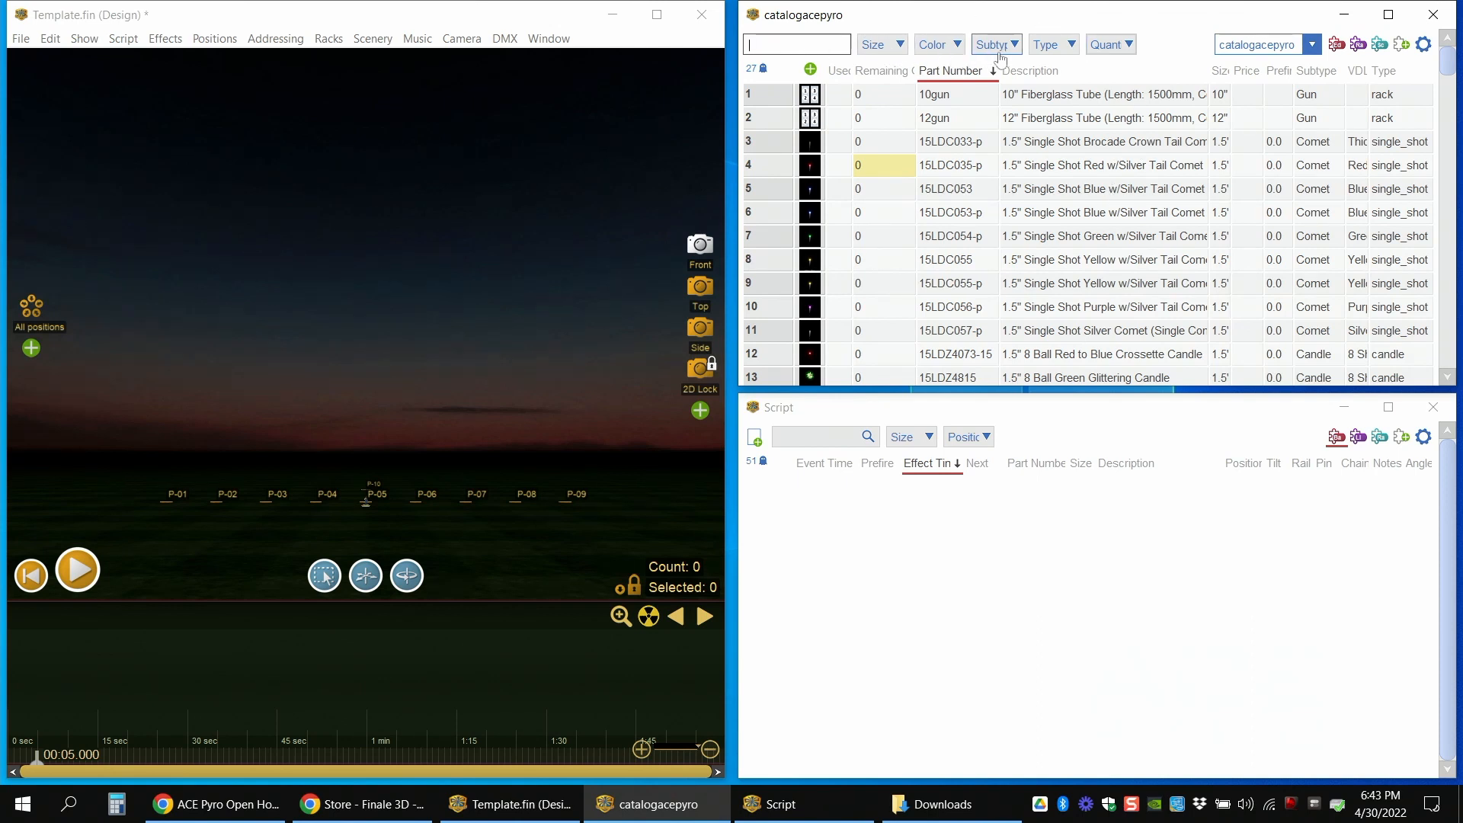
{"action": "left_click", "coordinate": [1166, 46]}
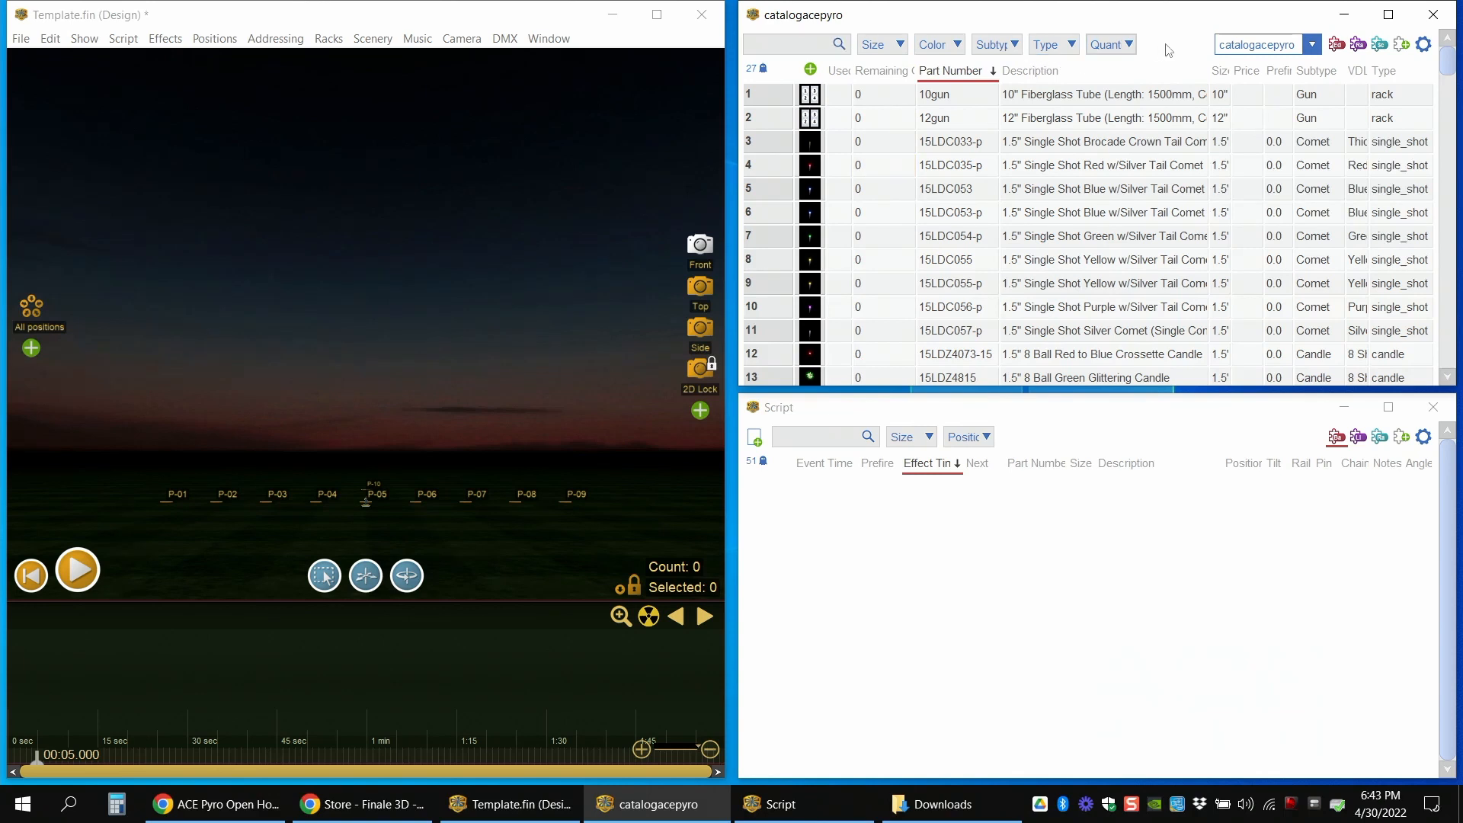
{"action": "left_click", "coordinate": [886, 46]}
{"action": "left_click", "coordinate": [886, 47]}
{"action": "left_click", "coordinate": [935, 47]}
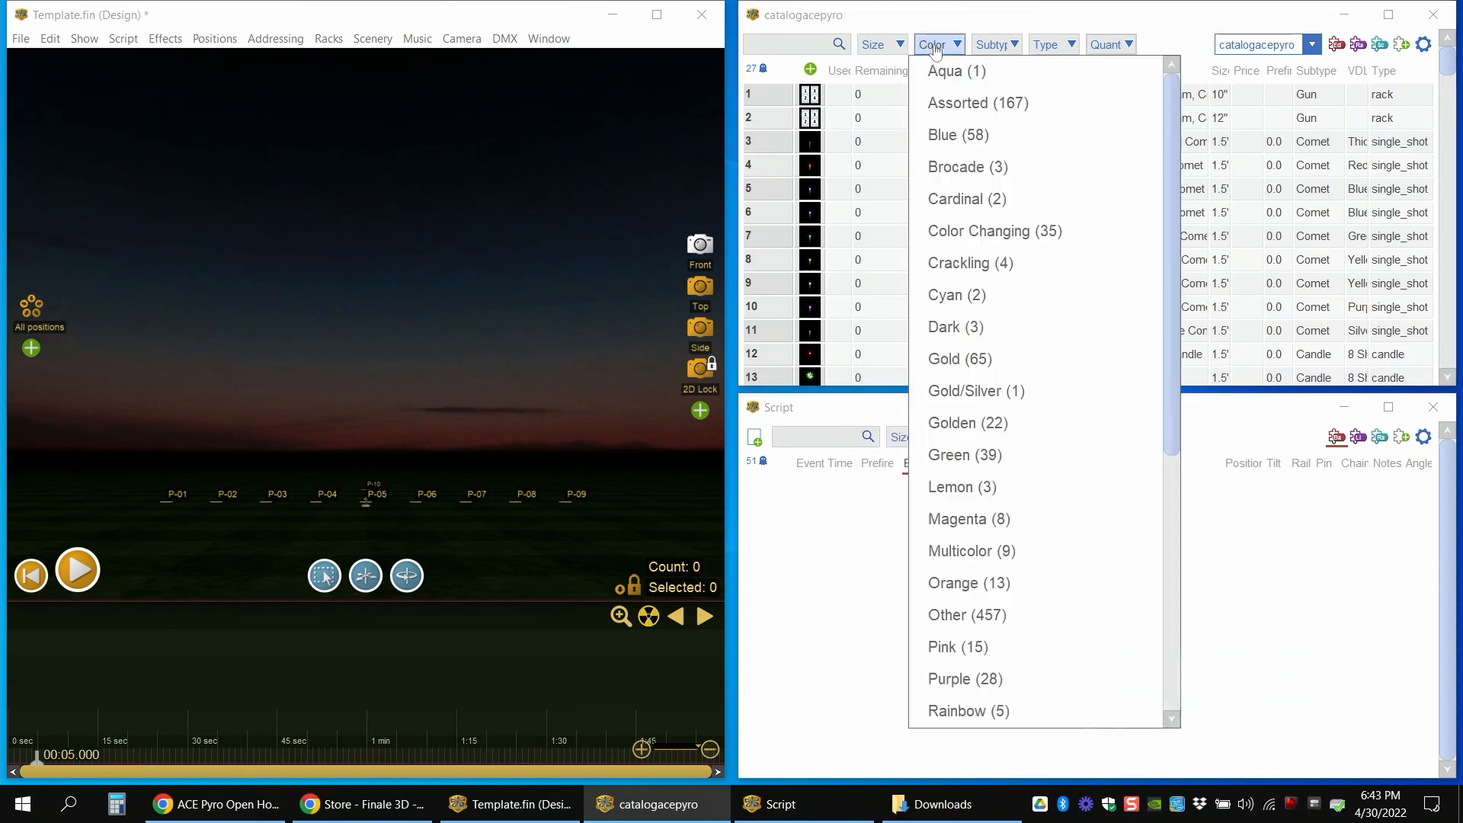
{"action": "left_click", "coordinate": [936, 47]}
{"action": "left_click", "coordinate": [1012, 47]}
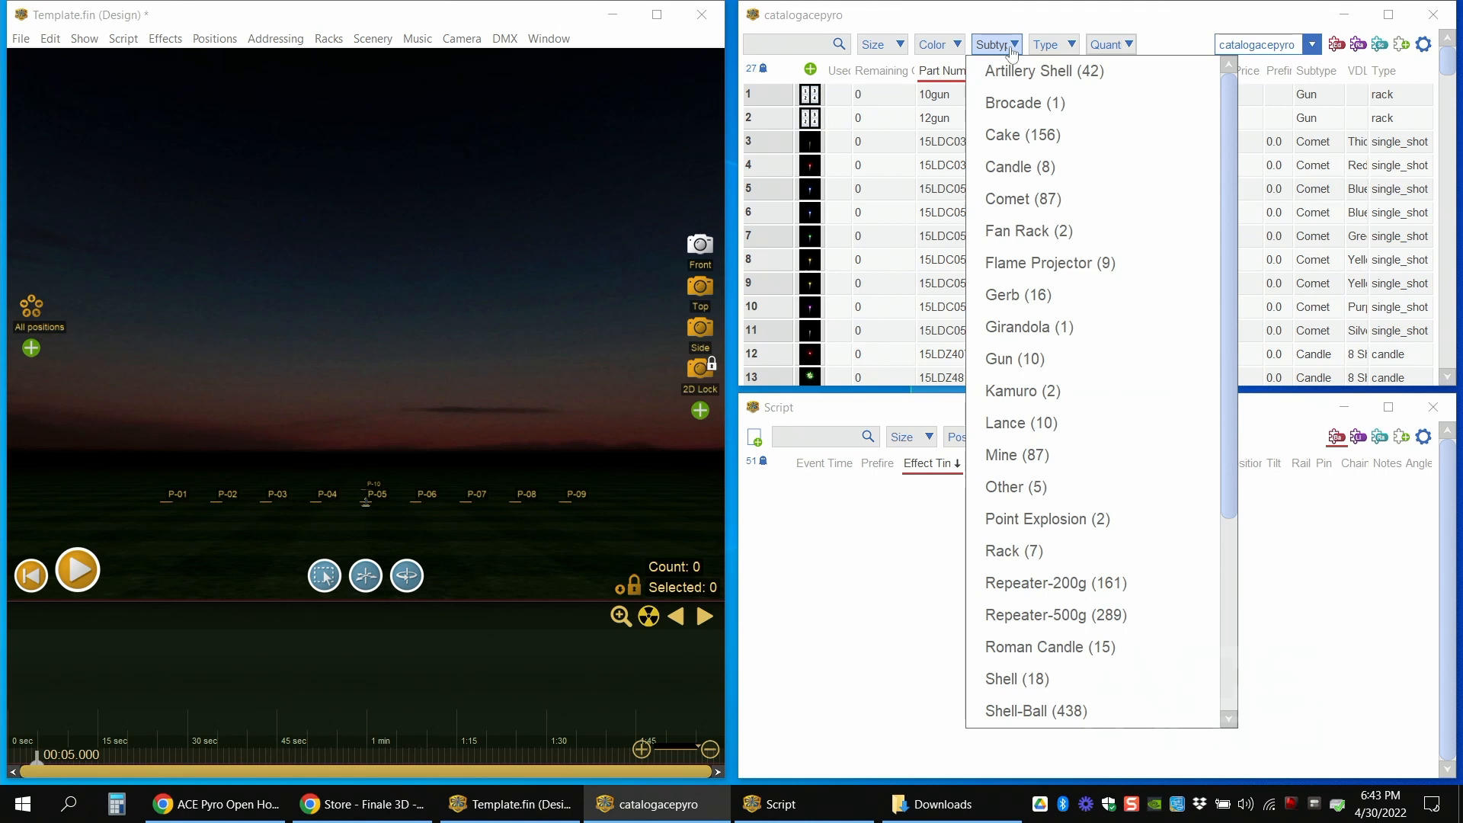
{"action": "left_click", "coordinate": [1012, 48]}
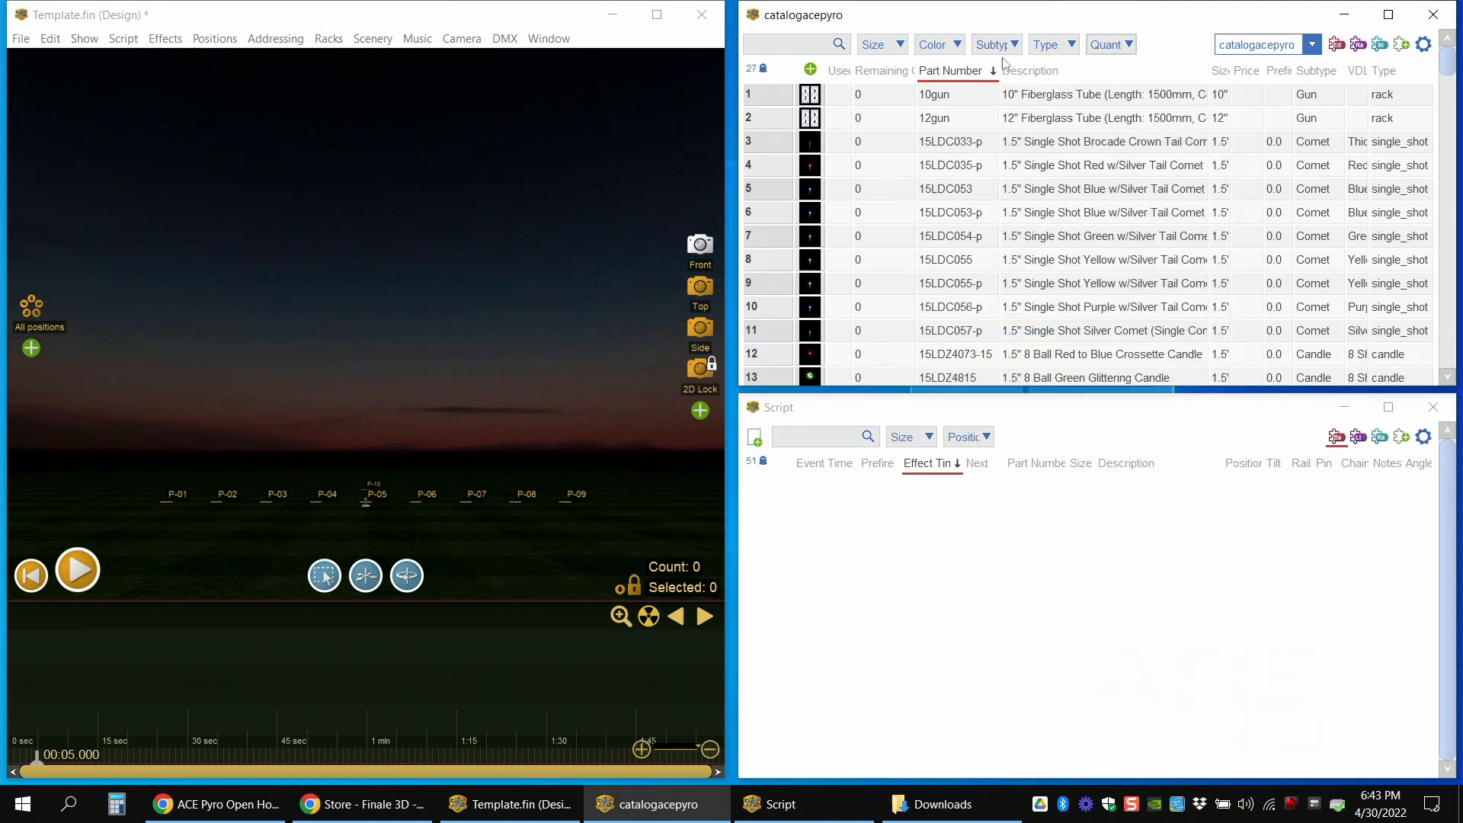
- Filter the catalogacepyro effects to those with Quota > 0 and highlight the 2LCD101-p row and its remaining quota
{"action": "left_click", "coordinate": [1127, 49]}
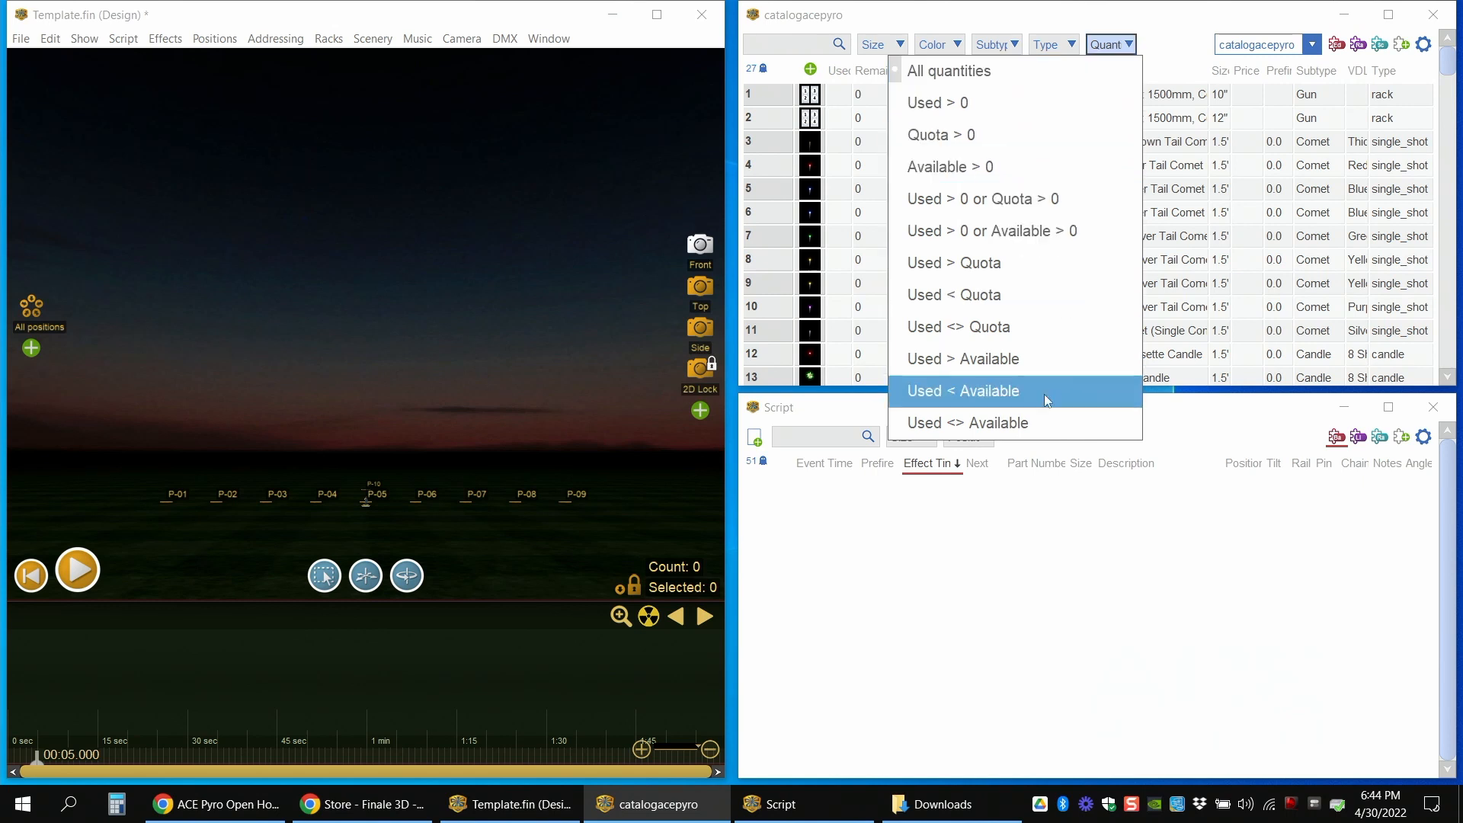
{"action": "left_click", "coordinate": [977, 145]}
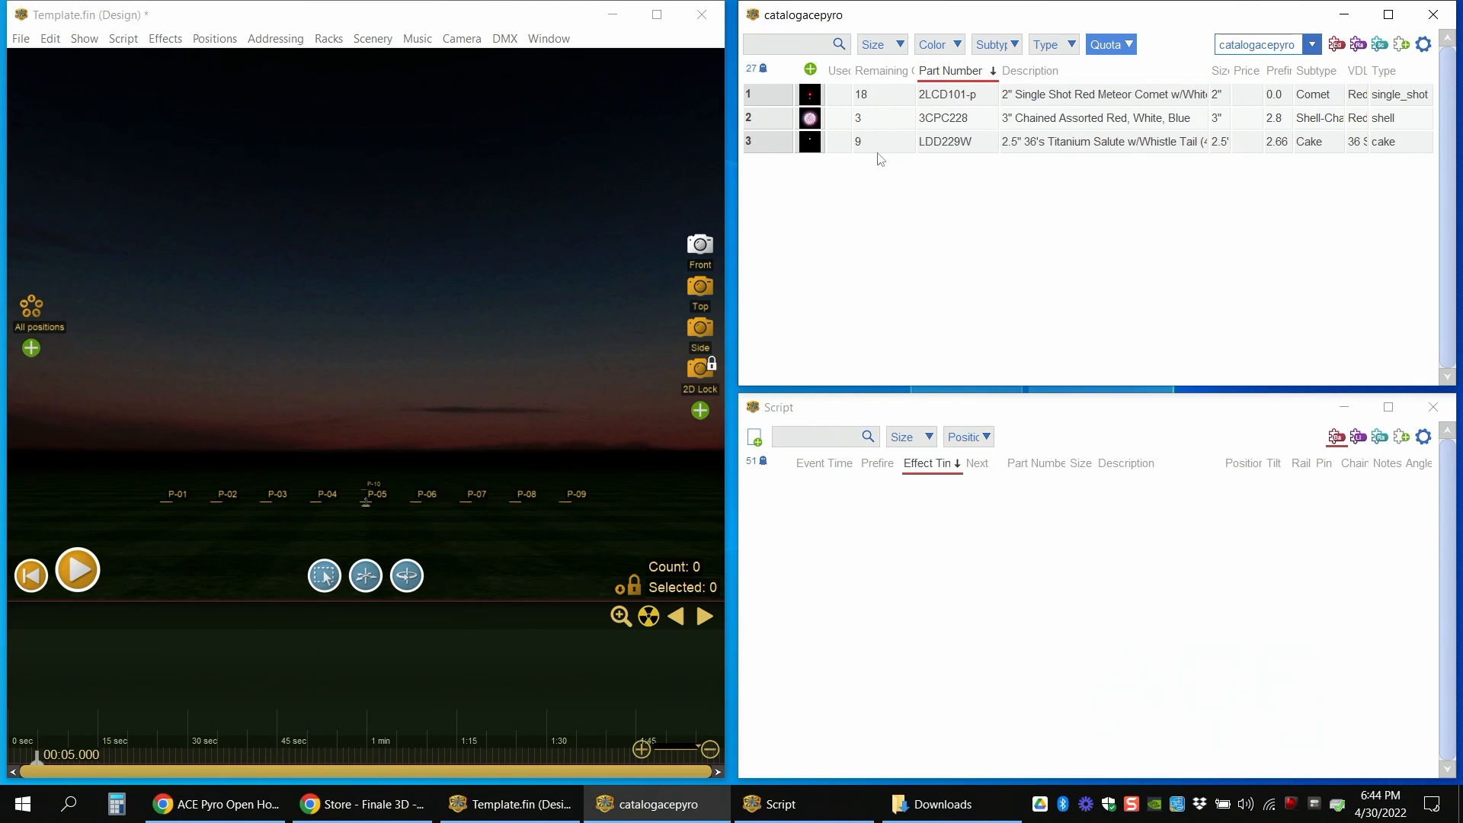
{"action": "left_click", "coordinate": [763, 98]}
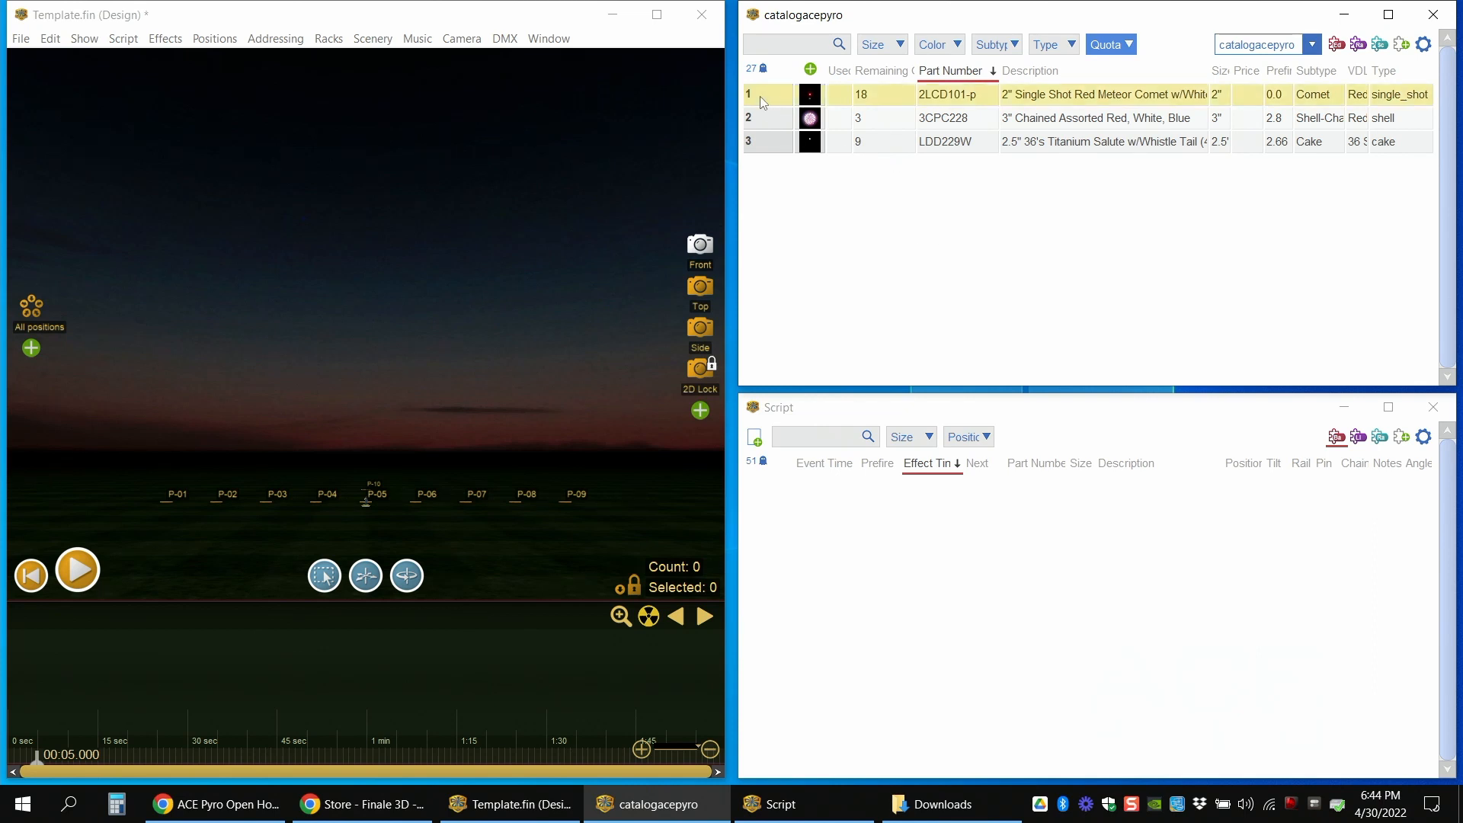
{"action": "left_click", "coordinate": [874, 103]}
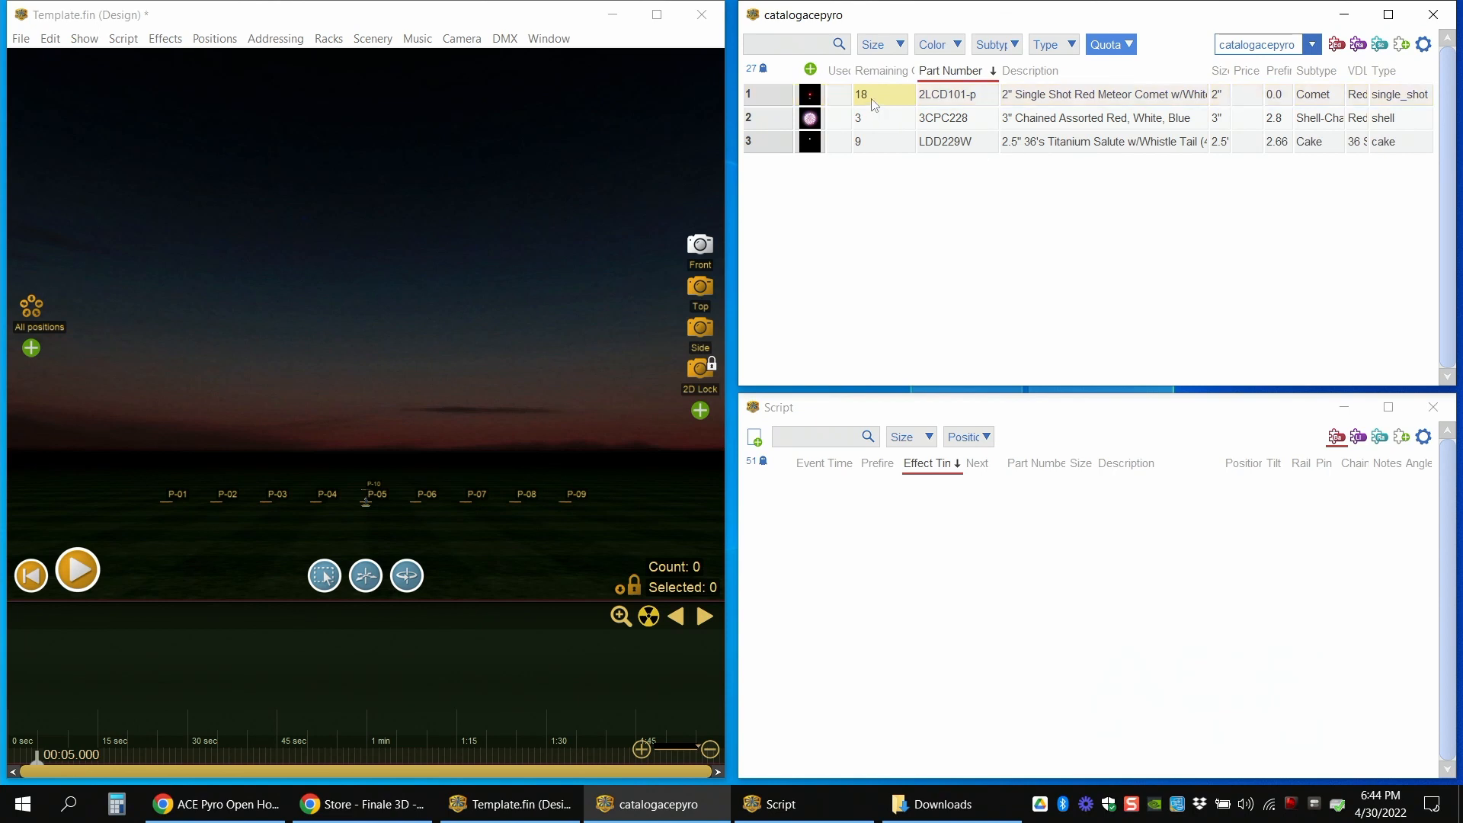
- Widen the Used and Description columns of the effects table so their headings and the effect descriptions can be read
{"action": "left_click_drag", "start_coordinate": [916, 71], "coordinate": [866, 71]}
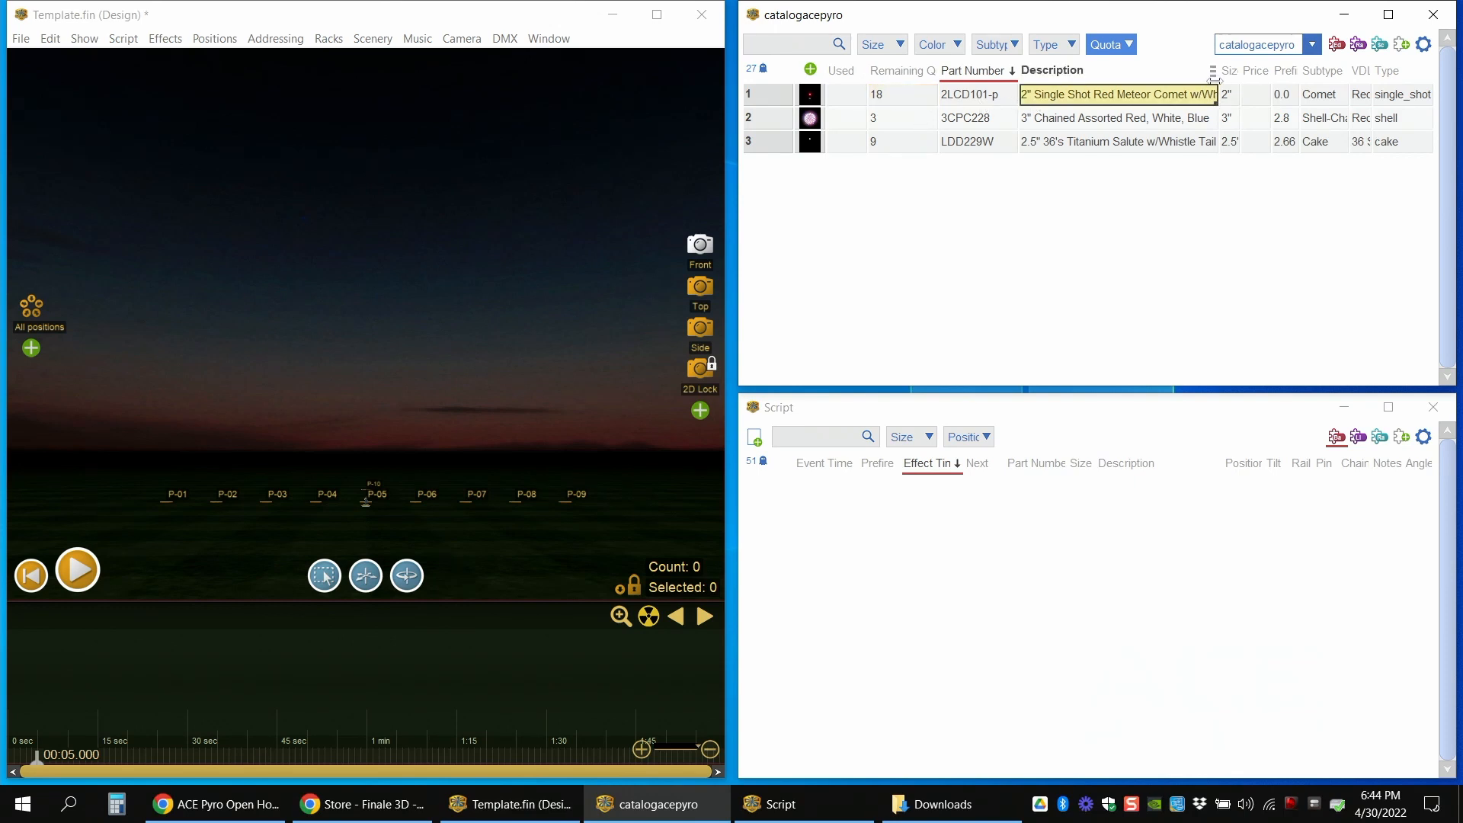
{"action": "left_click_drag", "start_coordinate": [1219, 75], "coordinate": [1242, 77]}
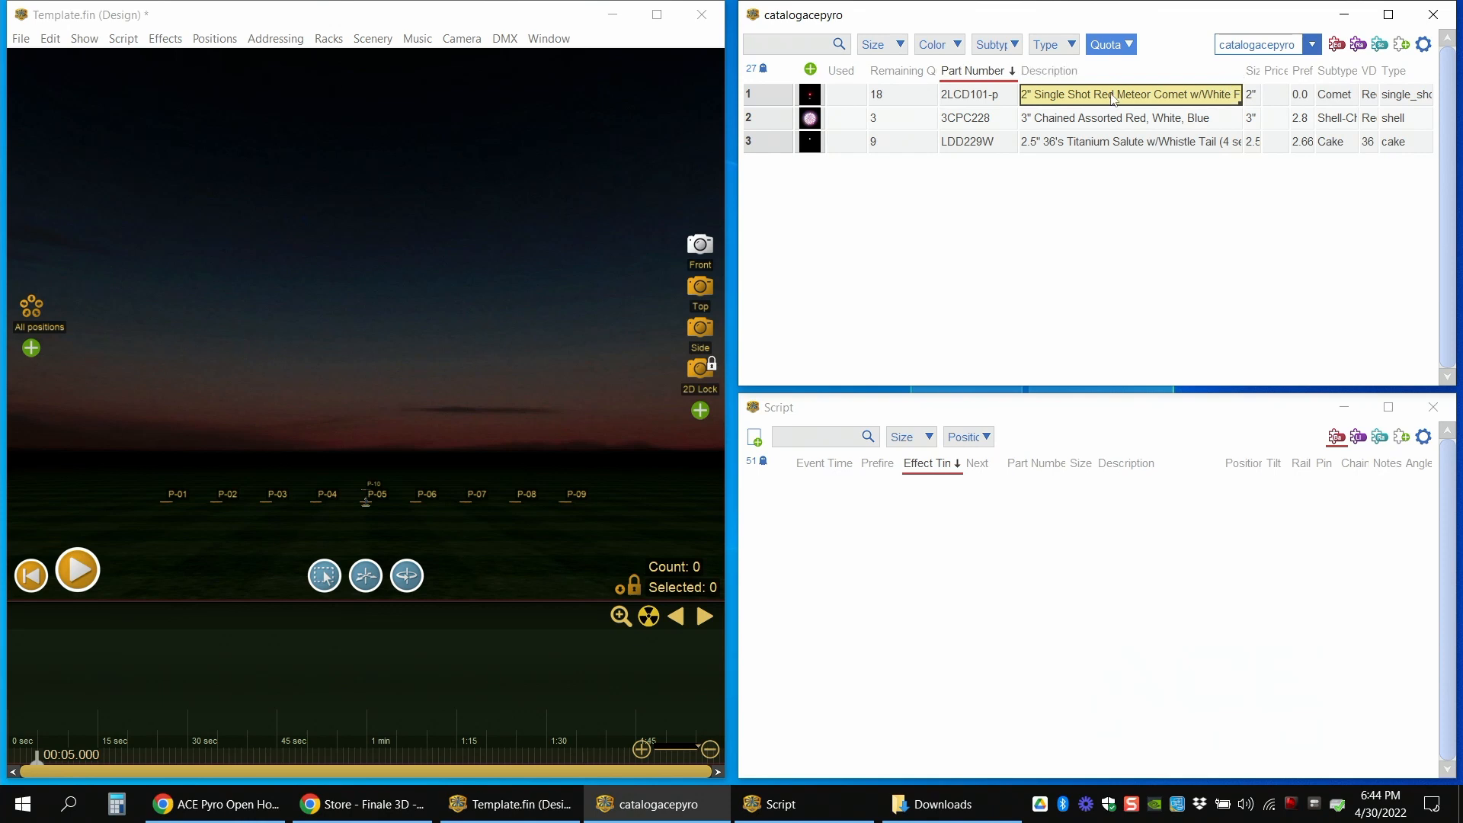
{"action": "left_click", "coordinate": [1065, 123]}
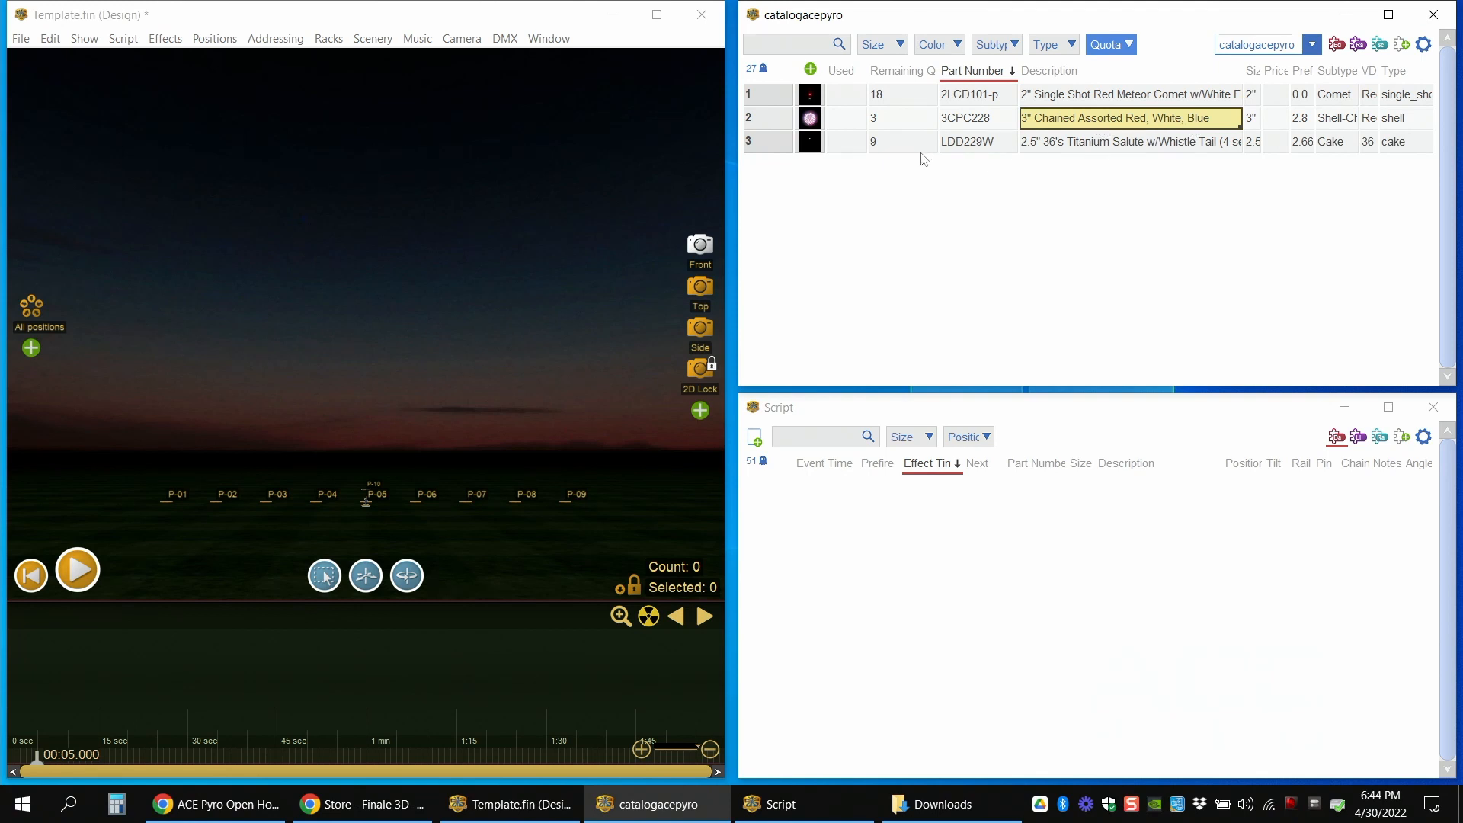
{"action": "left_click", "coordinate": [1065, 144]}
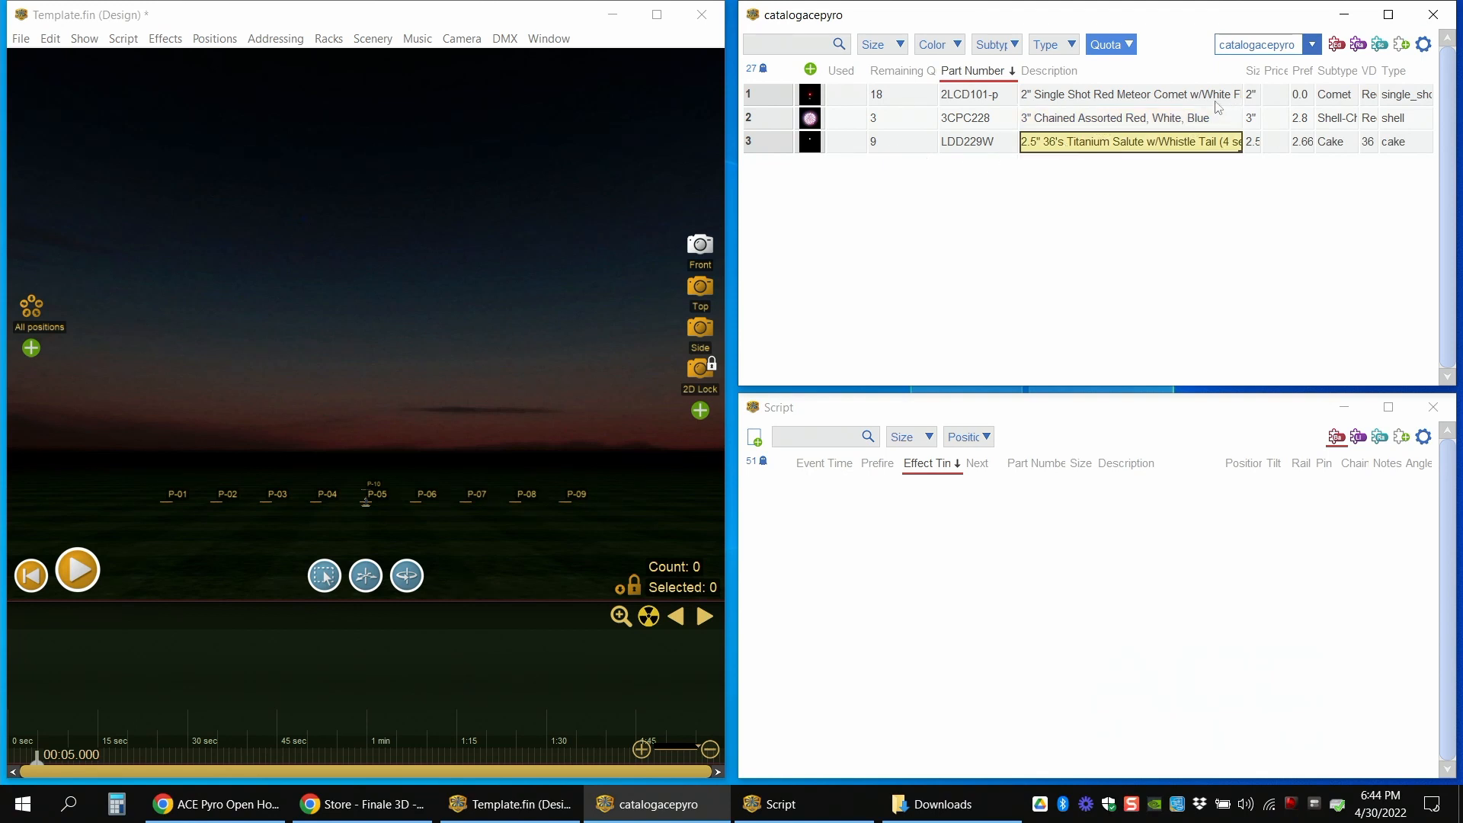
{"action": "left_click_drag", "start_coordinate": [1239, 81], "coordinate": [1274, 80]}
{"action": "left_click", "coordinate": [982, 146]}
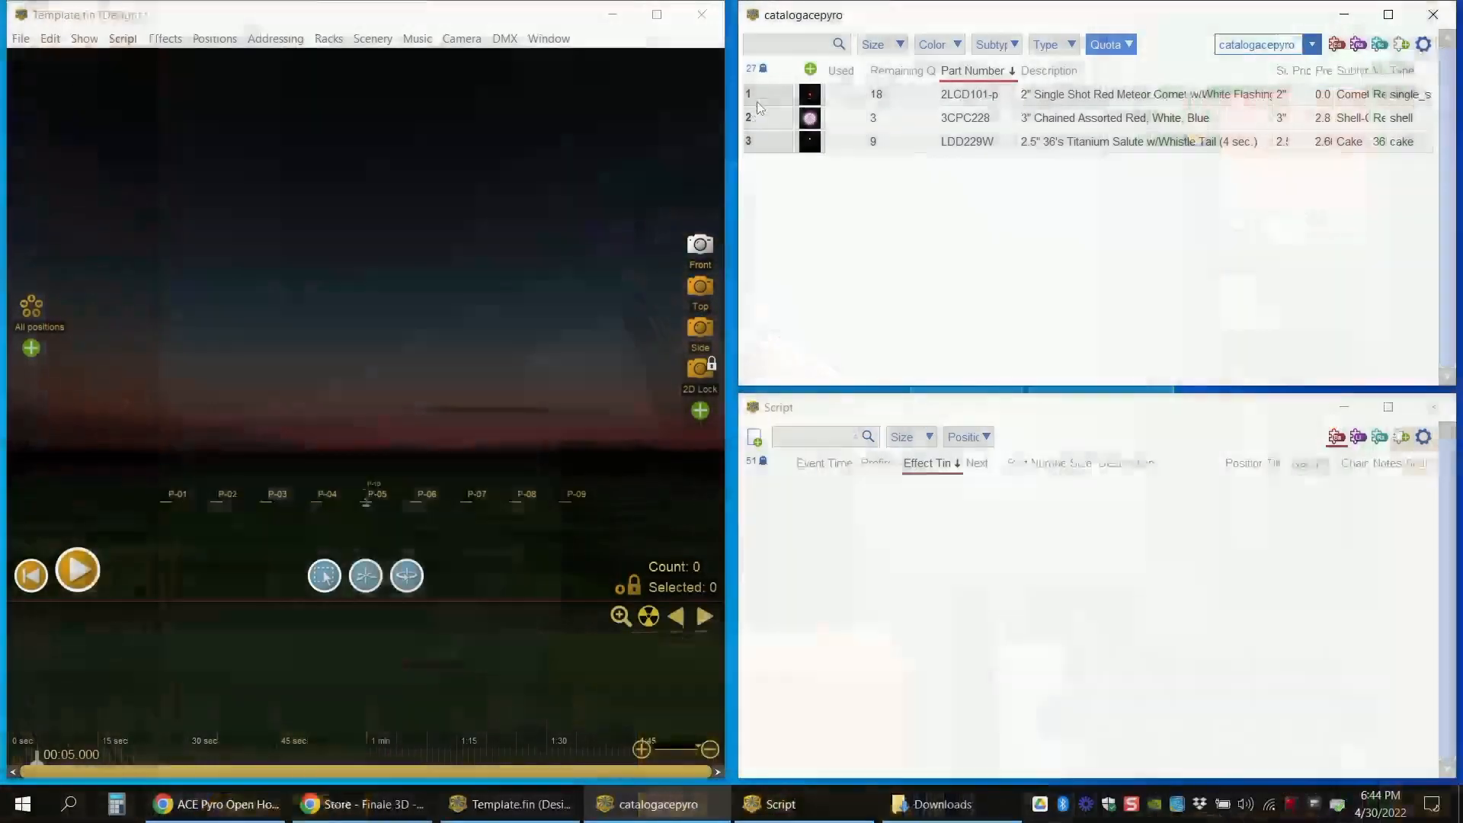
- Review the filtered effects by highlighting all their rows together and each row individually
{"action": "left_click_drag", "start_coordinate": [758, 102], "coordinate": [758, 142]}
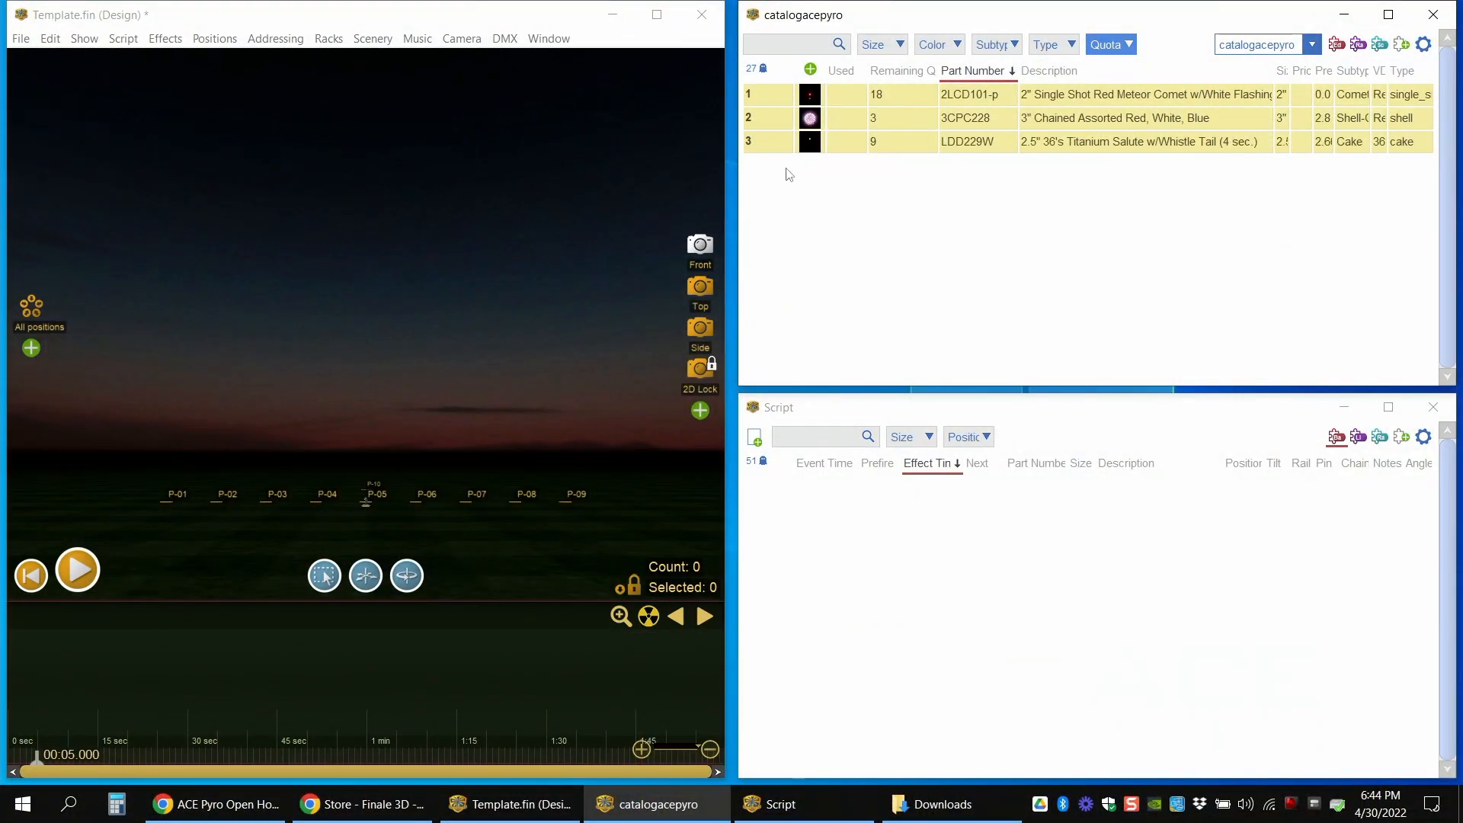
{"action": "left_click", "coordinate": [773, 97]}
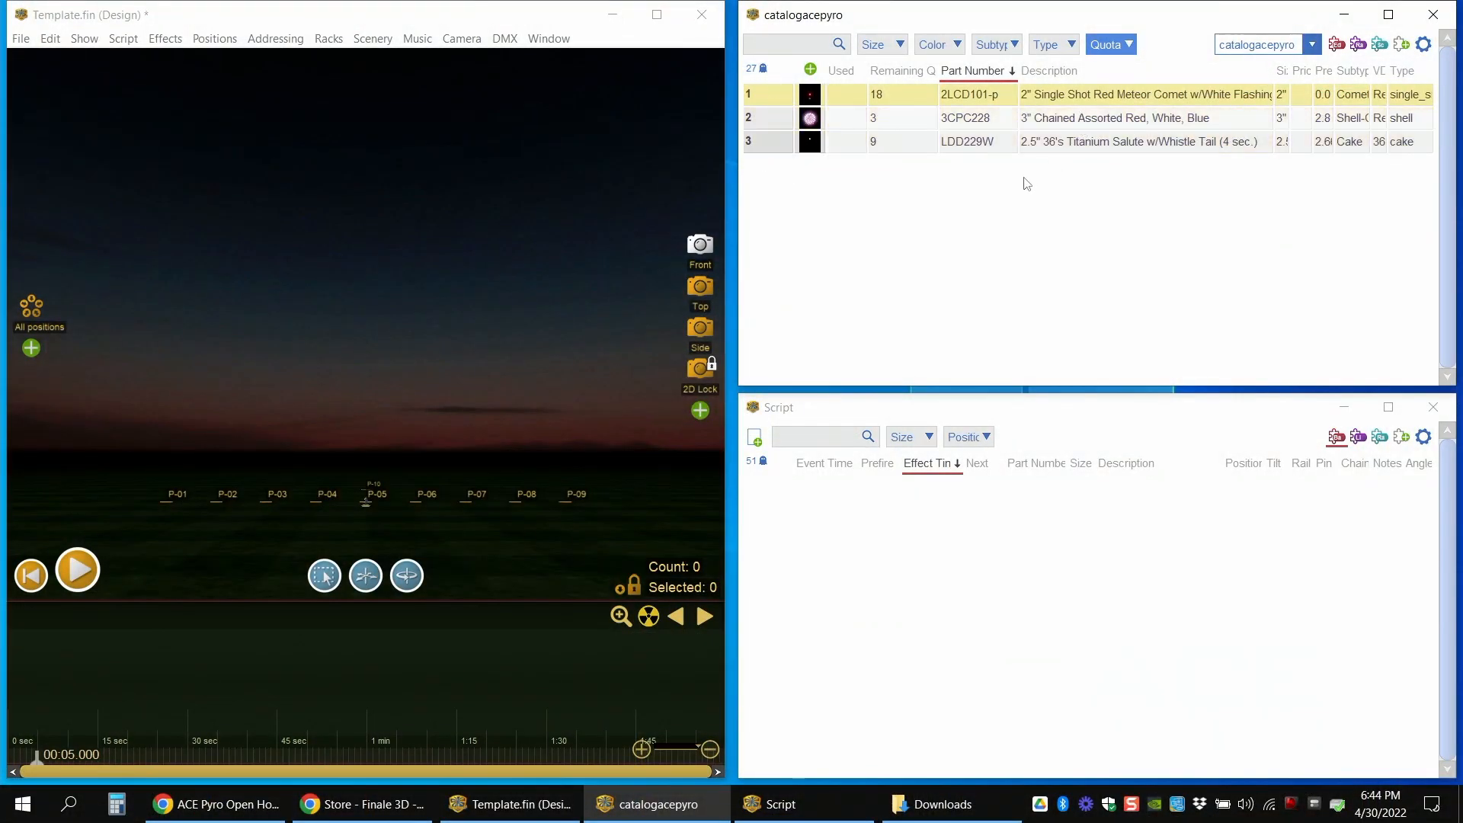
{"action": "left_click", "coordinate": [778, 144]}
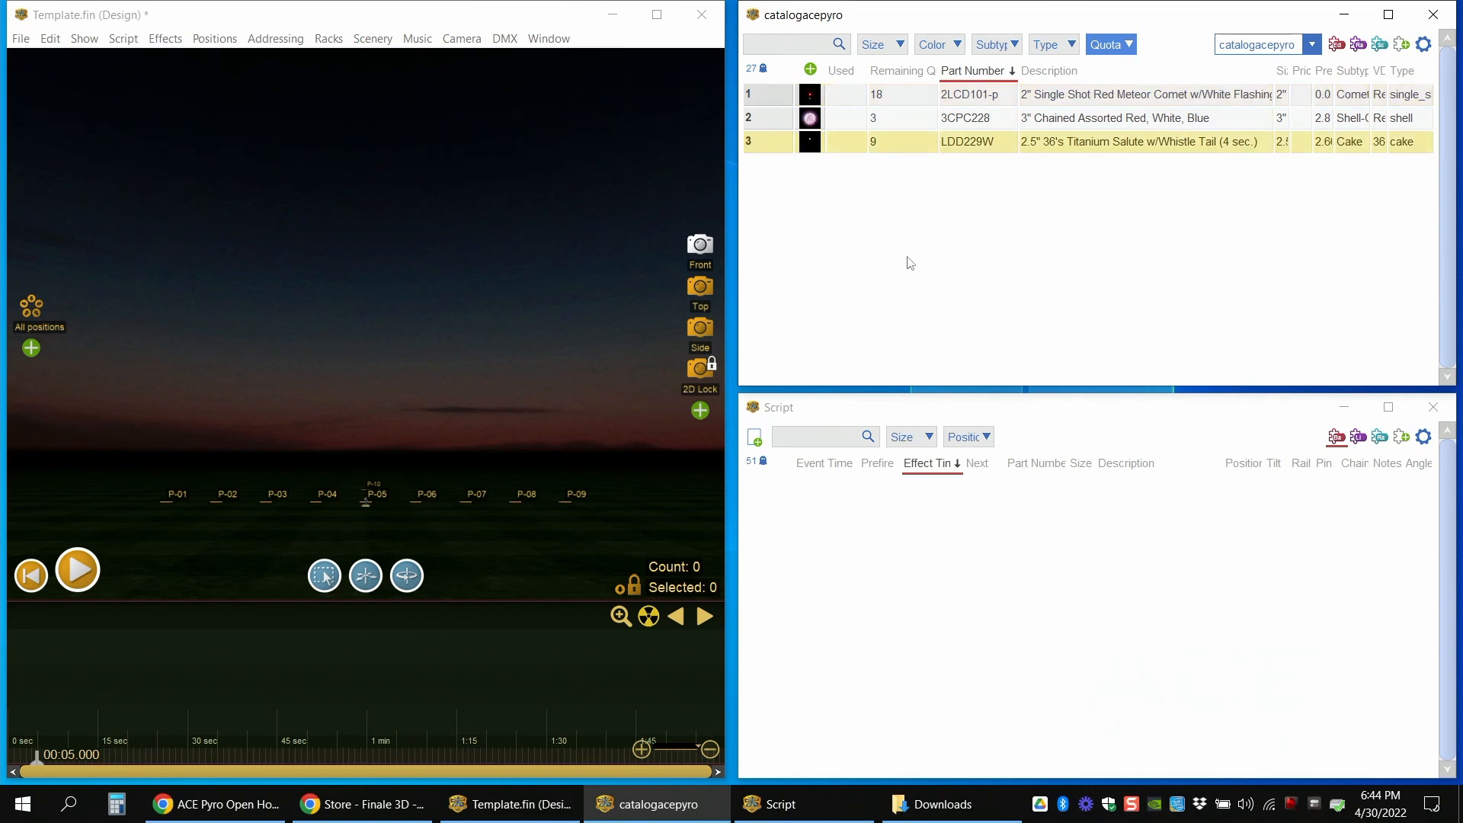
{"action": "left_click", "coordinate": [777, 128]}
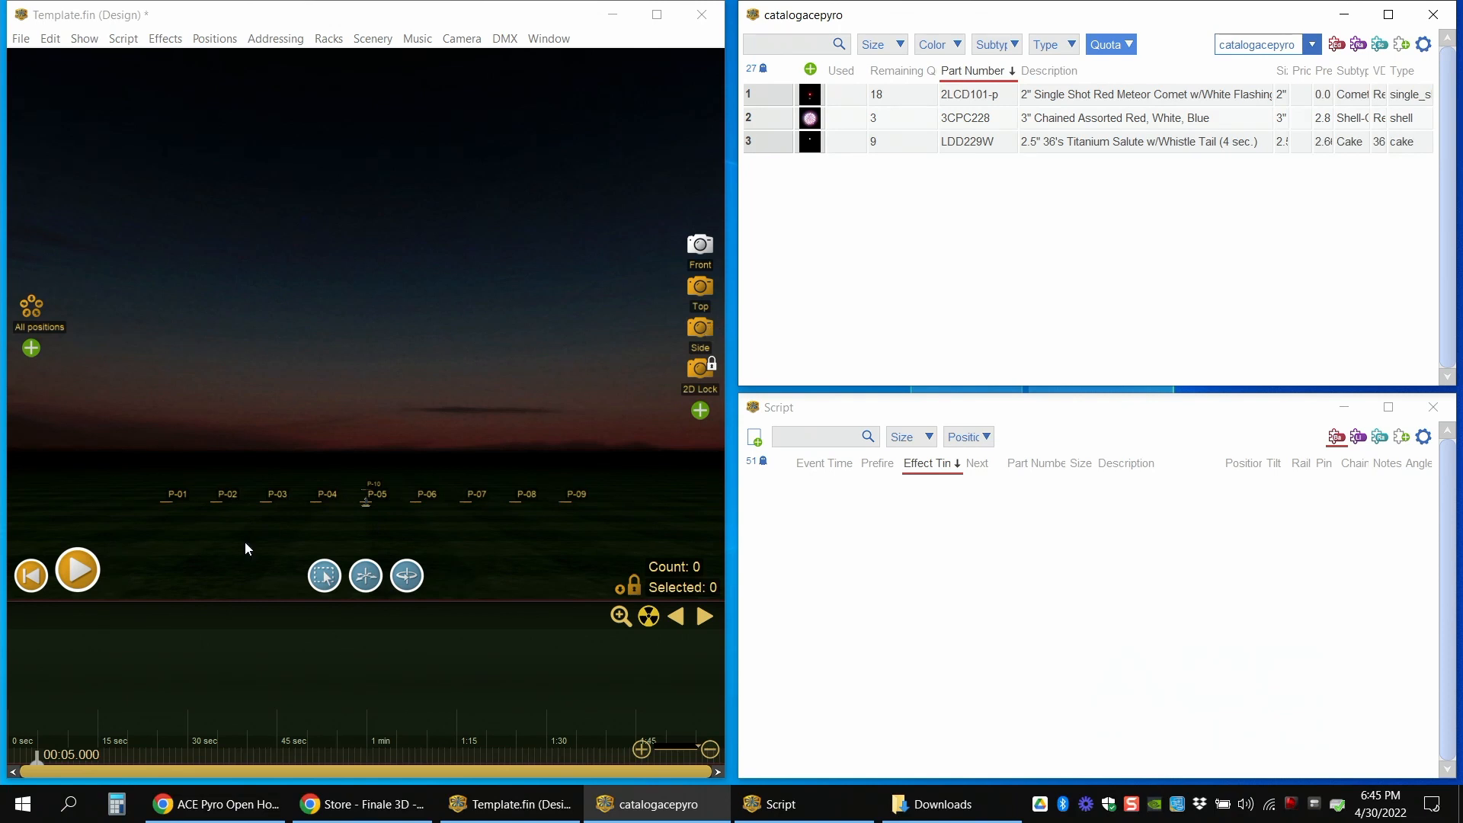
- Preview the animation of the 2LCD101-p red meteor comet in the effects table and close the preview
{"action": "left_click", "coordinate": [216, 541]}
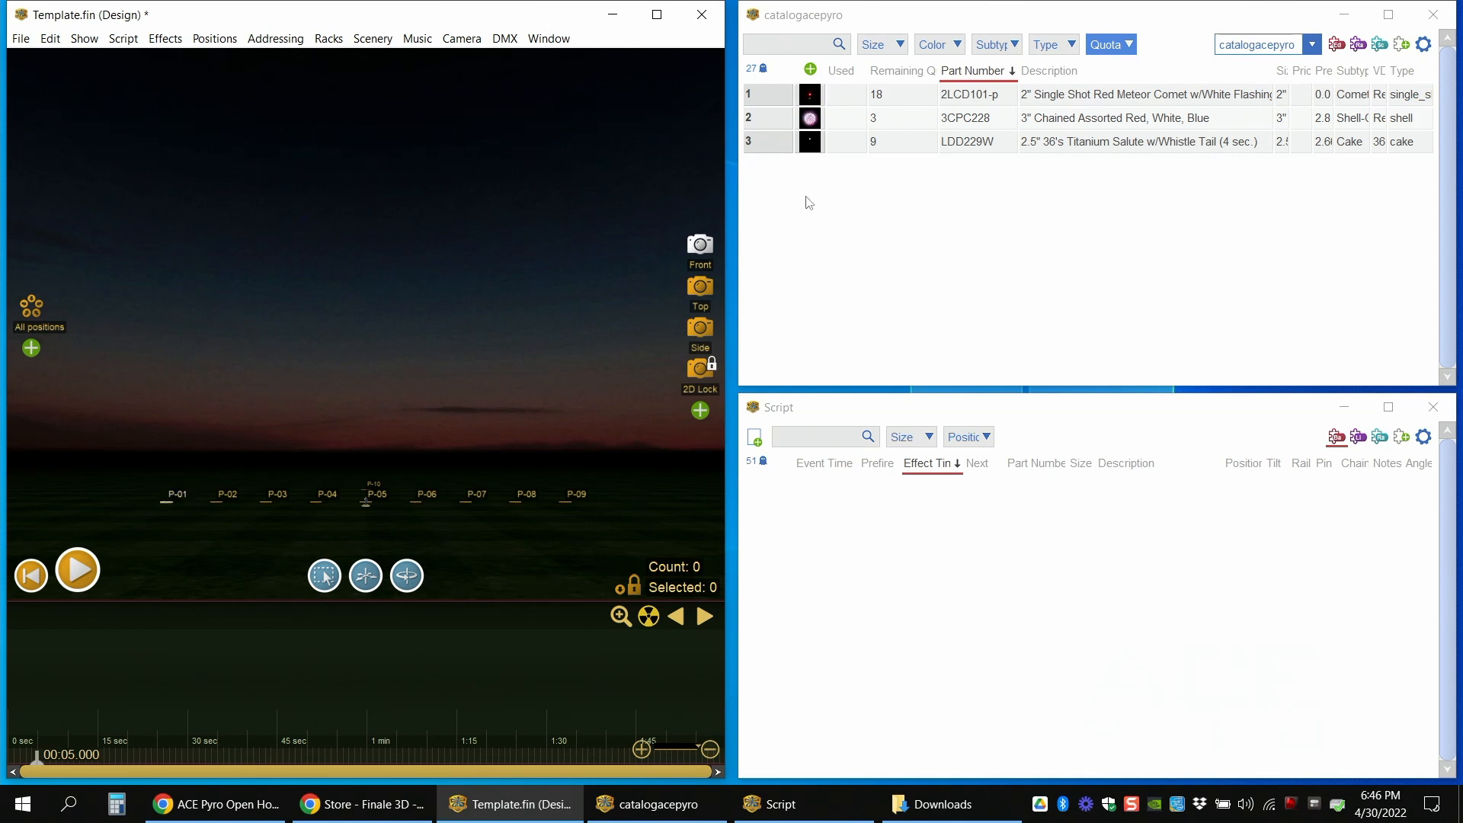
{"action": "left_click", "coordinate": [810, 98]}
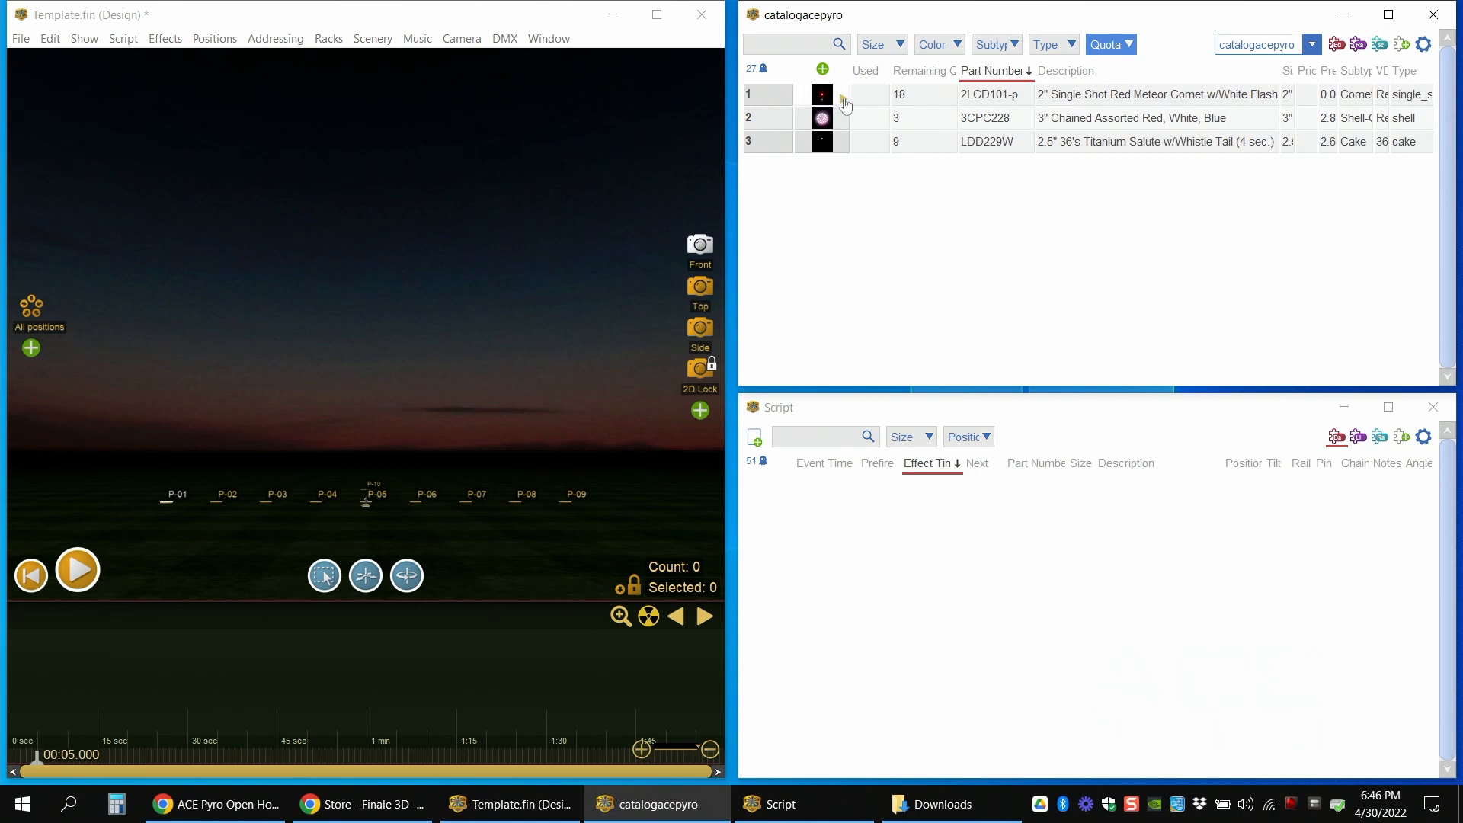
{"action": "left_click", "coordinate": [844, 104]}
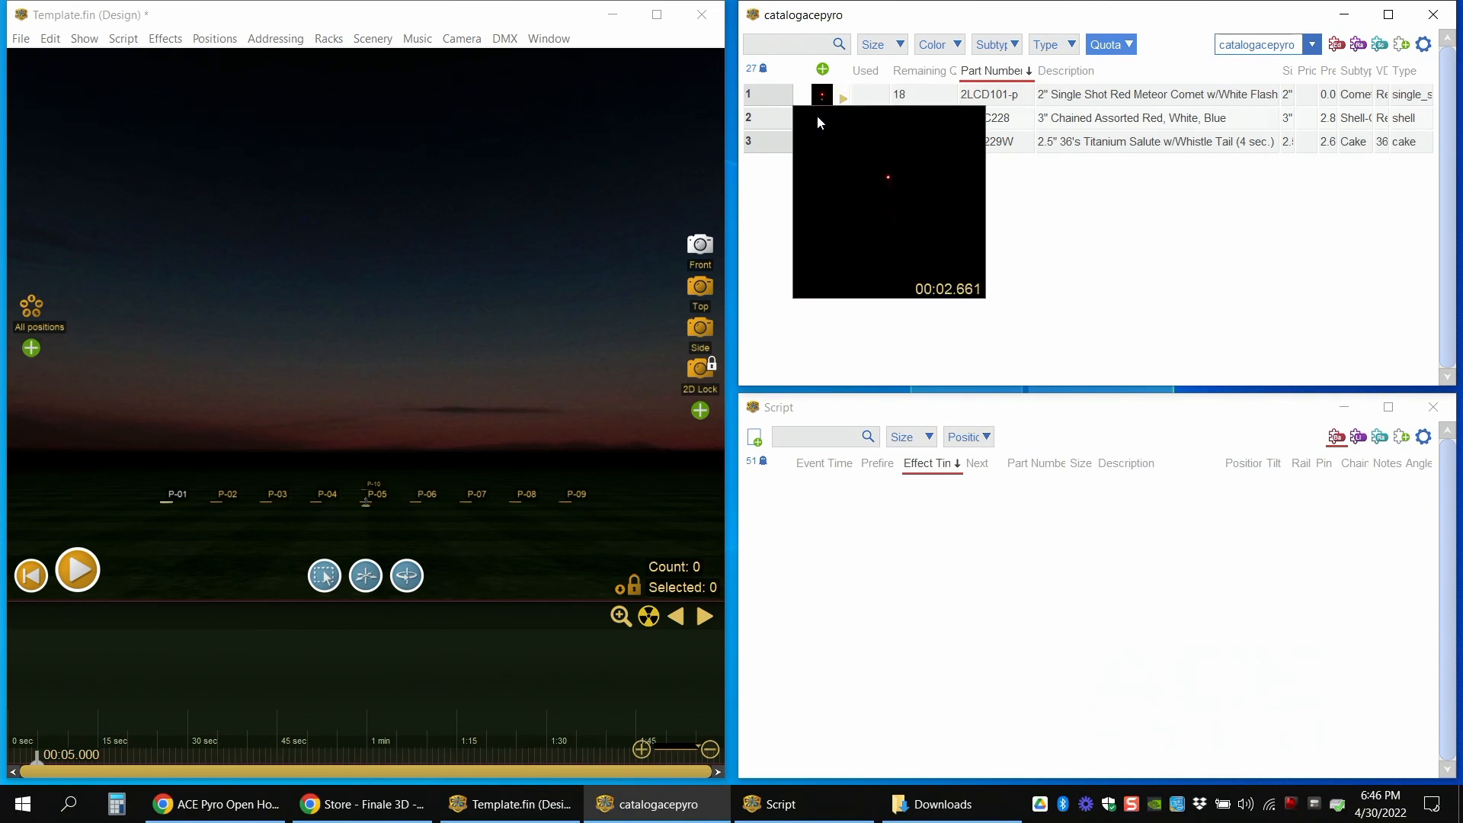
{"action": "left_click", "coordinate": [807, 117]}
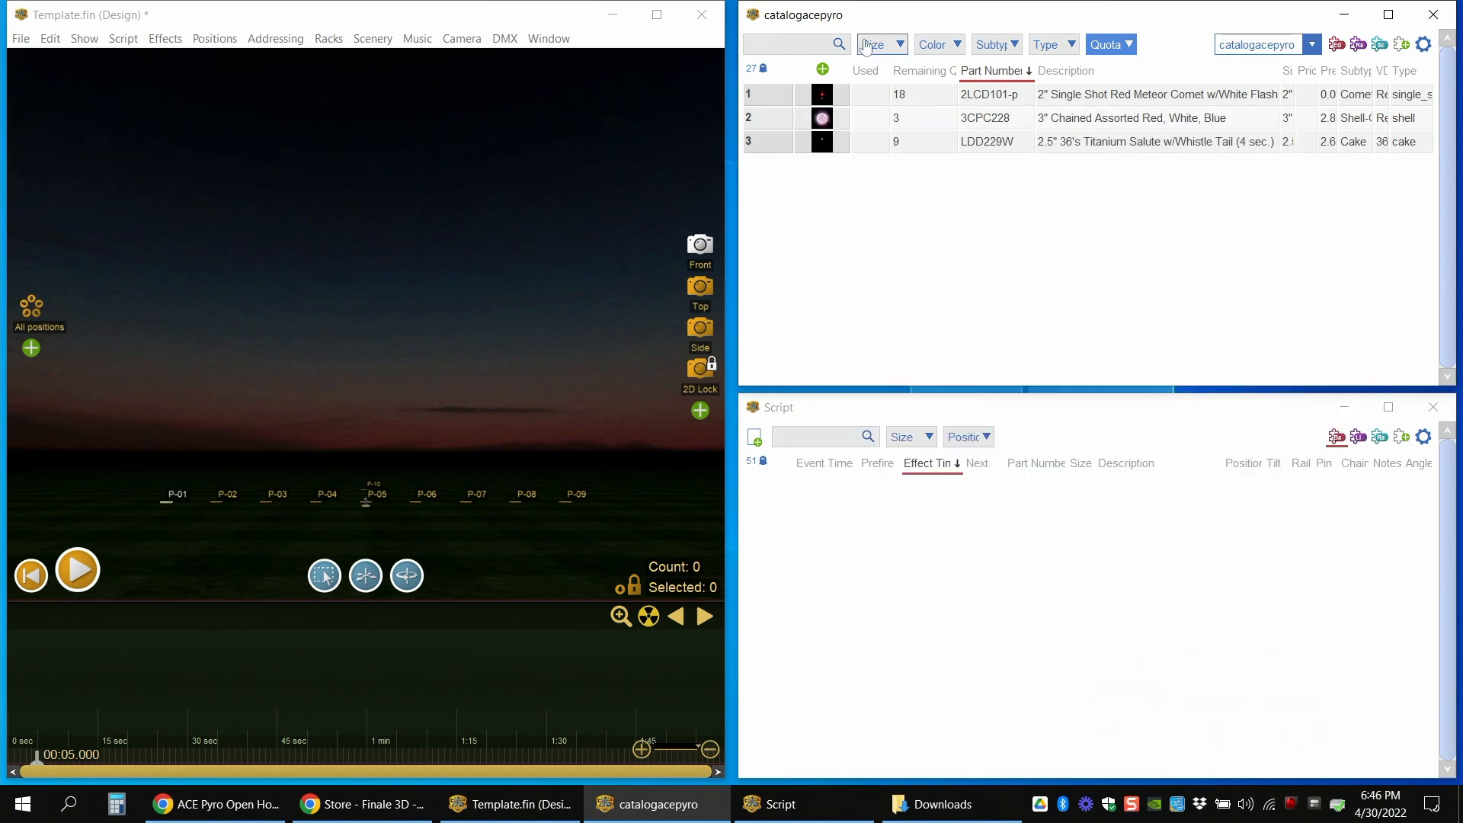
- Insert one 2LCD101-p red meteor comet at position P-01 at 00:05.000
{"action": "left_click", "coordinate": [166, 499]}
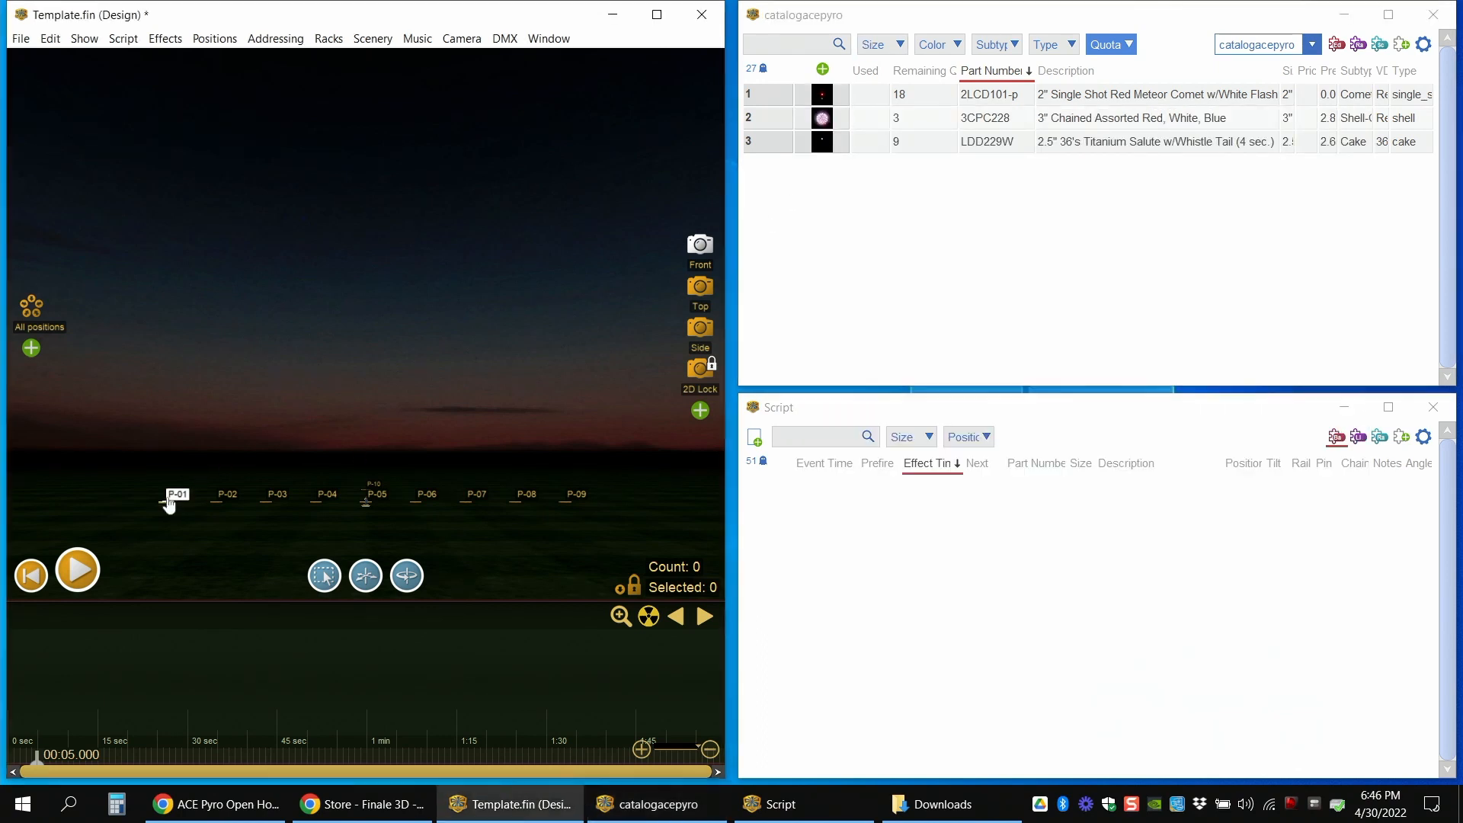
{"action": "left_click", "coordinate": [822, 100]}
{"action": "double_click", "coordinate": [822, 100]}
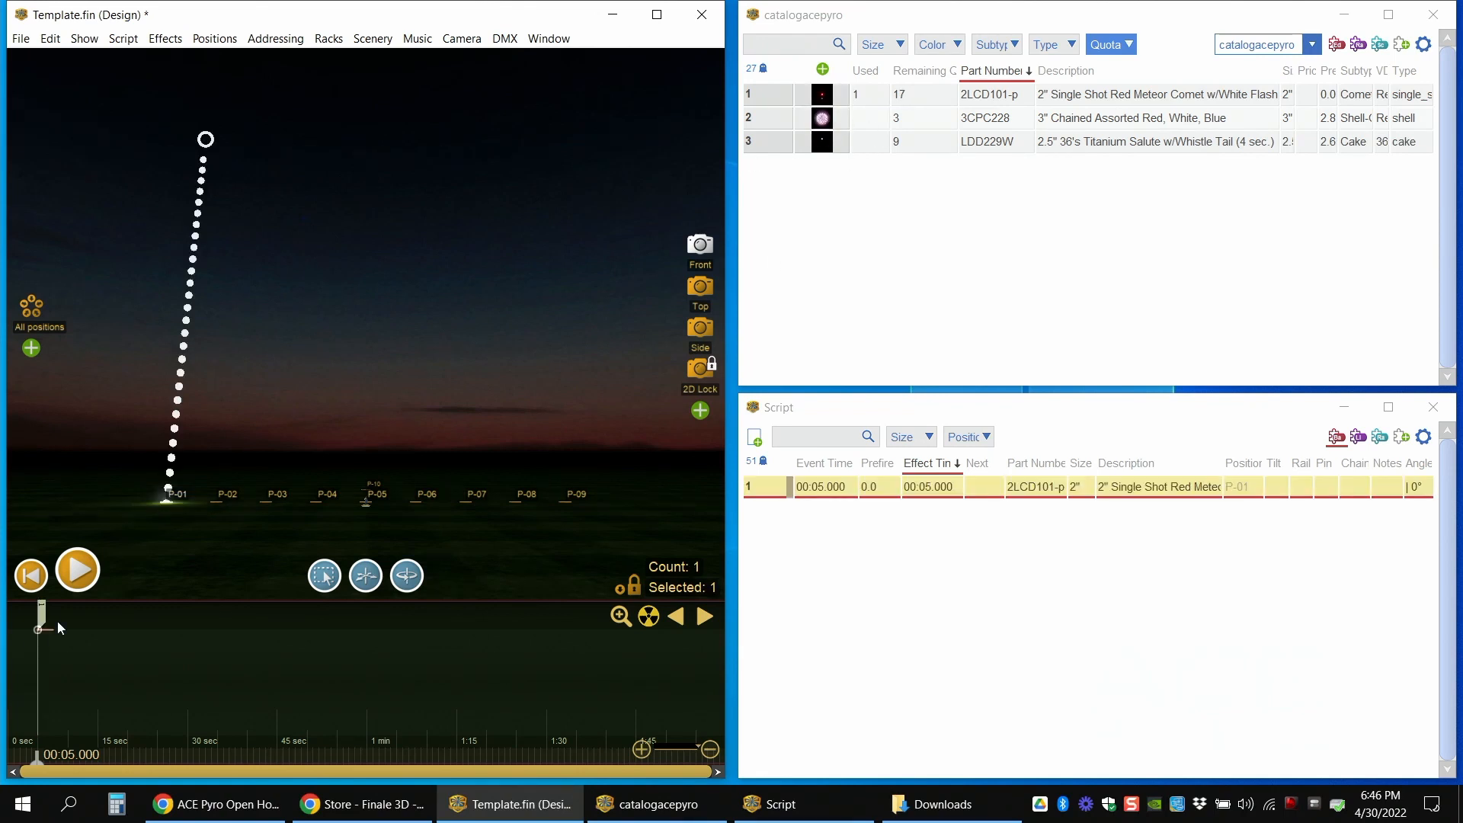
- Magnify the start of the timeline and play the show from before the 5-second cue to watch the P-01 comet
{"action": "left_click", "coordinate": [26, 646]}
{"action": "scroll", "coordinate": [30, 683], "scroll_direction": "up", "scroll_amount": 2}
{"action": "scroll", "coordinate": [31, 683], "scroll_direction": "up", "scroll_amount": 1}
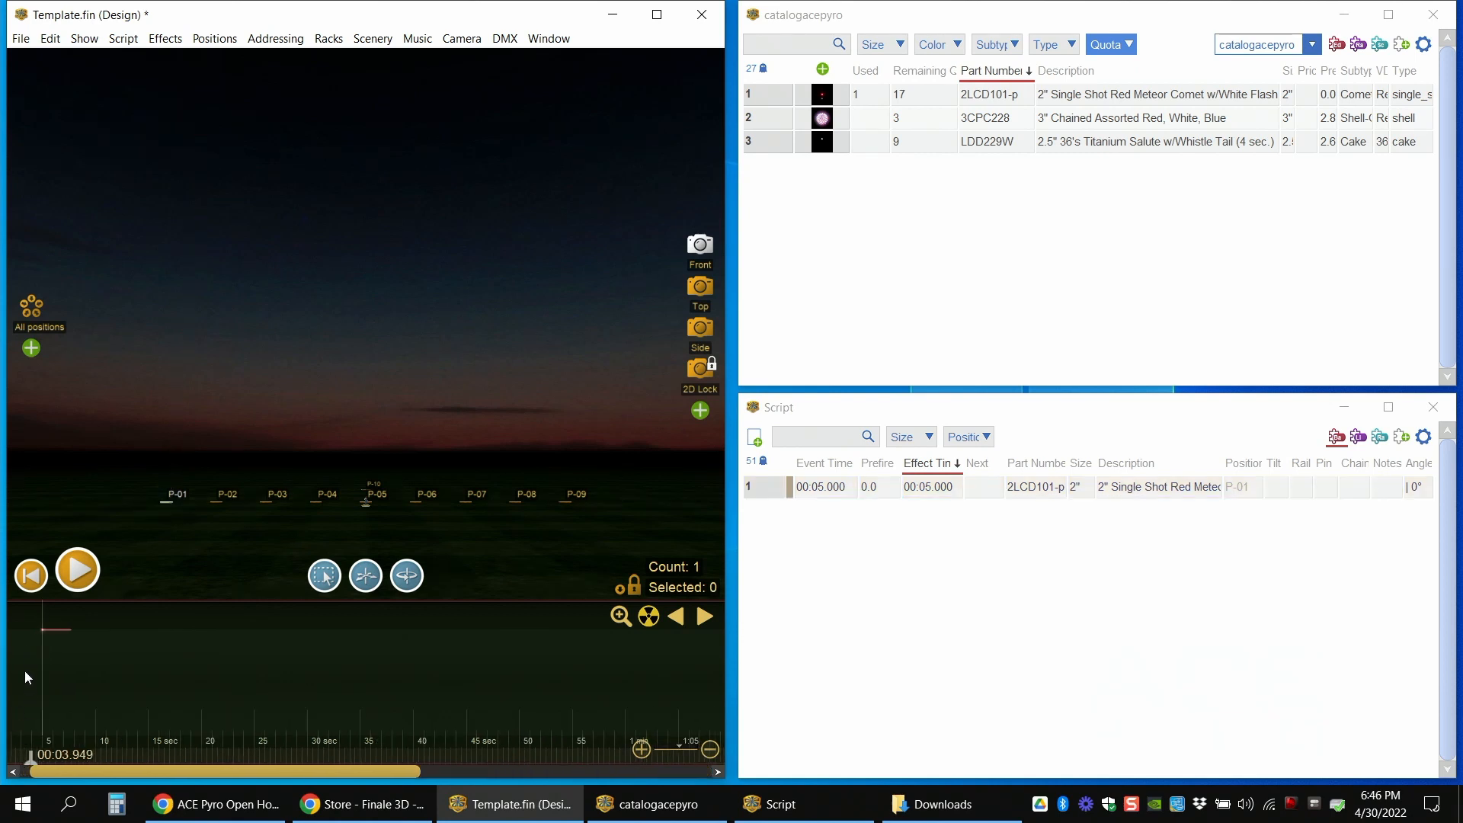
{"action": "key", "text": "space"}
{"action": "left_click_drag", "start_coordinate": [50, 757], "coordinate": [22, 756]}
{"action": "left_click", "coordinate": [76, 572]}
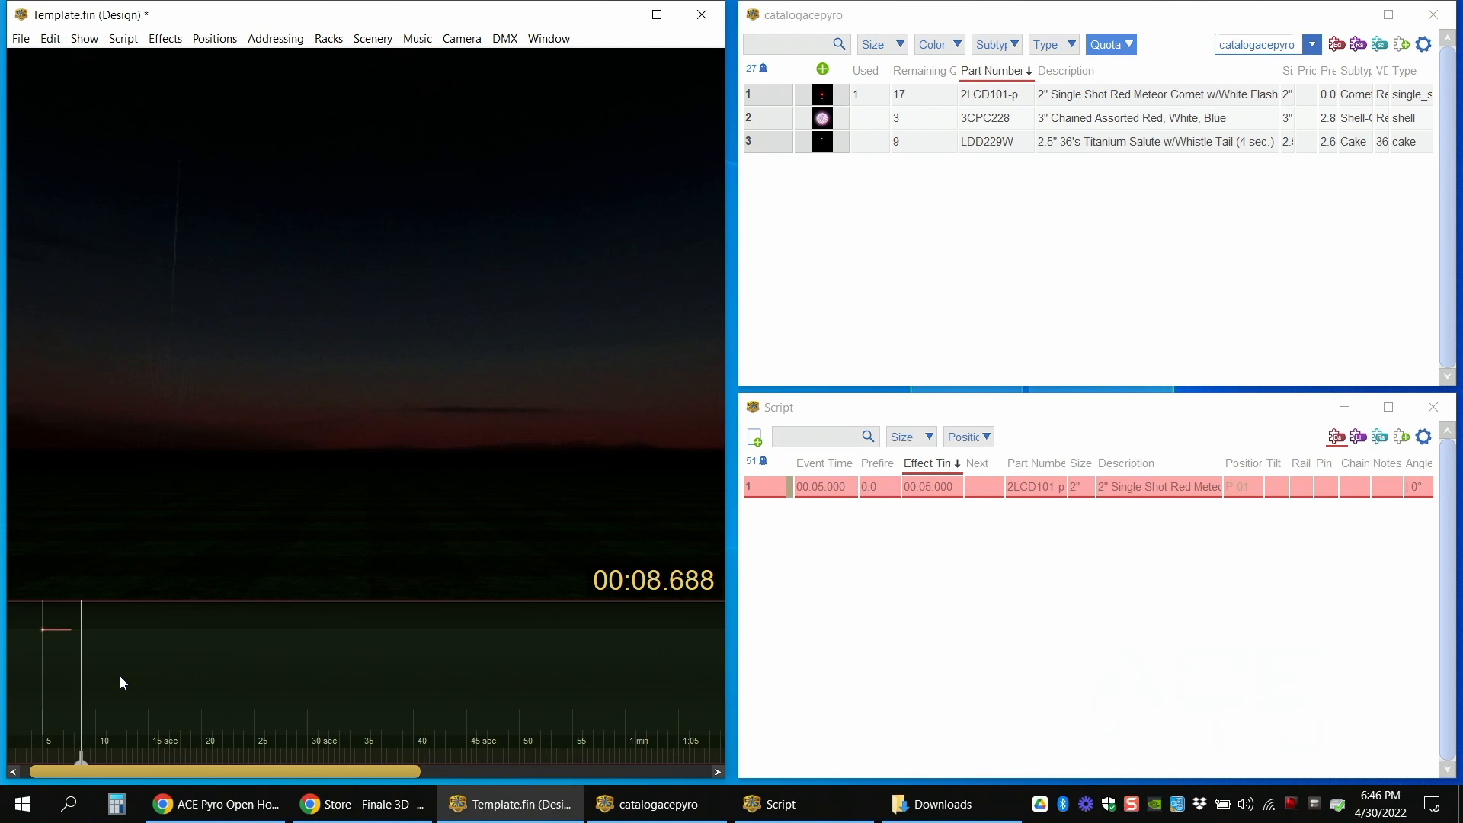
{"action": "key", "text": "space"}
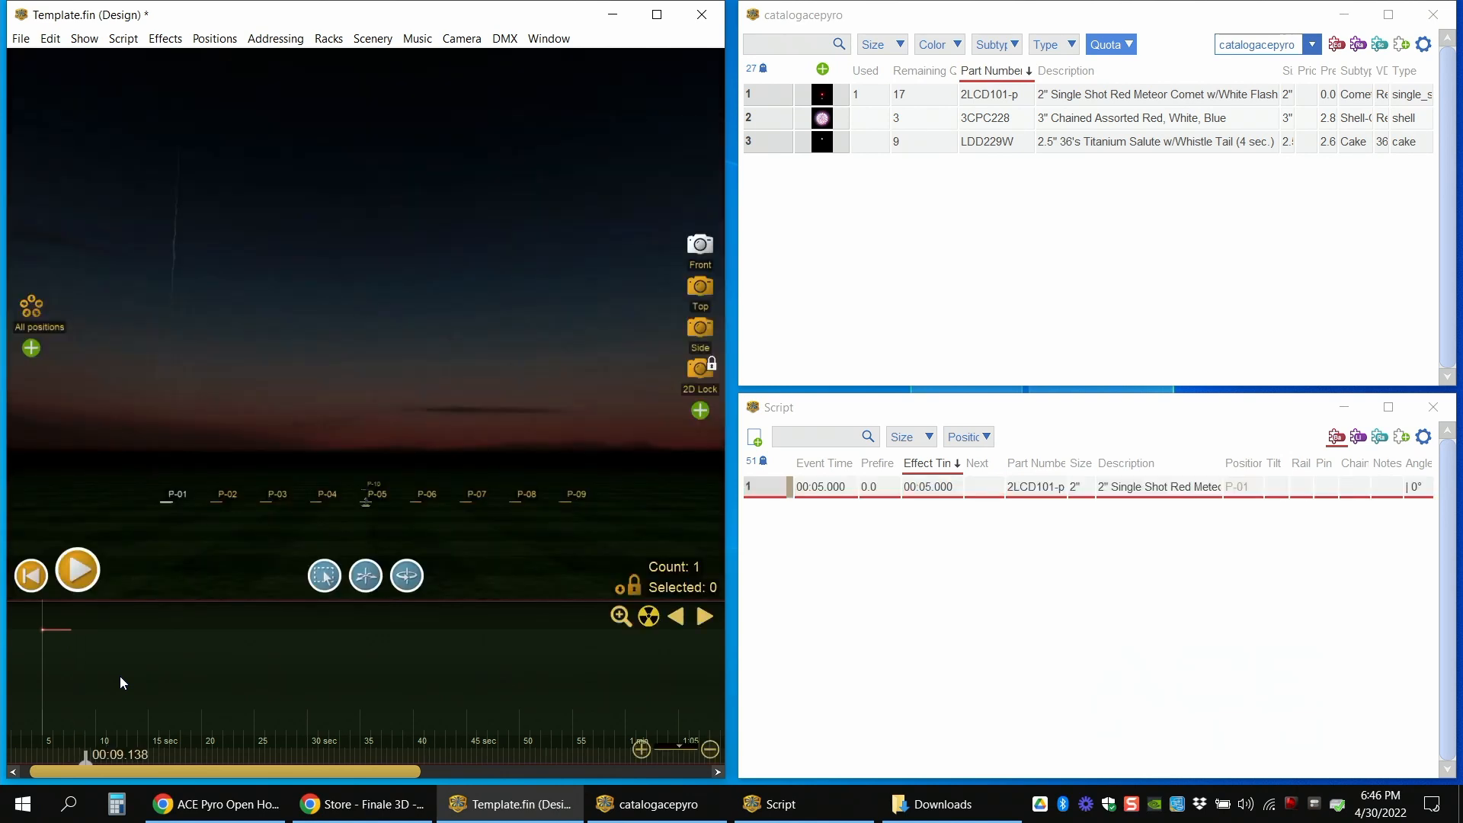
- Return the playhead to the 00:05.000 comet cue and insert 2LCD101-p comets at positions P-02 through P-09
{"action": "left_click", "coordinate": [44, 629]}
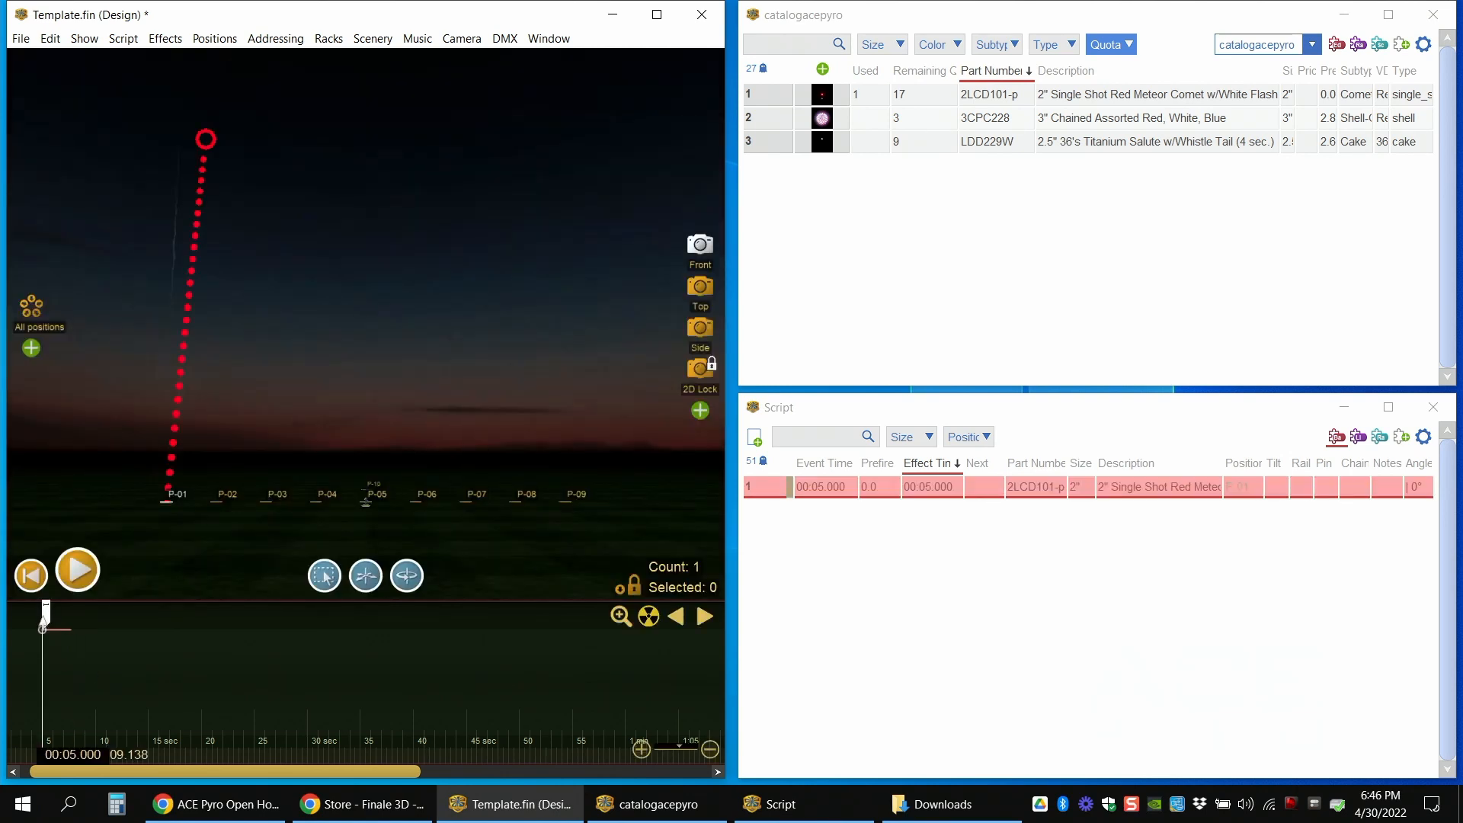
{"action": "left_click", "coordinate": [43, 629]}
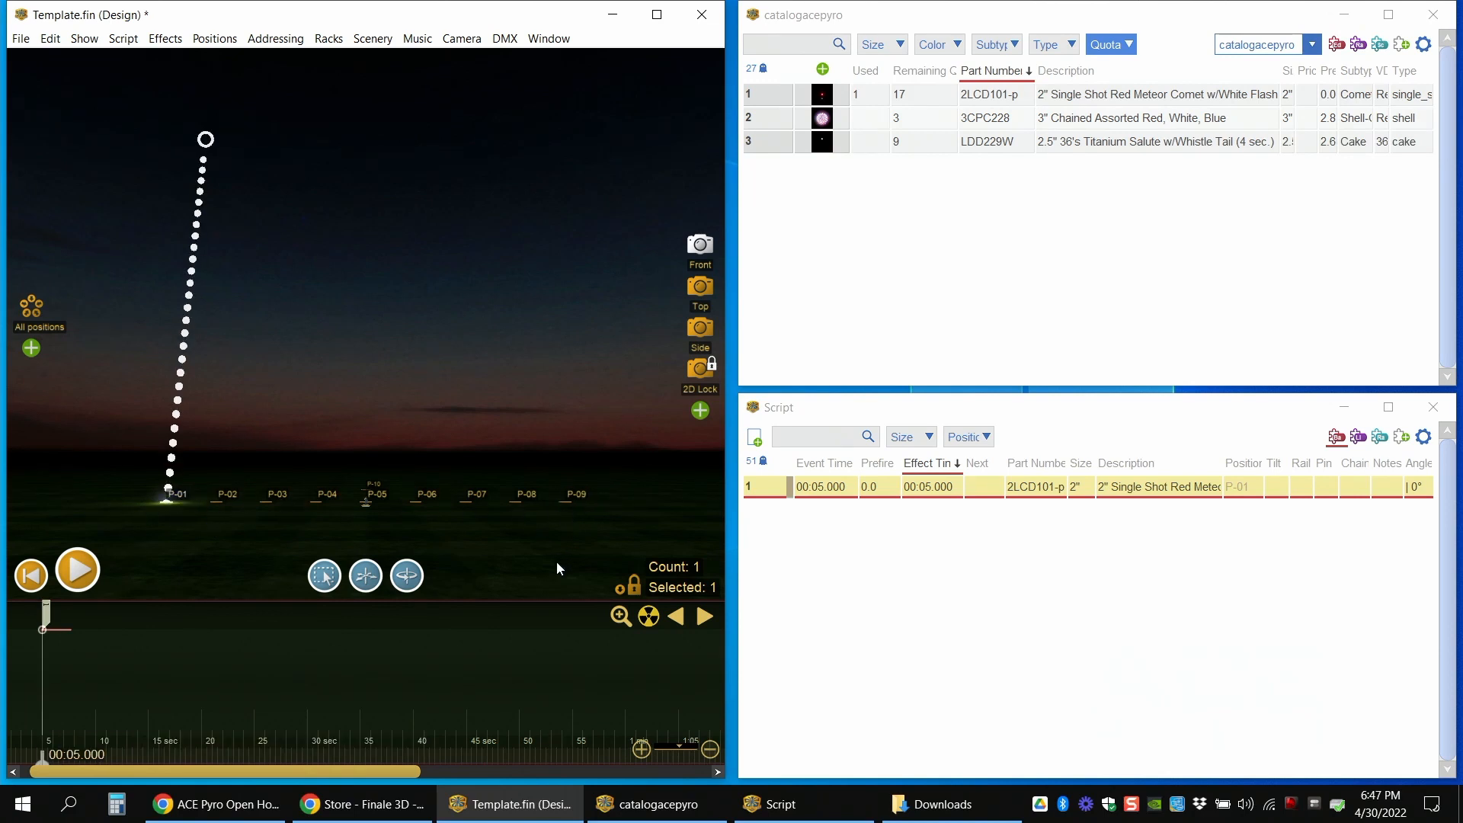
{"action": "left_click", "coordinate": [607, 529]}
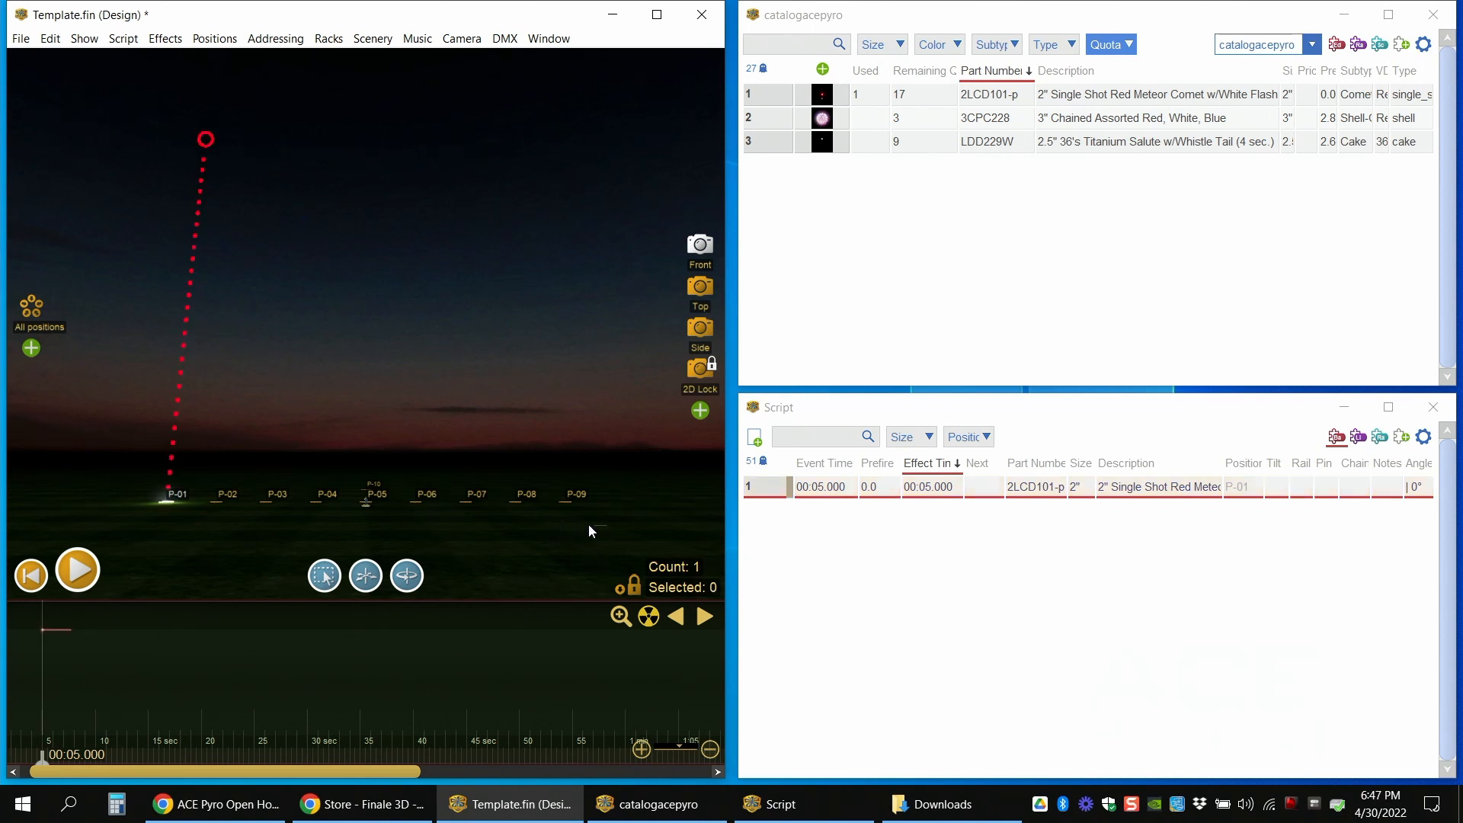
{"action": "left_click_drag", "start_coordinate": [513, 525], "coordinate": [202, 496]}
{"action": "double_click", "coordinate": [825, 103]}
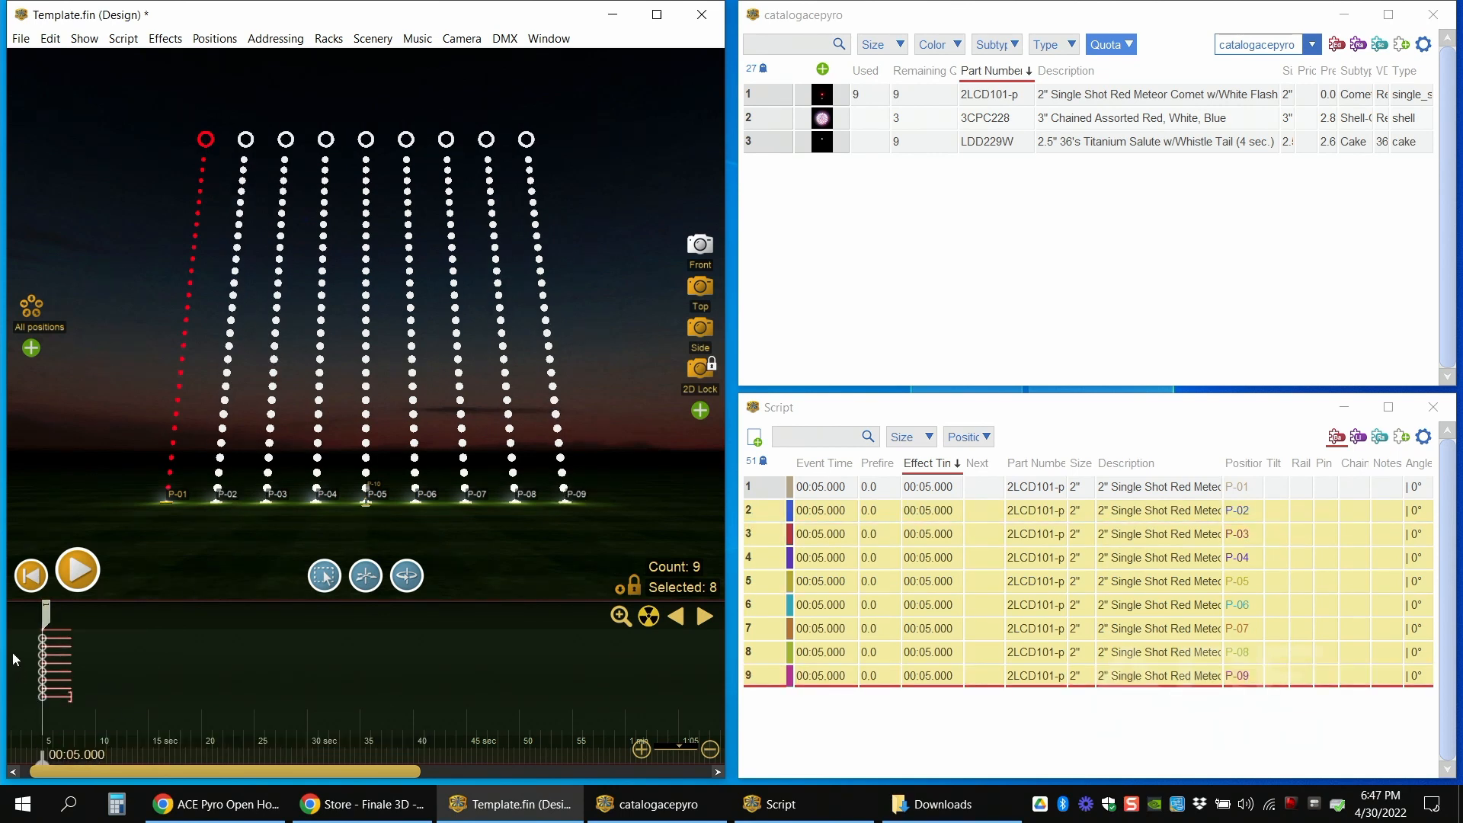
- Select all nine comet events from P-01 to P-09 and tilt their trajectories together to 20 degrees
{"action": "left_click_drag", "start_coordinate": [16, 657], "coordinate": [115, 666]}
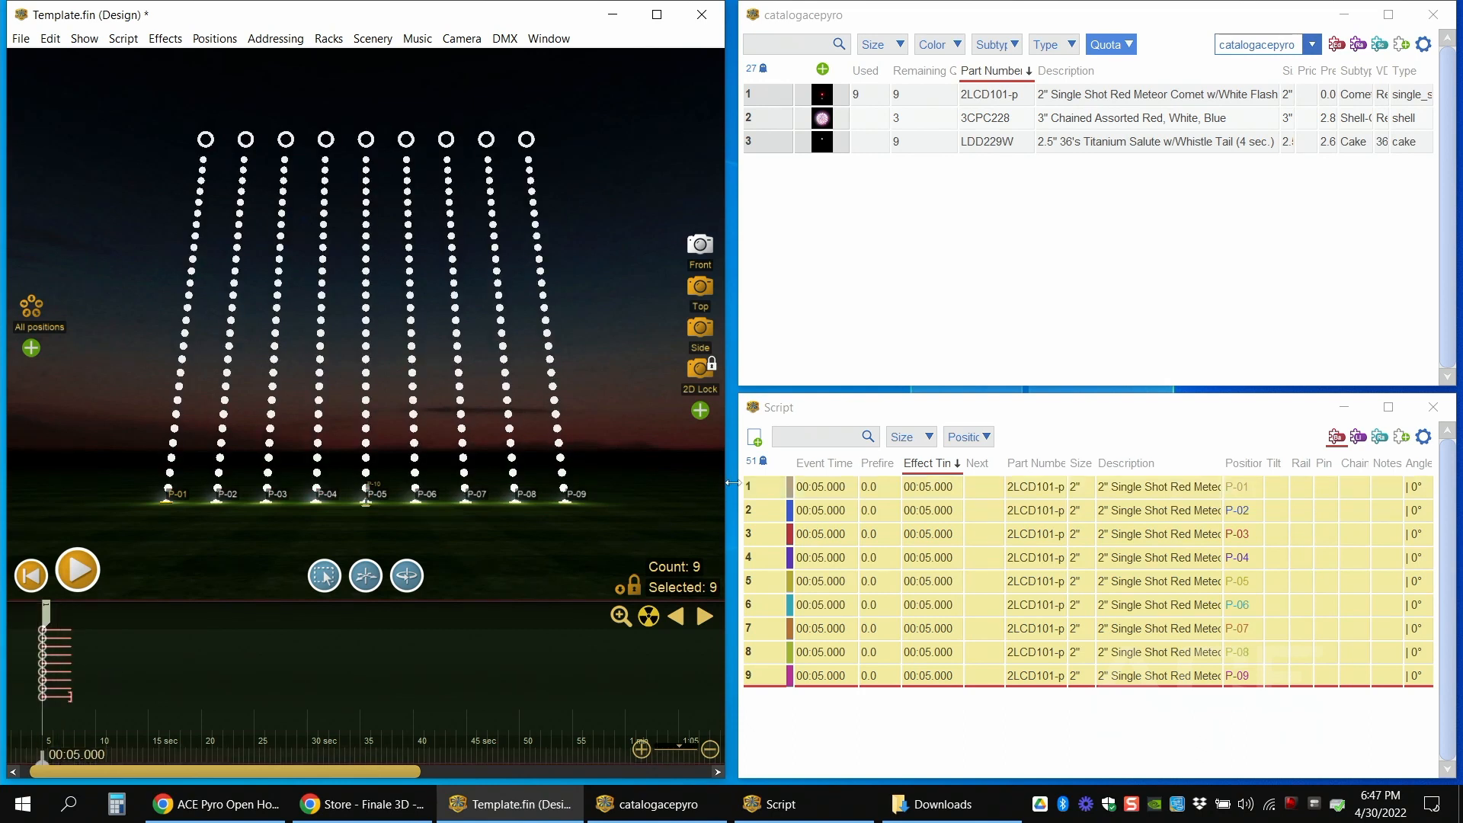
{"action": "left_click_drag", "start_coordinate": [766, 486], "coordinate": [756, 677]}
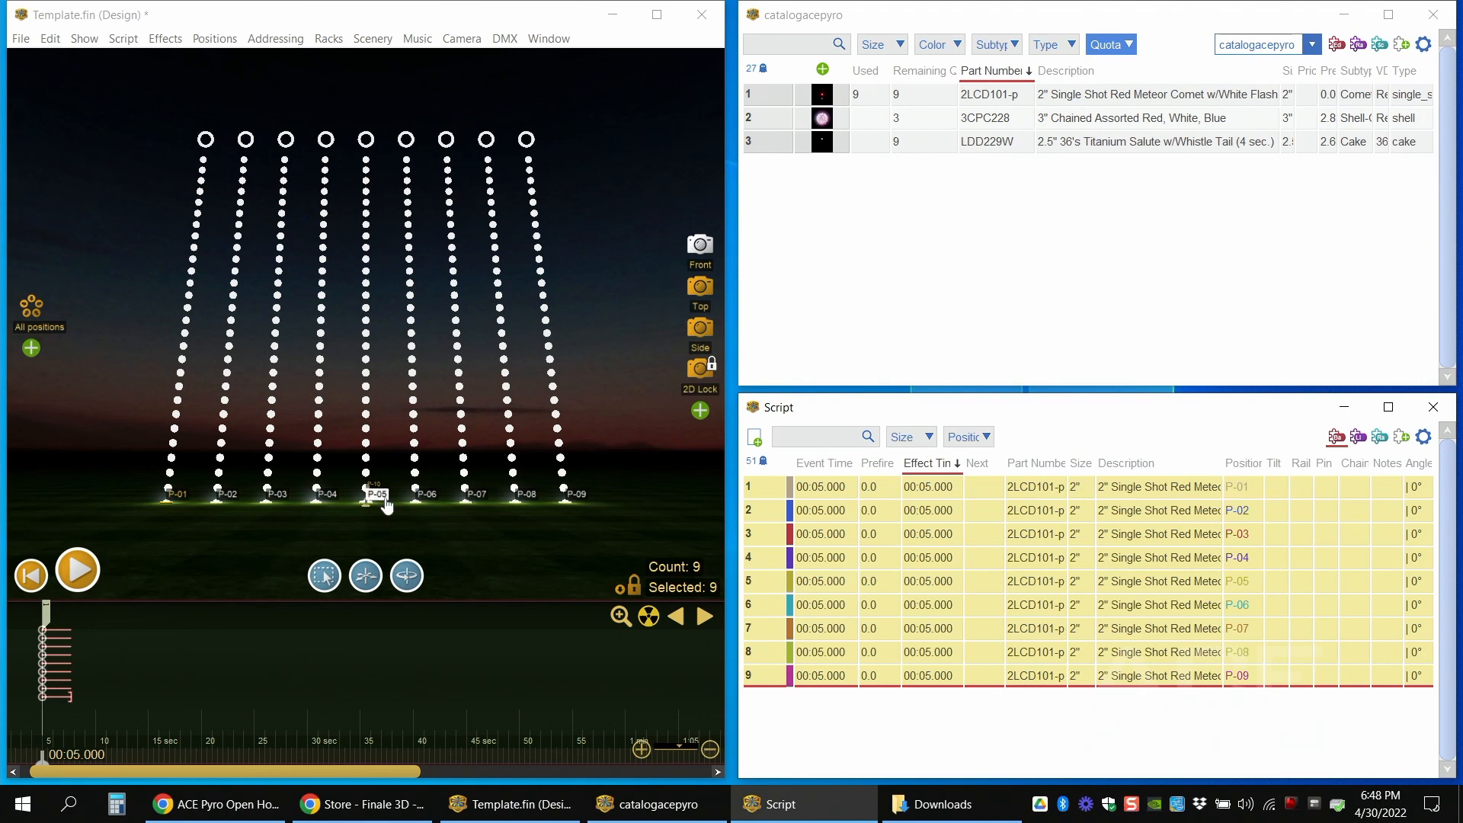
{"action": "left_click", "coordinate": [368, 140]}
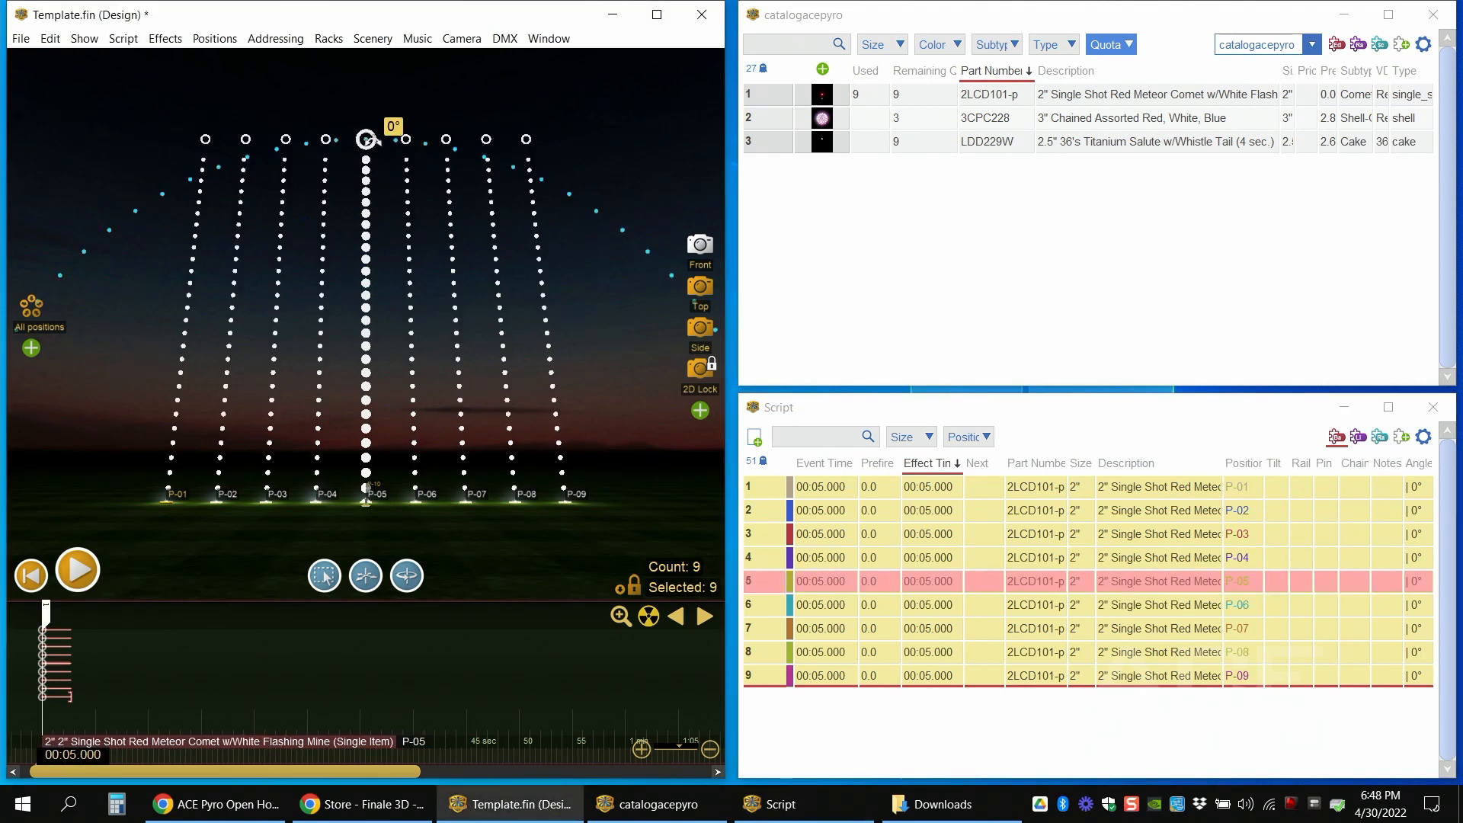
{"action": "left_click_drag", "start_coordinate": [368, 140], "coordinate": [484, 157]}
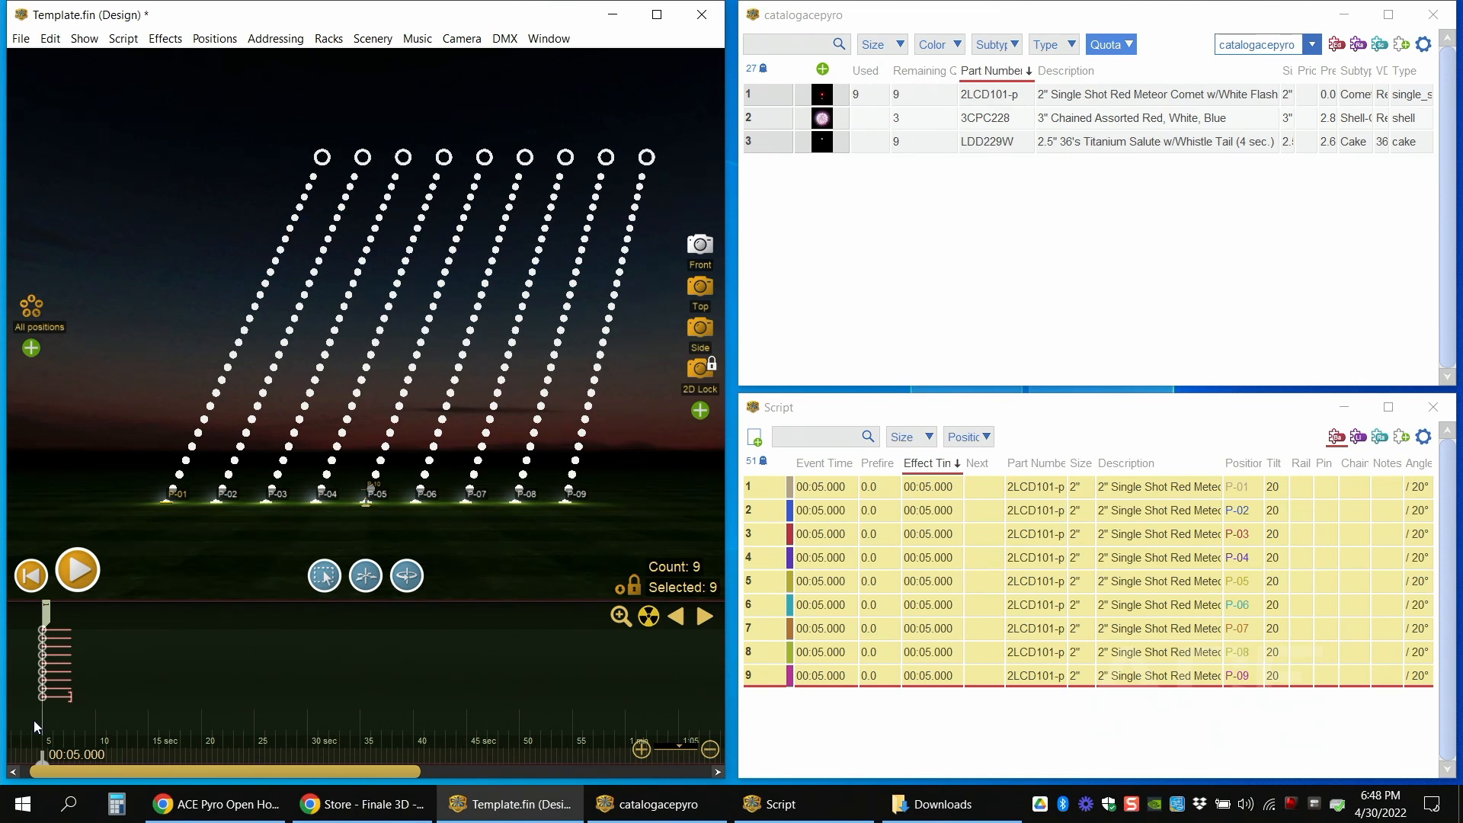
- Play the tilted comet volley in the simulation and scrub the playhead to about 5.4 seconds to inspect it
{"action": "key", "text": "space"}
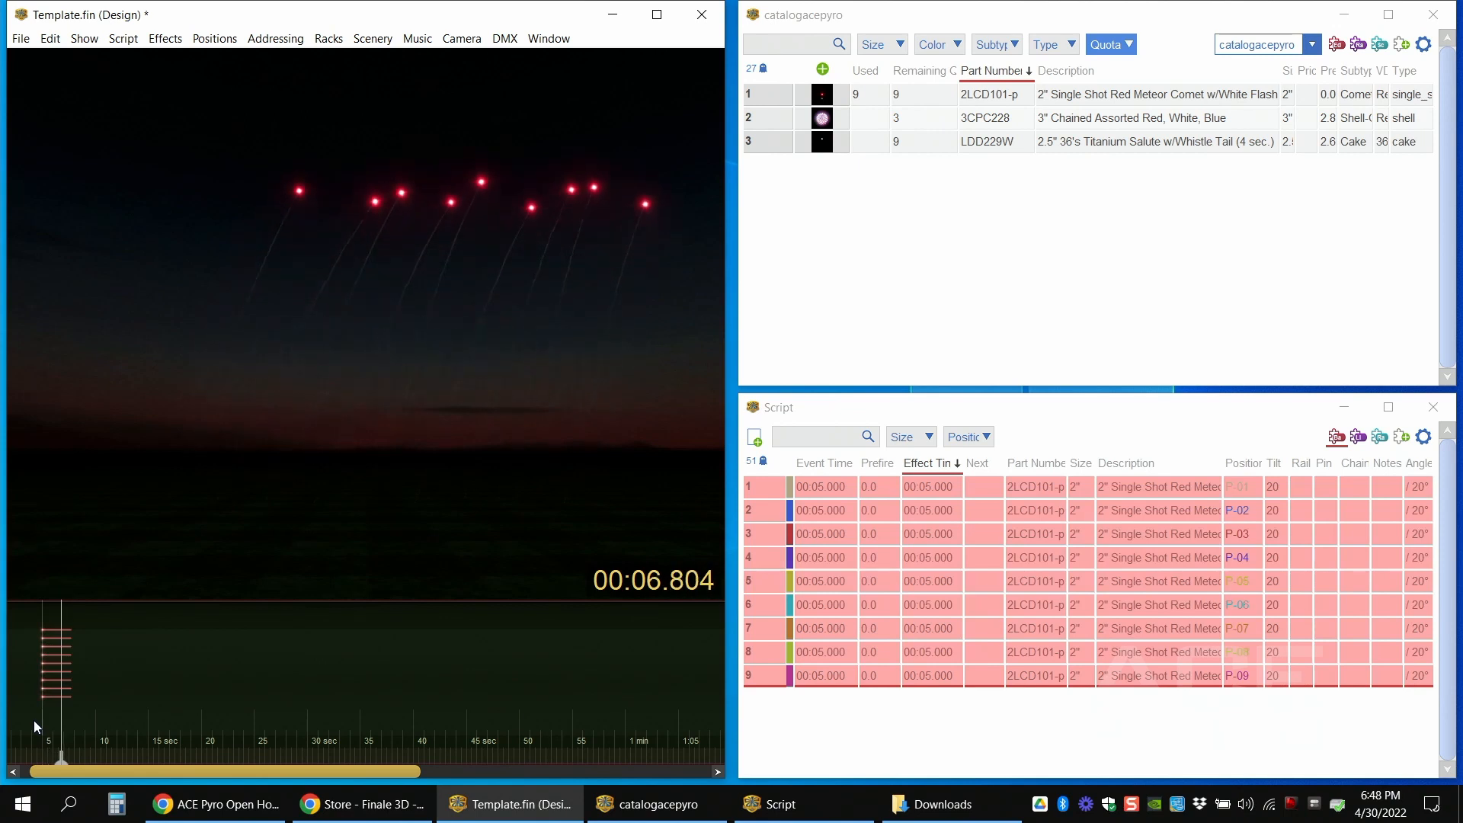
{"action": "key", "text": "space"}
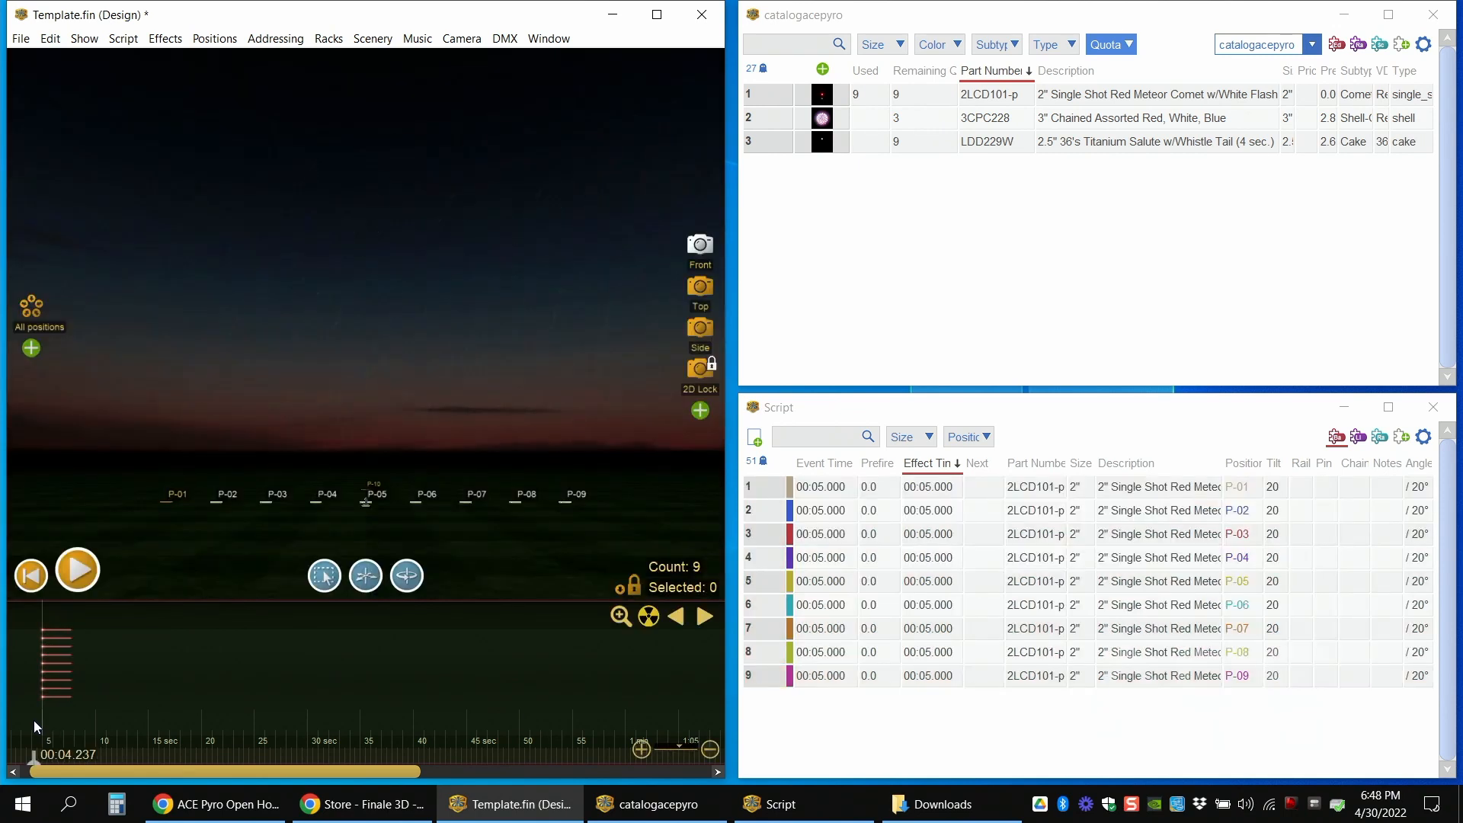
{"action": "left_click_drag", "start_coordinate": [33, 753], "coordinate": [46, 761]}
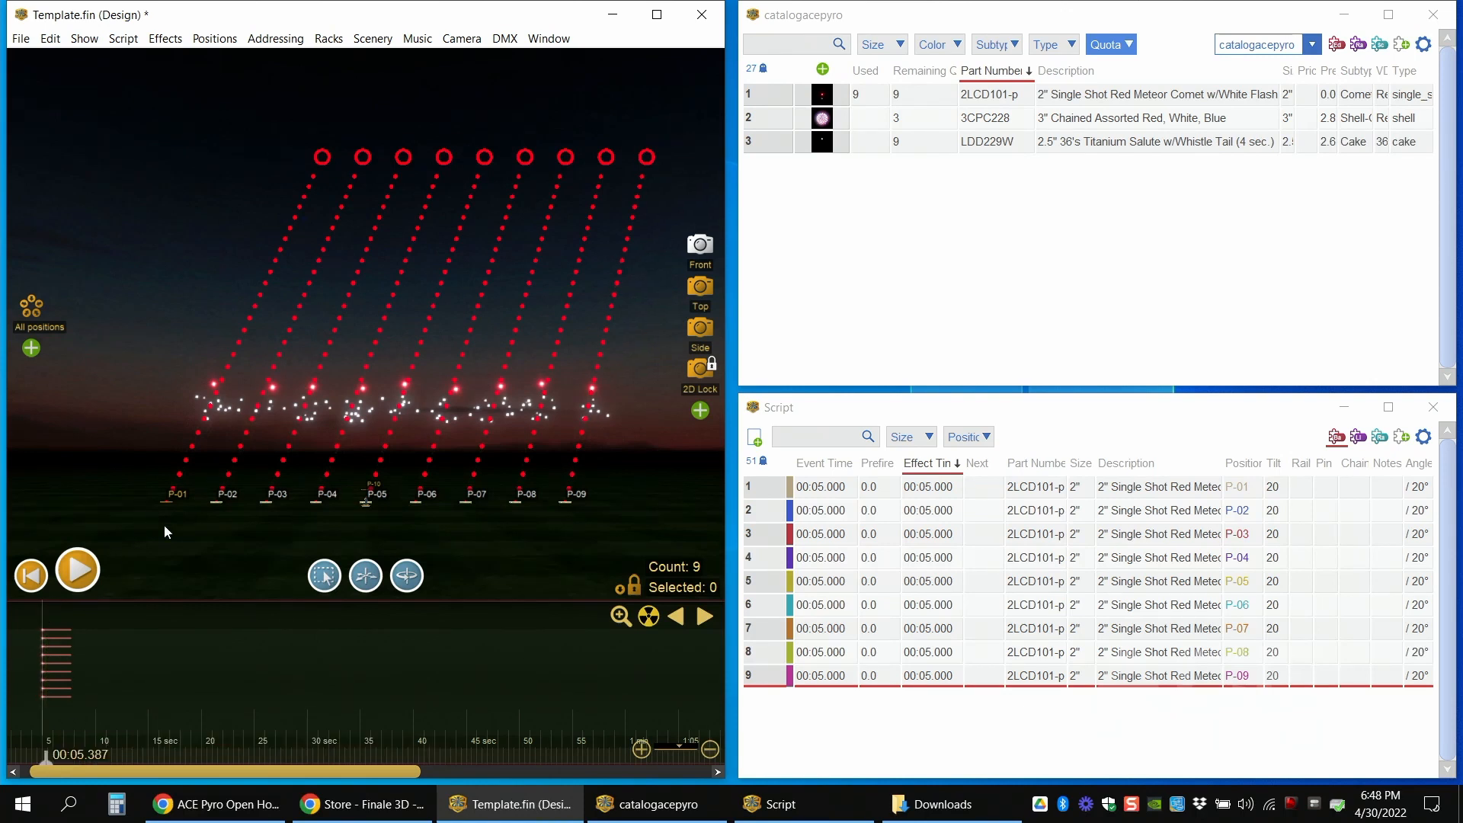
- Select all nine comet events and stretch them evenly on the timeline from 5 seconds to about 7.7 seconds
{"action": "left_click", "coordinate": [190, 449]}
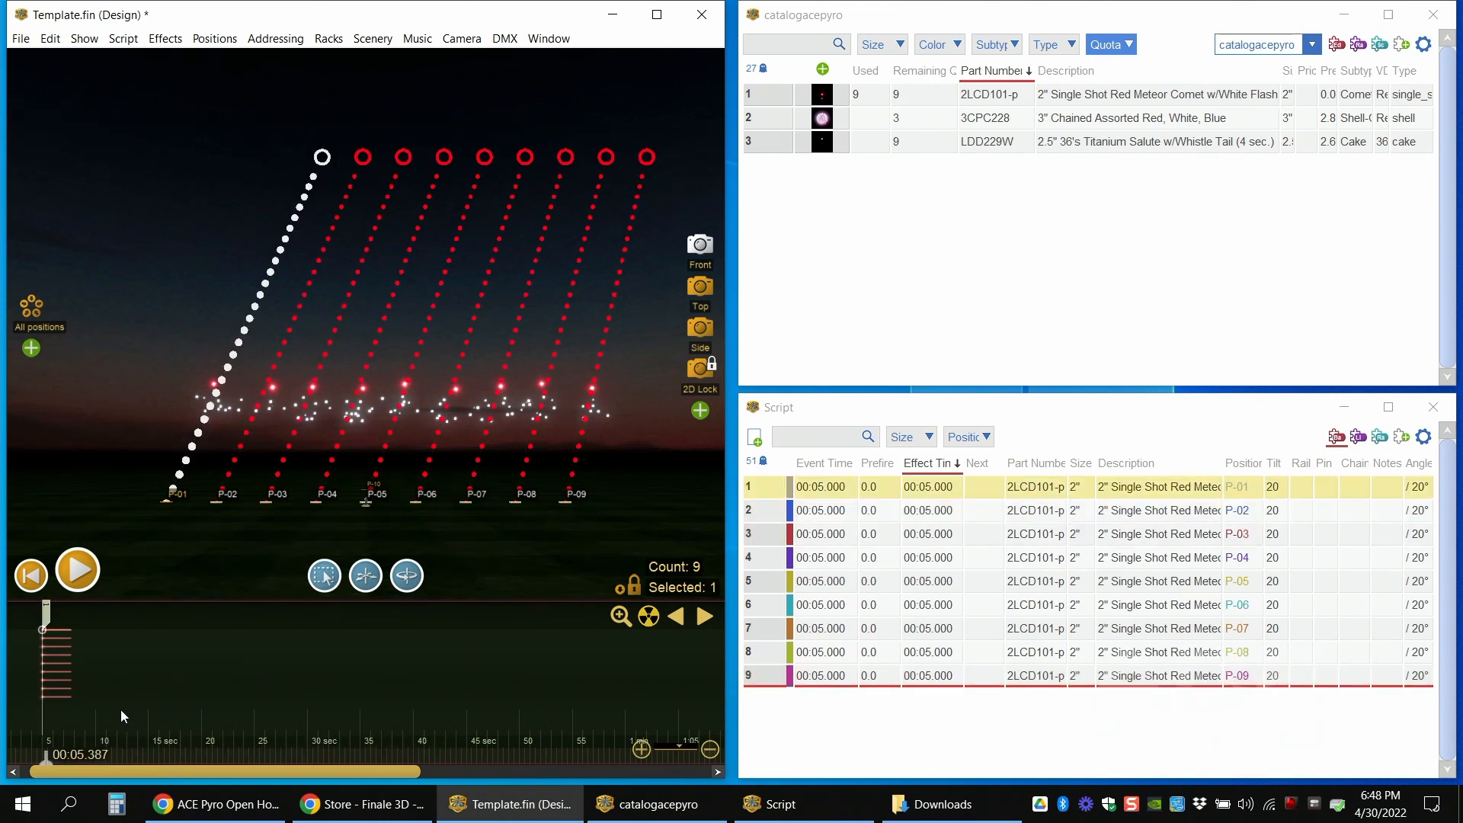
{"action": "left_click_drag", "start_coordinate": [16, 712], "coordinate": [70, 715]}
{"action": "scroll", "coordinate": [52, 713], "scroll_direction": "up", "scroll_amount": 1}
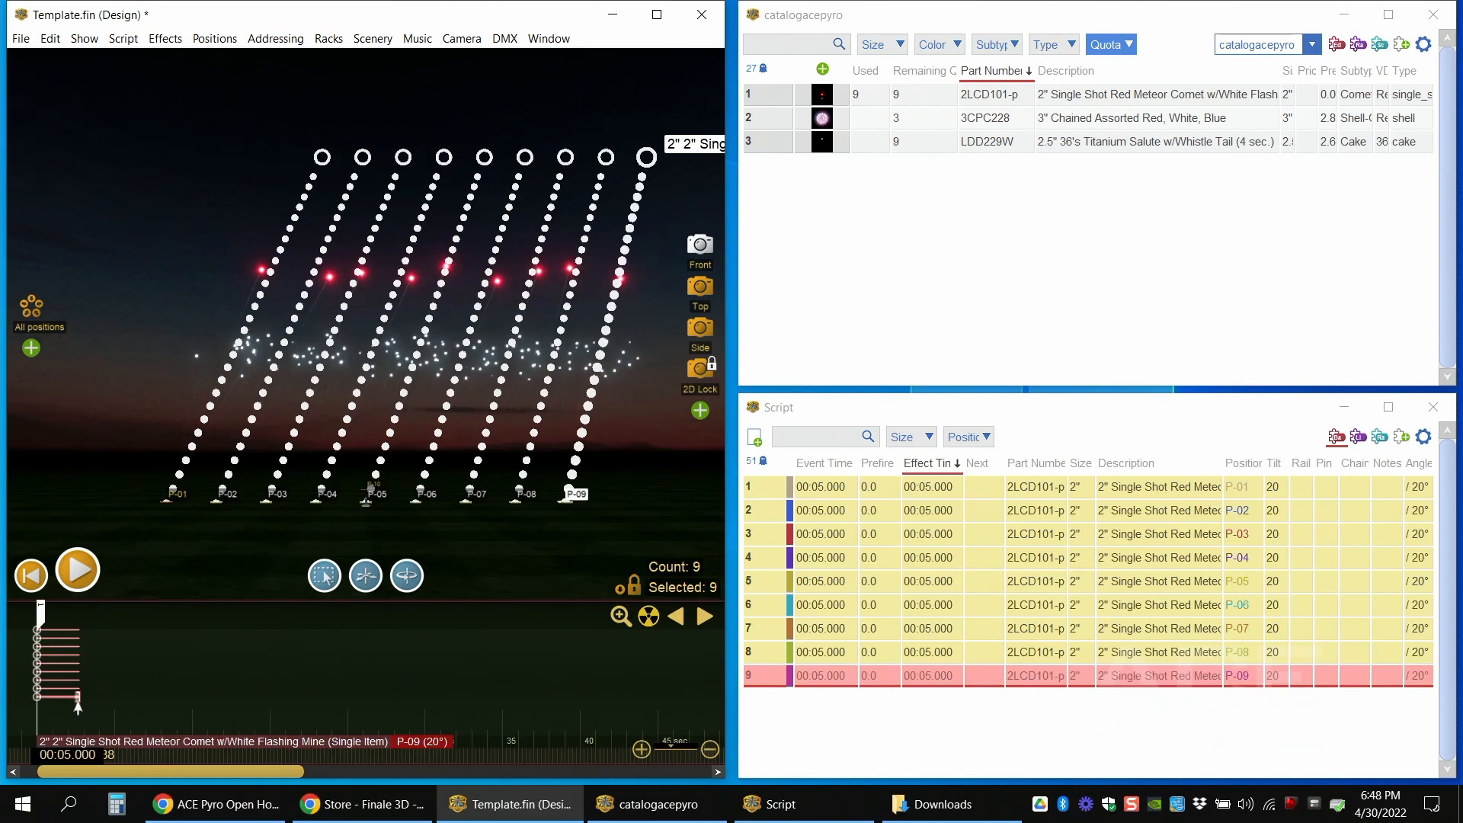
{"action": "left_click_drag", "start_coordinate": [77, 700], "coordinate": [114, 690]}
- Play the staggered comets in the simulation from just before the first cue
{"action": "left_click", "coordinate": [23, 668]}
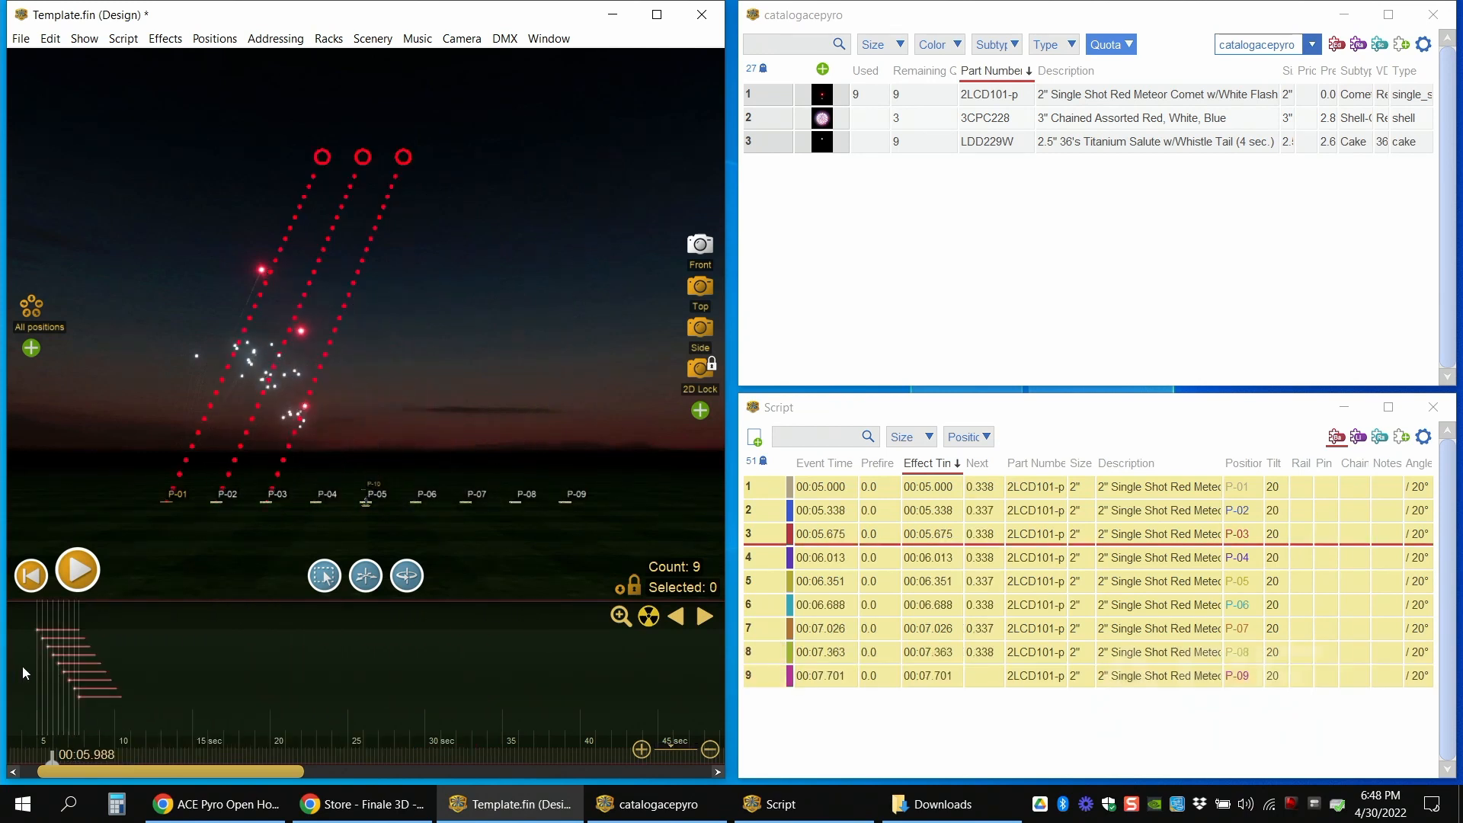
{"action": "key", "text": "space"}
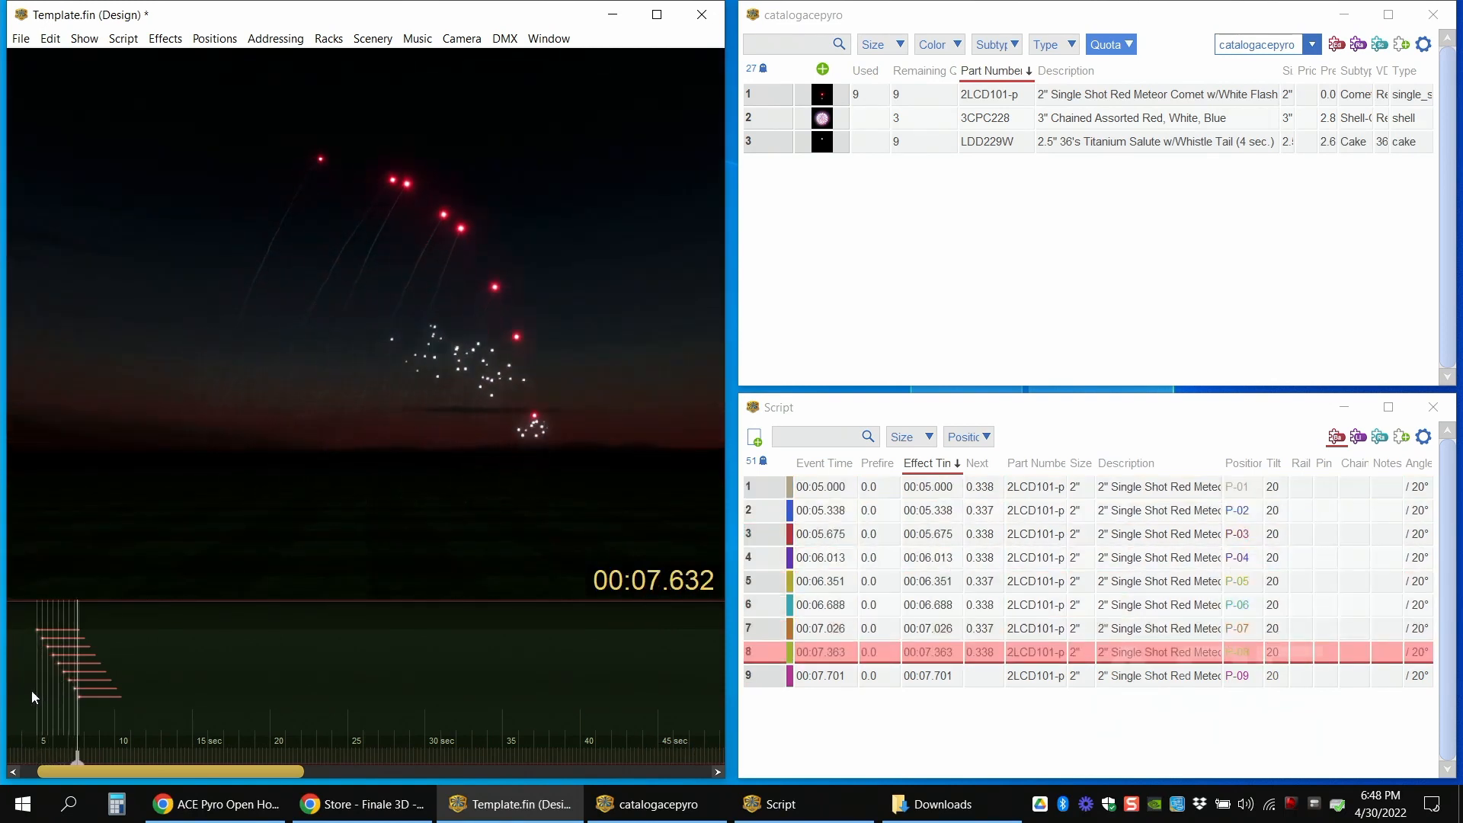
{"action": "key", "text": "space"}
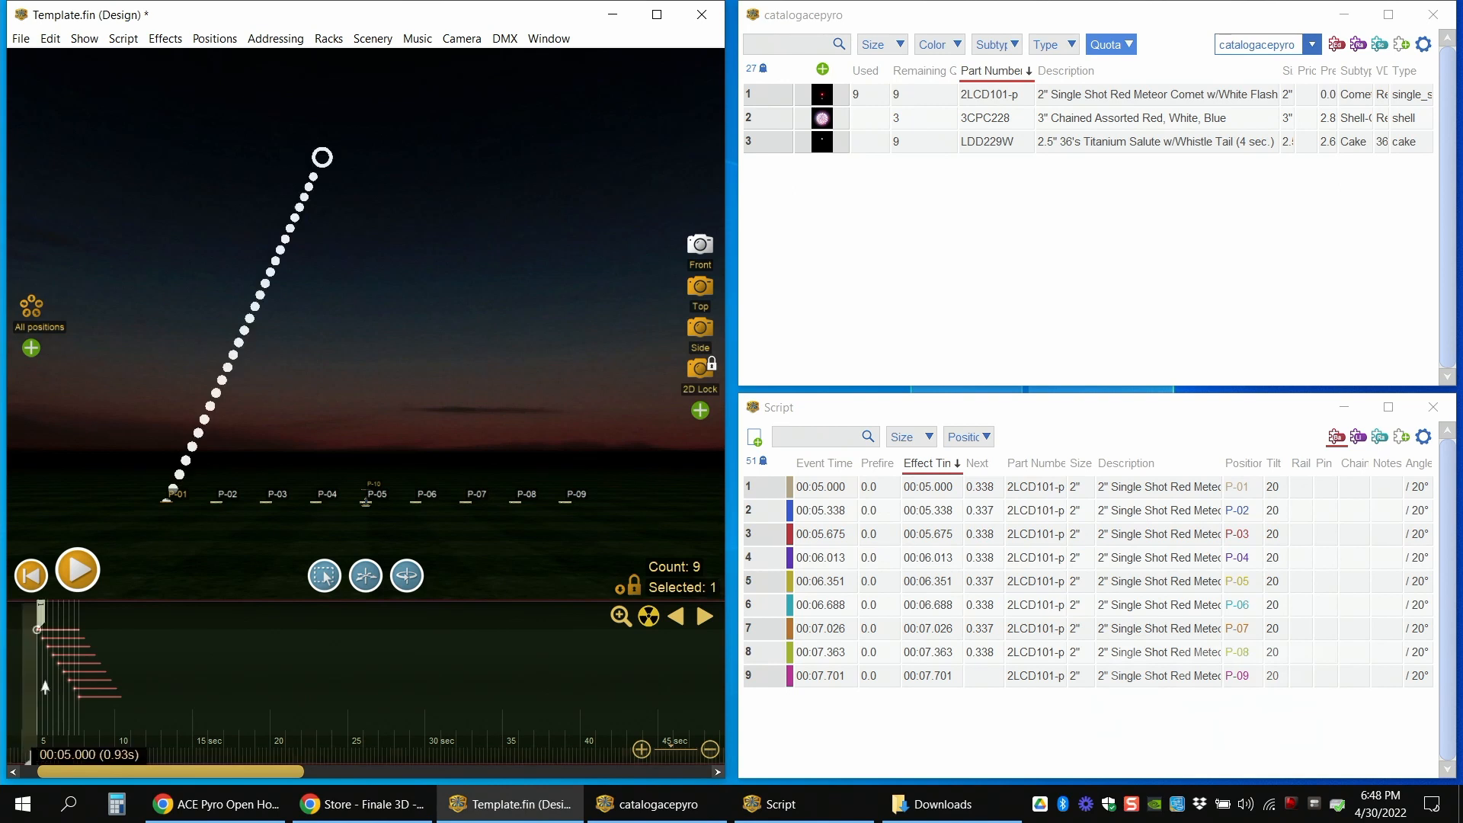
- Collapse all nine comets back to 00:05.000 and make them into a left-to-right sequence with a 0.1-second time interval
{"action": "mouse_move", "coordinate": [45, 680]}
{"action": "left_mouse_down"}
{"action": "mouse_move", "coordinate": [120, 699]}
{"action": "mouse_move", "coordinate": [58, 697]}
{"action": "left_mouse_up"}
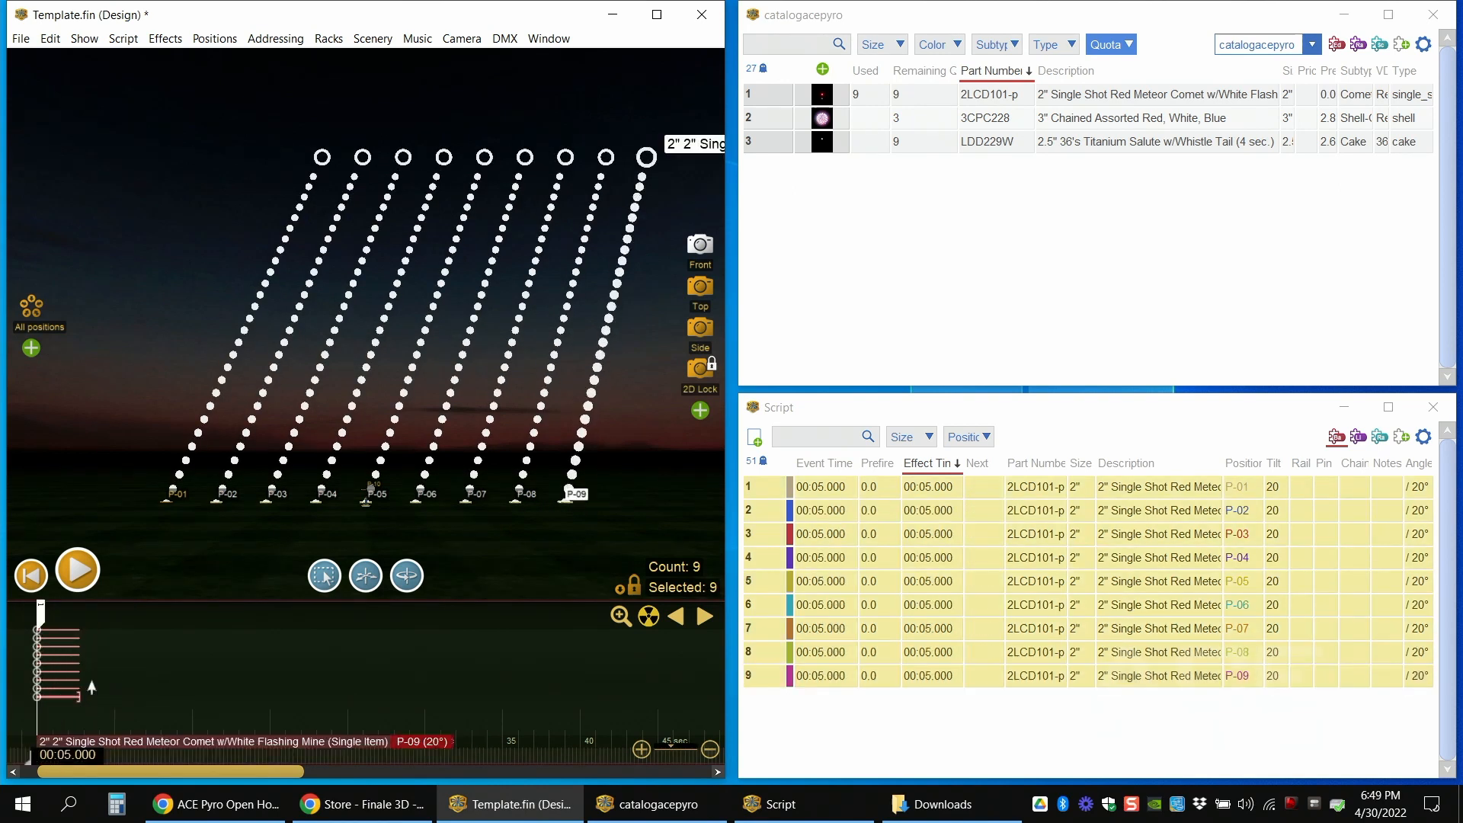
{"action": "left_click", "coordinate": [133, 44]}
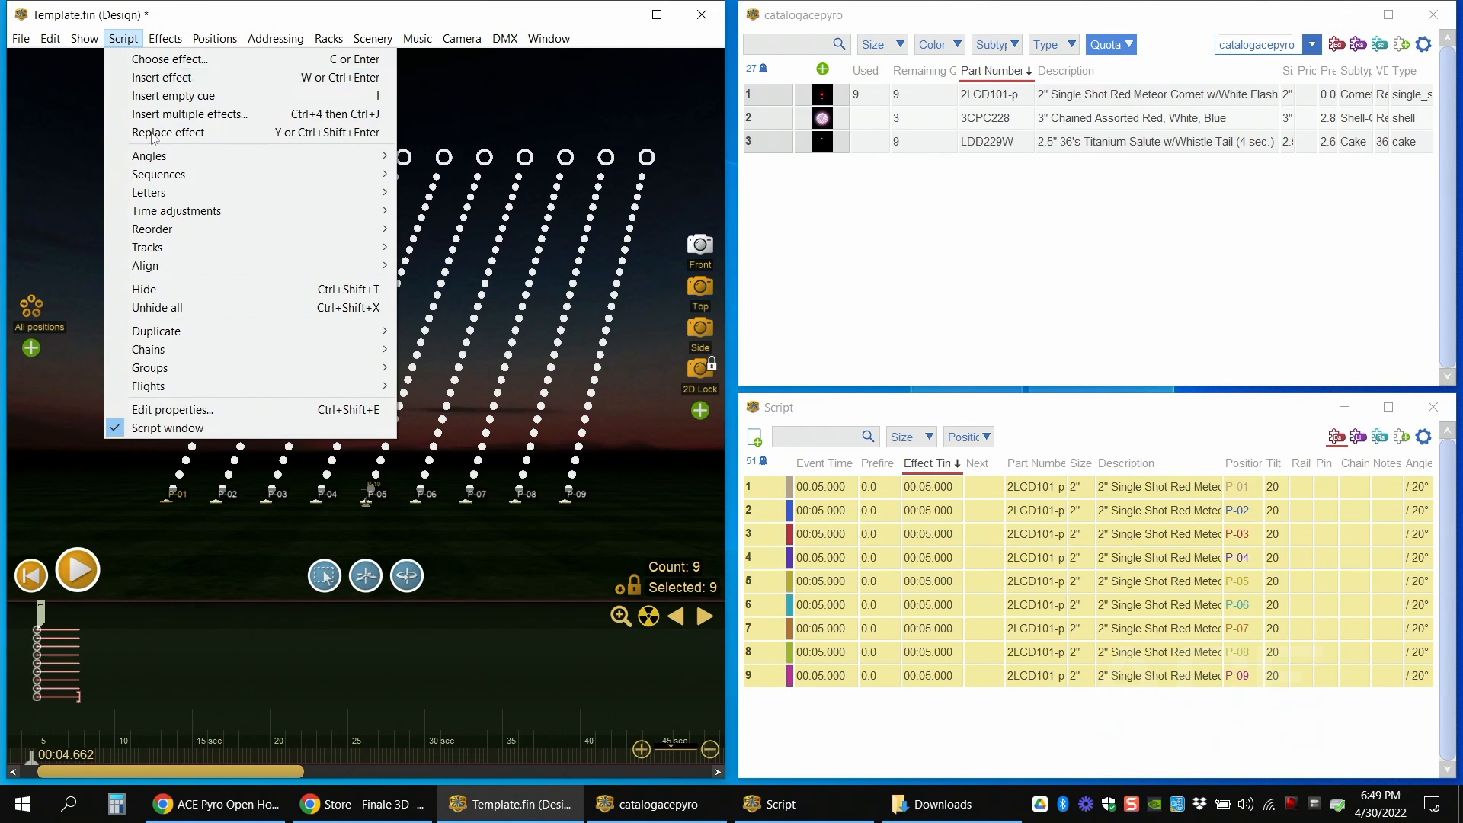
{"action": "mouse_move", "coordinate": [234, 168]}
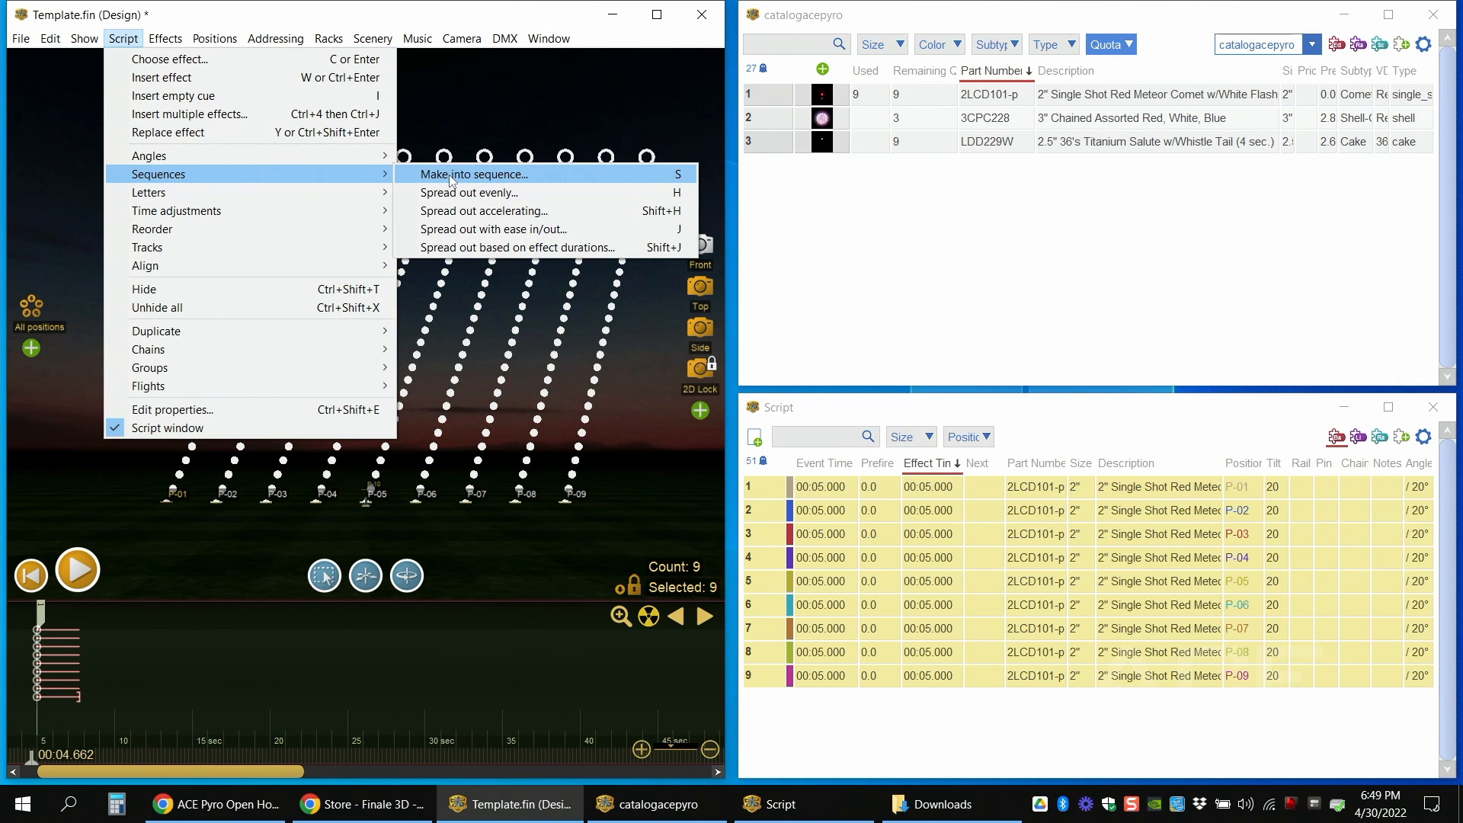
{"action": "left_click", "coordinate": [450, 175]}
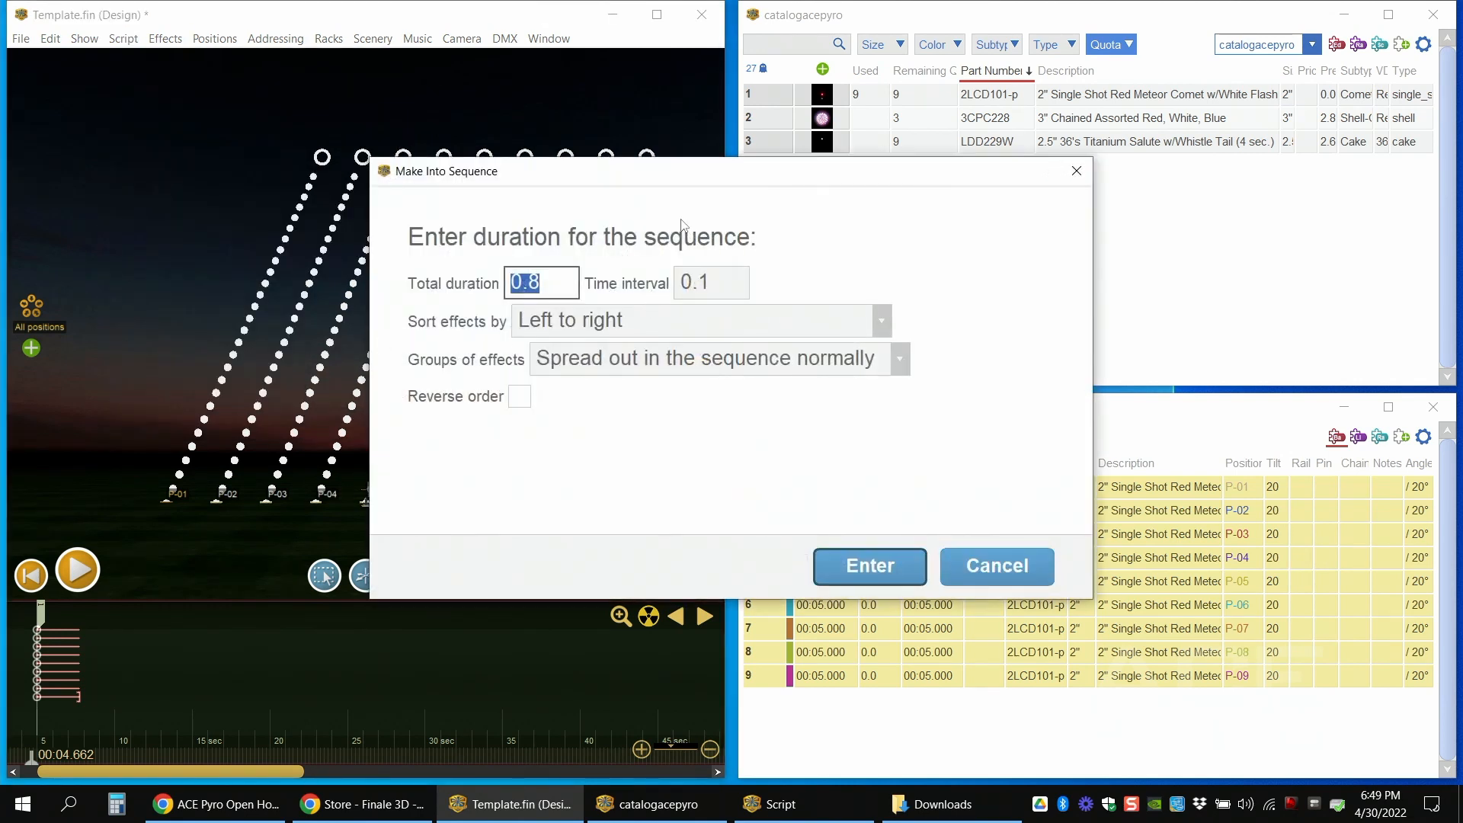
{"action": "left_click_drag", "start_coordinate": [700, 174], "coordinate": [724, 201]}
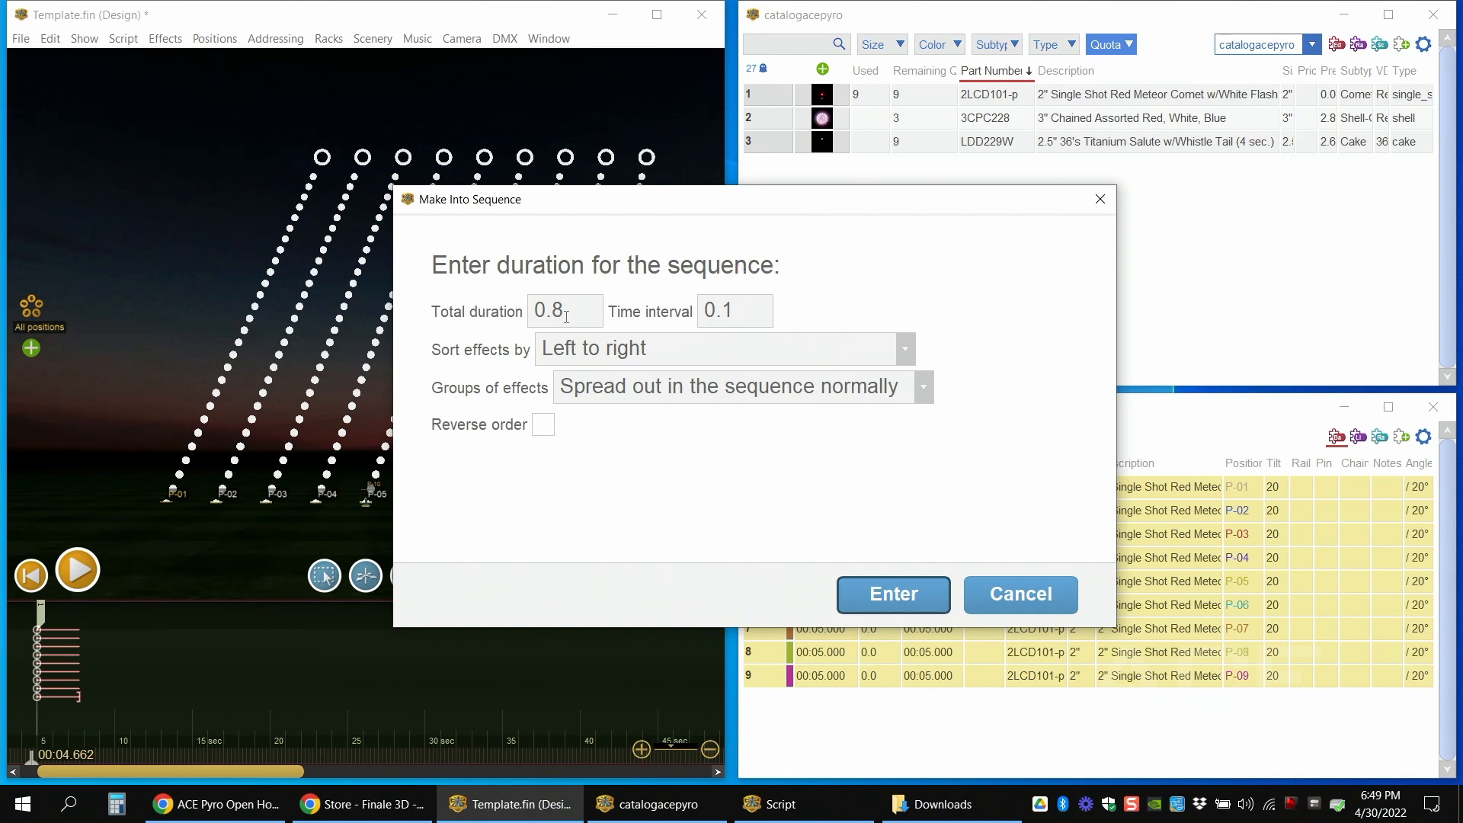
{"action": "left_click", "coordinate": [767, 310]}
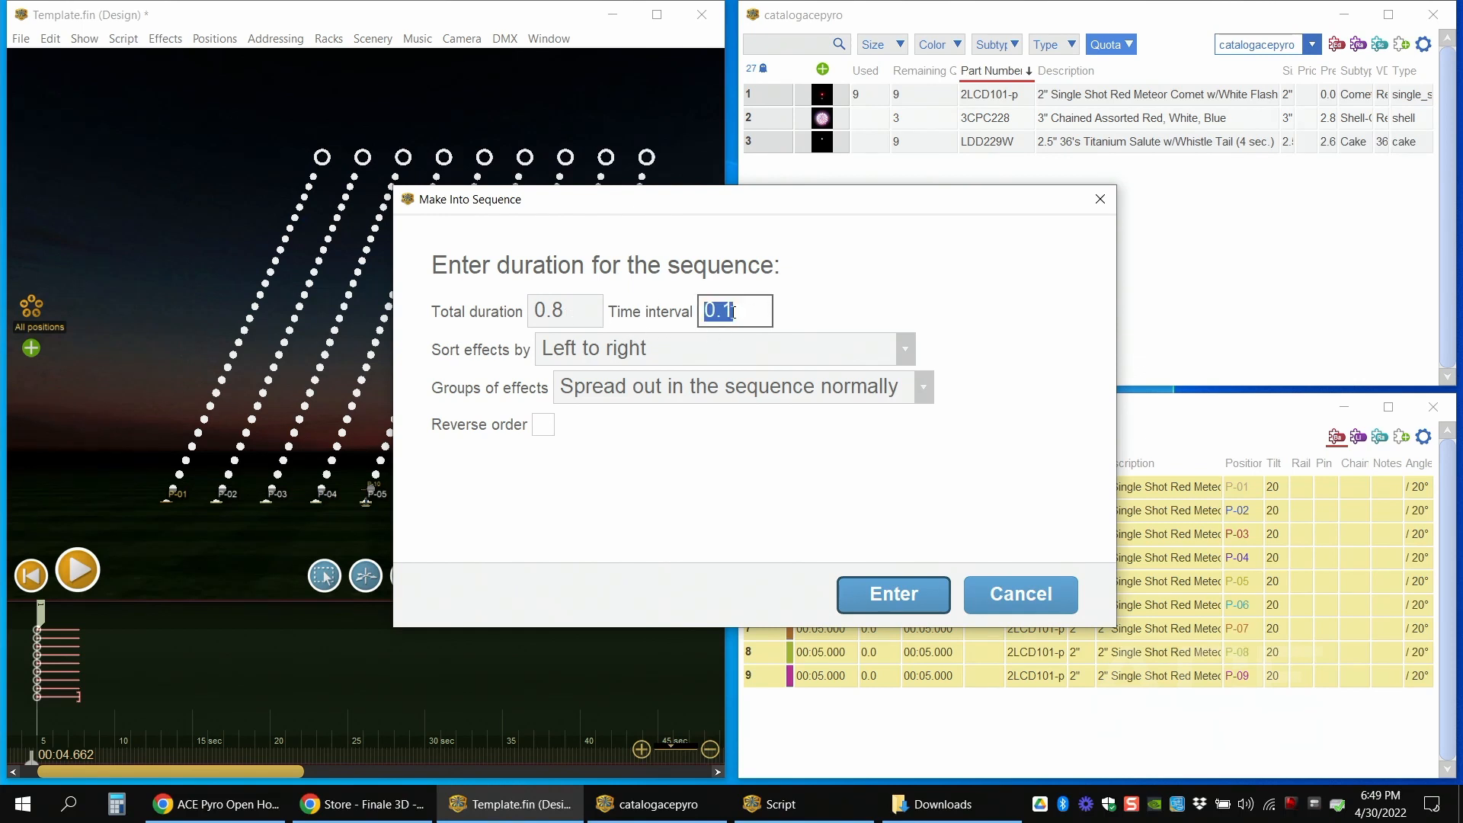
{"action": "mouse_move", "coordinate": [735, 313]}
{"action": "left_mouse_down"}
{"action": "mouse_move", "coordinate": [751, 313]}
{"action": "mouse_move", "coordinate": [724, 313]}
{"action": "left_mouse_up"}
{"action": "key", "text": "BackSpace"}
{"action": "key", "text": "BackSpace"}
{"action": "type", "text": ".1"}
{"action": "left_click", "coordinate": [892, 596]}
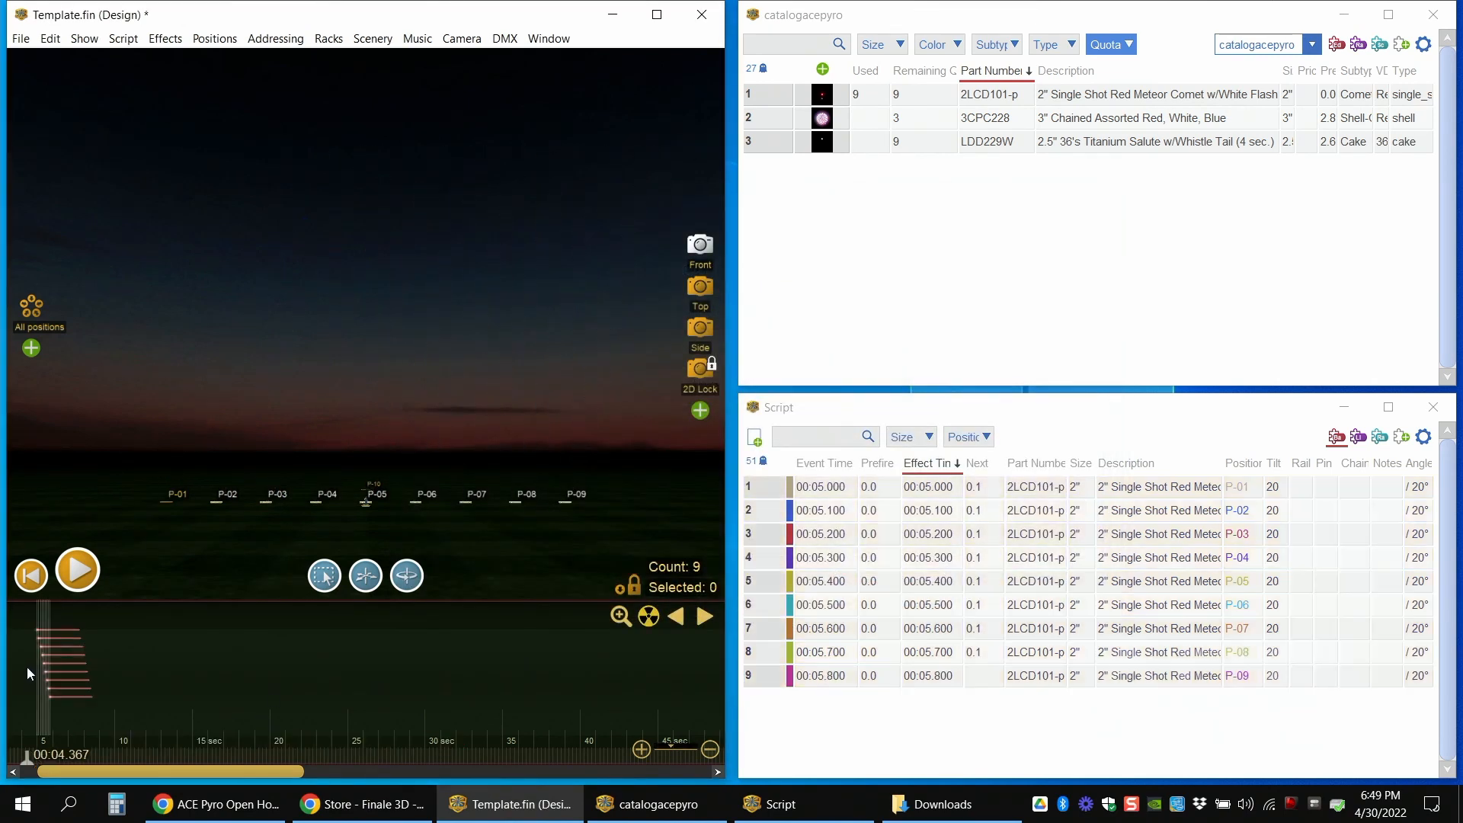
- Magnify the timeline, play the 0.1-second comet sequence, and scrub to about 5.9 seconds to inspect it
{"action": "scroll", "coordinate": [32, 666], "scroll_direction": "up", "scroll_amount": 3}
{"action": "key", "text": "space"}
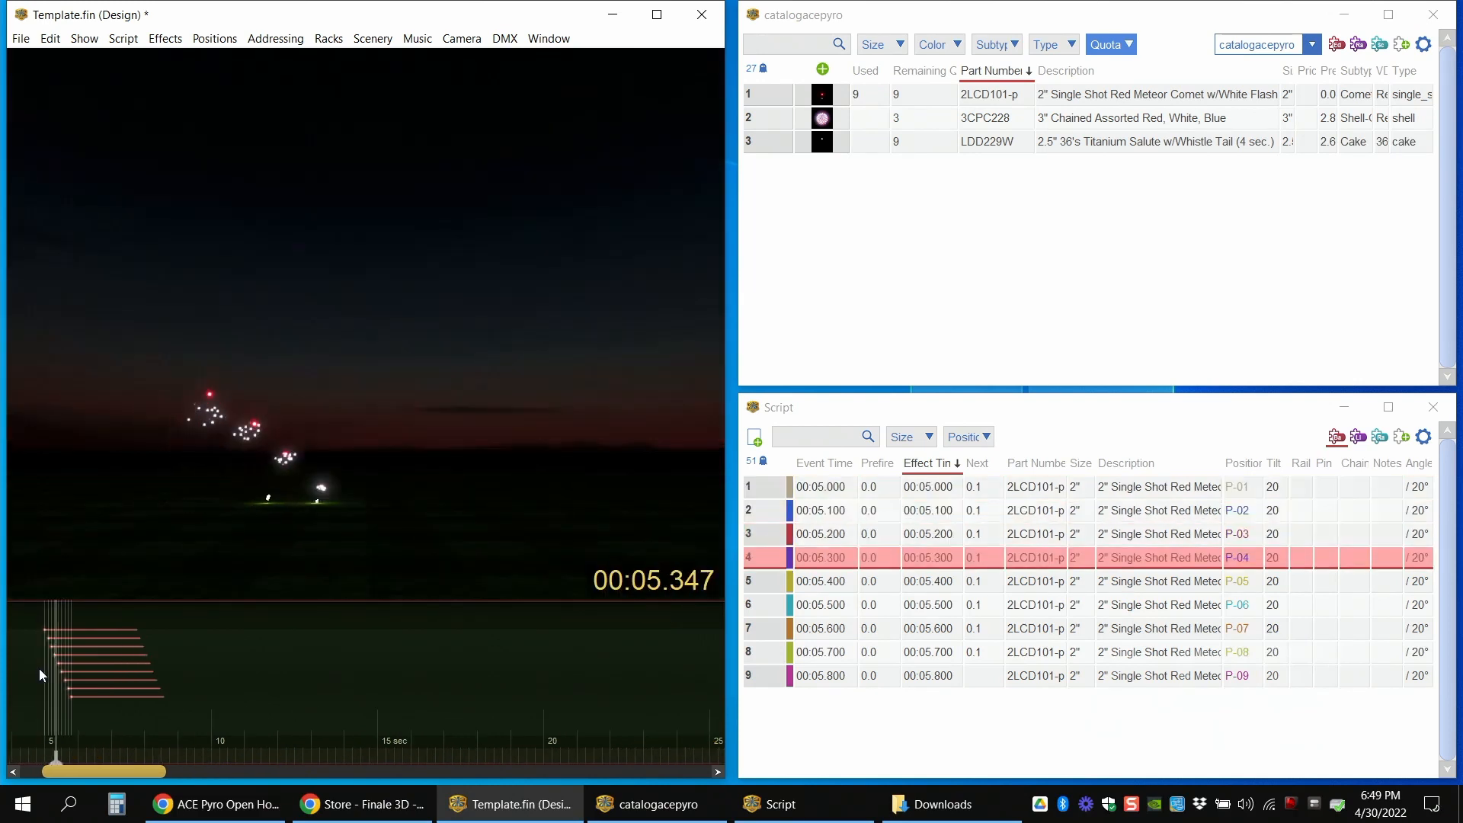
{"action": "key", "text": "space"}
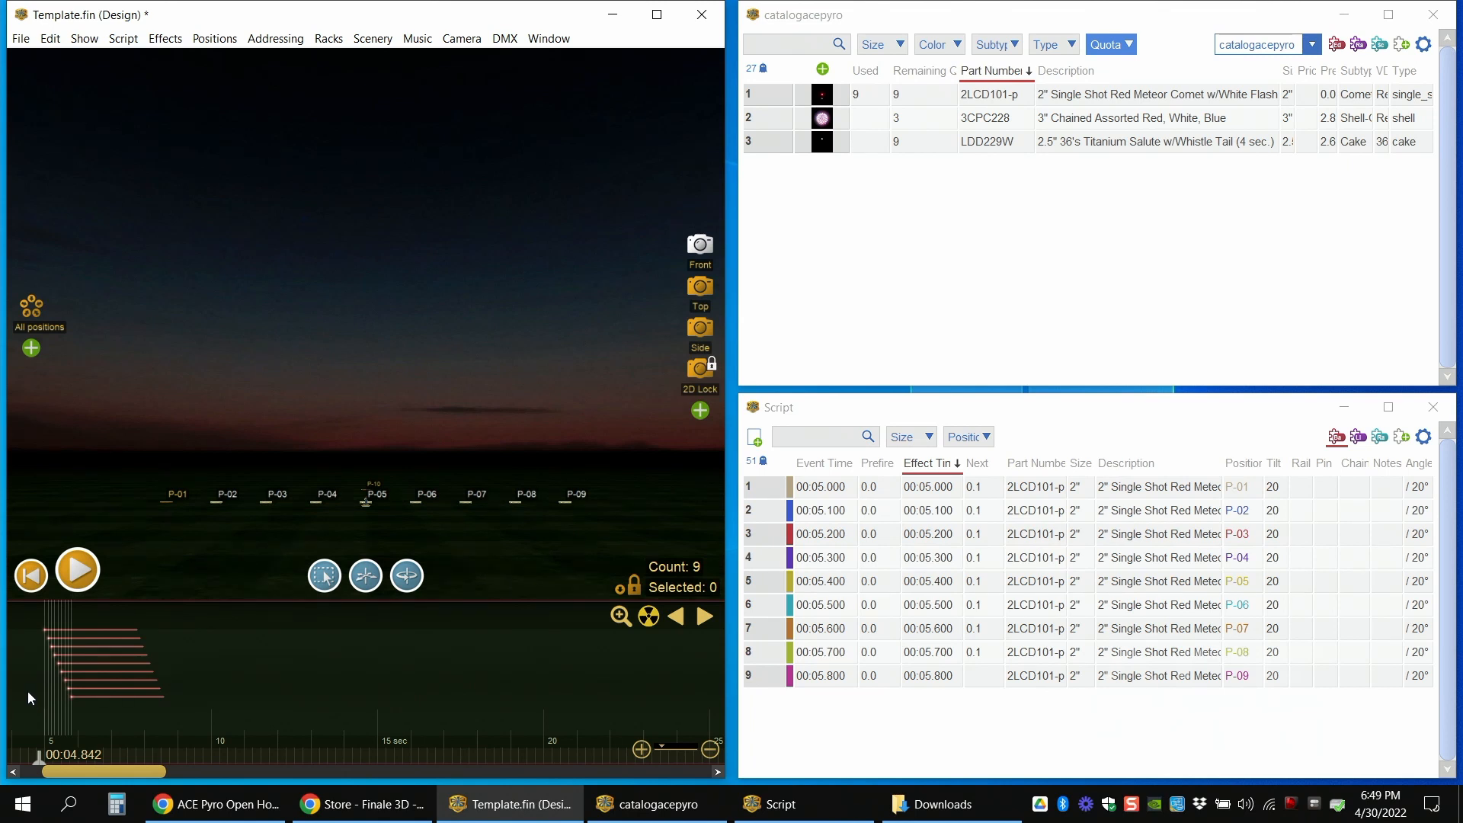
{"action": "left_click", "coordinate": [44, 630]}
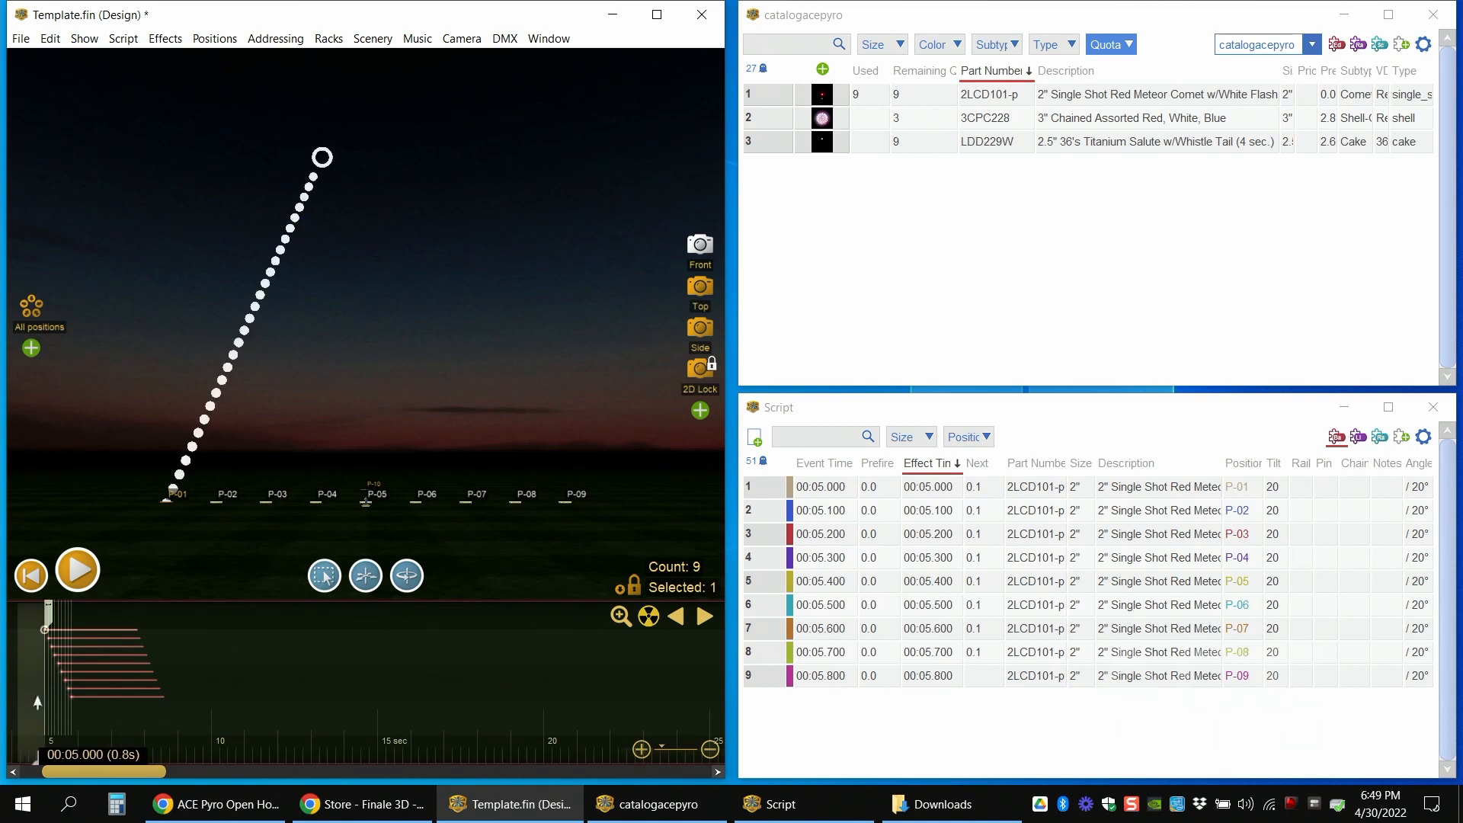
{"action": "left_click_drag", "start_coordinate": [39, 759], "coordinate": [73, 761]}
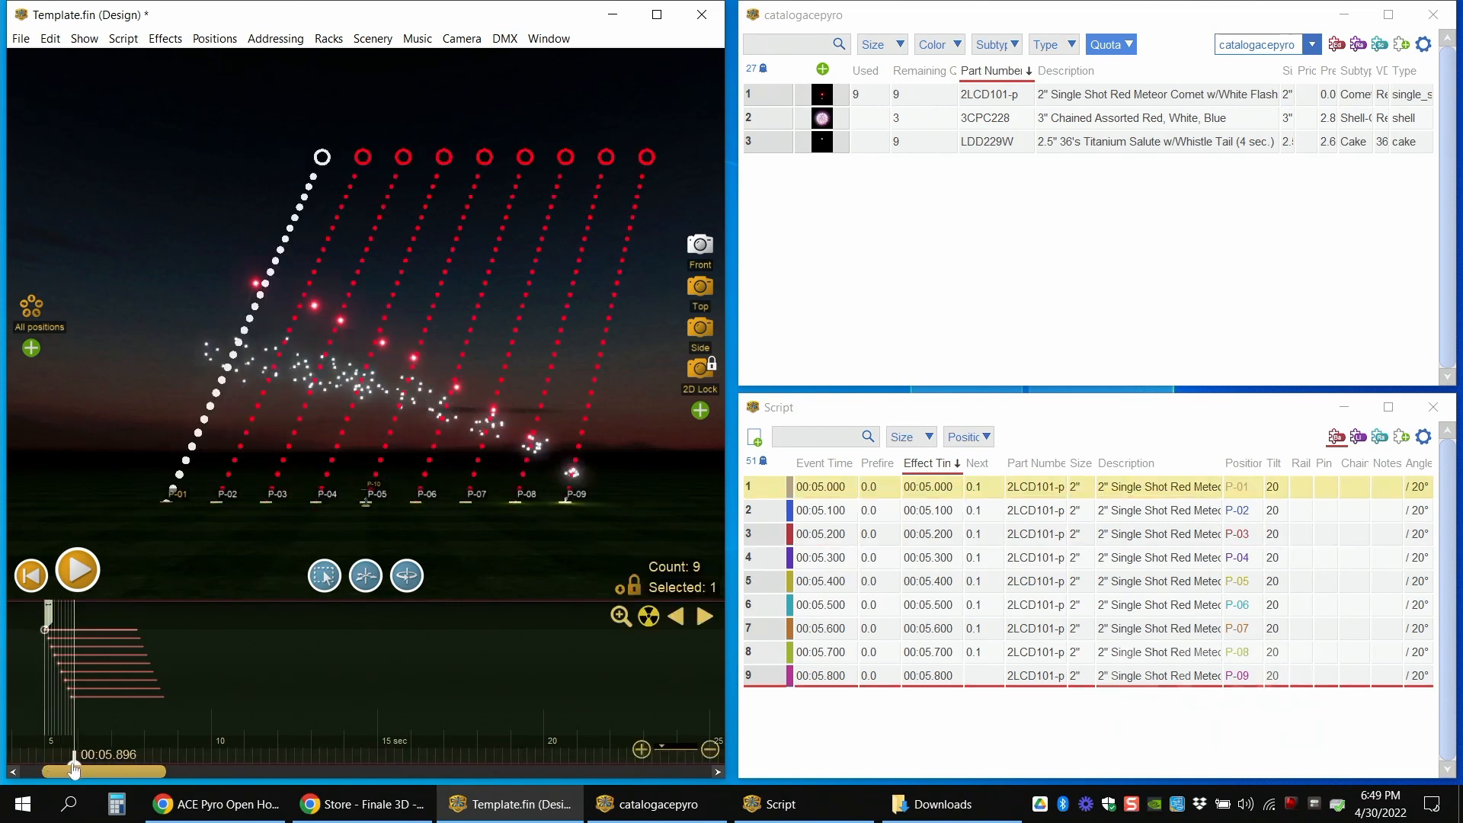
{"action": "left_click", "coordinate": [27, 691]}
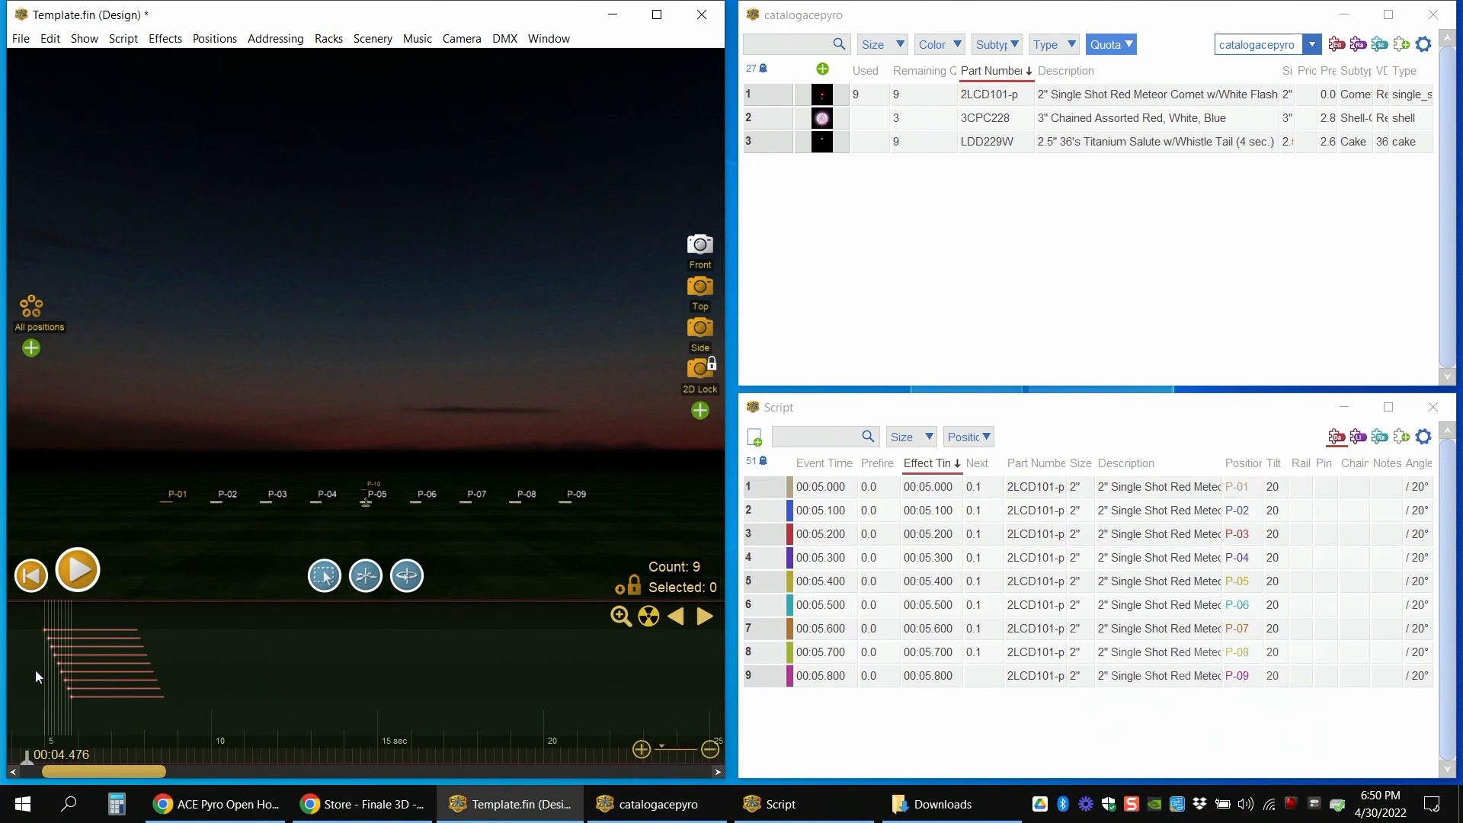
- Copy all nine sequenced comet events and paste them into the script at 00:07.980
{"action": "left_click_drag", "start_coordinate": [35, 669], "coordinate": [89, 688]}
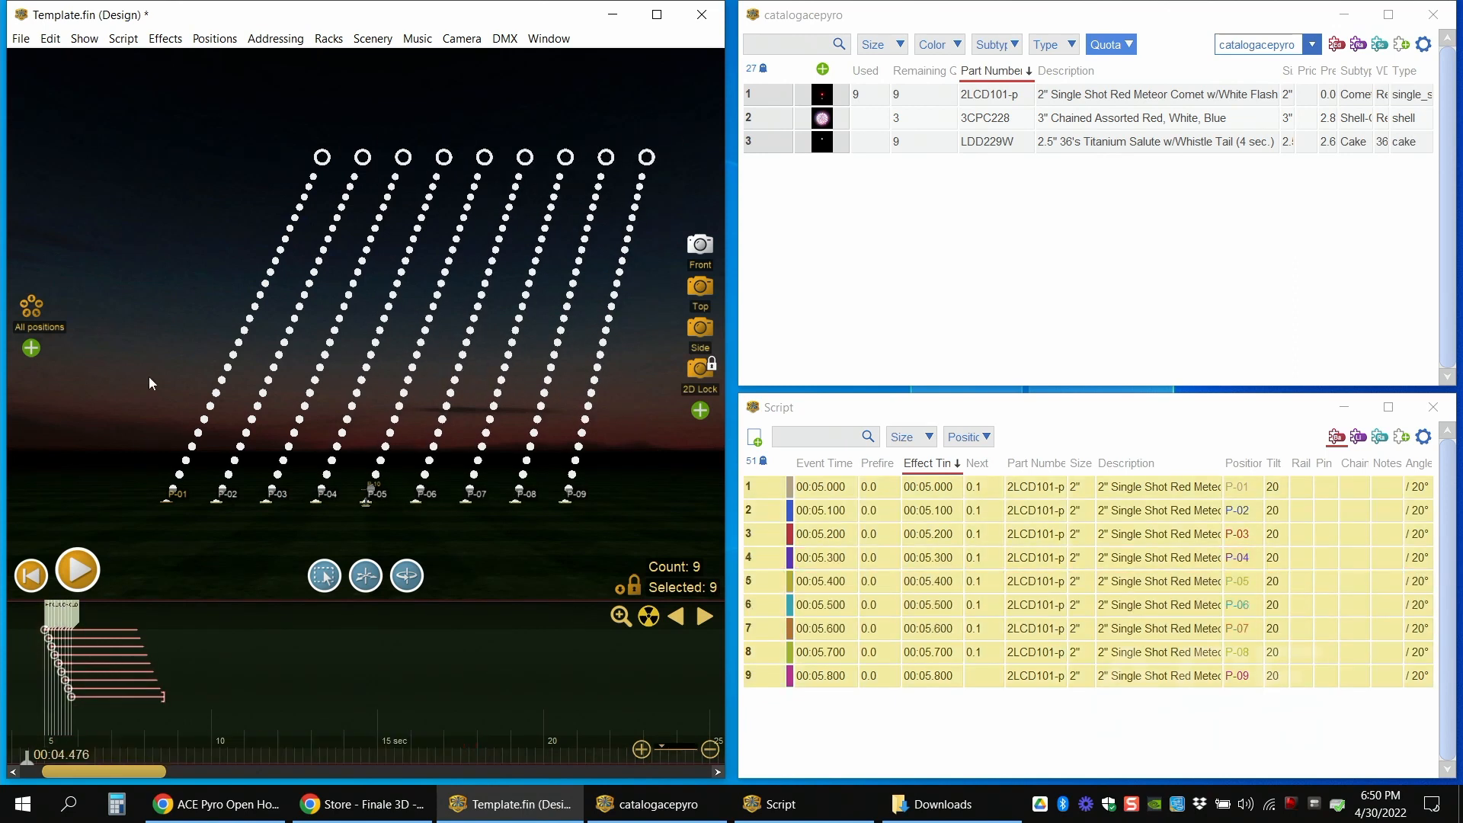
{"action": "left_click", "coordinate": [50, 38]}
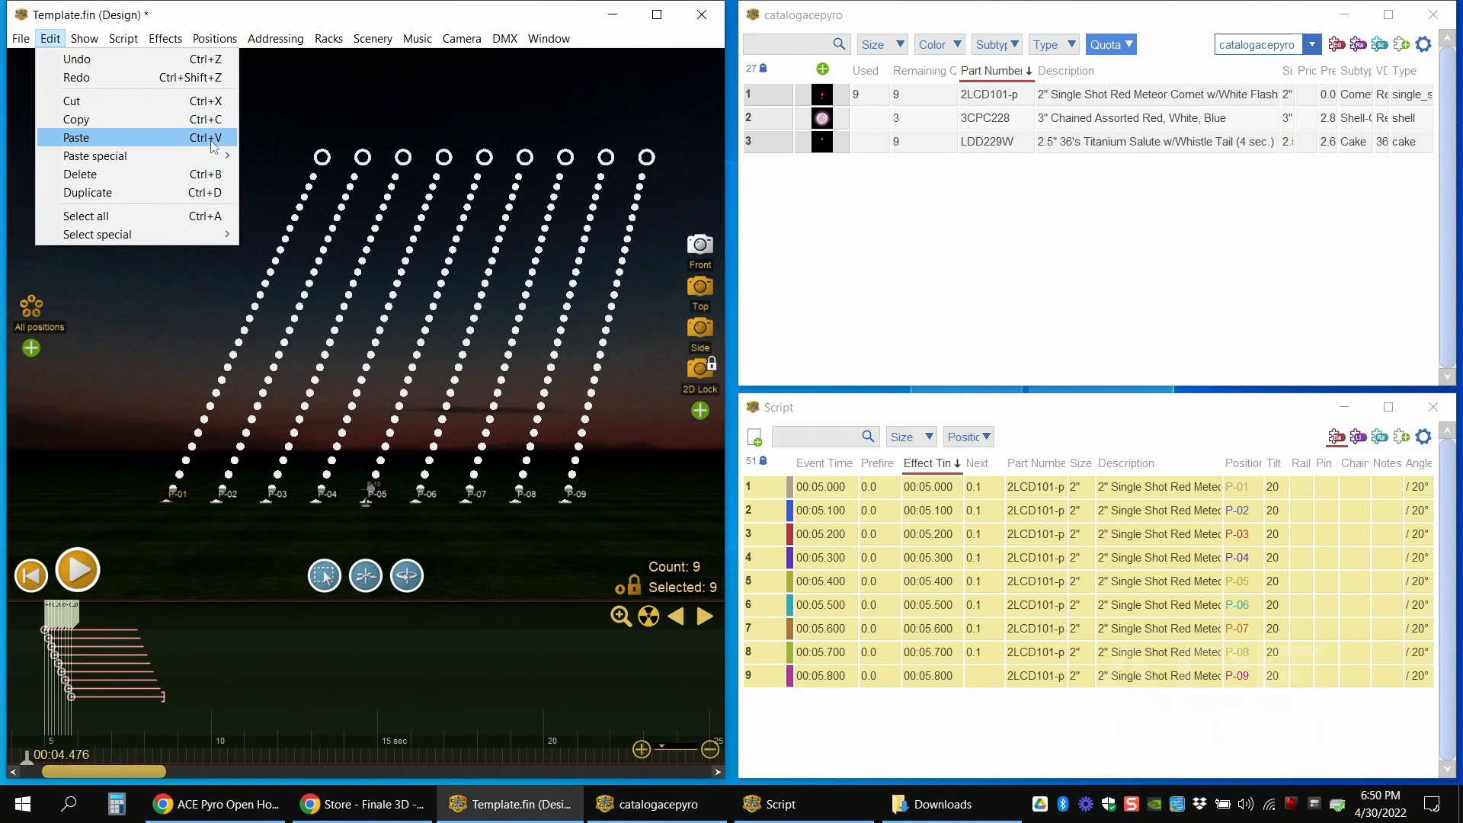
{"action": "left_click", "coordinate": [148, 119]}
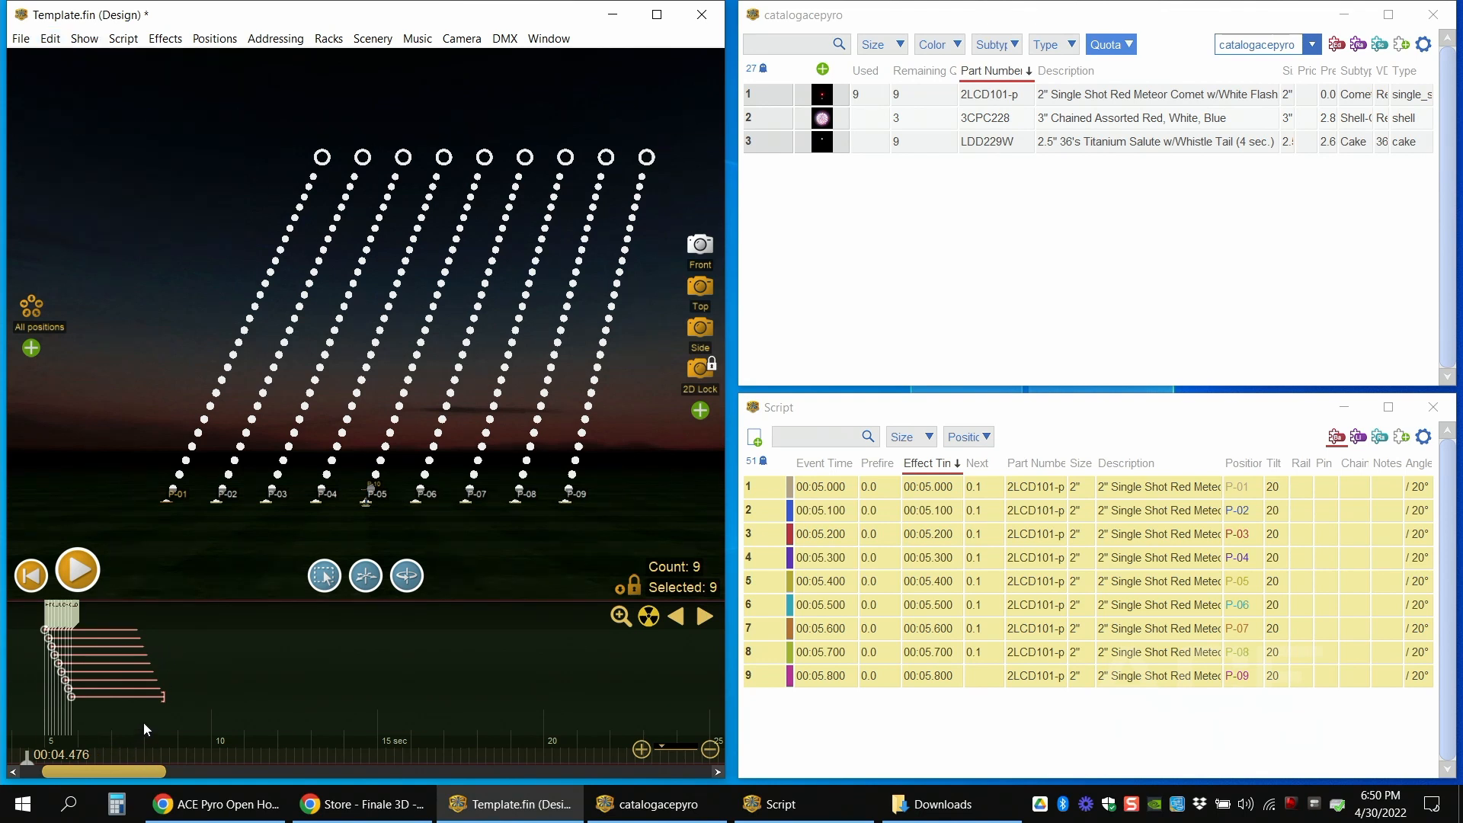
{"action": "left_click", "coordinate": [145, 743]}
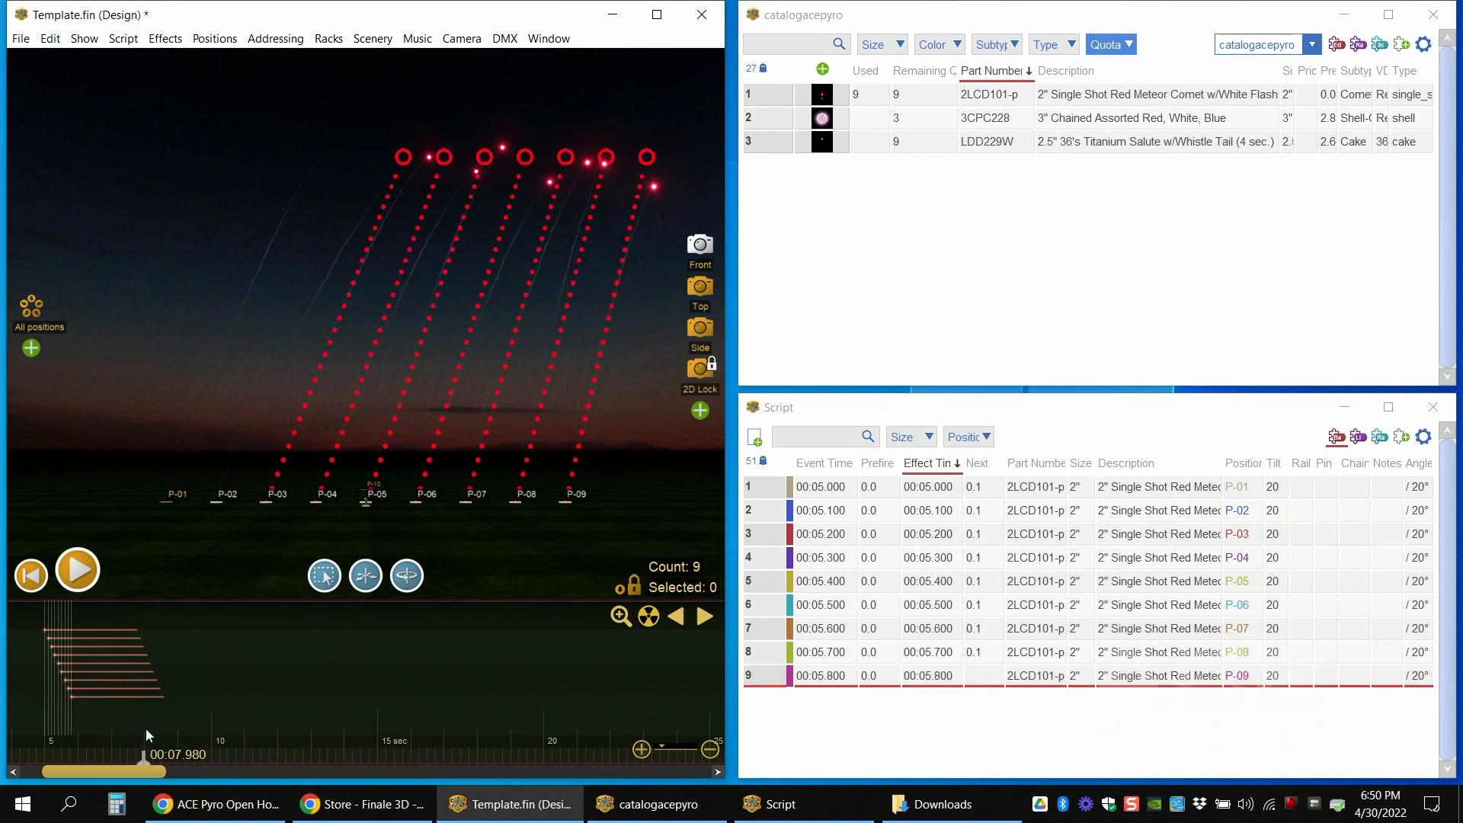
{"action": "key", "text": "ctrl+v"}
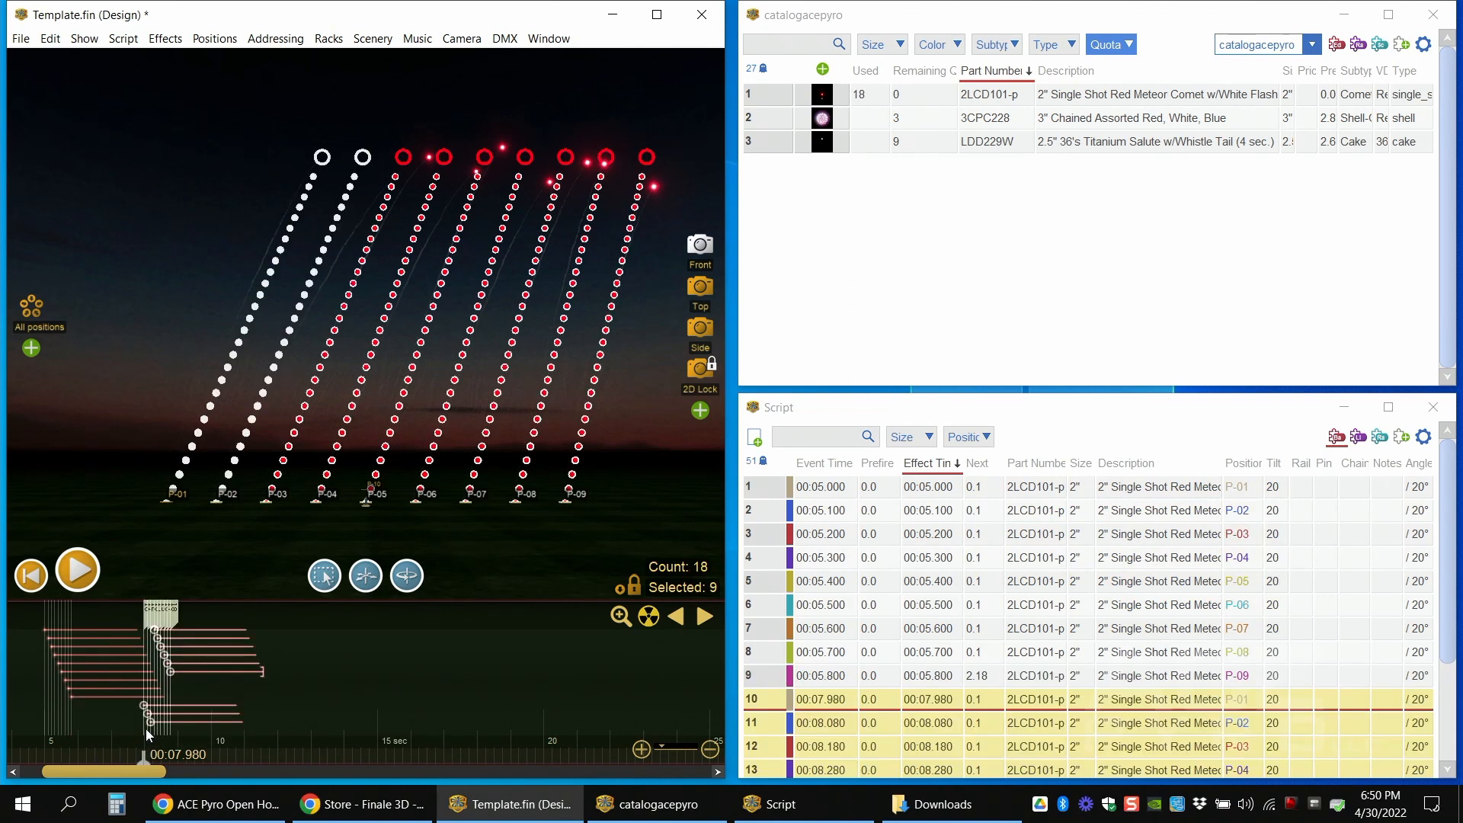
- Select the nine pasted comet events starting at 00:07.980 and mirror their angles
{"action": "left_click", "coordinate": [110, 721]}
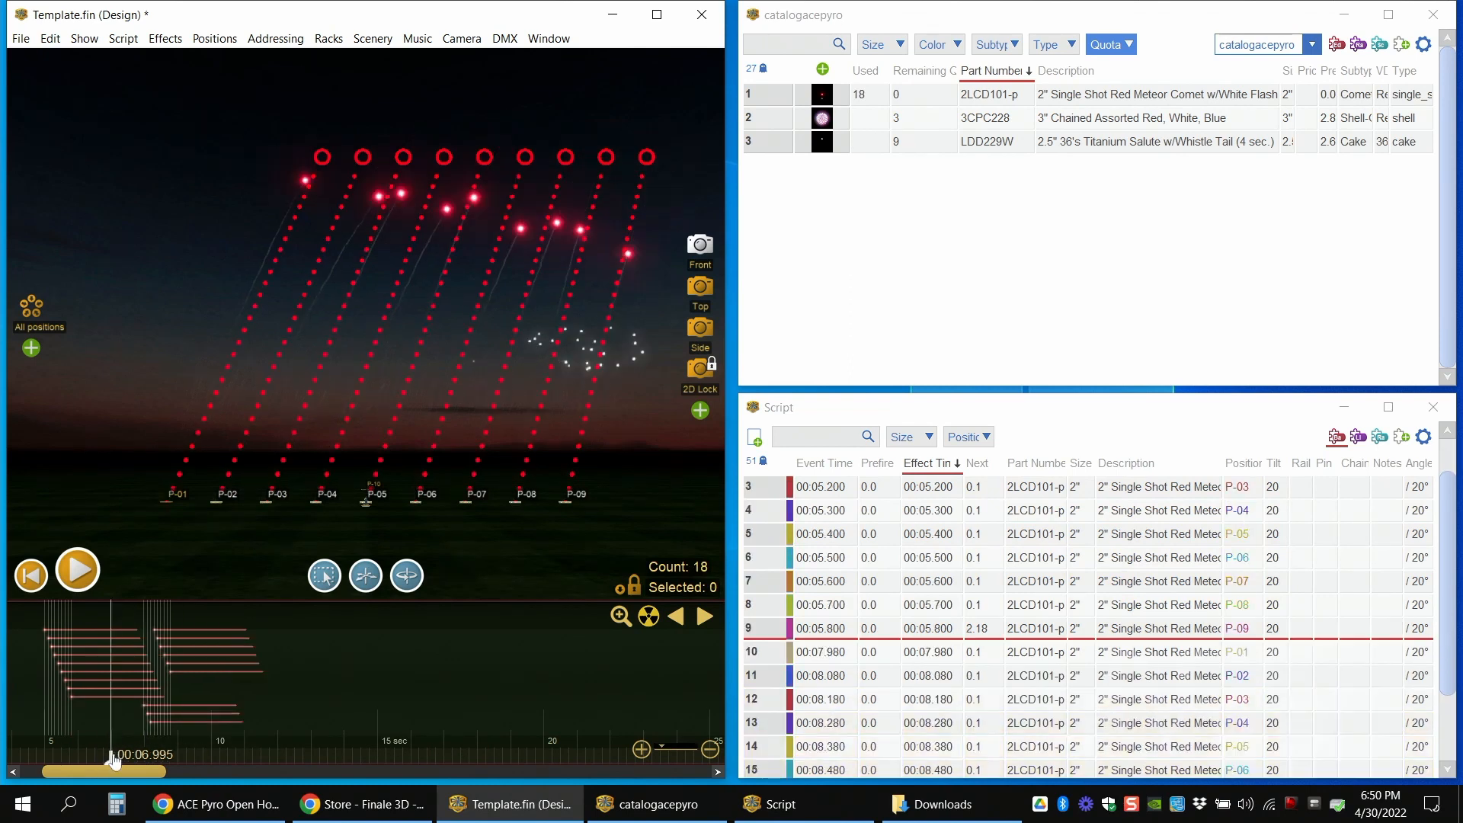
{"action": "left_click_drag", "start_coordinate": [143, 756], "coordinate": [183, 606]}
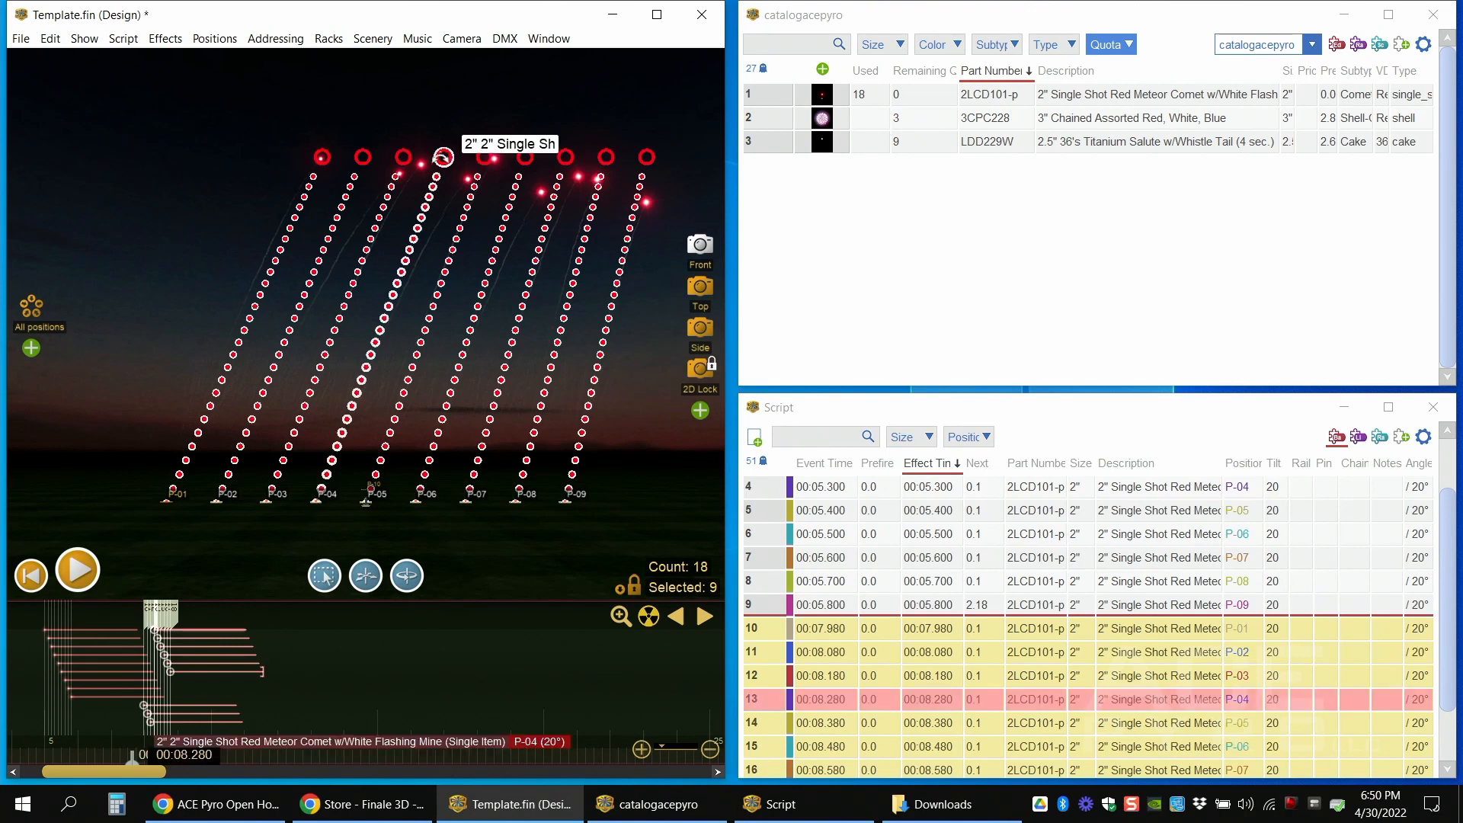
{"action": "left_click", "coordinate": [123, 38]}
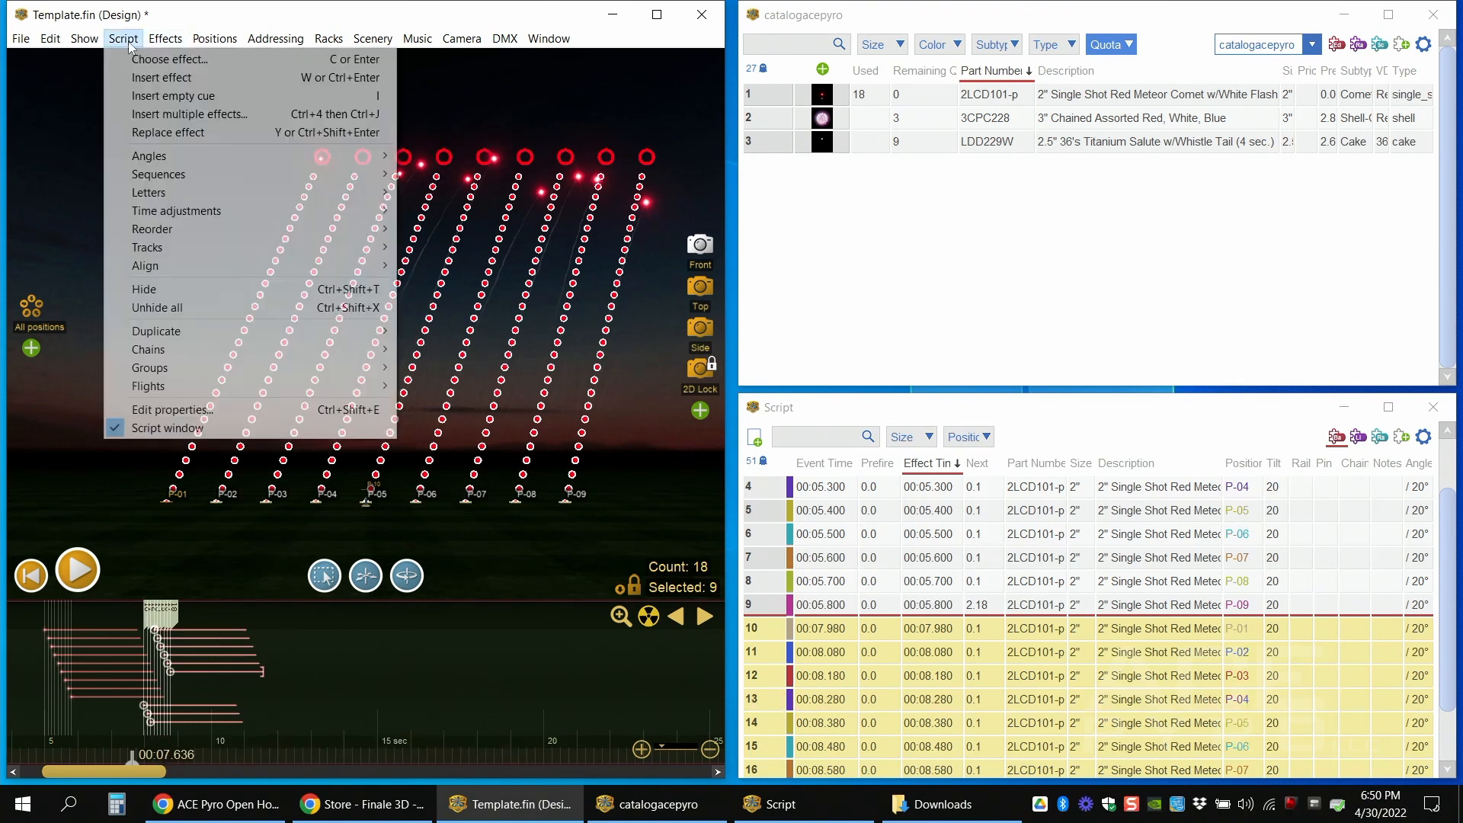
{"action": "mouse_move", "coordinate": [131, 157]}
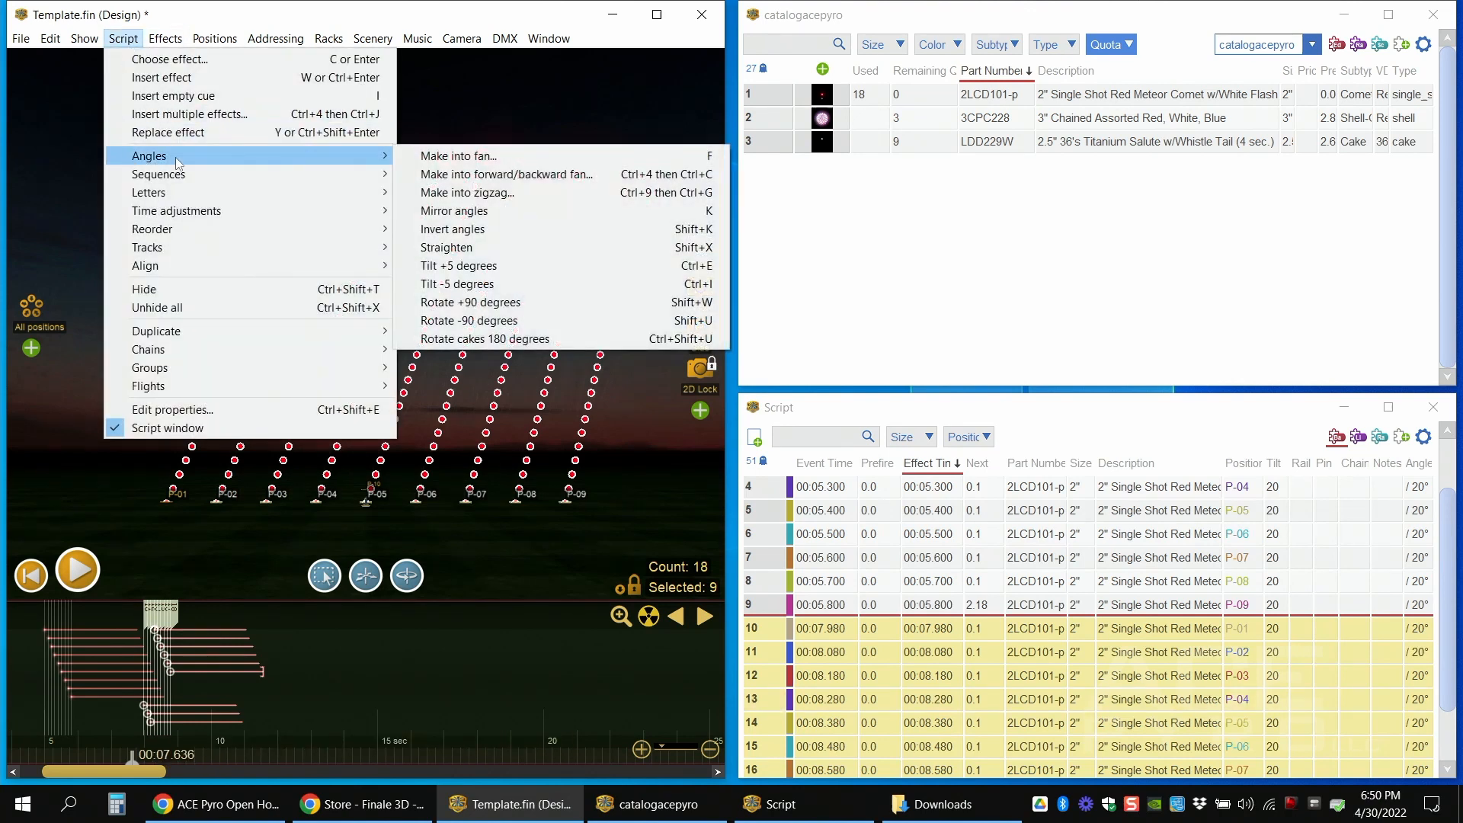
{"action": "left_click", "coordinate": [492, 212]}
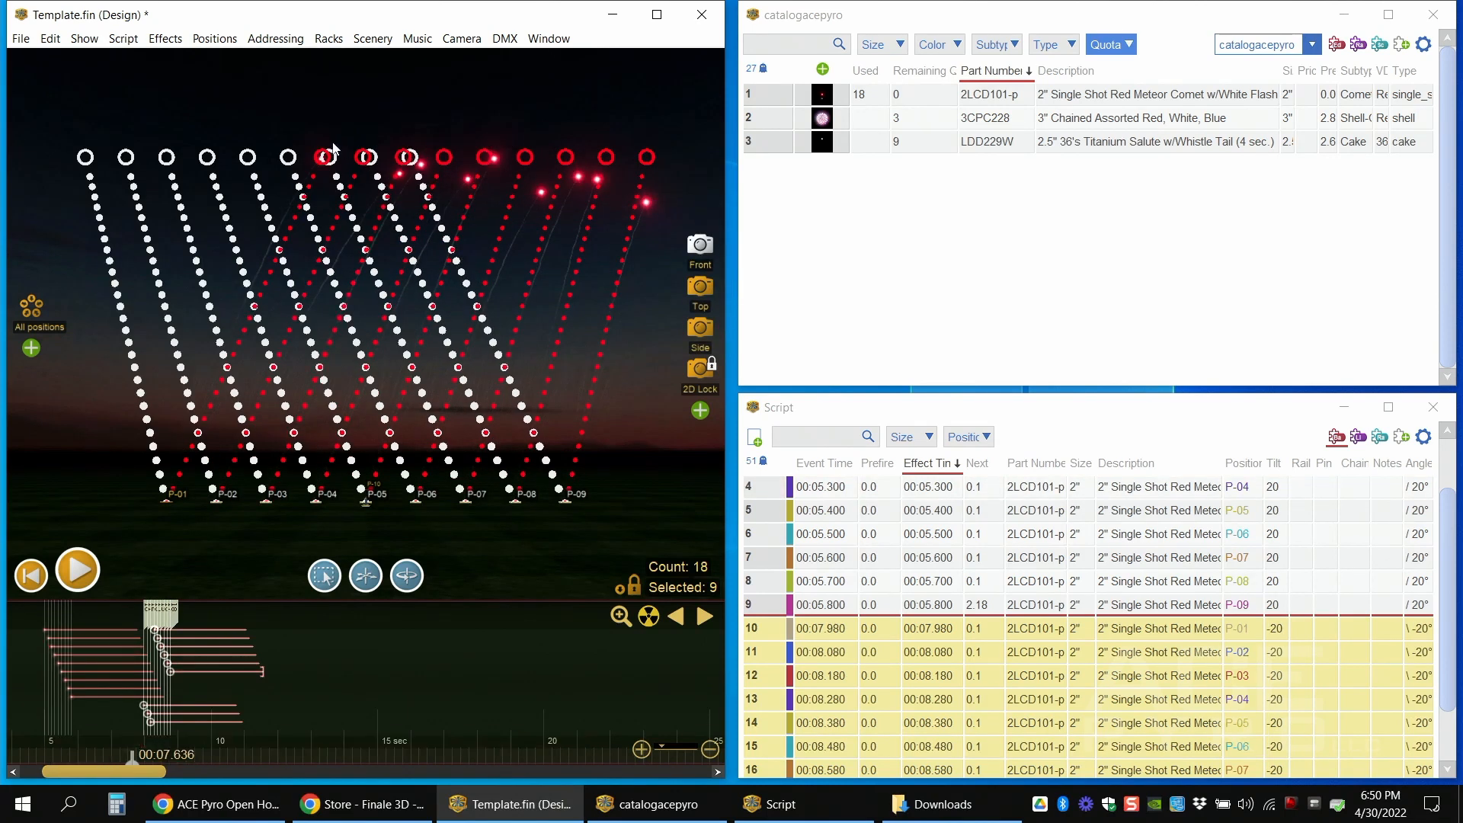
- Preview the mirrored comets up to about 8.5 seconds and reverse the order of the nine pasted events
{"action": "key", "text": "space"}
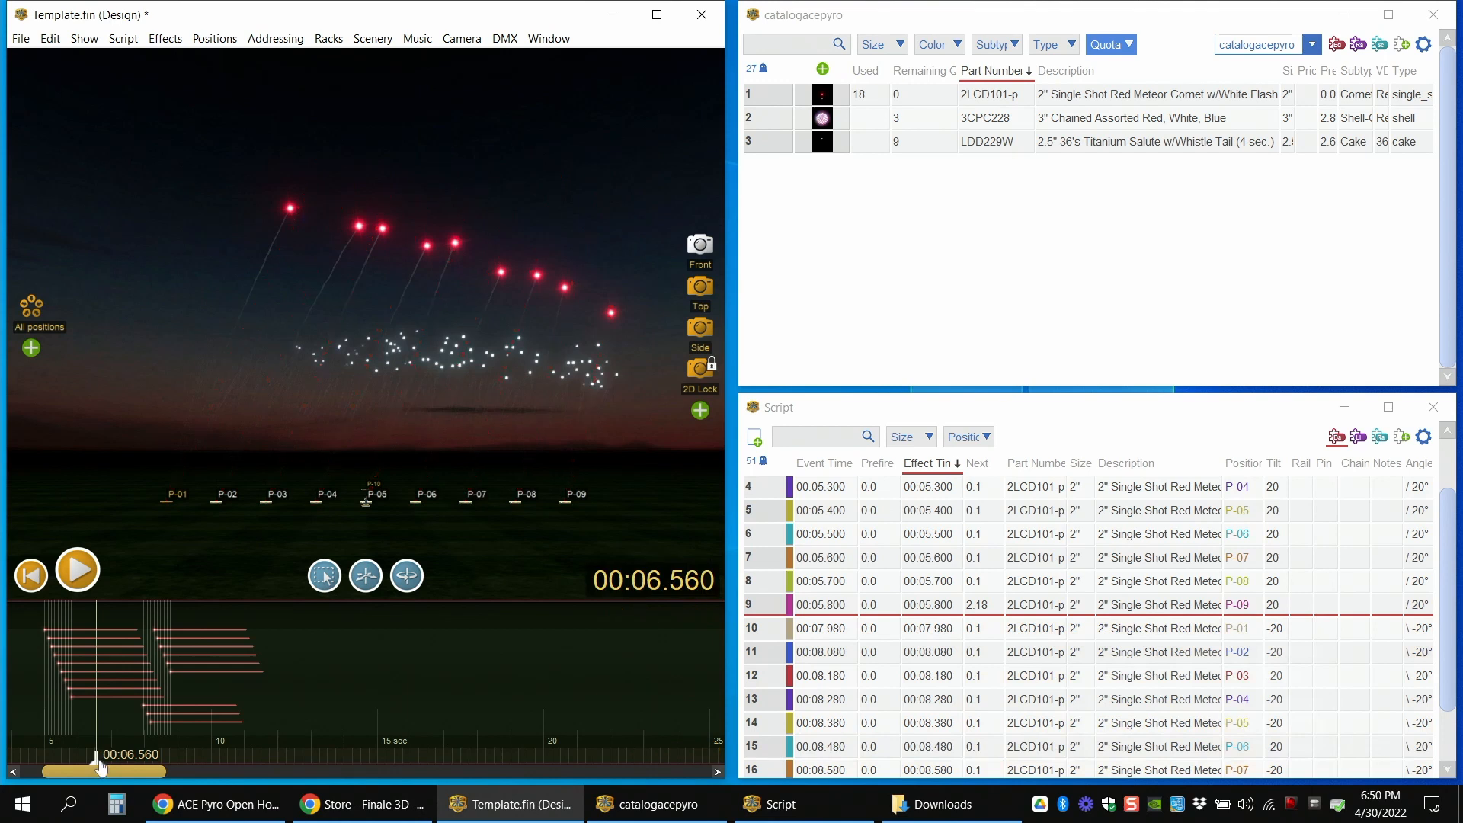
{"action": "left_click_drag", "start_coordinate": [164, 753], "coordinate": [252, 602]}
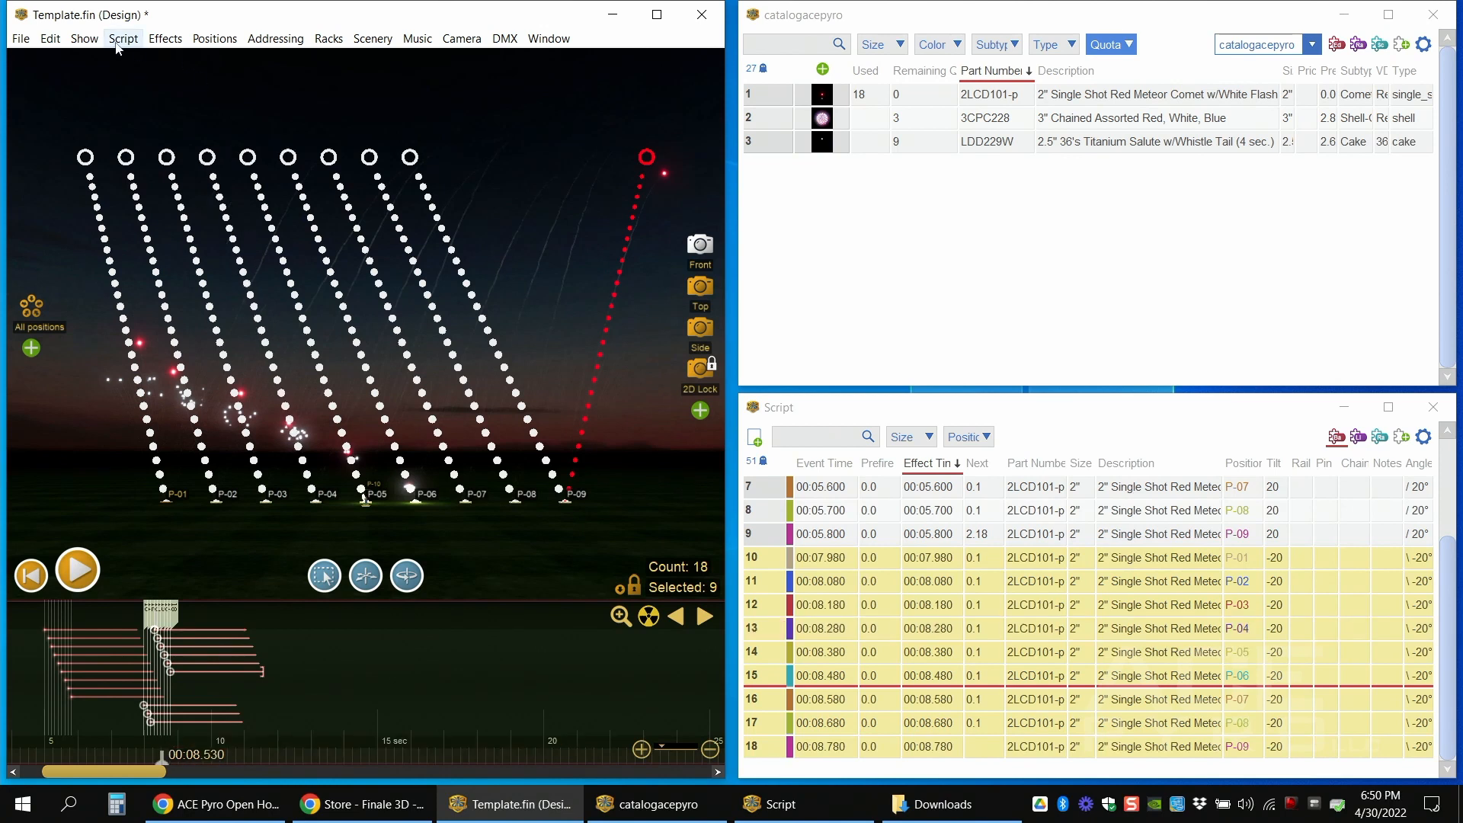
{"action": "left_click", "coordinate": [117, 44]}
{"action": "mouse_move", "coordinate": [145, 237]}
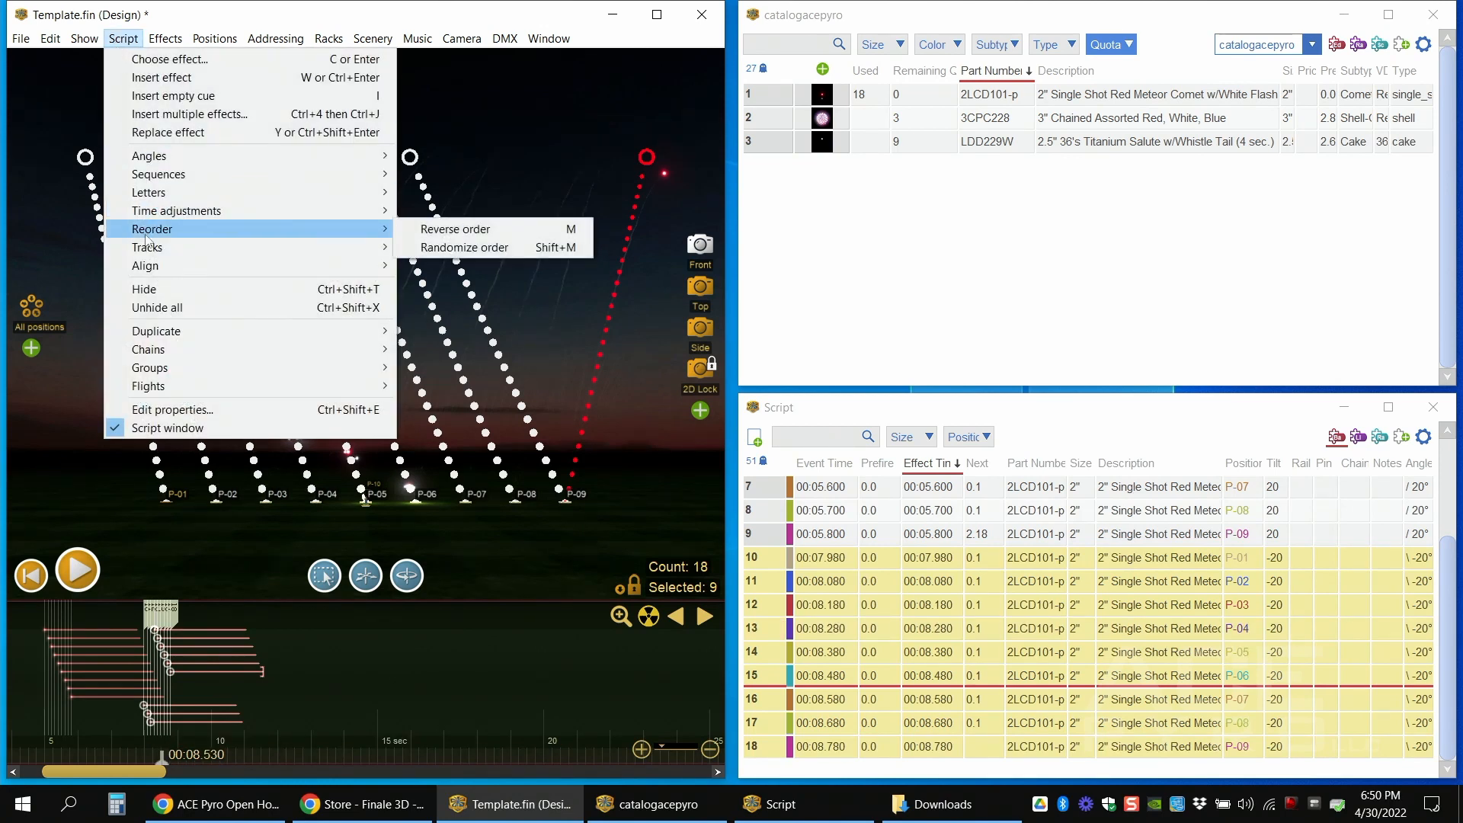
{"action": "left_click", "coordinate": [455, 229]}
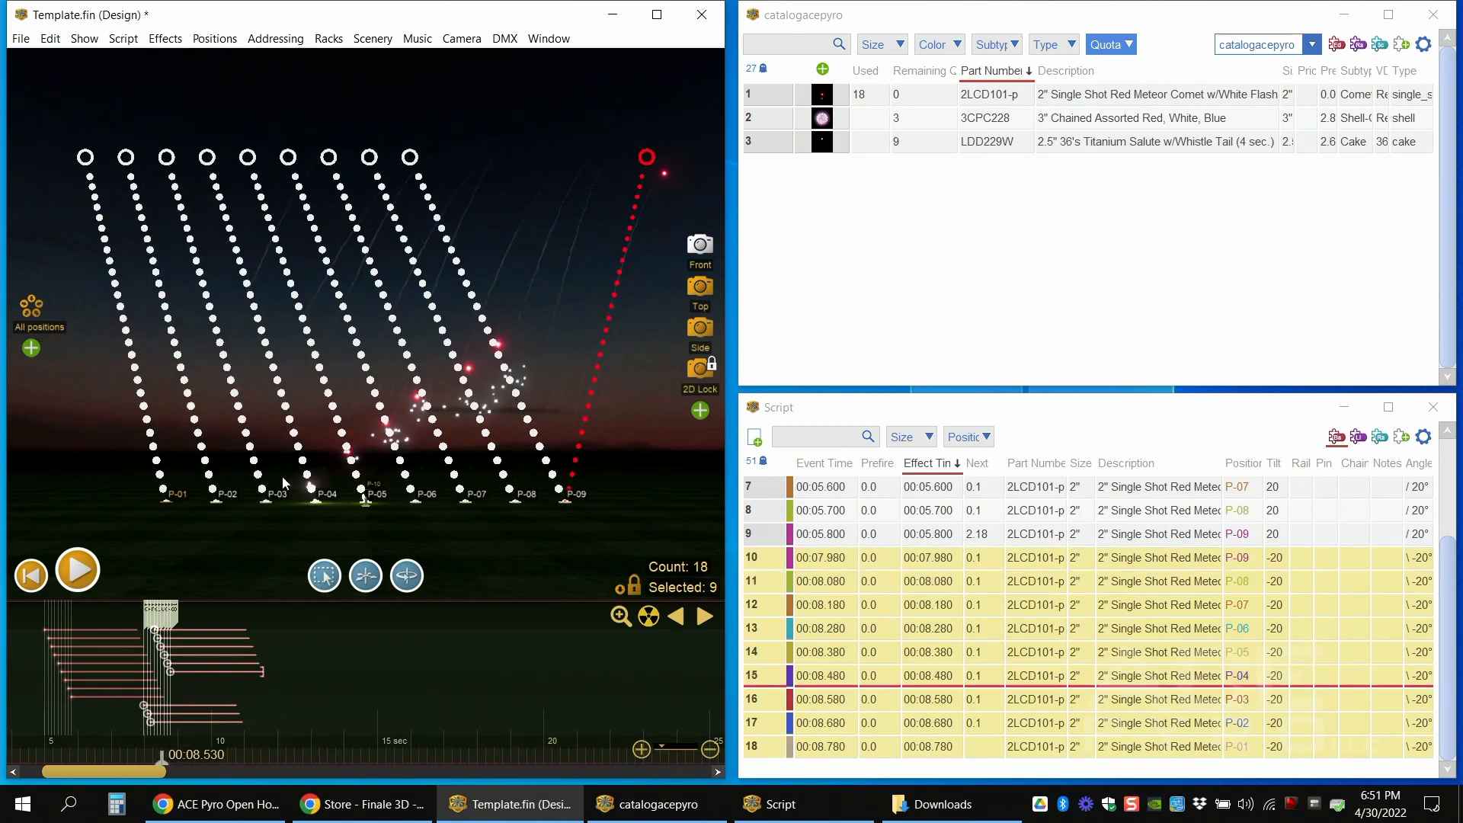
- Play and scrub the timeline between about 7 and 9.2 seconds to inspect the reversed comet sequence
{"action": "left_click", "coordinate": [128, 716]}
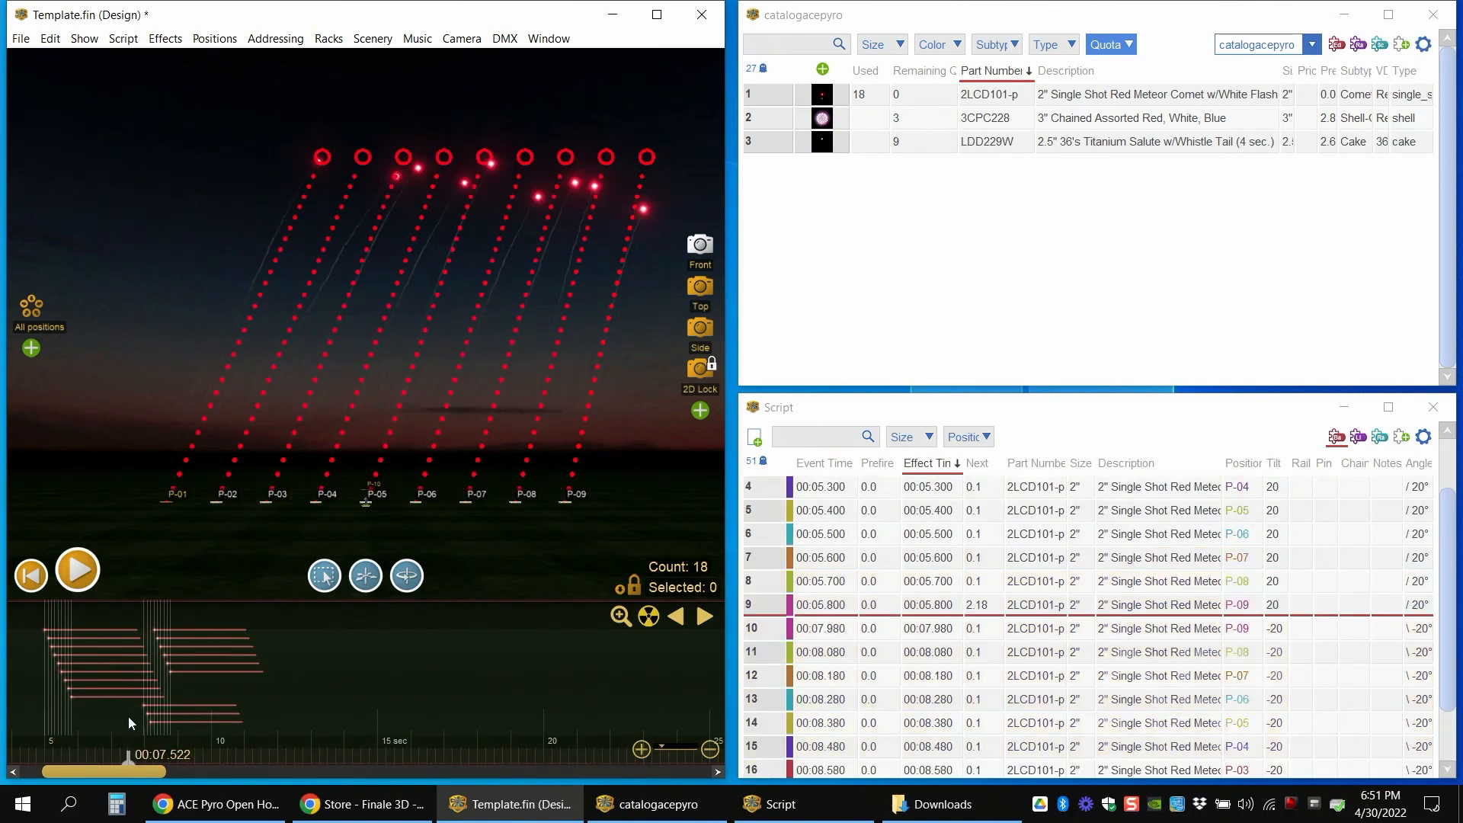
{"action": "left_click_drag", "start_coordinate": [121, 734], "coordinate": [186, 762]}
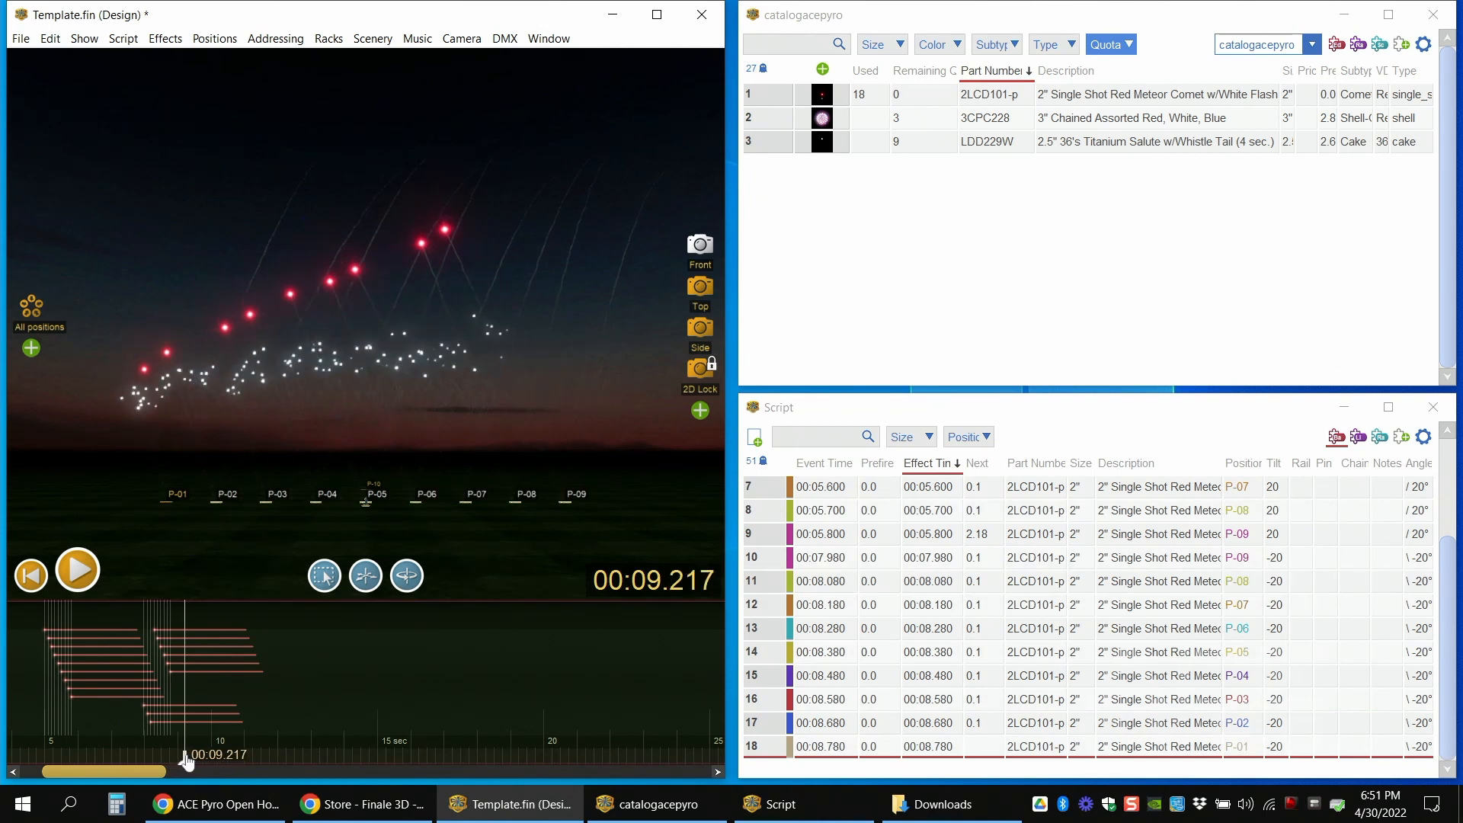
{"action": "left_click", "coordinate": [125, 733]}
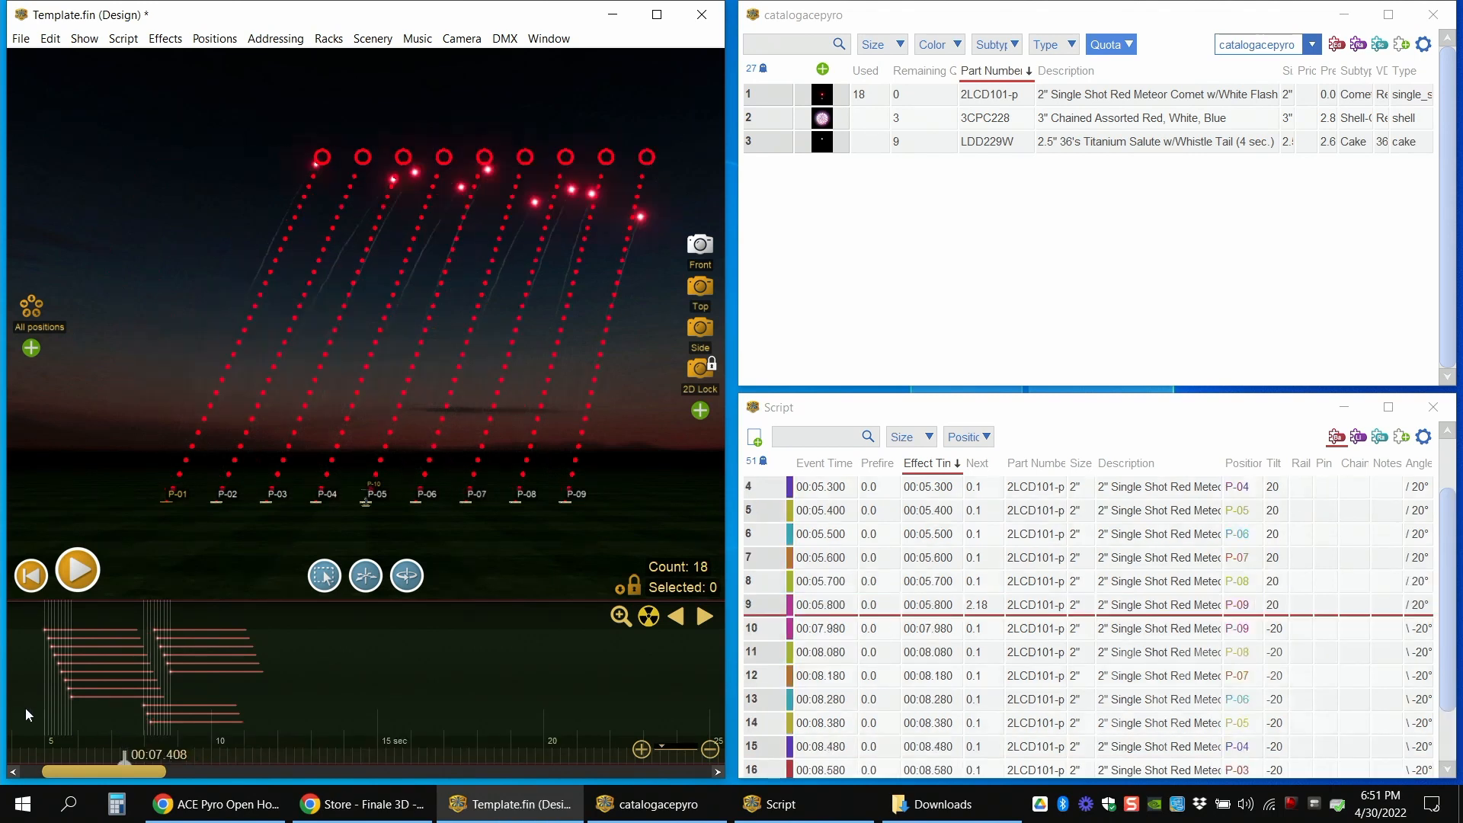
{"action": "left_click_drag", "start_coordinate": [111, 614], "coordinate": [202, 739]}
{"action": "left_click", "coordinate": [108, 719]}
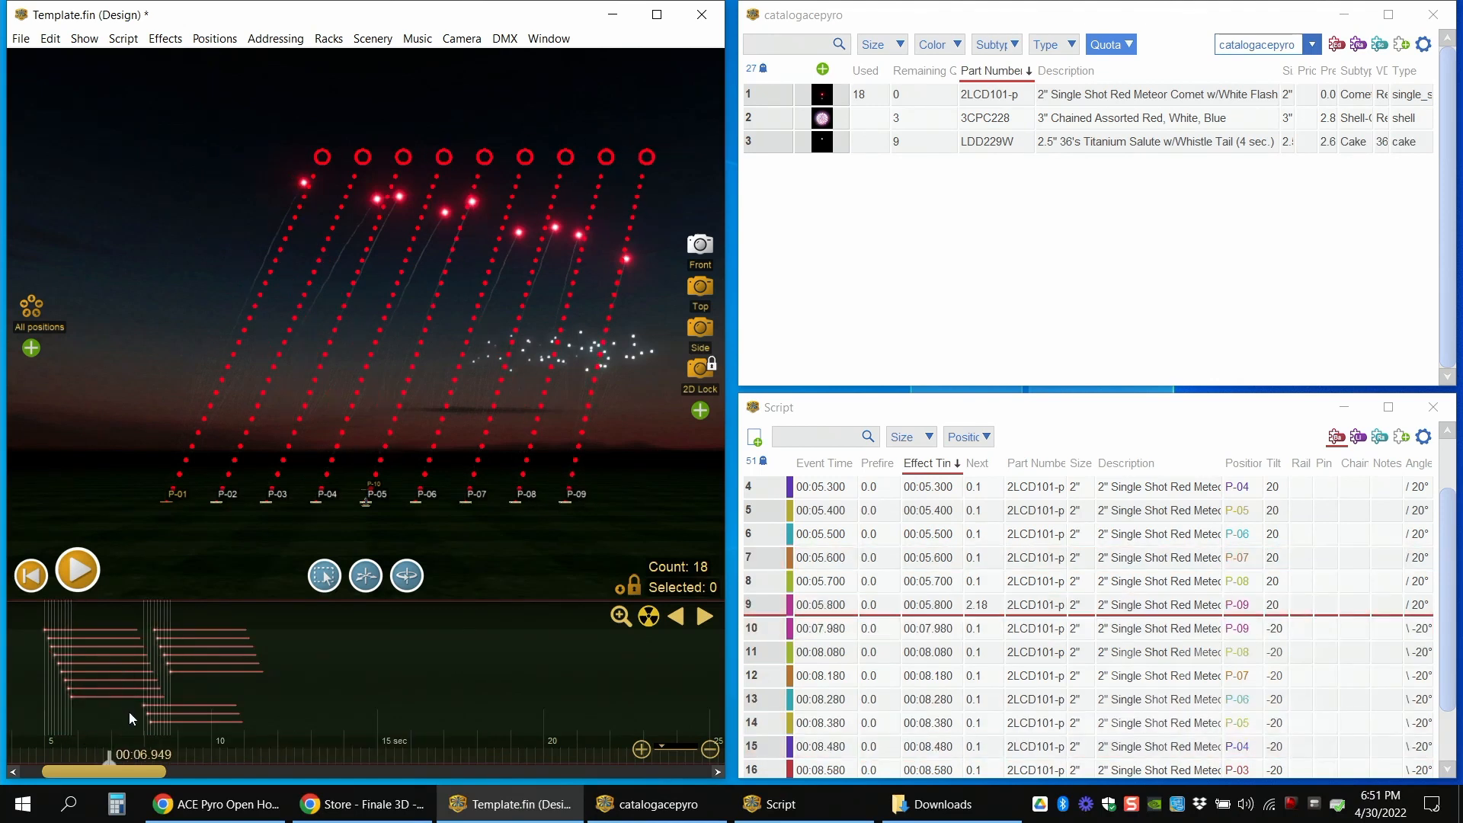
- Shift the nine pasted comets to start at 00:06.537, and spread all 18 comet events evenly with a time interval of 0.1
{"action": "left_click_drag", "start_coordinate": [129, 713], "coordinate": [107, 626]}
{"action": "scroll", "coordinate": [65, 678], "scroll_direction": "up", "scroll_amount": 1}
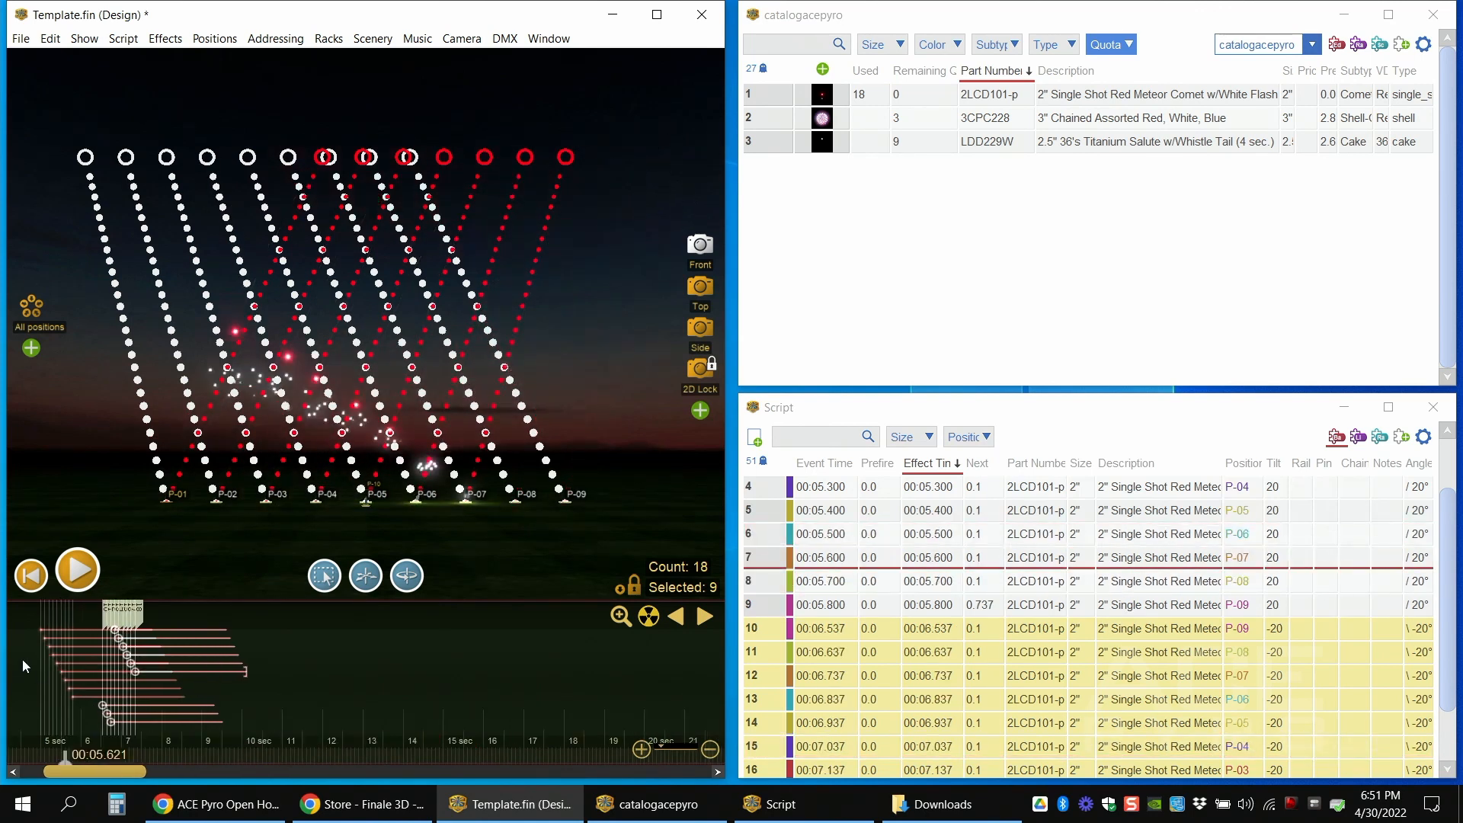
{"action": "left_click_drag", "start_coordinate": [27, 663], "coordinate": [189, 608]}
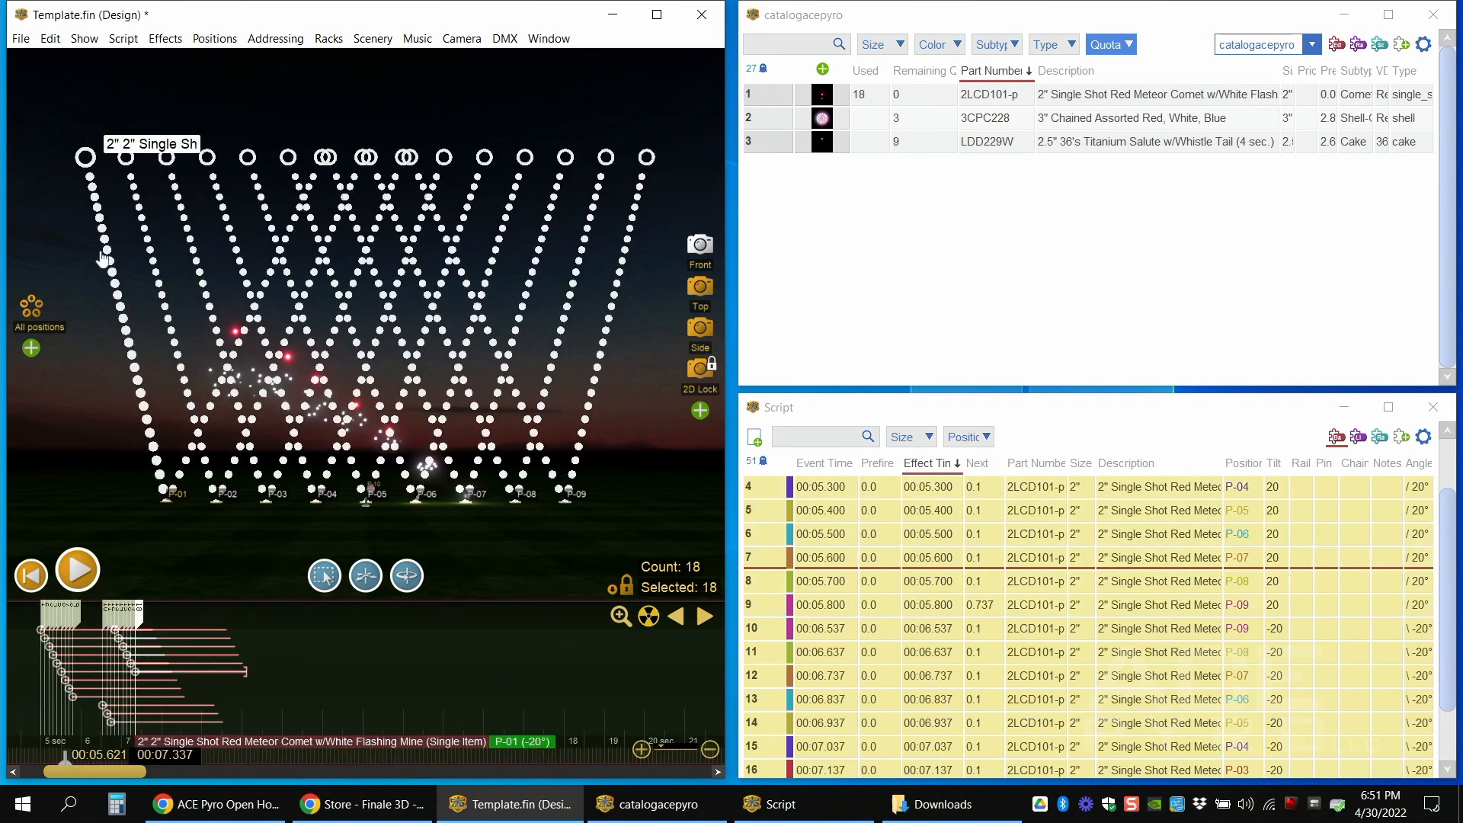
{"action": "left_click", "coordinate": [126, 39]}
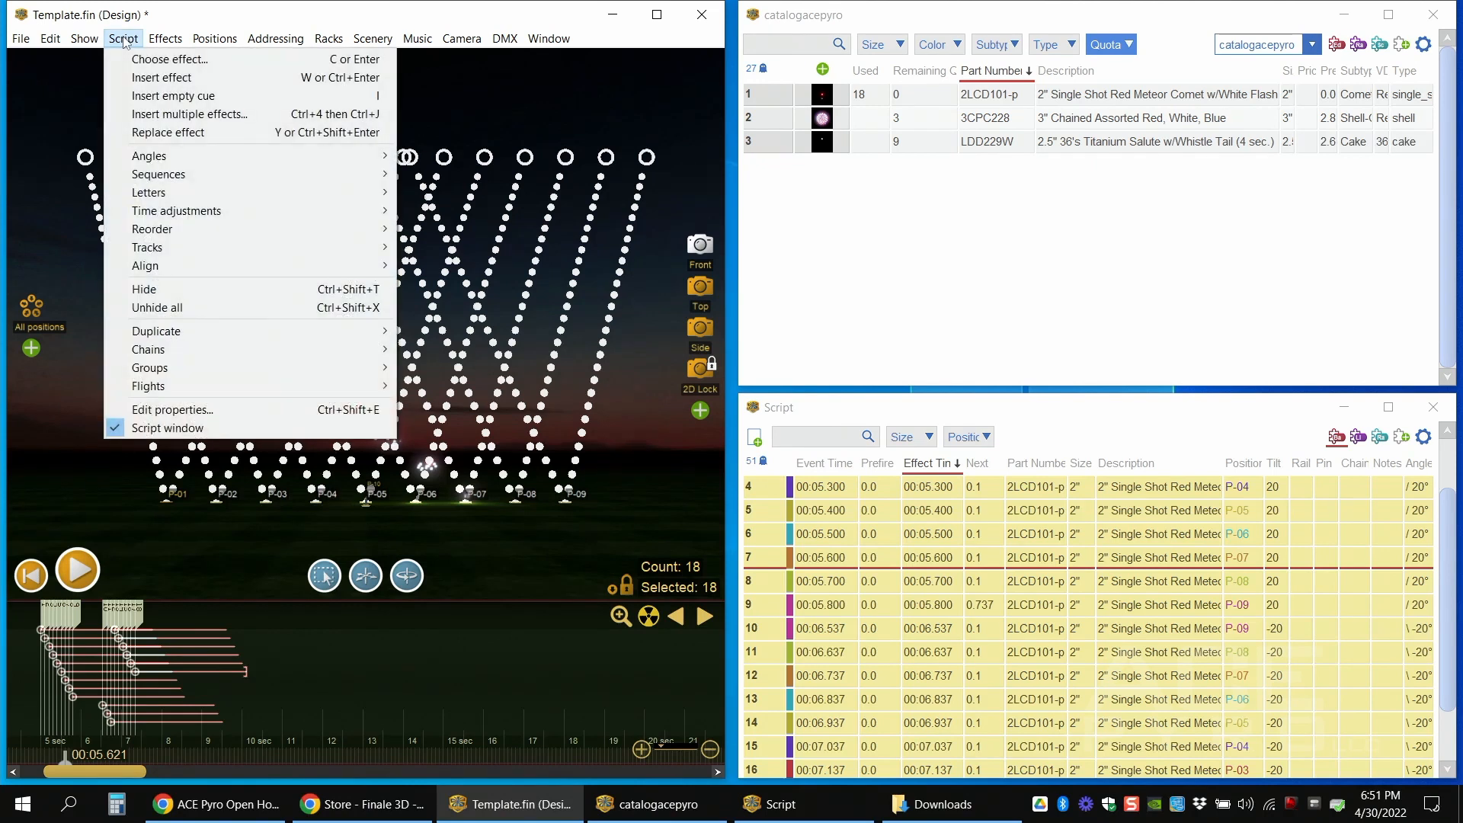
{"action": "mouse_move", "coordinate": [150, 185]}
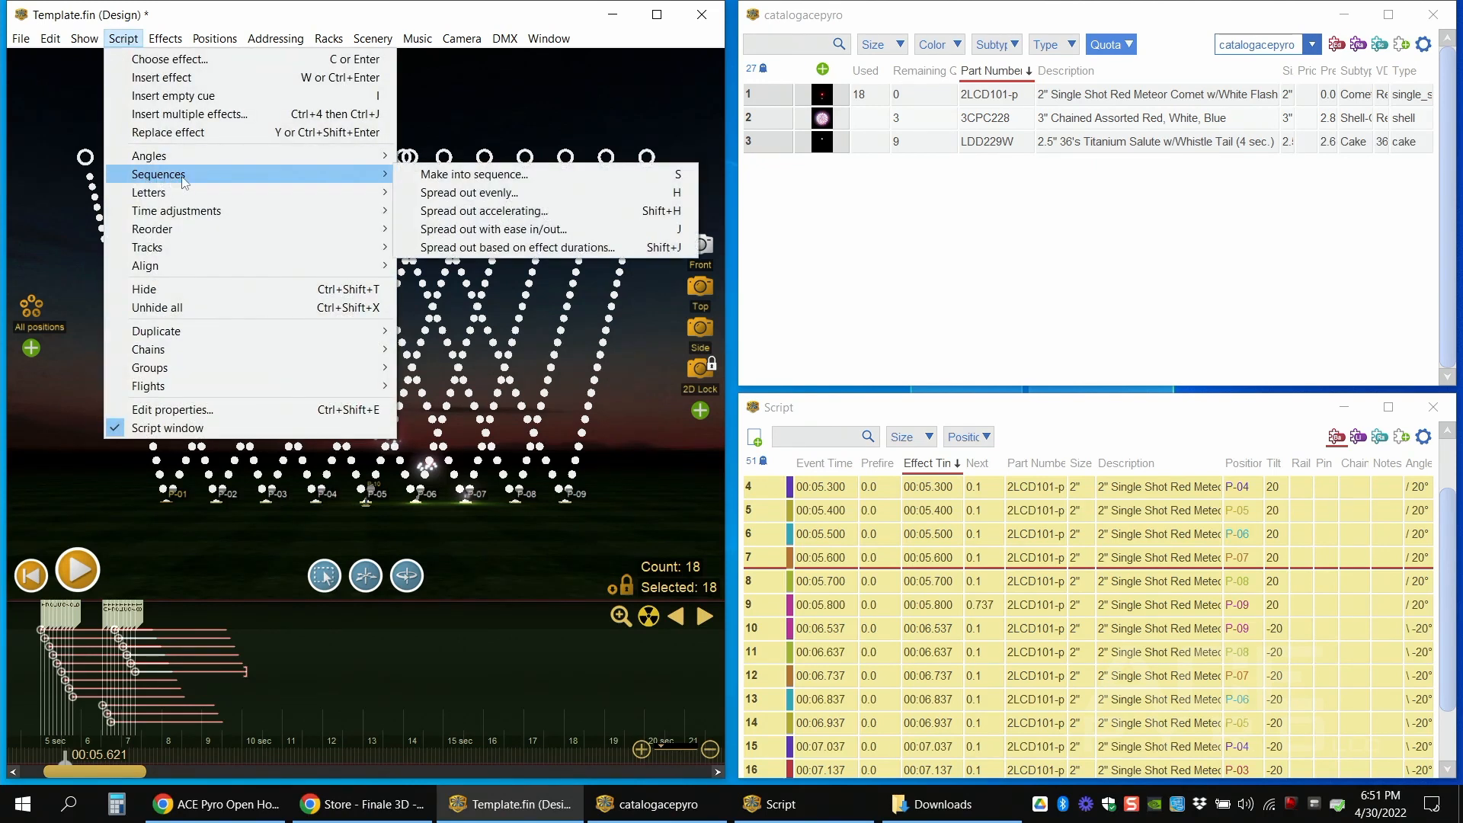
{"action": "left_click", "coordinate": [559, 197]}
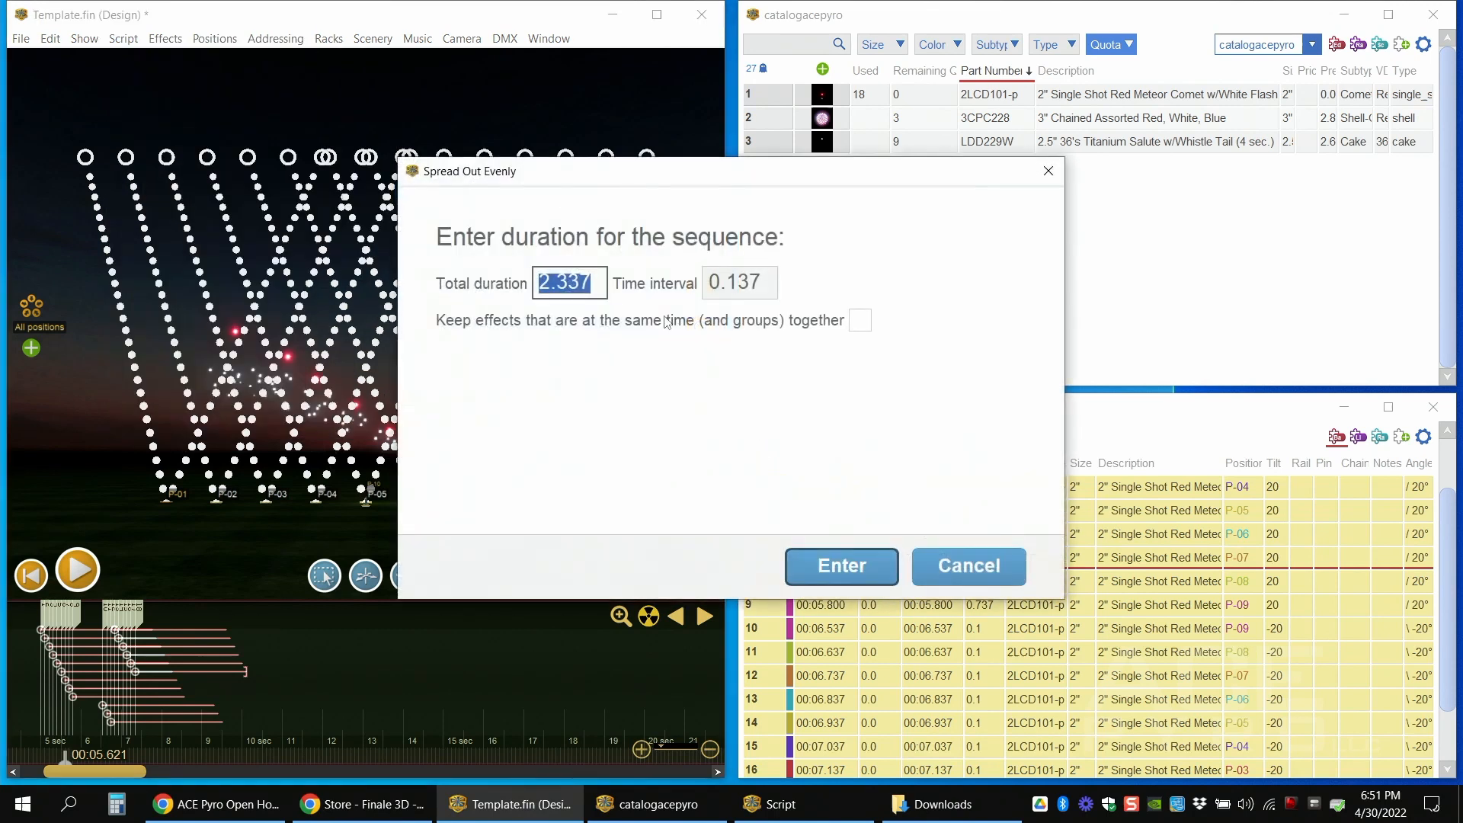
{"action": "left_click", "coordinate": [749, 282]}
{"action": "type", "text": ".1"}
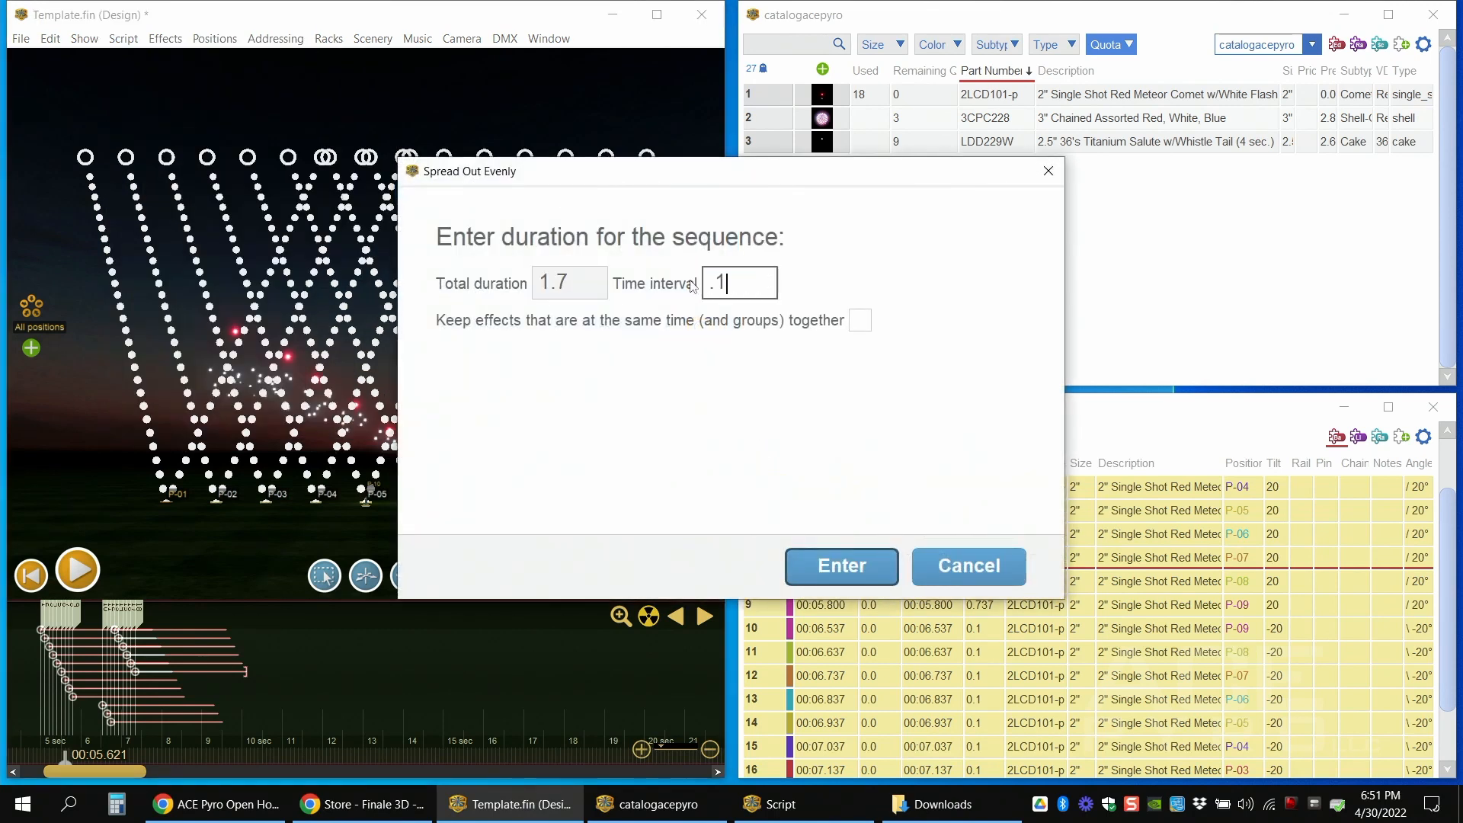
{"action": "left_click", "coordinate": [843, 568]}
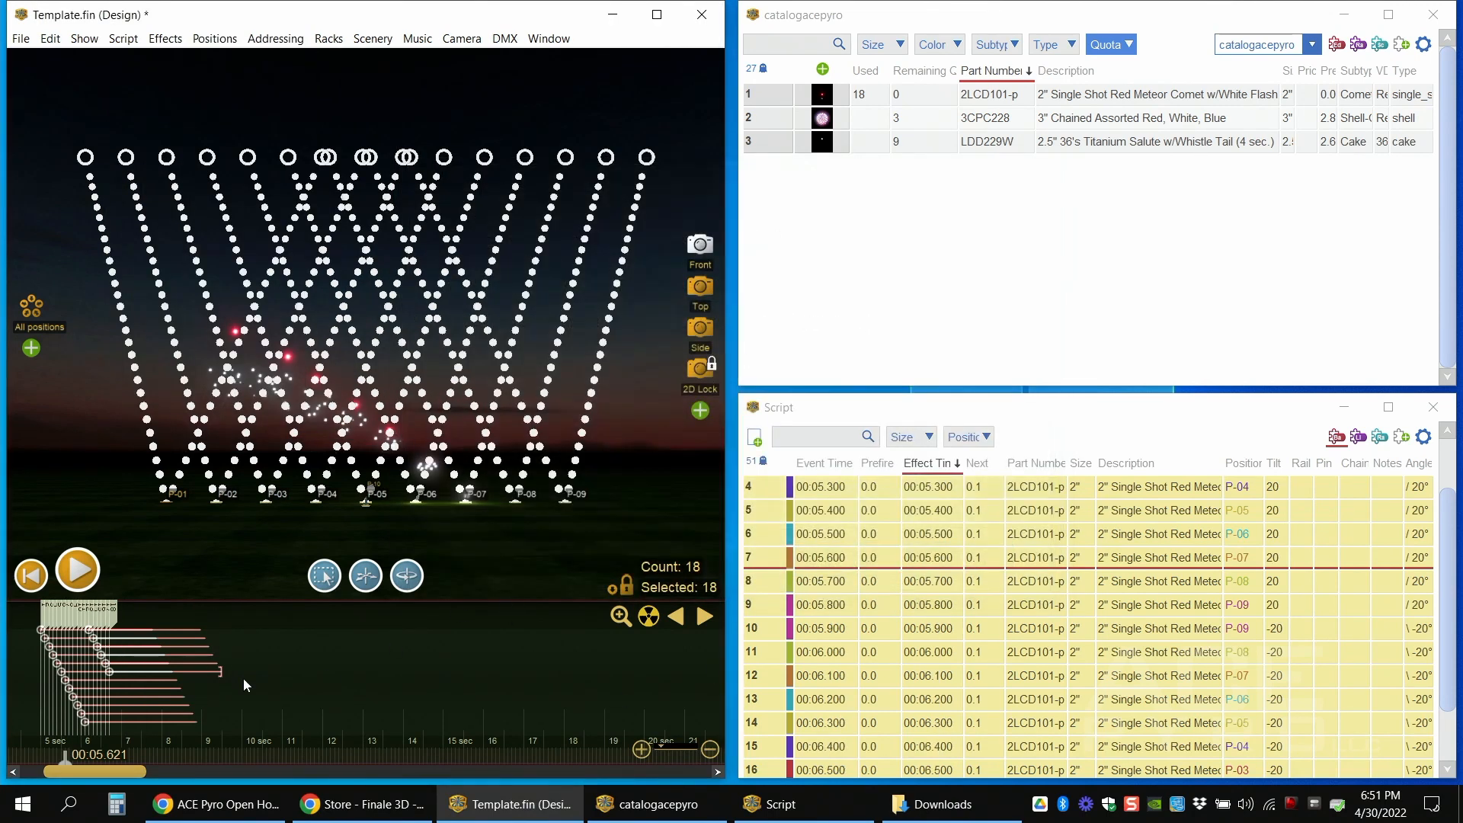
- Play the evenly spaced comet sequence from about 4.7 seconds and inspect its first ten events on the timeline
{"action": "scroll", "coordinate": [19, 675], "scroll_direction": "up", "scroll_amount": 6}
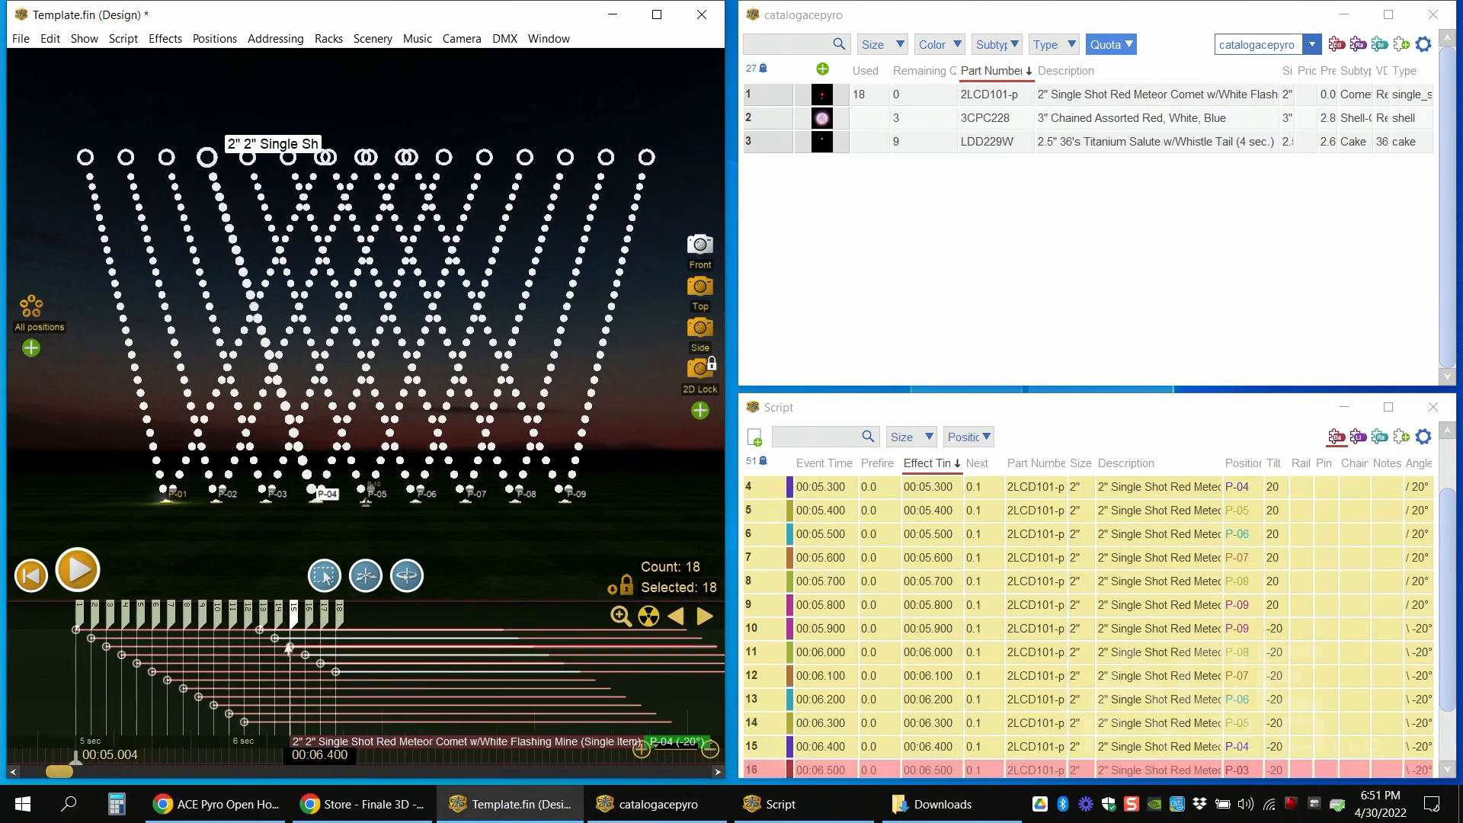
{"action": "scroll", "coordinate": [167, 679], "scroll_direction": "down", "scroll_amount": 3}
{"action": "left_click", "coordinate": [48, 673]}
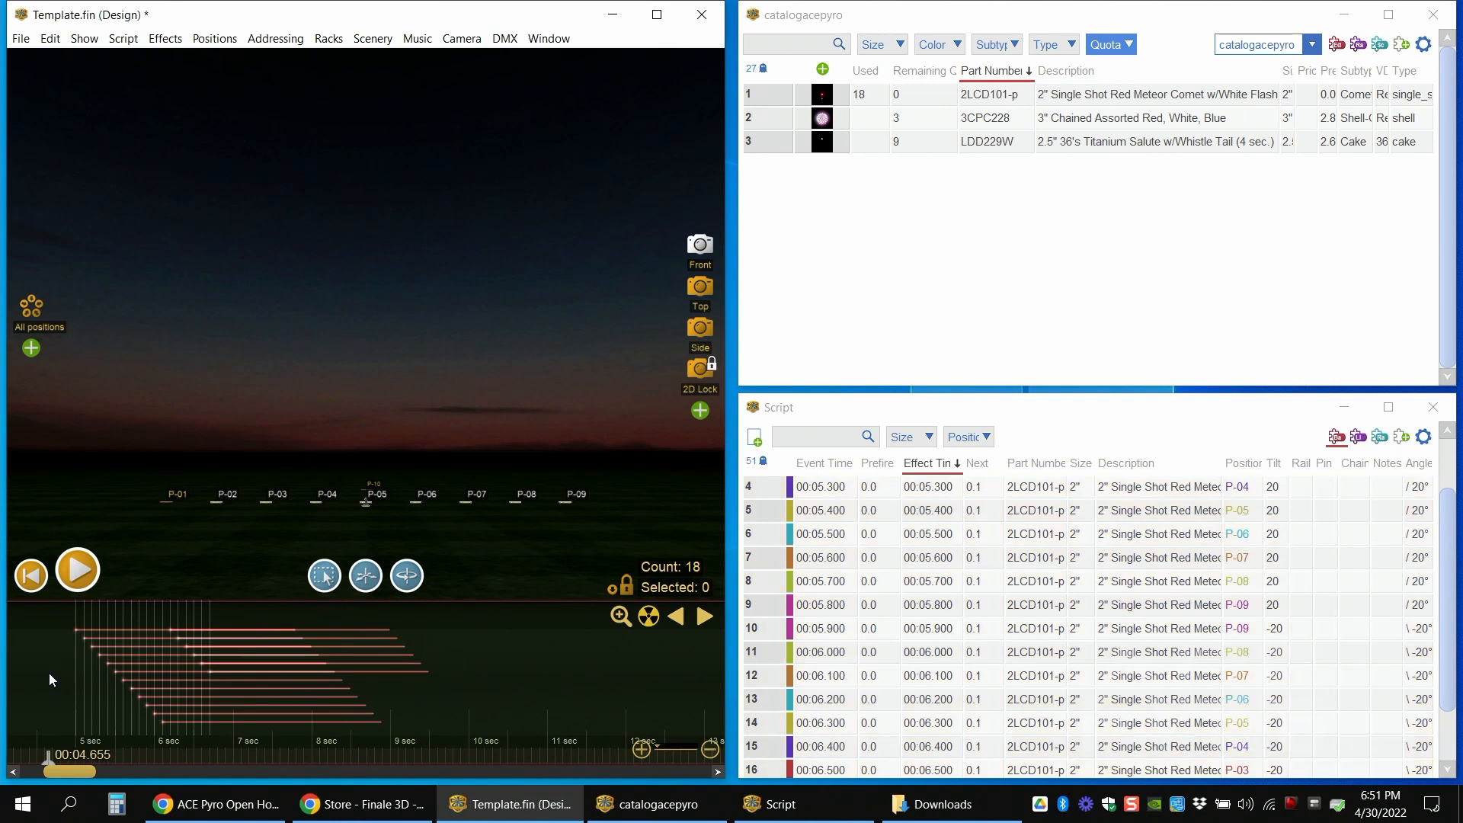
{"action": "key", "text": "space"}
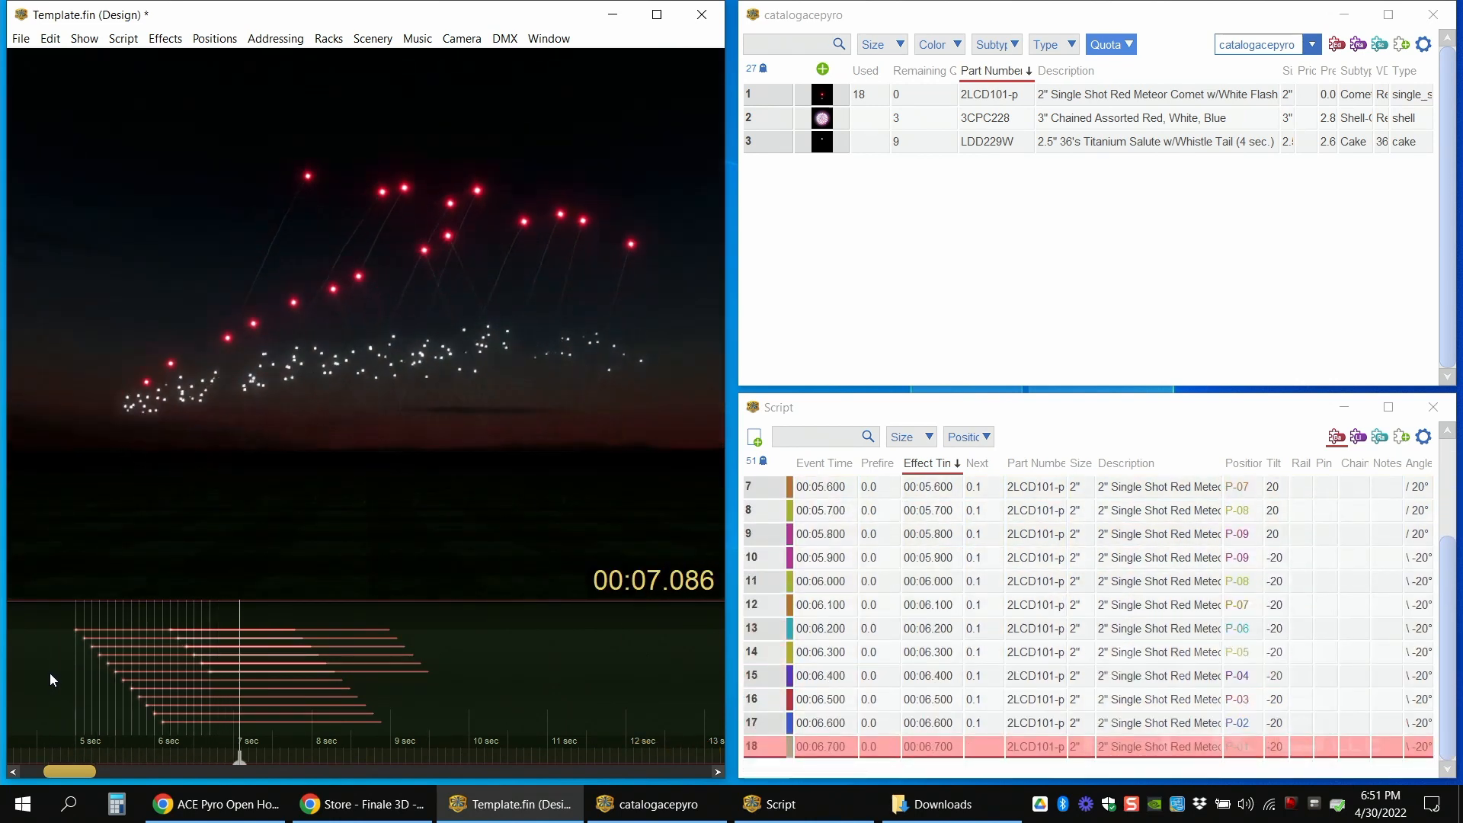
{"action": "left_click", "coordinate": [62, 670]}
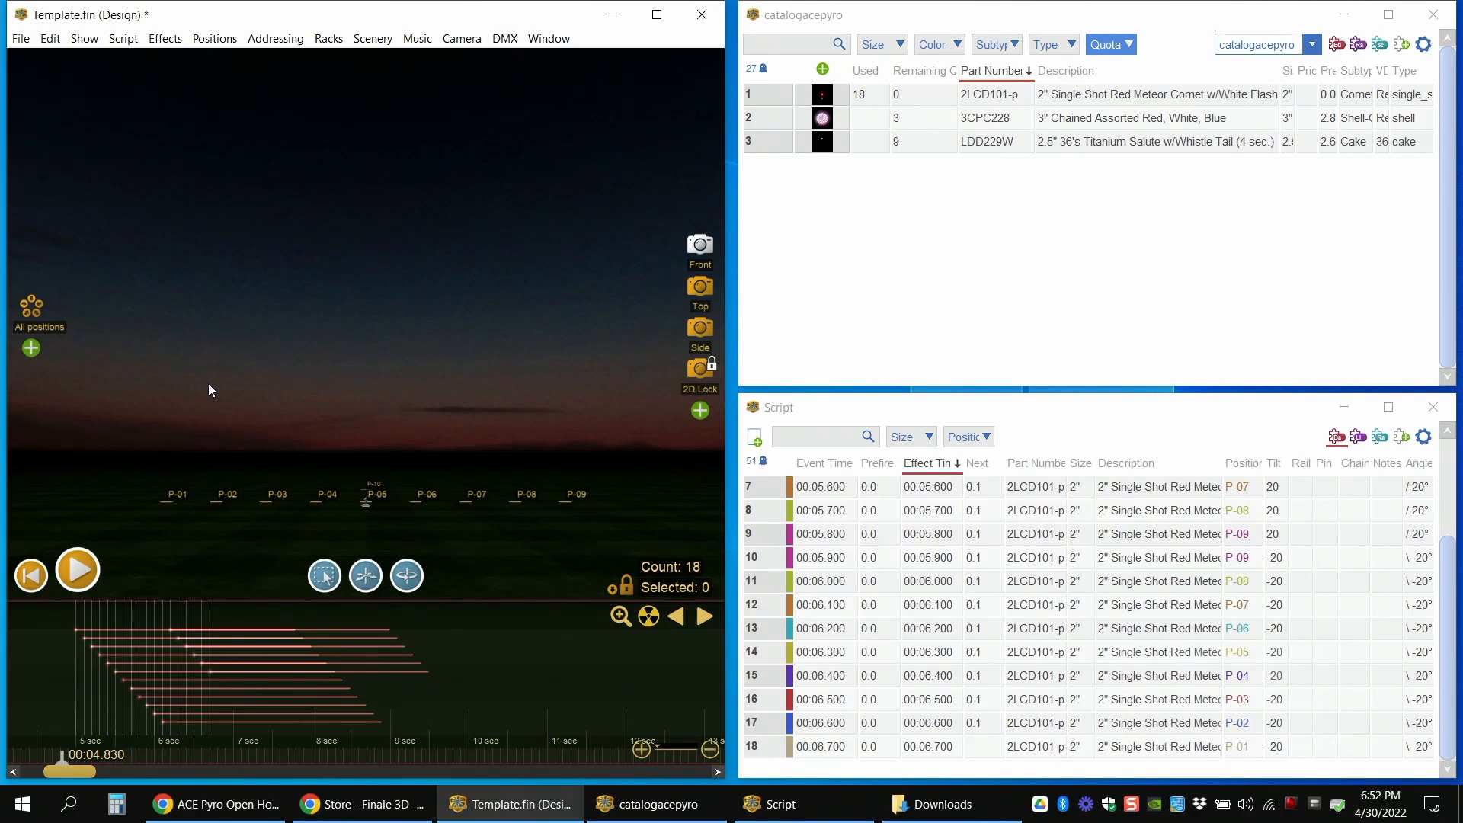
{"action": "left_click_drag", "start_coordinate": [292, 759], "coordinate": [280, 755]}
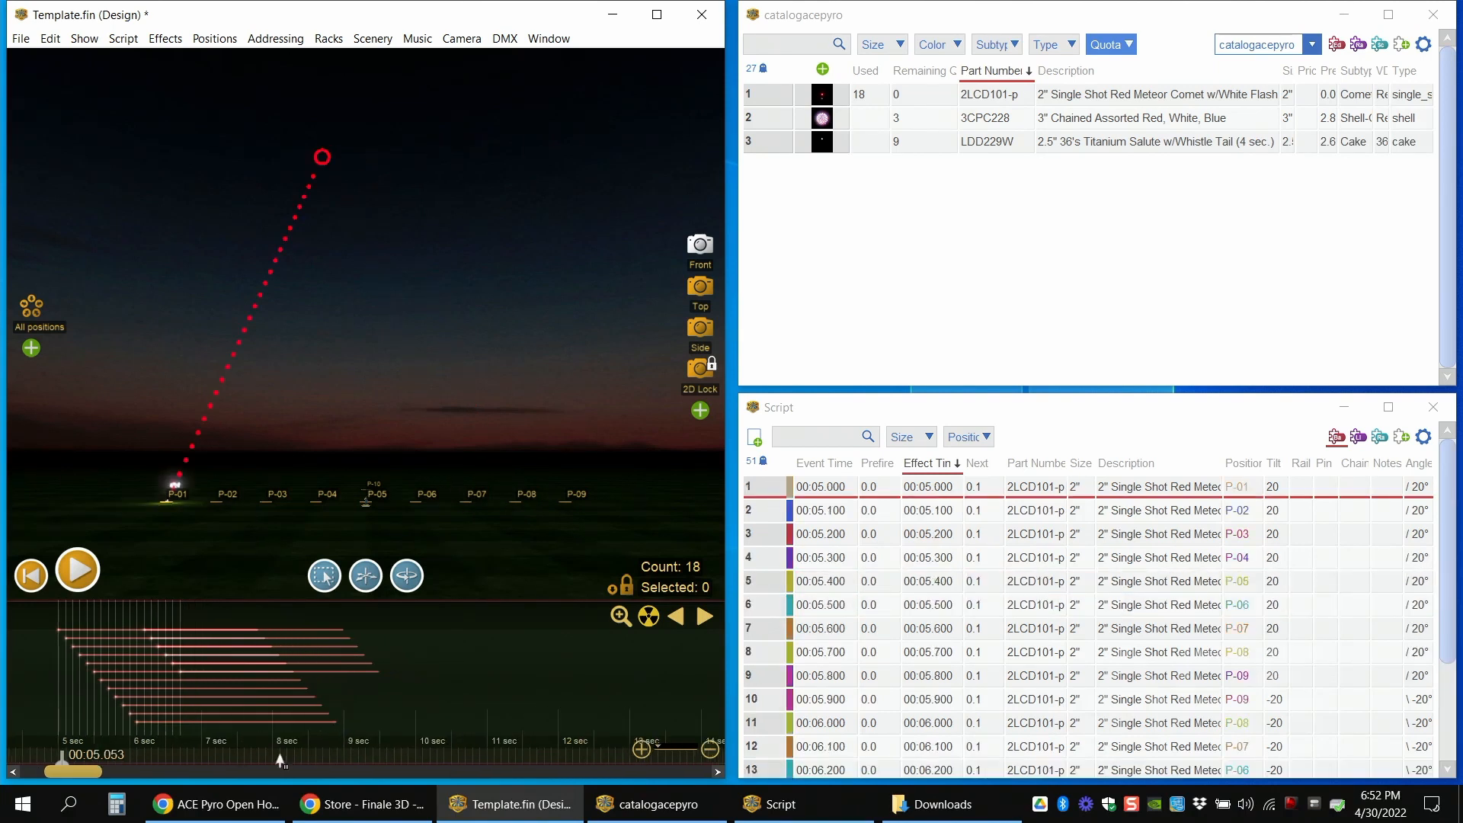
{"action": "scroll", "coordinate": [280, 755], "scroll_direction": "down", "scroll_amount": 3}
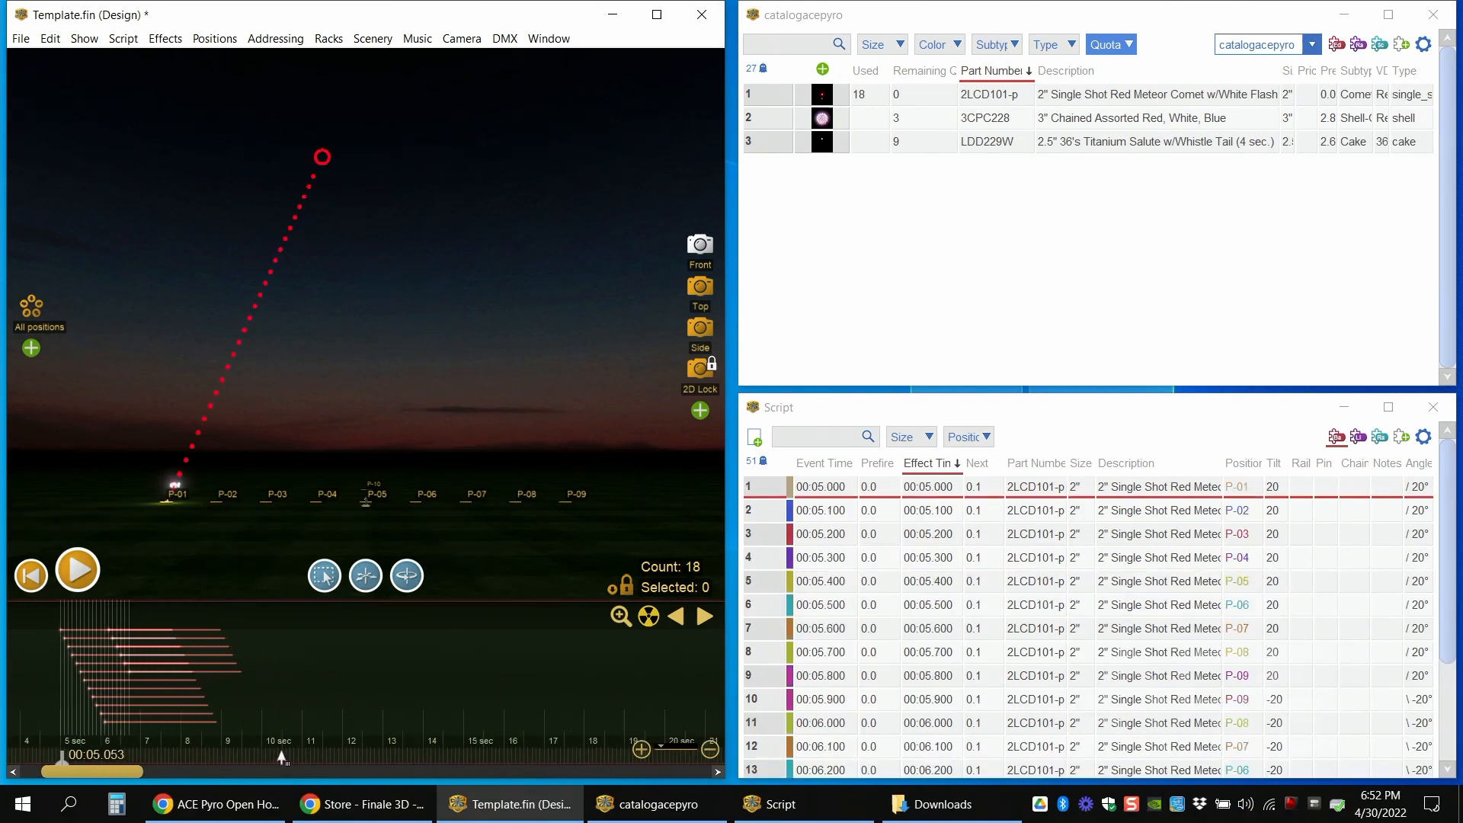
{"action": "left_click", "coordinate": [36, 670]}
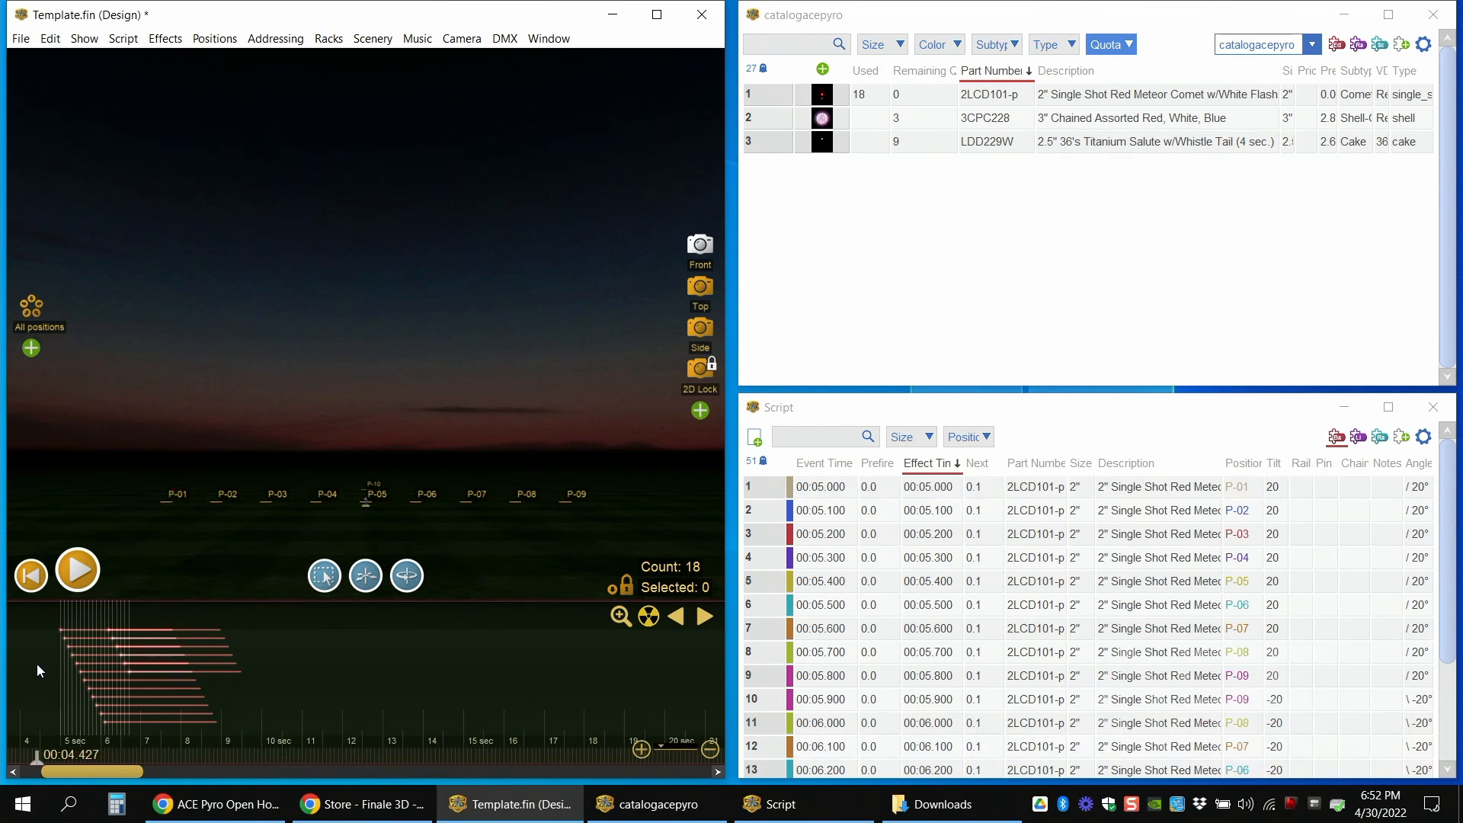
{"action": "left_click_drag", "start_coordinate": [36, 670], "coordinate": [147, 688]}
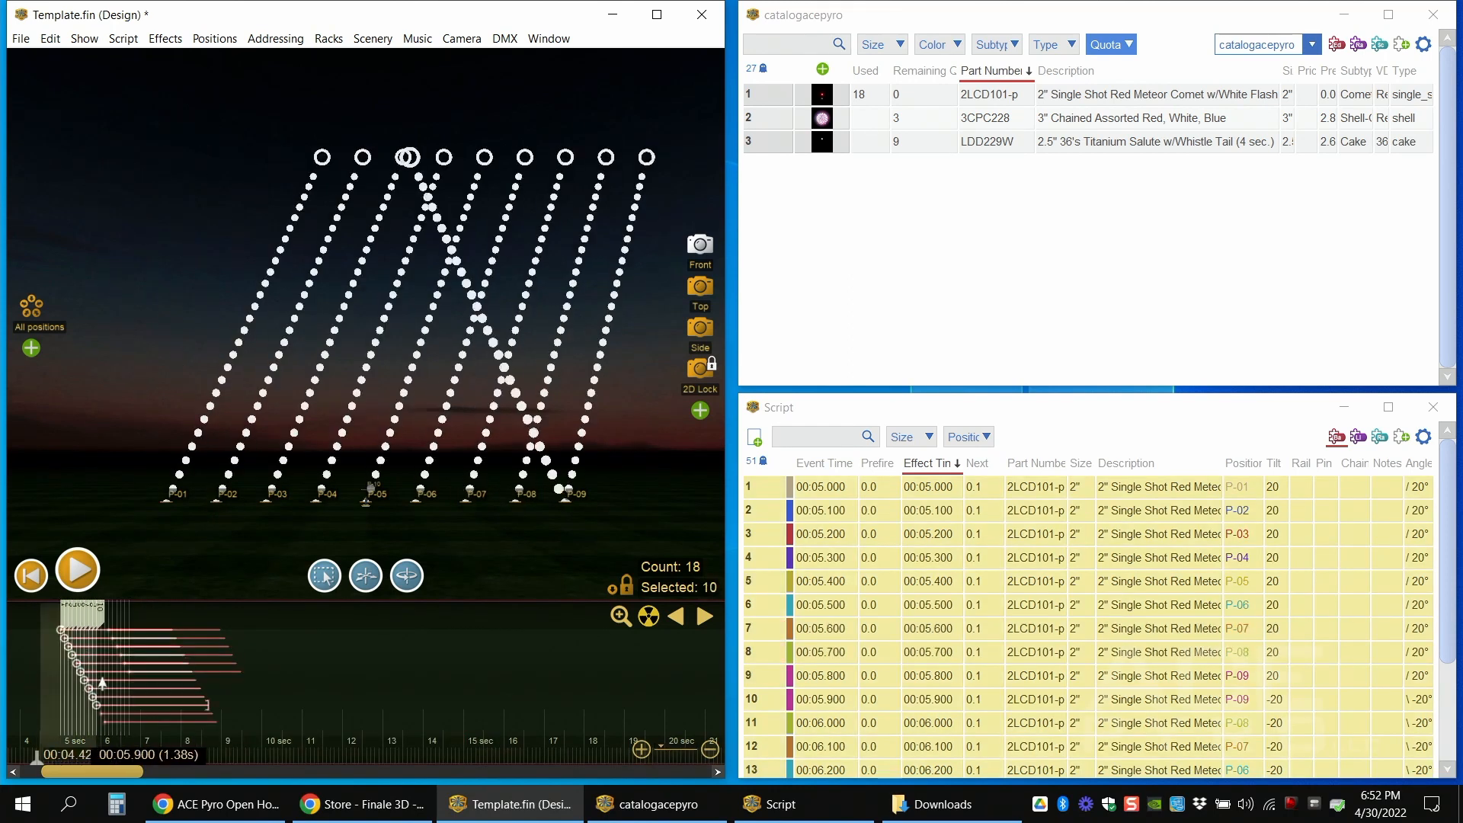
- Place the playhead after the comet sequence, at 00:11.728 on the timeline
{"action": "left_click", "coordinate": [271, 683]}
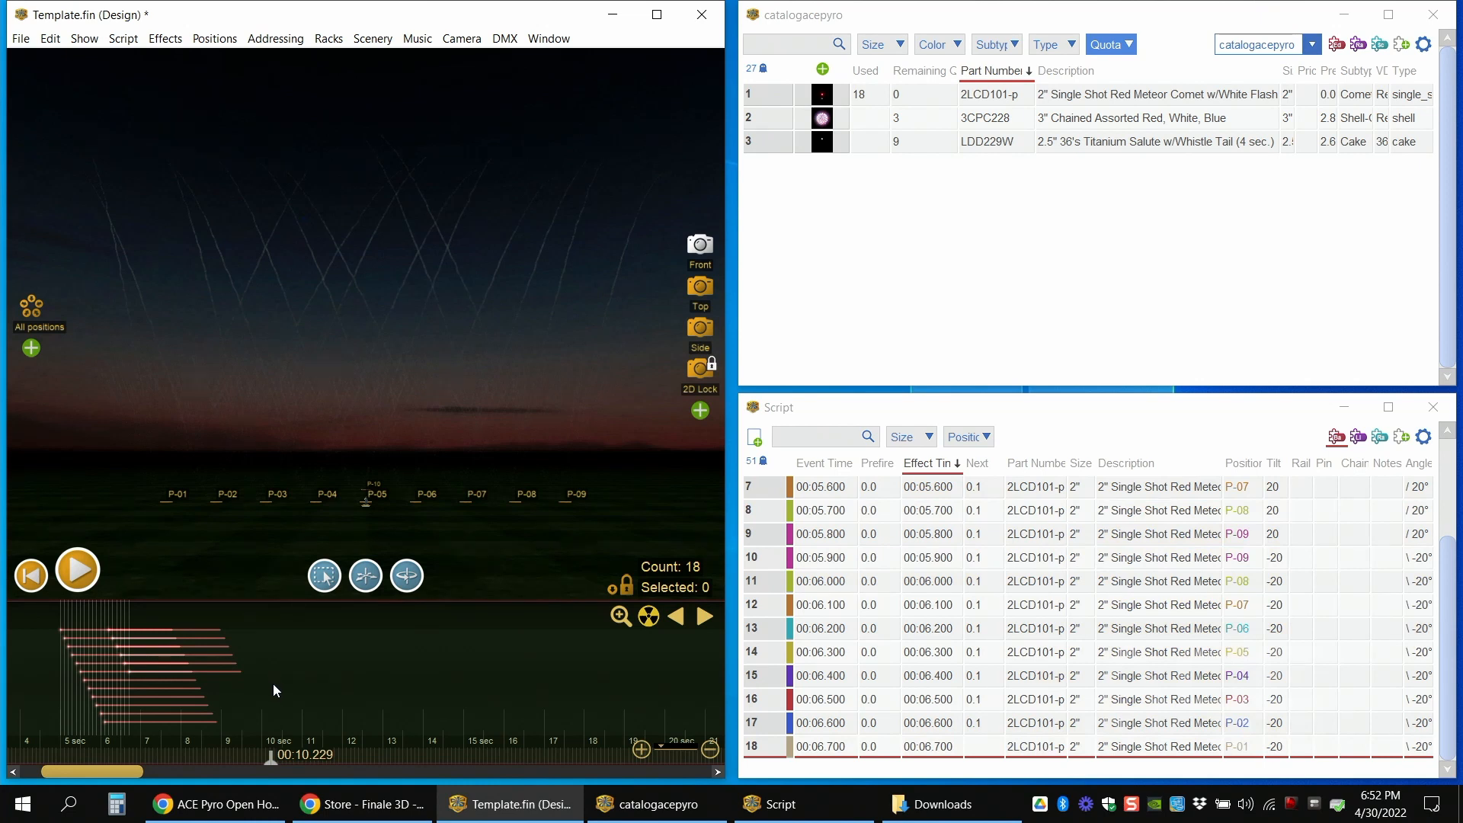
{"action": "left_click_drag", "start_coordinate": [270, 758], "coordinate": [307, 771]}
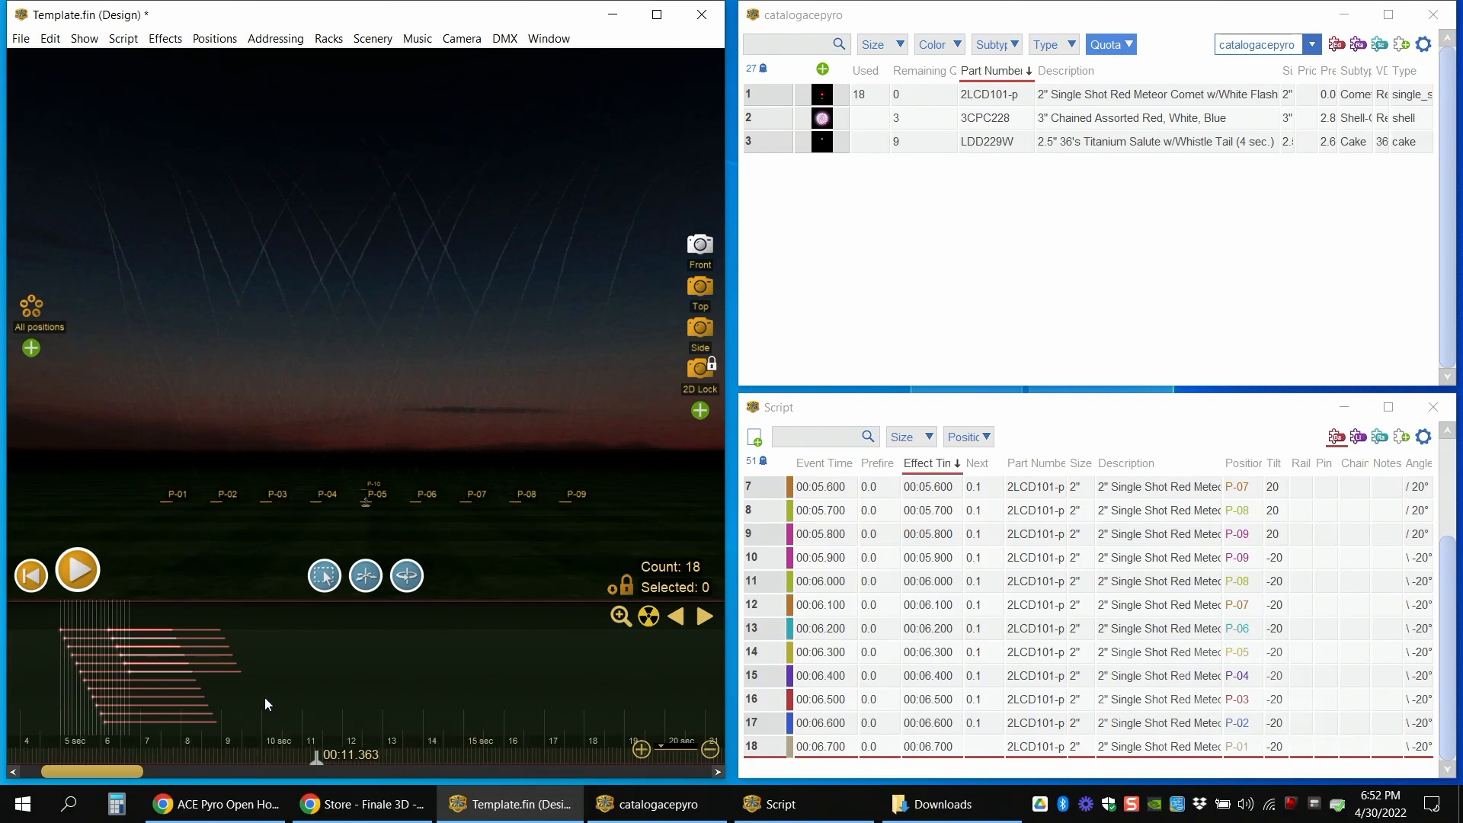
{"action": "left_click", "coordinate": [318, 772]}
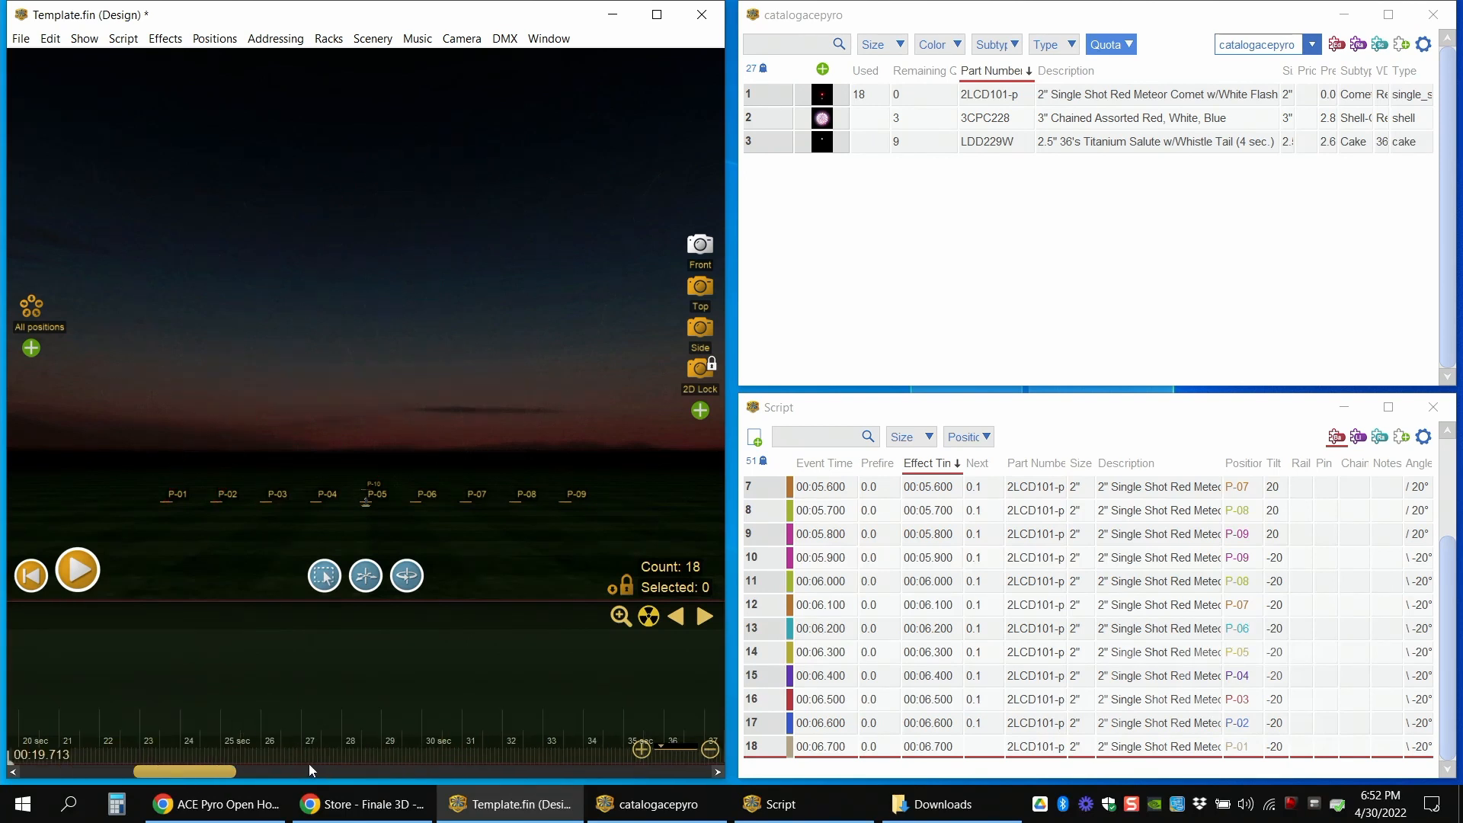
{"action": "left_click_drag", "start_coordinate": [232, 771], "coordinate": [128, 771]}
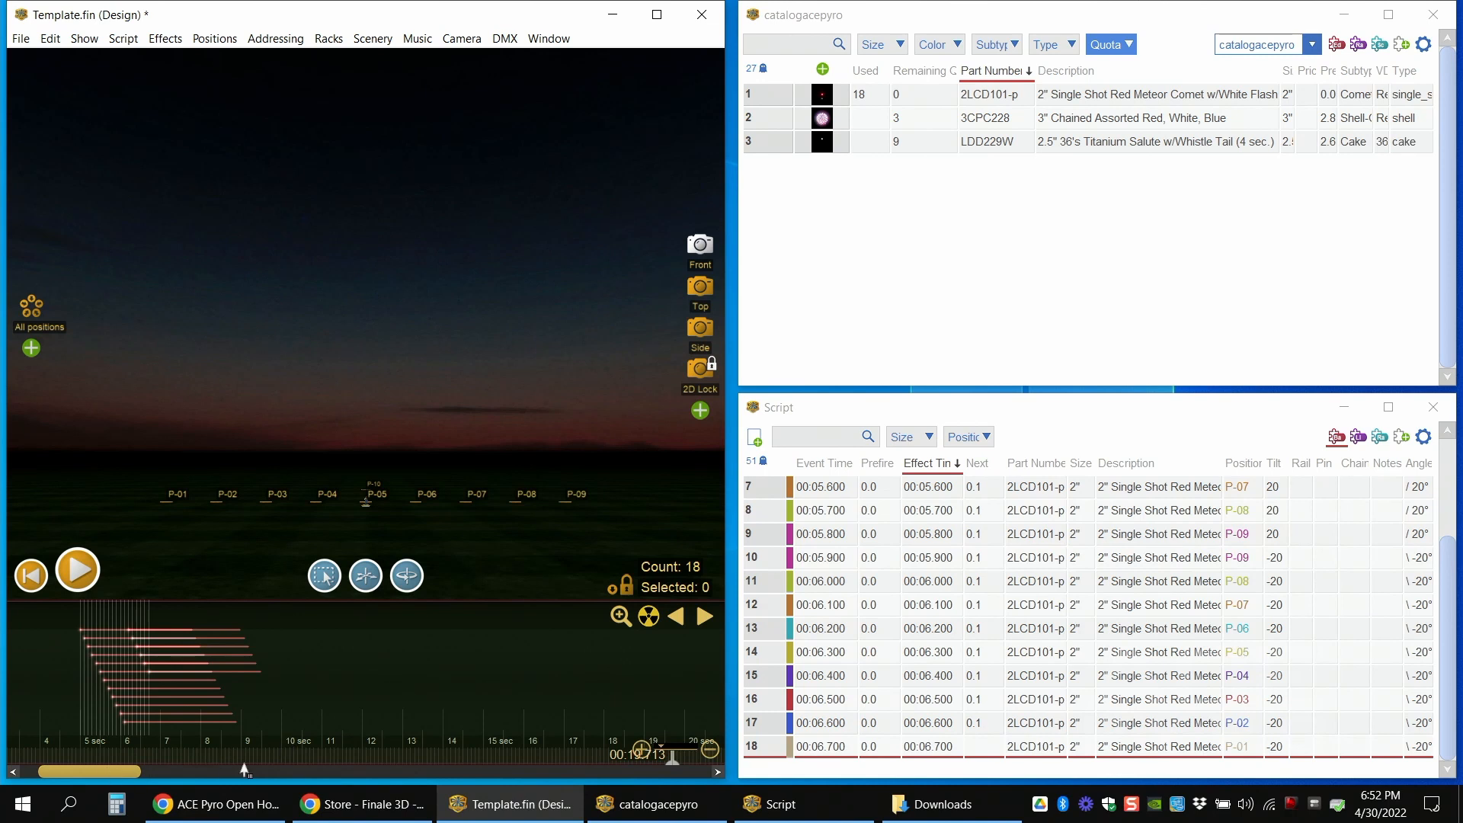
{"action": "left_click_drag", "start_coordinate": [81, 778], "coordinate": [89, 774]}
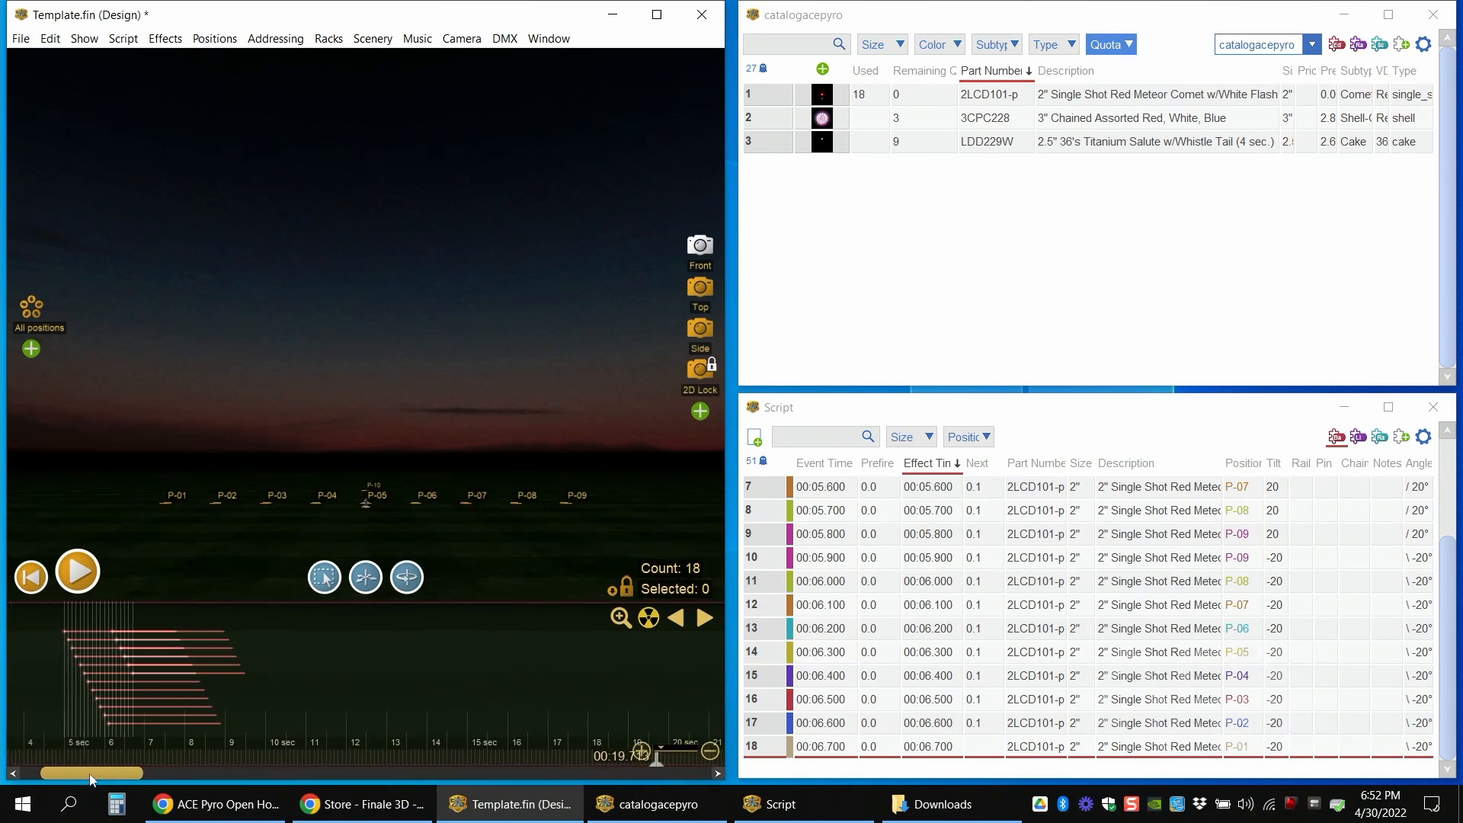
{"action": "left_click", "coordinate": [336, 682]}
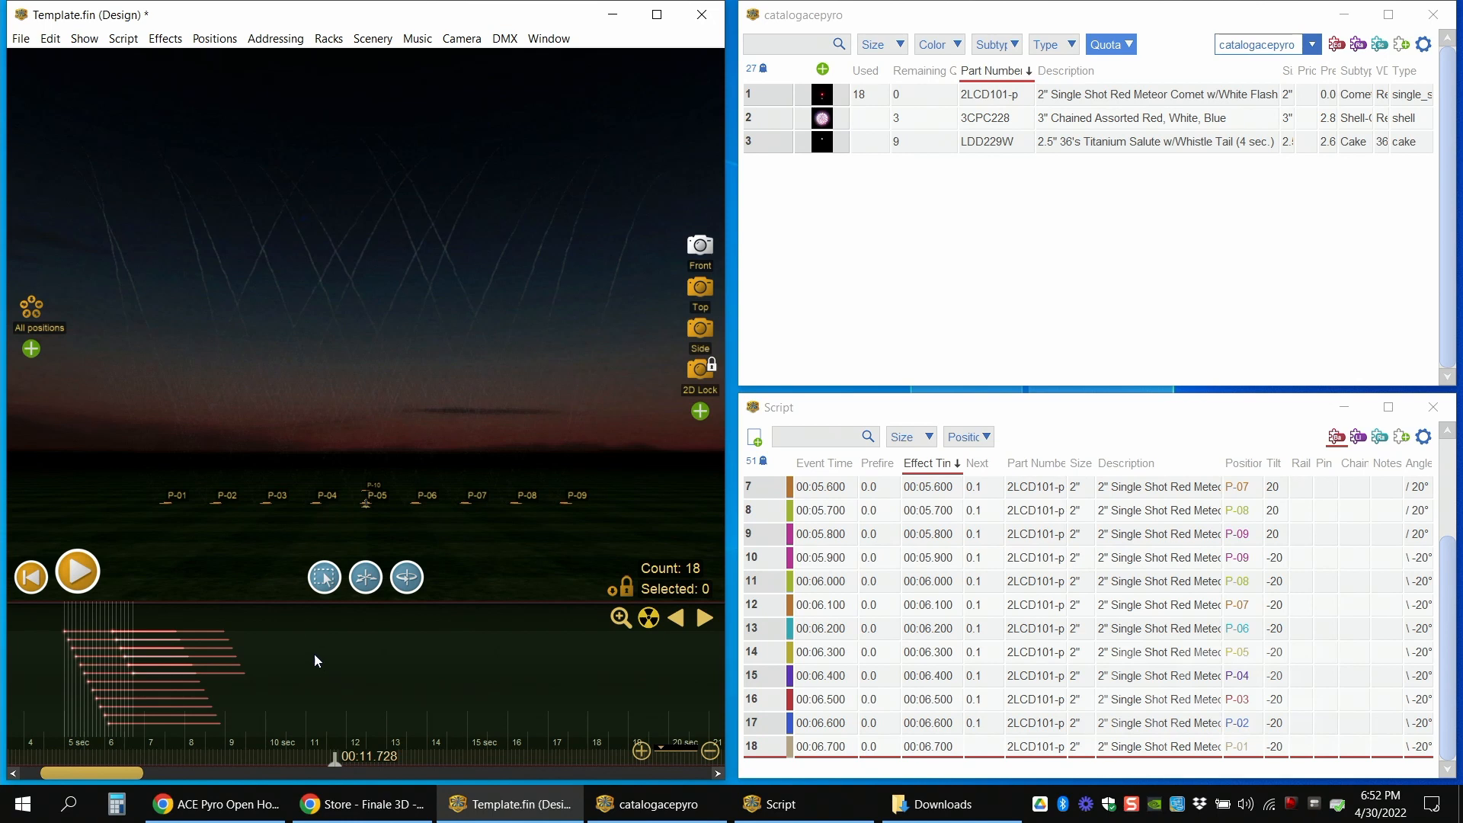
- Insert the LDD229W titanium salute cake at positions P-01 to P-09 and move the nine cake events to effect time 00:13.126
{"action": "left_click_drag", "start_coordinate": [141, 521], "coordinate": [611, 506]}
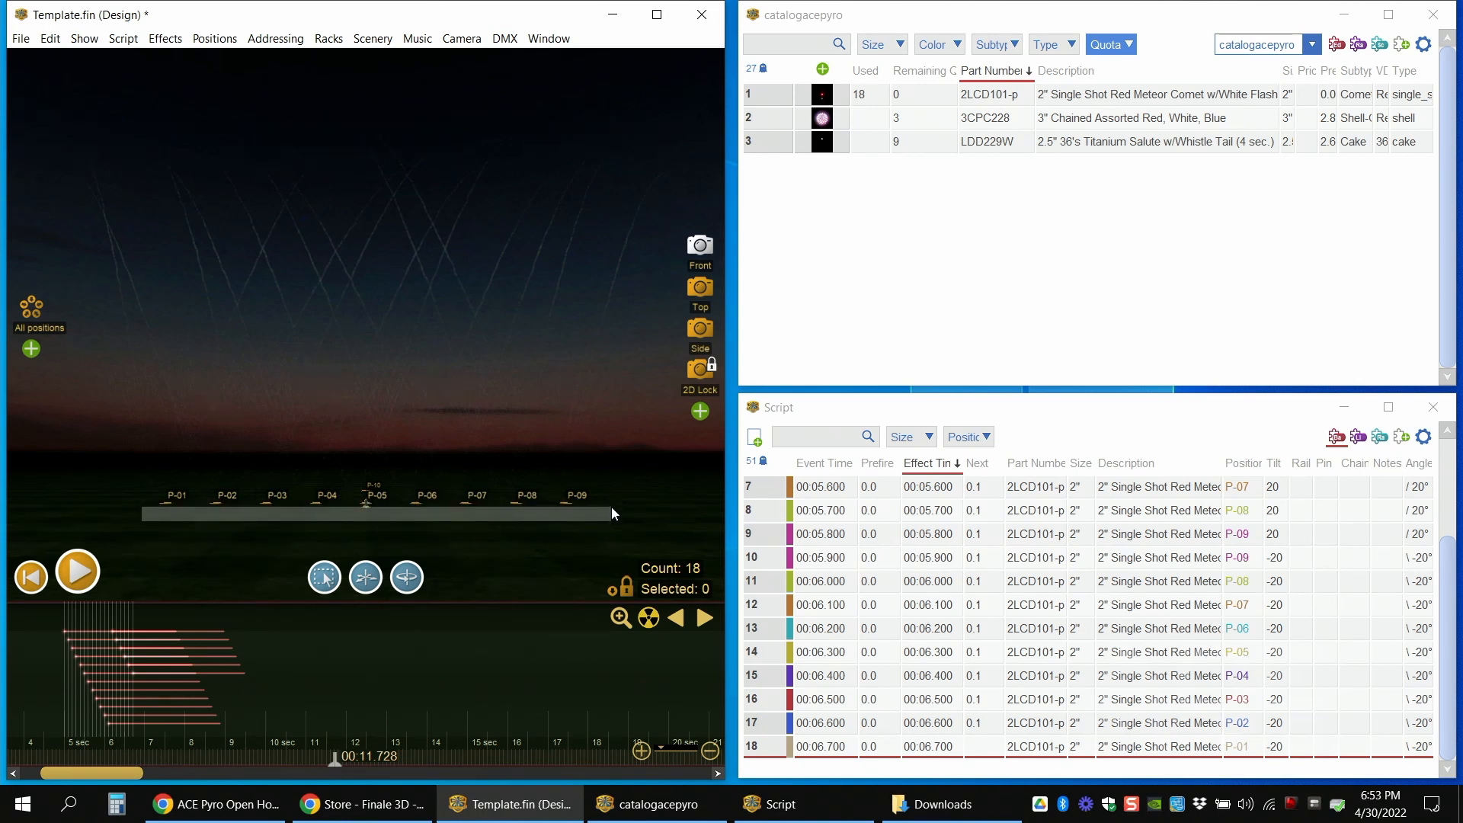
{"action": "left_click", "coordinate": [915, 147]}
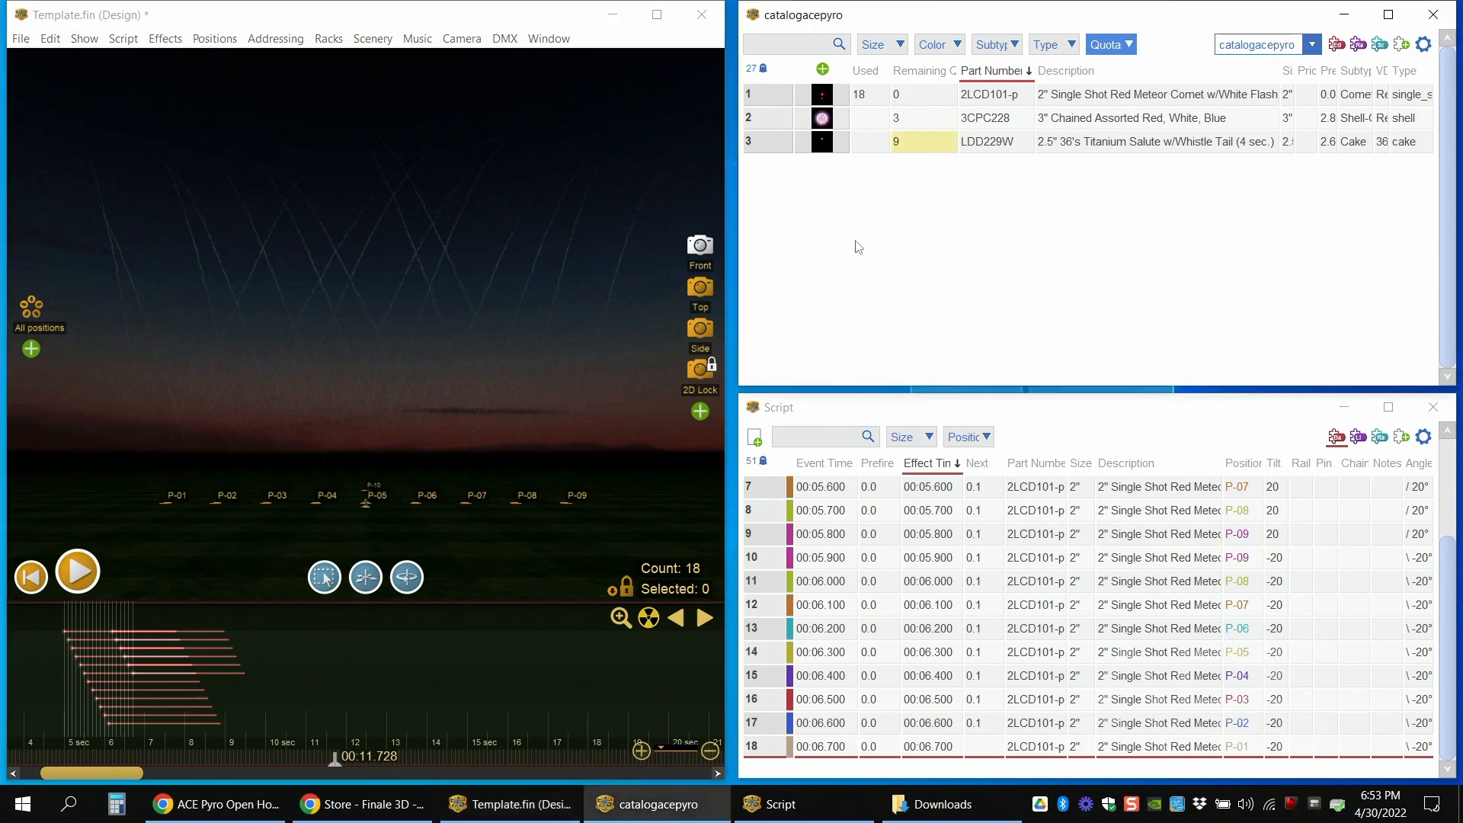
{"action": "left_click_drag", "start_coordinate": [148, 530], "coordinate": [590, 497]}
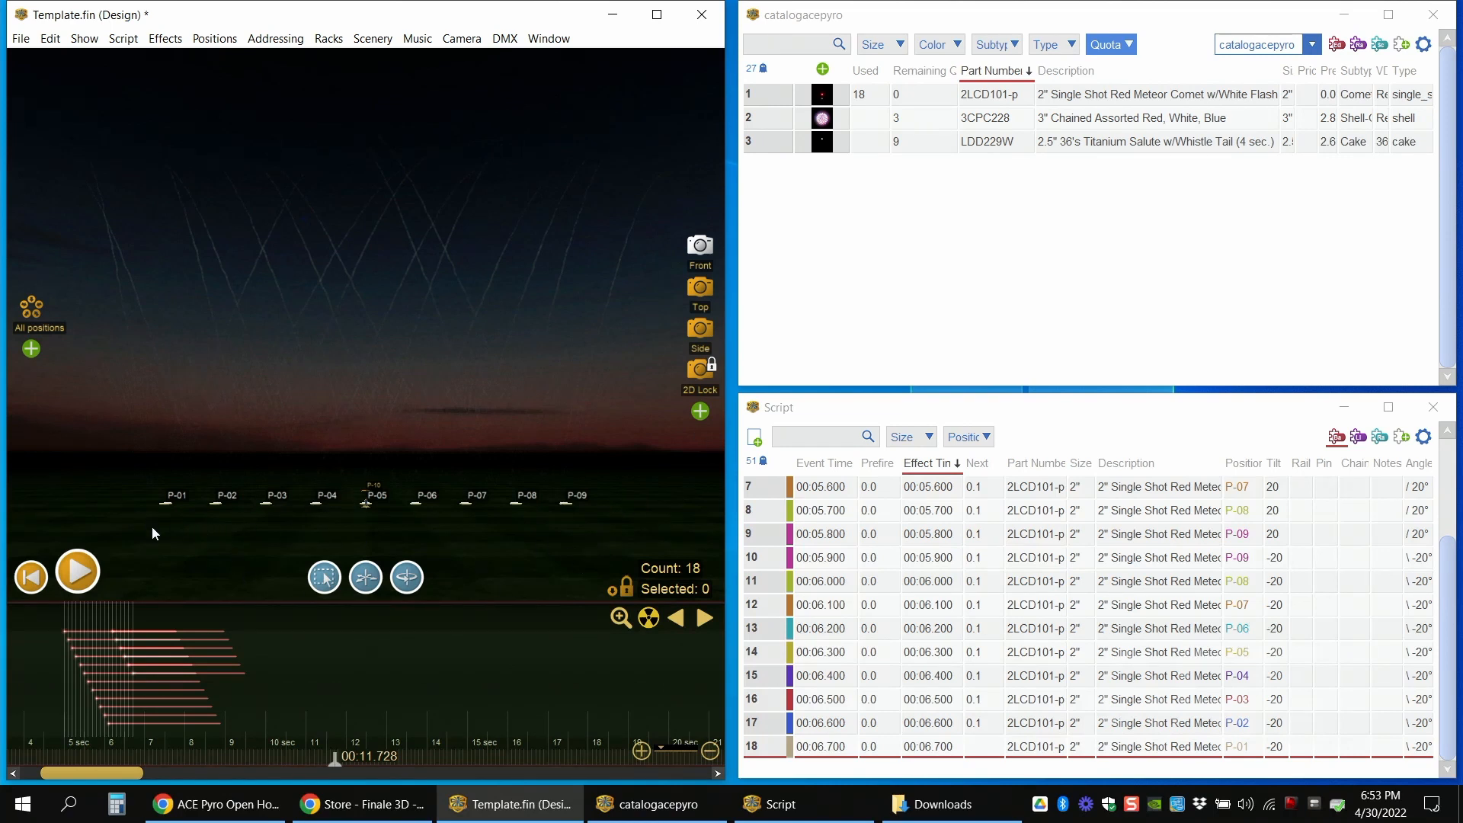
{"action": "left_click_drag", "start_coordinate": [130, 519], "coordinate": [647, 554]}
{"action": "double_click", "coordinate": [823, 145]}
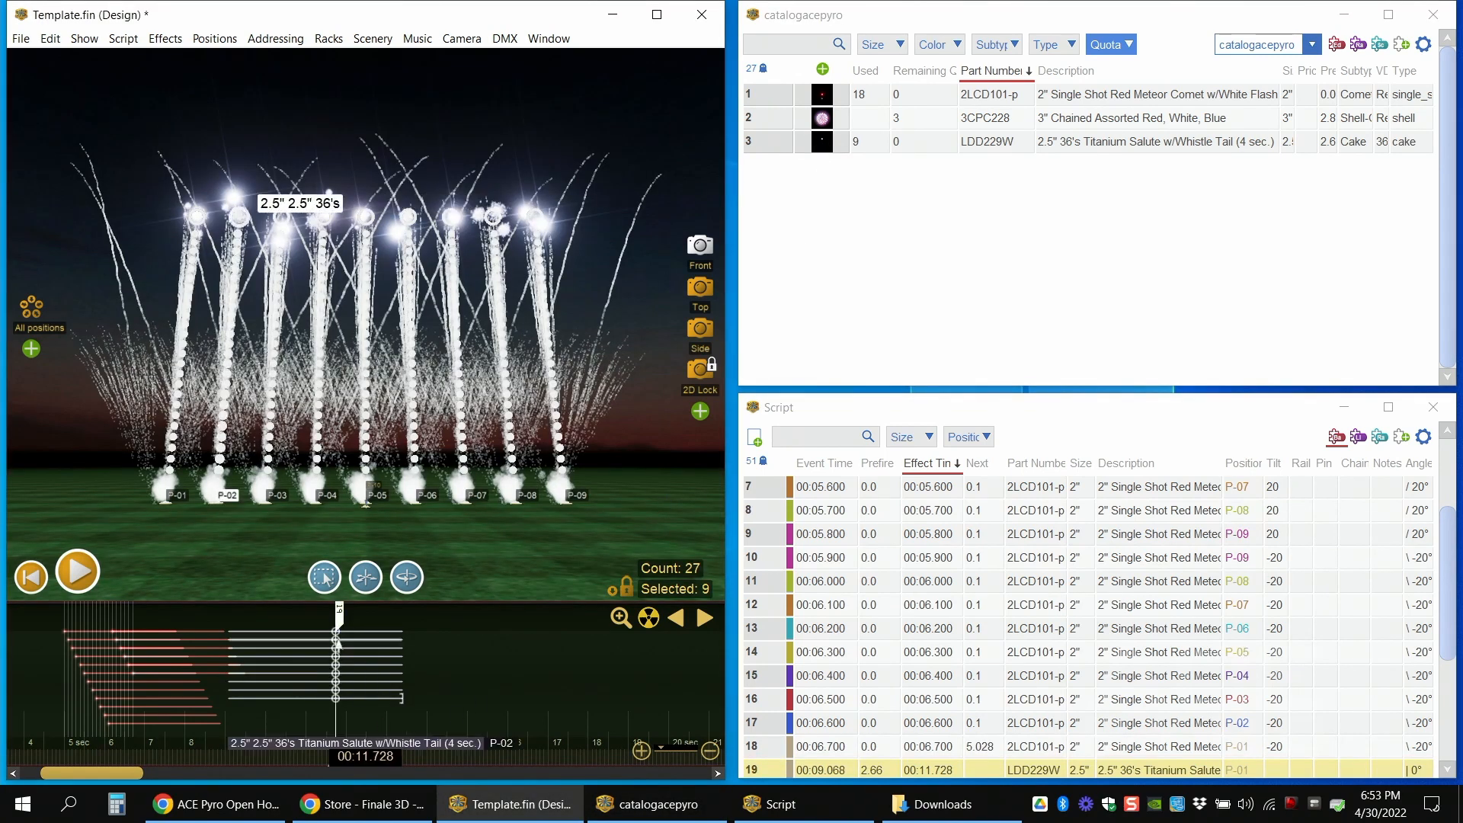
{"action": "left_click_drag", "start_coordinate": [337, 639], "coordinate": [394, 639]}
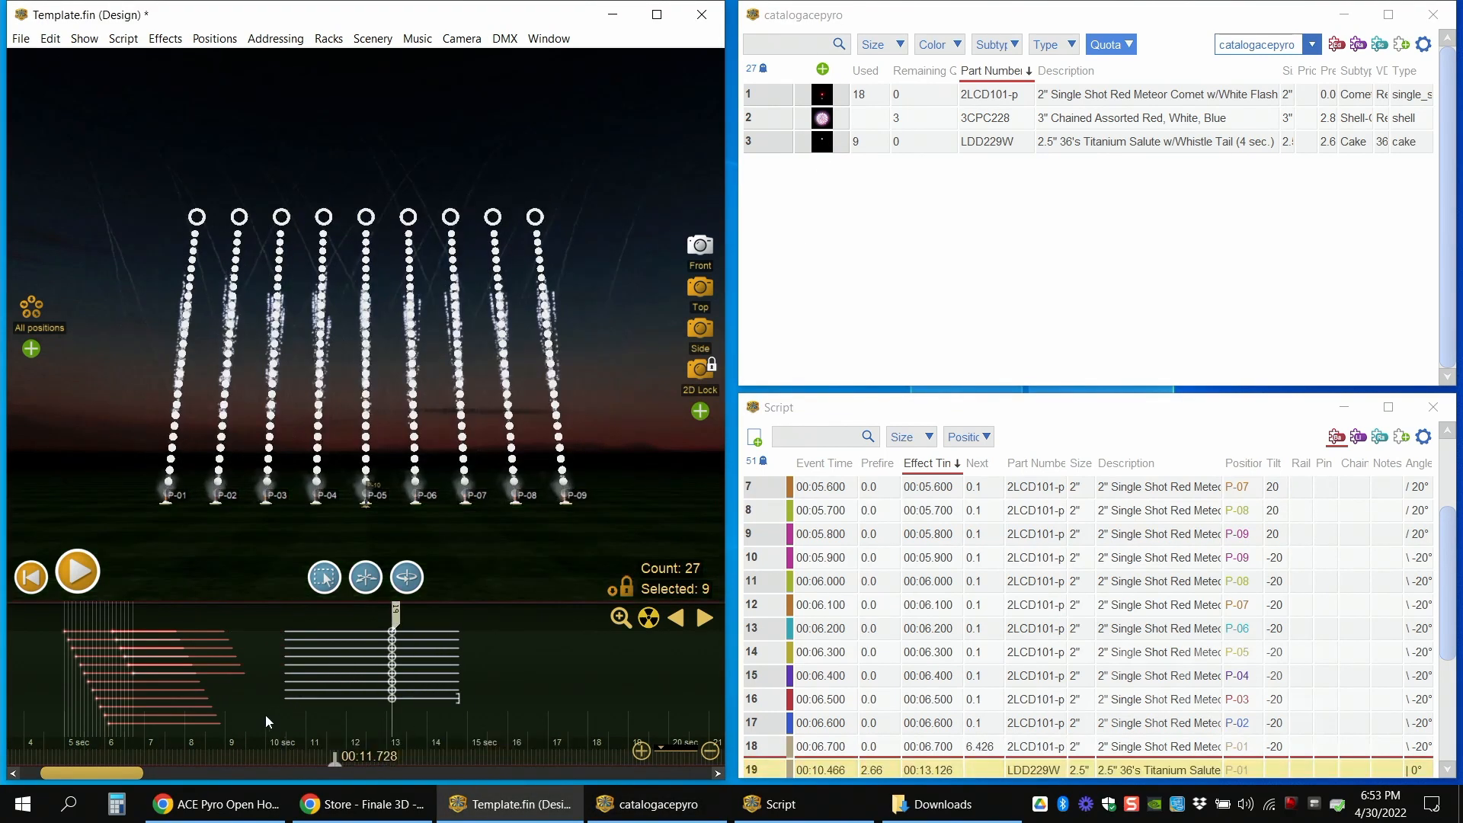
- Preview the nine titanium salute cakes by playing the show between about 10 and 16 seconds
{"action": "key", "text": "space"}
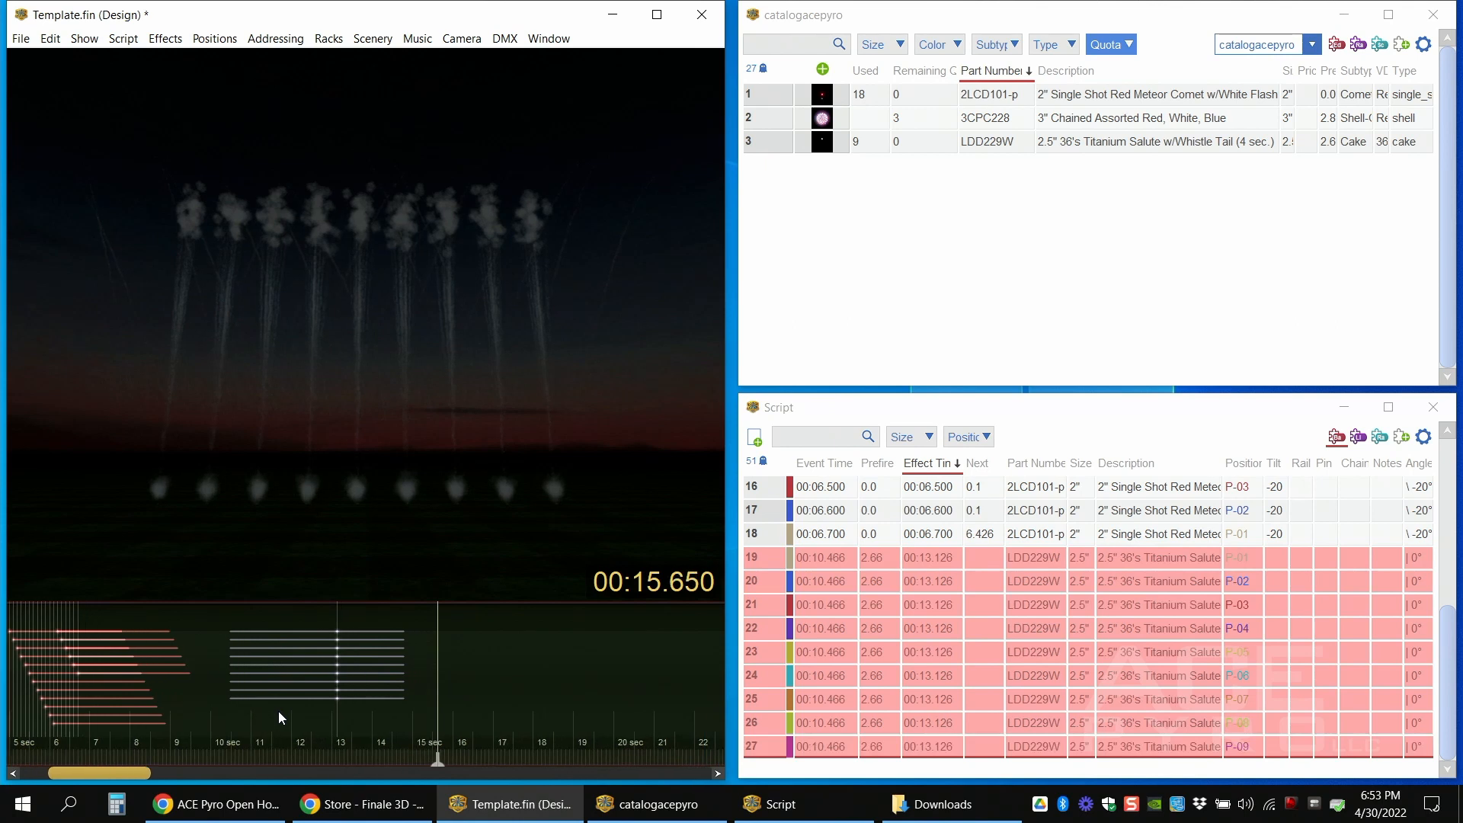
{"action": "key", "text": "space"}
{"action": "scroll", "coordinate": [278, 711], "scroll_direction": "down", "scroll_amount": 3}
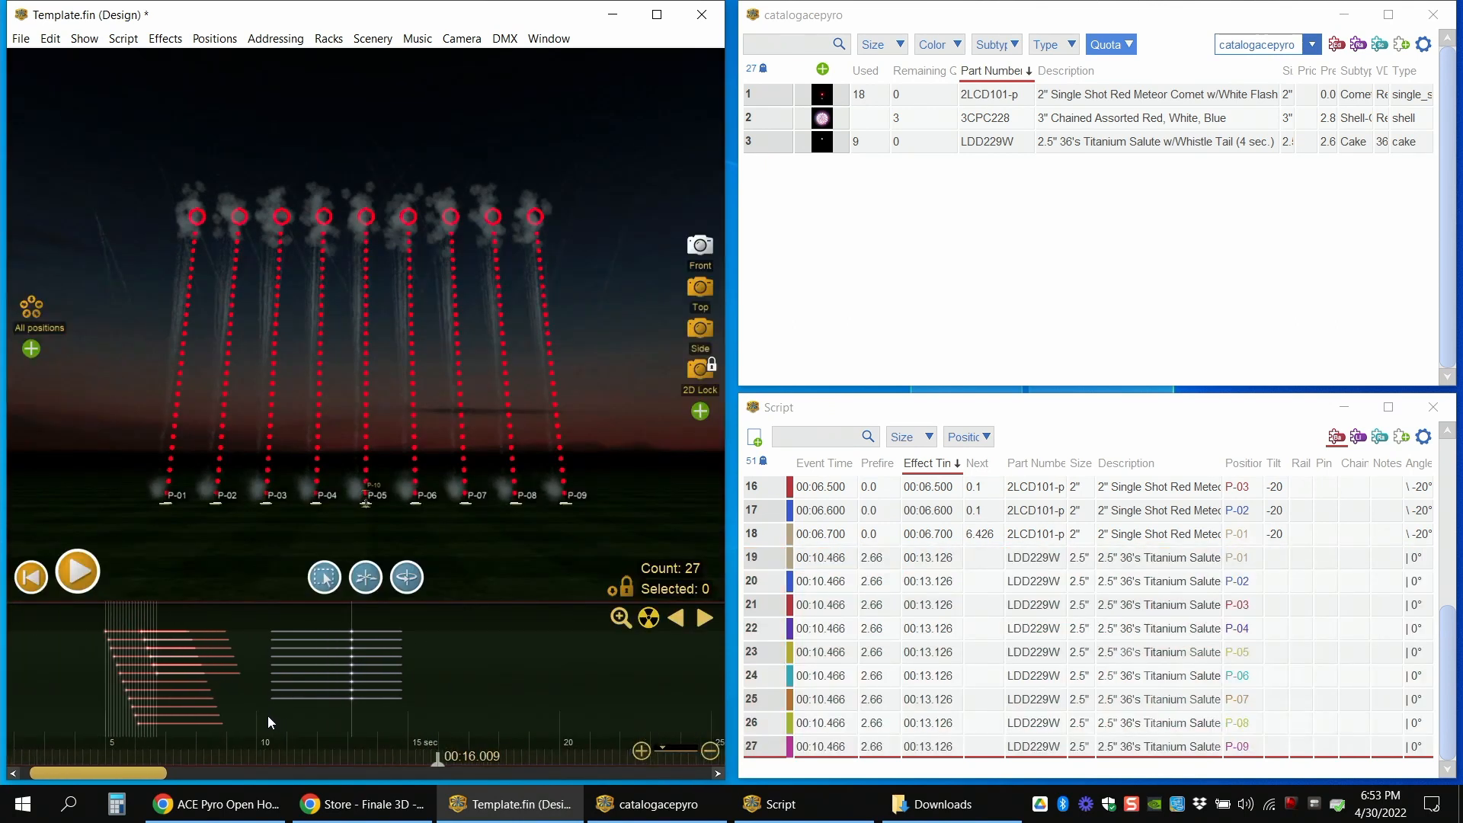
{"action": "scroll", "coordinate": [268, 715], "scroll_direction": "down", "scroll_amount": 2}
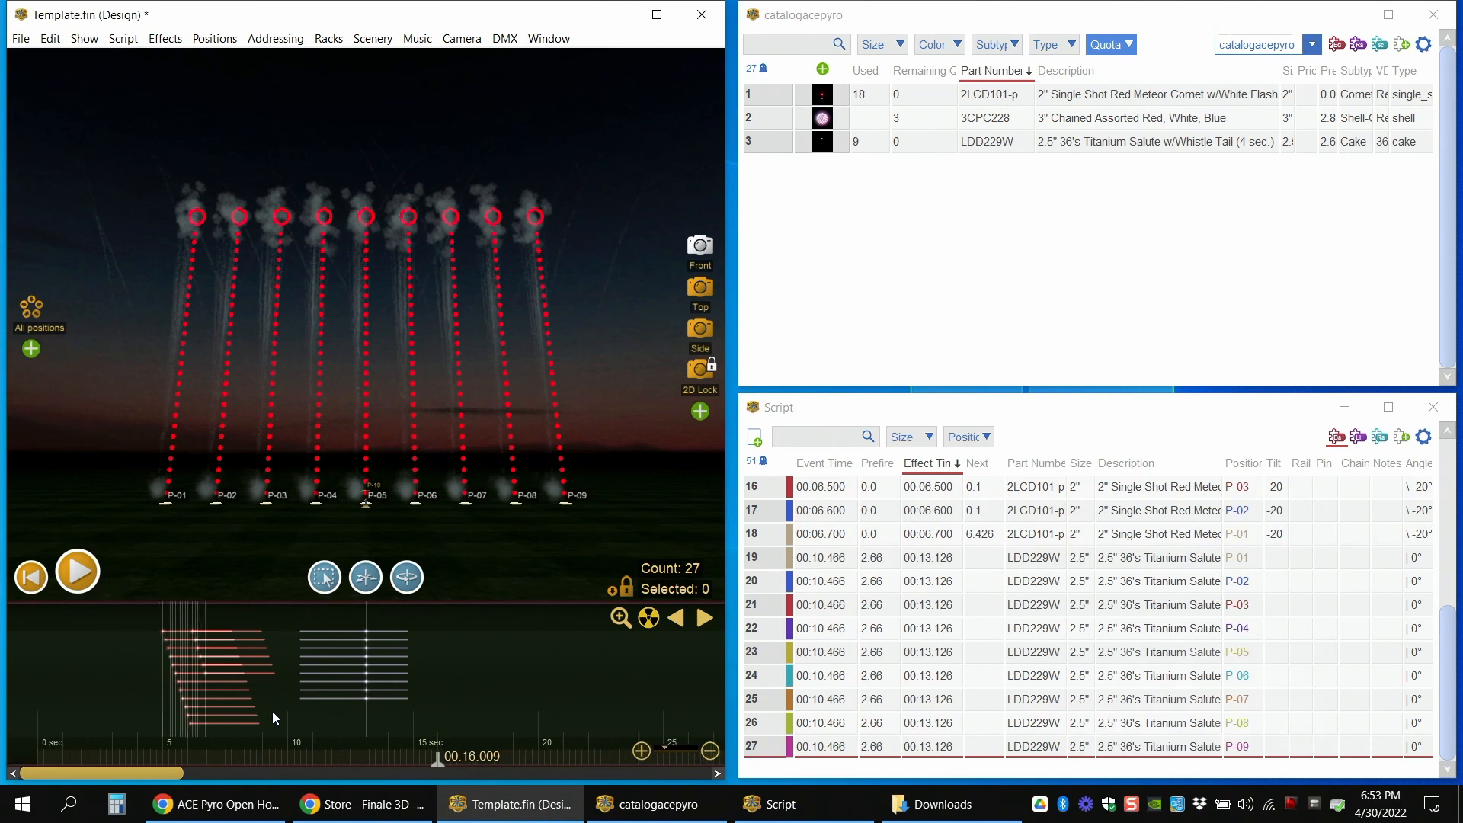
{"action": "left_click", "coordinate": [277, 708]}
{"action": "key", "text": "space"}
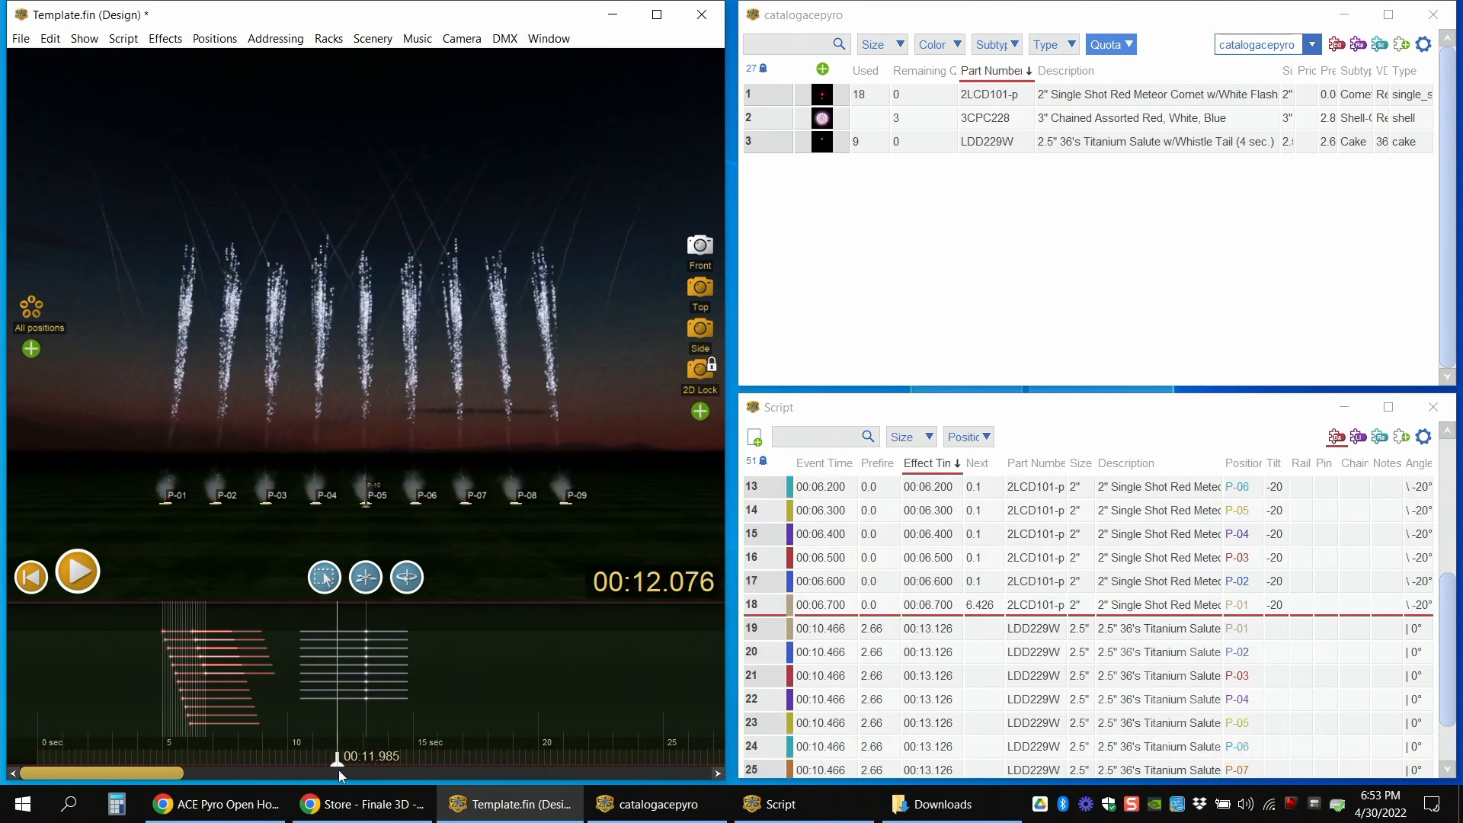
{"action": "key", "text": "space"}
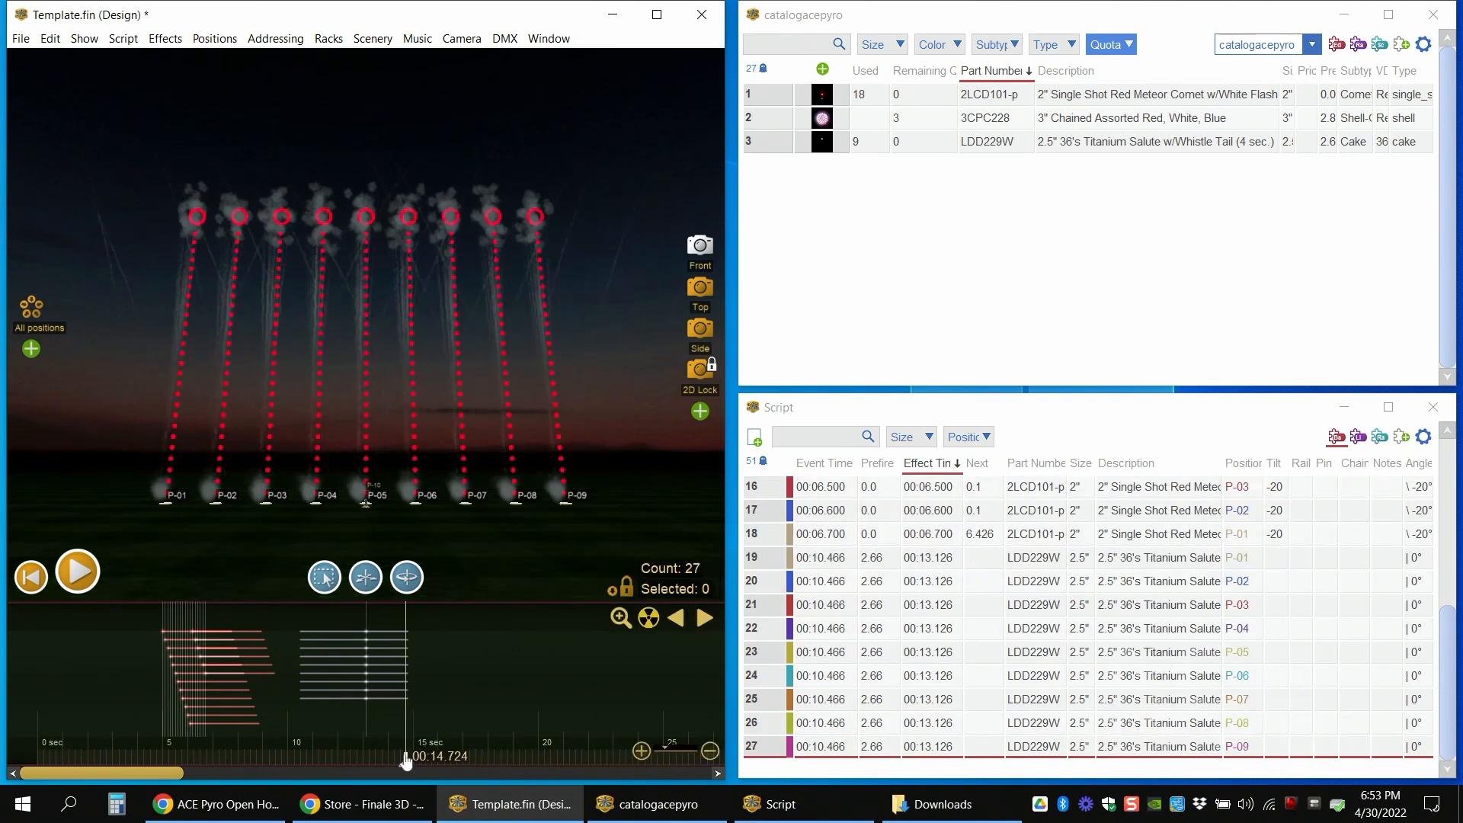
{"action": "key", "text": "space"}
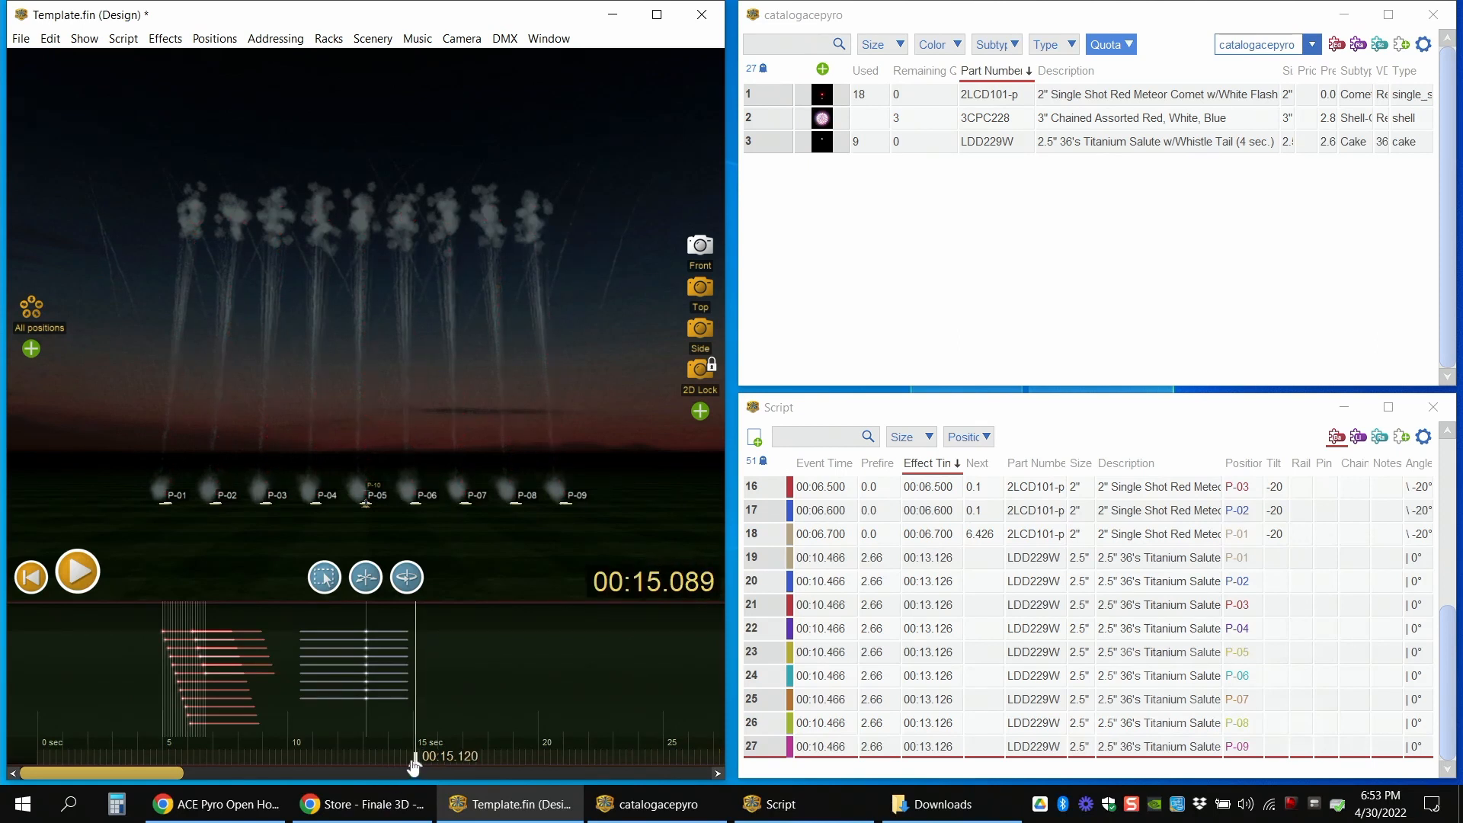
- Place the playhead well after the salute cakes, at 00:22.436 on the timeline
{"action": "left_click", "coordinate": [355, 753]}
{"action": "left_click_drag", "start_coordinate": [355, 753], "coordinate": [455, 764]}
{"action": "left_click", "coordinate": [514, 771]}
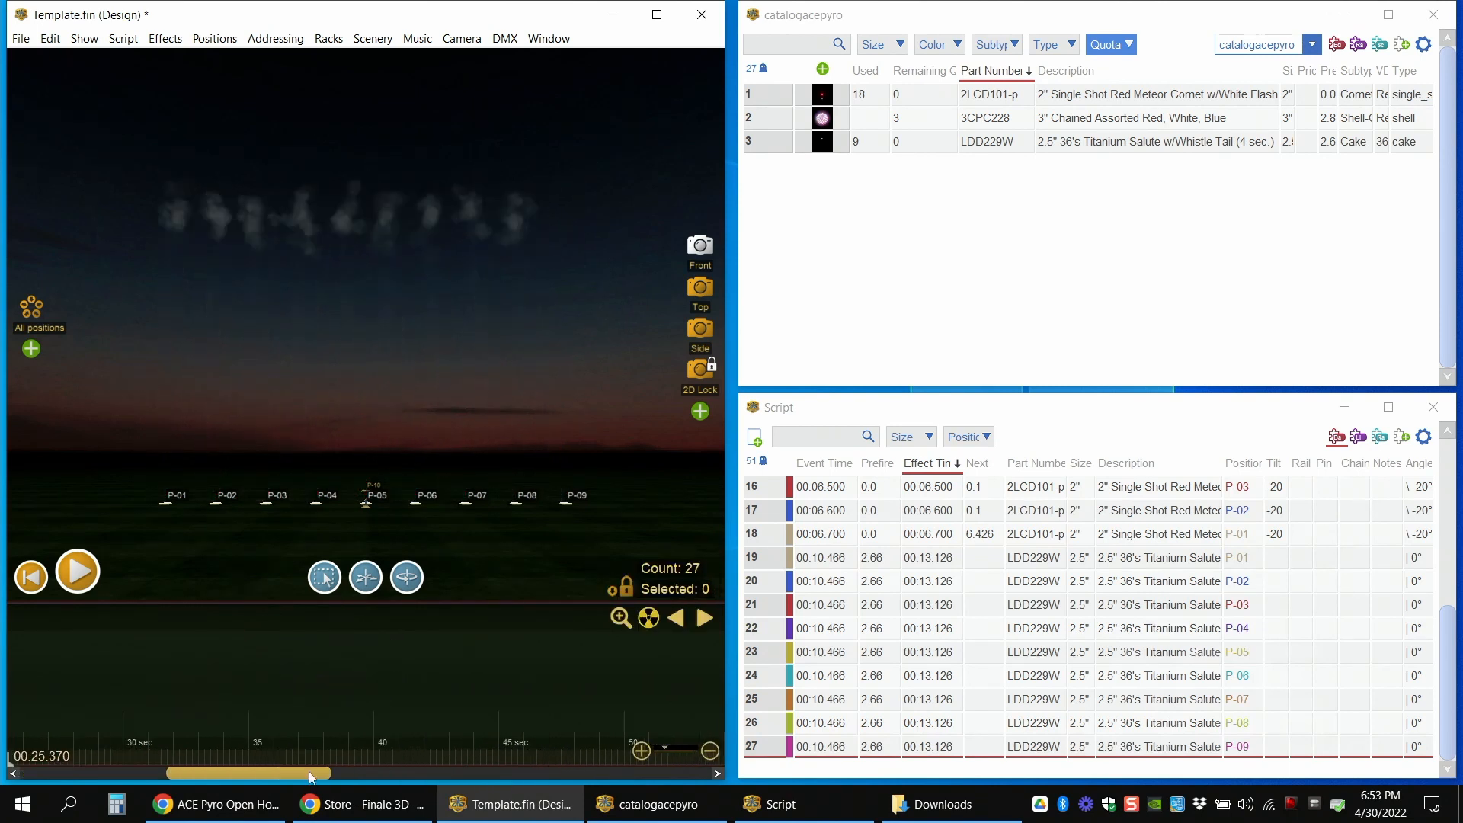
{"action": "left_click_drag", "start_coordinate": [309, 771], "coordinate": [208, 771]}
{"action": "left_click", "coordinate": [352, 765]}
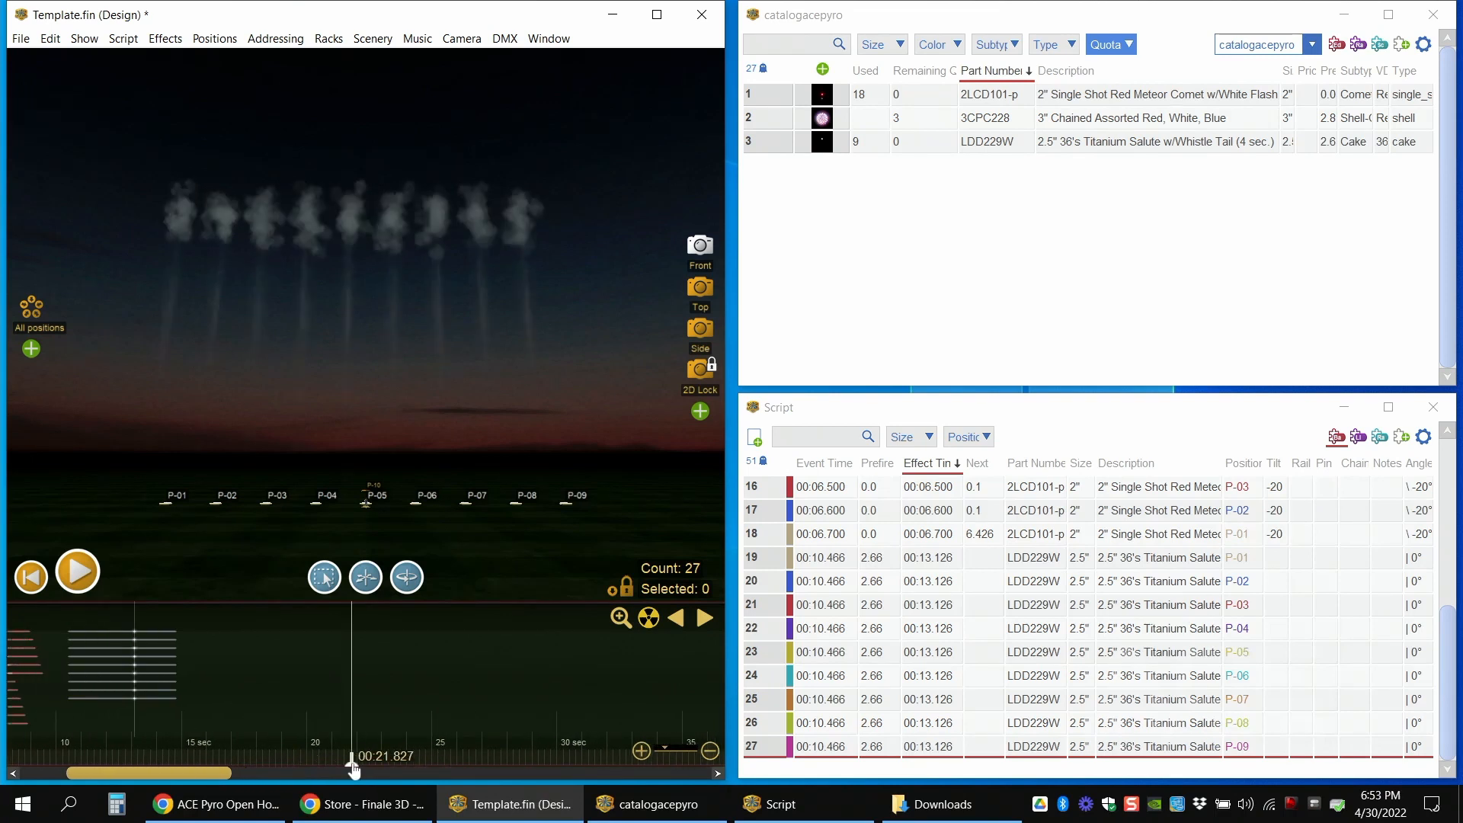
{"action": "mouse_move", "coordinate": [352, 766]}
{"action": "left_mouse_down"}
{"action": "mouse_move", "coordinate": [384, 767]}
{"action": "mouse_move", "coordinate": [367, 766]}
{"action": "left_mouse_up"}
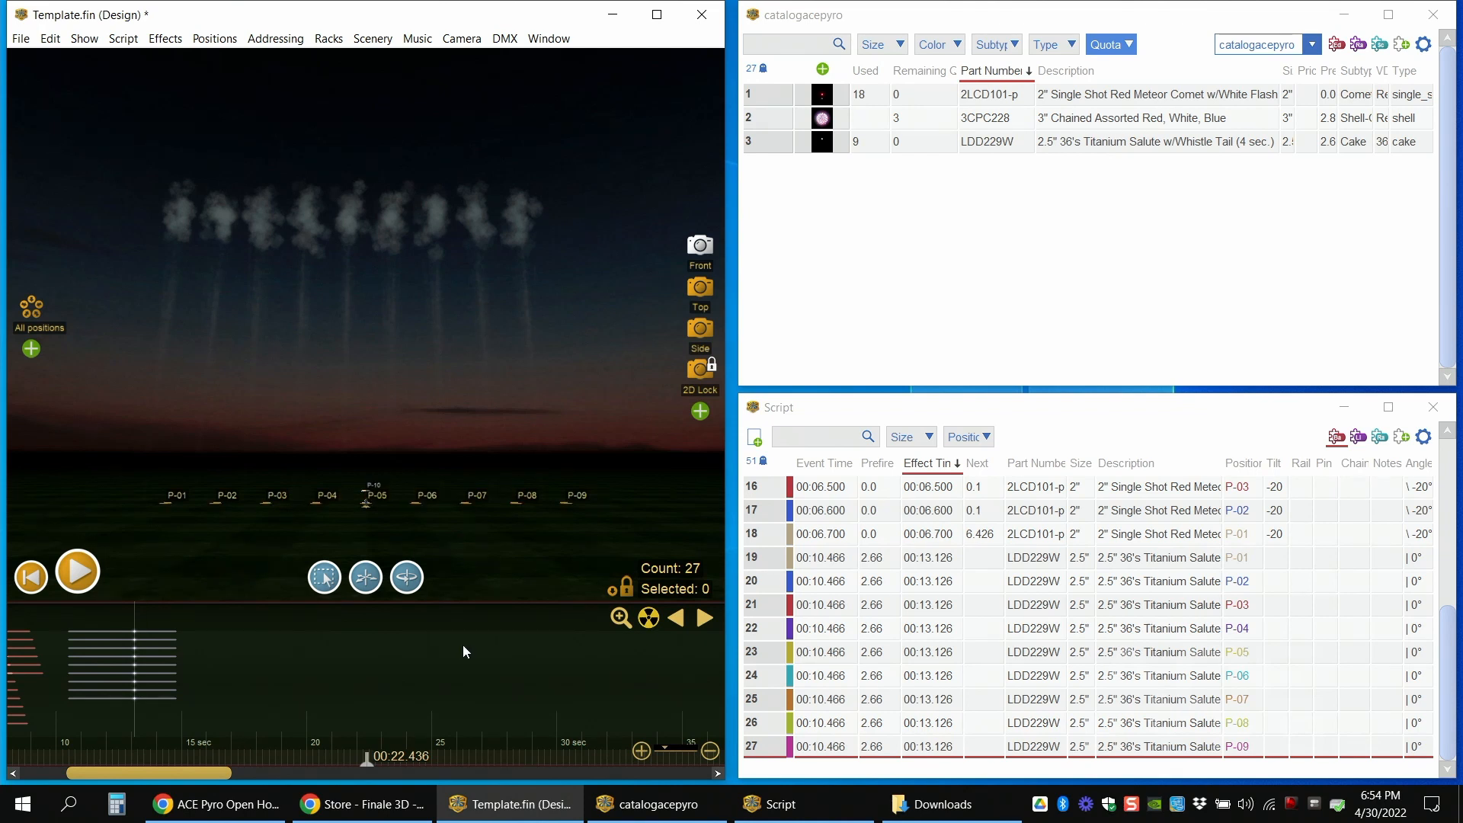
- Insert the 3CPC228 3" chained assorted red, white and blue shells at position P-10 at effect time 00:22.436
{"action": "left_click", "coordinate": [823, 145]}
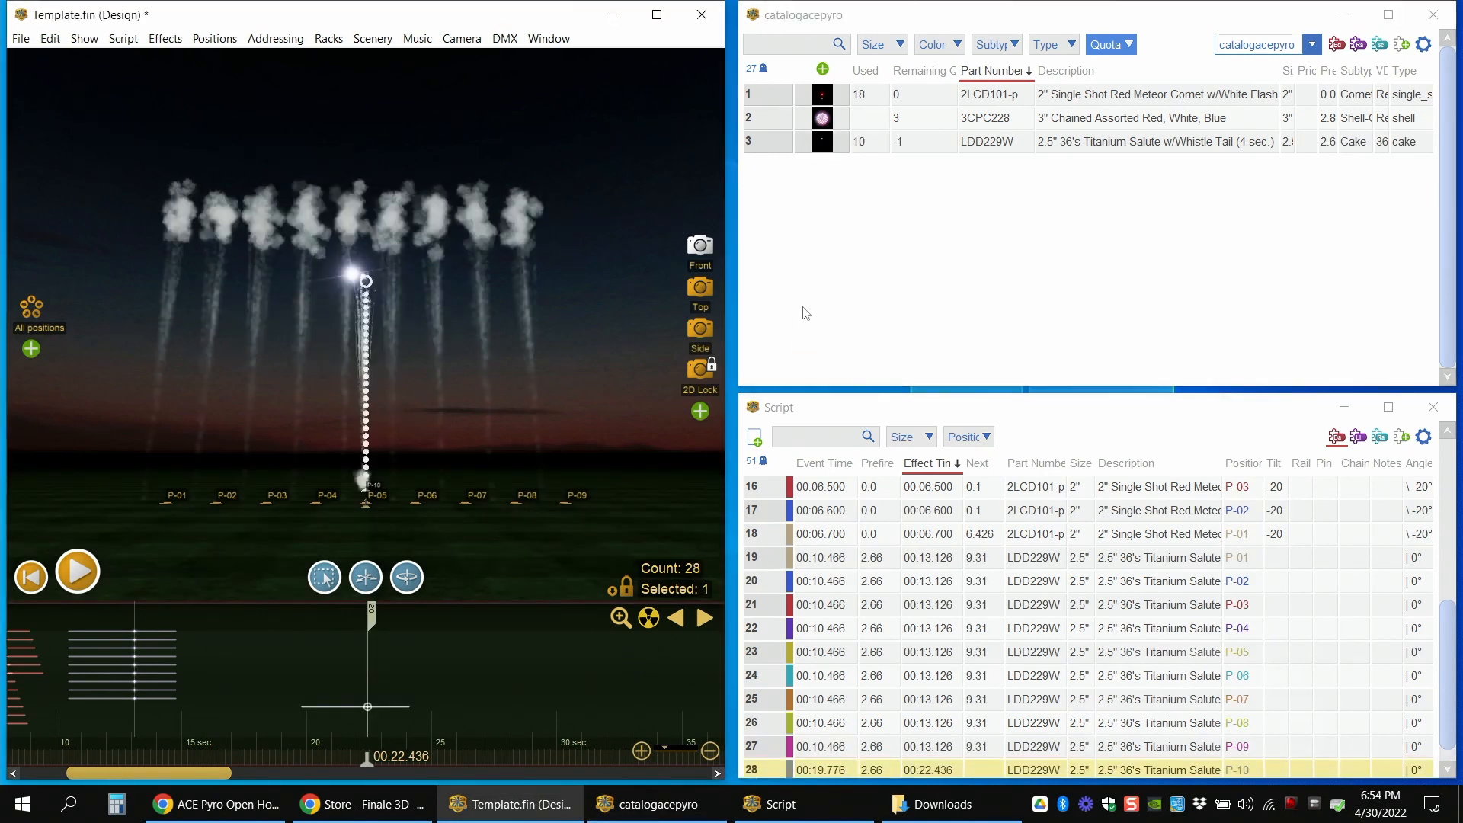
{"action": "key", "text": "ctrl+z"}
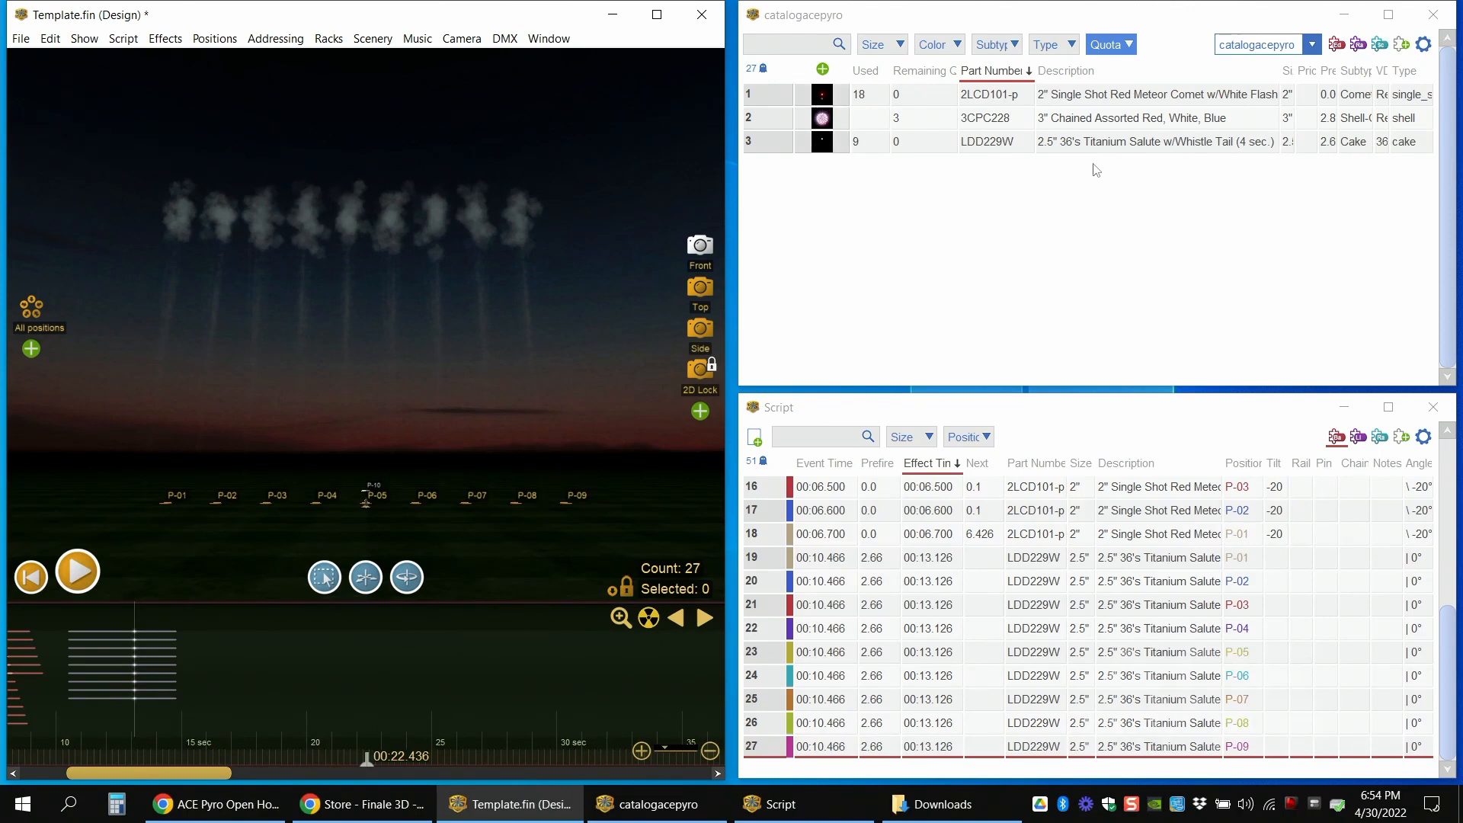
{"action": "double_click", "coordinate": [822, 118]}
{"action": "left_click", "coordinate": [821, 149]}
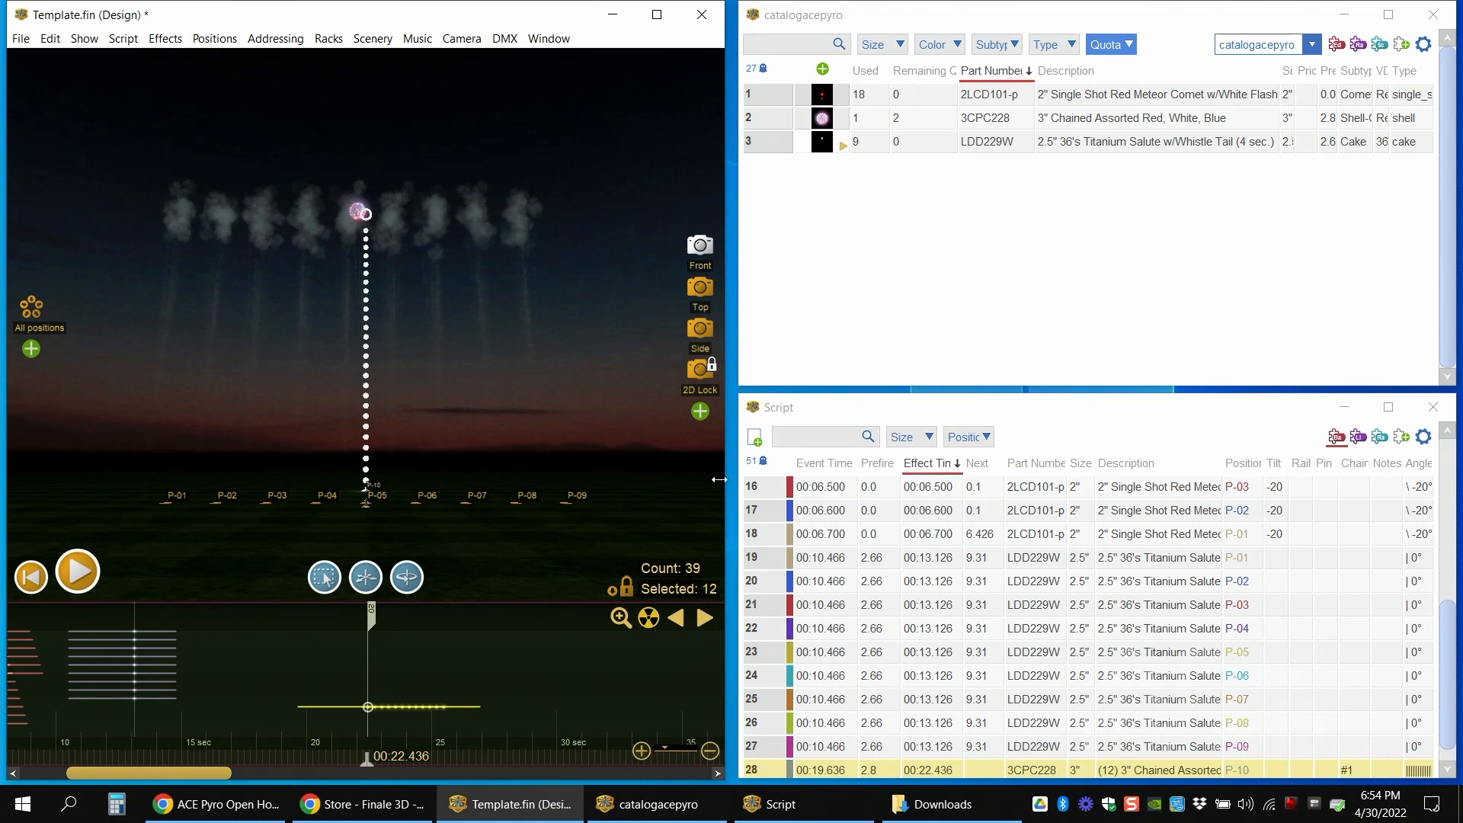
{"action": "left_click", "coordinate": [773, 124]}
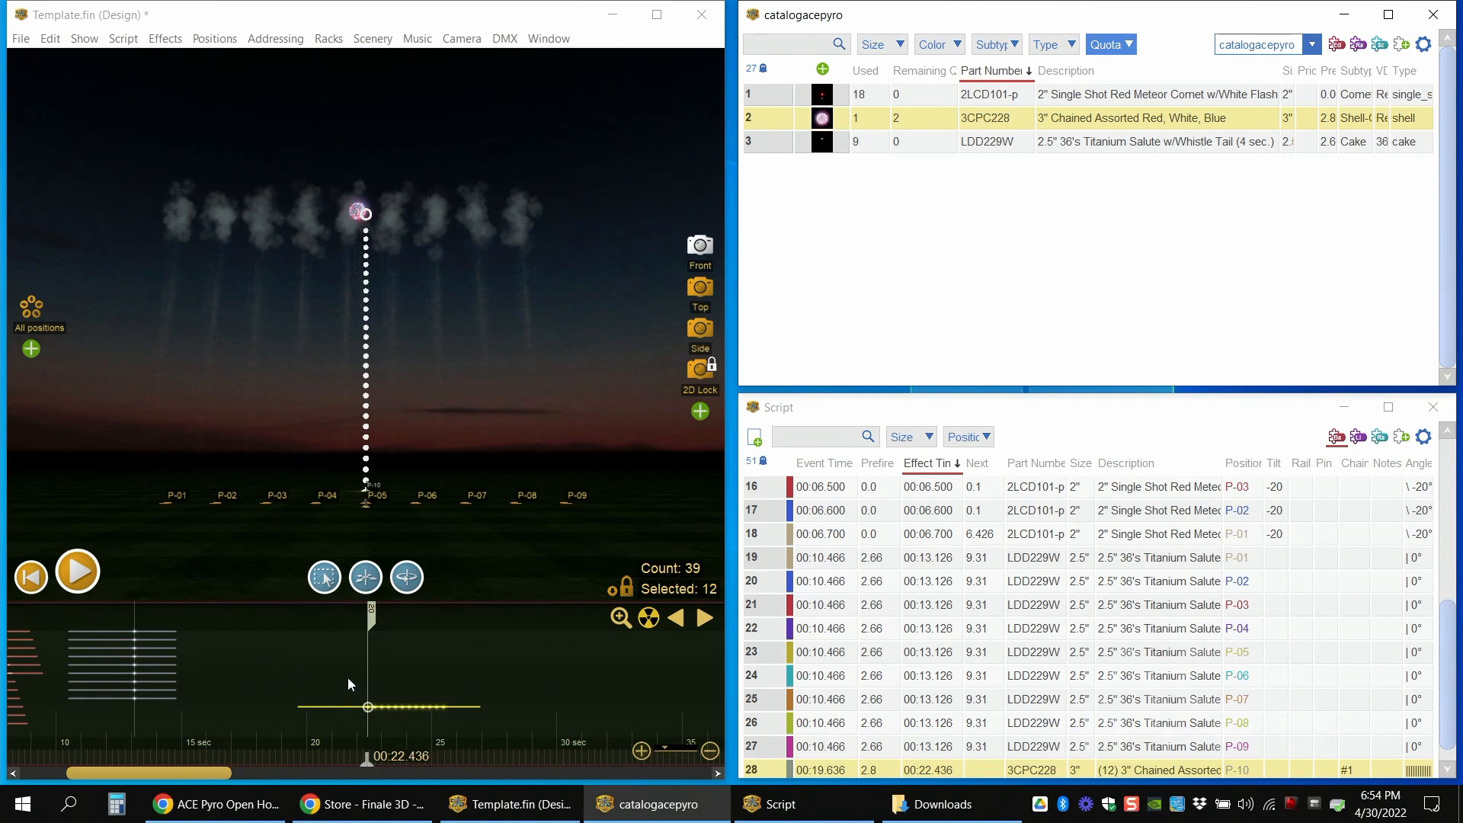
- Check the chain's Used and Remaining quota counts, and move the chain event at P-10 to effect time 00:21.827
{"action": "left_click", "coordinate": [351, 758]}
{"action": "mouse_move", "coordinate": [352, 759]}
{"action": "left_mouse_down"}
{"action": "mouse_move", "coordinate": [401, 758]}
{"action": "mouse_move", "coordinate": [355, 758]}
{"action": "left_mouse_up"}
{"action": "left_click", "coordinate": [386, 709]}
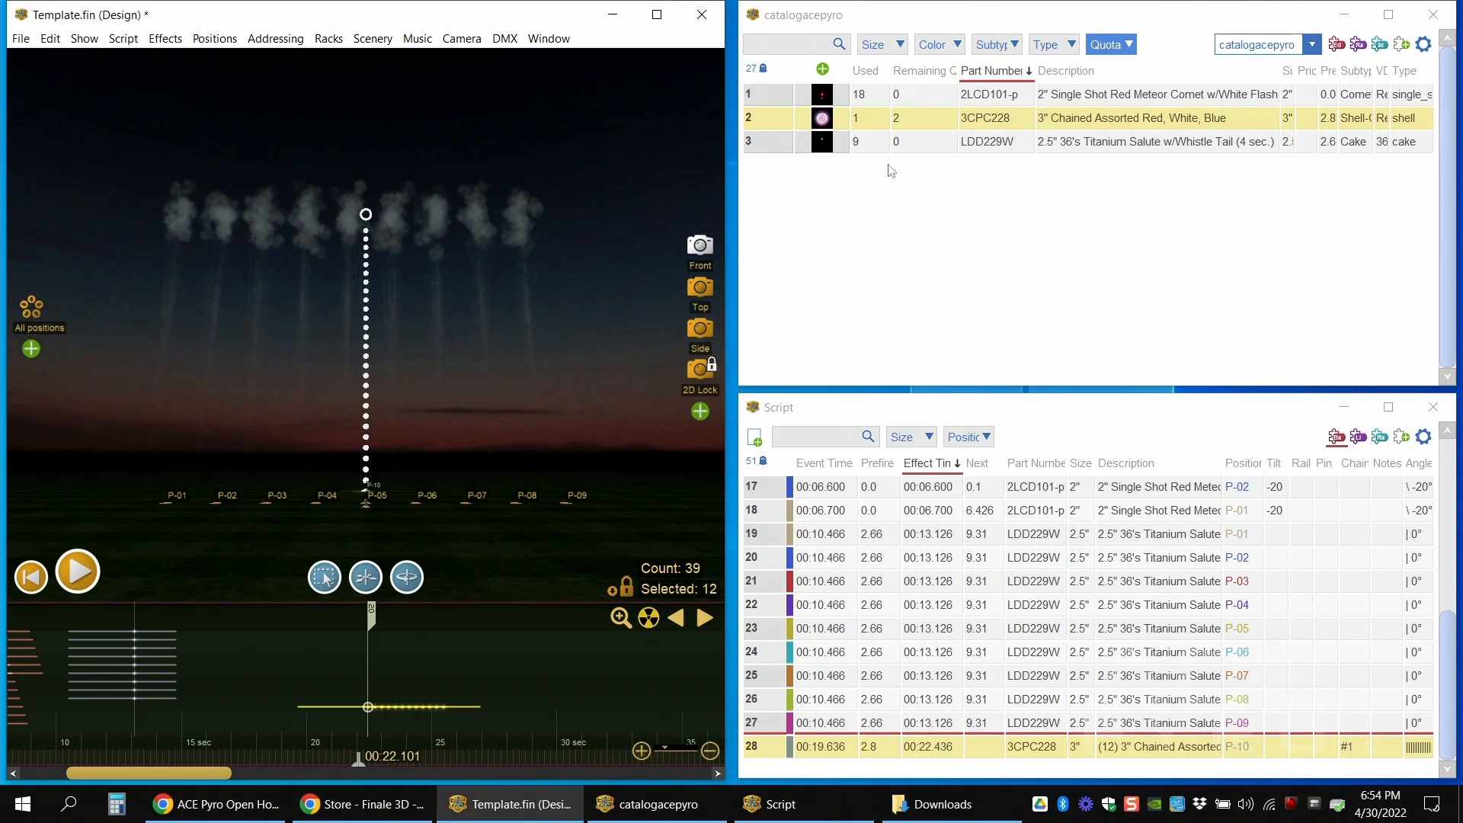
{"action": "left_click", "coordinate": [871, 126]}
{"action": "left_click", "coordinate": [922, 126]}
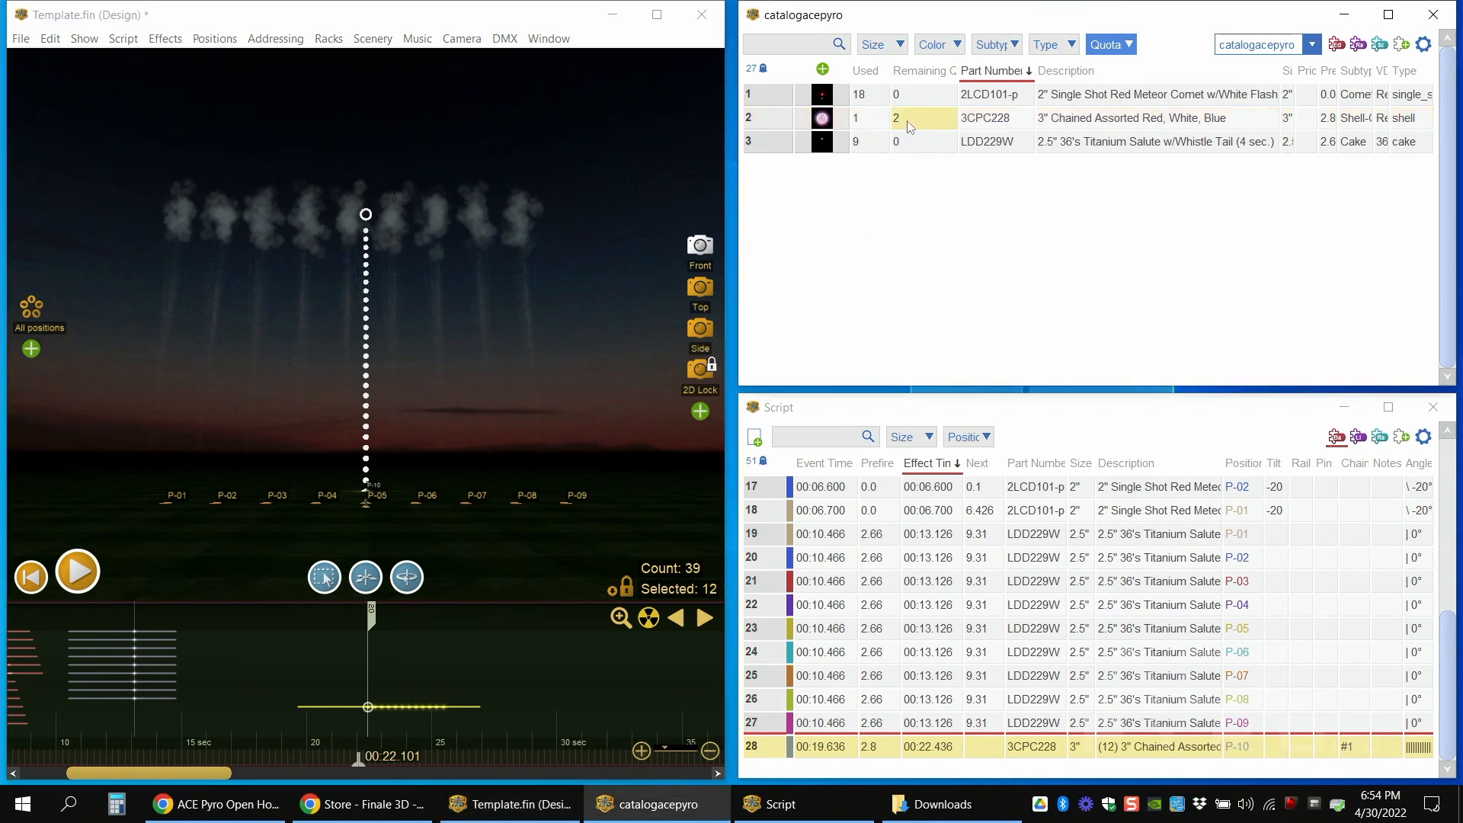
{"action": "left_click", "coordinate": [874, 126]}
{"action": "left_click", "coordinate": [925, 127]}
{"action": "left_click_drag", "start_coordinate": [371, 619], "coordinate": [357, 622]}
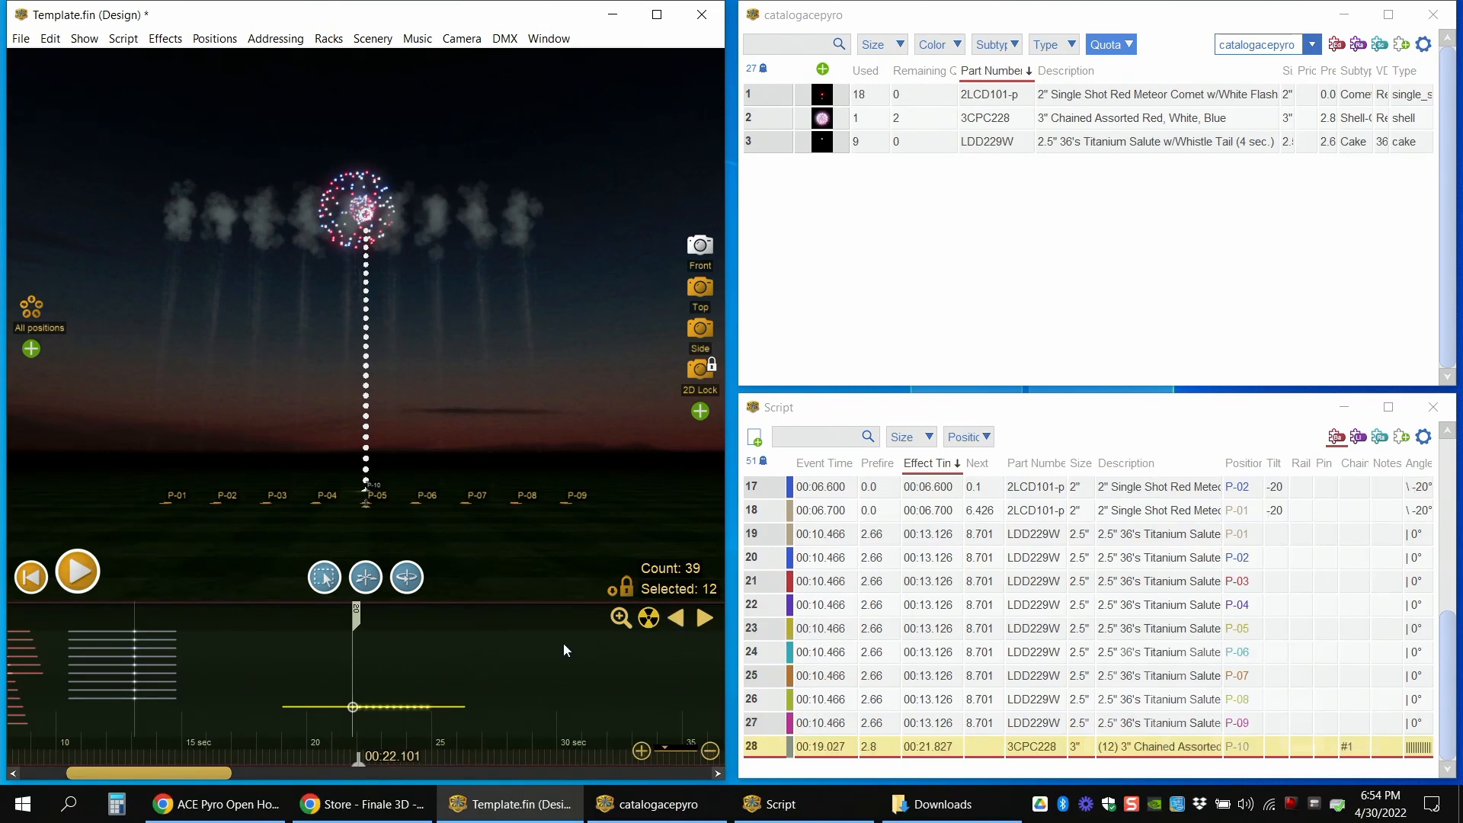
{"action": "left_click", "coordinate": [356, 619]}
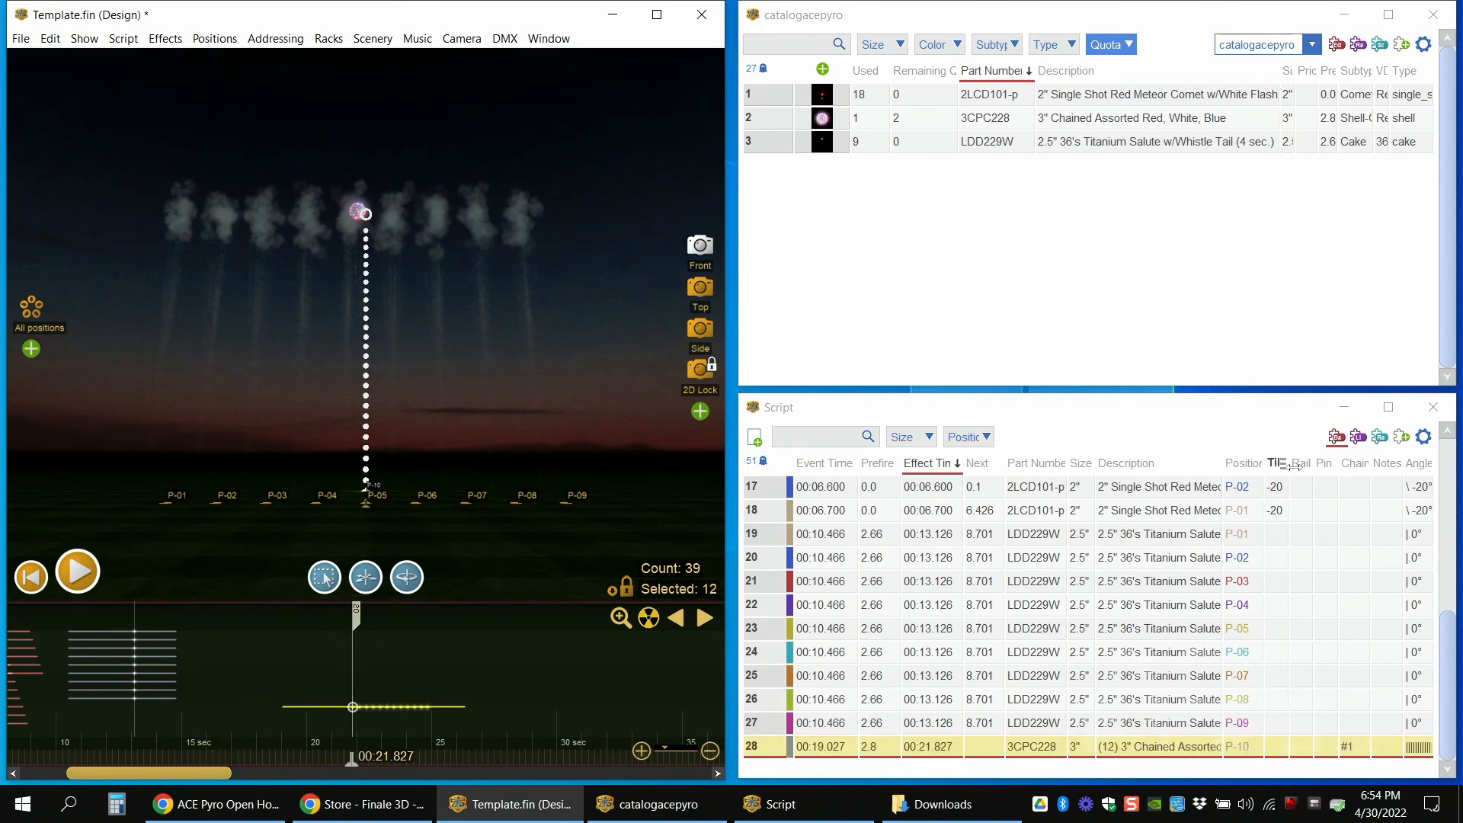
- Widen the script's Tilt column and examine the tilt angles of the forward and reversed comet events
{"action": "left_click_drag", "start_coordinate": [1291, 463], "coordinate": [1299, 463]}
{"action": "left_click_drag", "start_coordinate": [1448, 690], "coordinate": [1457, 533]}
{"action": "scroll", "coordinate": [1457, 533], "scroll_direction": "down", "scroll_amount": 2}
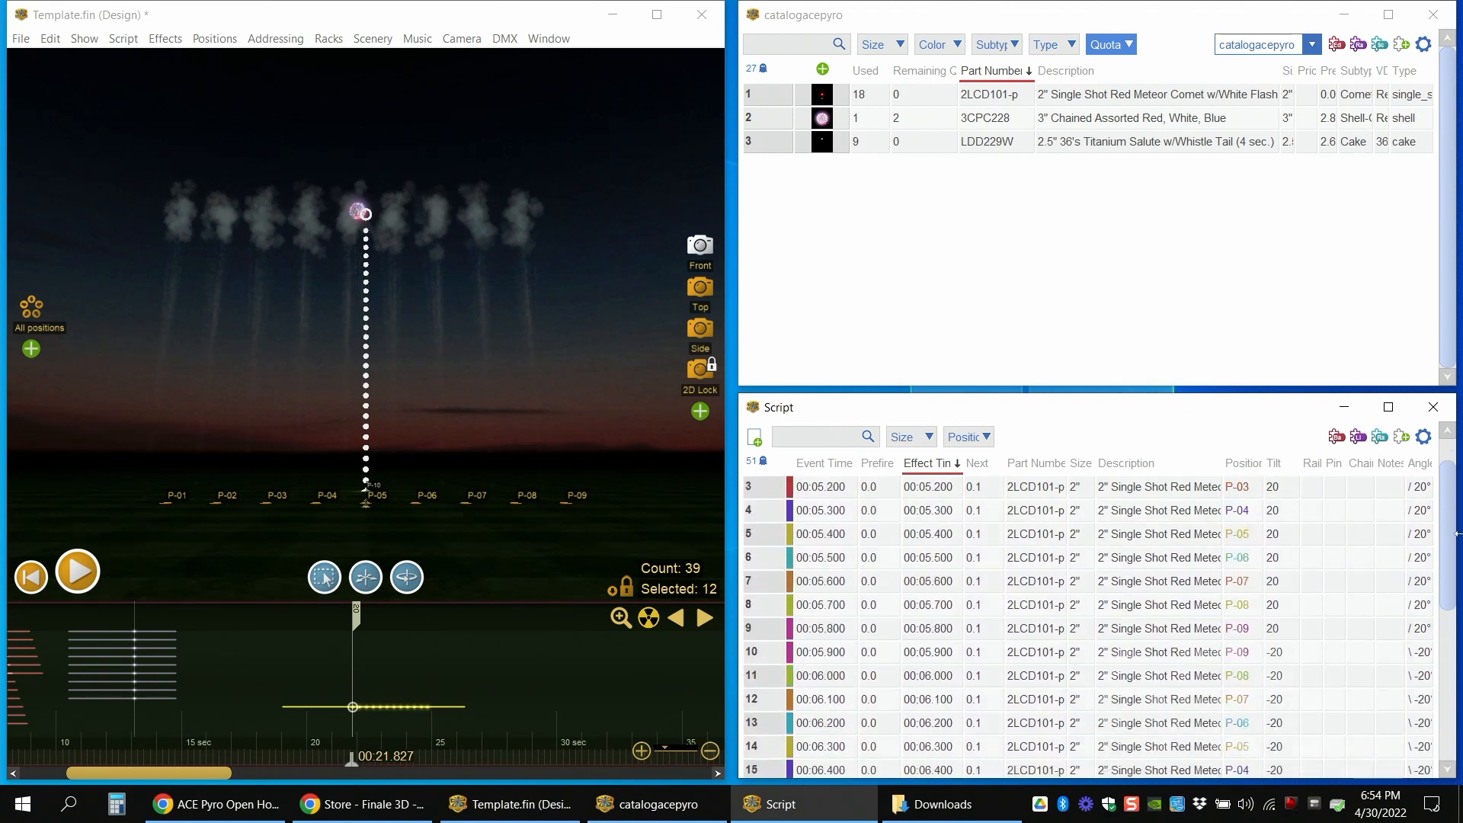
{"action": "left_click_drag", "start_coordinate": [1281, 487], "coordinate": [1277, 565]}
{"action": "scroll", "coordinate": [1278, 577], "scroll_direction": "up", "scroll_amount": 2}
{"action": "left_click_drag", "start_coordinate": [1274, 488], "coordinate": [1281, 675]}
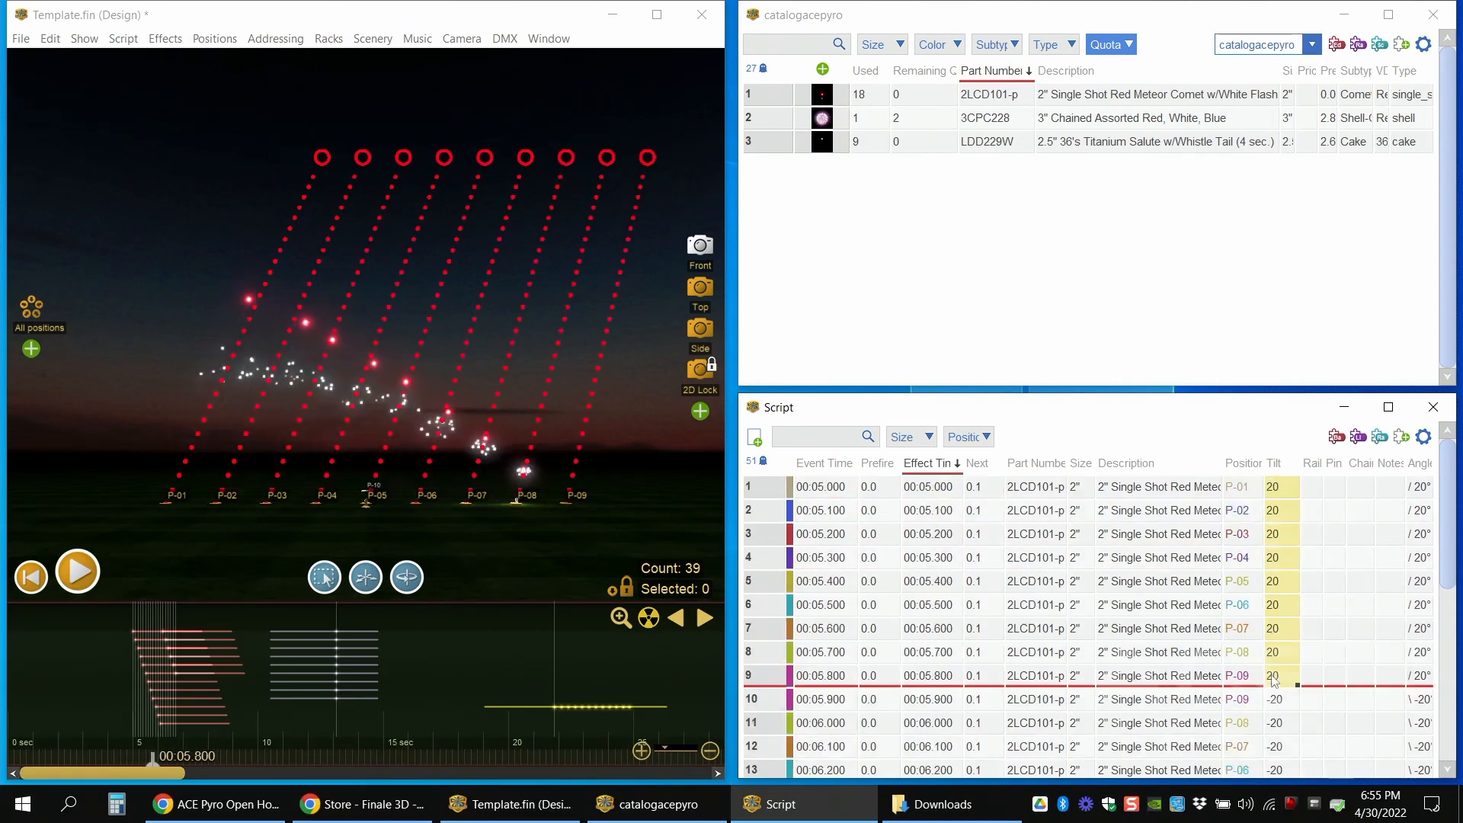
{"action": "scroll", "coordinate": [1281, 671], "scroll_direction": "down", "scroll_amount": 2}
{"action": "left_click_drag", "start_coordinate": [1275, 582], "coordinate": [1271, 697]}
{"action": "scroll", "coordinate": [1282, 671], "scroll_direction": "down", "scroll_amount": 4}
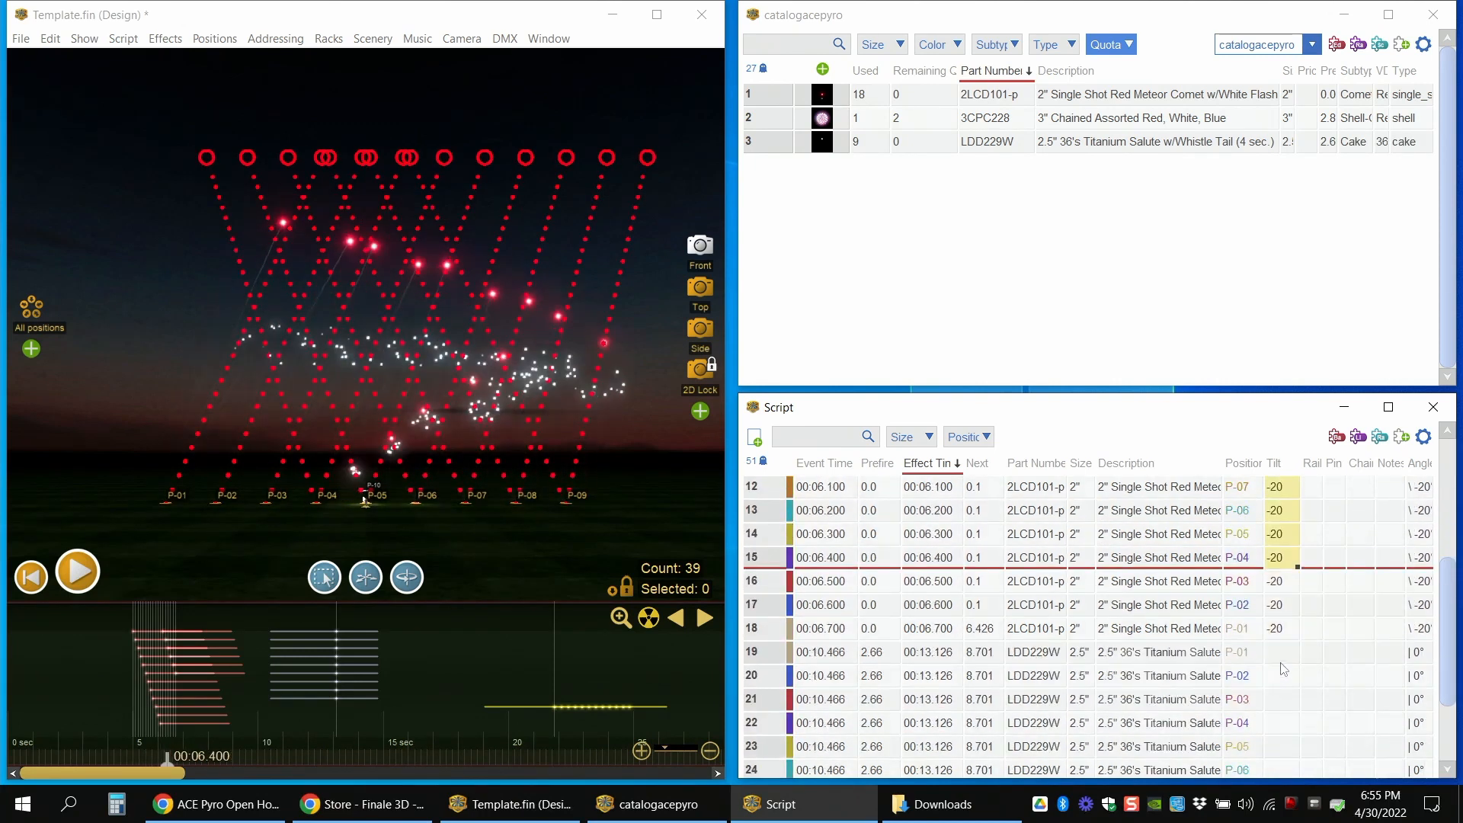
- Set the tilt of the 3CPC228 chain at P-10 to -30 in the script
{"action": "left_click", "coordinate": [1288, 751]}
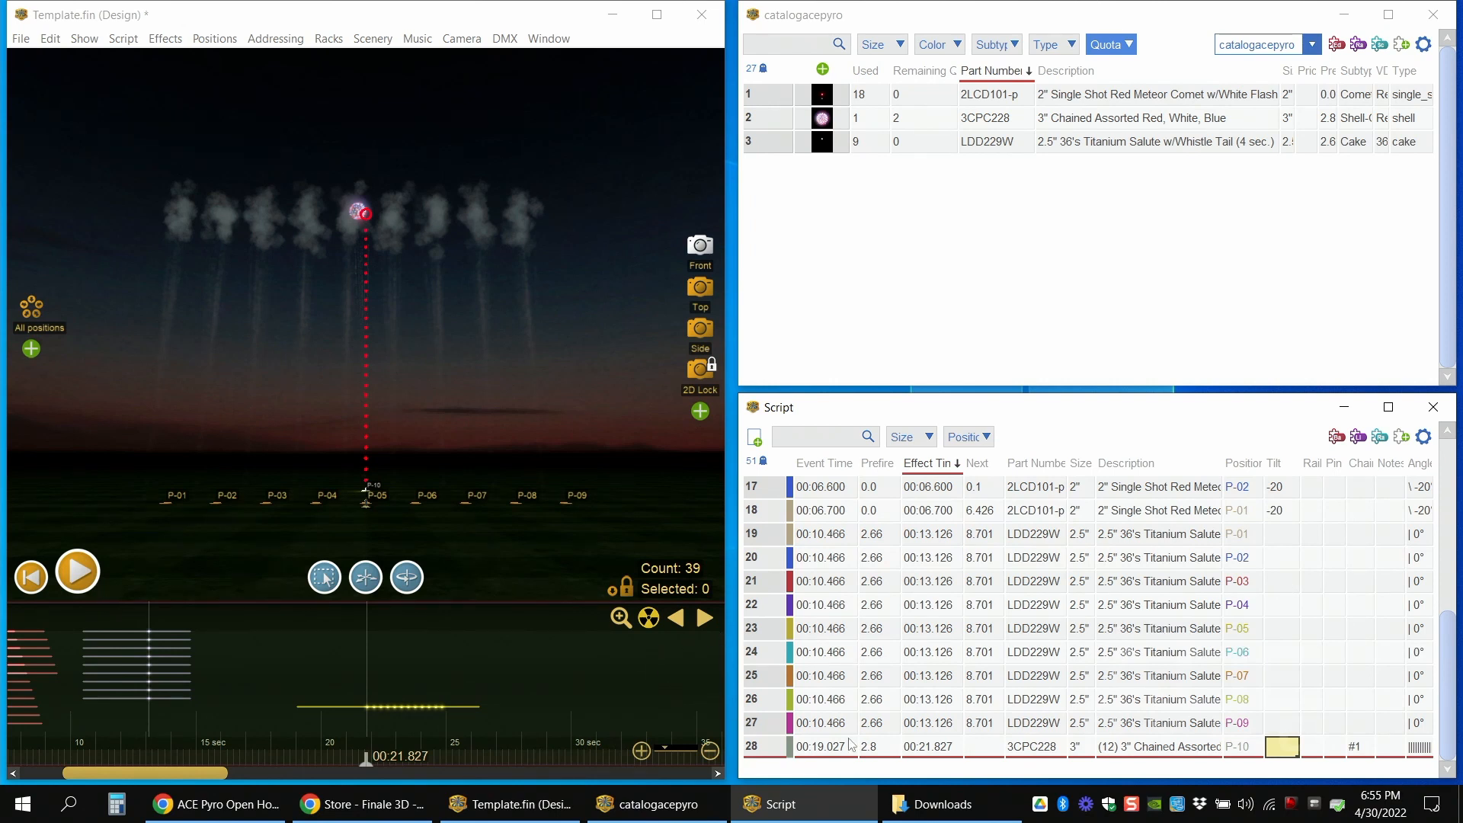
{"action": "type", "text": "-"}
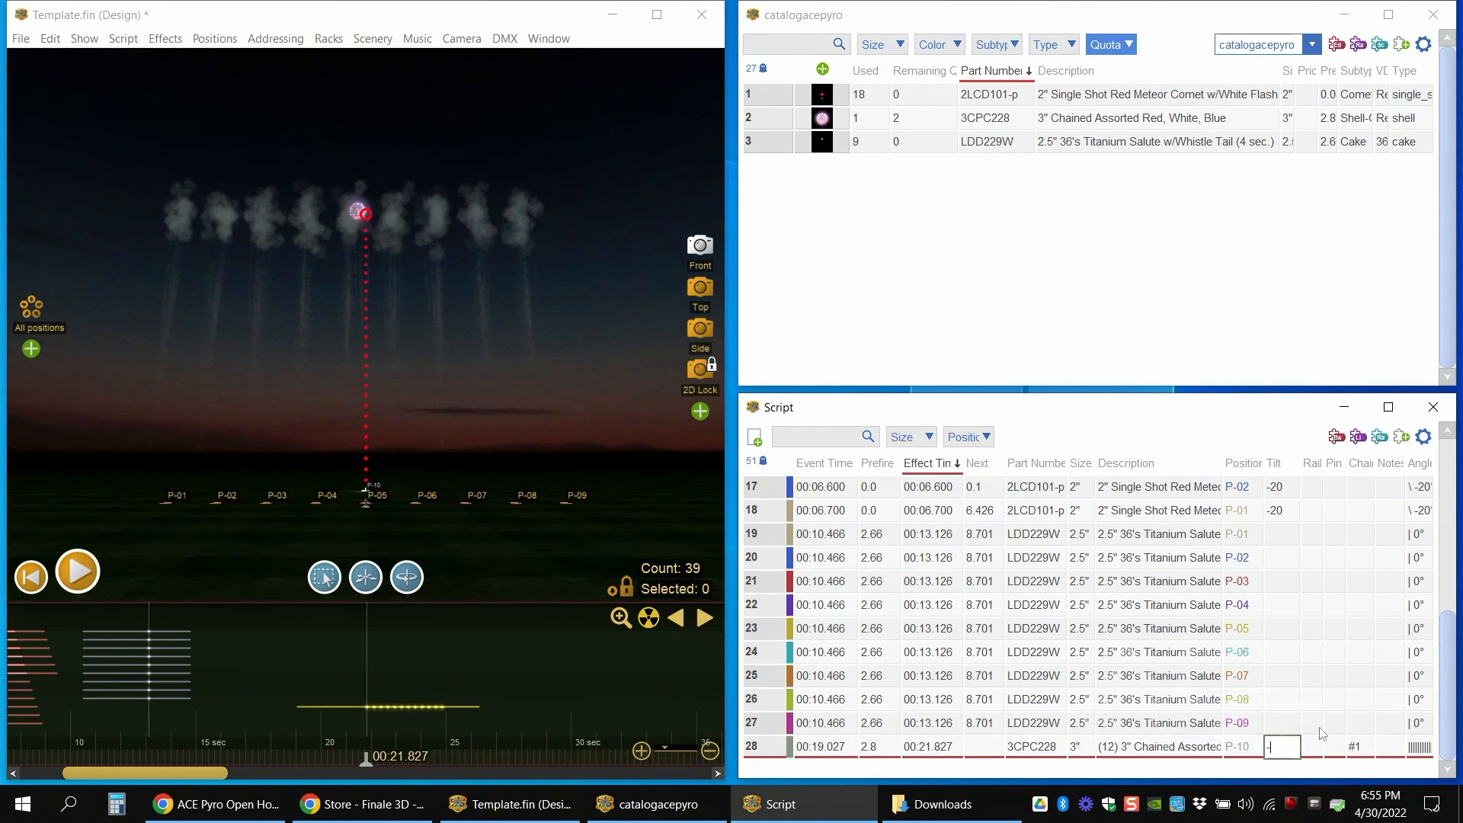
{"action": "type", "text": "30"}
{"action": "key", "text": "Return"}
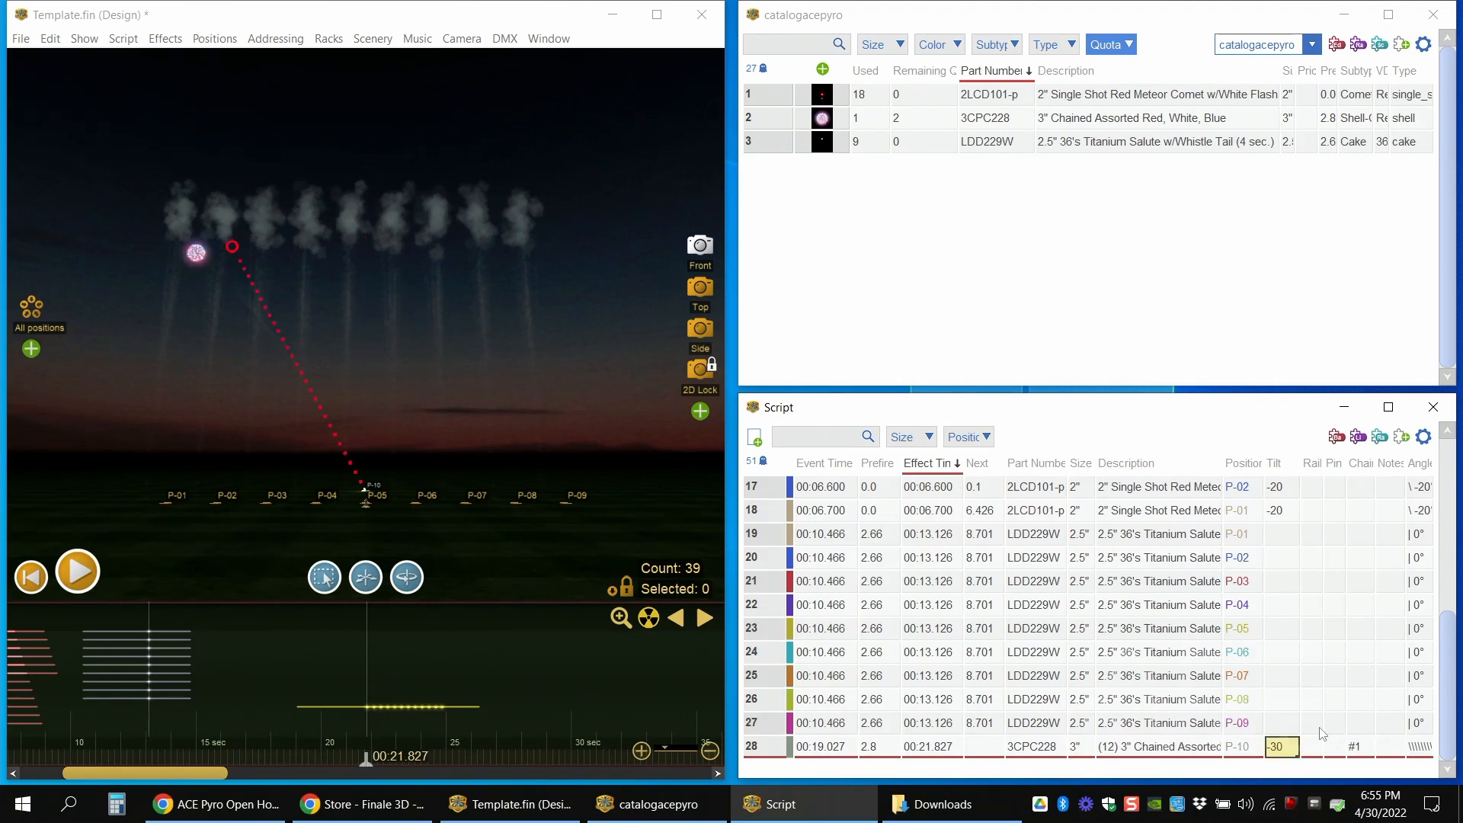
- Preview the tilted shell chain by playing the show to about 25 seconds, and select the chain on the timeline
{"action": "left_click", "coordinate": [357, 661]}
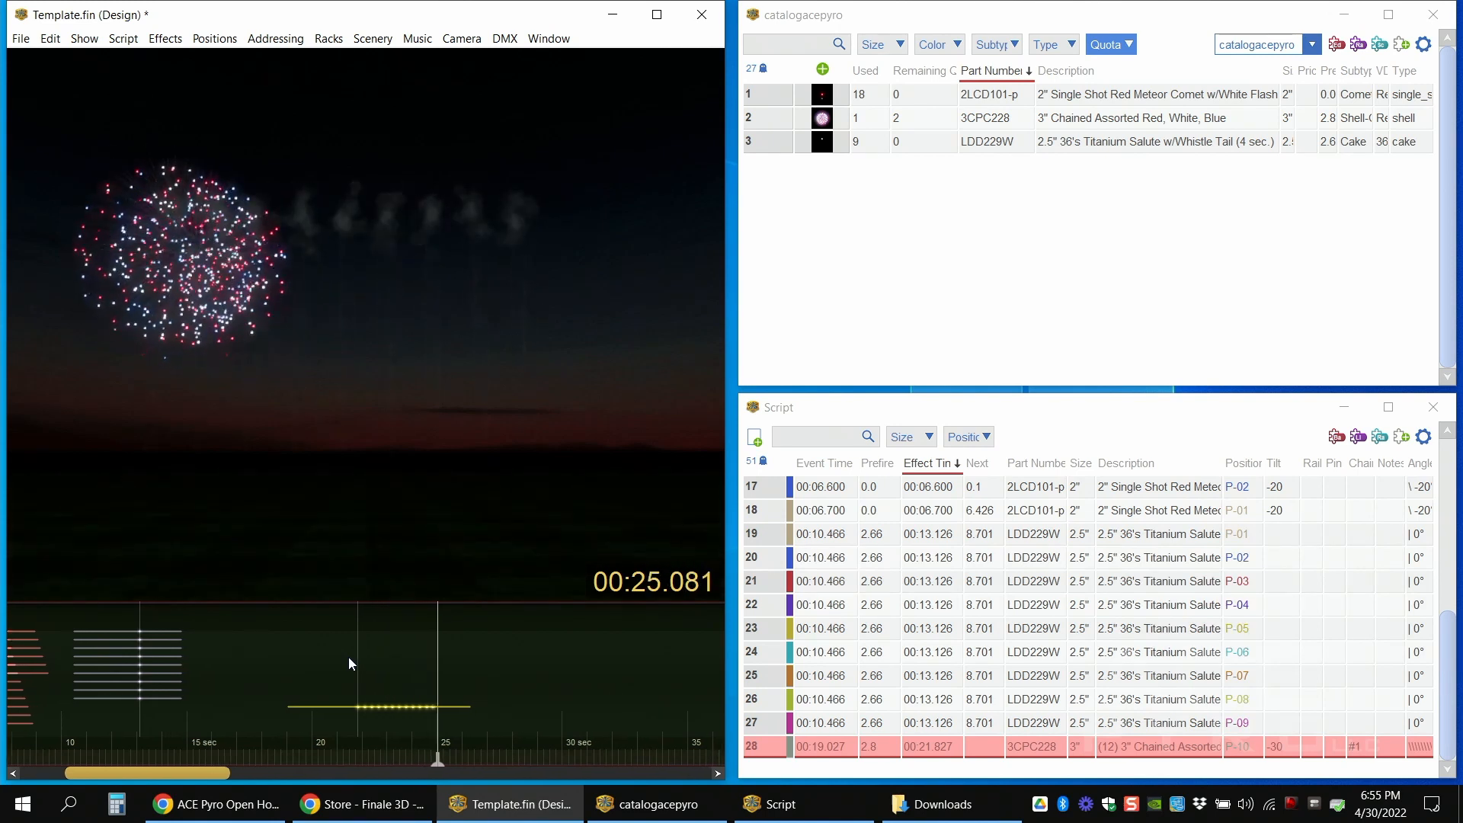
{"action": "left_click", "coordinate": [354, 688]}
{"action": "left_click", "coordinate": [357, 706]}
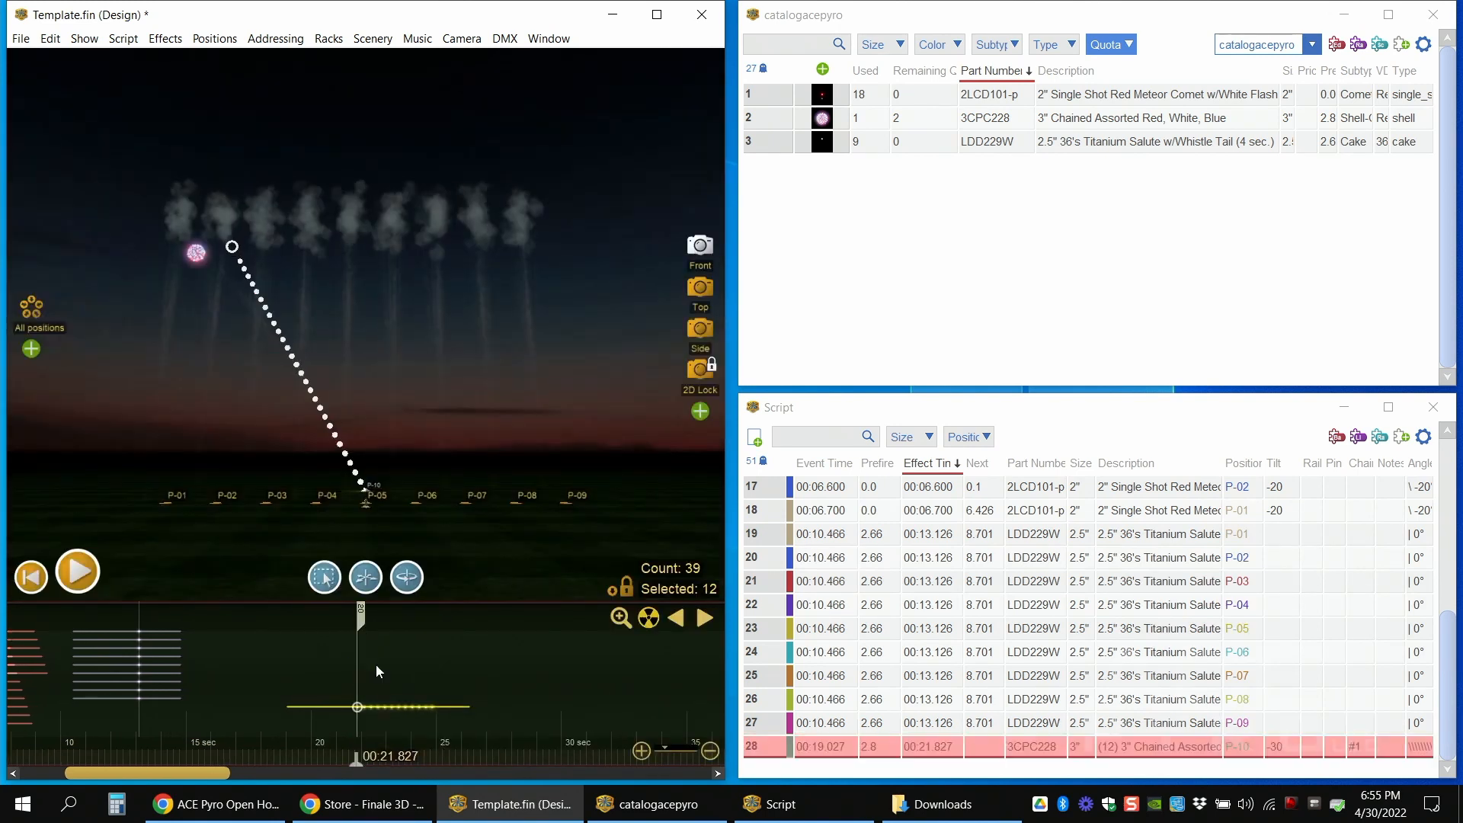
- Insert two more 3CPC228 chains at P-10 at effect time 00:21.827 and check the catalog's remaining quotas
{"action": "double_click", "coordinate": [823, 121]}
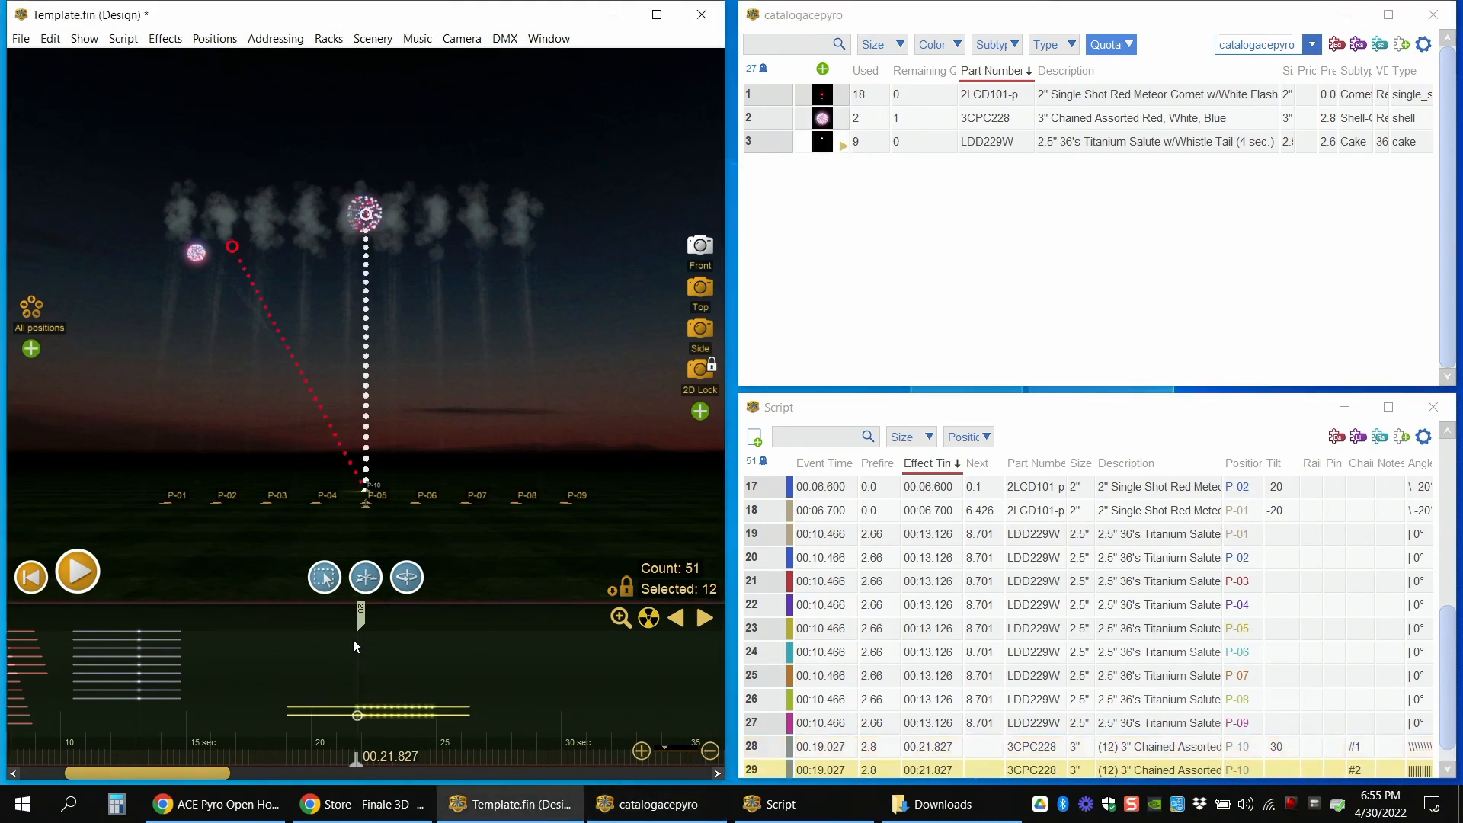
{"action": "mouse_move", "coordinate": [357, 715]}
{"action": "left_mouse_down"}
{"action": "mouse_move", "coordinate": [418, 721]}
{"action": "mouse_move", "coordinate": [357, 715]}
{"action": "left_mouse_up"}
{"action": "left_click", "coordinate": [825, 122]}
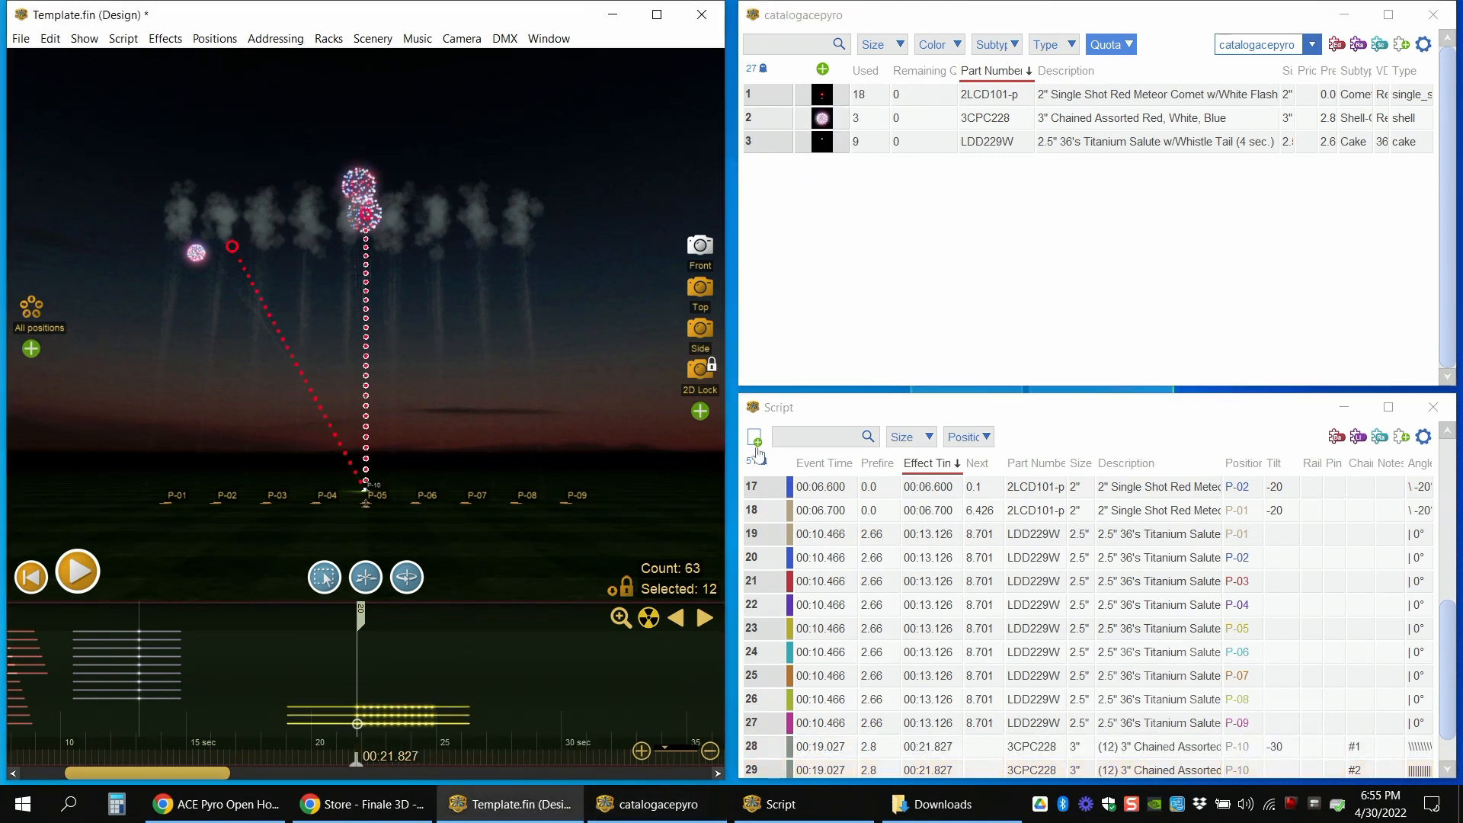
{"action": "left_click", "coordinate": [356, 630]}
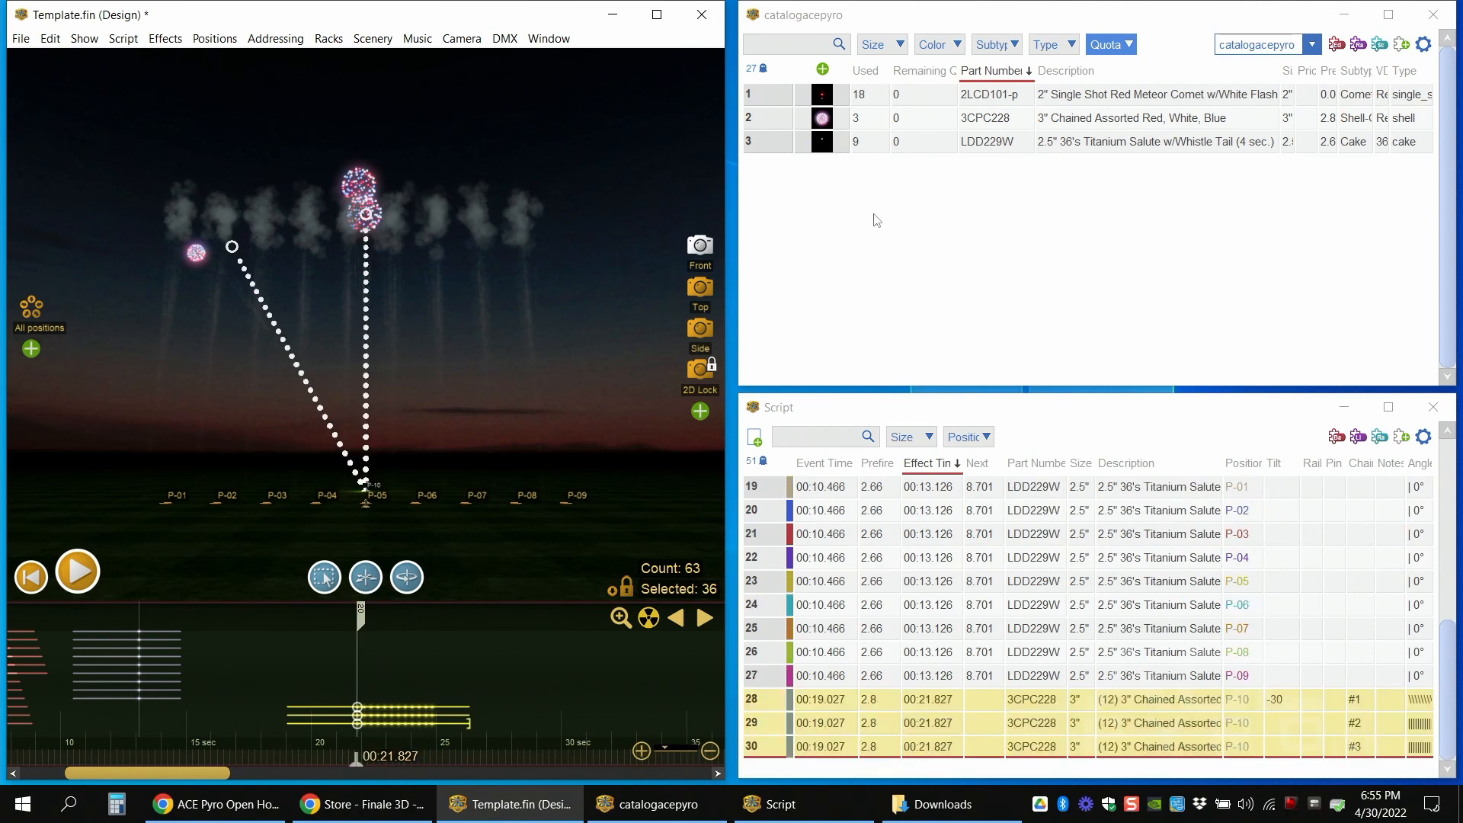
{"action": "left_click", "coordinate": [922, 117]}
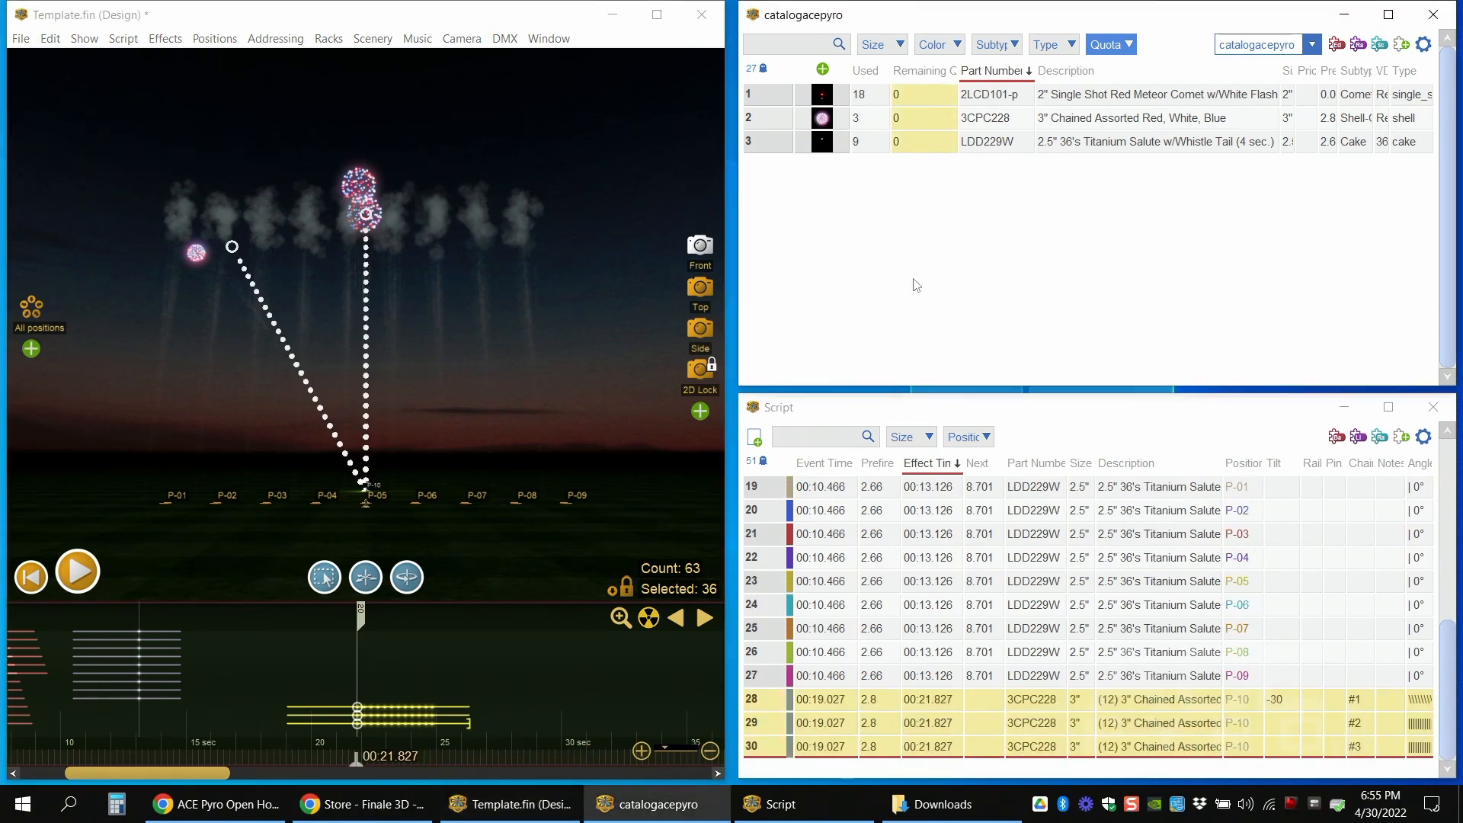
- Set the tilt of the third chain, reference #3 at P-10, to 30 in the script
{"action": "left_click", "coordinate": [1448, 670]}
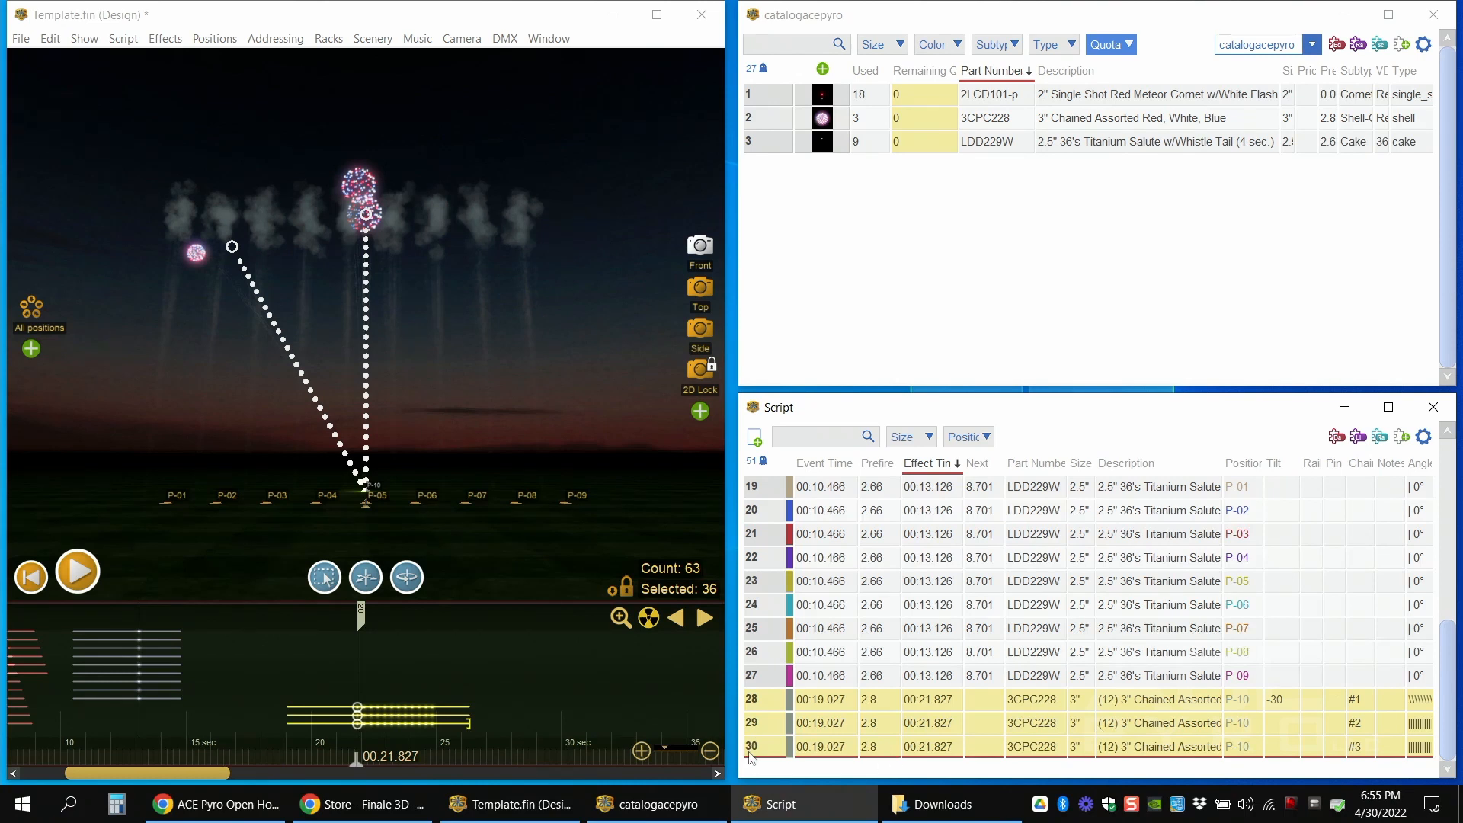
{"action": "left_click", "coordinate": [1283, 746]}
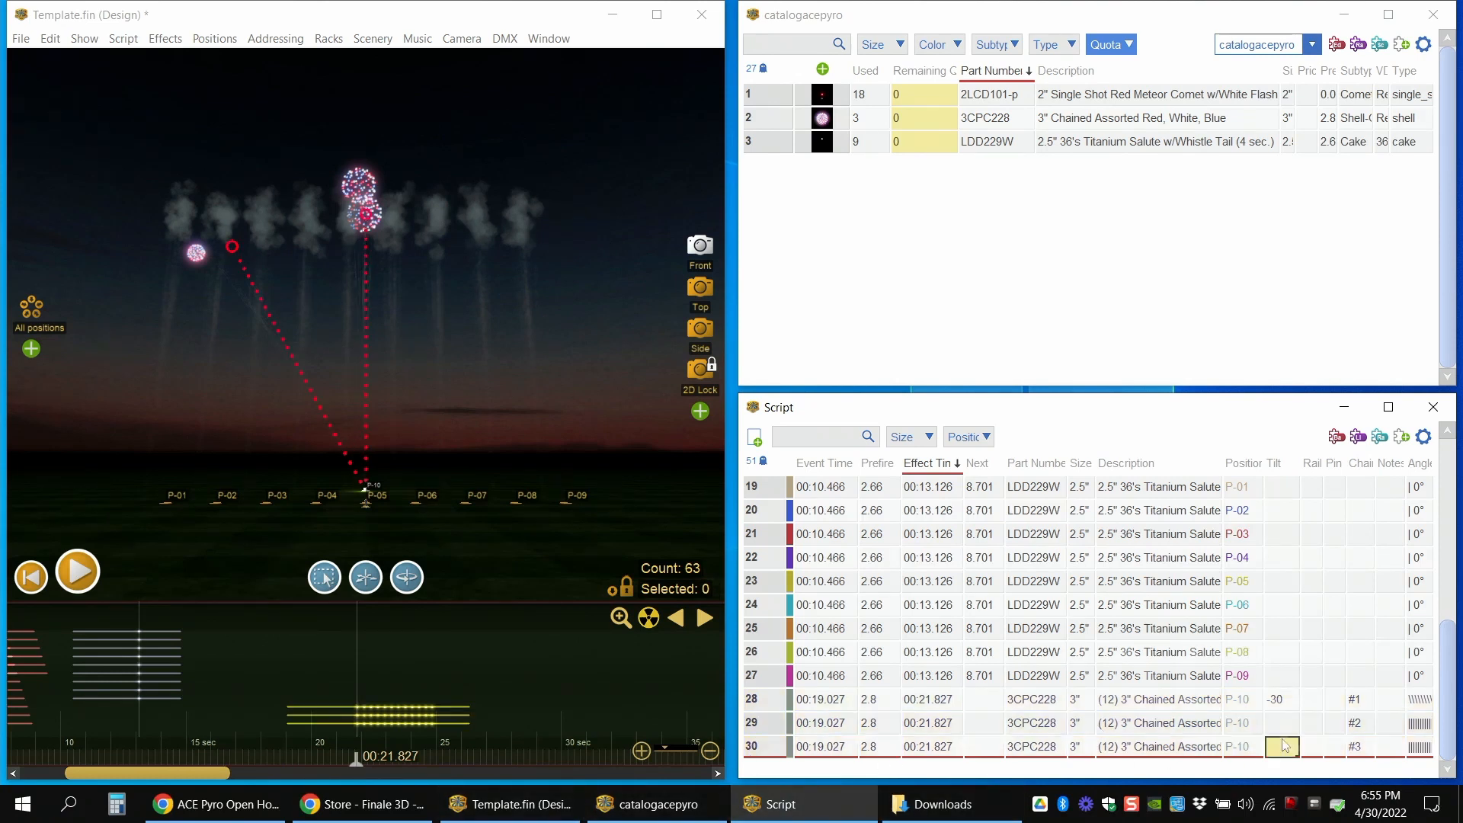
{"action": "type", "text": "30"}
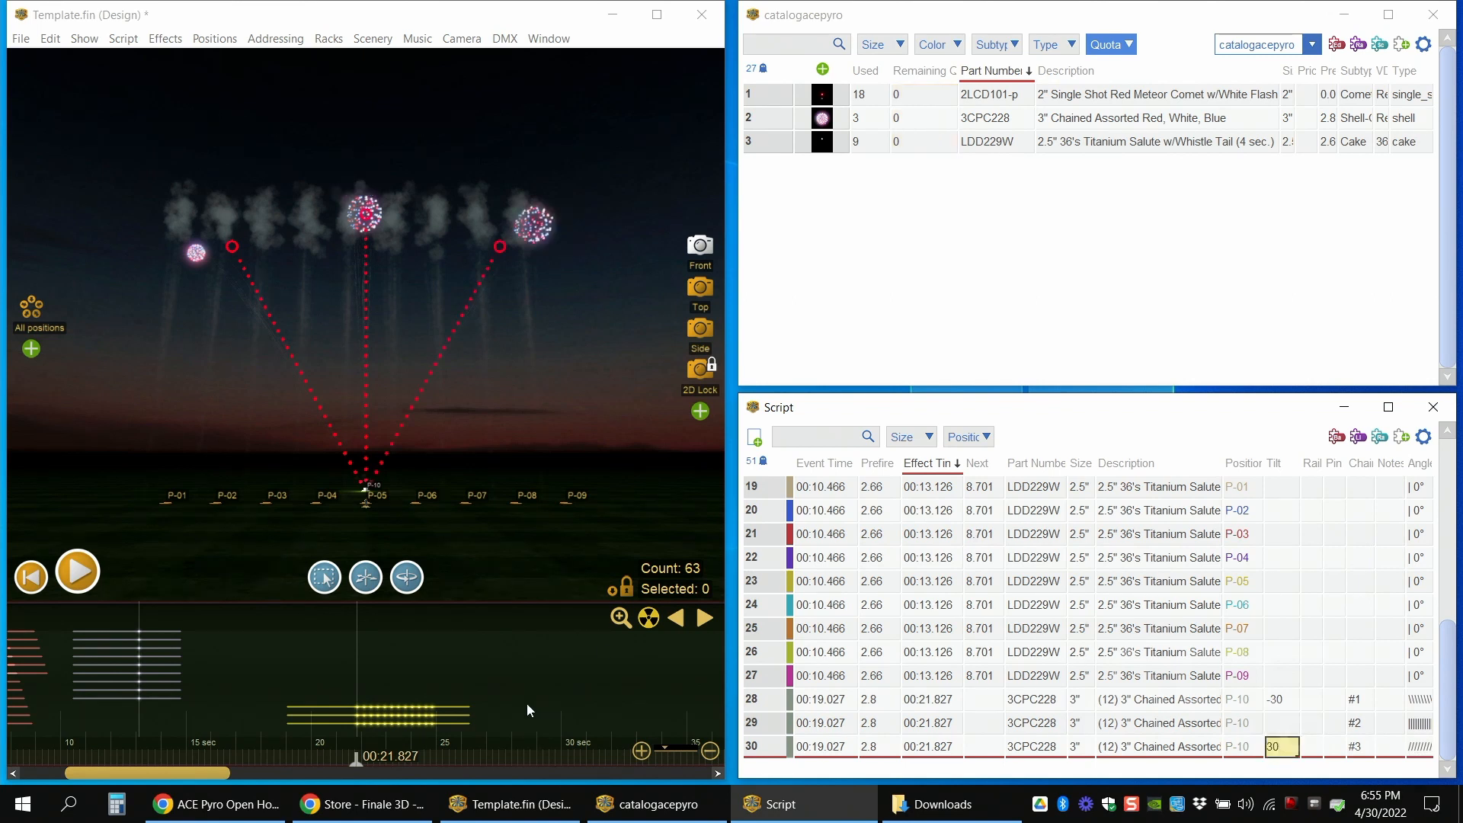
- Preview the three fanned shell chains by playing the show to about 26 seconds, and place the playhead at 00:16.974
{"action": "left_click", "coordinate": [288, 672]}
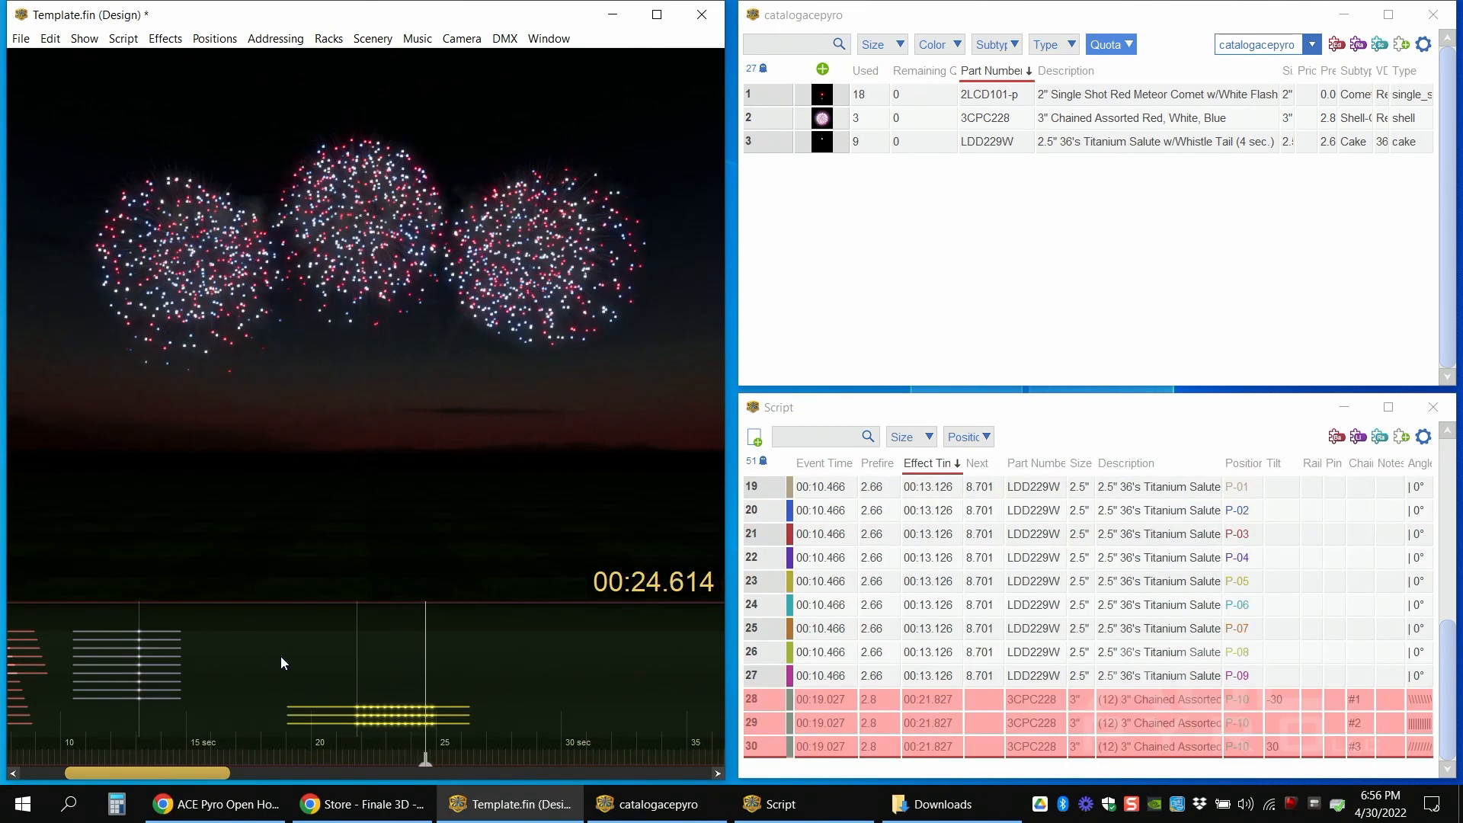
{"action": "scroll", "coordinate": [287, 668], "scroll_direction": "down", "scroll_amount": 3}
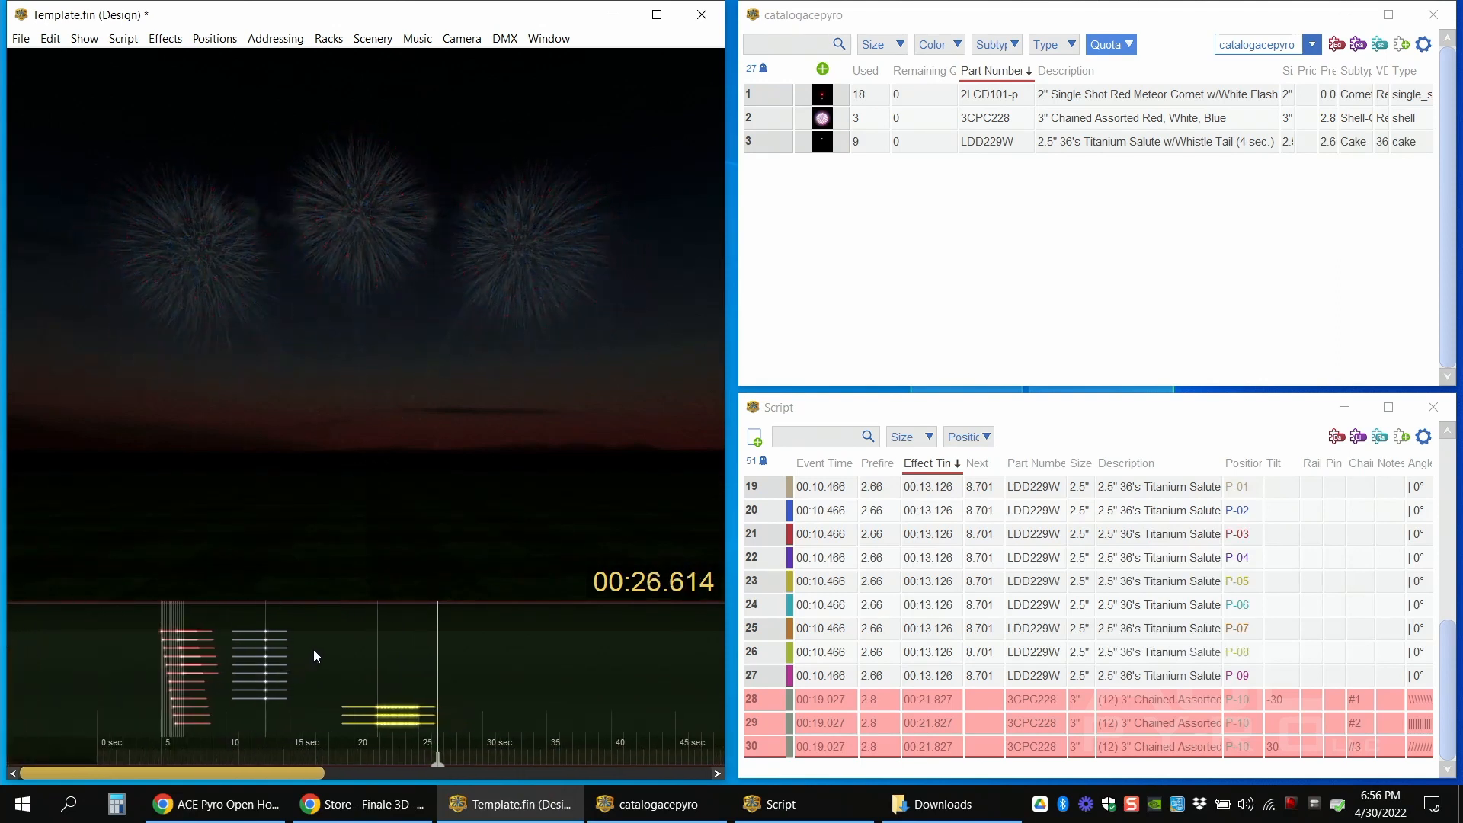
{"action": "left_click", "coordinate": [313, 650]}
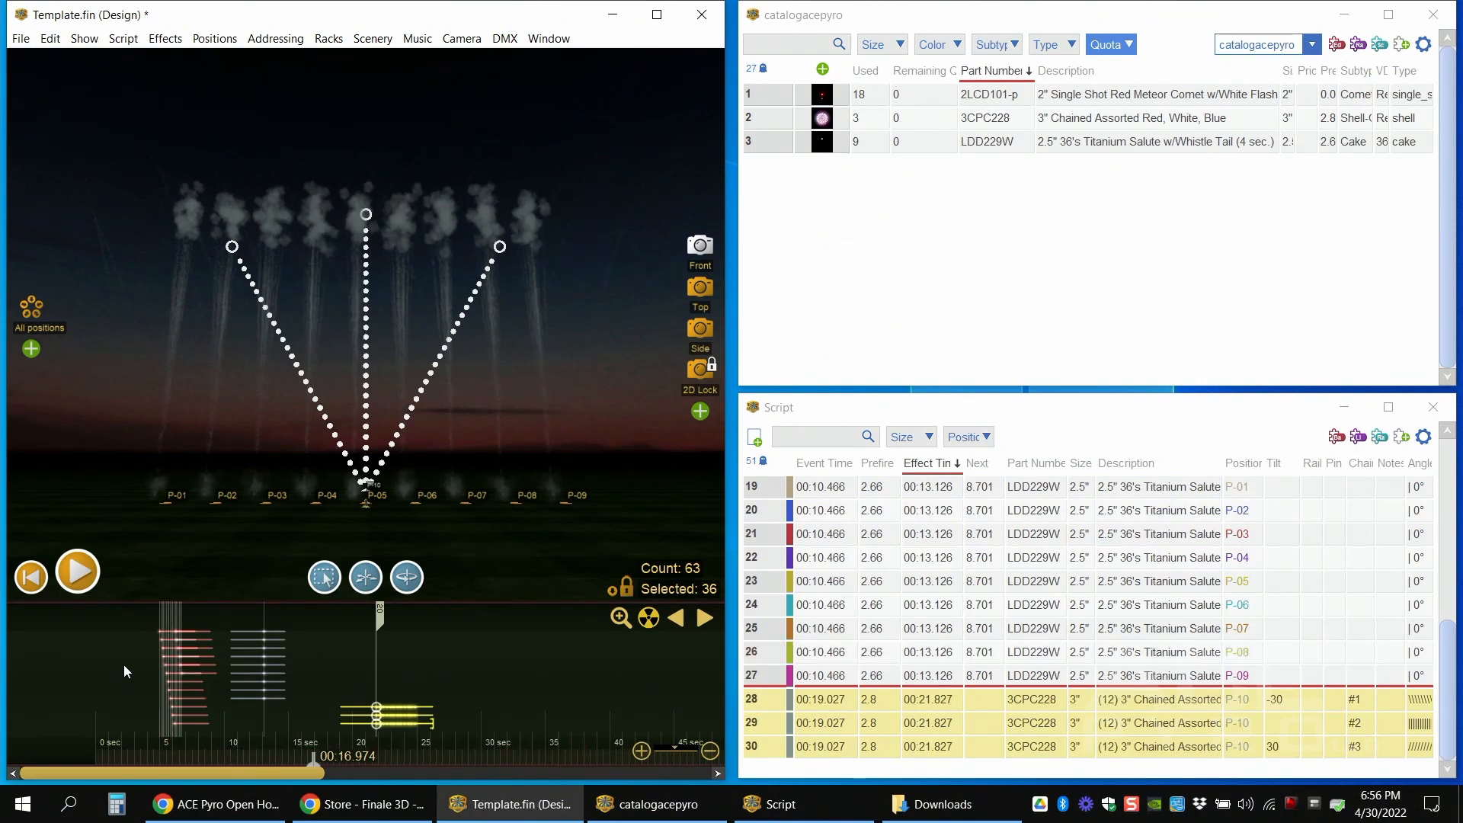
- Select all 18 comet events on the timeline and examine the available fields in their event properties
{"action": "mouse_move", "coordinate": [124, 648]}
{"action": "left_mouse_down"}
{"action": "mouse_move", "coordinate": [218, 667]}
{"action": "mouse_move", "coordinate": [200, 669]}
{"action": "left_mouse_up"}
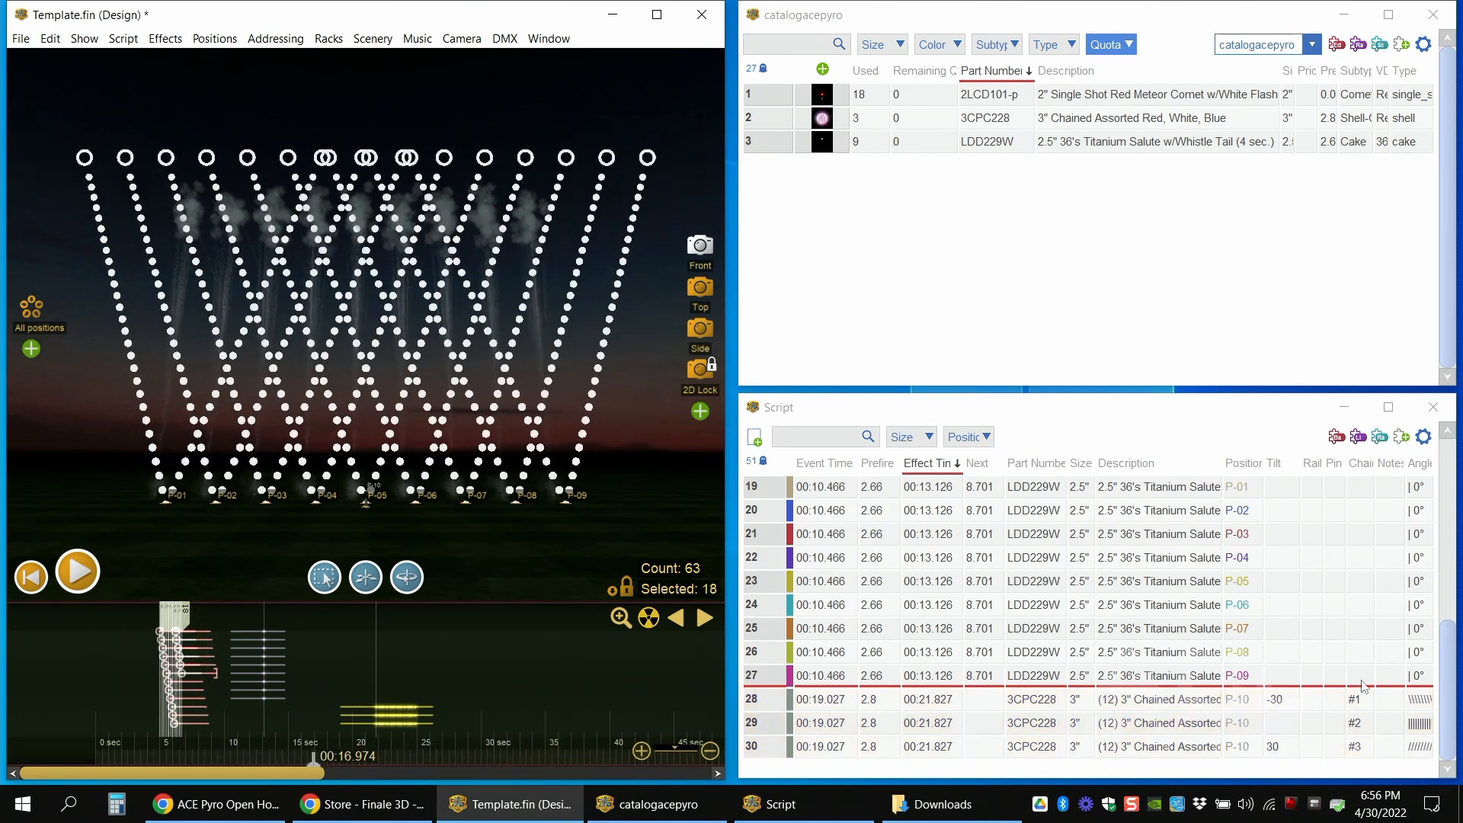
{"action": "left_click_drag", "start_coordinate": [1451, 673], "coordinate": [1457, 469]}
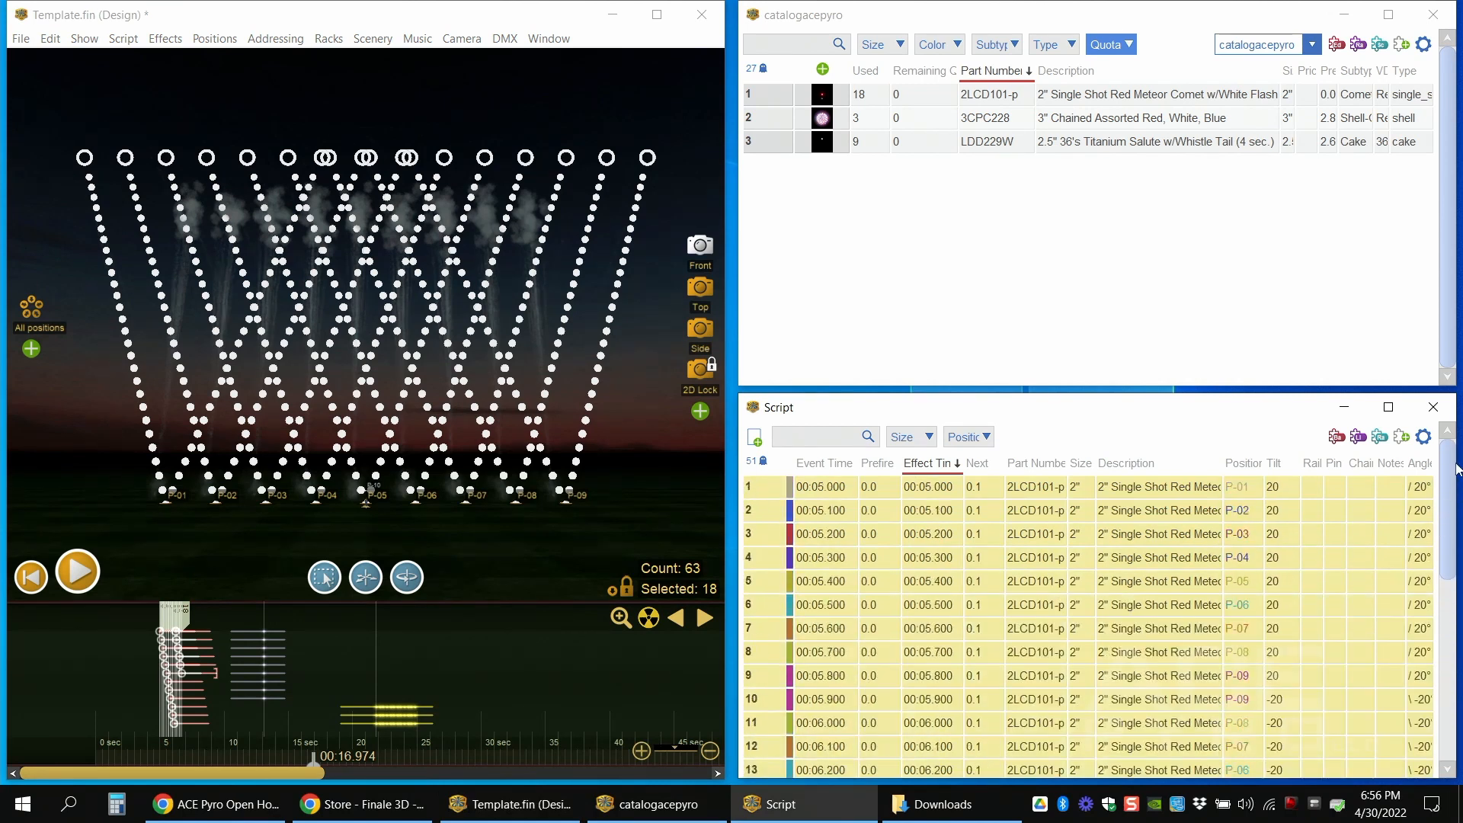
{"action": "right_click", "coordinate": [1038, 584]}
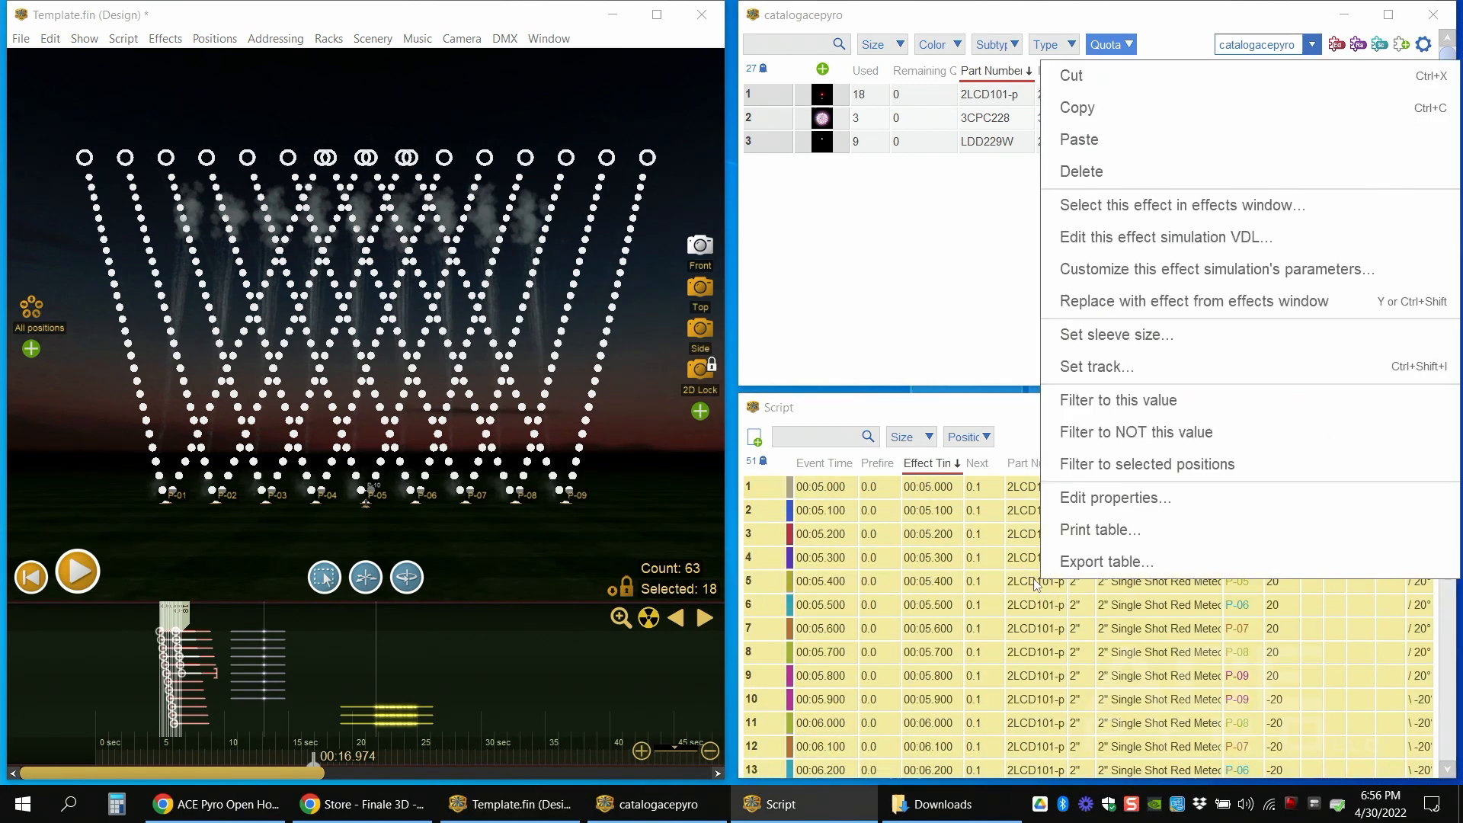
{"action": "left_click", "coordinate": [1097, 498]}
{"action": "scroll", "coordinate": [1094, 513], "scroll_direction": "down", "scroll_amount": 1}
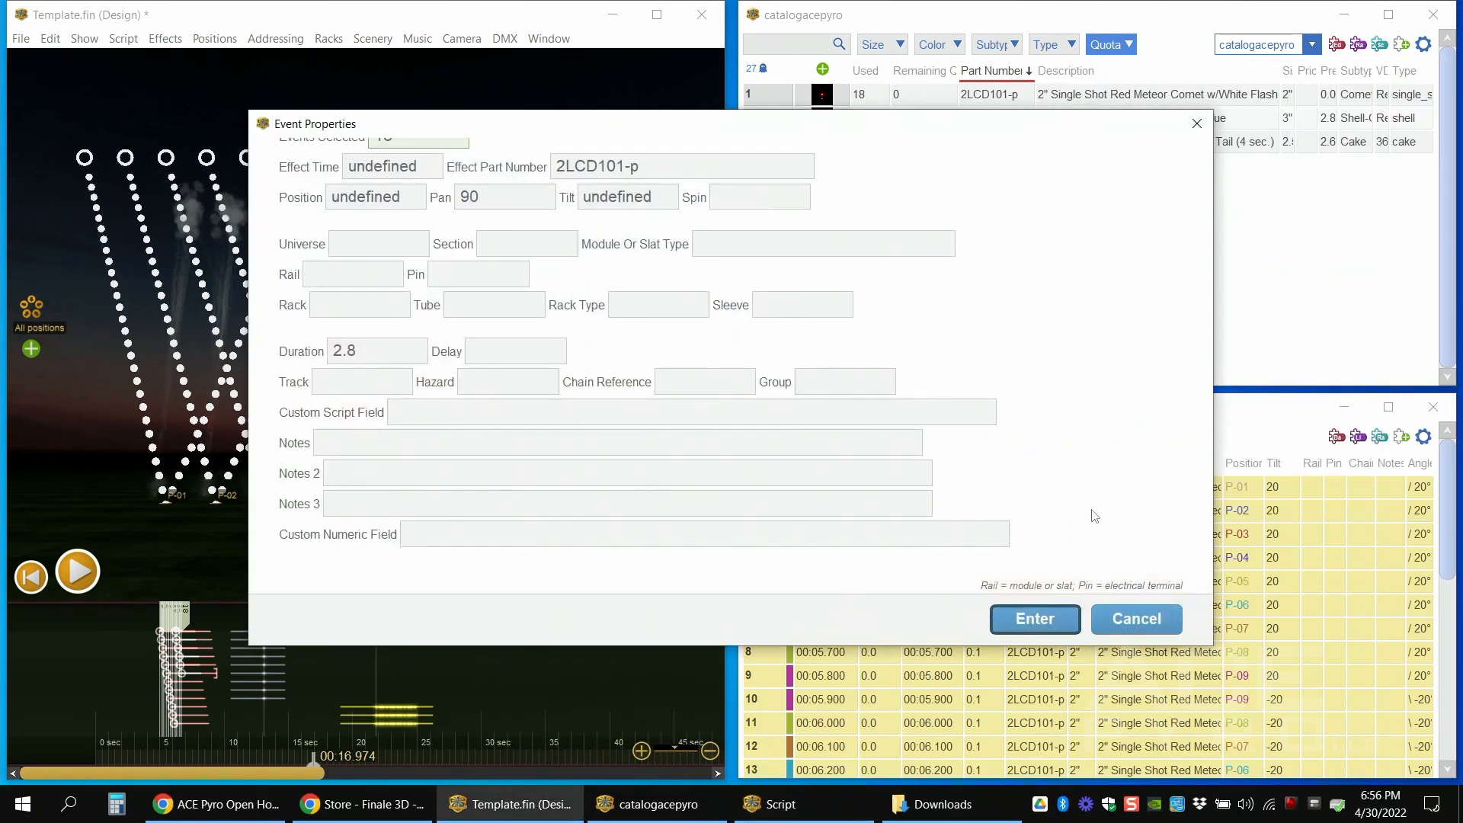
{"action": "scroll", "coordinate": [1099, 509], "scroll_direction": "up", "scroll_amount": 1}
{"action": "scroll", "coordinate": [1096, 488], "scroll_direction": "down", "scroll_amount": 1}
{"action": "scroll", "coordinate": [990, 473], "scroll_direction": "up", "scroll_amount": 1}
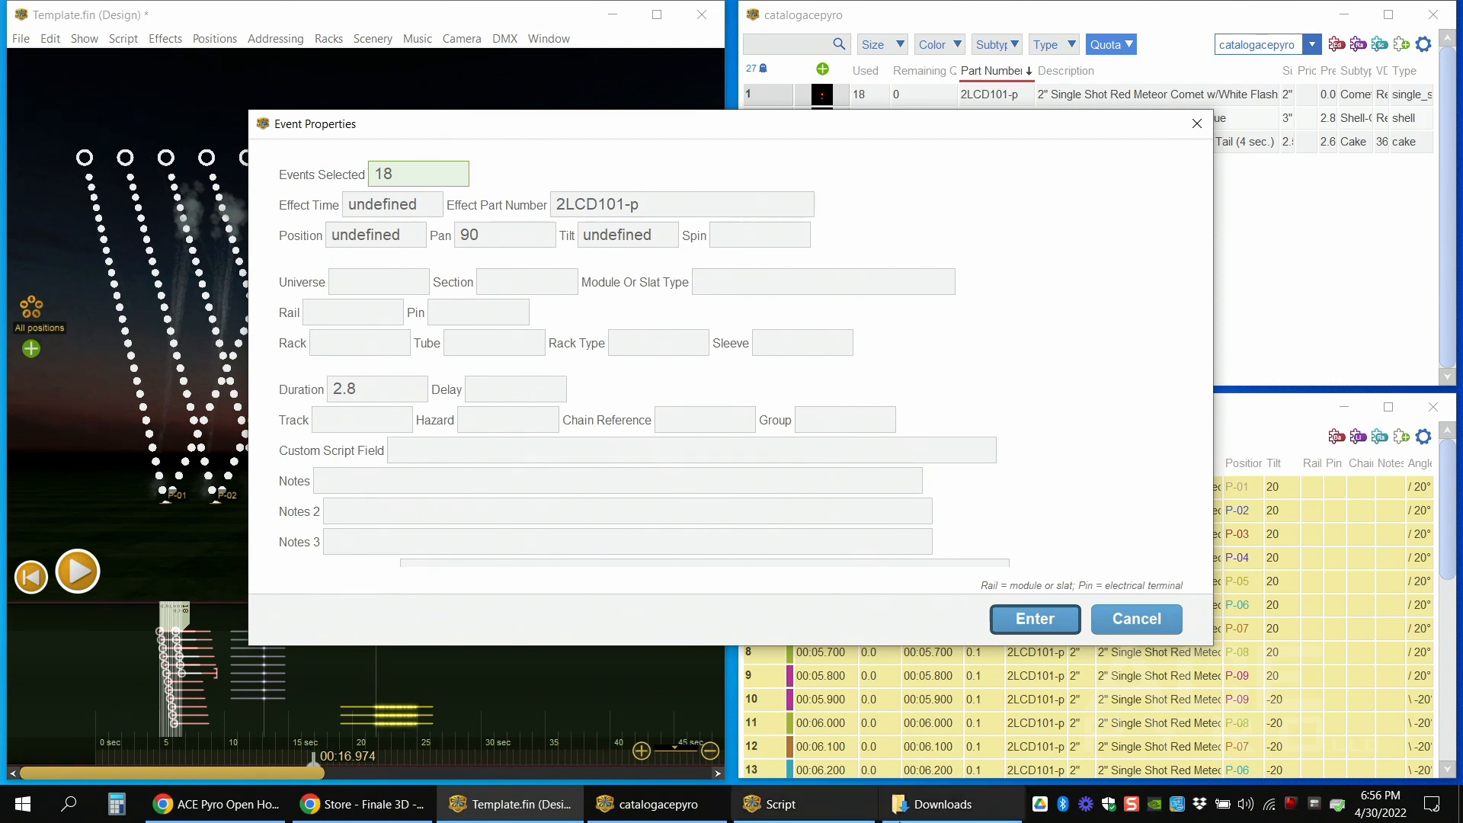
- Open Example.star from the Downloads folder in Excel and fit all columns to the width of their contents
{"action": "left_click", "coordinate": [943, 804]}
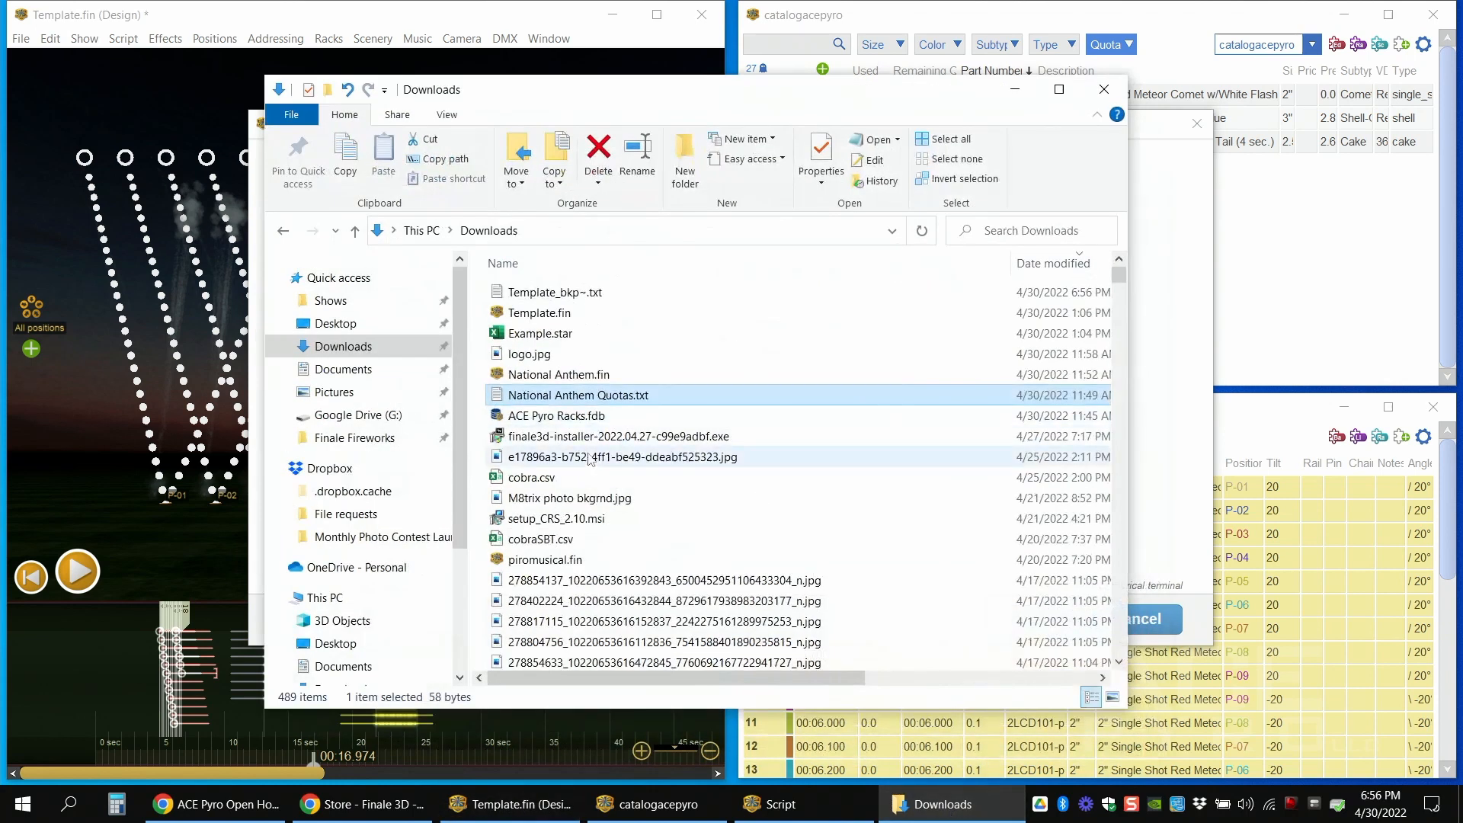
{"action": "double_click", "coordinate": [576, 333]}
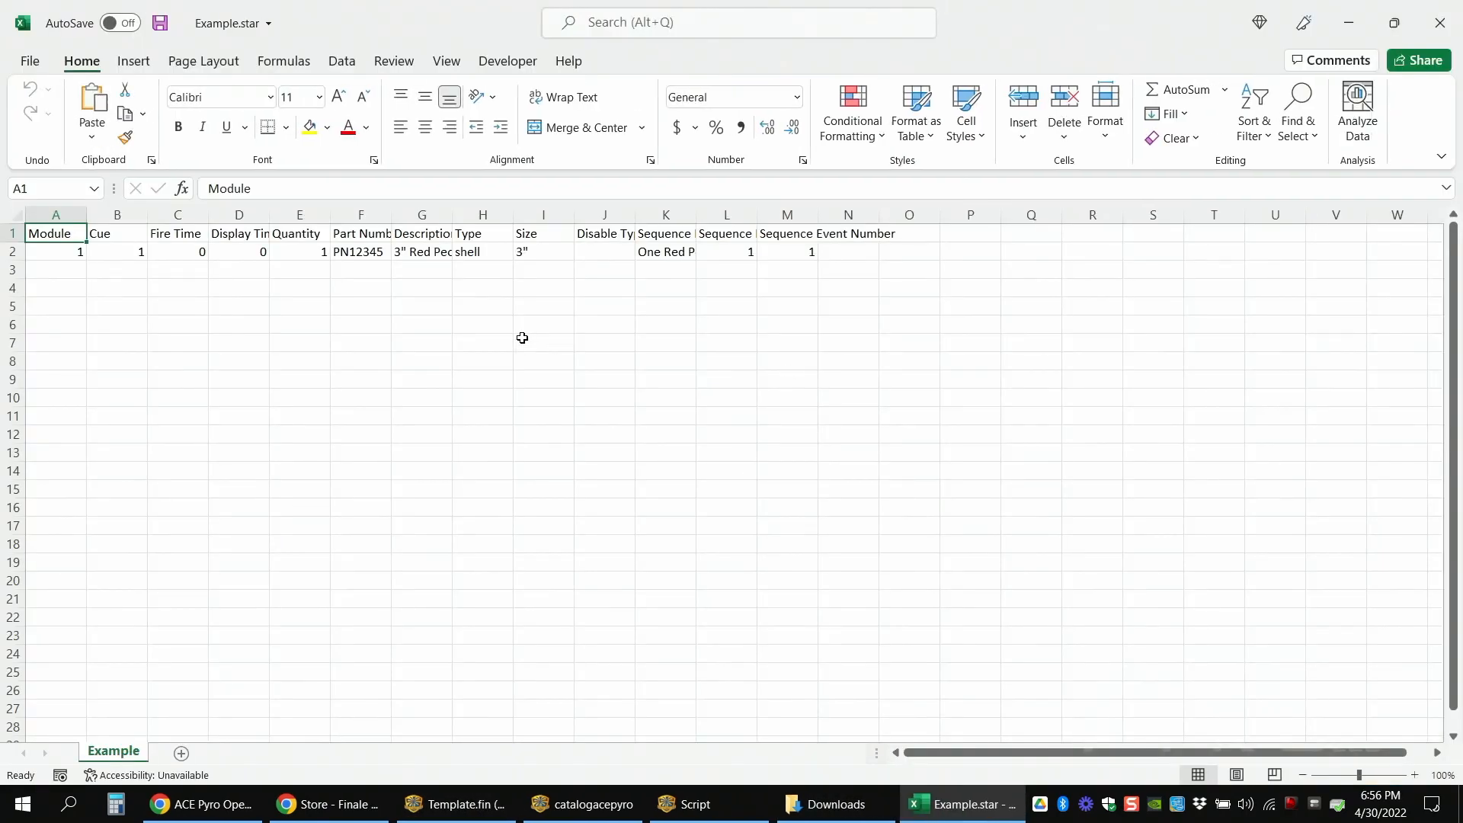
{"action": "left_click", "coordinate": [15, 214]}
{"action": "double_click", "coordinate": [84, 212]}
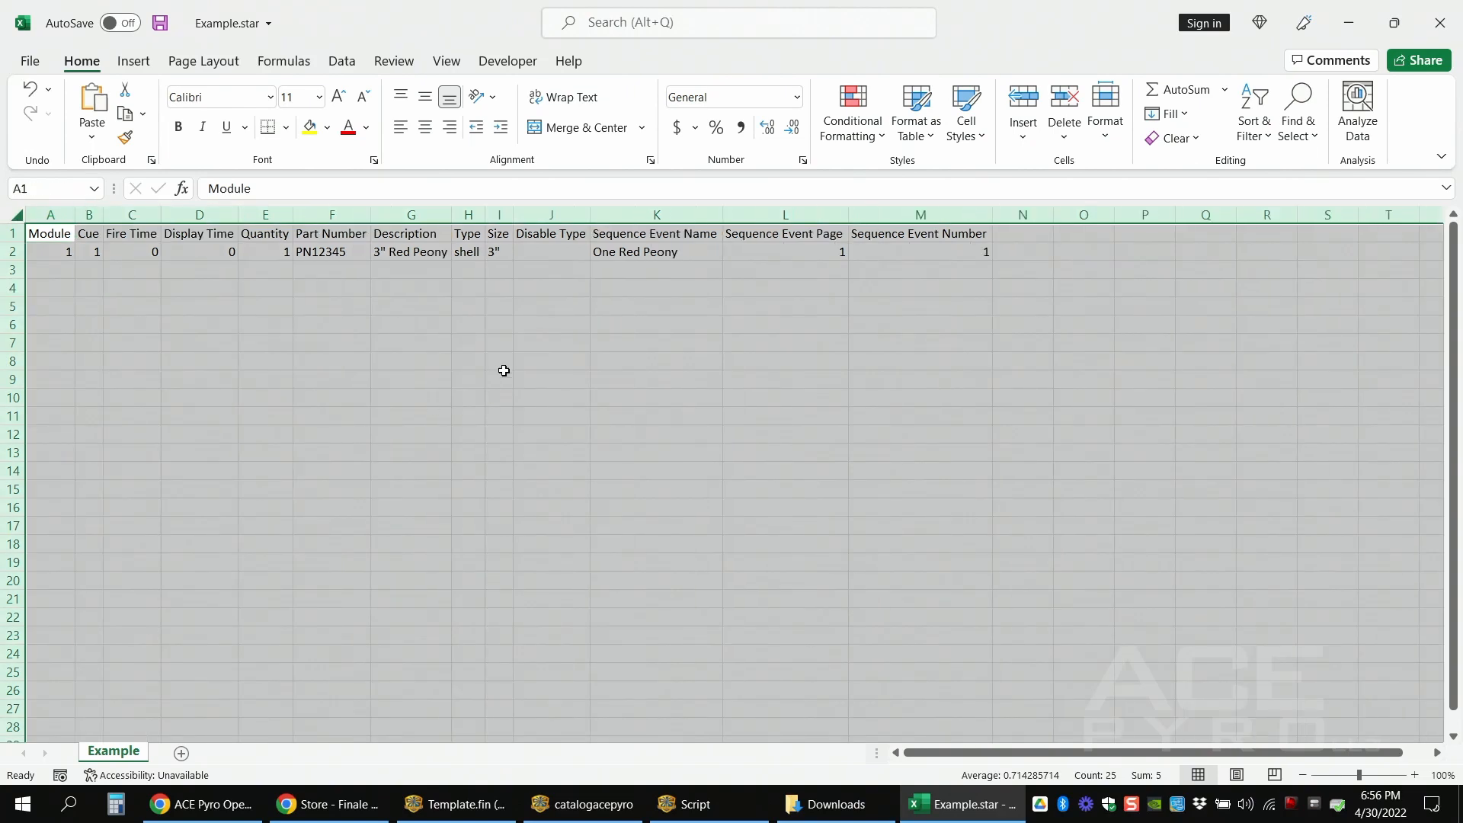
{"action": "left_click", "coordinate": [63, 250]}
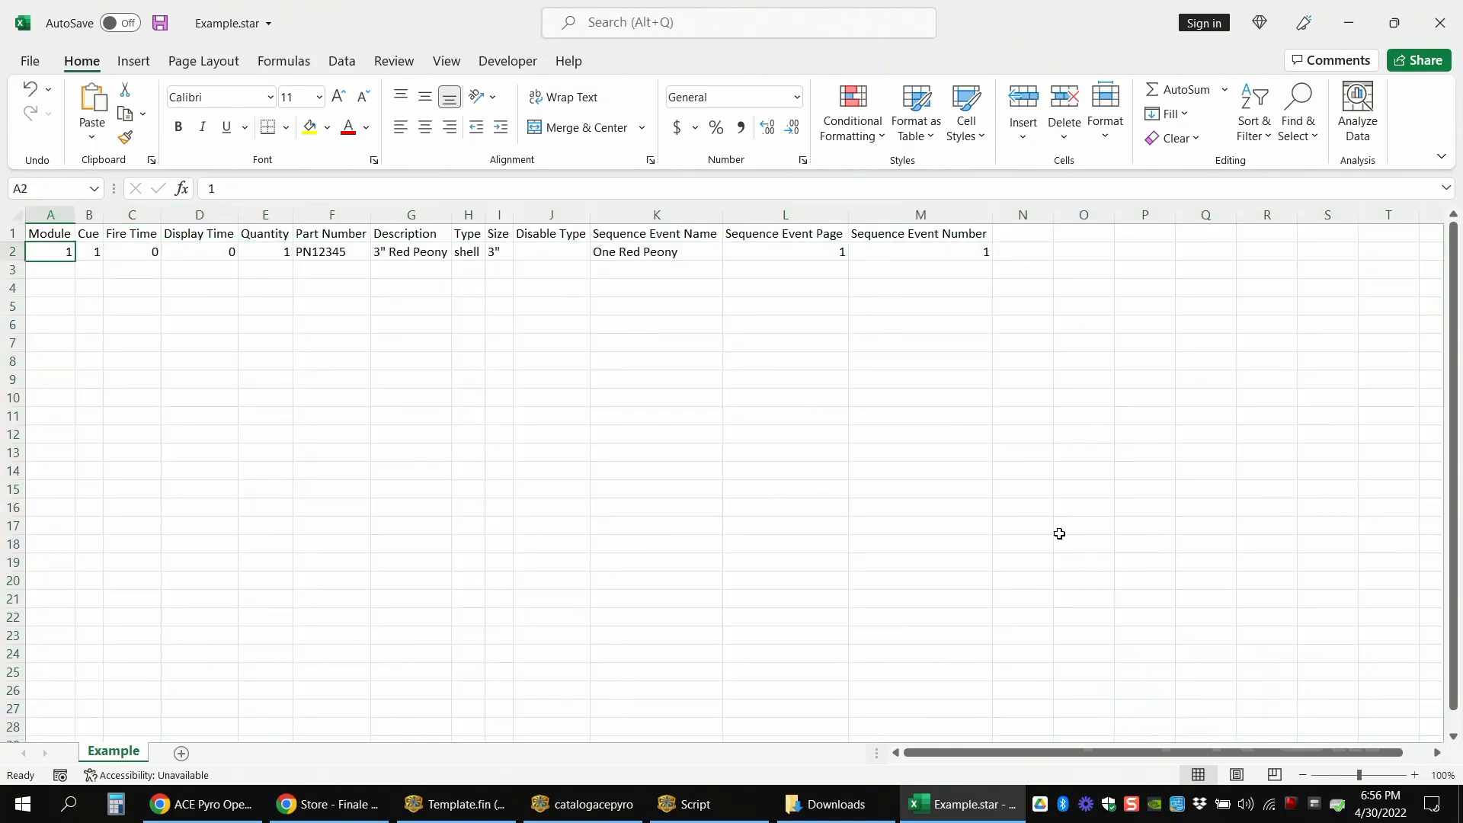
- Dismiss the subscription-expired dialog and its notification banner
{"action": "key", "text": "Up"}
{"action": "key", "text": "Down"}
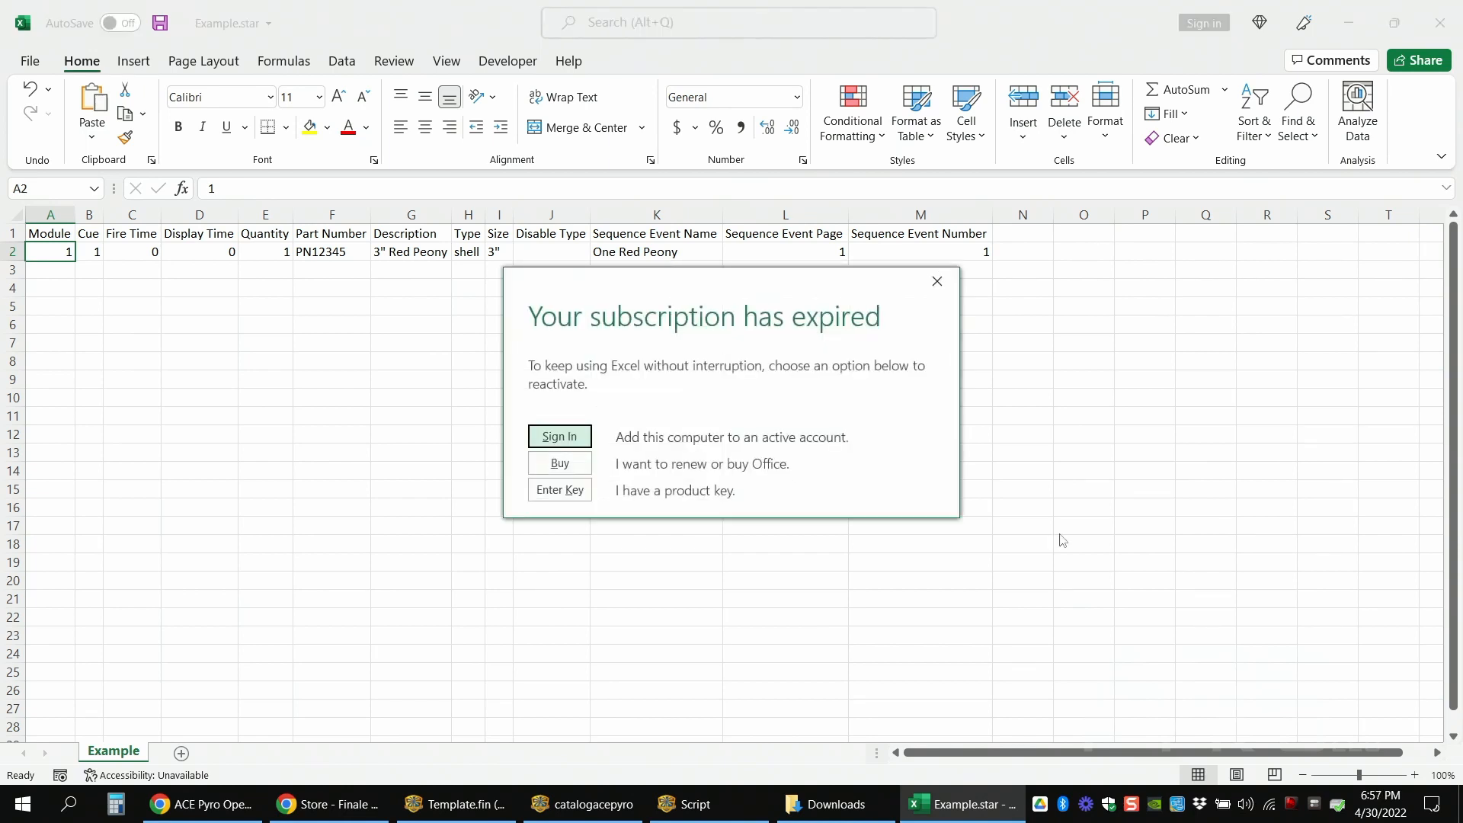
{"action": "left_click", "coordinate": [937, 281]}
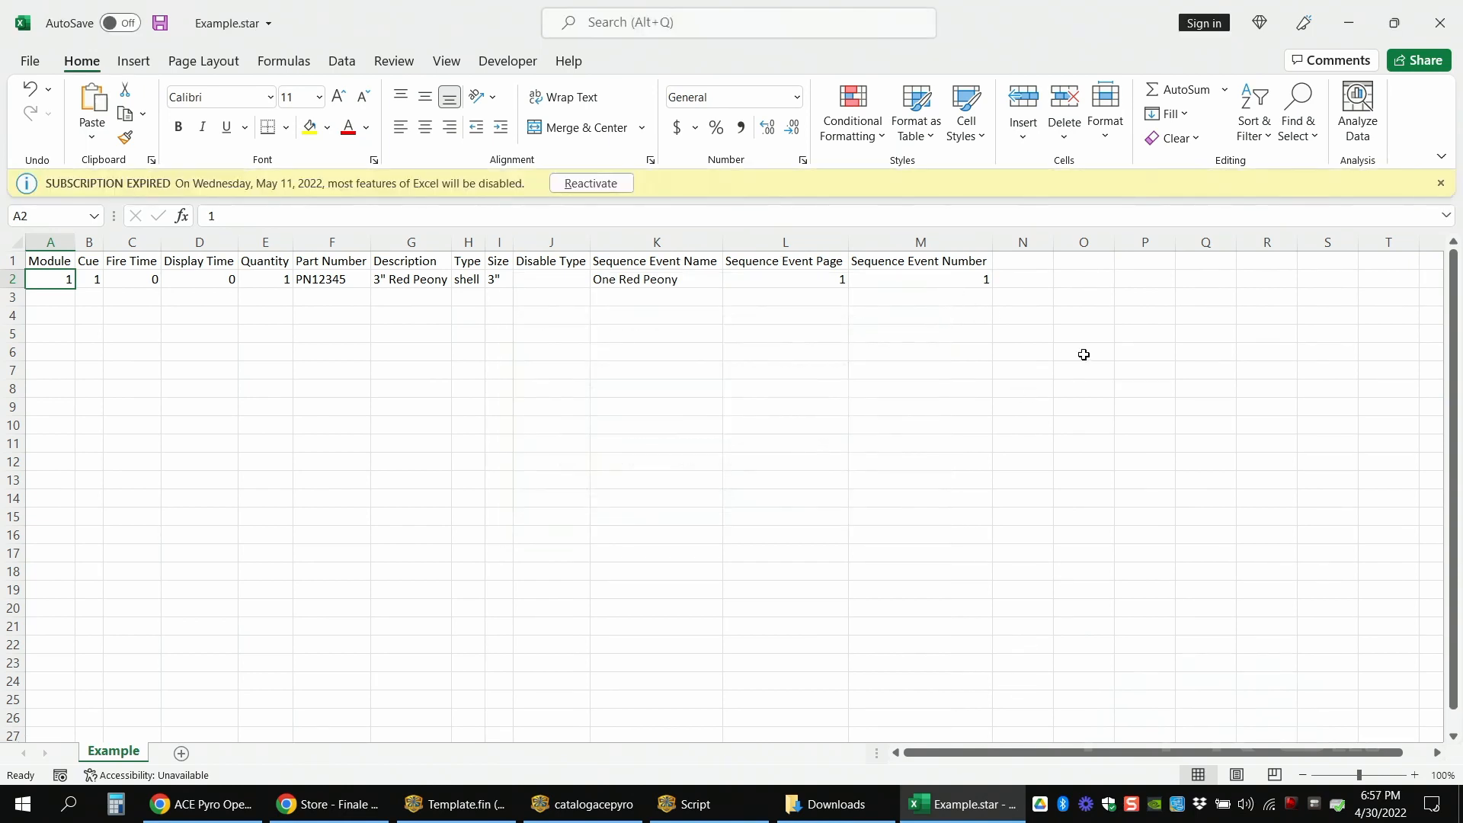
{"action": "left_click", "coordinate": [1448, 190]}
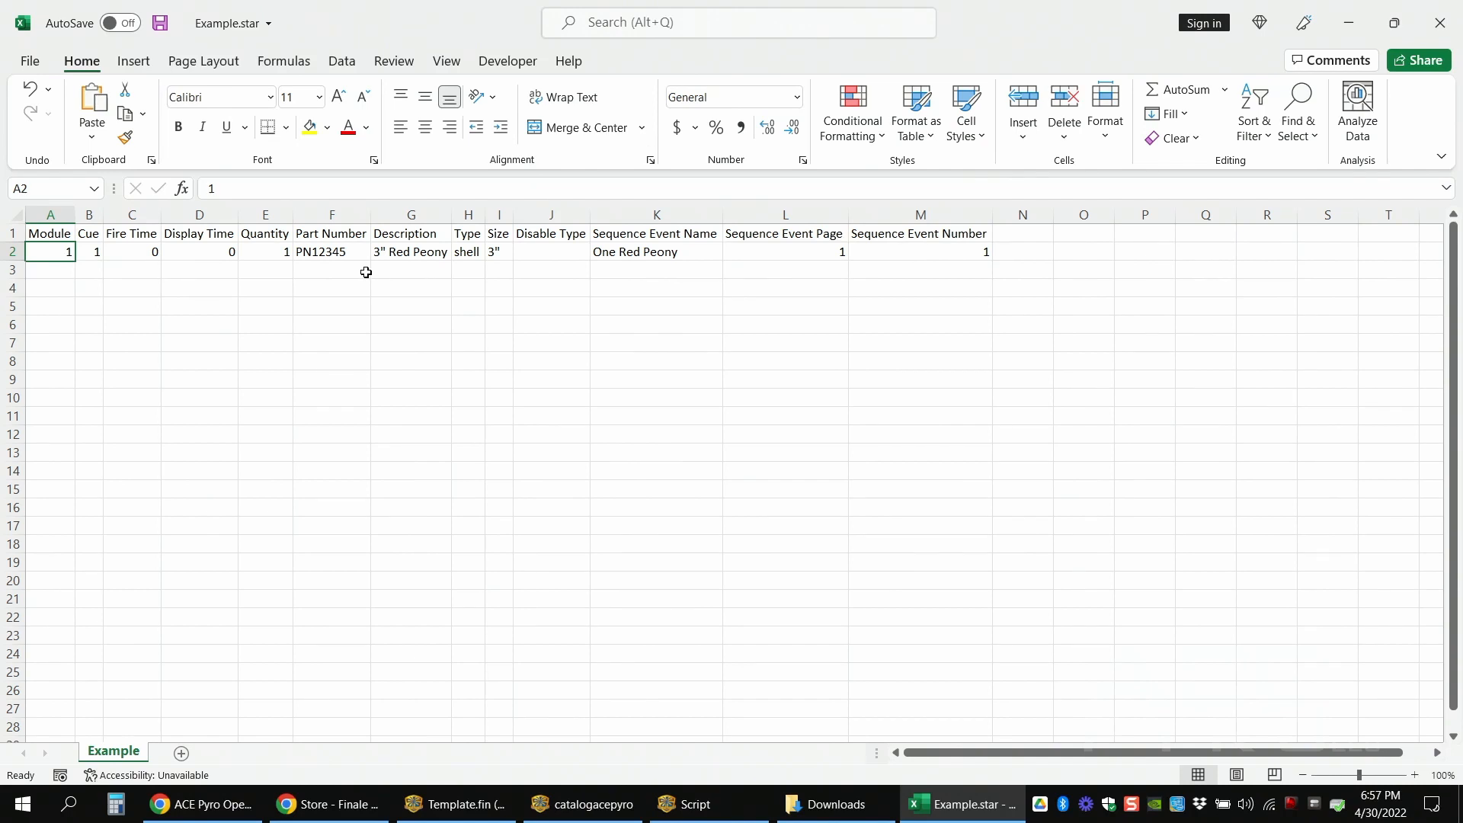
- Examine the Module, Cue, Fire Time, Display Time and Quantity fields of the example script row
{"action": "left_click", "coordinate": [51, 231]}
{"action": "left_click", "coordinate": [50, 251]}
{"action": "left_click", "coordinate": [89, 252]}
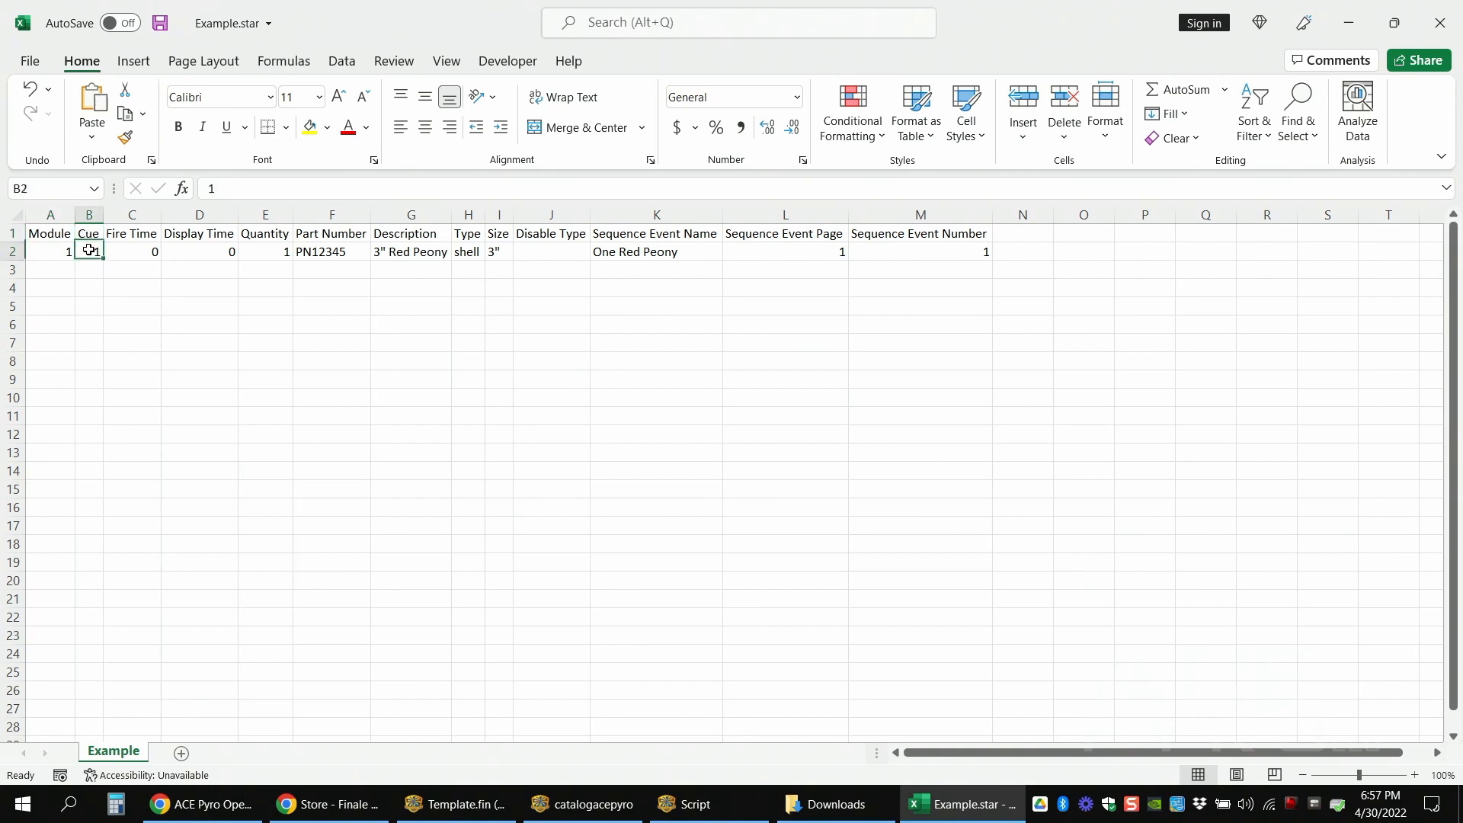
{"action": "left_click", "coordinate": [131, 252]}
{"action": "left_click", "coordinate": [200, 254]}
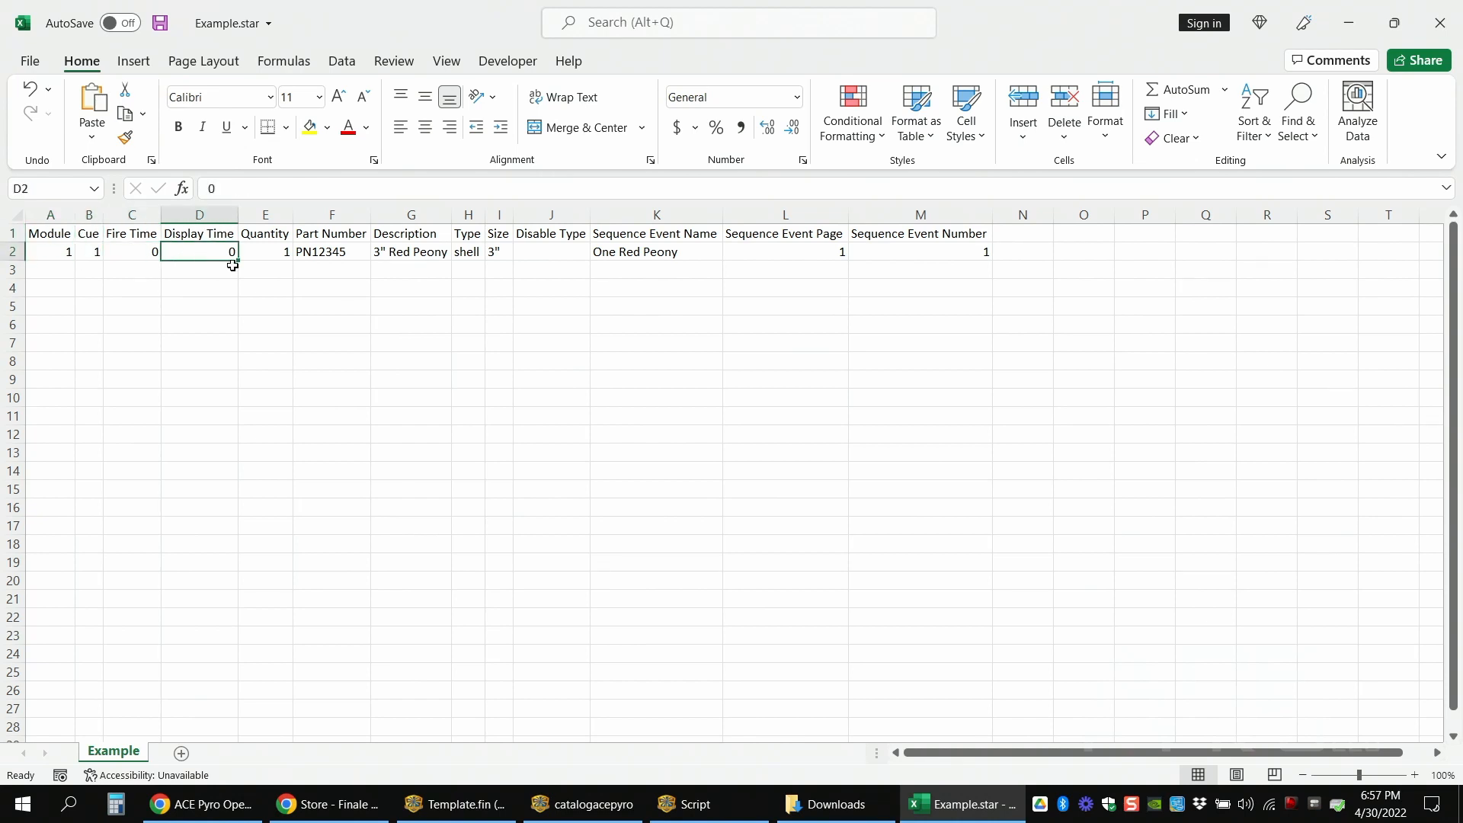
{"action": "left_click", "coordinate": [263, 255]}
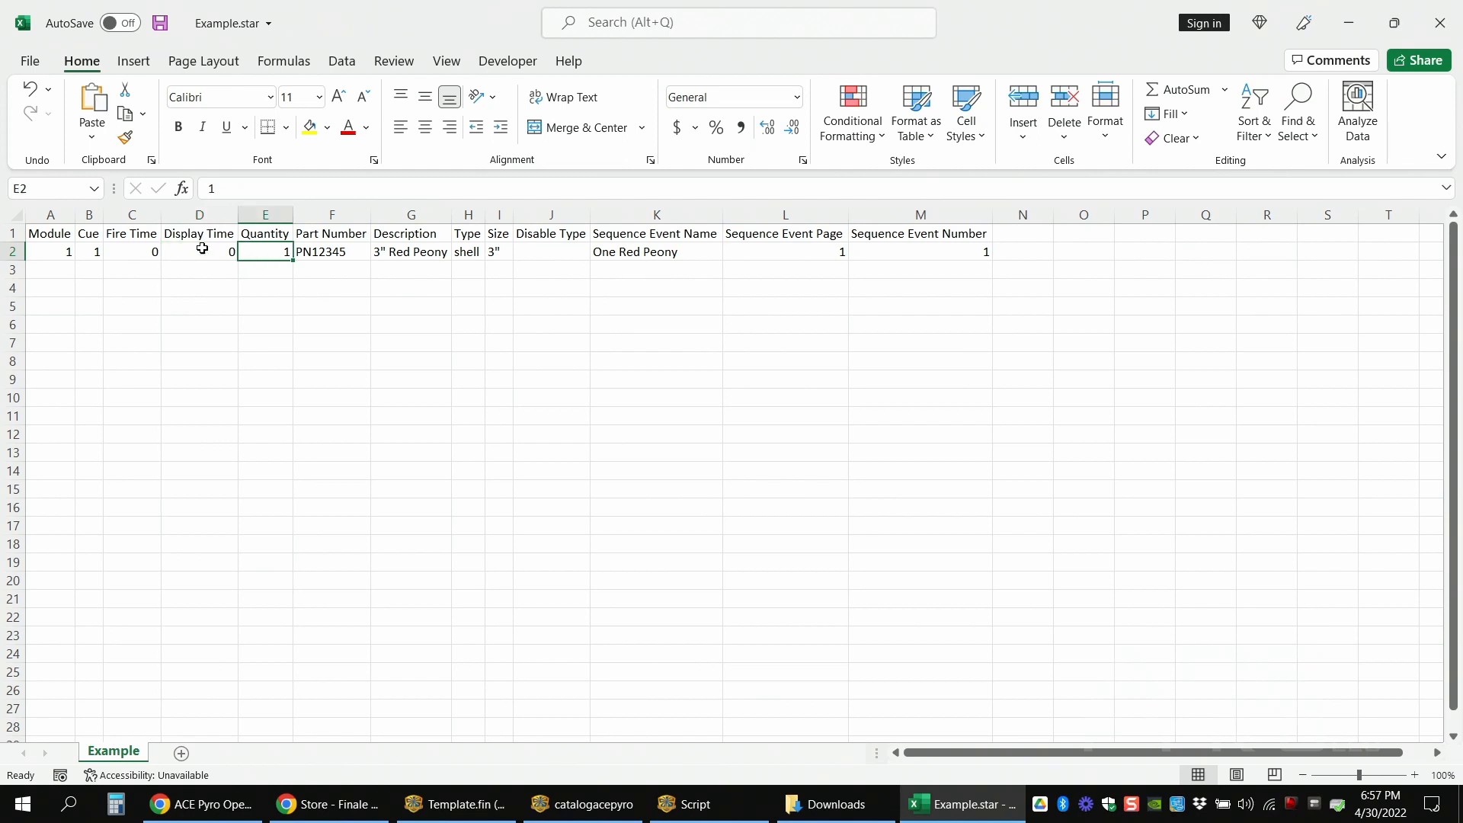
{"action": "left_click", "coordinate": [134, 252]}
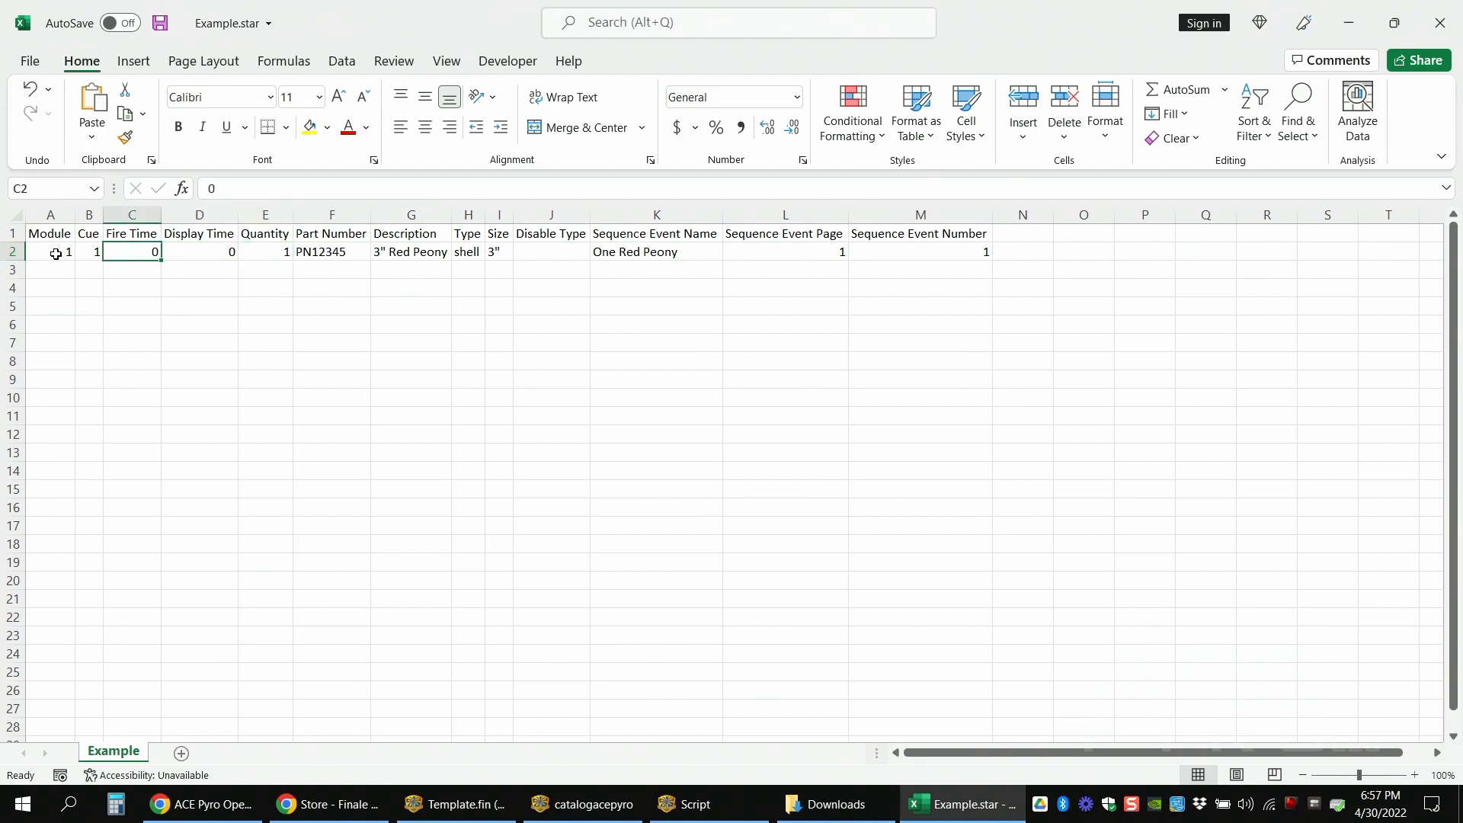
{"action": "left_click_drag", "start_coordinate": [56, 254], "coordinate": [131, 233]}
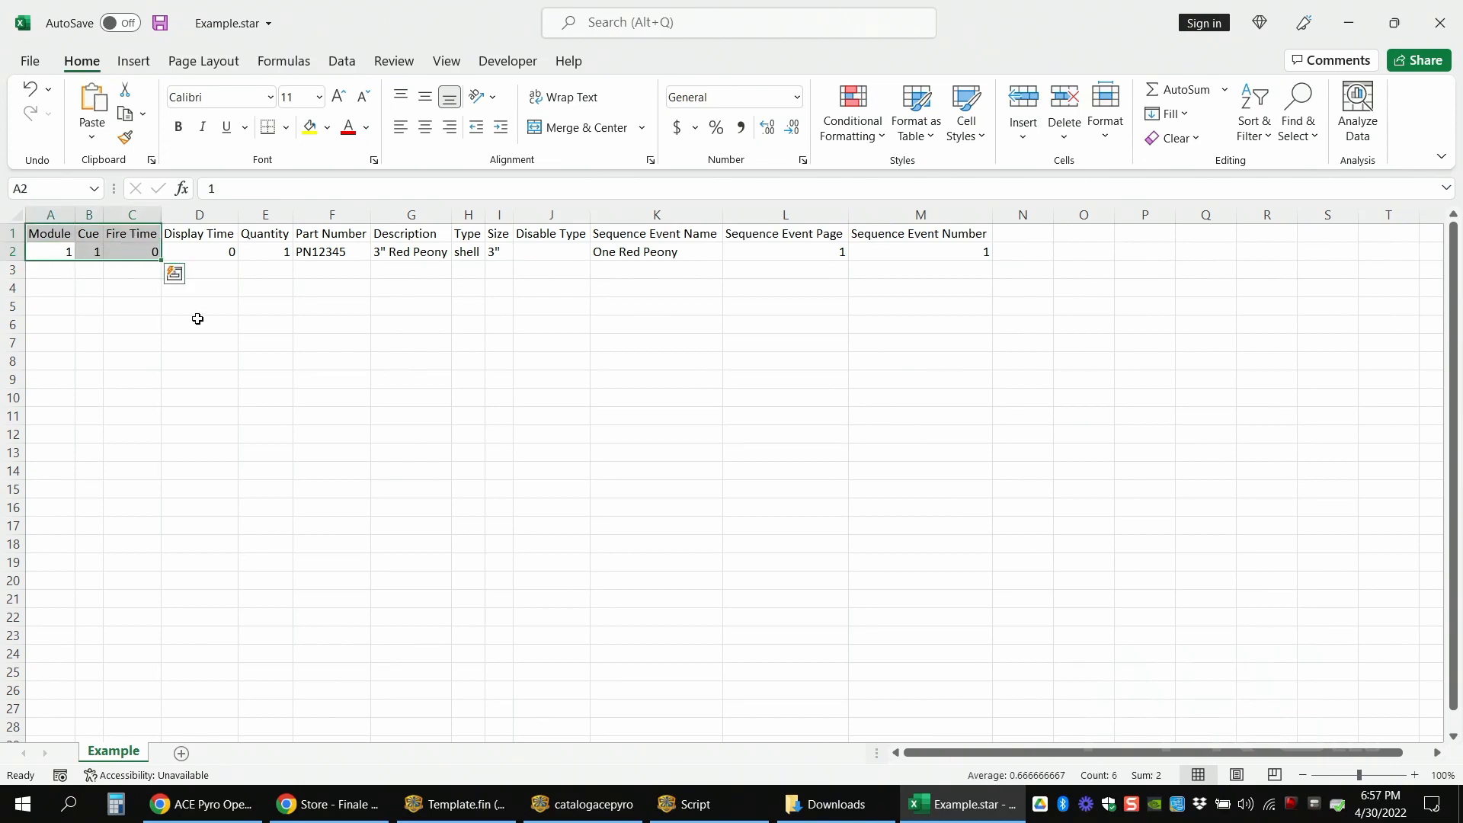
{"action": "left_click", "coordinate": [61, 253]}
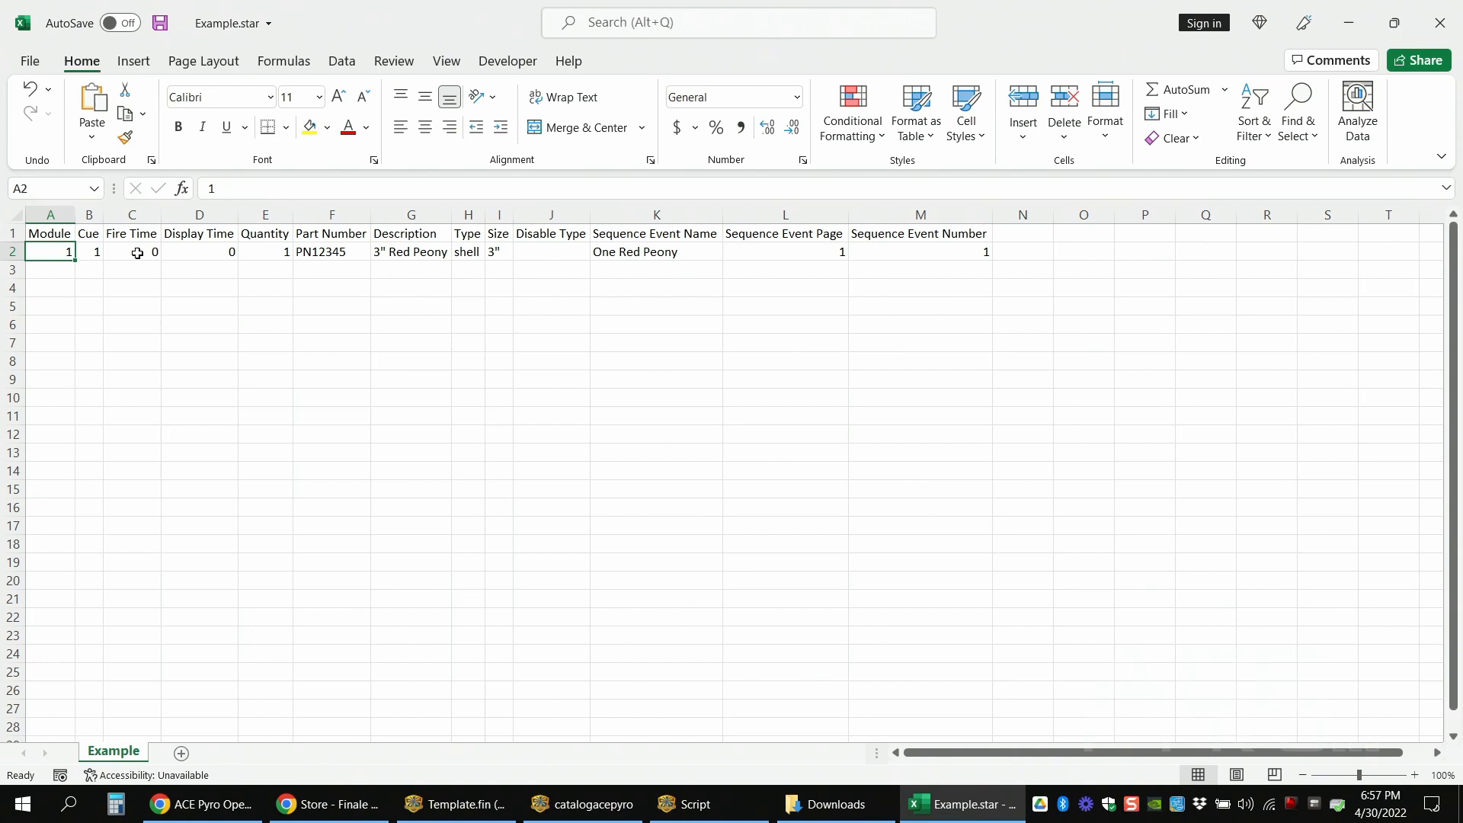
{"action": "left_click", "coordinate": [198, 257]}
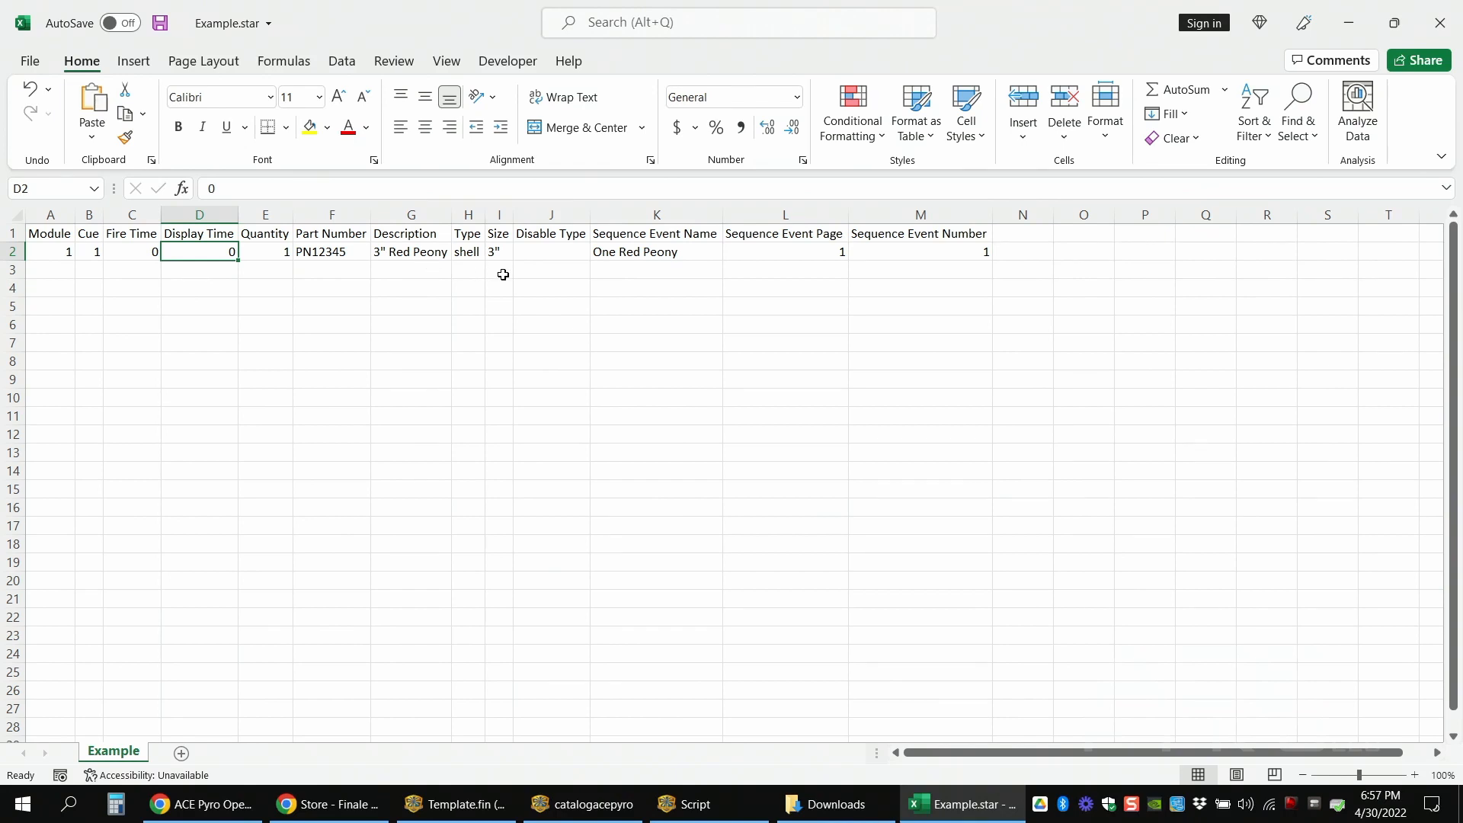
- Examine the Sequence Event Name, Sequence Event Page and Sequence Event Number fields and their sample values
{"action": "left_click", "coordinate": [656, 251]}
{"action": "left_click", "coordinate": [660, 234]}
{"action": "left_click", "coordinate": [658, 252]}
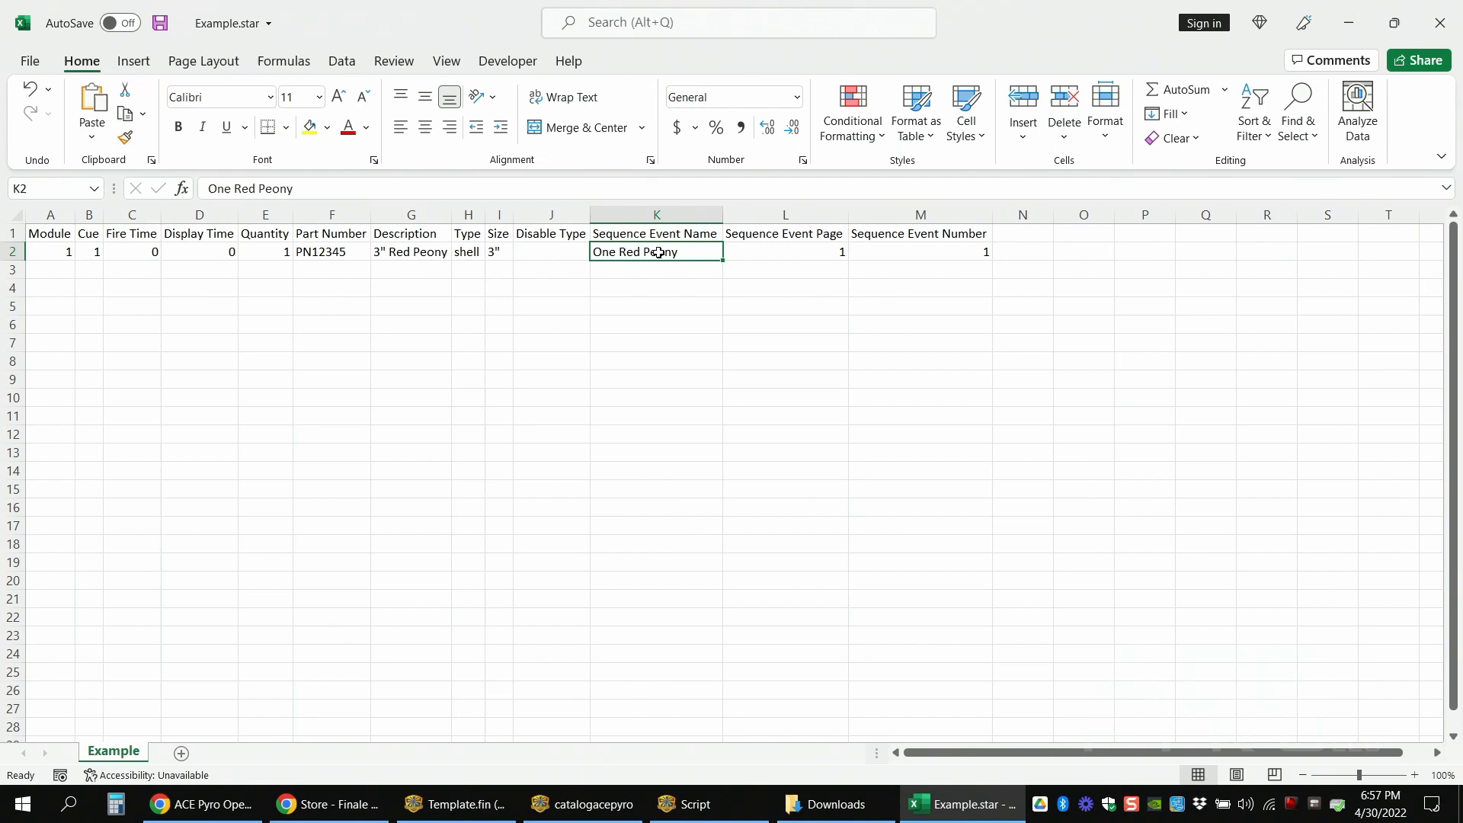
{"action": "left_click", "coordinate": [784, 256]}
{"action": "left_click", "coordinate": [788, 233]}
{"action": "left_click", "coordinate": [917, 256]}
{"action": "left_click", "coordinate": [914, 236]}
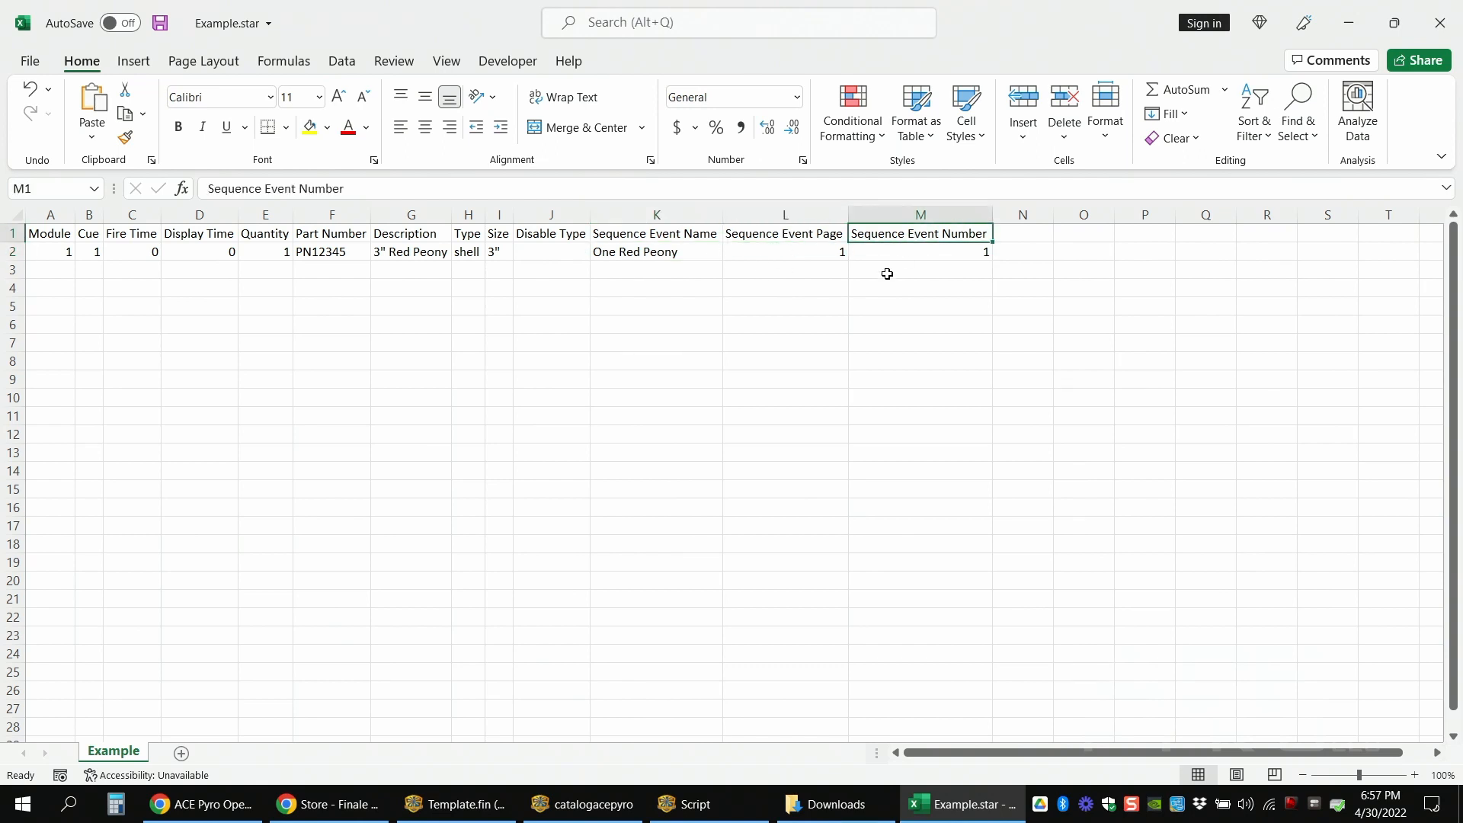
{"action": "left_click", "coordinate": [684, 254]}
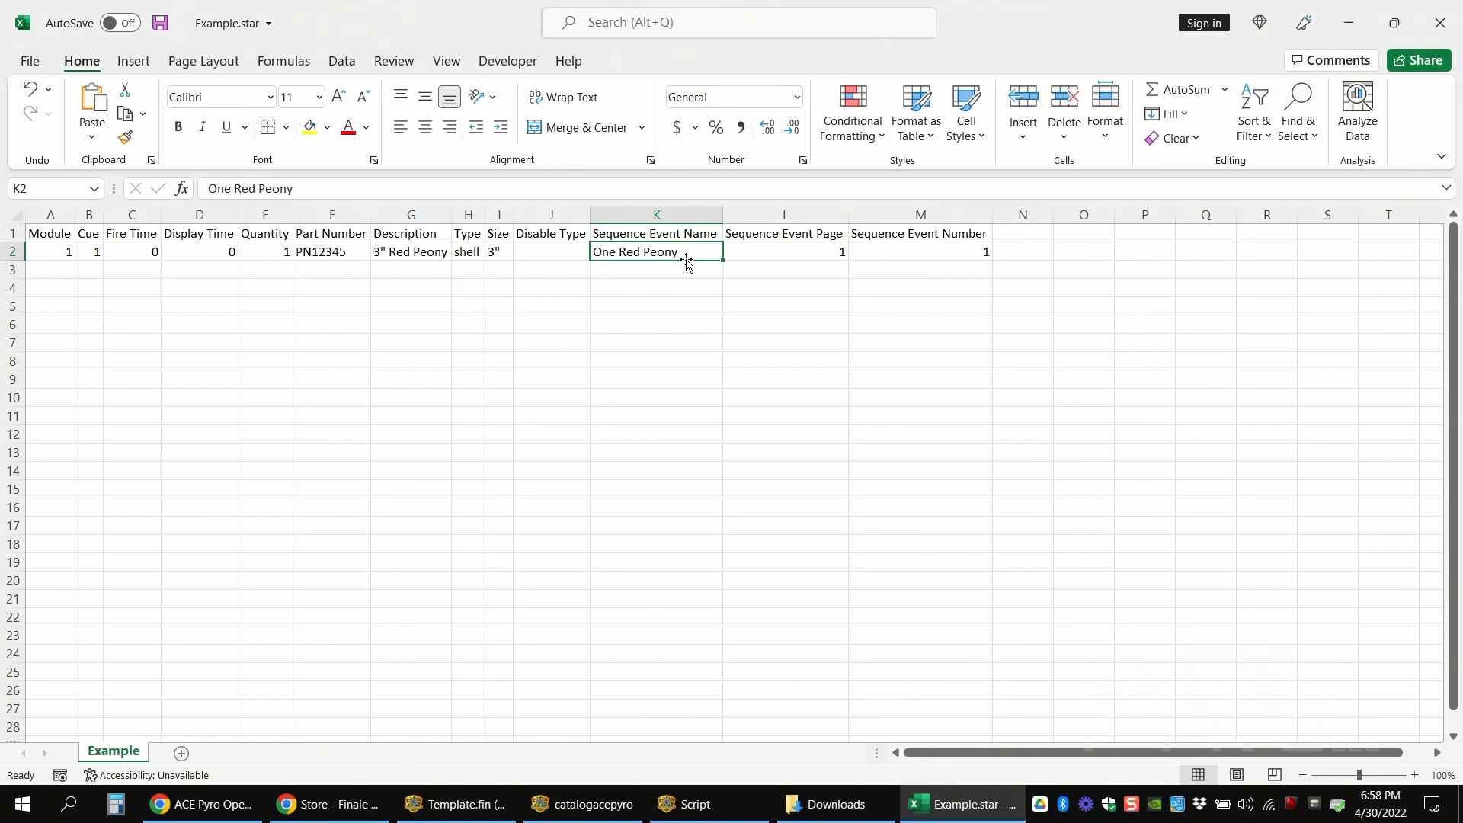
{"action": "left_click", "coordinate": [767, 257]}
{"action": "left_click", "coordinate": [925, 252]}
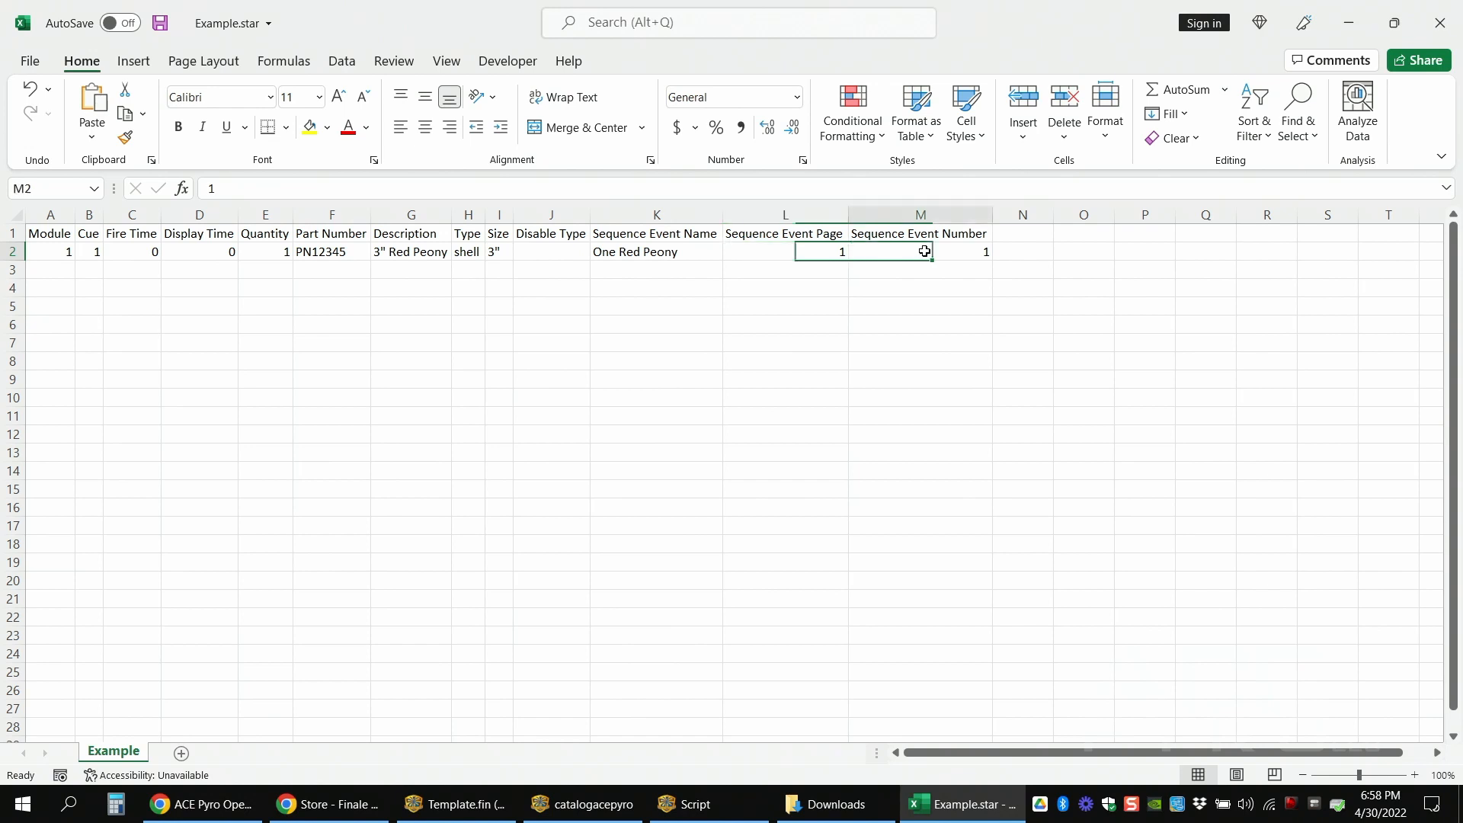
{"action": "left_click", "coordinate": [805, 252]}
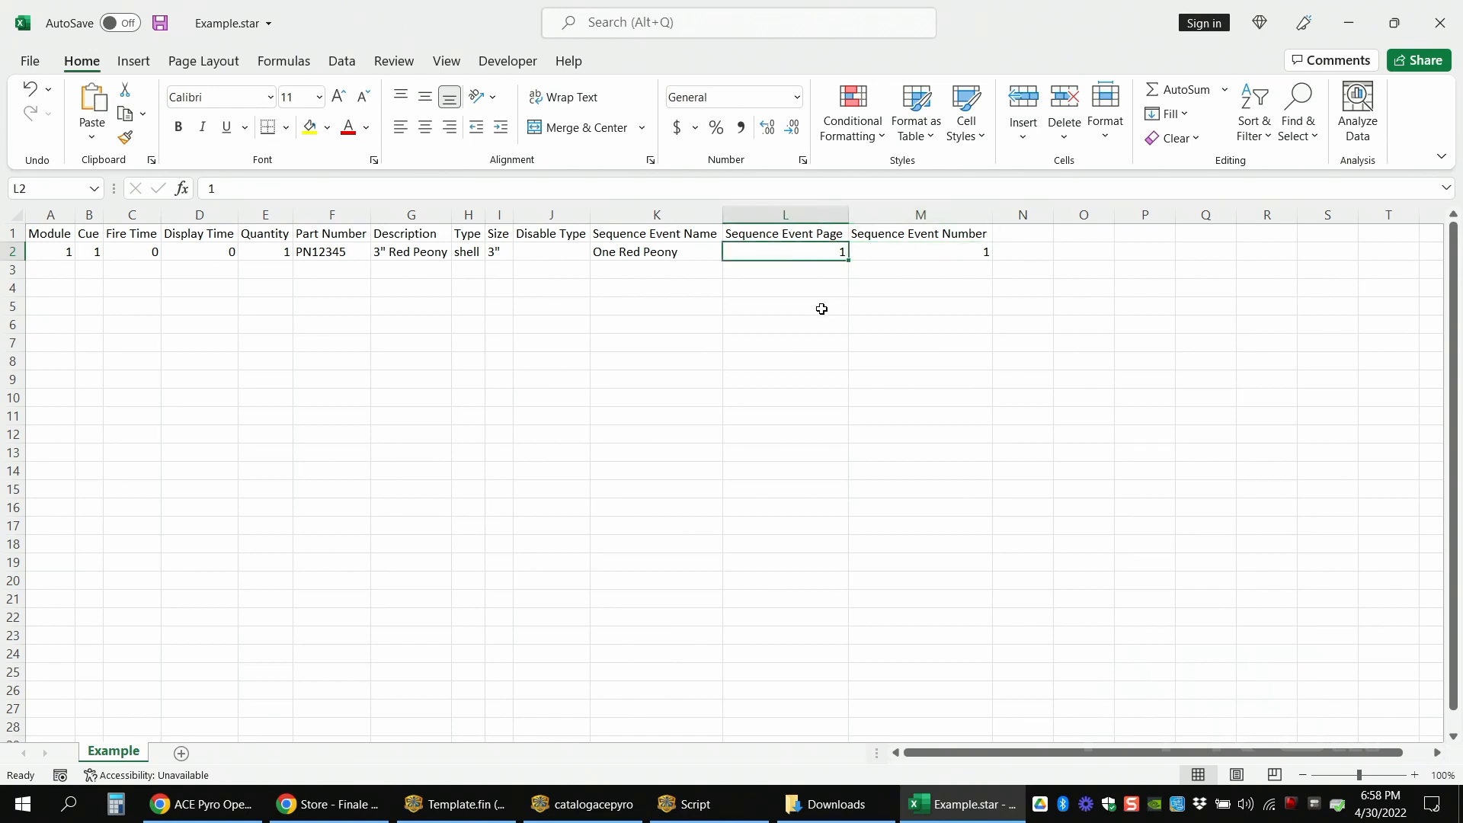
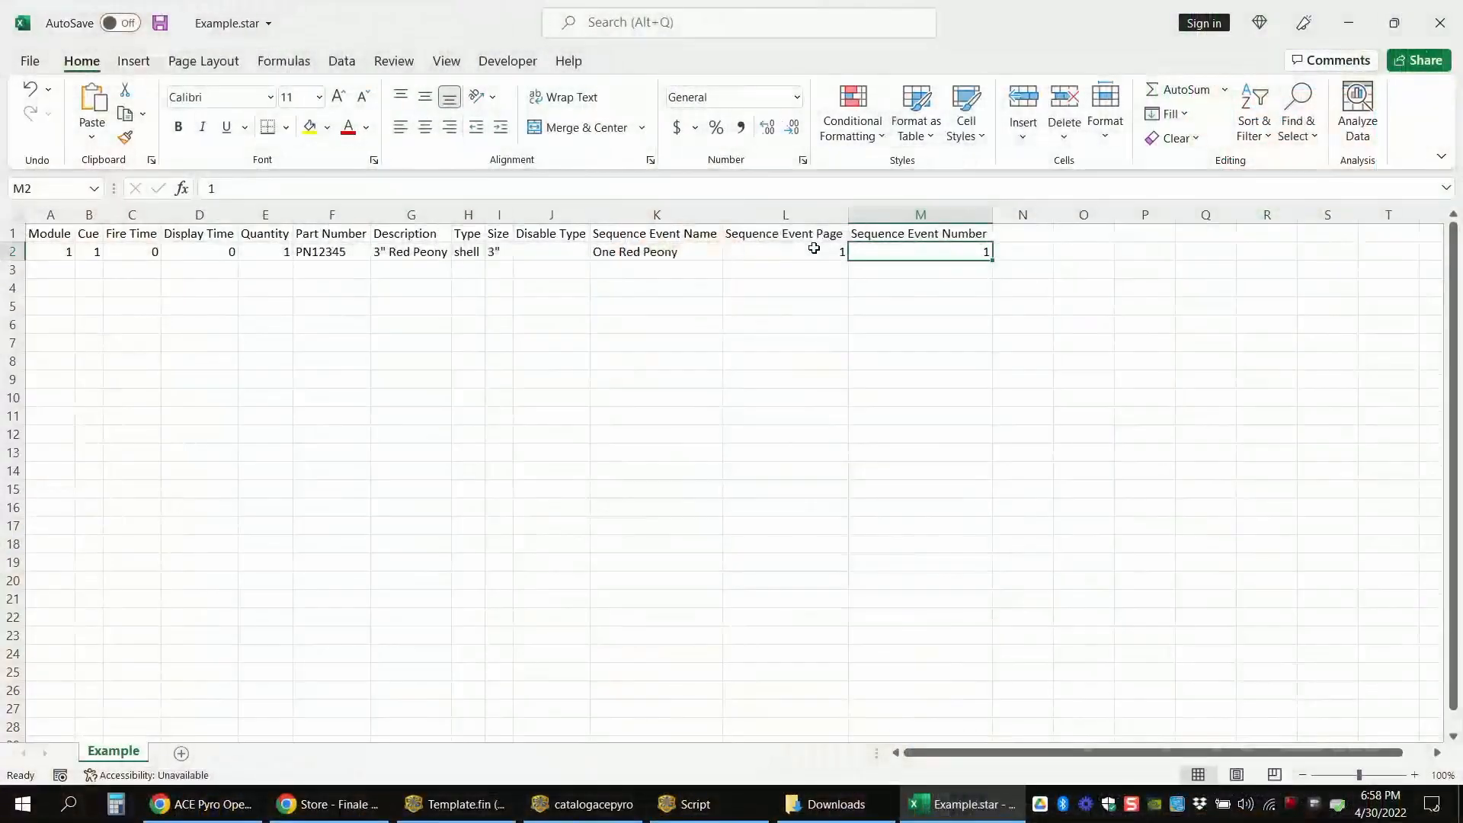
{"action": "left_click", "coordinate": [846, 250]}
{"action": "left_click_drag", "start_coordinate": [846, 250], "coordinate": [805, 234]}
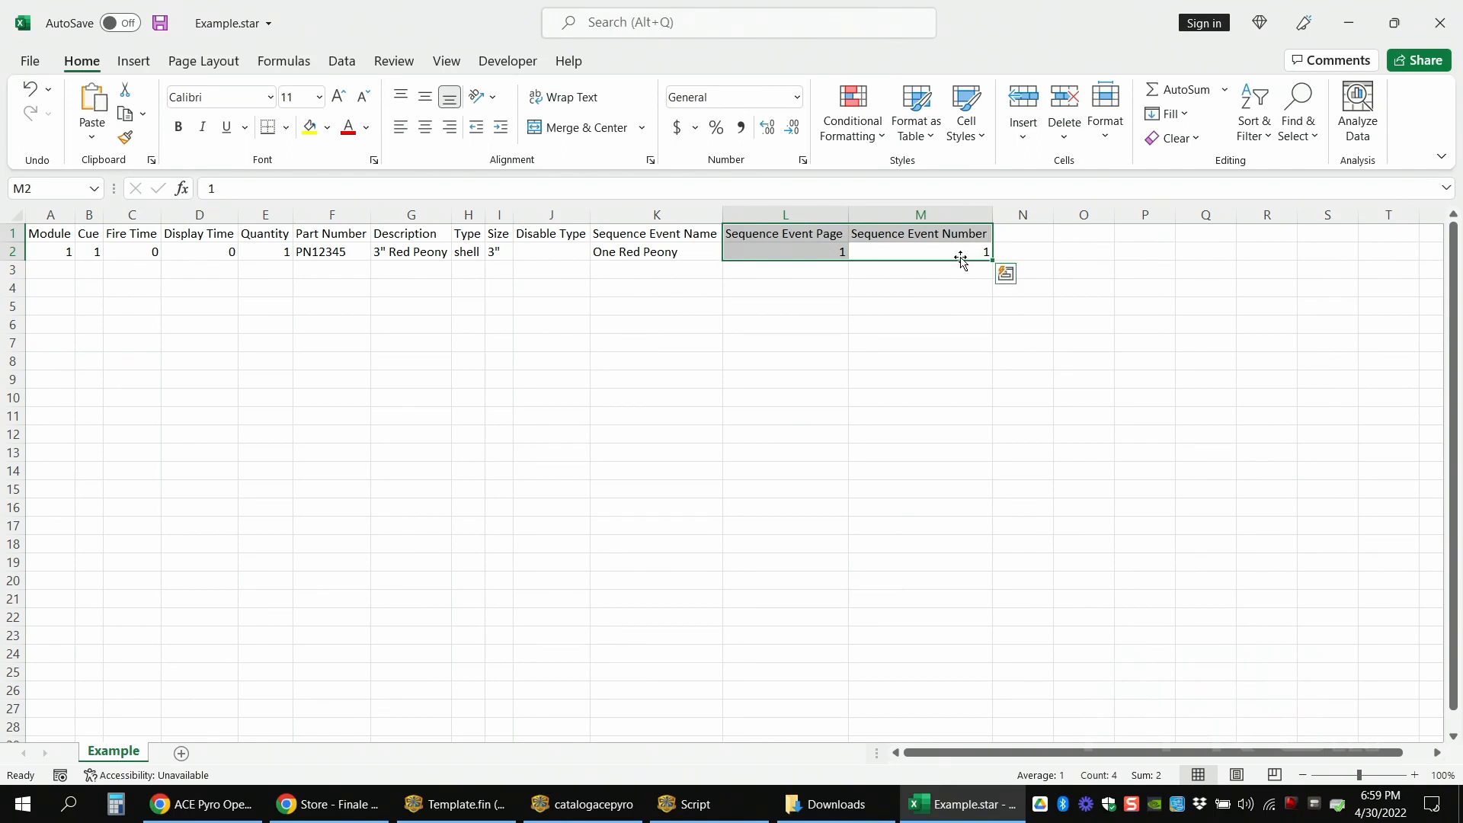
{"action": "left_click_drag", "start_coordinate": [937, 253], "coordinate": [880, 251]}
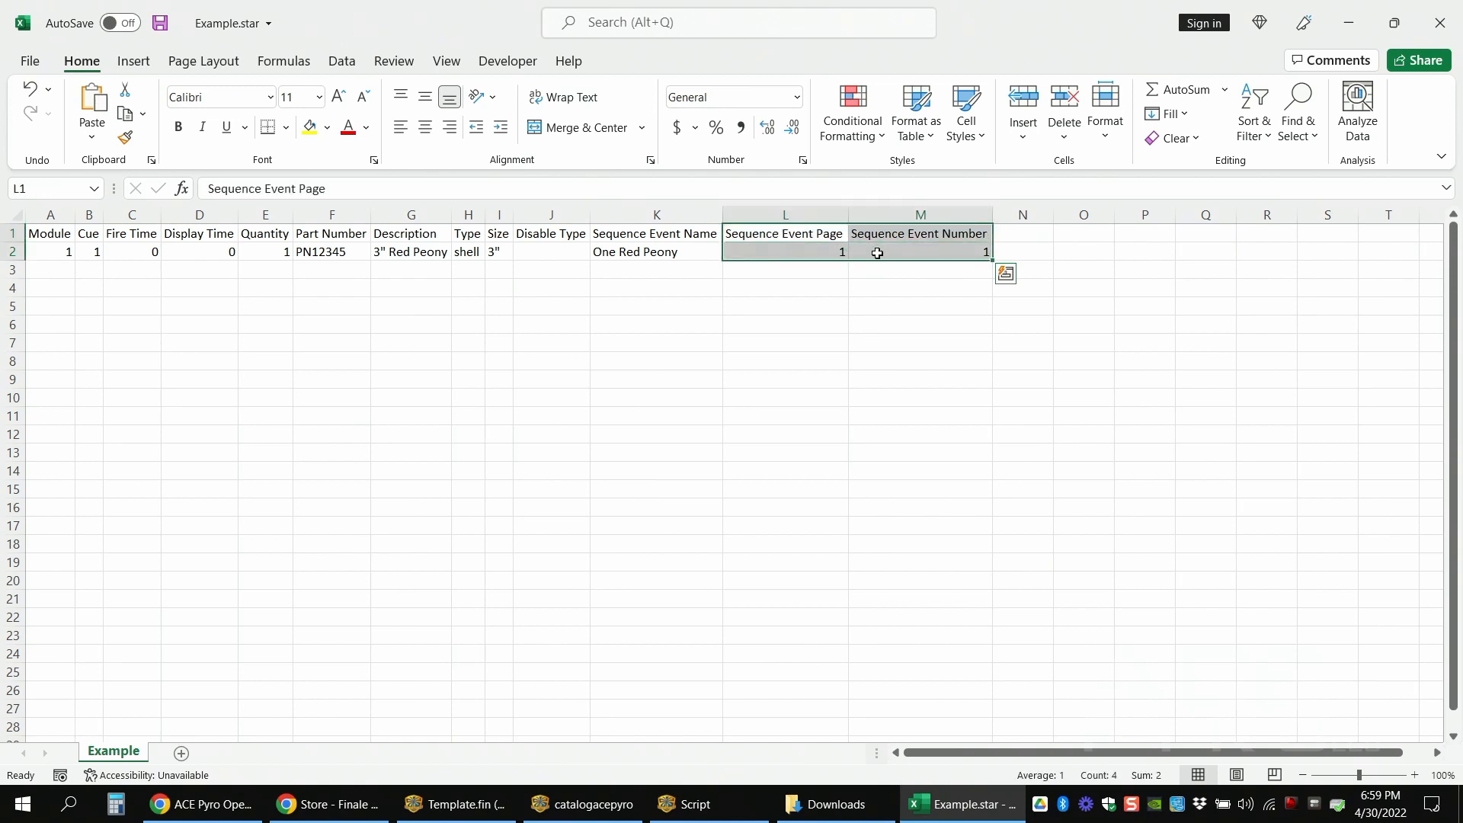
{"action": "left_click", "coordinate": [813, 274]}
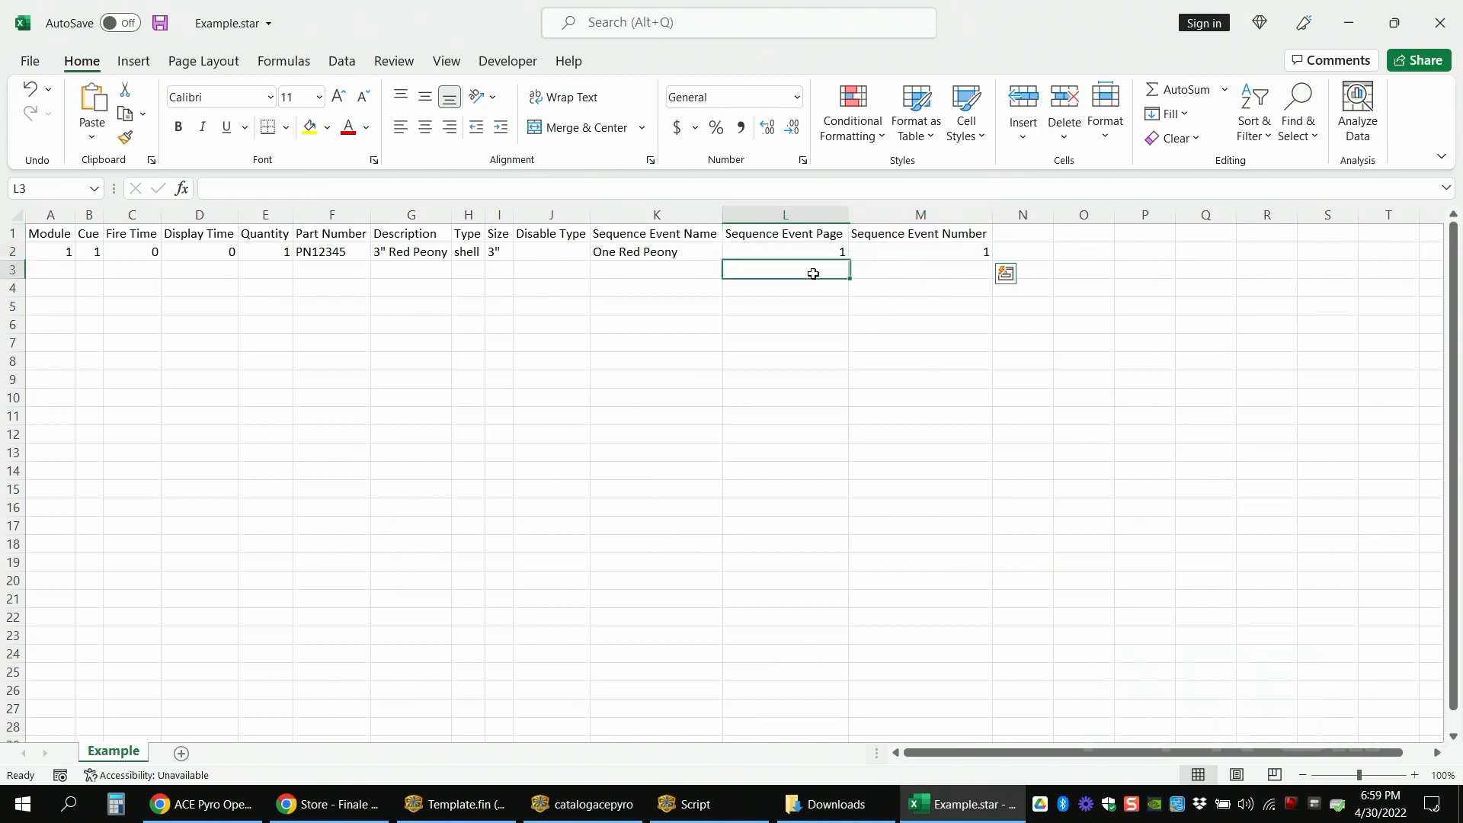
- Return to the Event Properties dialog in Finale 3D and set Notes to "Rockets' Red Glare" for the 18 selected comets
{"action": "left_click", "coordinate": [1348, 23]}
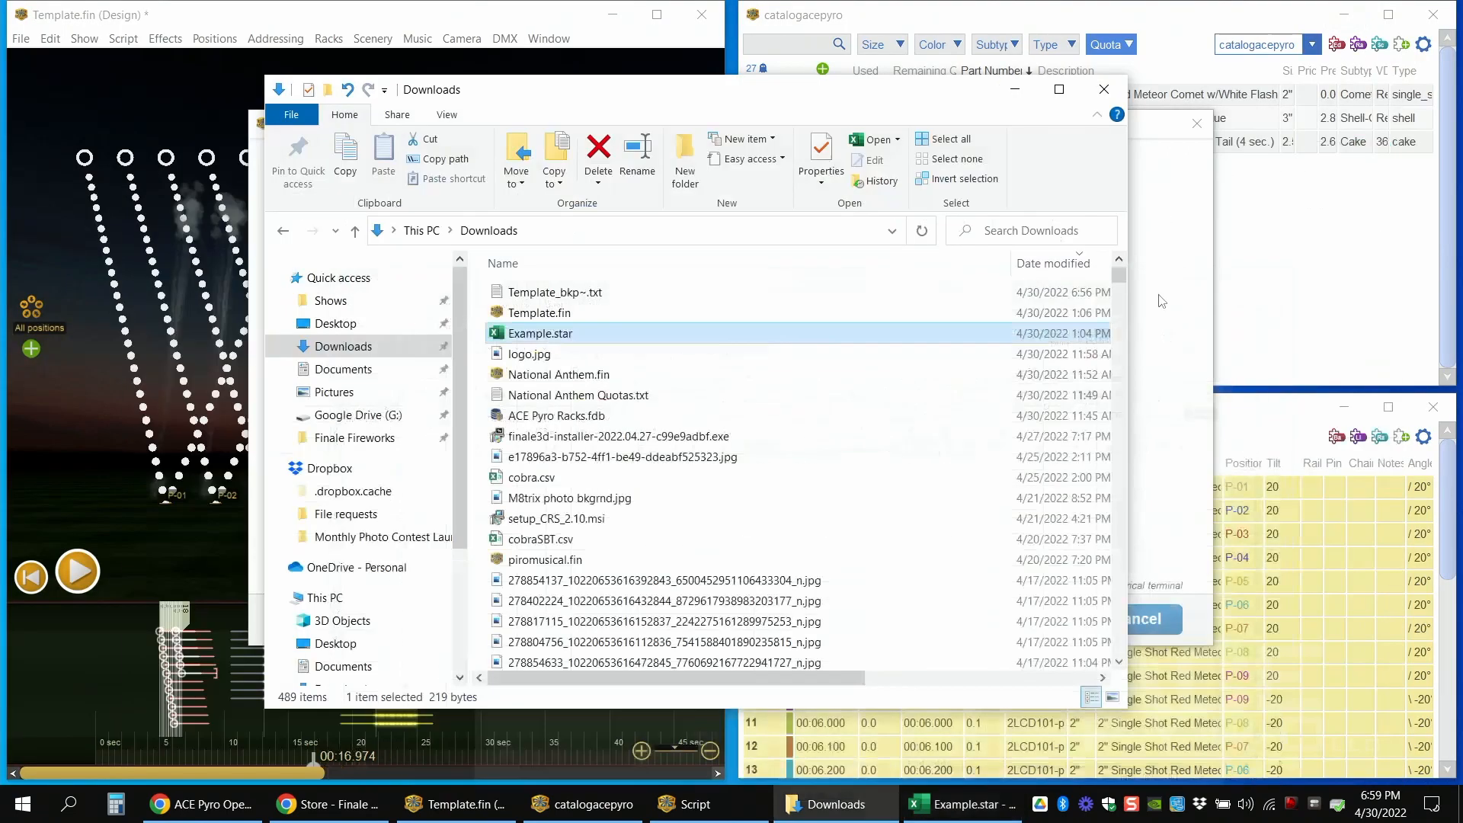
{"action": "left_click", "coordinate": [1016, 90]}
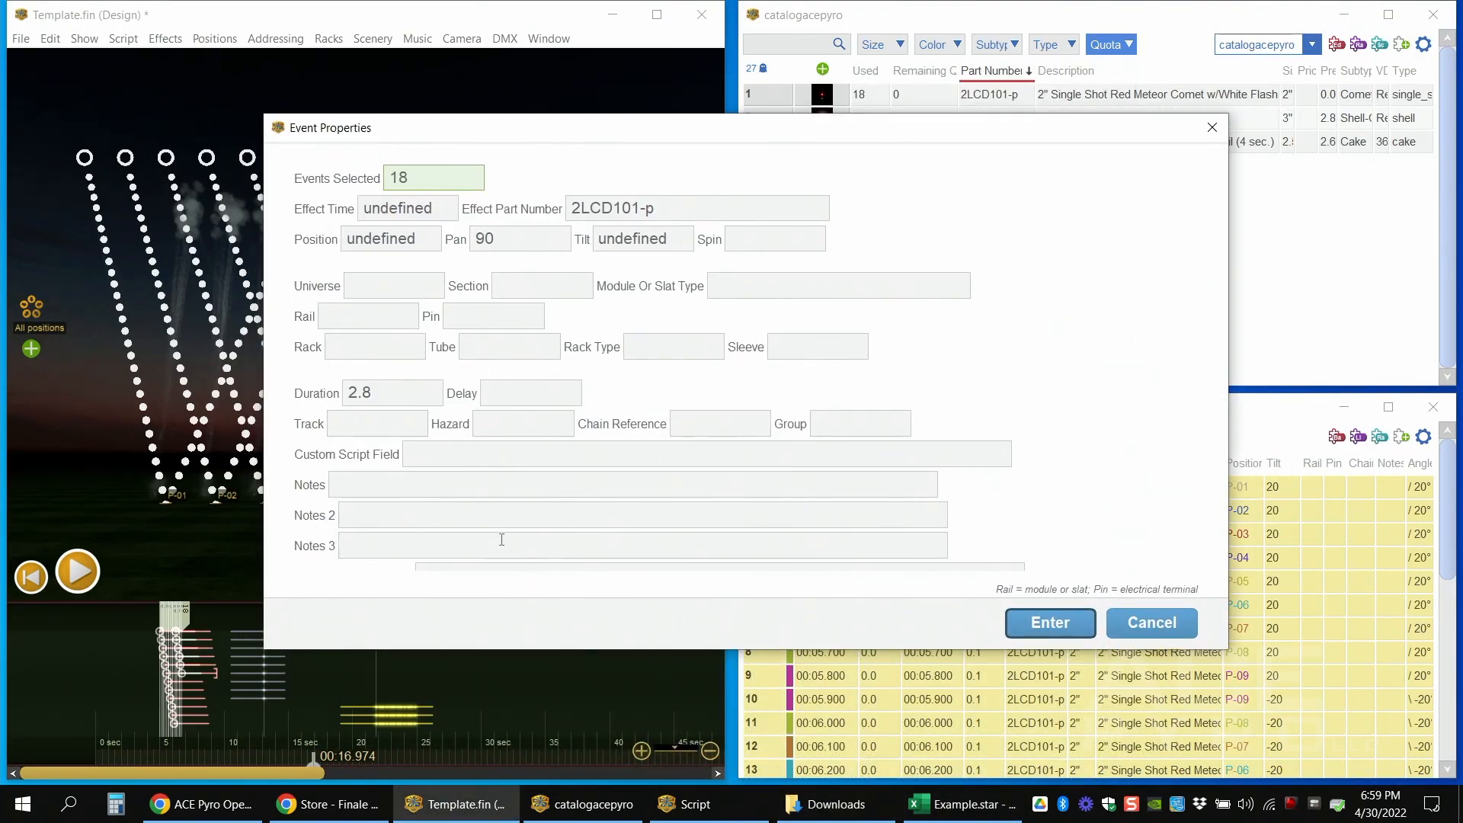
{"action": "left_click", "coordinate": [457, 486]}
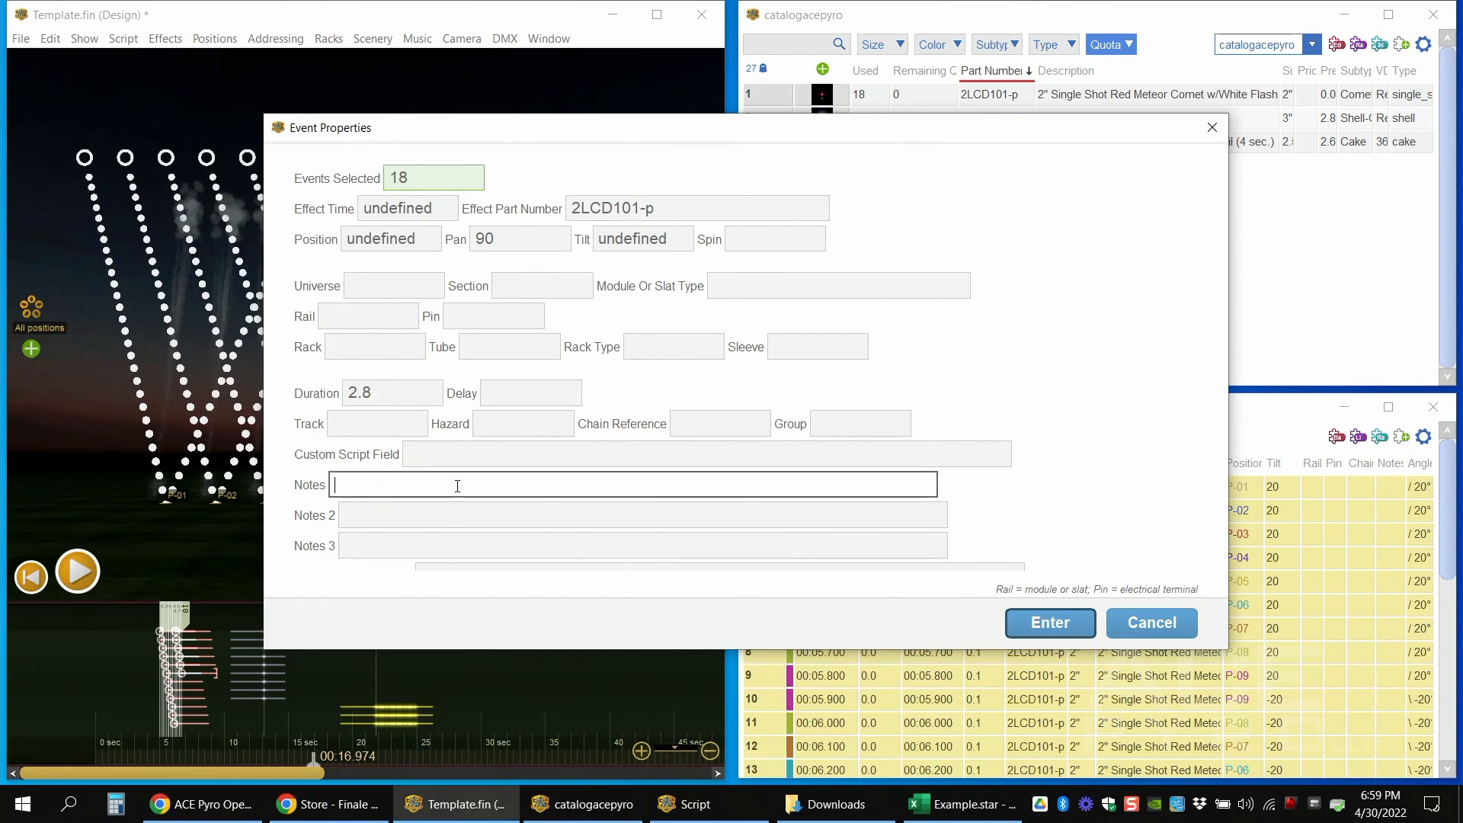
{"action": "type", "text": "Rockets' Red Glare"}
{"action": "left_click_drag", "start_coordinate": [781, 136], "coordinate": [750, 64]}
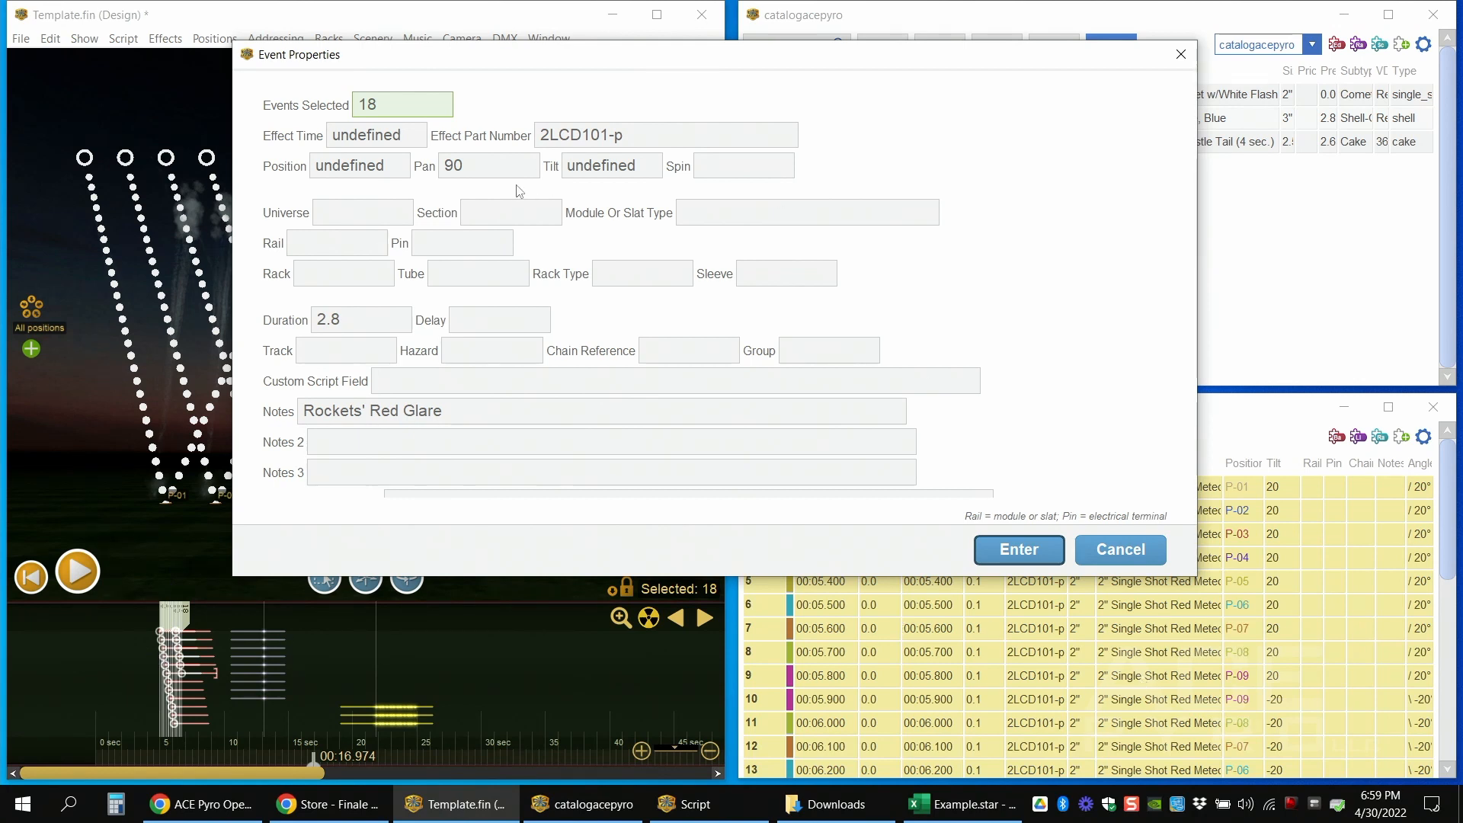
{"action": "left_click_drag", "start_coordinate": [585, 61], "coordinate": [604, 78]}
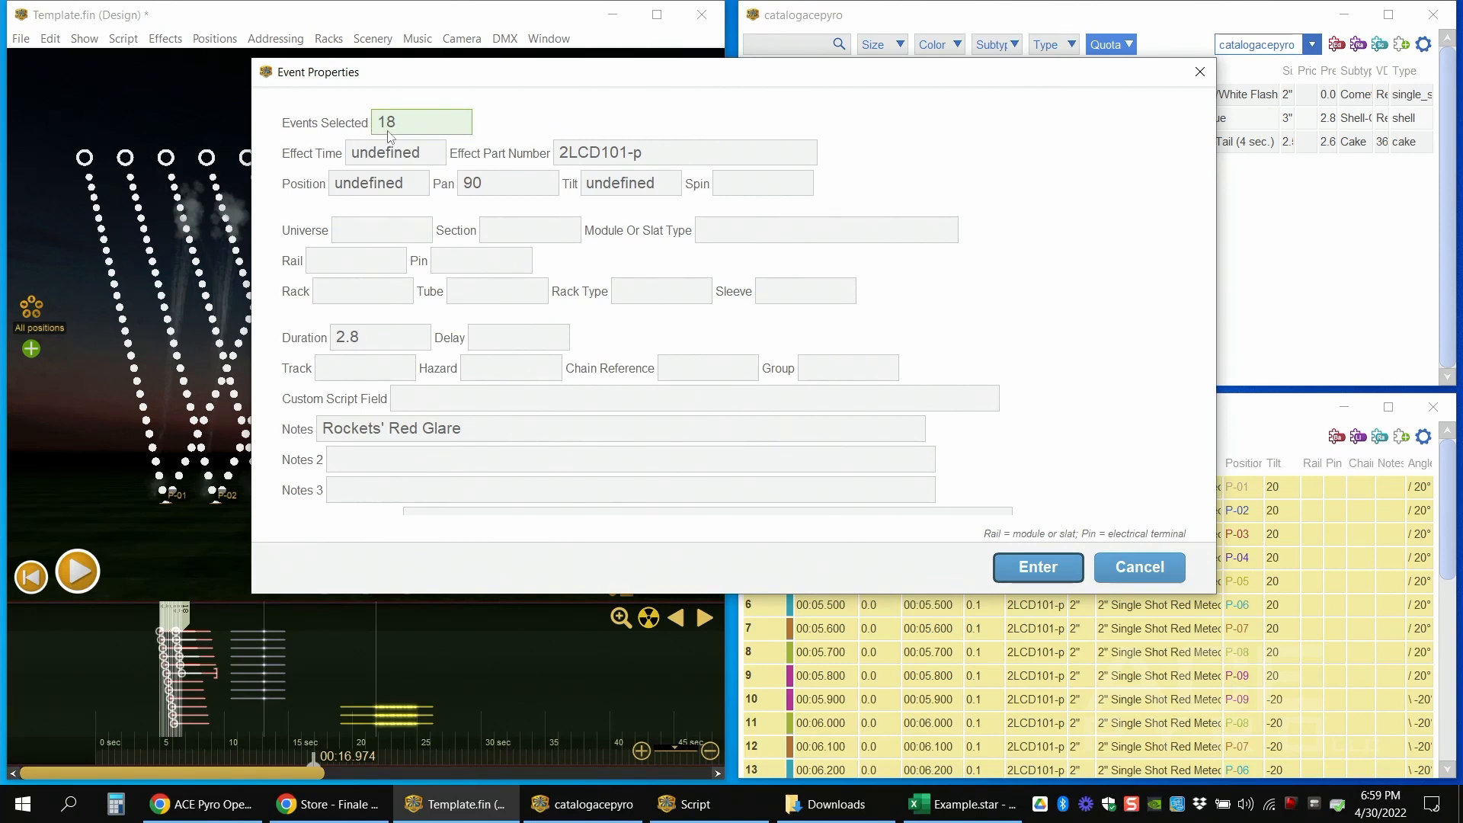
{"action": "left_click", "coordinate": [472, 425]}
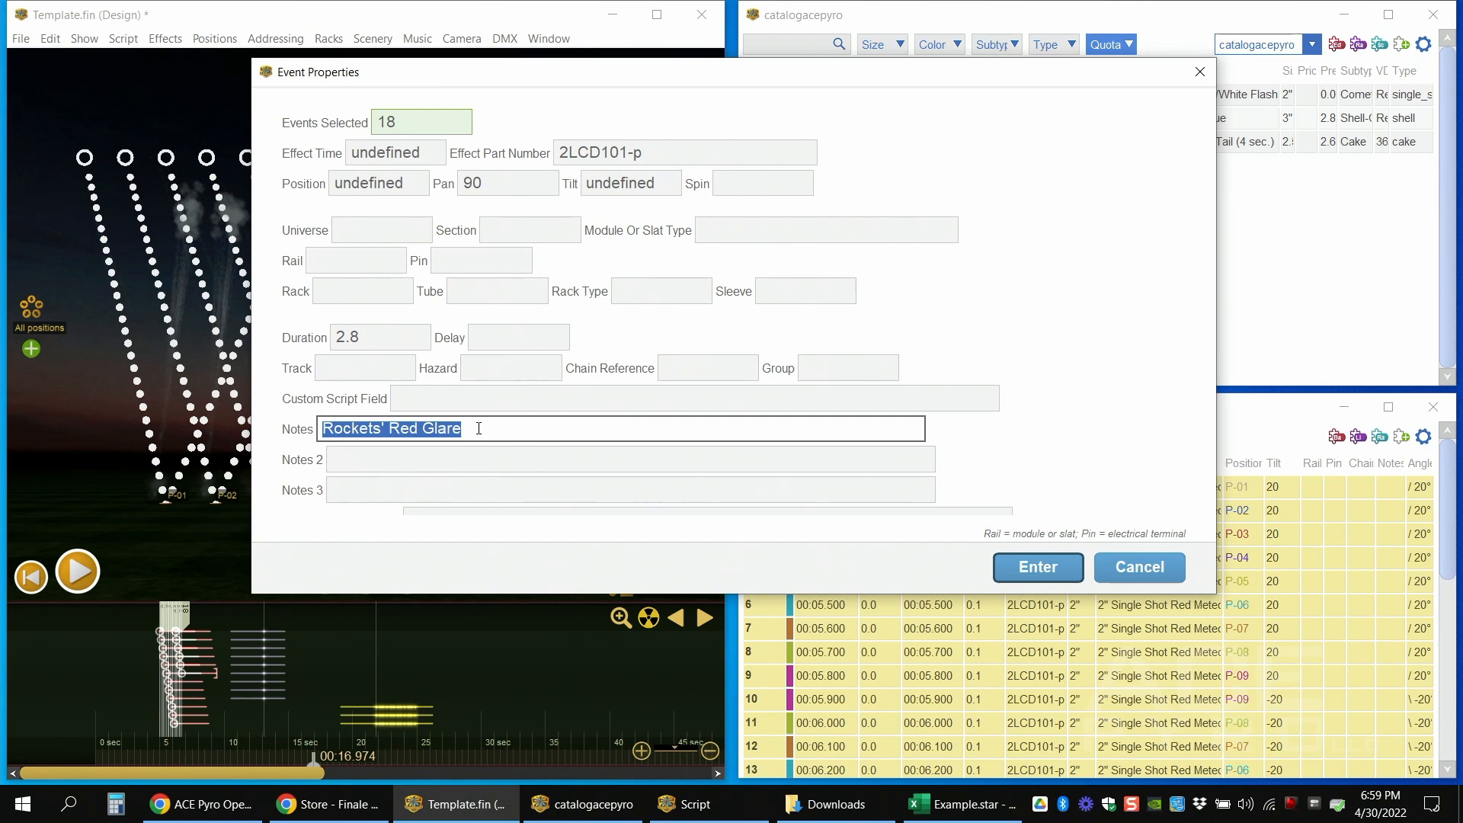
{"action": "left_click", "coordinate": [478, 429]}
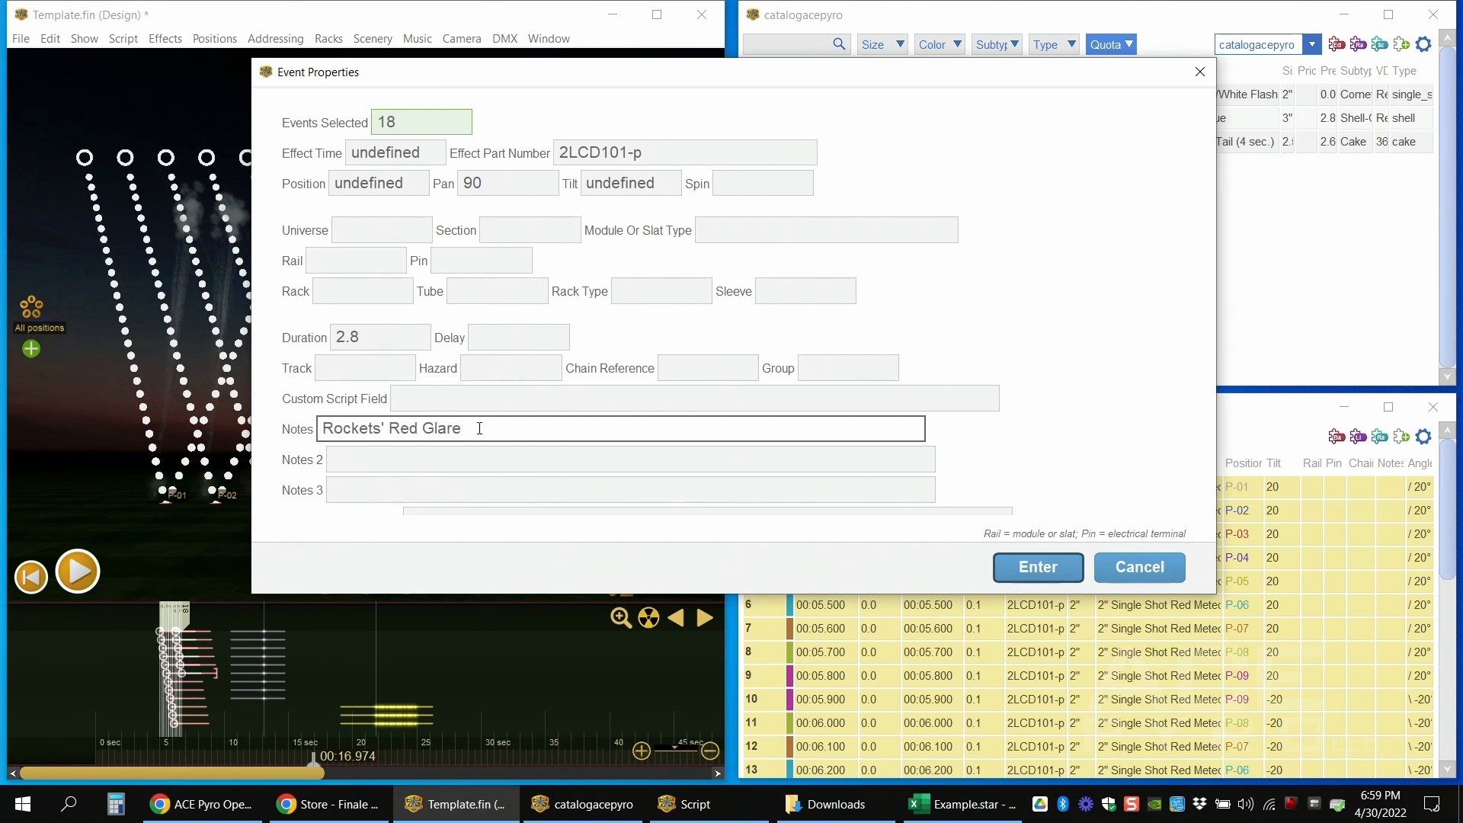
- Set the Track of the 18 selected comet events to 101 and apply the event properties
{"action": "left_click", "coordinate": [364, 369]}
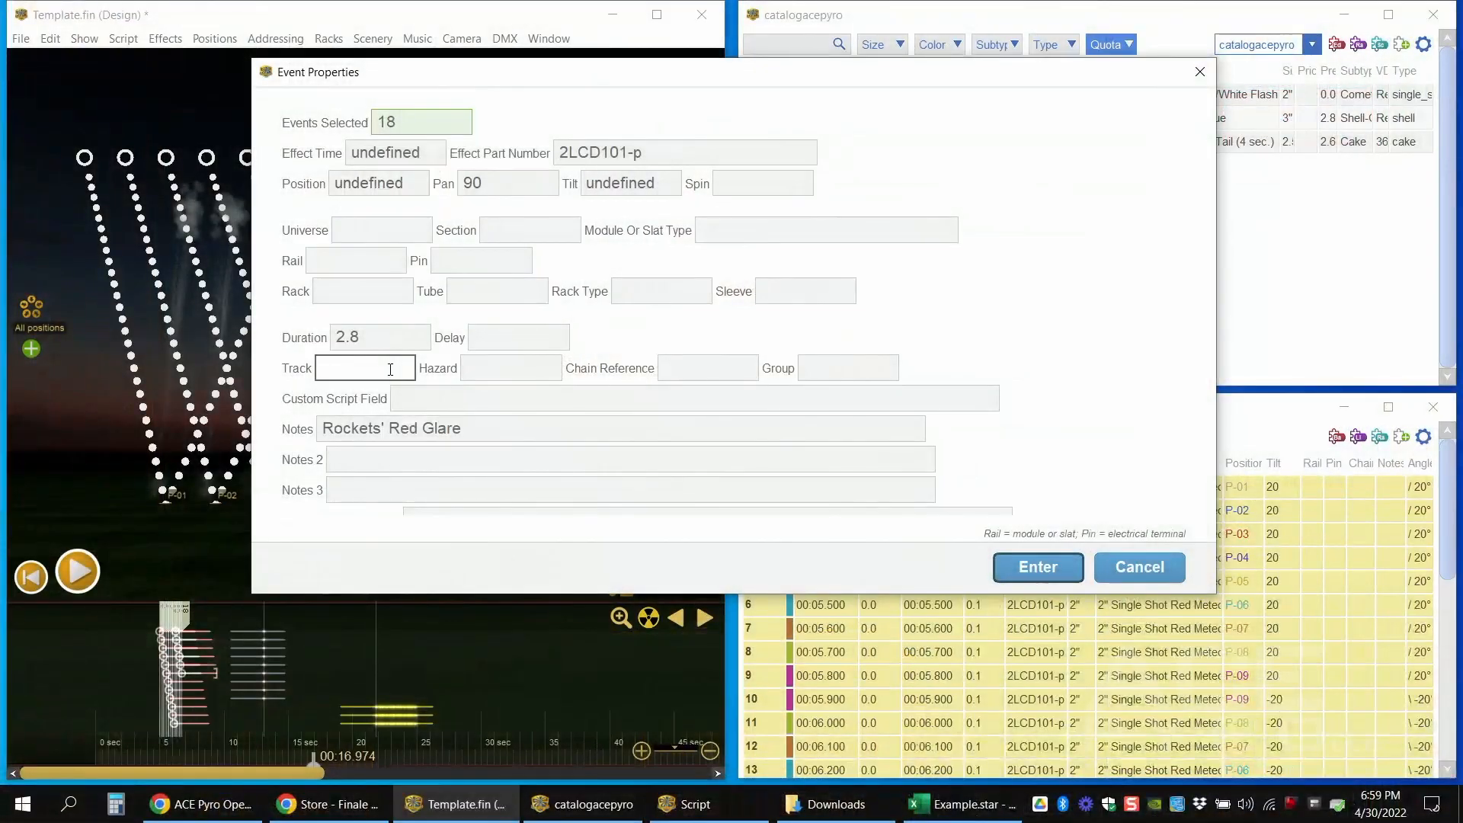
{"action": "type", "text": "01"}
{"action": "left_click_drag", "start_coordinate": [319, 367], "coordinate": [326, 367]}
{"action": "left_click_drag", "start_coordinate": [346, 373], "coordinate": [334, 365]}
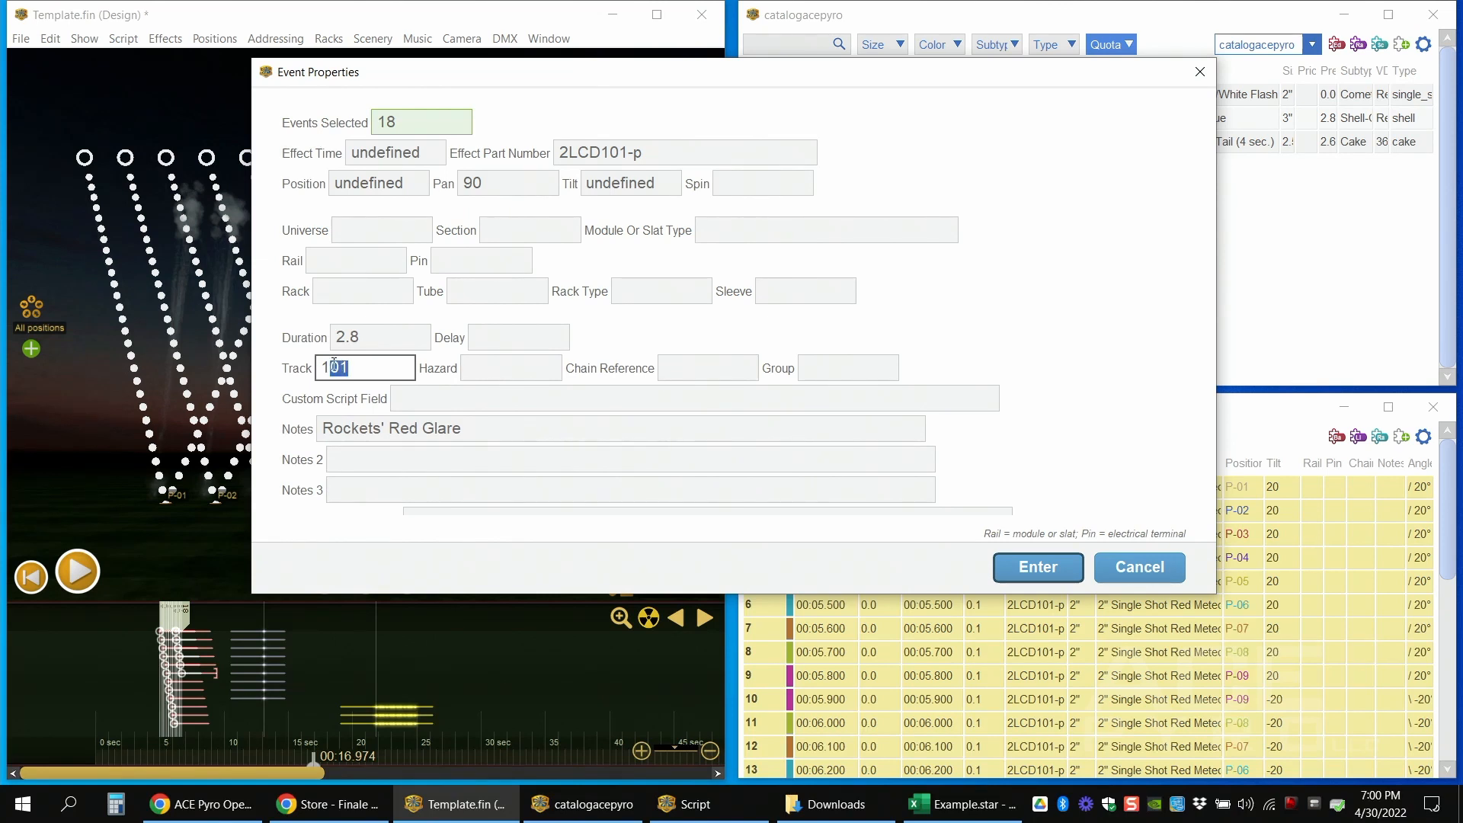
{"action": "left_click", "coordinate": [385, 376]}
{"action": "type", "text": "0"}
{"action": "left_click_drag", "start_coordinate": [357, 365], "coordinate": [344, 358]}
{"action": "type", "text": "24"}
{"action": "left_click_drag", "start_coordinate": [324, 368], "coordinate": [337, 372]}
{"action": "left_click", "coordinate": [353, 372]}
{"action": "double_click", "coordinate": [346, 368]}
{"action": "type", "text": "101"}
{"action": "double_click", "coordinate": [358, 369]}
{"action": "left_click", "coordinate": [360, 369]}
{"action": "scroll", "coordinate": [1017, 449], "scroll_direction": "down", "scroll_amount": 1}
{"action": "scroll", "coordinate": [1018, 450], "scroll_direction": "down", "scroll_amount": 1}
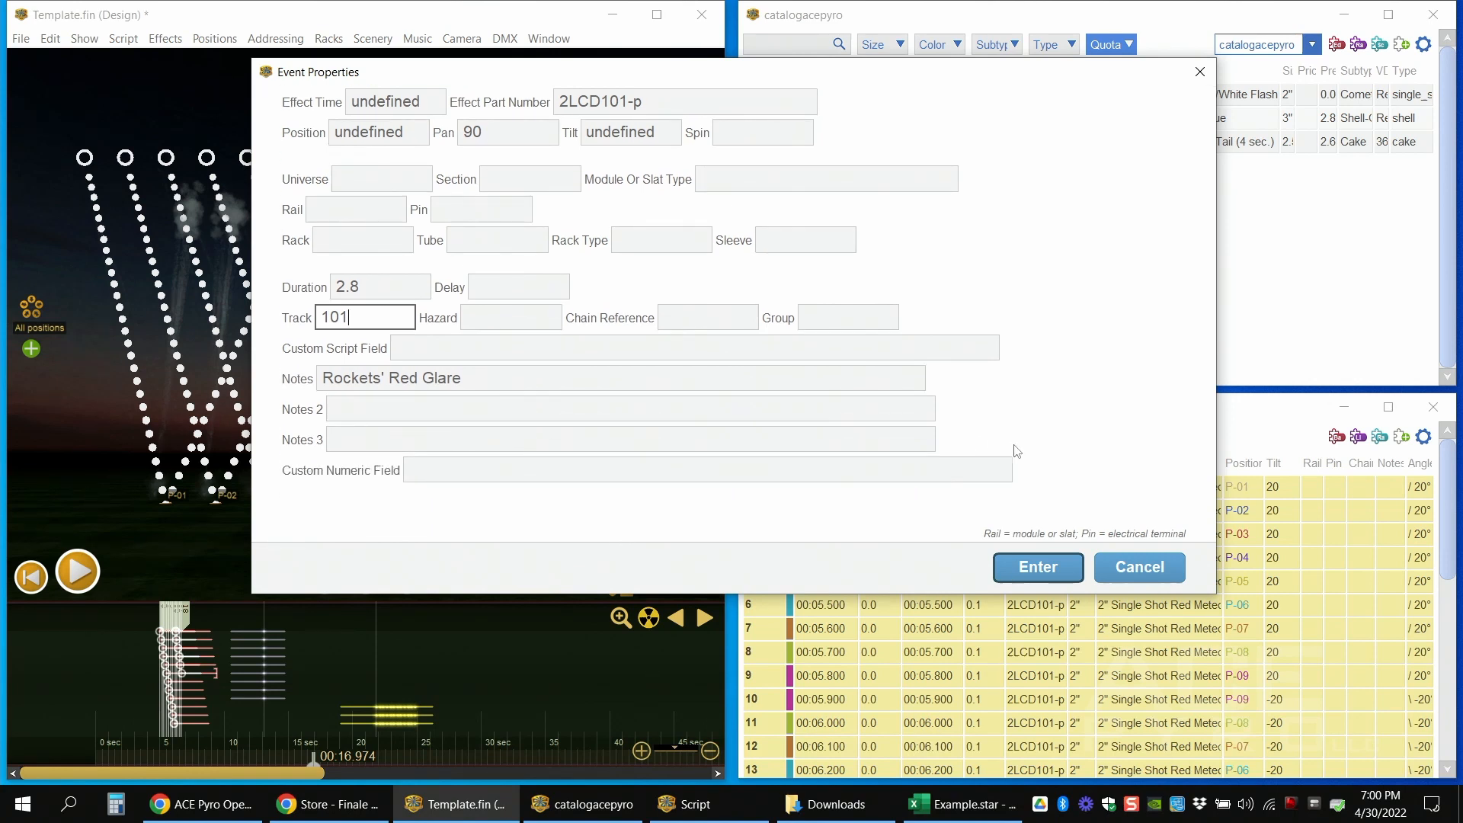
{"action": "left_click", "coordinate": [1019, 571]}
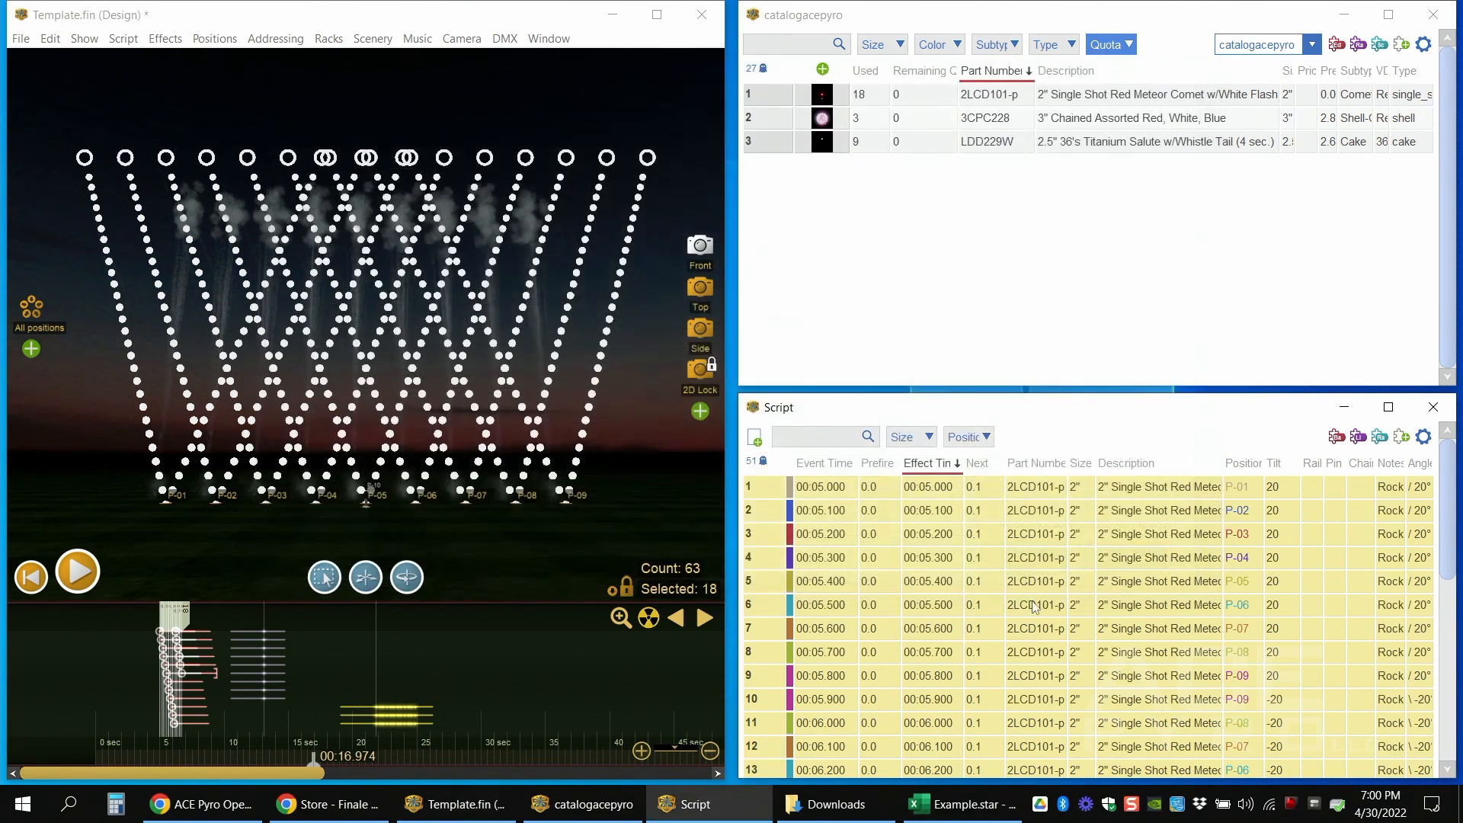
- Hide the Chain Reference, Prefire and Next columns in the script table
{"action": "left_click_drag", "start_coordinate": [1377, 466], "coordinate": [1330, 464]}
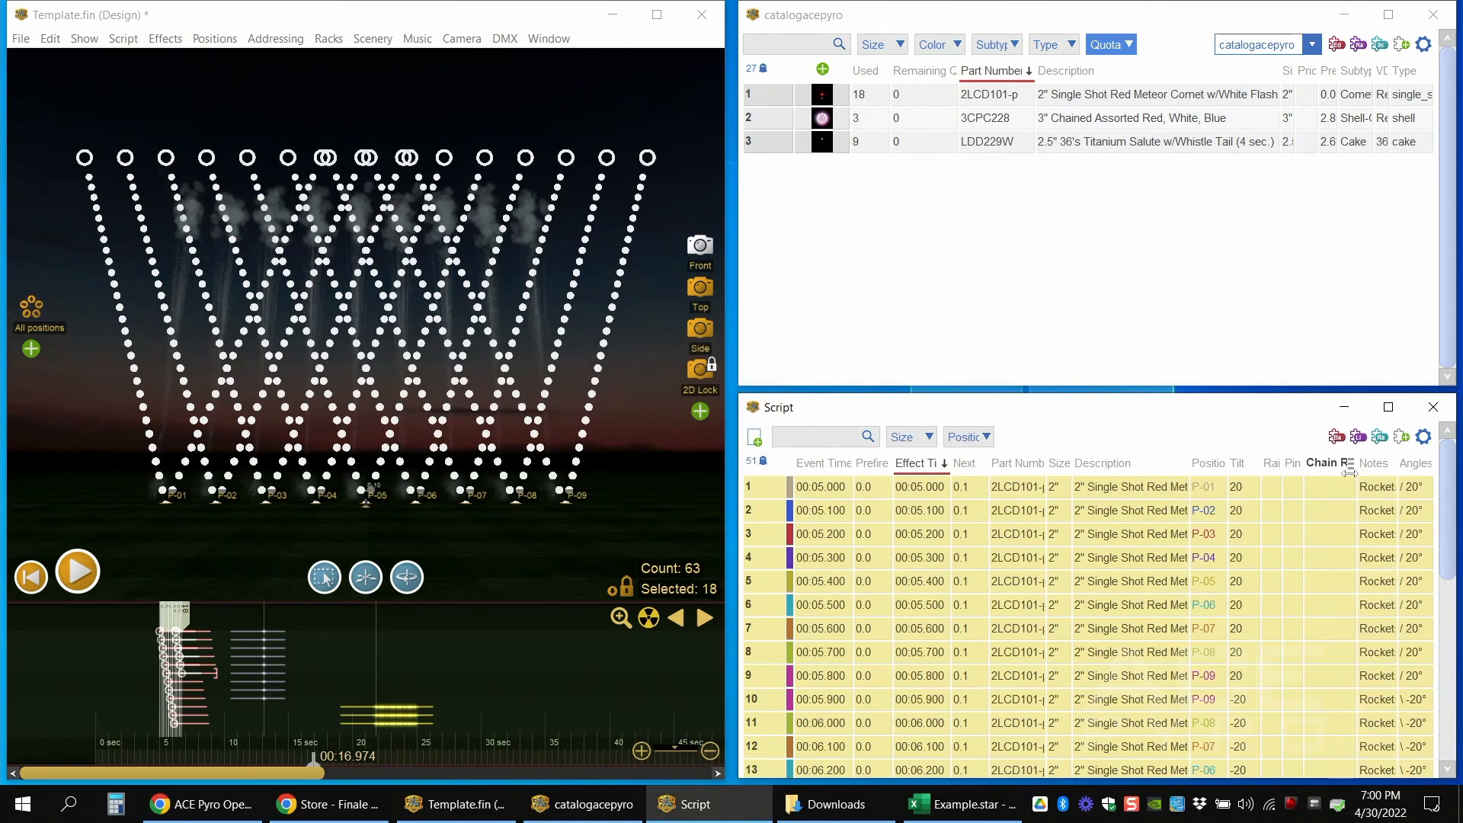
{"action": "right_click", "coordinate": [1319, 462]}
{"action": "left_click", "coordinate": [1228, 573]}
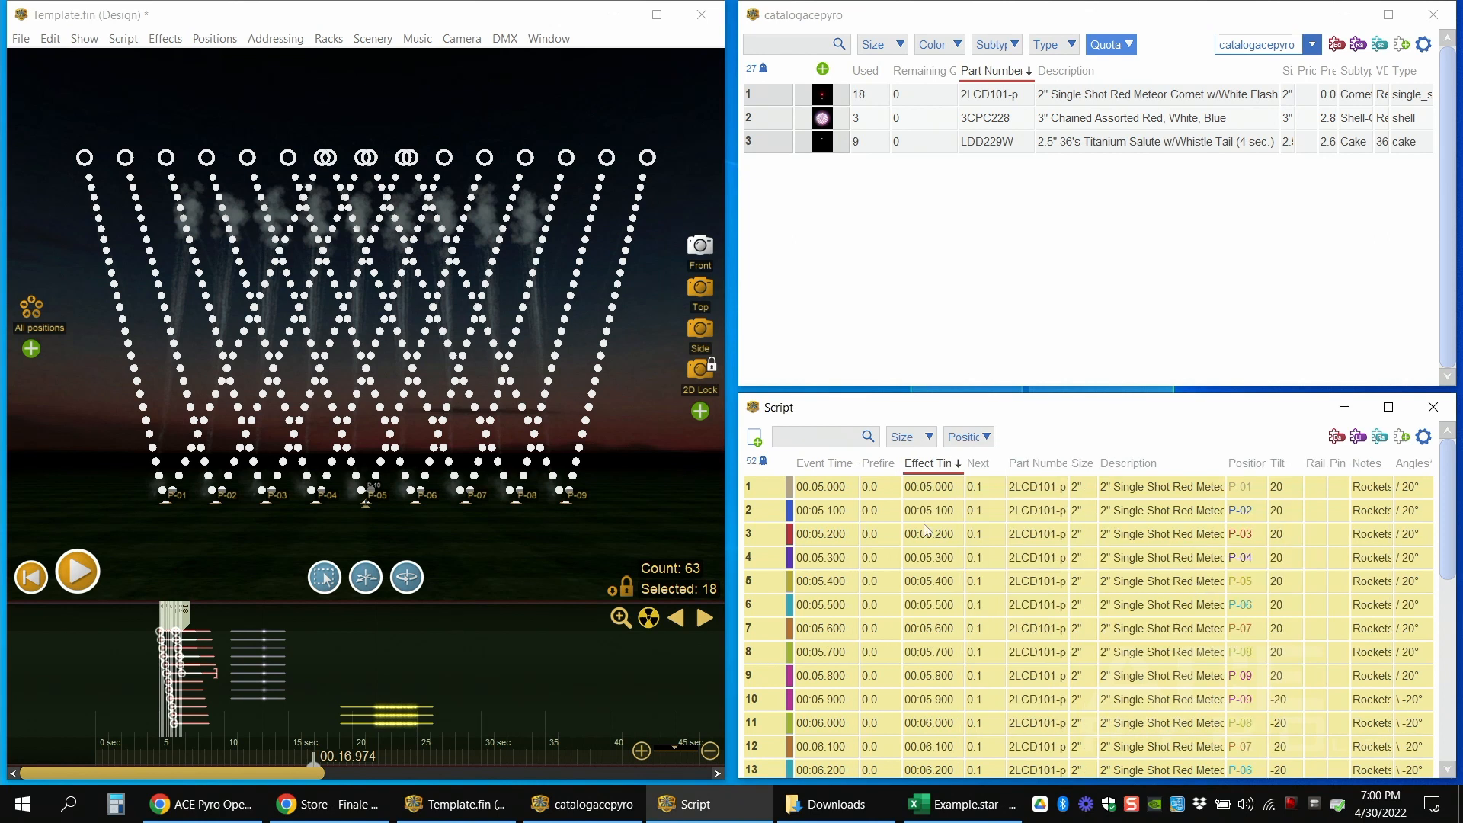
{"action": "right_click", "coordinate": [884, 467]}
{"action": "left_click", "coordinate": [922, 573]}
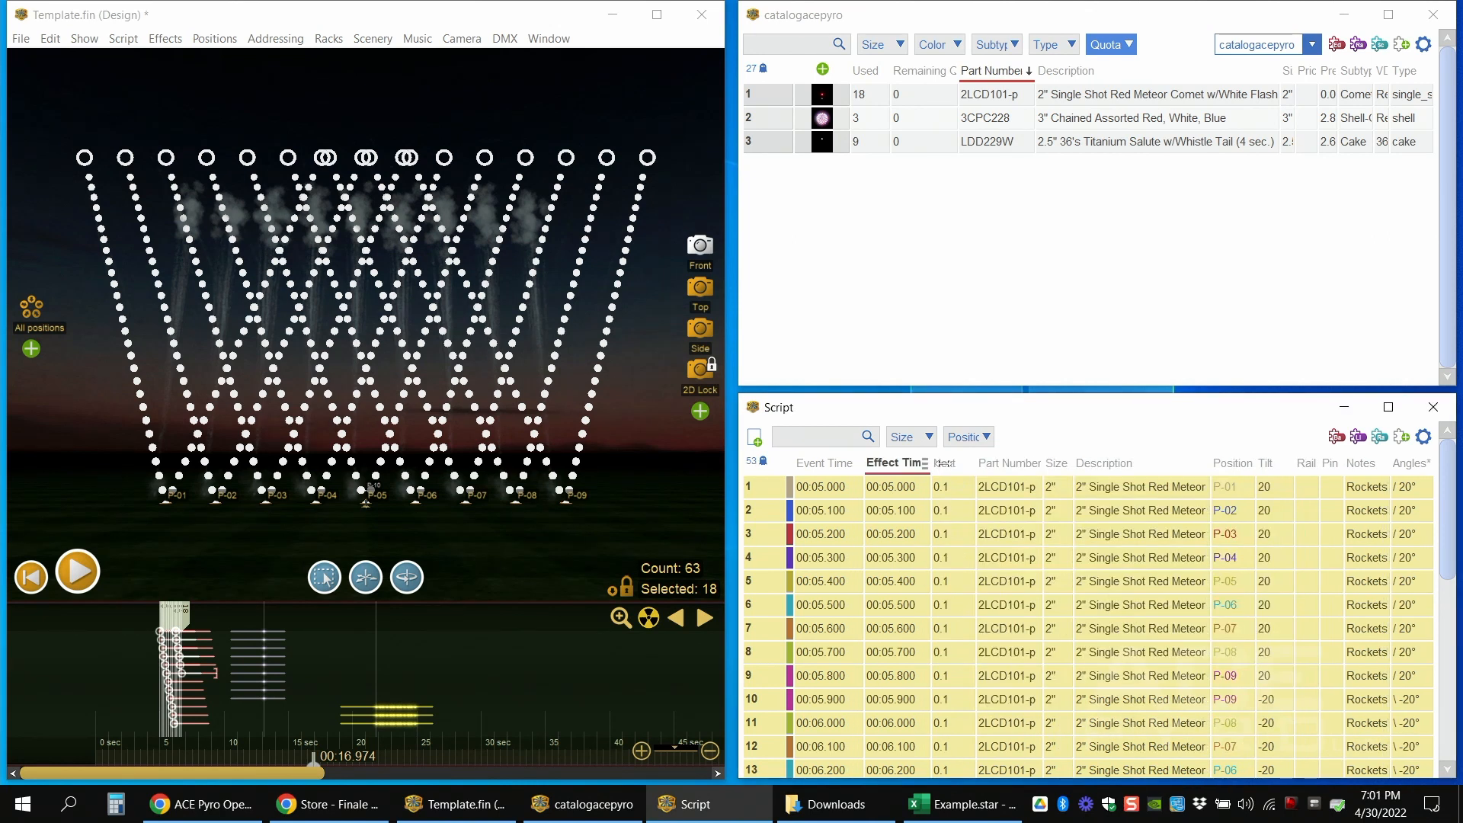
{"action": "right_click", "coordinate": [950, 465]}
{"action": "left_click", "coordinate": [1004, 595]}
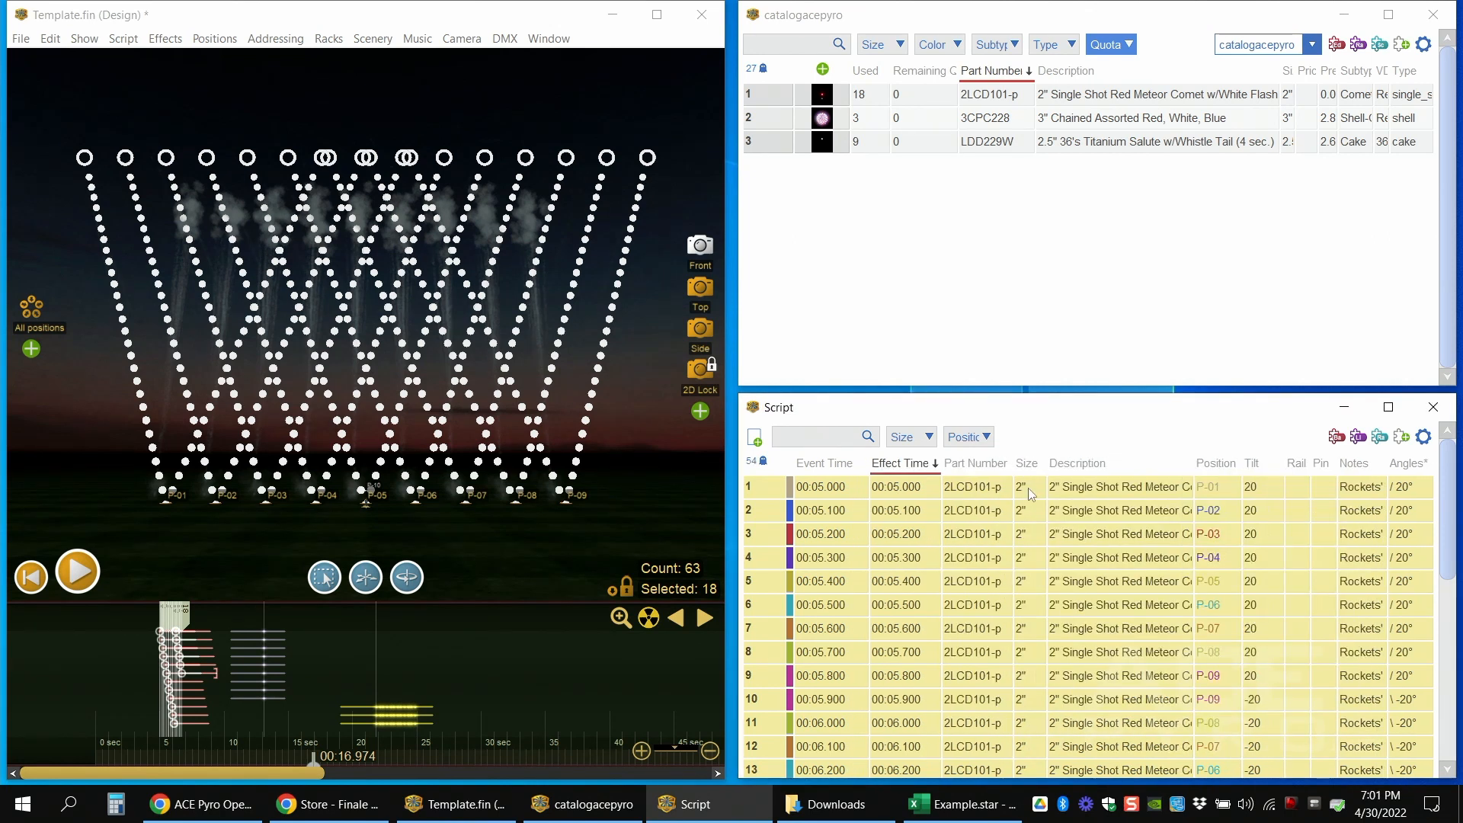
- Hide the Size and Part Number columns in the Script table and adjust the widths of the remaining columns
{"action": "right_click", "coordinate": [1028, 464]}
{"action": "left_click", "coordinate": [1084, 578]}
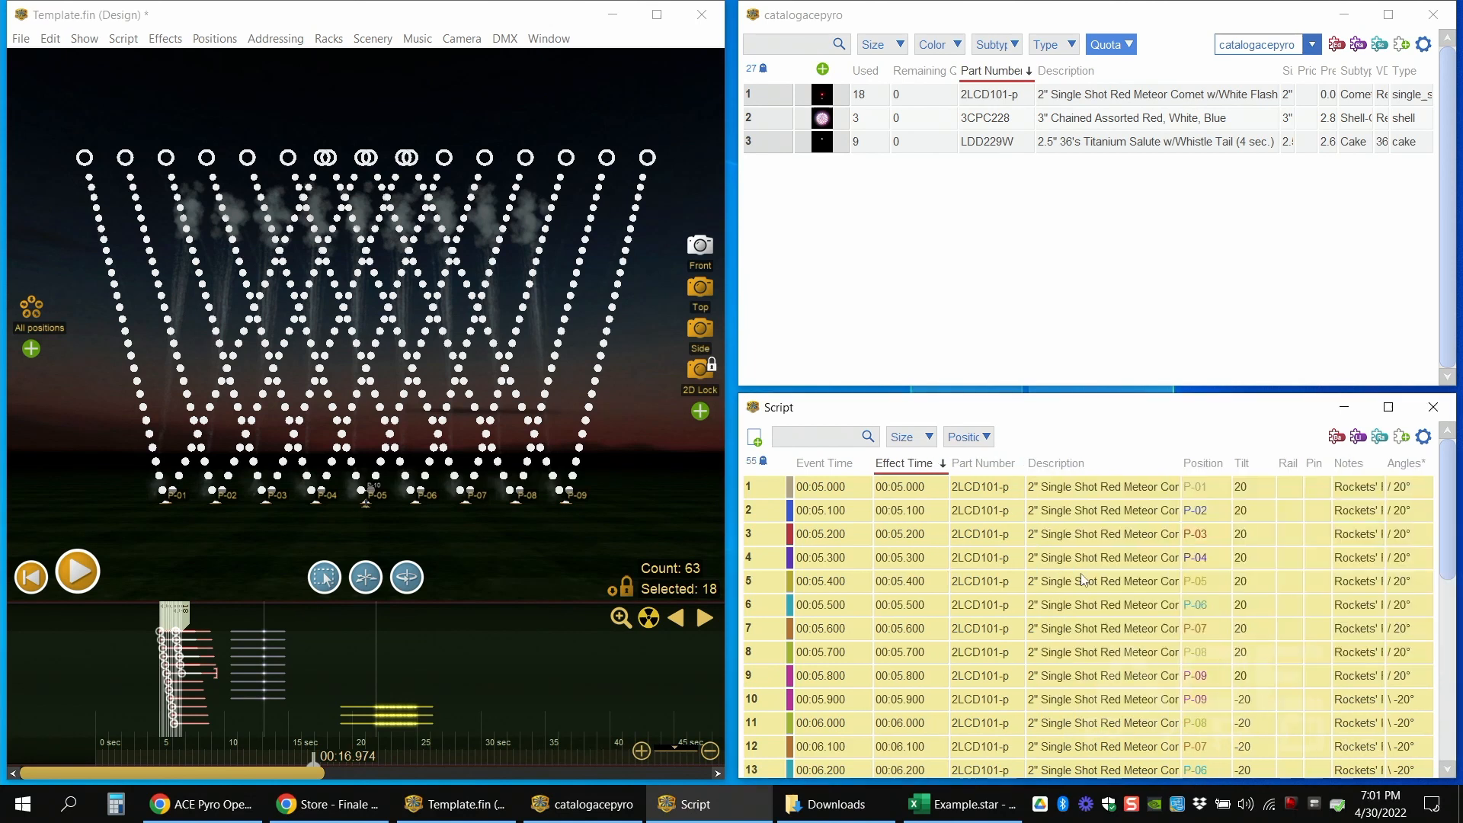
{"action": "right_click", "coordinate": [995, 465]}
{"action": "left_click", "coordinate": [1022, 579]}
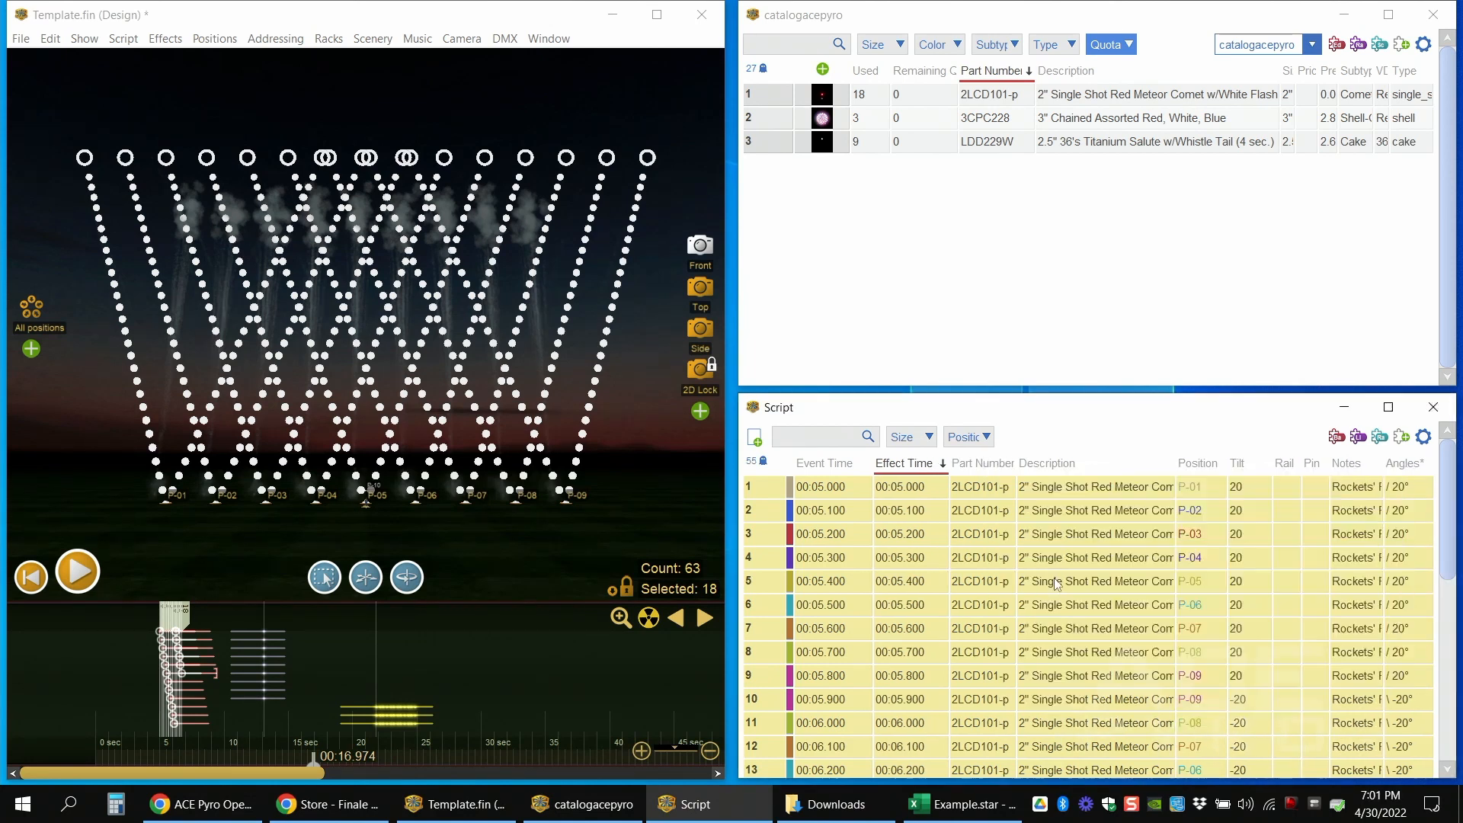
{"action": "left_click_drag", "start_coordinate": [886, 468], "coordinate": [931, 468]}
{"action": "left_click_drag", "start_coordinate": [1121, 467], "coordinate": [1106, 467]}
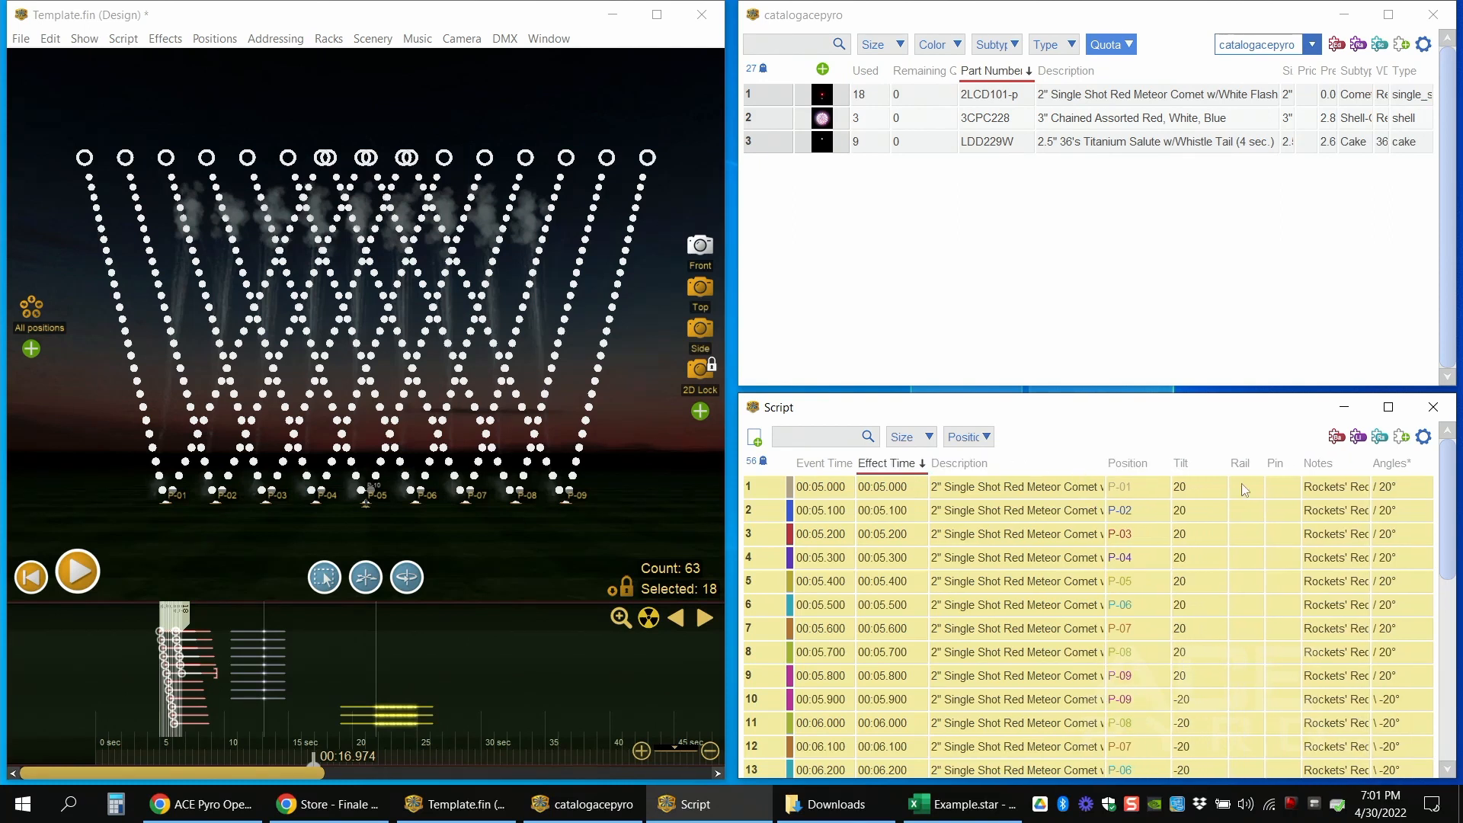
{"action": "left_click_drag", "start_coordinate": [1305, 467], "coordinate": [1304, 467]}
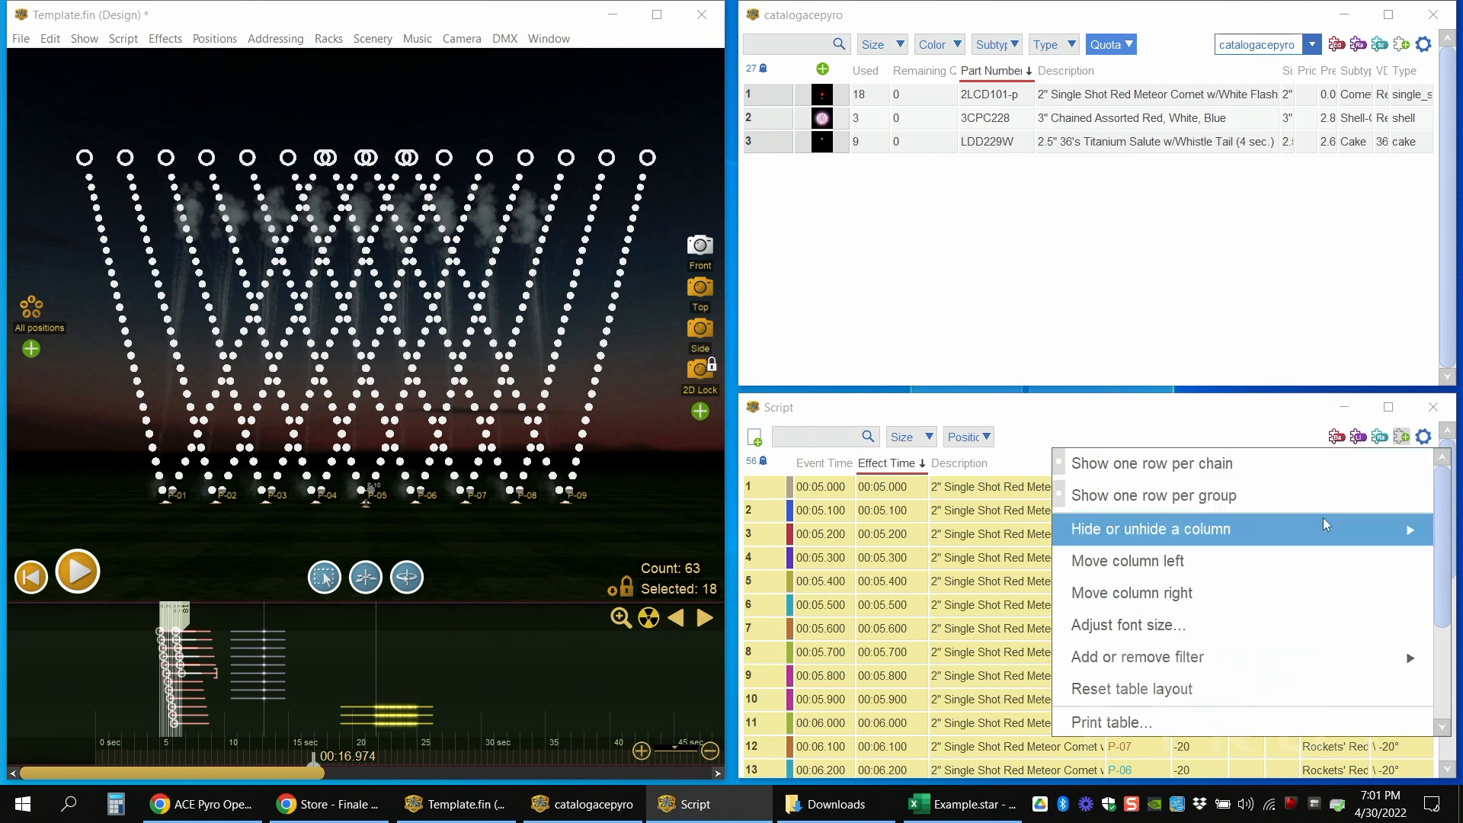
- Show the Track column in the Script table and adjust the Track and Notes column widths
{"action": "mouse_move", "coordinate": [1320, 531]}
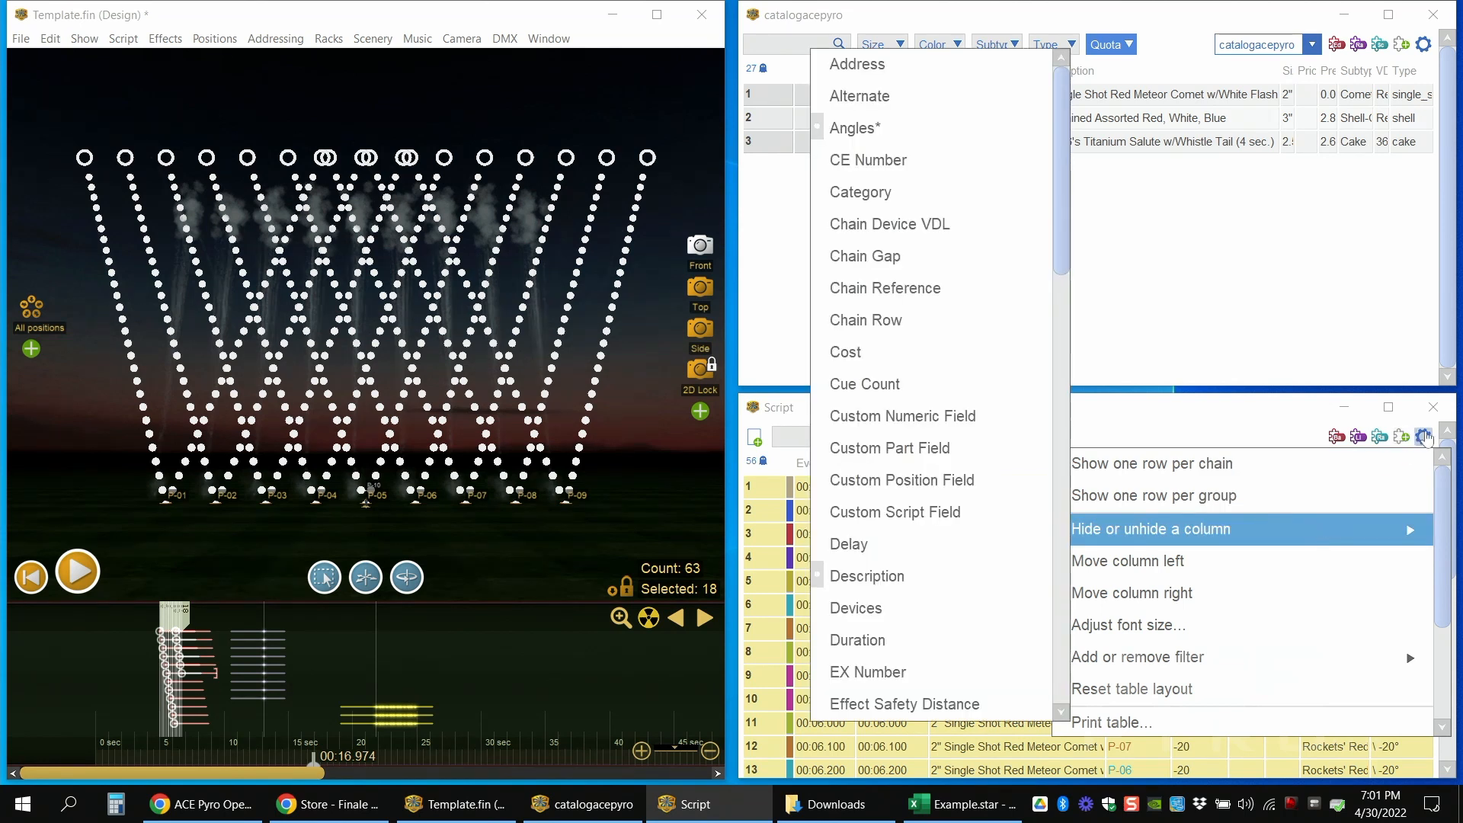
{"action": "scroll", "coordinate": [923, 500], "scroll_direction": "down", "scroll_amount": 7}
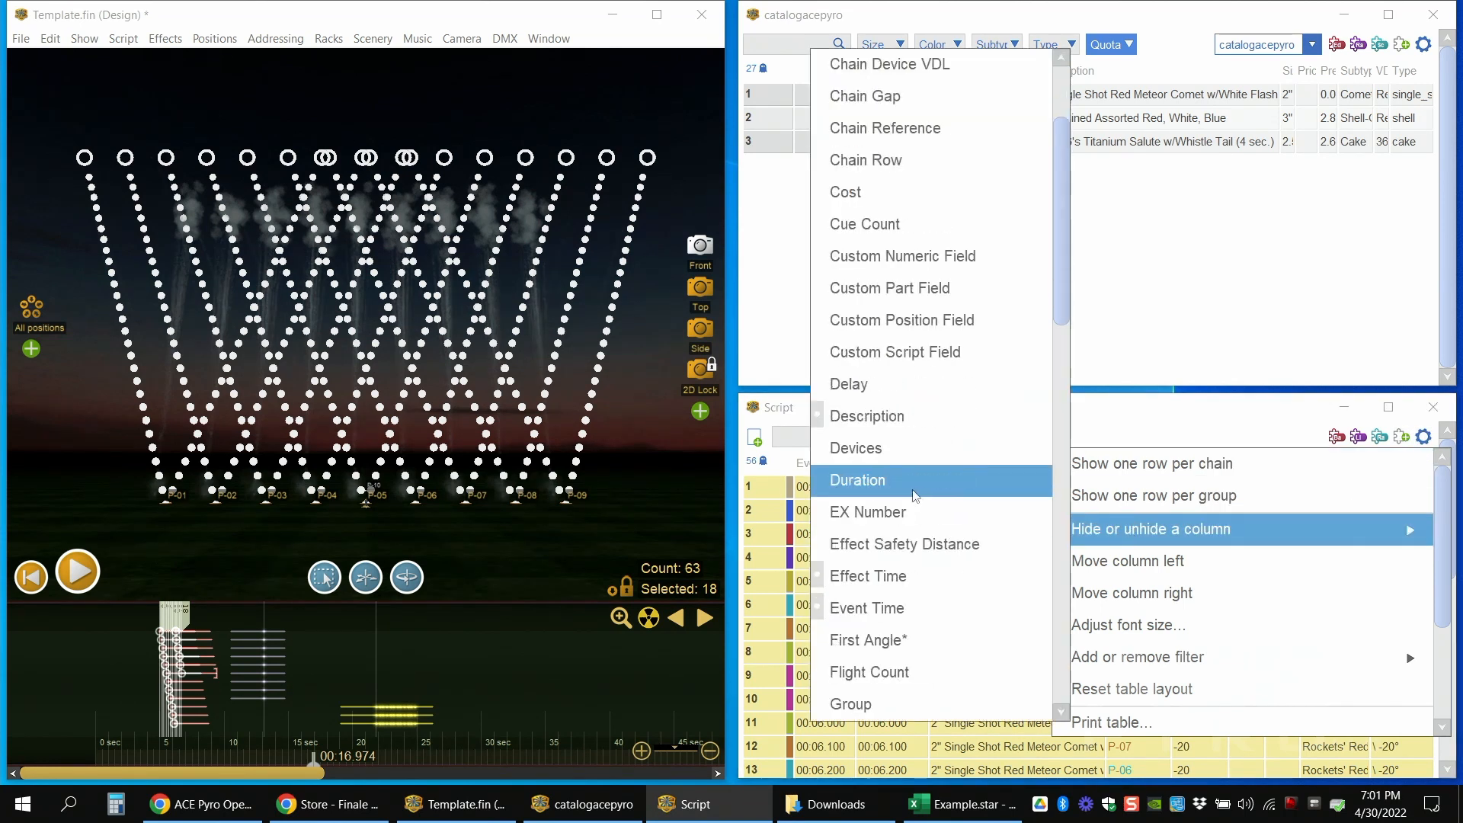
{"action": "scroll", "coordinate": [922, 499], "scroll_direction": "down", "scroll_amount": 7}
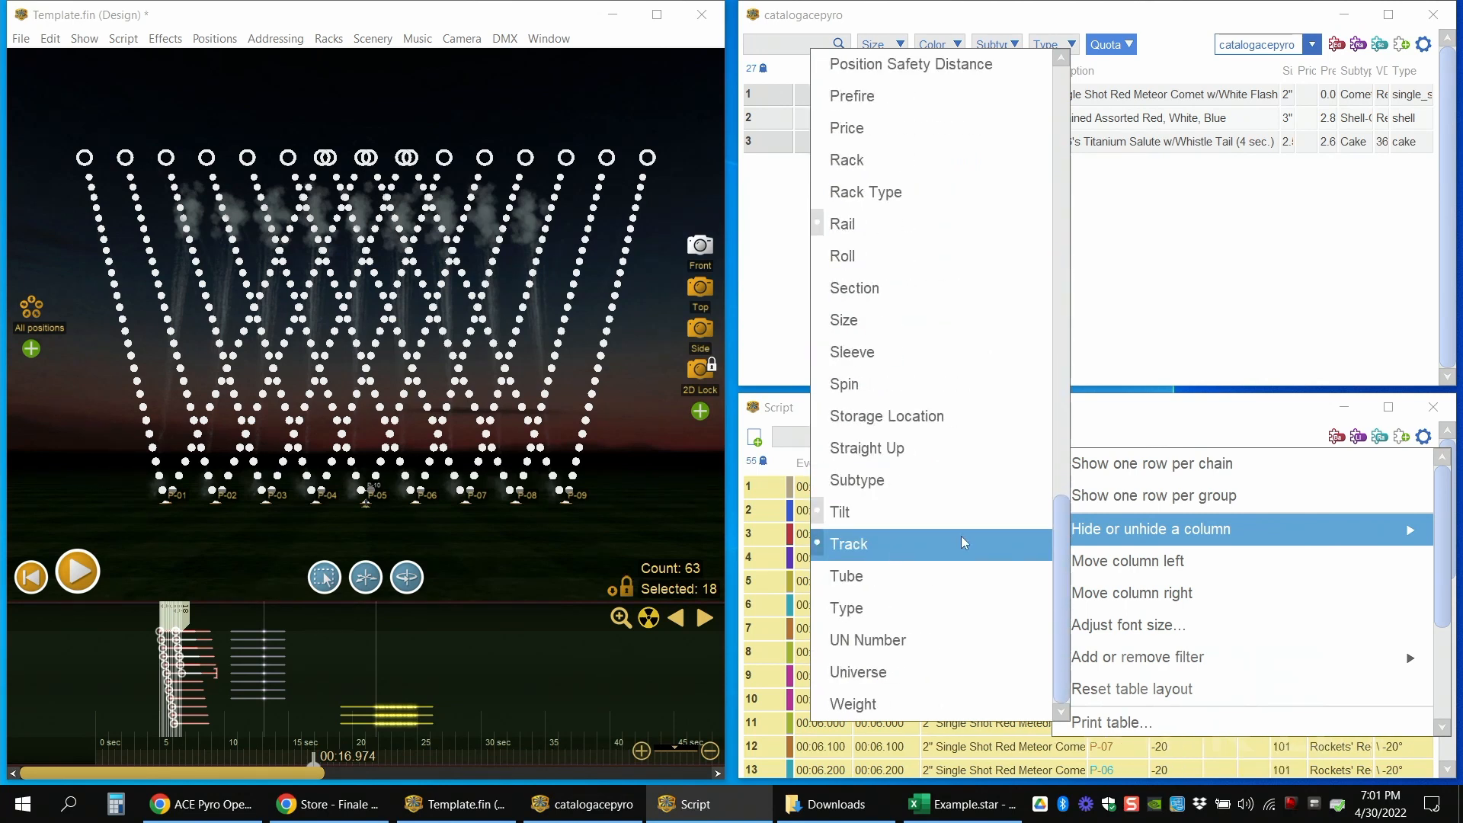
{"action": "left_click", "coordinate": [962, 537]}
{"action": "left_click", "coordinate": [1119, 433]}
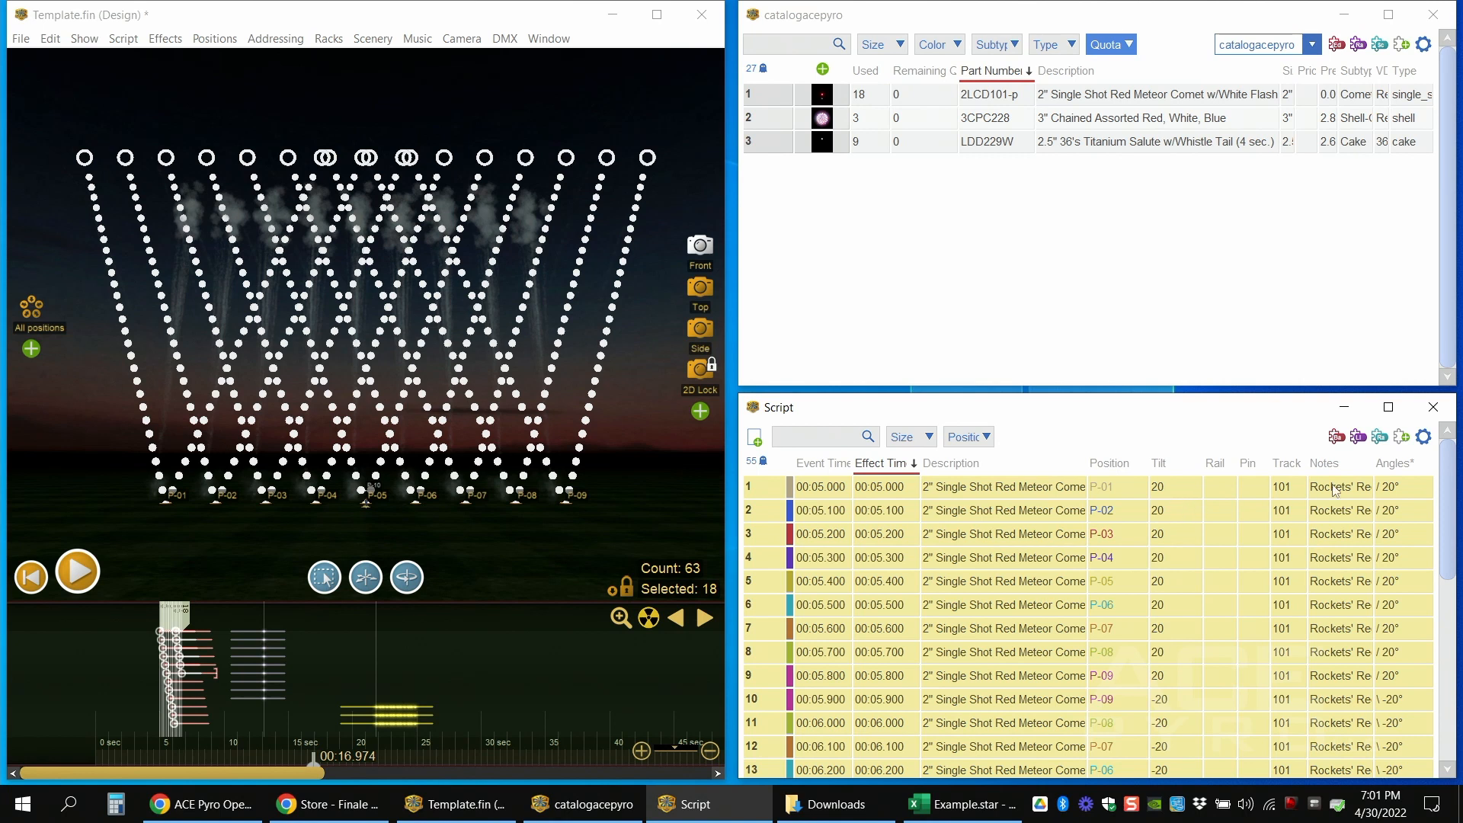
{"action": "left_click_drag", "start_coordinate": [1269, 466], "coordinate": [1259, 466]}
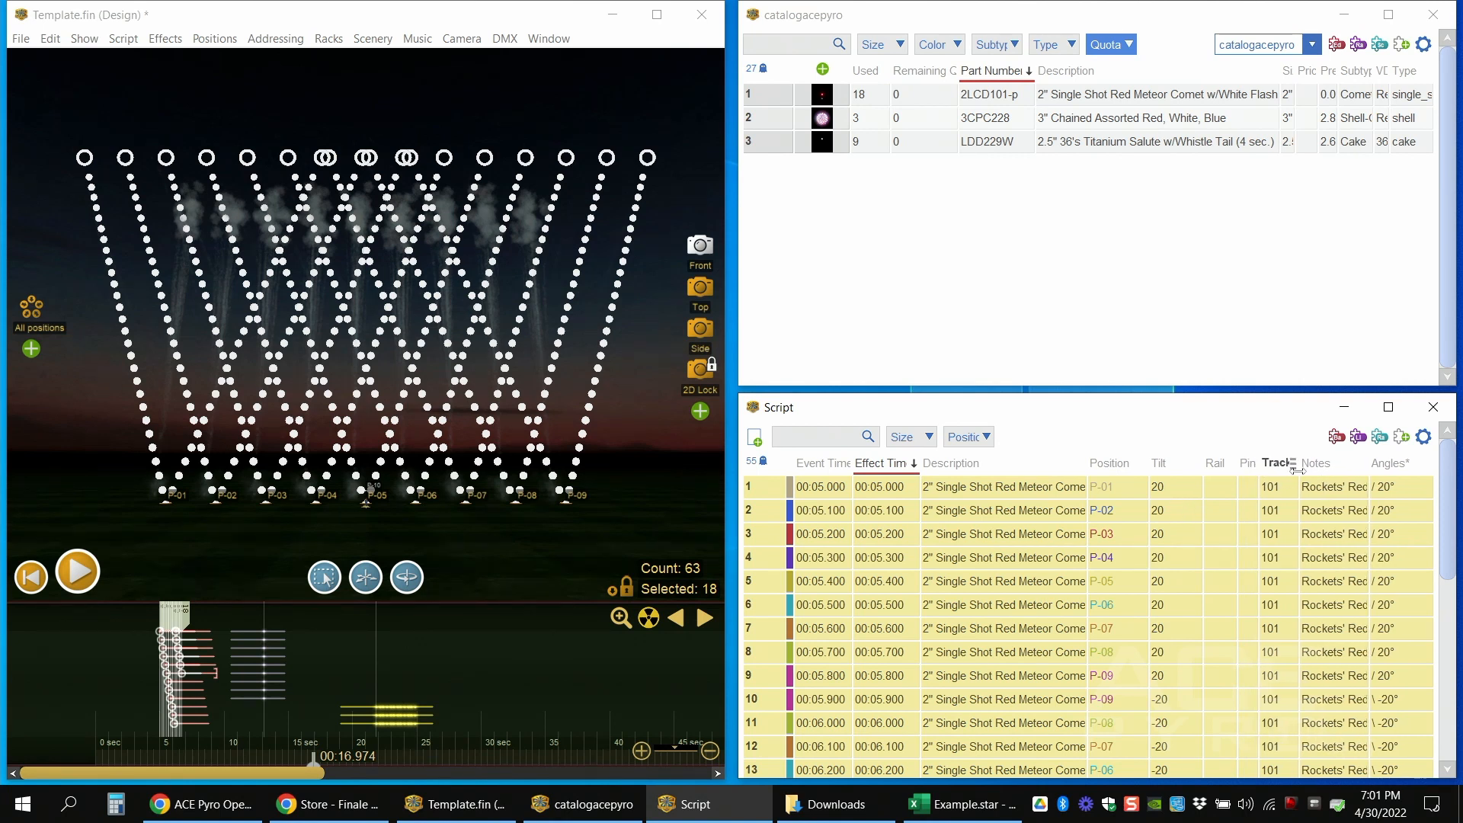
{"action": "left_click_drag", "start_coordinate": [1369, 473], "coordinate": [1377, 471]}
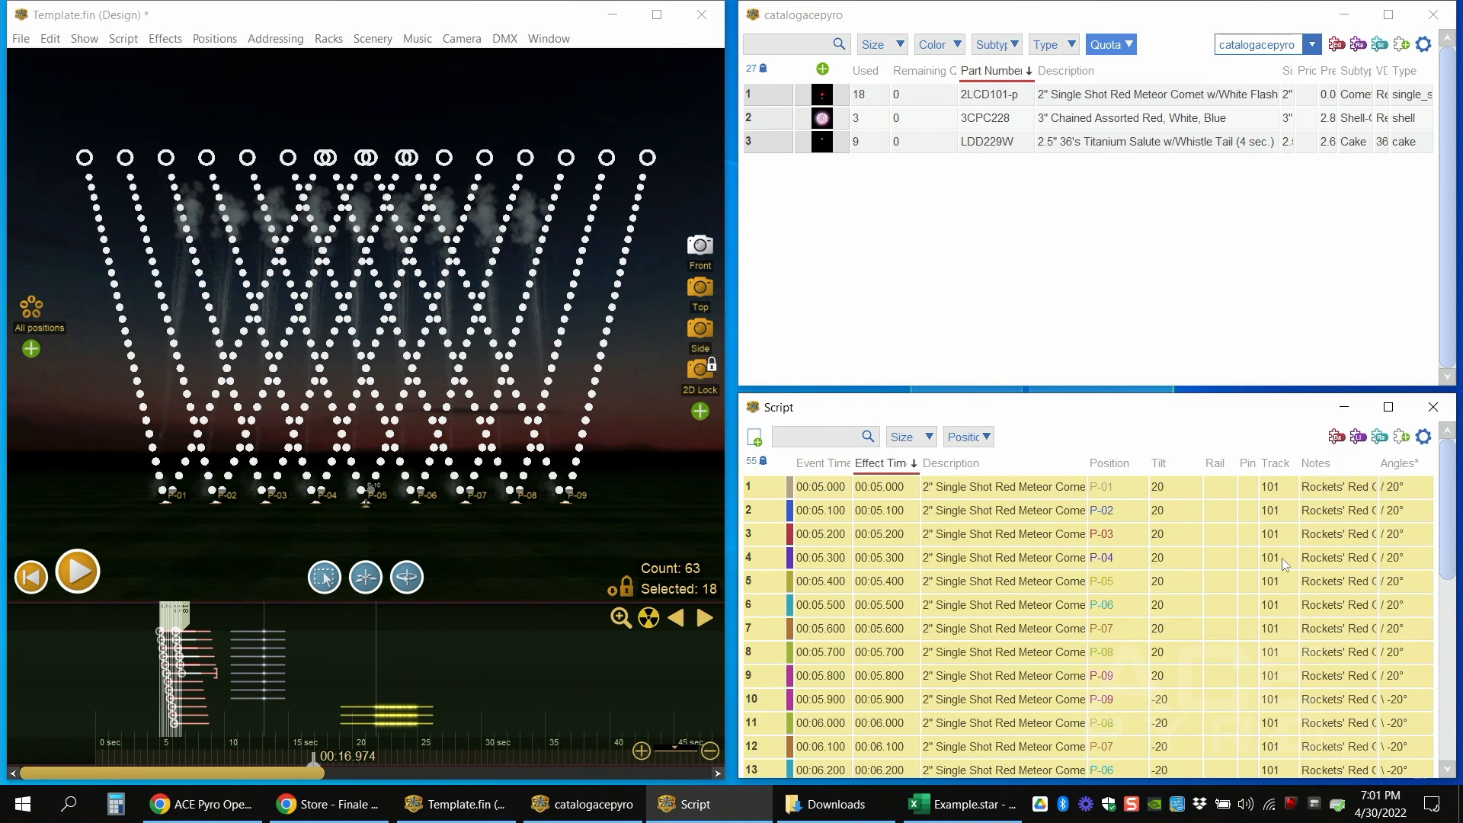
- Review the track and notes in the event properties of the selected Red Meteor Comet events
{"action": "right_click", "coordinate": [1013, 593]}
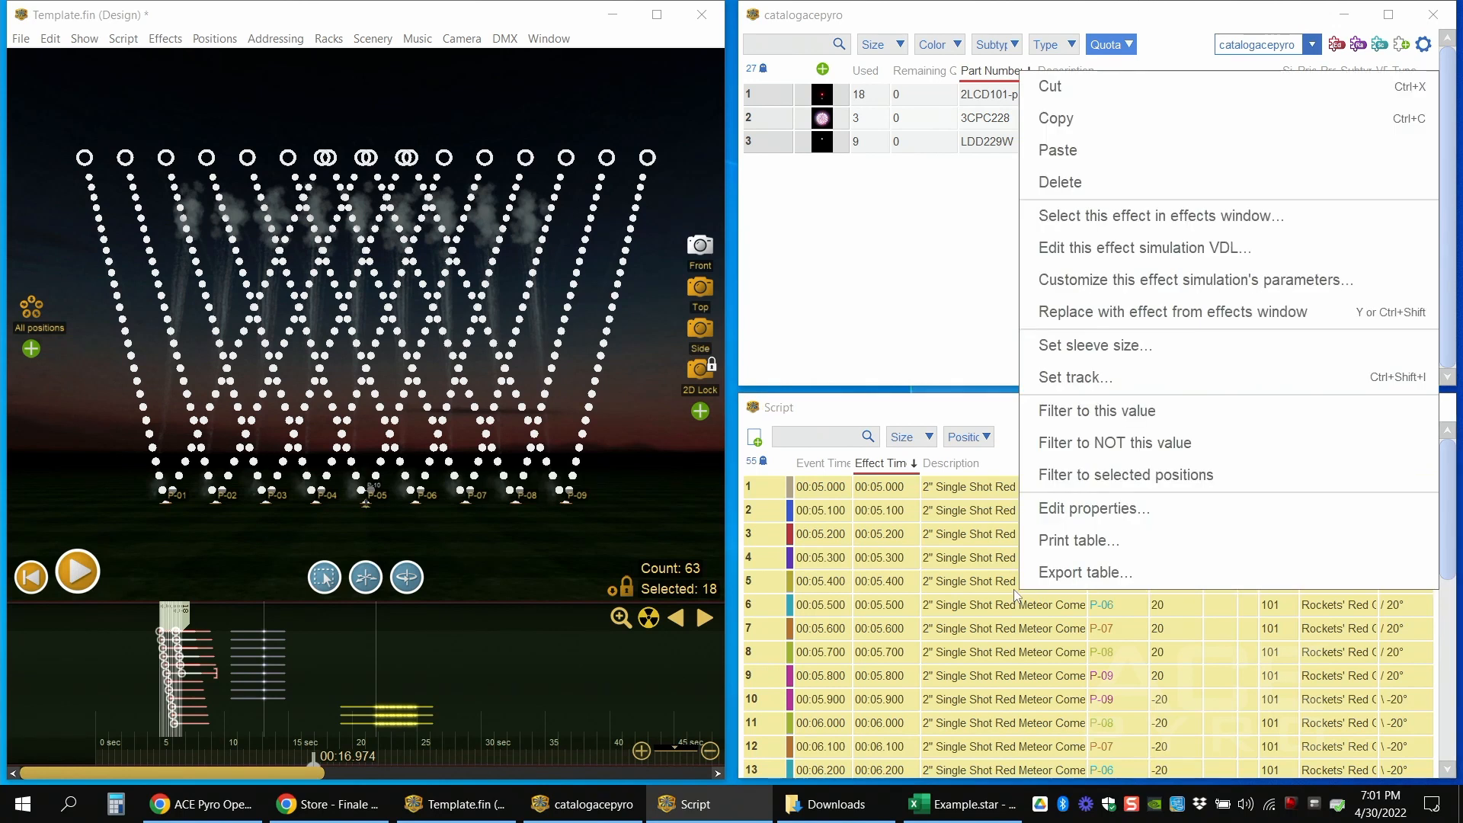
{"action": "left_click", "coordinate": [1083, 509]}
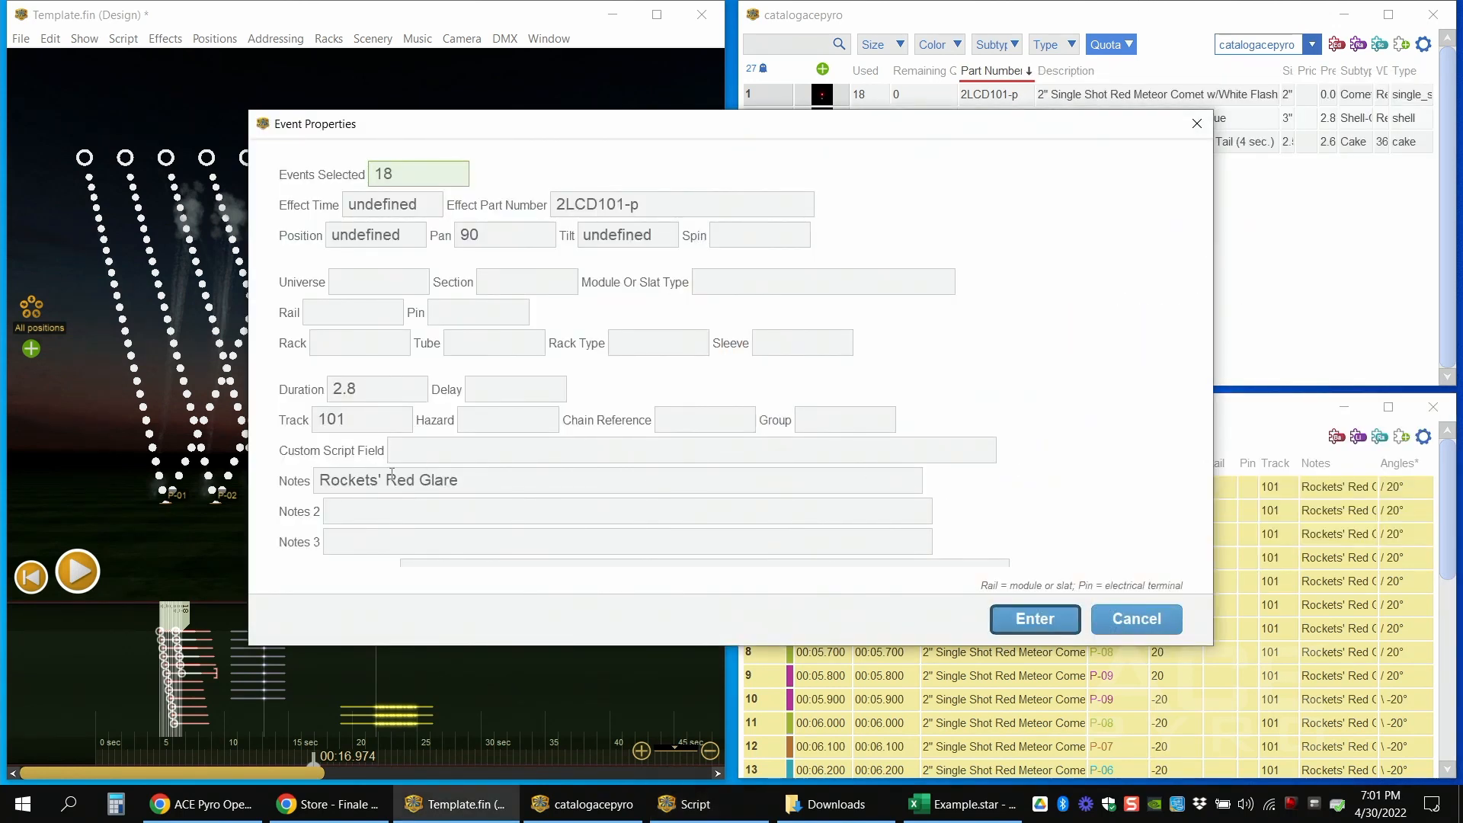
{"action": "left_click", "coordinate": [1129, 618]}
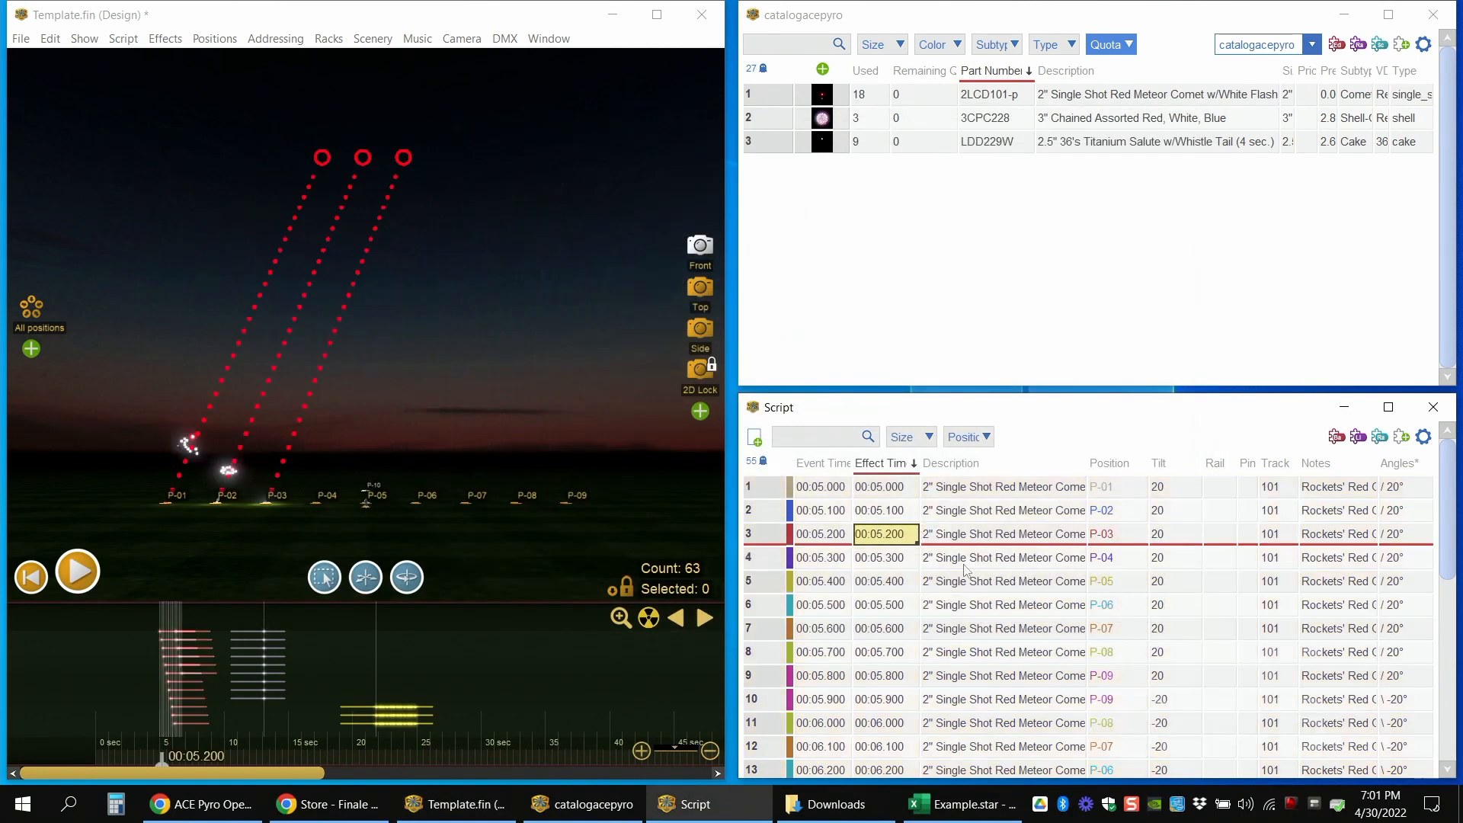
- Select all nine 2.5" 36's Titanium Salute events and enter "Bombs Bursting in Air" as their Notes in the event properties
{"action": "scroll", "coordinate": [1006, 592], "scroll_direction": "down", "scroll_amount": 3}
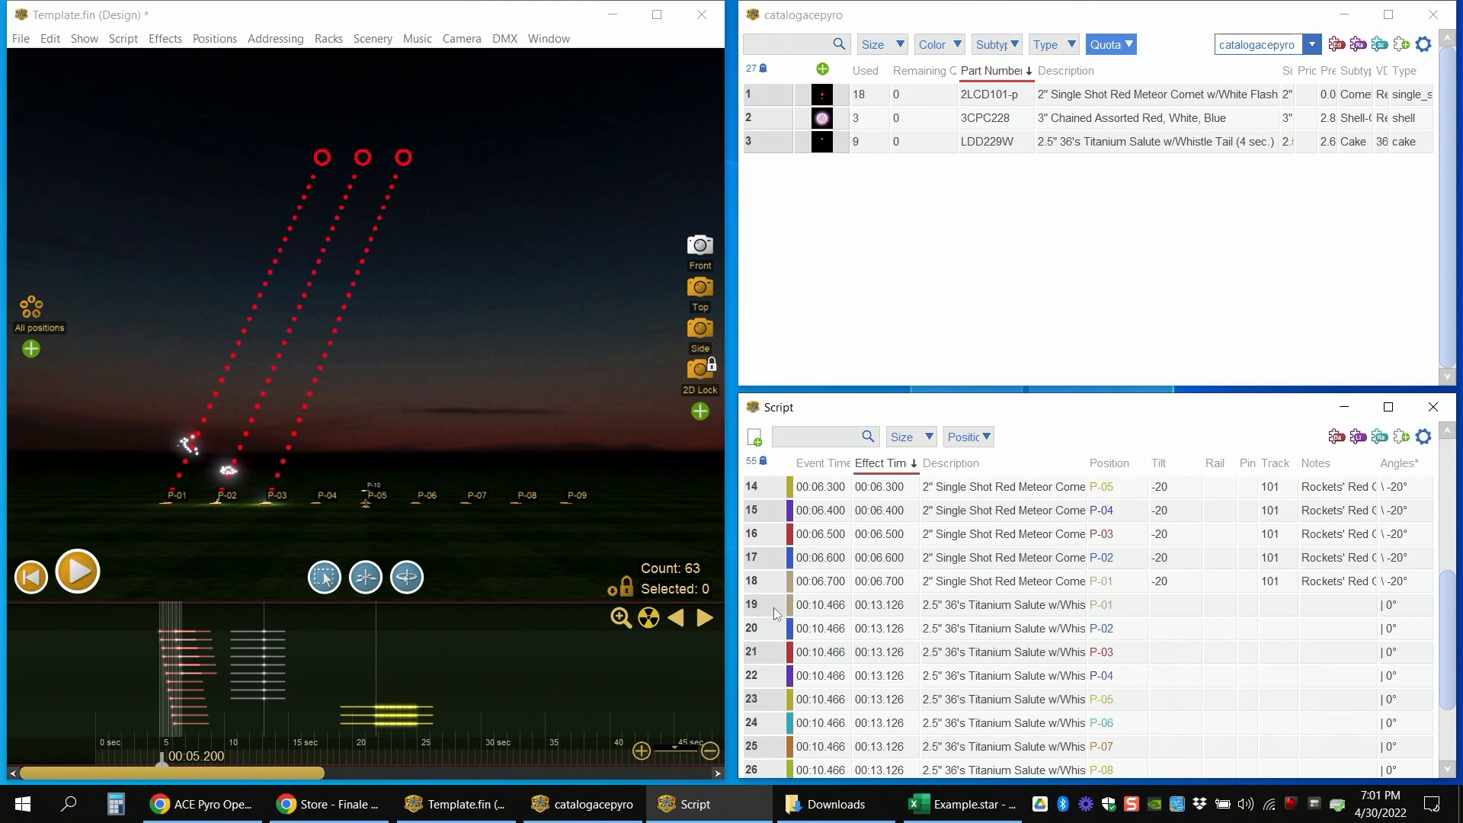
{"action": "left_click_drag", "start_coordinate": [775, 607], "coordinate": [768, 676]}
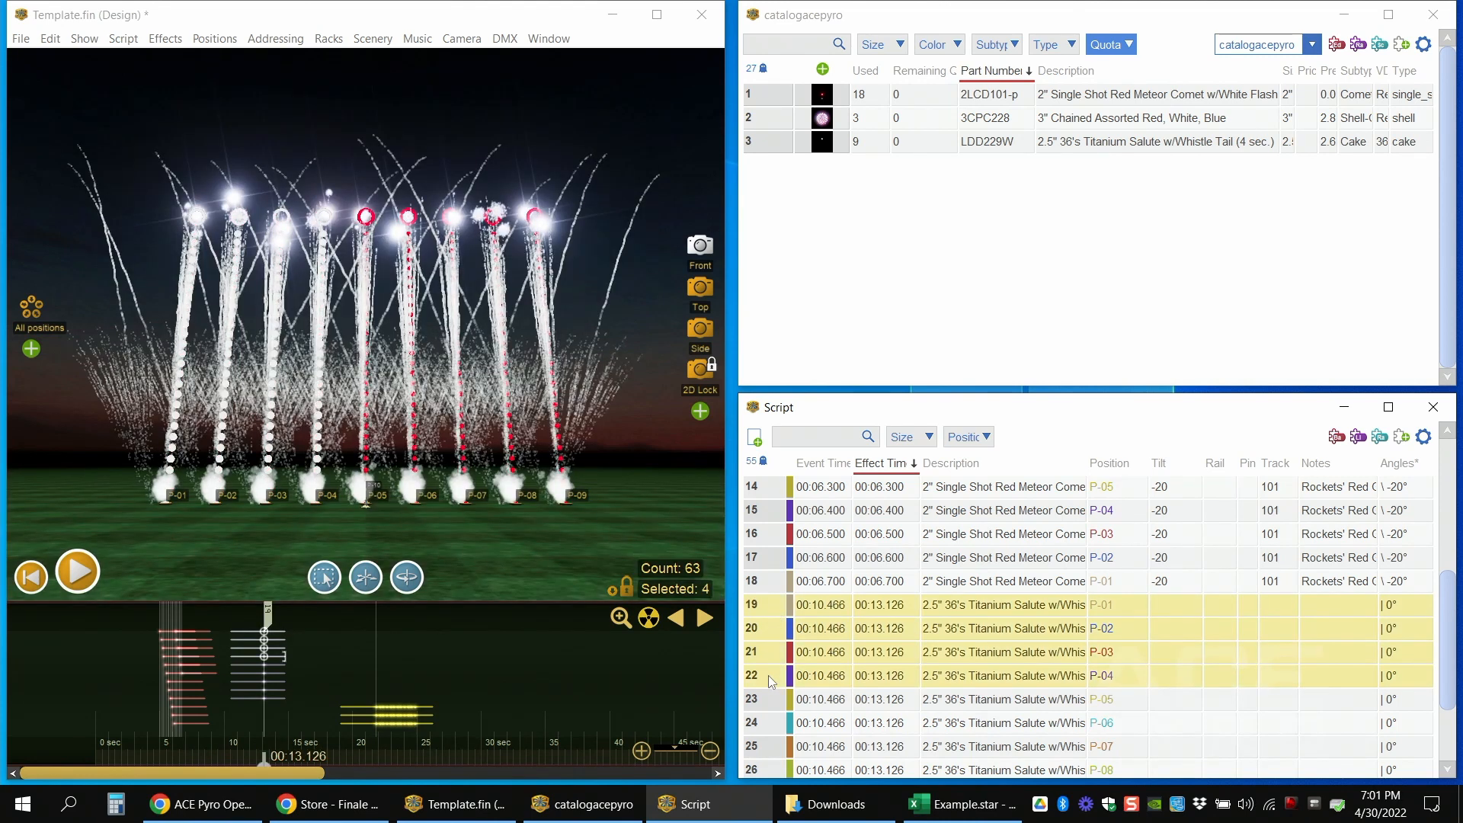
{"action": "left_click_drag", "start_coordinate": [233, 715], "coordinate": [272, 725]}
{"action": "left_click", "coordinate": [235, 714]}
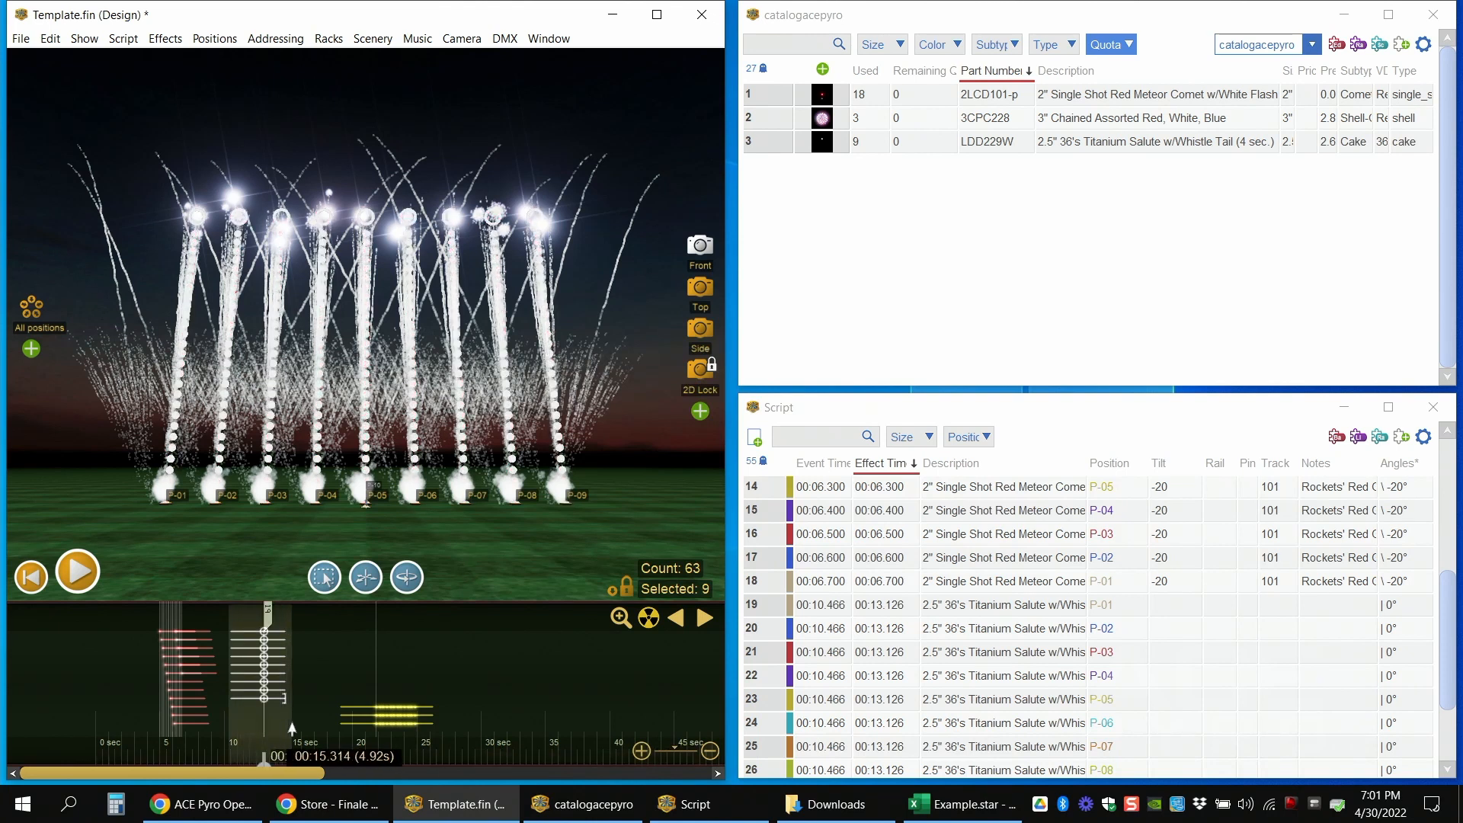
{"action": "scroll", "coordinate": [1047, 633], "scroll_direction": "down", "scroll_amount": 2}
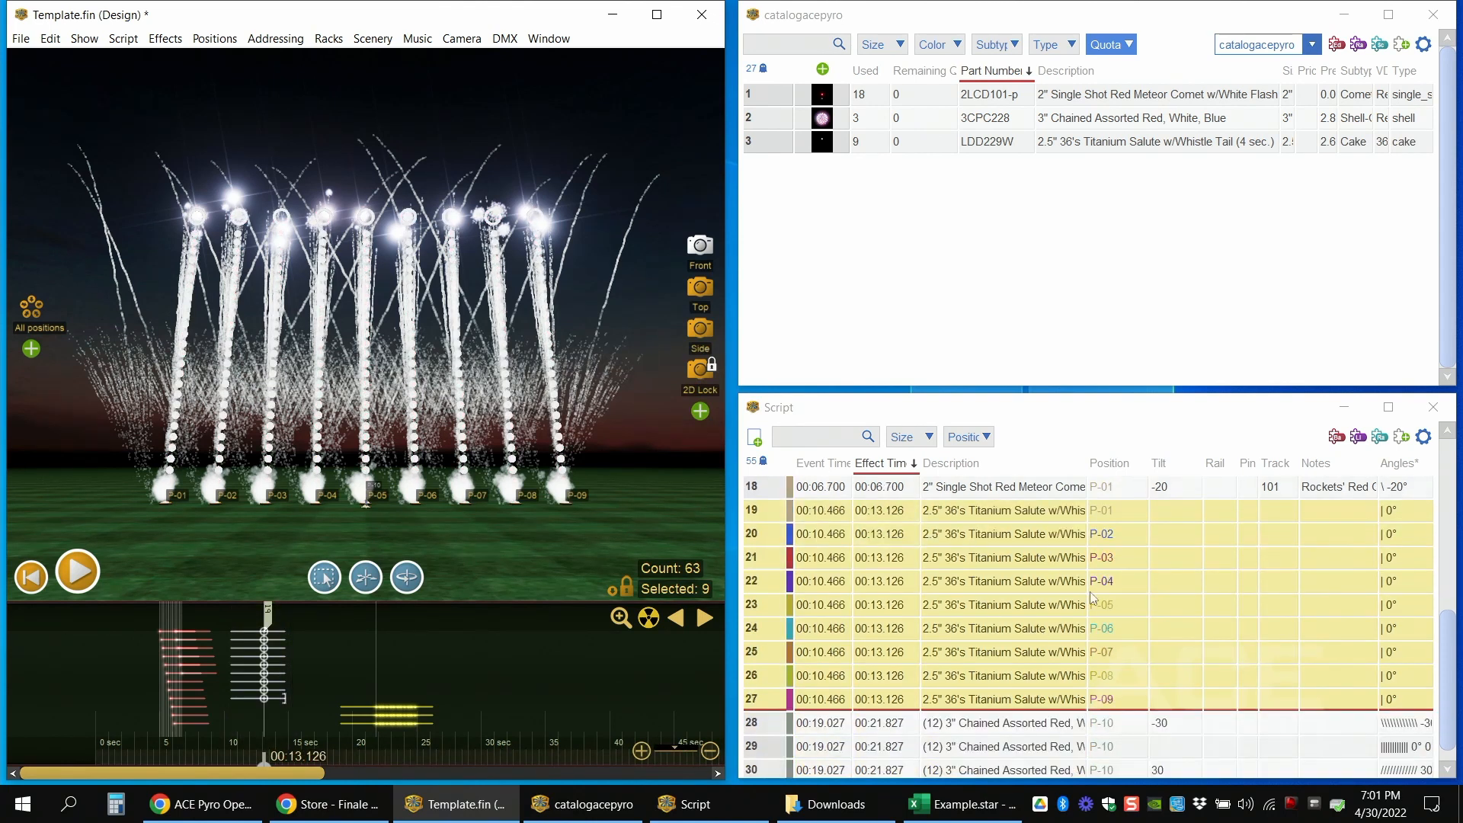
{"action": "right_click", "coordinate": [991, 585]}
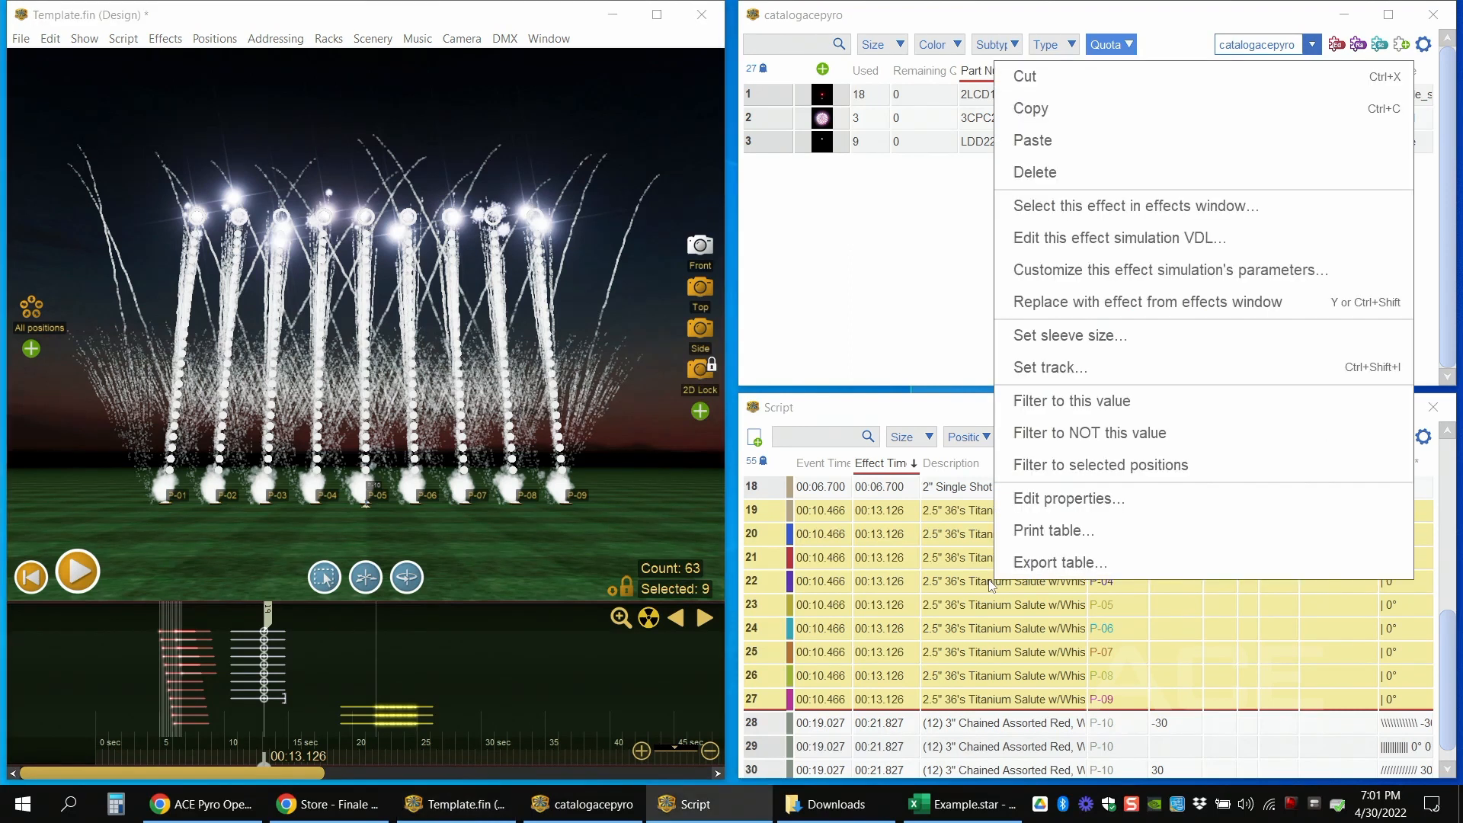
{"action": "left_click", "coordinate": [1112, 501]}
{"action": "scroll", "coordinate": [515, 457], "scroll_direction": "down", "scroll_amount": 1}
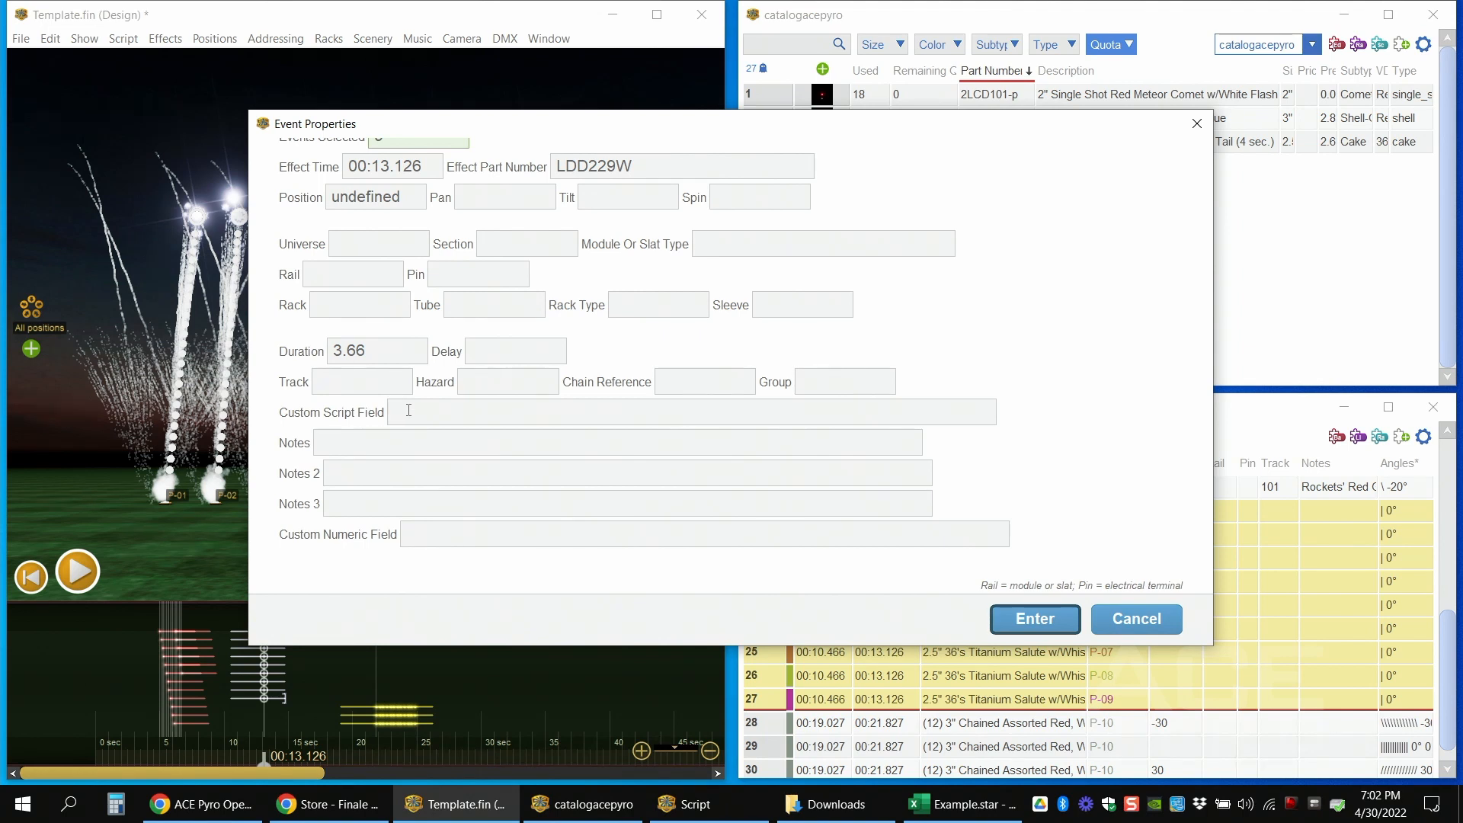
{"action": "left_click", "coordinate": [417, 440]}
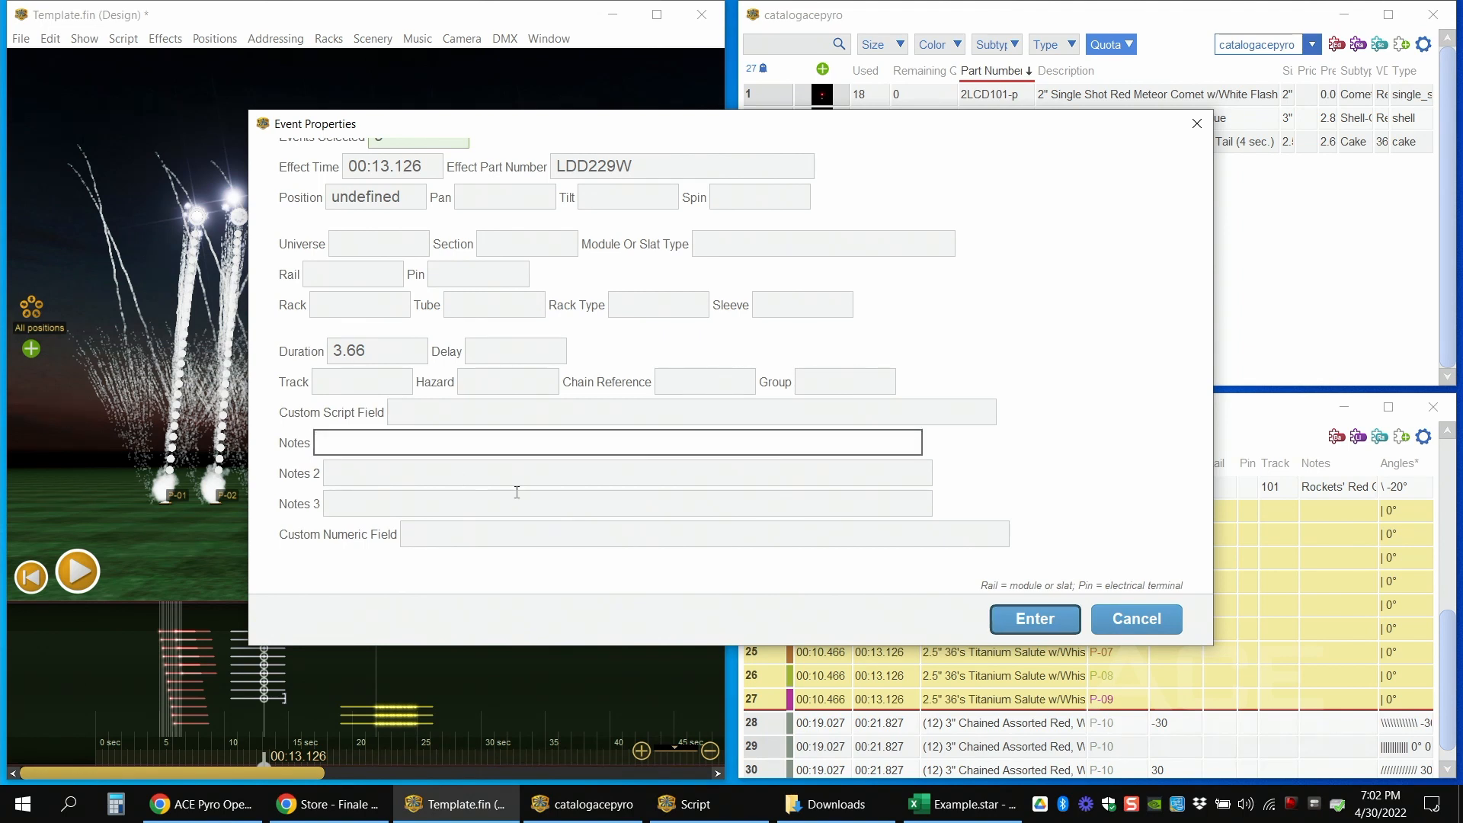
{"action": "type", "text": "Bom"}
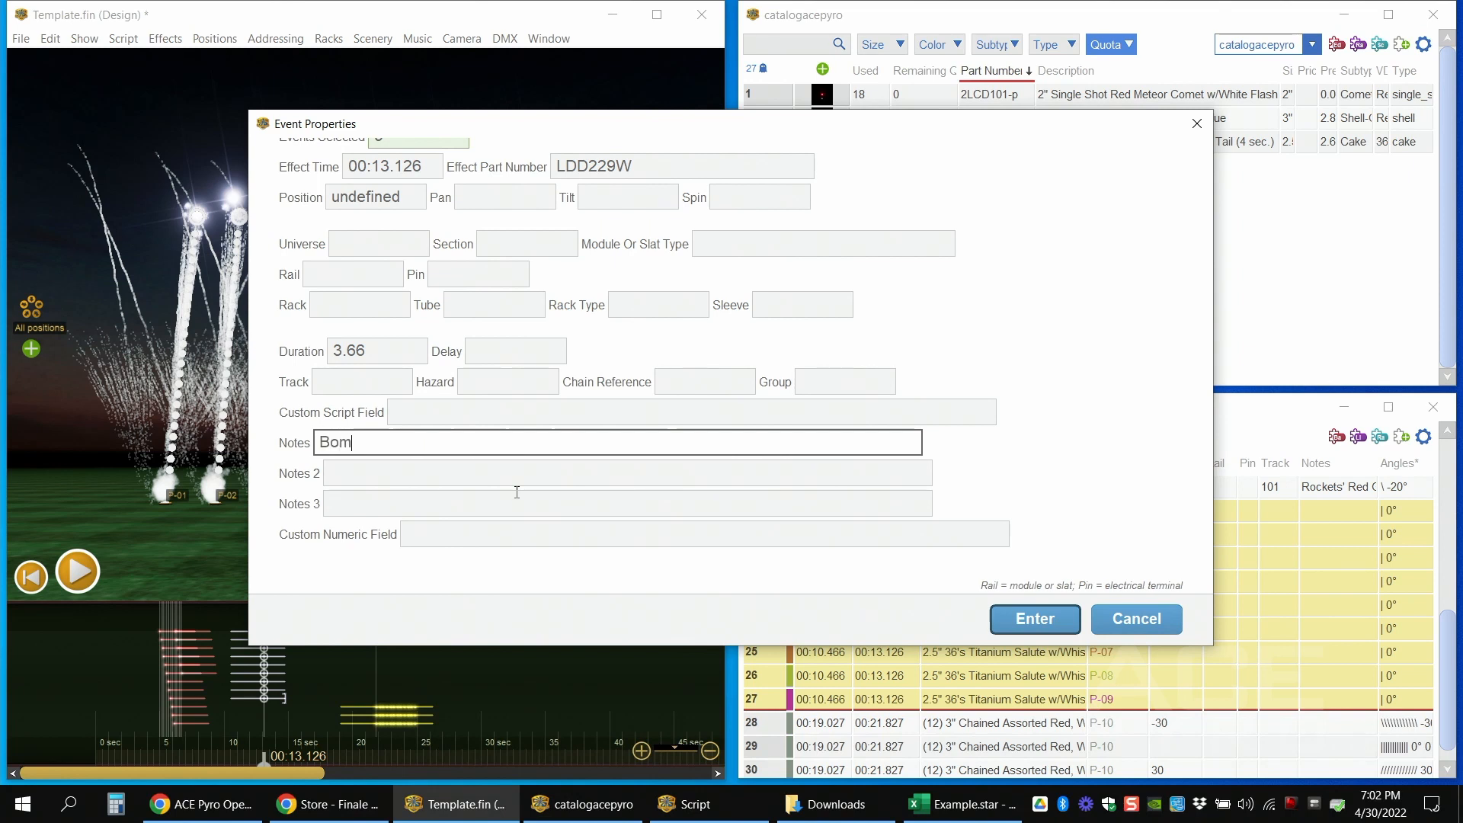
{"action": "type", "text": "bs Bursting in Air"}
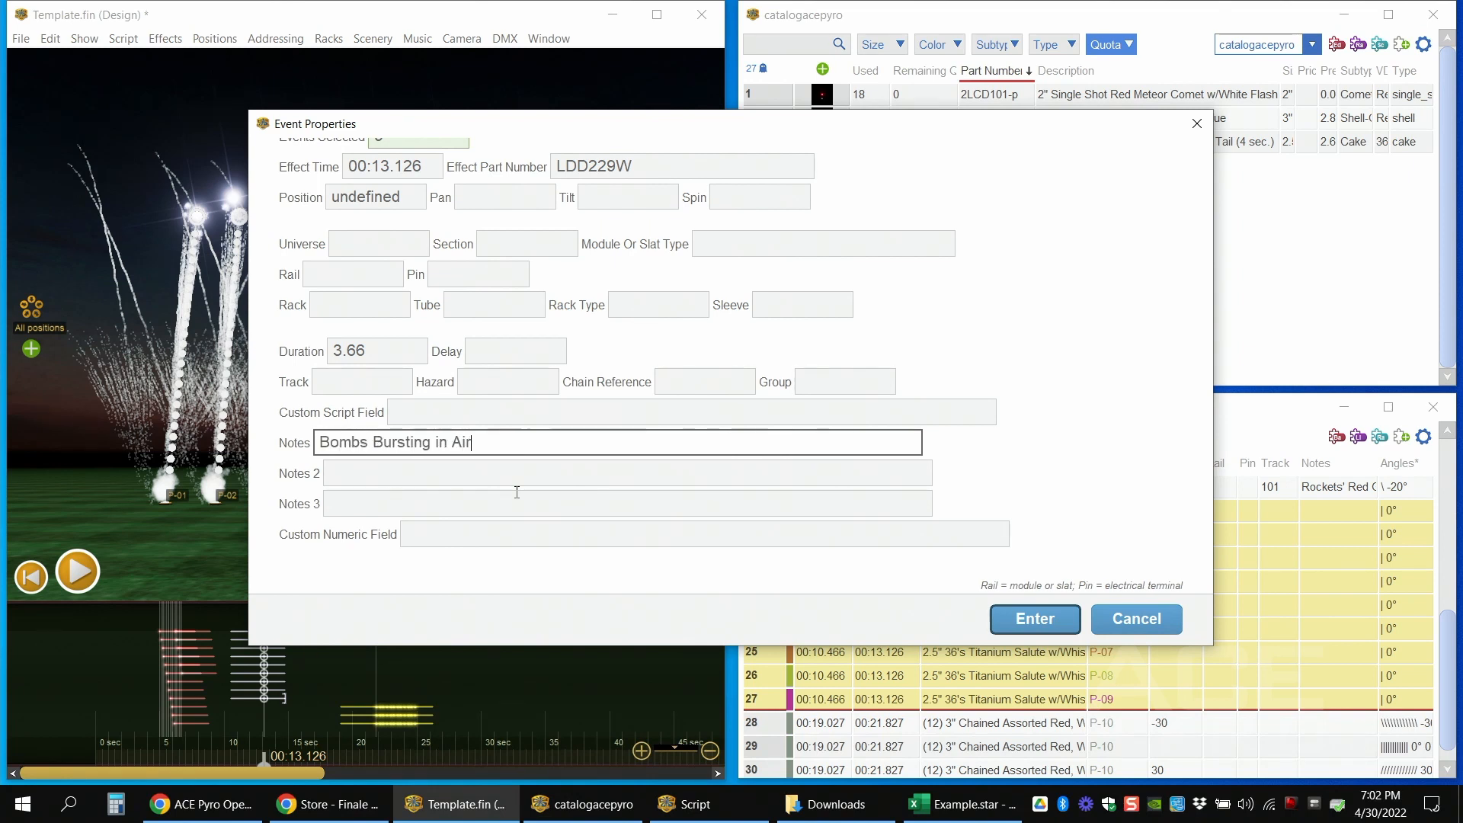
- Set the Track of the selected titanium salute events to 102 and apply the event properties
{"action": "left_click", "coordinate": [382, 382]}
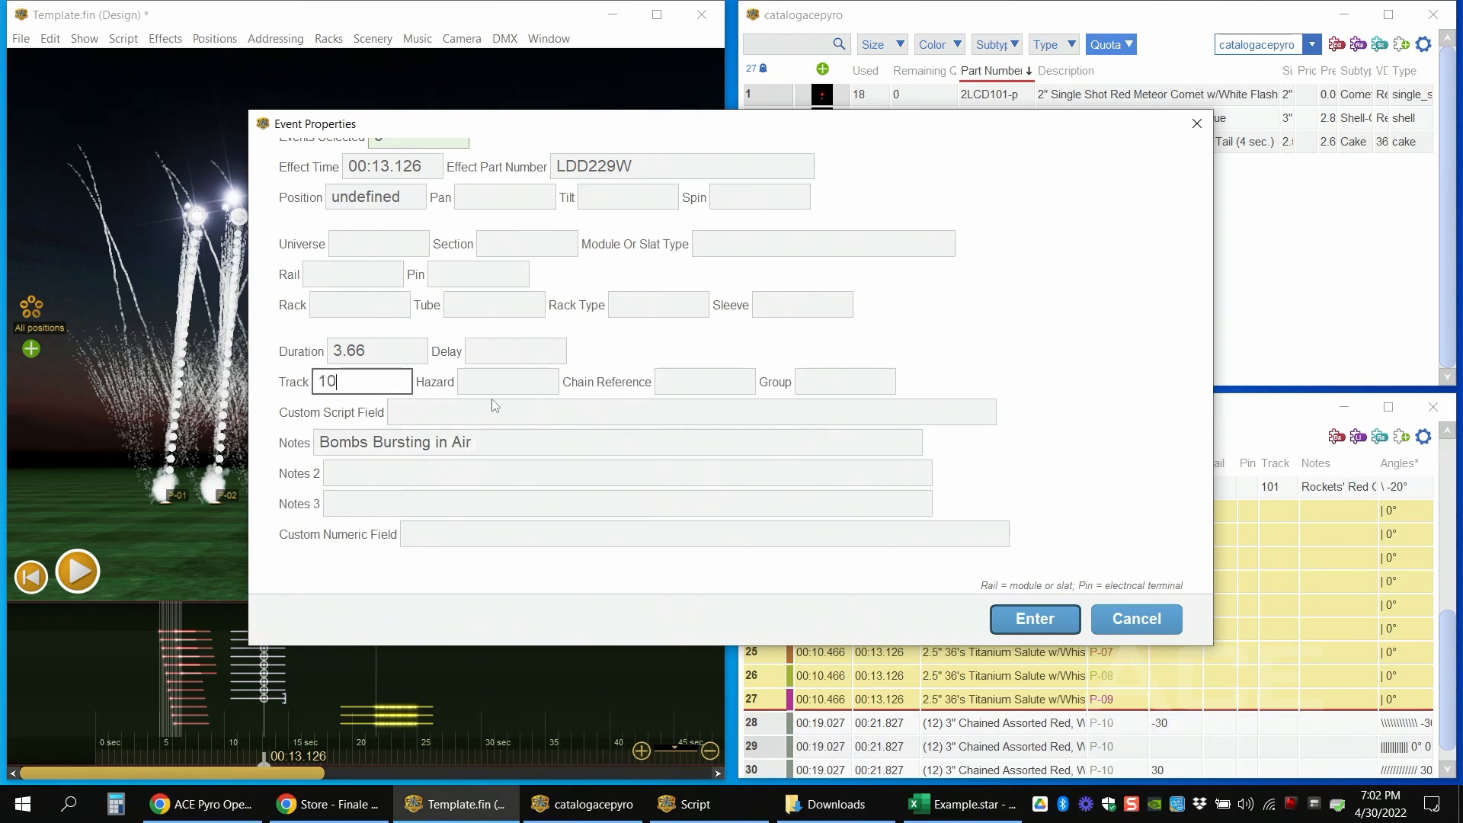
{"action": "mouse_move", "coordinate": [319, 382]}
{"action": "left_mouse_down"}
{"action": "mouse_move", "coordinate": [344, 384]}
{"action": "mouse_move", "coordinate": [342, 397]}
{"action": "left_mouse_up"}
{"action": "left_click", "coordinate": [510, 443]}
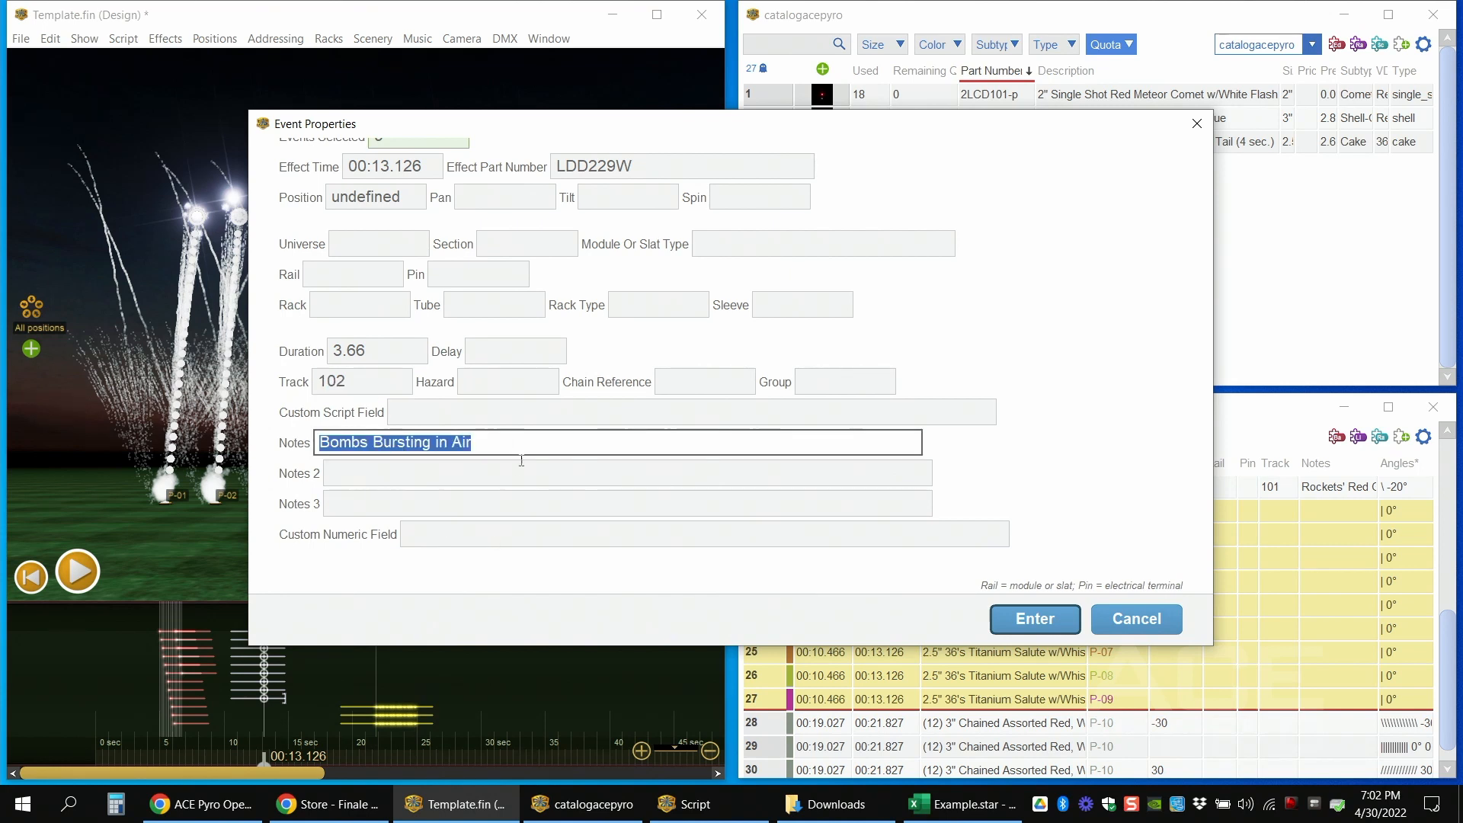
{"action": "left_click", "coordinate": [670, 442]}
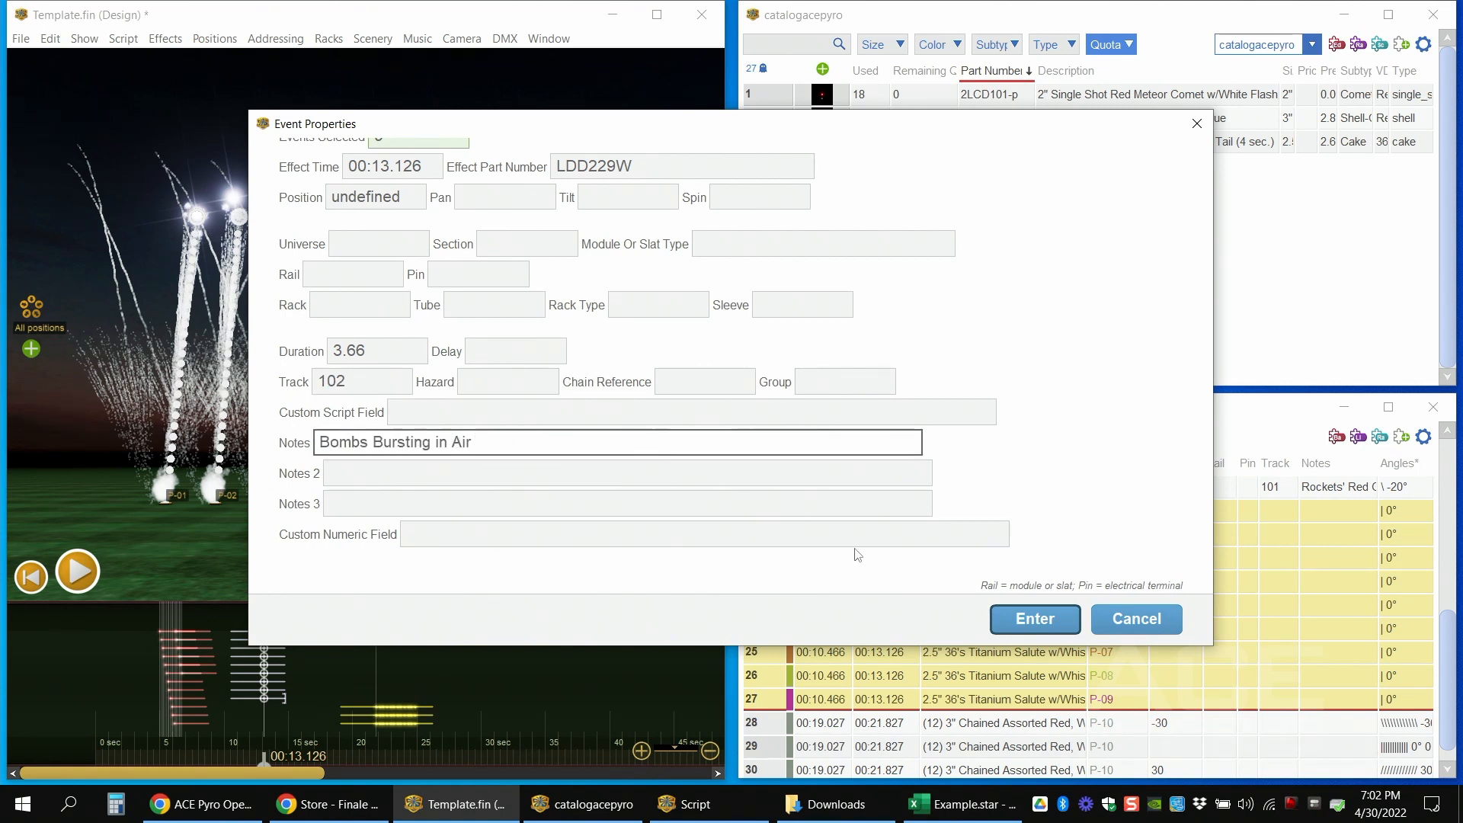
{"action": "left_click", "coordinate": [1049, 621]}
- Check the Track and Notes values of the titanium salute rows in the Script table
{"action": "mouse_move", "coordinate": [1448, 652]}
{"action": "left_mouse_down"}
{"action": "mouse_move", "coordinate": [1444, 607]}
{"action": "mouse_move", "coordinate": [1448, 652]}
{"action": "left_mouse_up"}
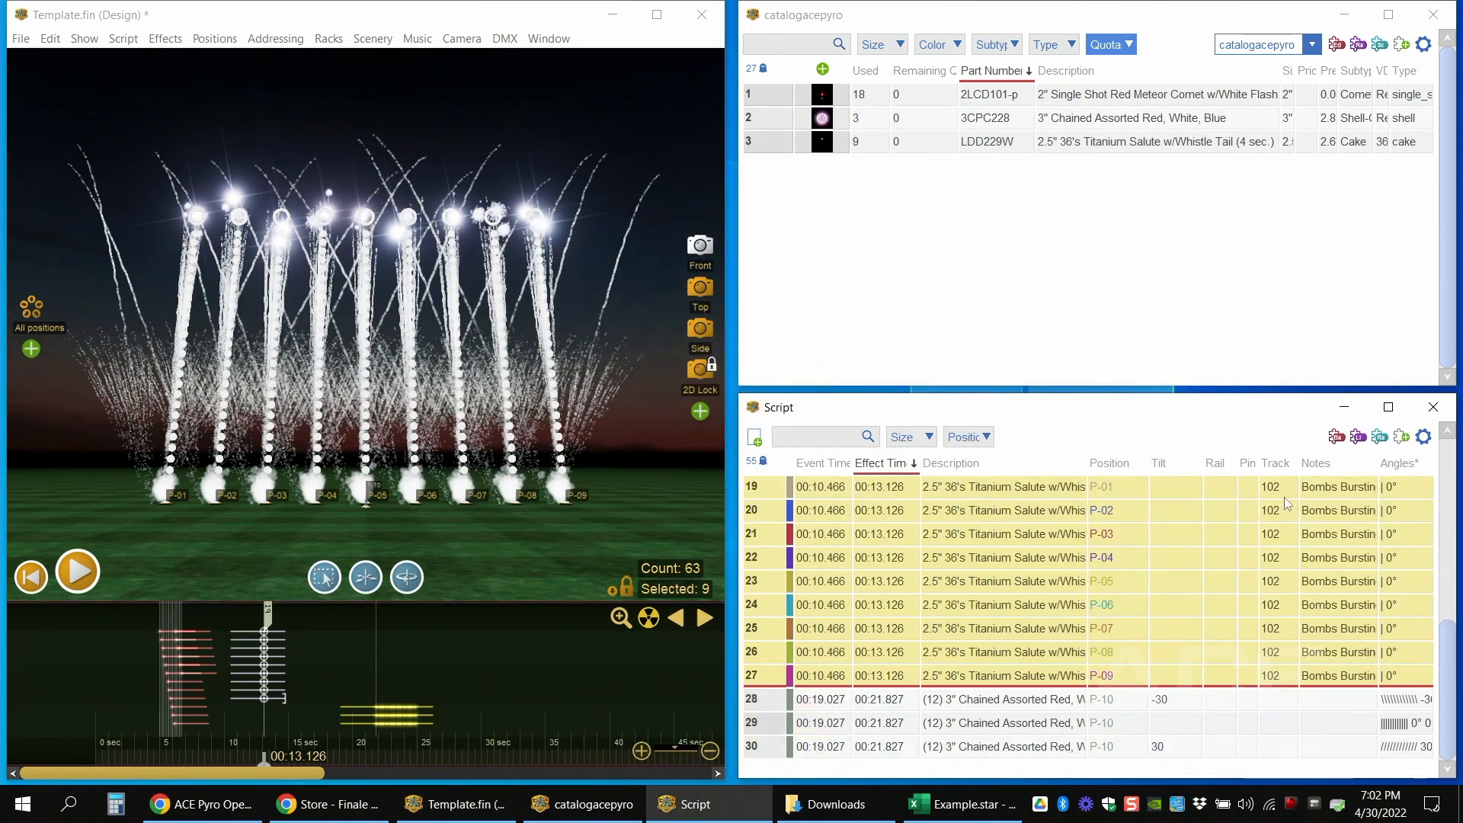
{"action": "scroll", "coordinate": [1272, 534], "scroll_direction": "up", "scroll_amount": 1}
{"action": "left_click", "coordinate": [1271, 557]}
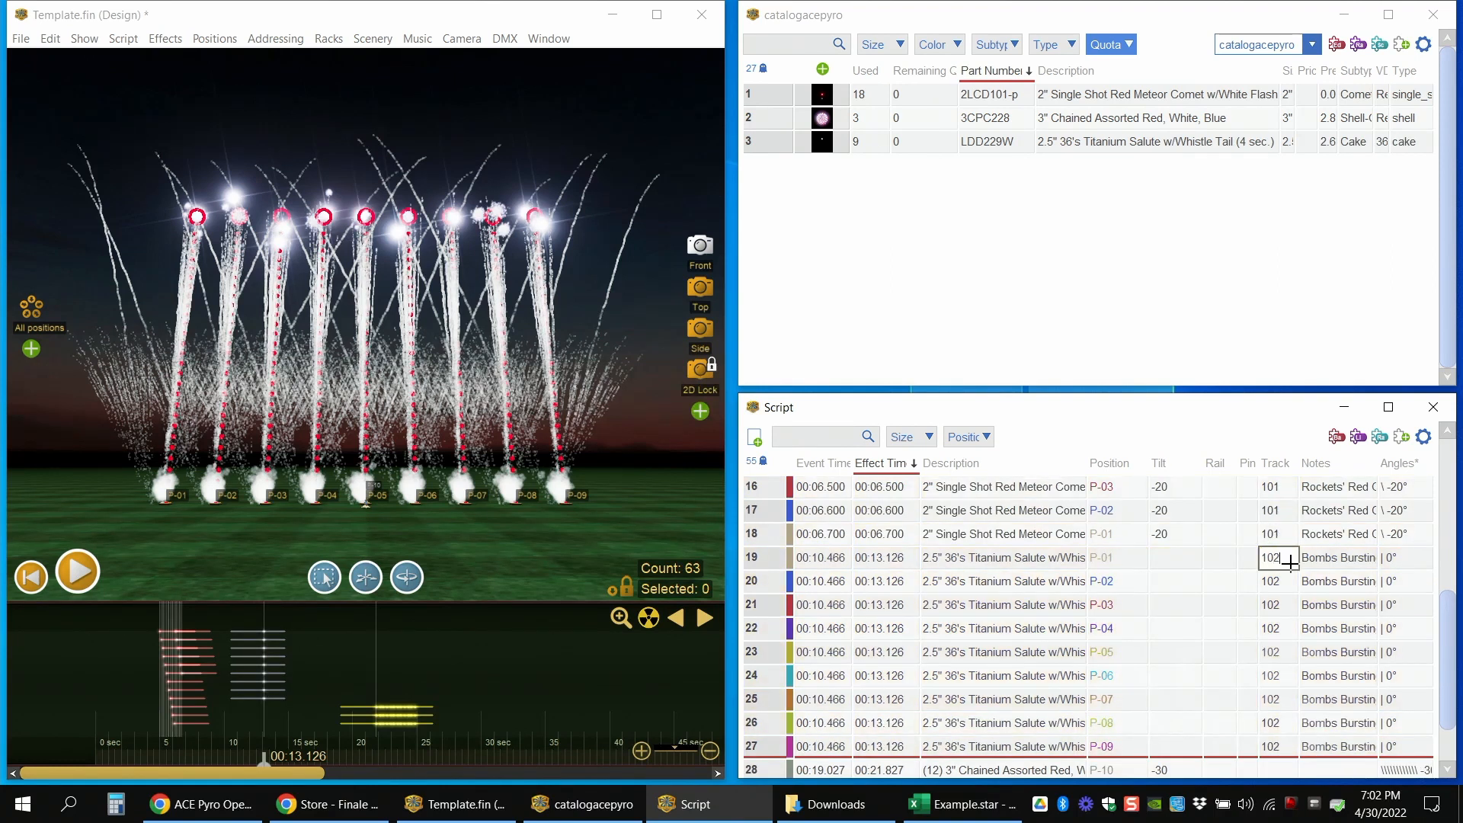
{"action": "key", "text": "Down"}
{"action": "key", "text": "Down"}
{"action": "key", "text": "Down"}
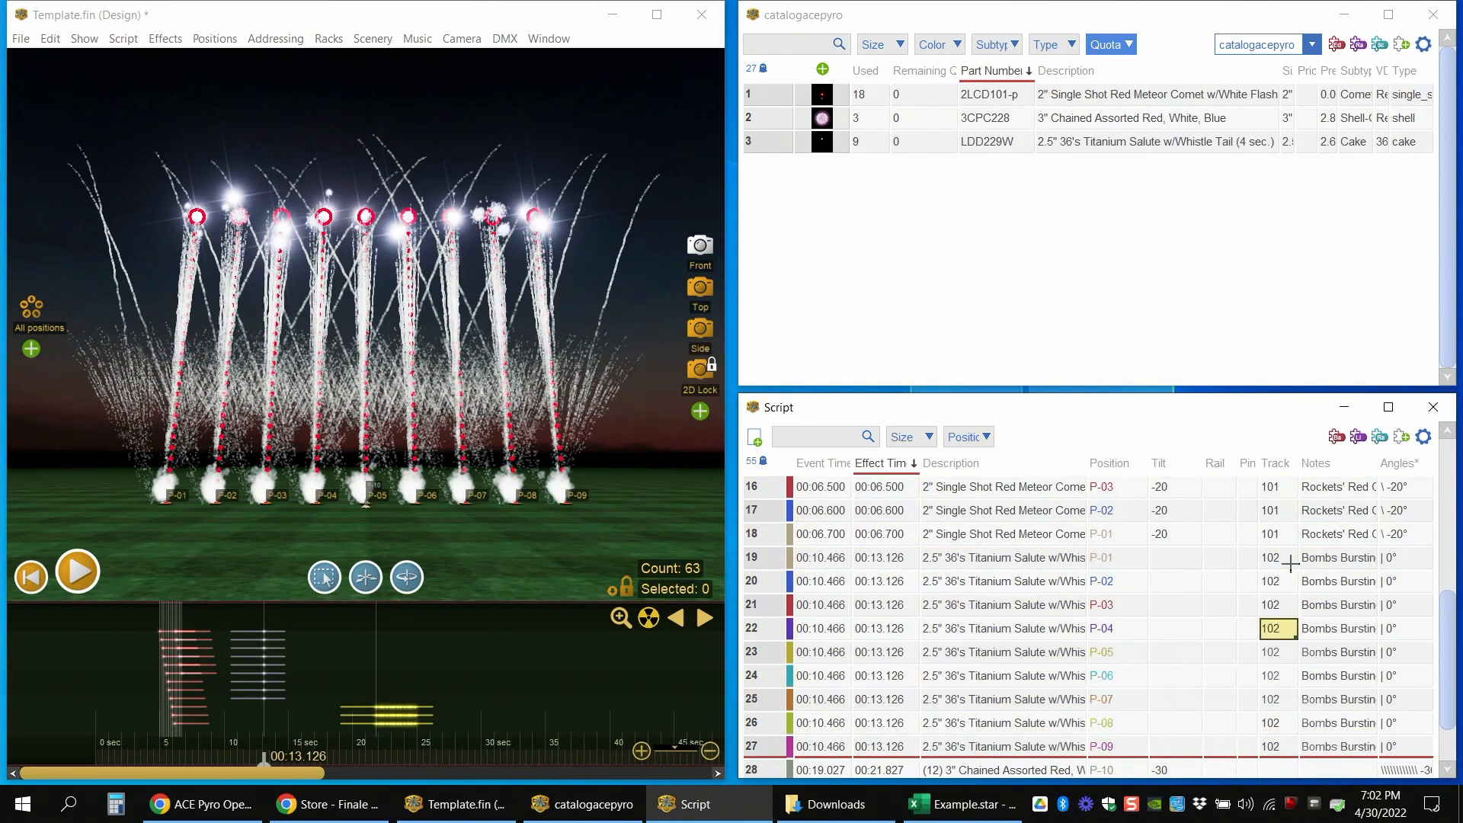
- Set the Track of the three chained 3" Assorted Red, White, Blue rows at P-10 to 103 in the event properties
{"action": "scroll", "coordinate": [1305, 586], "scroll_direction": "down", "scroll_amount": 3}
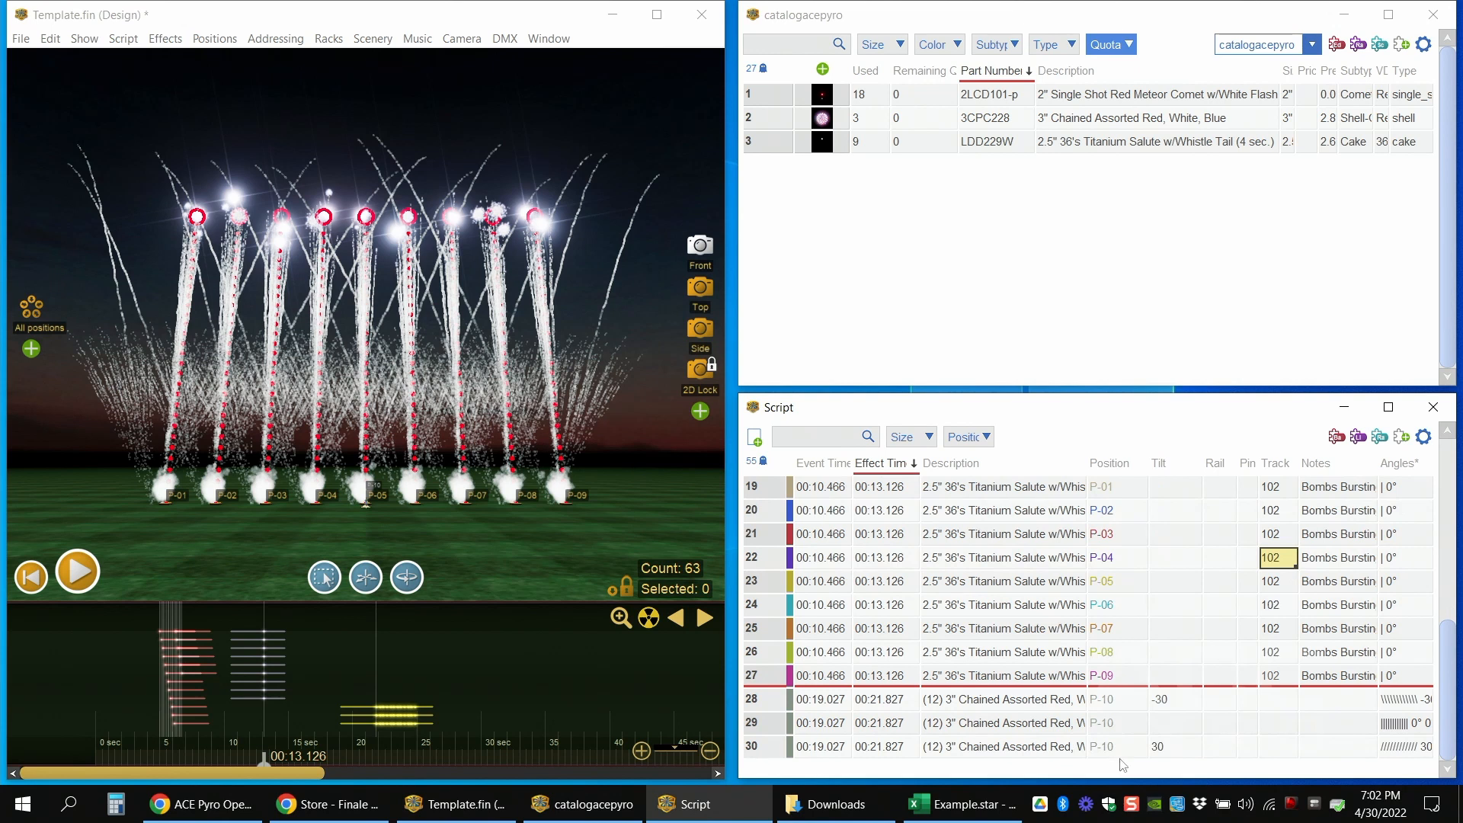
{"action": "left_click_drag", "start_coordinate": [771, 701], "coordinate": [772, 756]}
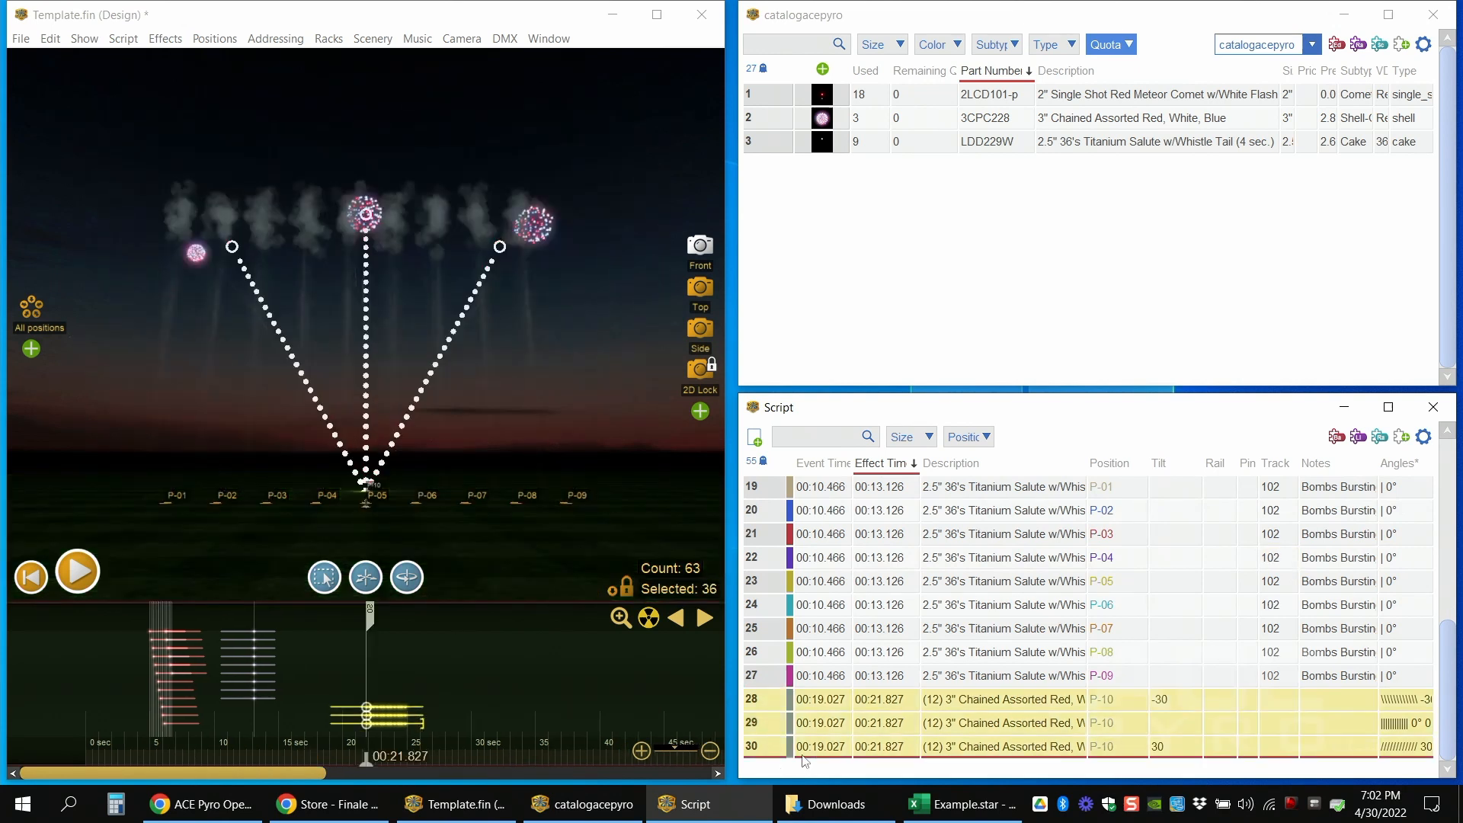
{"action": "right_click", "coordinate": [990, 720]}
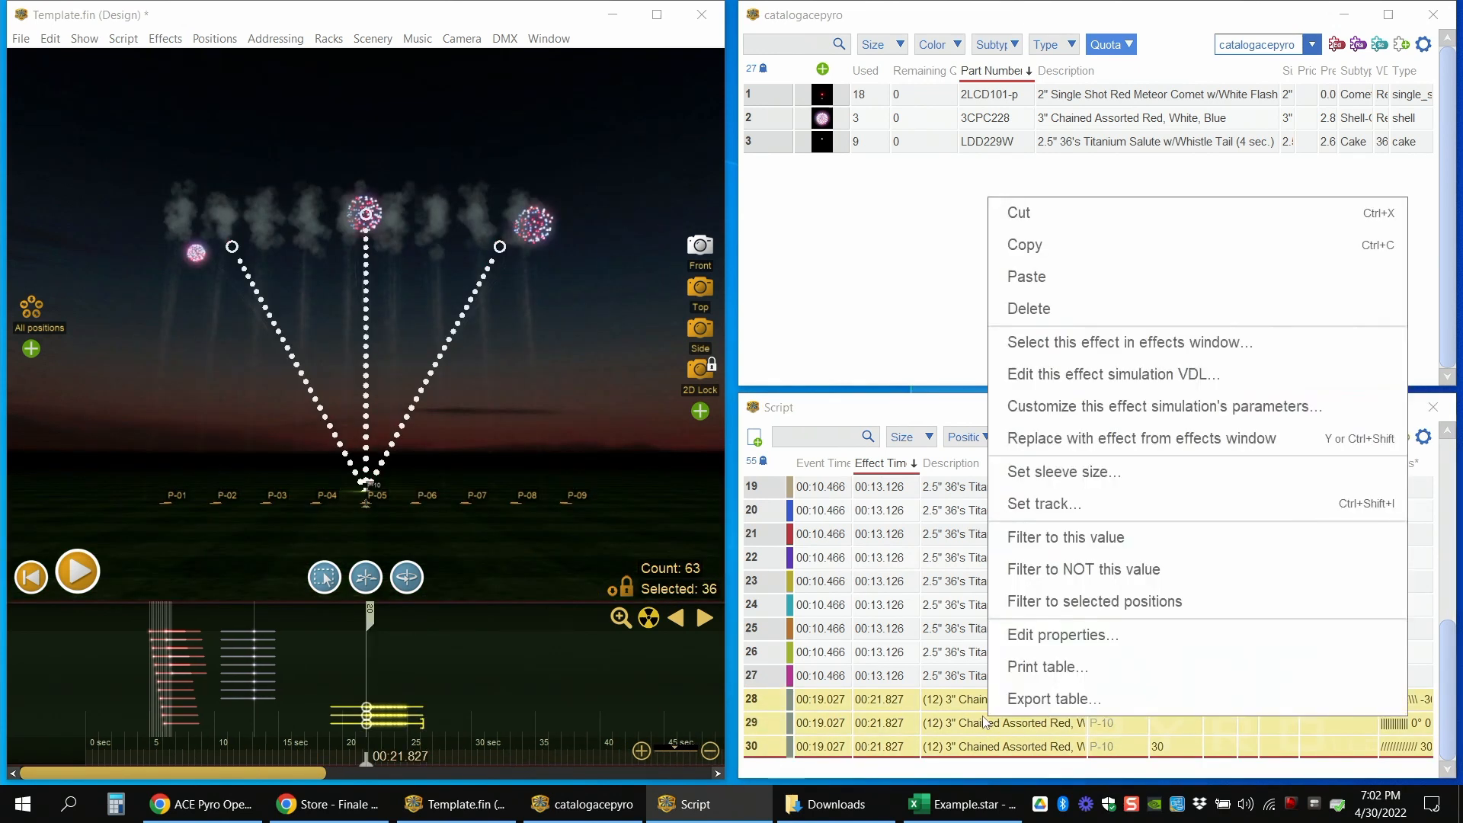
{"action": "left_click", "coordinate": [1056, 632]}
{"action": "left_click", "coordinate": [401, 420]}
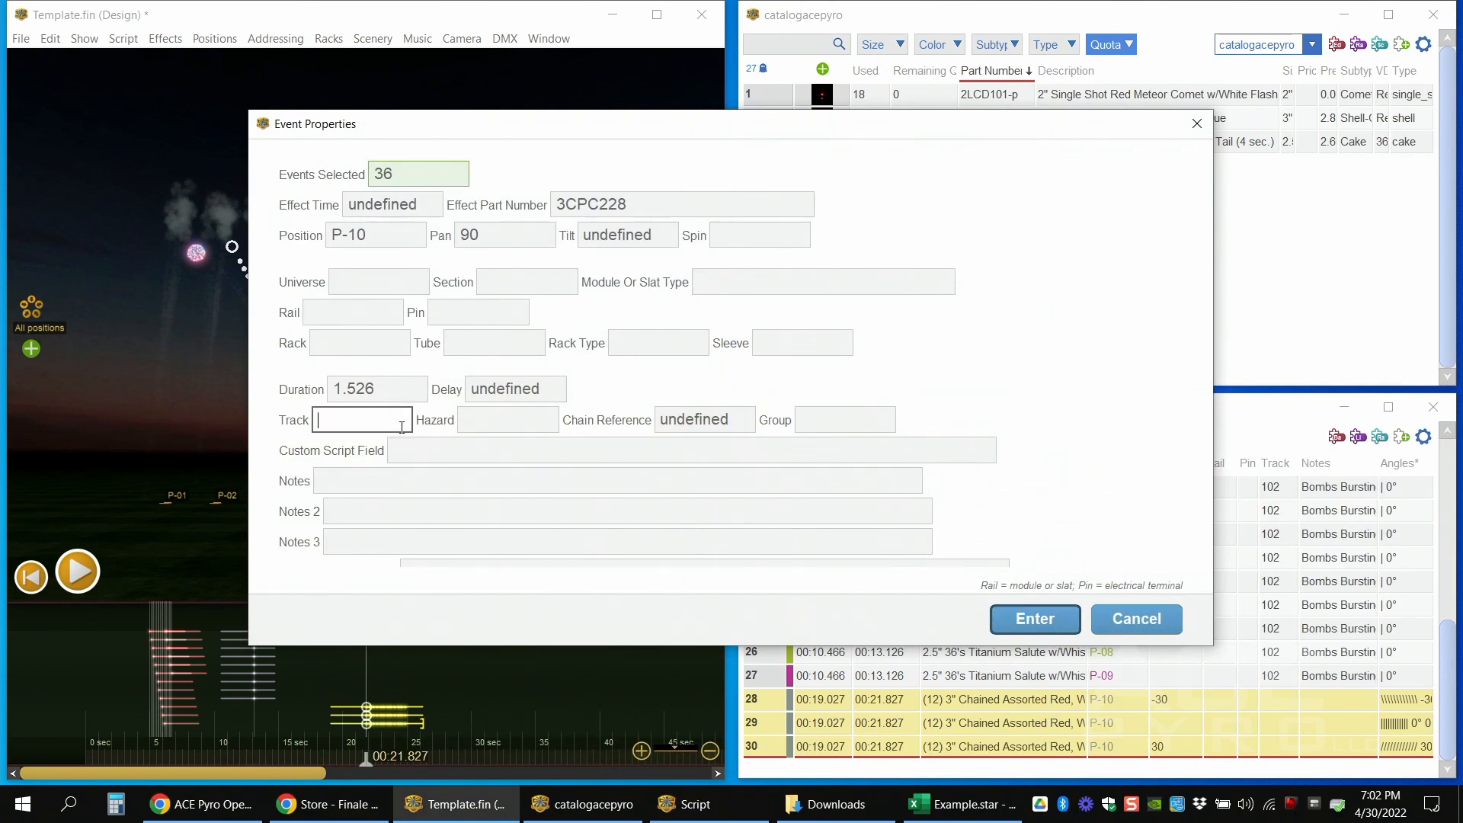
{"action": "type", "text": "103"}
- Enter "Home of The Brave" as the Notes of the selected 3" chained shells, apply it and deselect the rows
{"action": "left_click", "coordinate": [442, 483]}
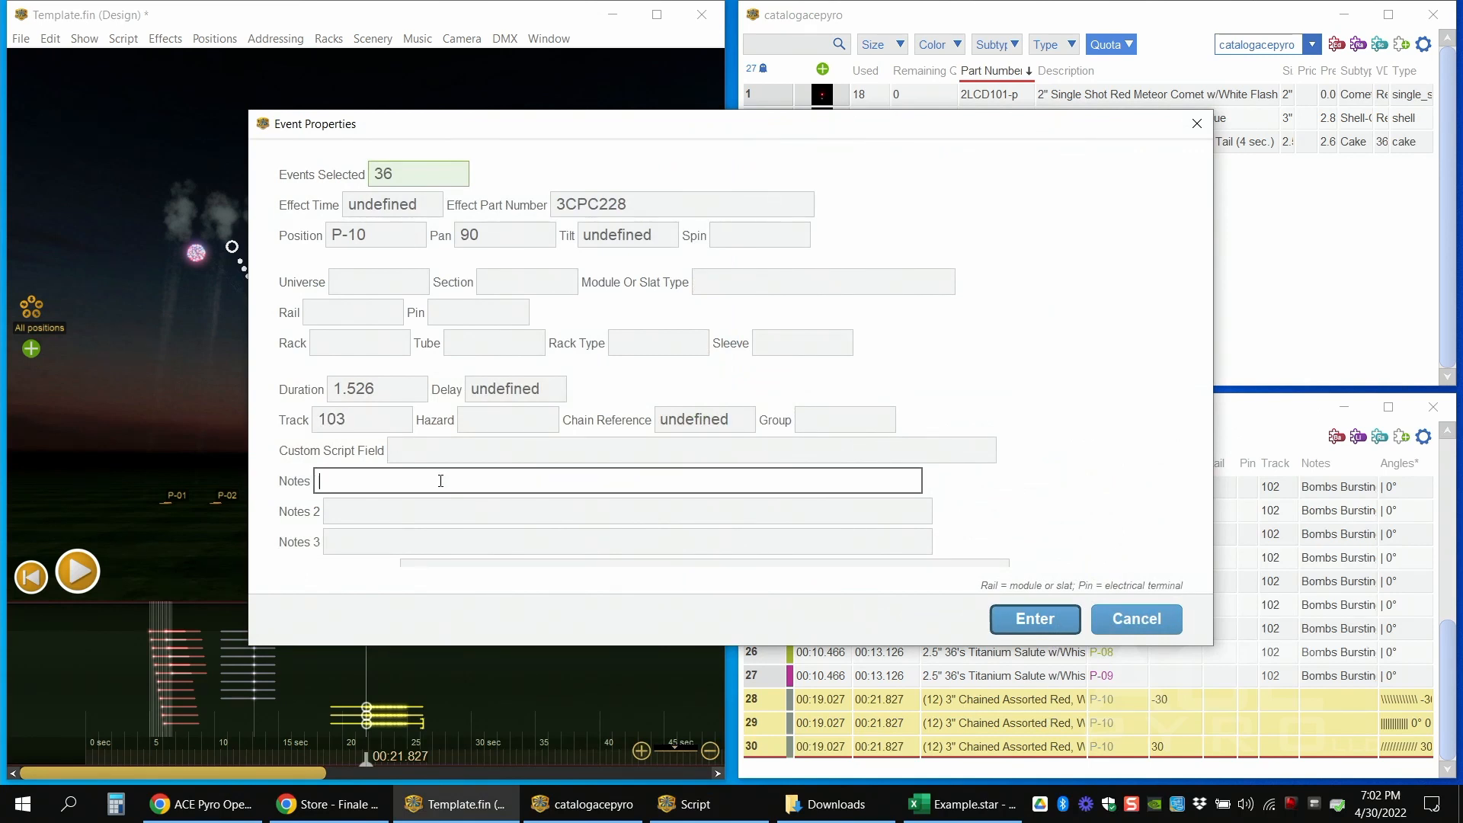
{"action": "type", "text": "Home of The b"}
{"action": "key", "text": "BackSpace"}
{"action": "type", "text": "Brave"}
{"action": "key", "text": "BackSpace"}
{"action": "key", "text": "BackSpace"}
{"action": "left_click", "coordinate": [1058, 615]}
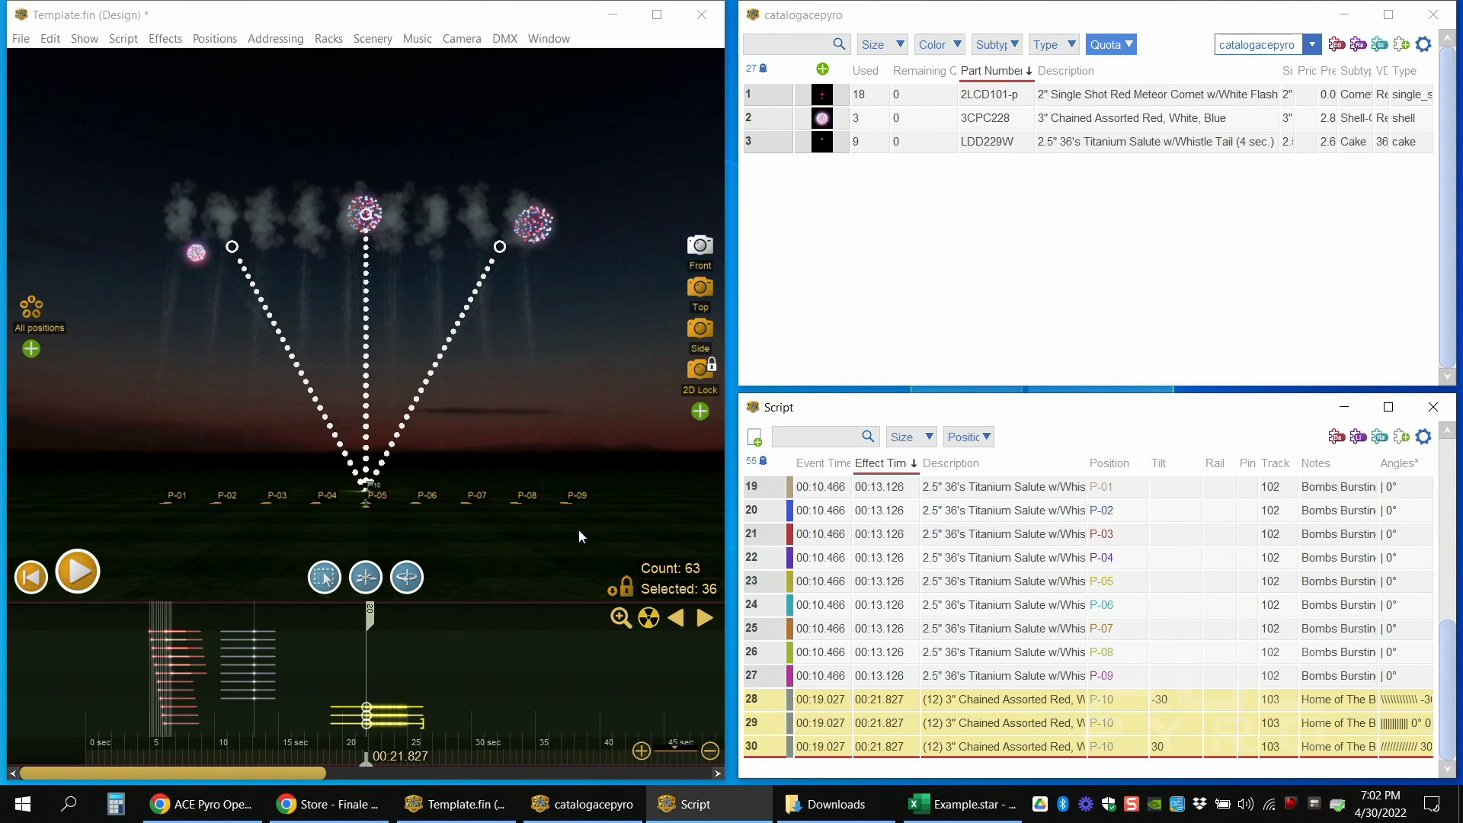
{"action": "left_click", "coordinate": [1217, 564]}
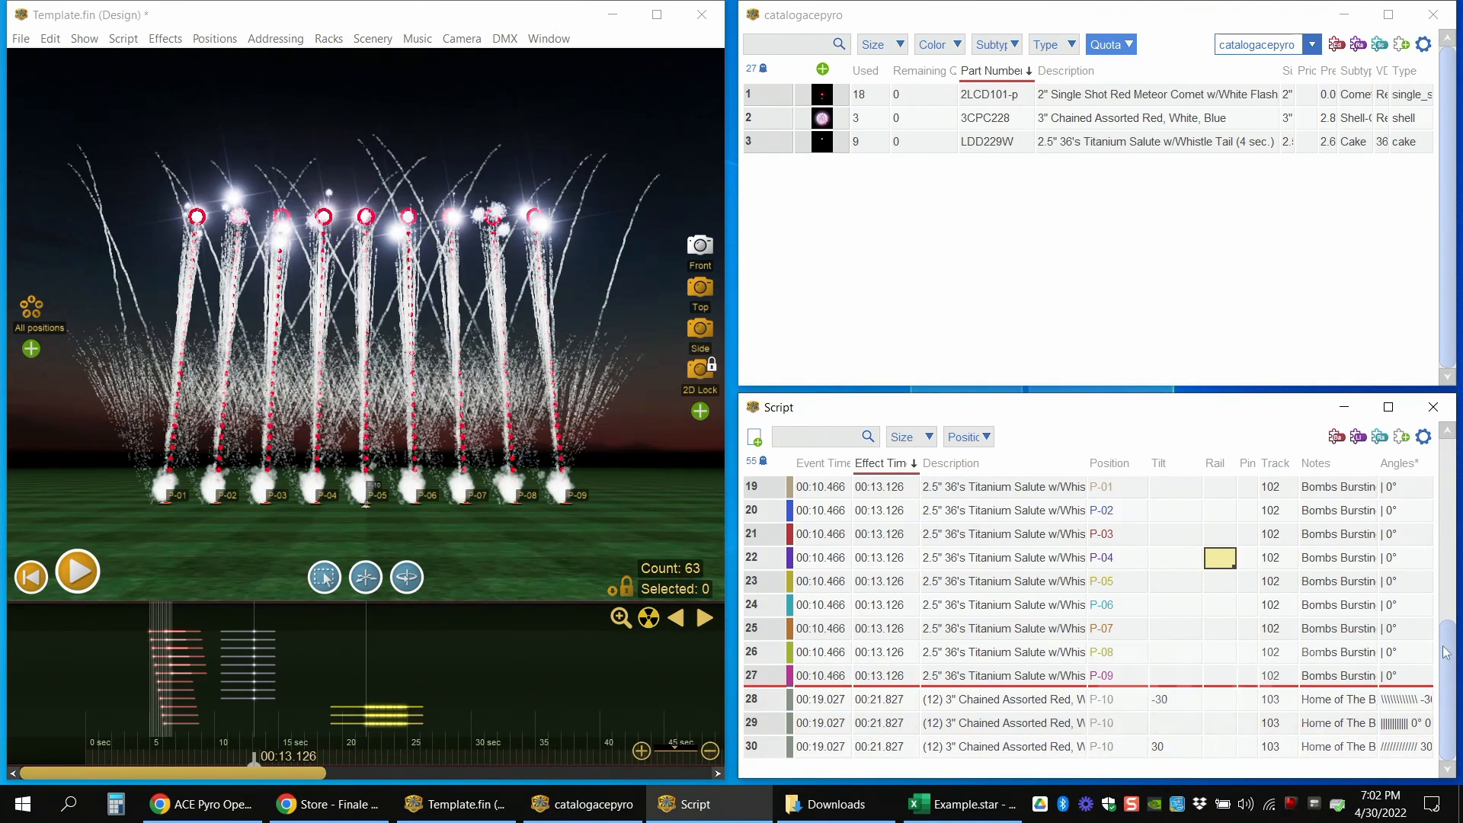
- Check the Track and Notes values of the 2" single-shot red meteor comet rows in the Script table
{"action": "scroll", "coordinate": [1446, 621], "scroll_direction": "up", "scroll_amount": 1}
{"action": "scroll", "coordinate": [1446, 621], "scroll_direction": "up", "scroll_amount": 5}
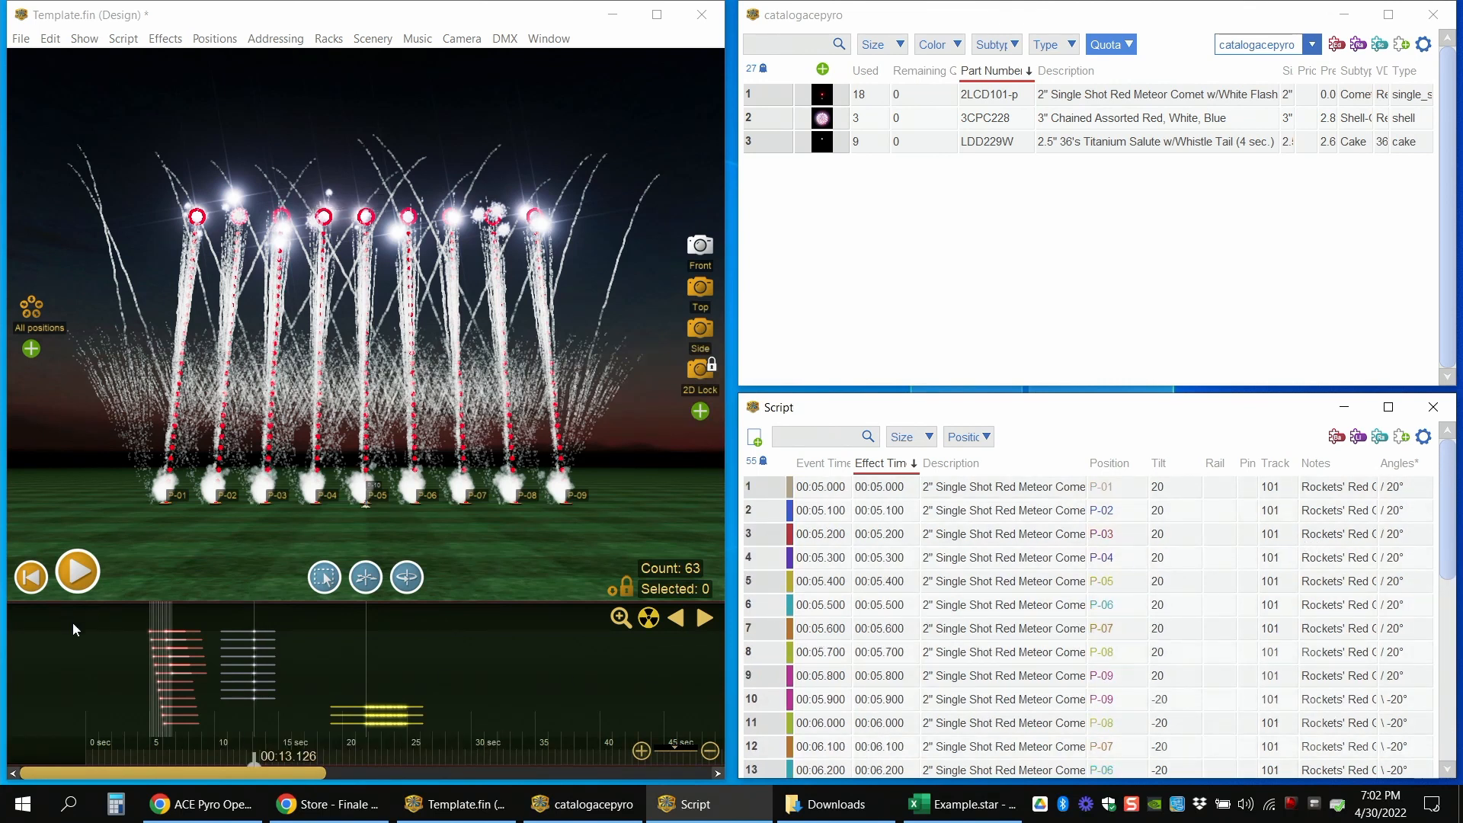
{"action": "left_click_drag", "start_coordinate": [755, 486], "coordinate": [756, 669]}
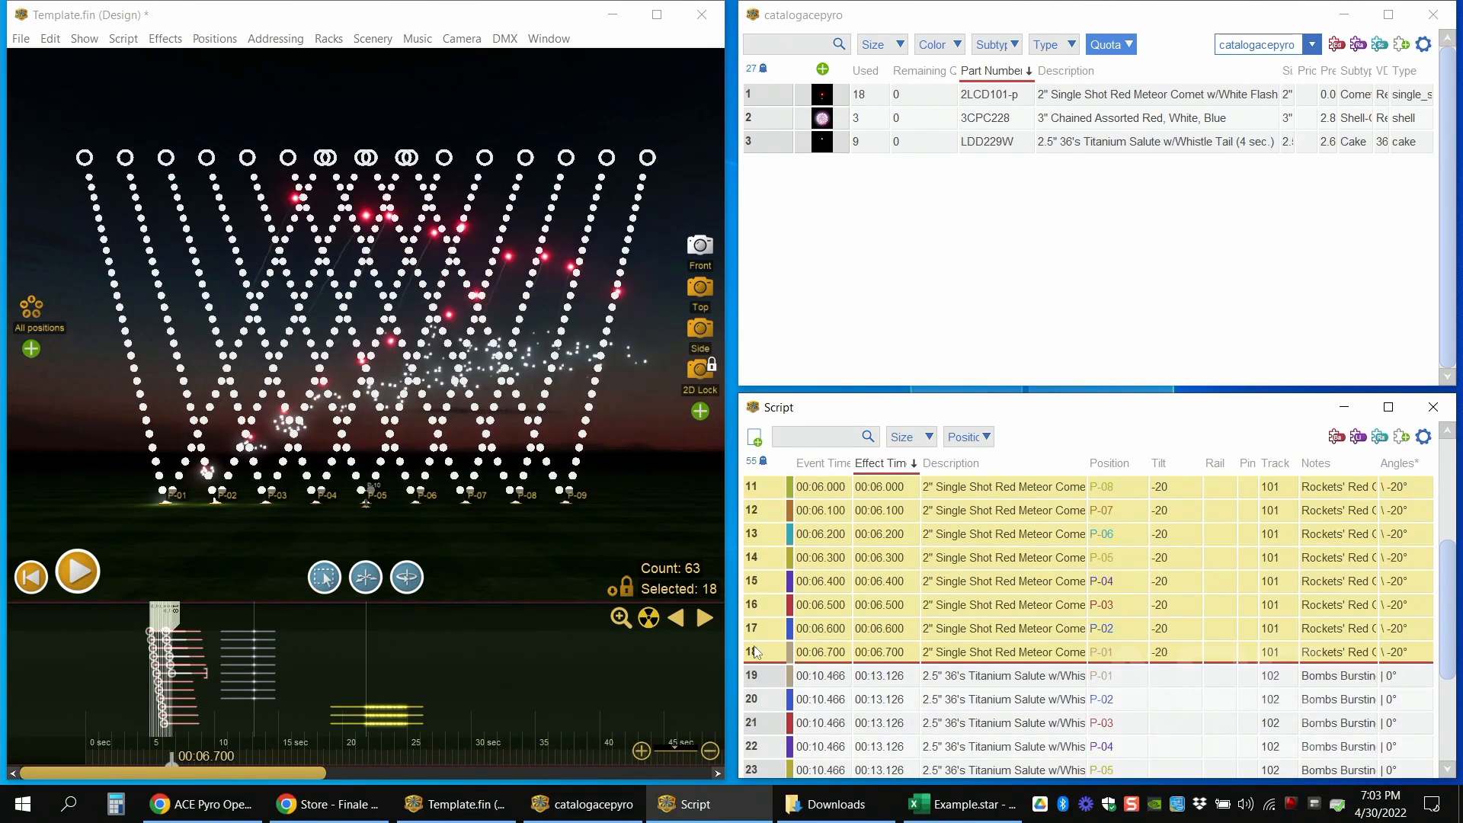
{"action": "scroll", "coordinate": [753, 640], "scroll_direction": "up", "scroll_amount": 4}
{"action": "left_click", "coordinate": [923, 535]}
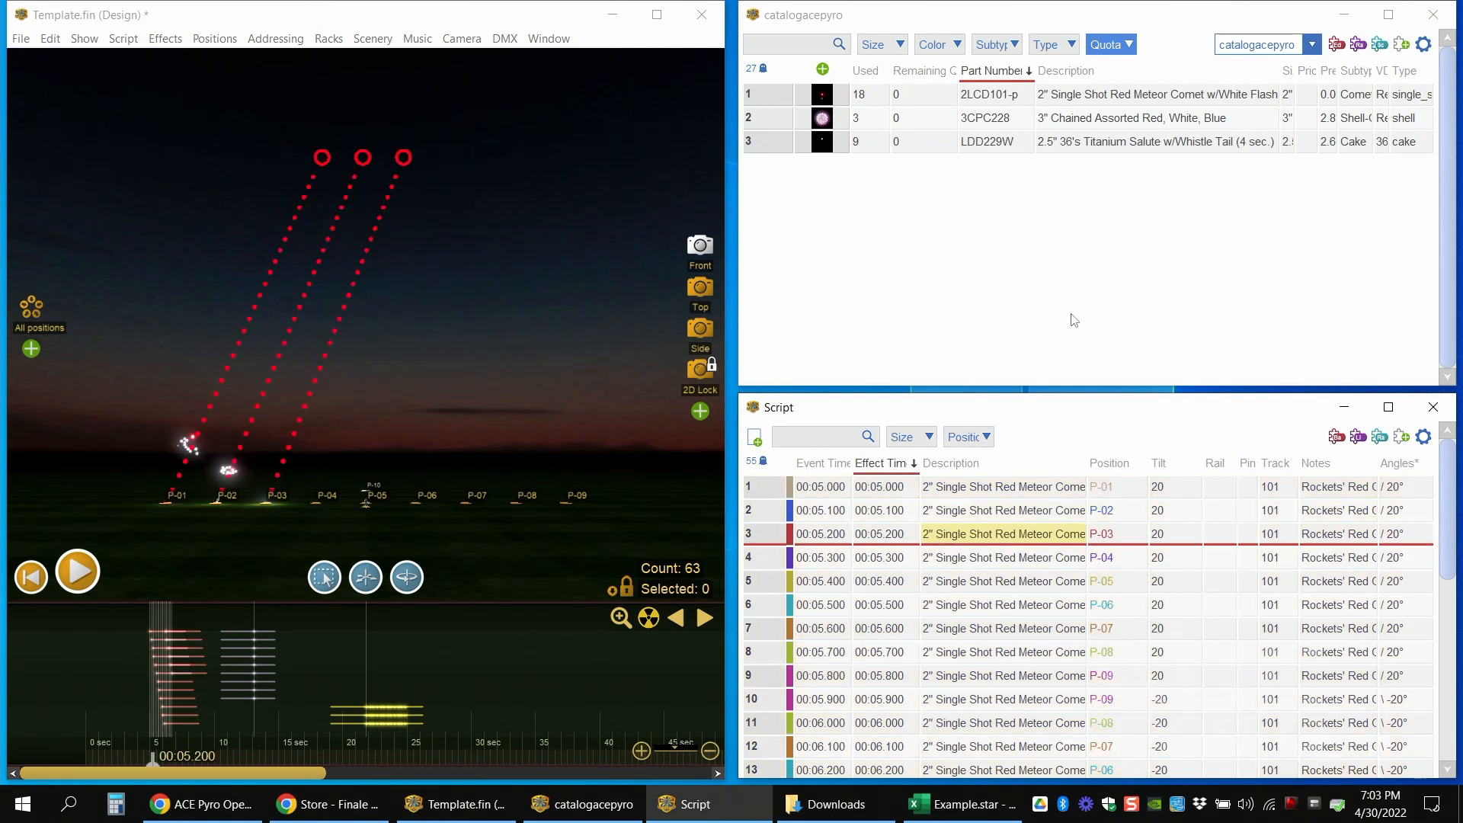
- Switch the effects window to the ACE Pyro Racks.fdb collection and clear its quantity filter
{"action": "left_click", "coordinate": [1196, 33]}
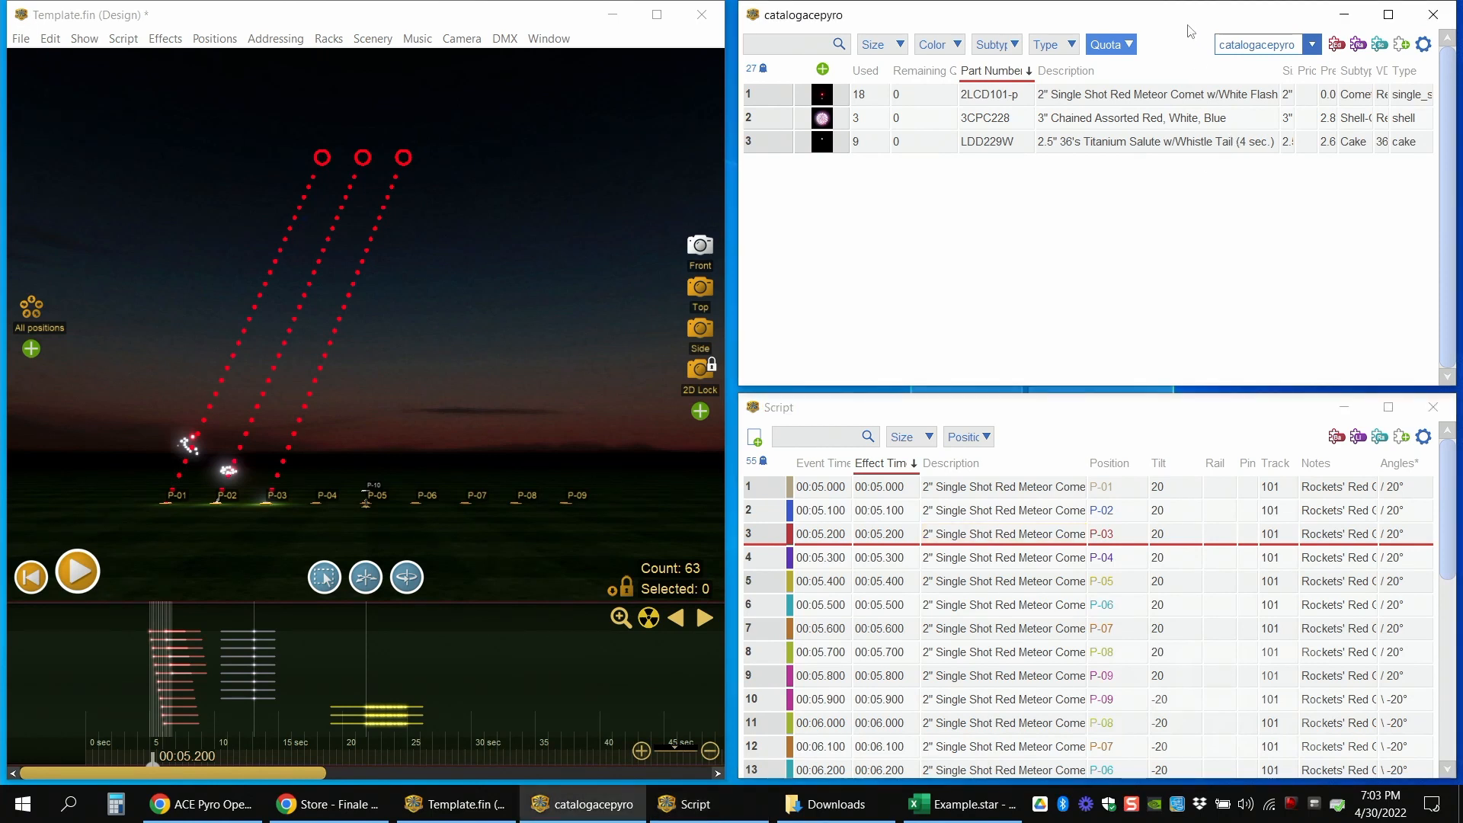
{"action": "left_click", "coordinate": [1311, 45]}
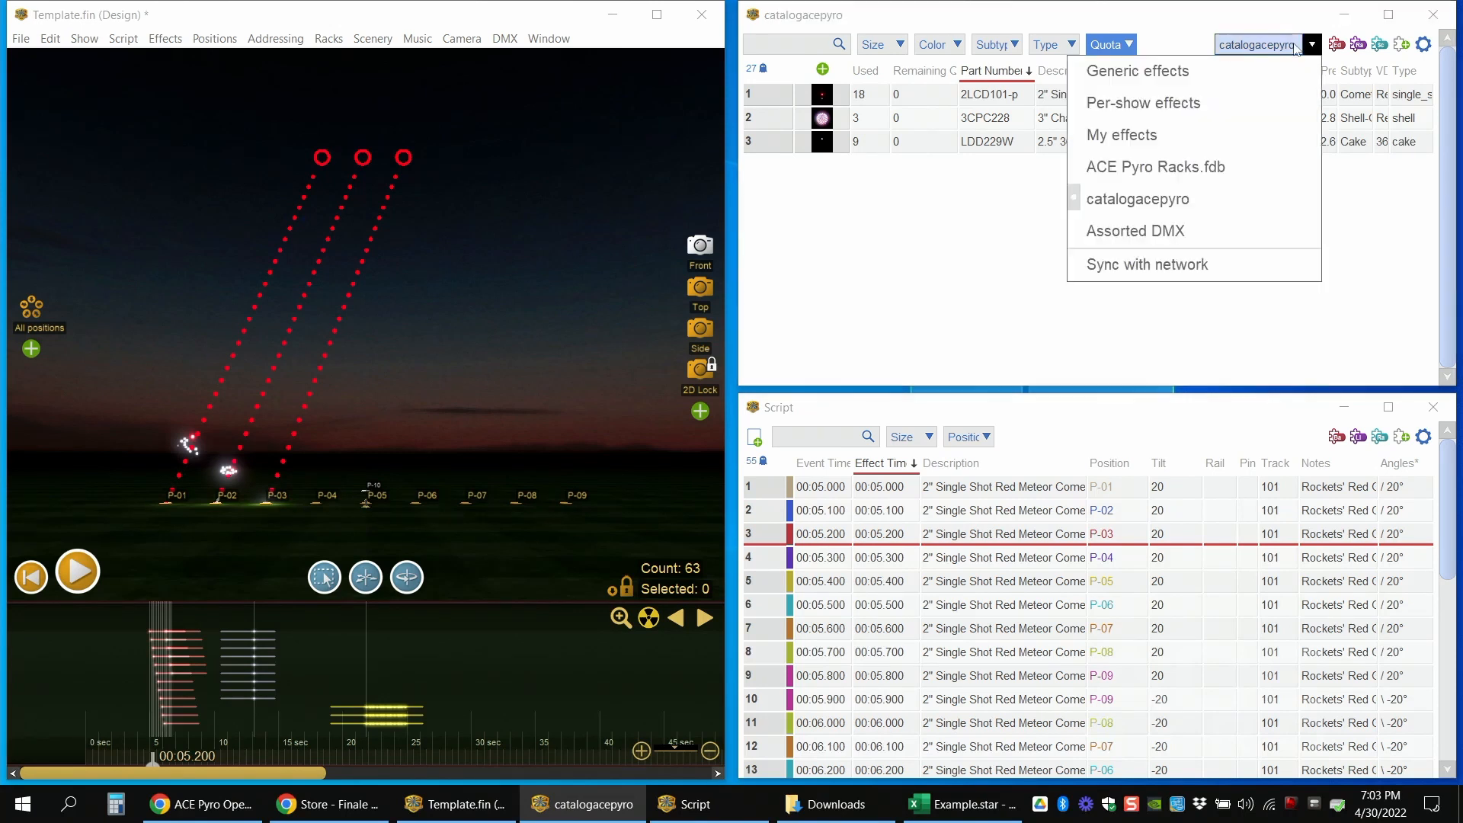
{"action": "left_click", "coordinate": [1200, 169]}
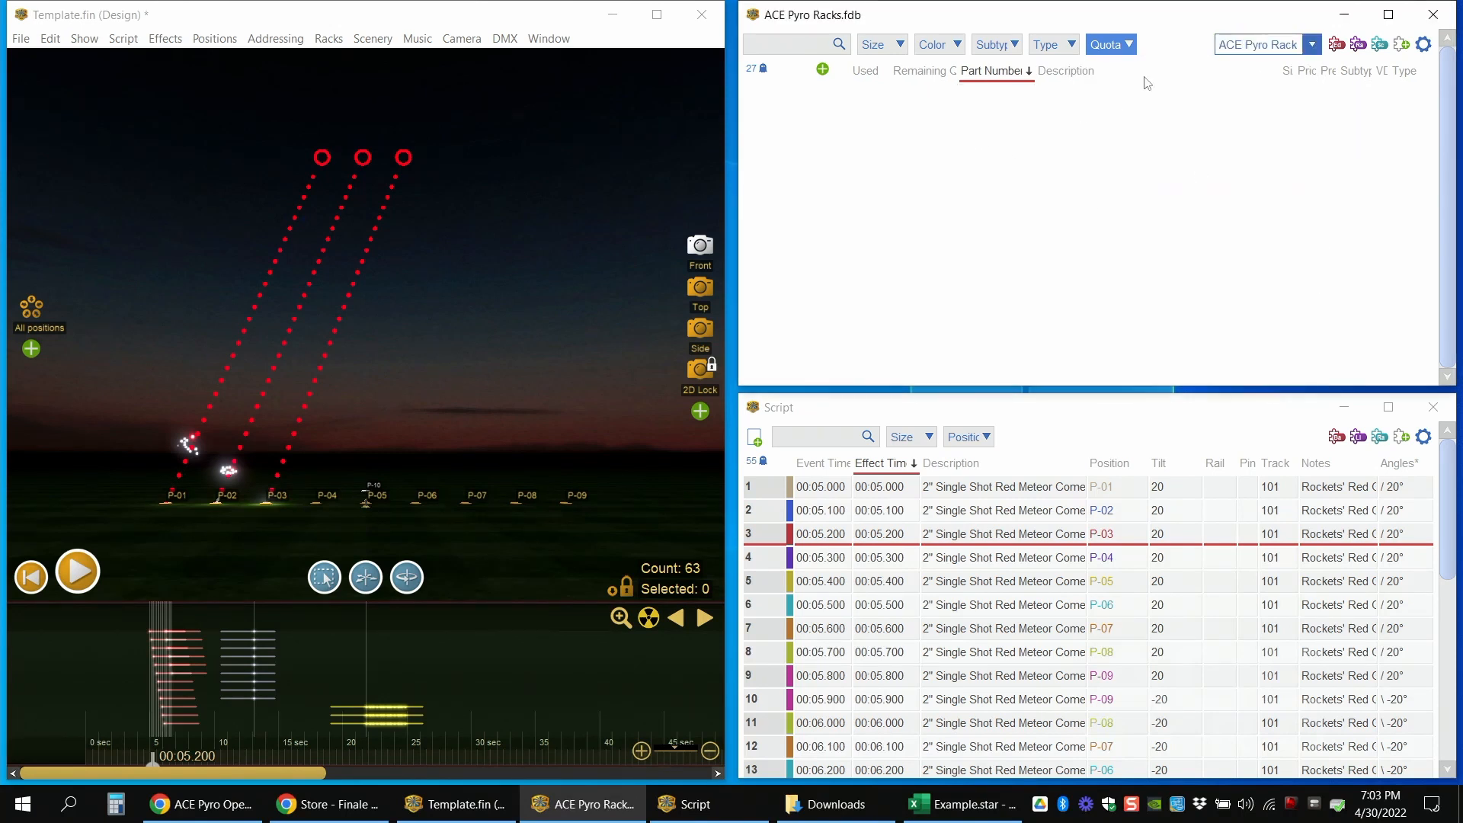
{"action": "left_click", "coordinate": [1134, 45]}
{"action": "left_click", "coordinate": [1109, 70]}
- Browse the racks and fiberglass tubes in the ACE Pyro Racks.fdb collection
{"action": "scroll", "coordinate": [1128, 191], "scroll_direction": "down", "scroll_amount": 4}
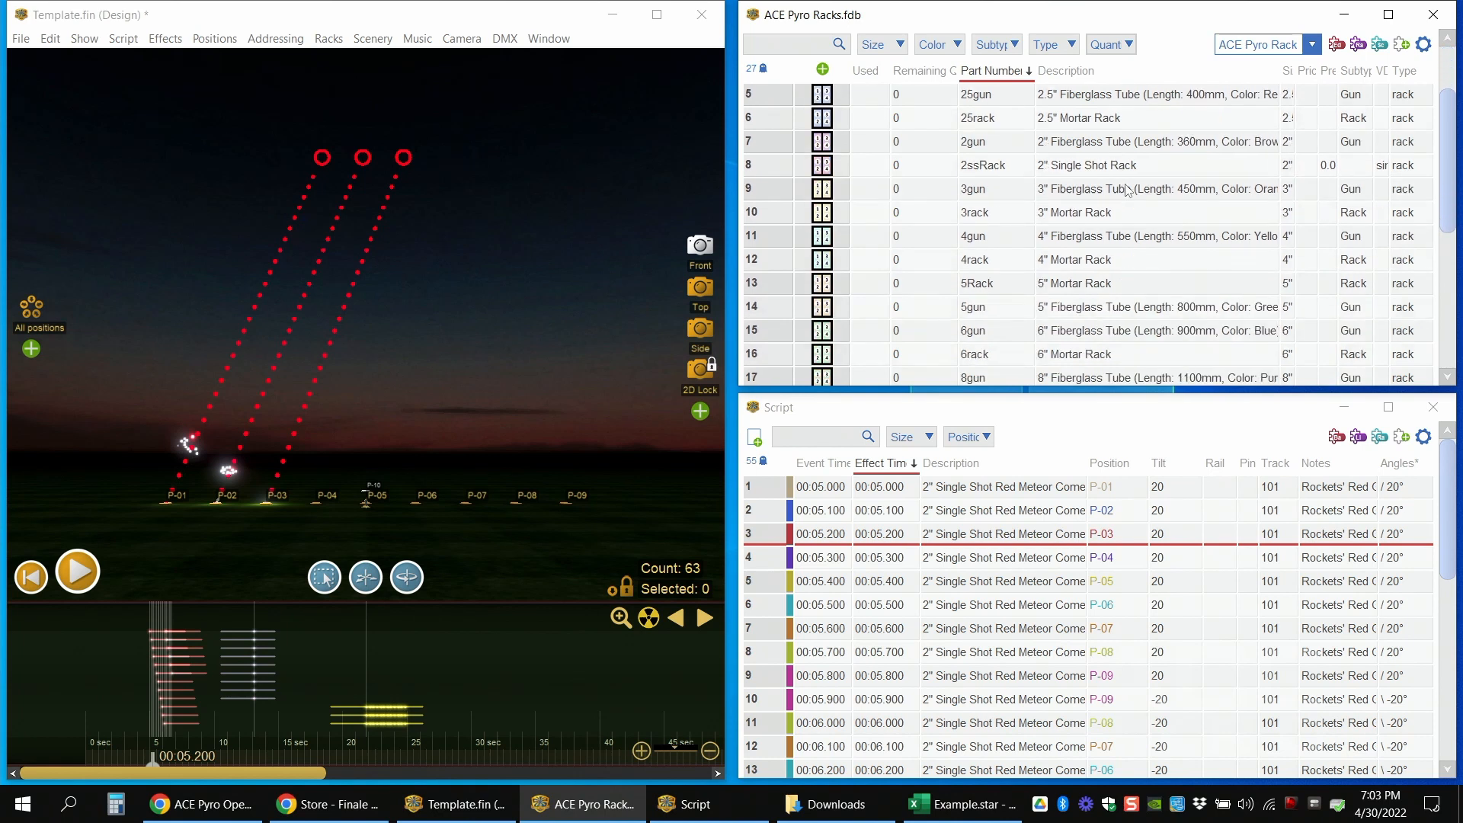
{"action": "scroll", "coordinate": [1134, 196], "scroll_direction": "up", "scroll_amount": 4}
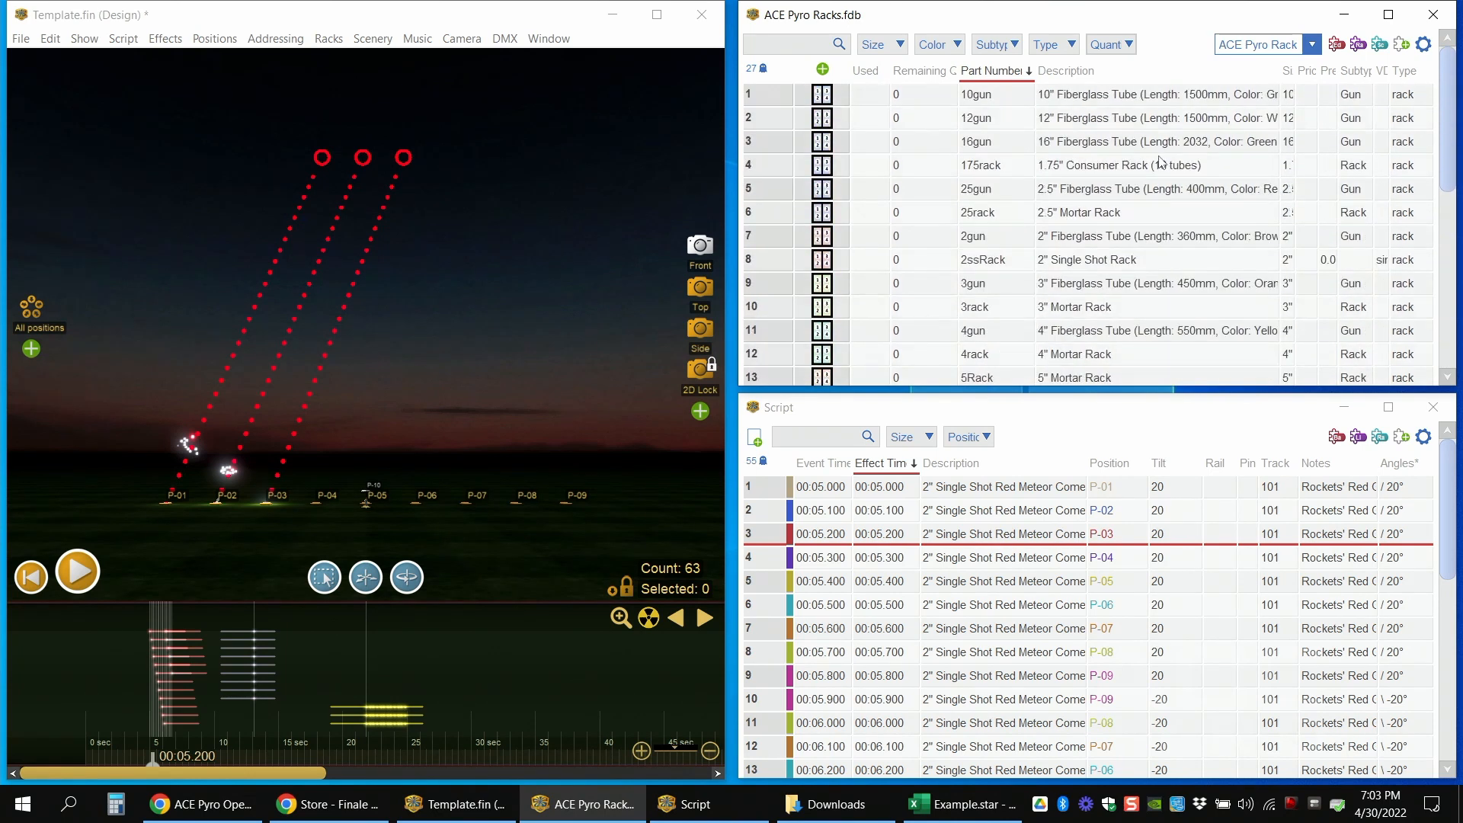
{"action": "left_click", "coordinate": [1245, 46]}
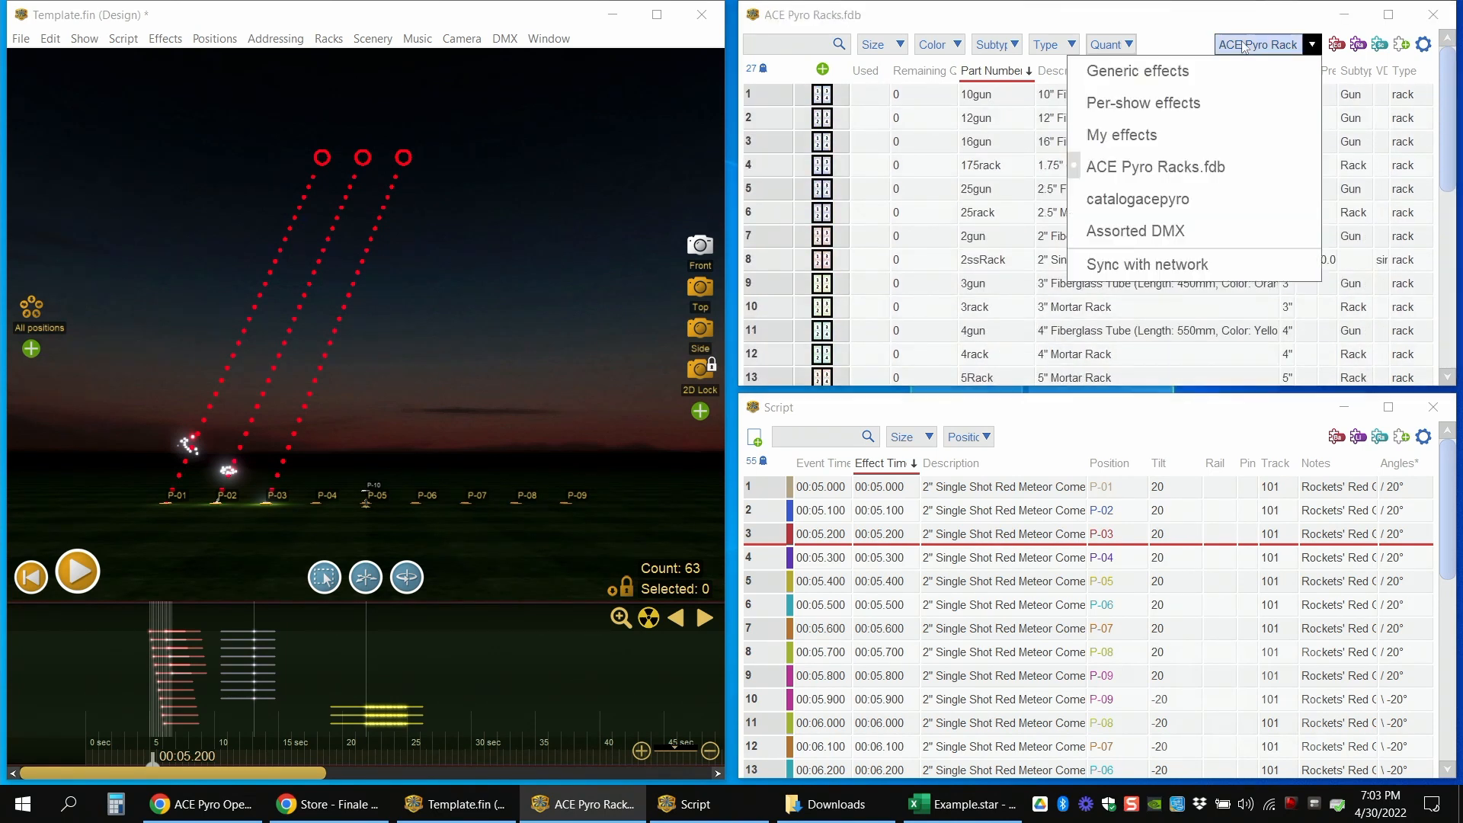
{"action": "left_click", "coordinate": [1245, 45]}
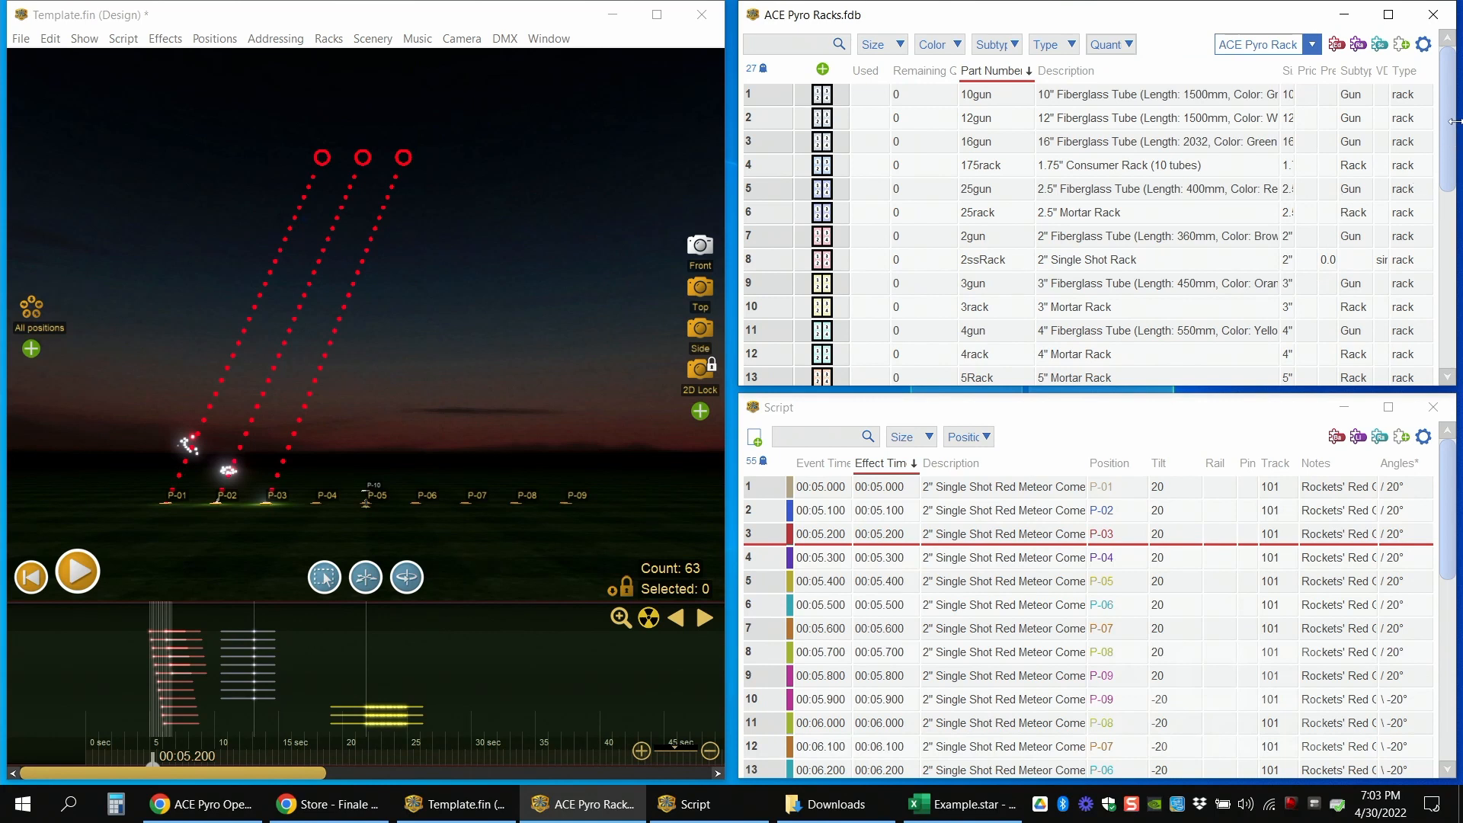
{"action": "mouse_move", "coordinate": [1455, 122]}
{"action": "left_mouse_down"}
{"action": "mouse_move", "coordinate": [1455, 305]}
{"action": "mouse_move", "coordinate": [1453, 108]}
{"action": "left_mouse_up"}
{"action": "scroll", "coordinate": [1350, 111], "scroll_direction": "down", "scroll_amount": 5}
{"action": "scroll", "coordinate": [1164, 245], "scroll_direction": "up", "scroll_amount": 5}
- Widen the Pin column of the Script table
{"action": "left_click", "coordinate": [1254, 465]}
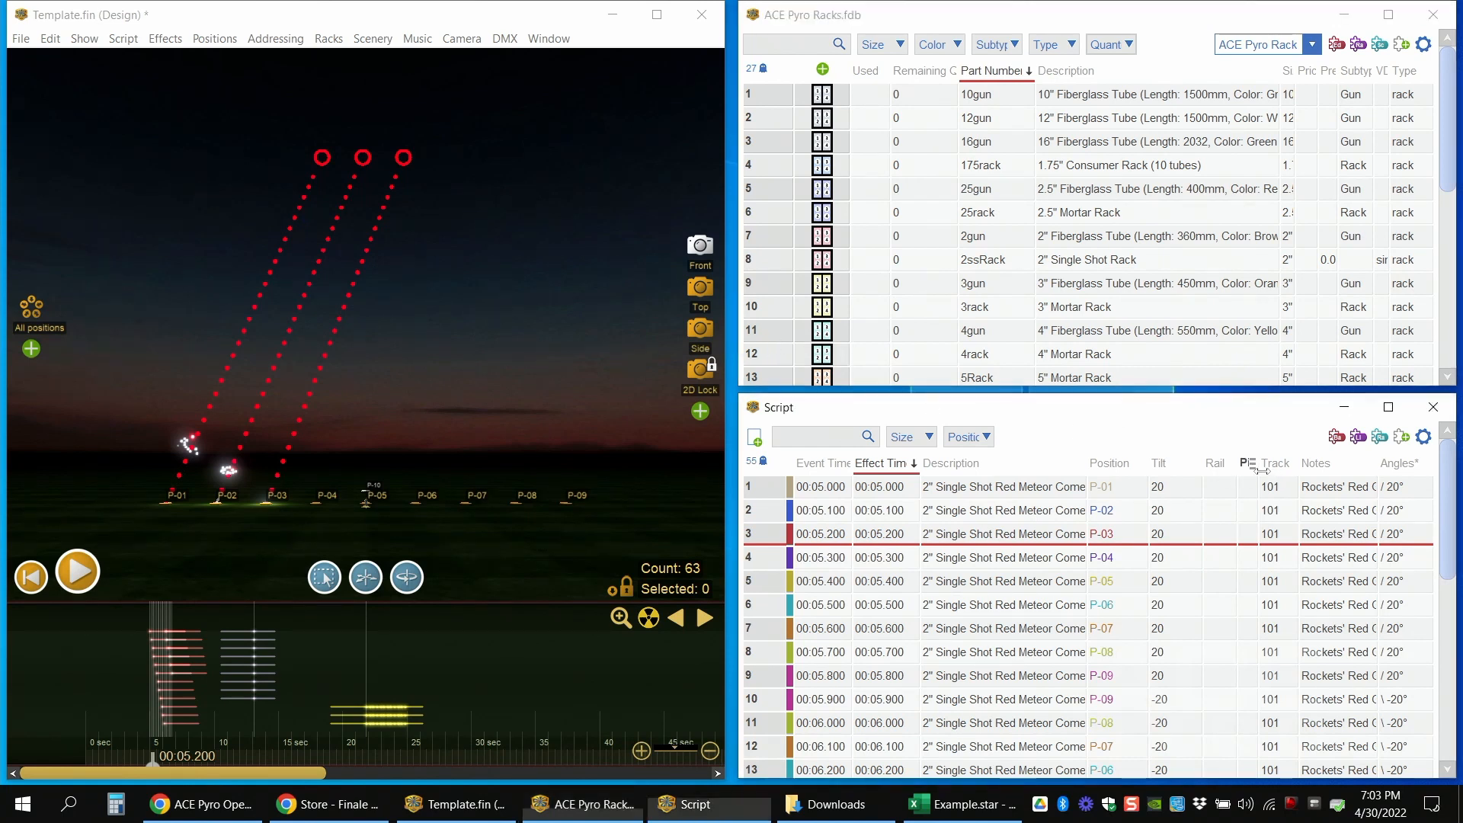
{"action": "left_click_drag", "start_coordinate": [1259, 471], "coordinate": [1285, 471]}
{"action": "left_click", "coordinate": [1218, 489]}
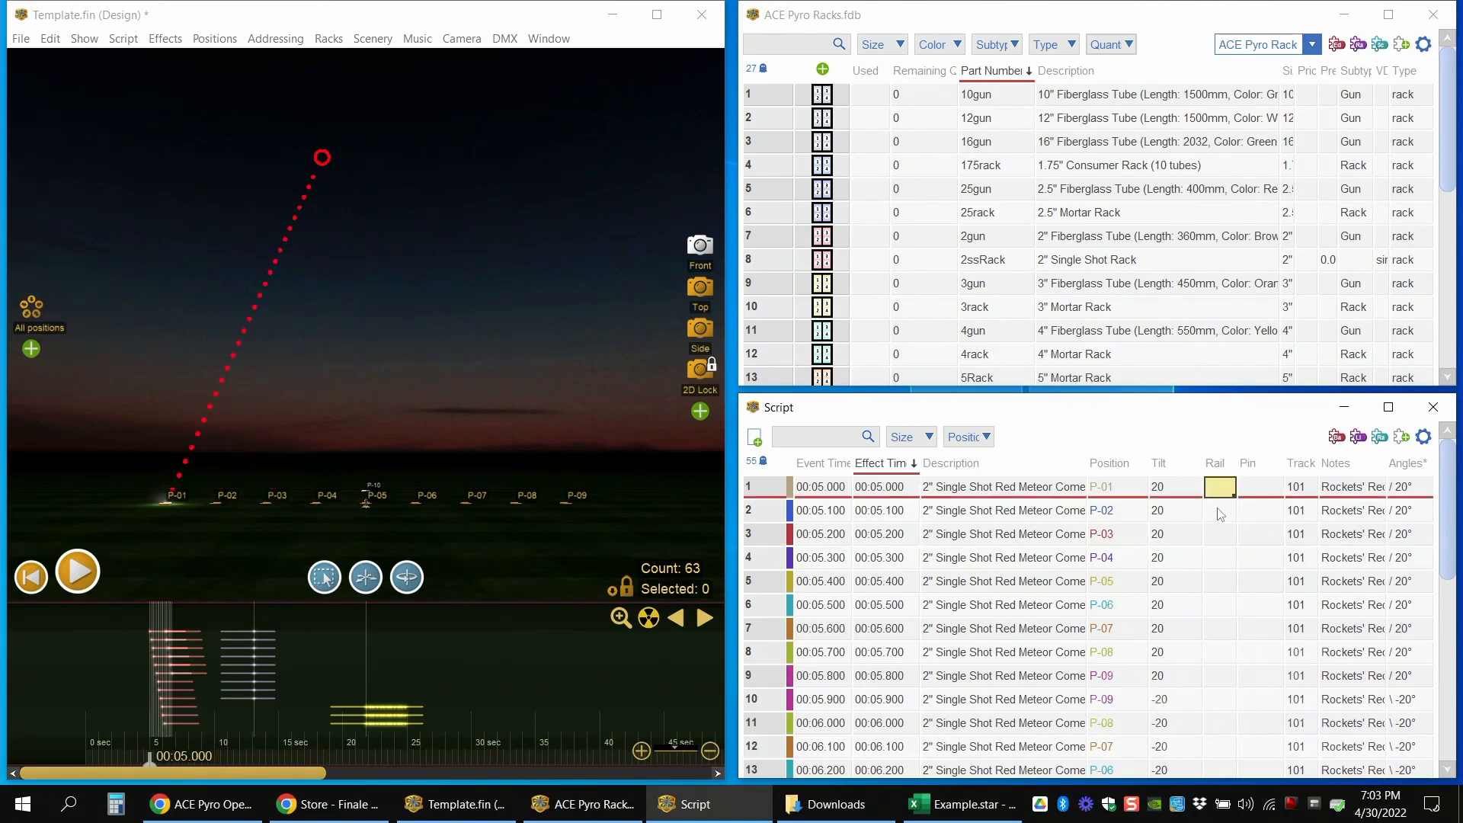
- Examine the Rail and Pin cells of the first seven comet rows in the Script table
{"action": "left_click_drag", "start_coordinate": [1222, 514], "coordinate": [1254, 626]}
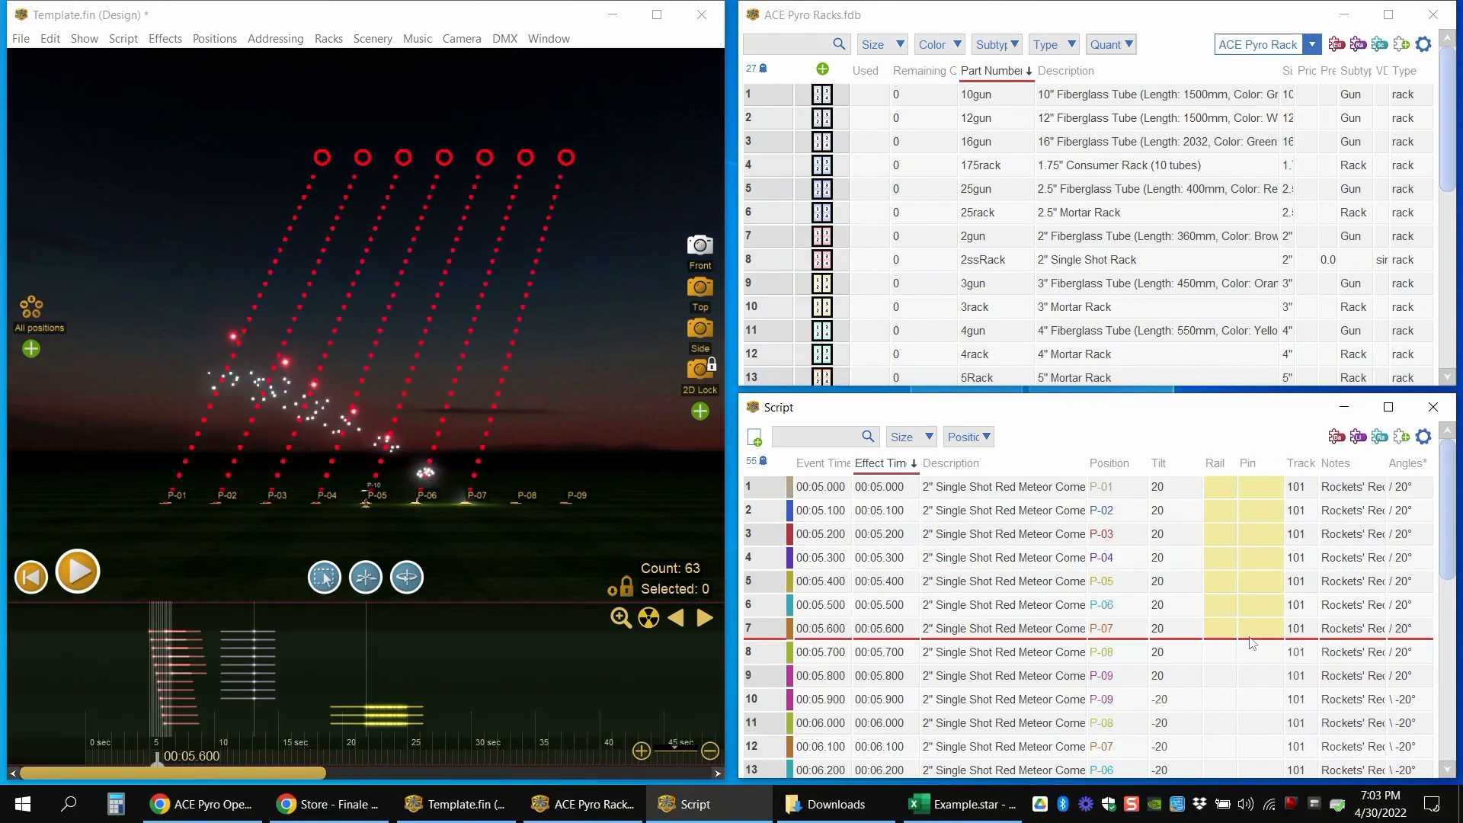
{"action": "left_click_drag", "start_coordinate": [1212, 494], "coordinate": [1224, 625]}
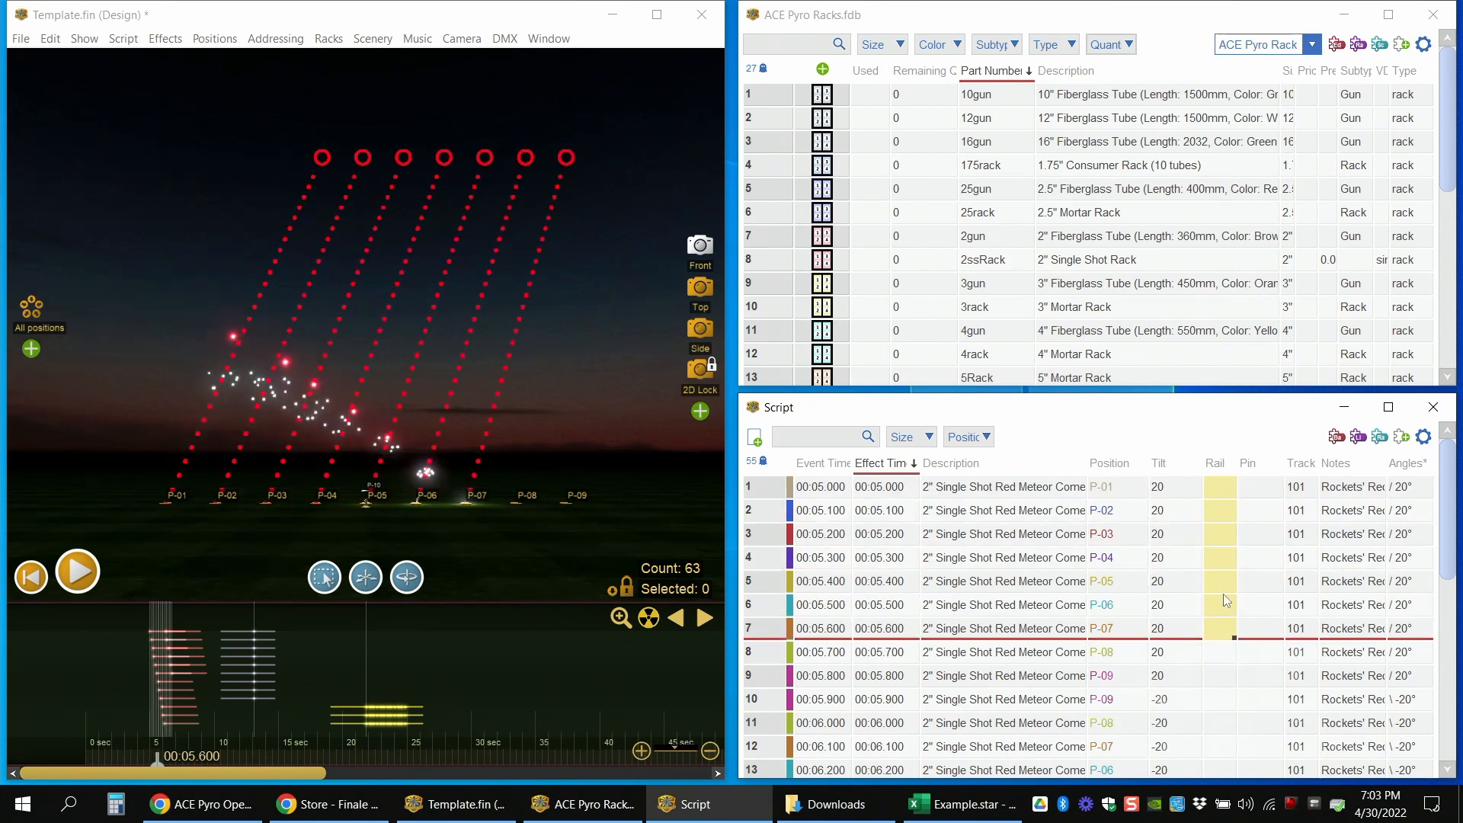
{"action": "left_click_drag", "start_coordinate": [1265, 491], "coordinate": [1258, 640]}
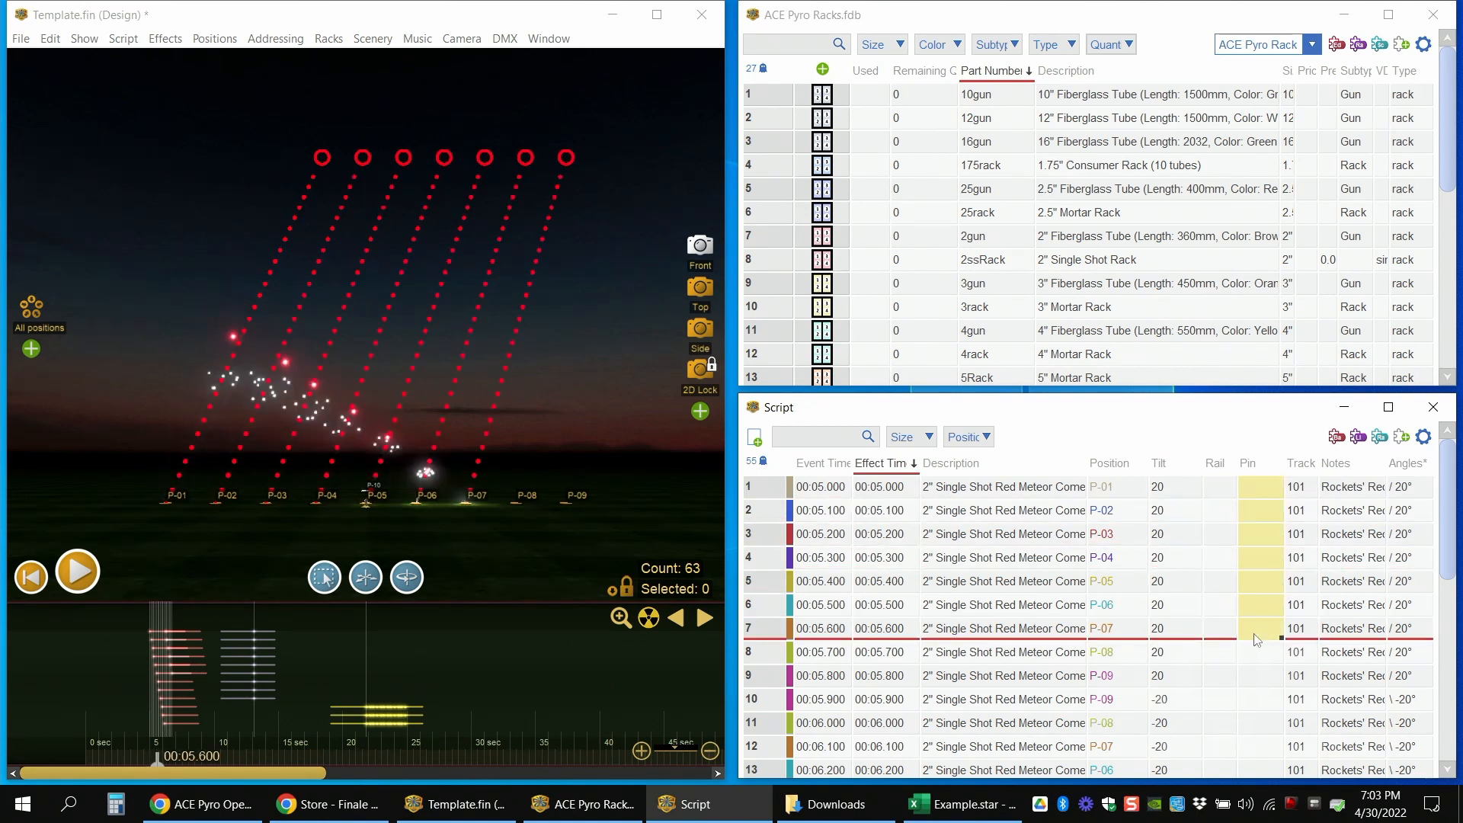
{"action": "left_click_drag", "start_coordinate": [1223, 488], "coordinate": [1258, 644]}
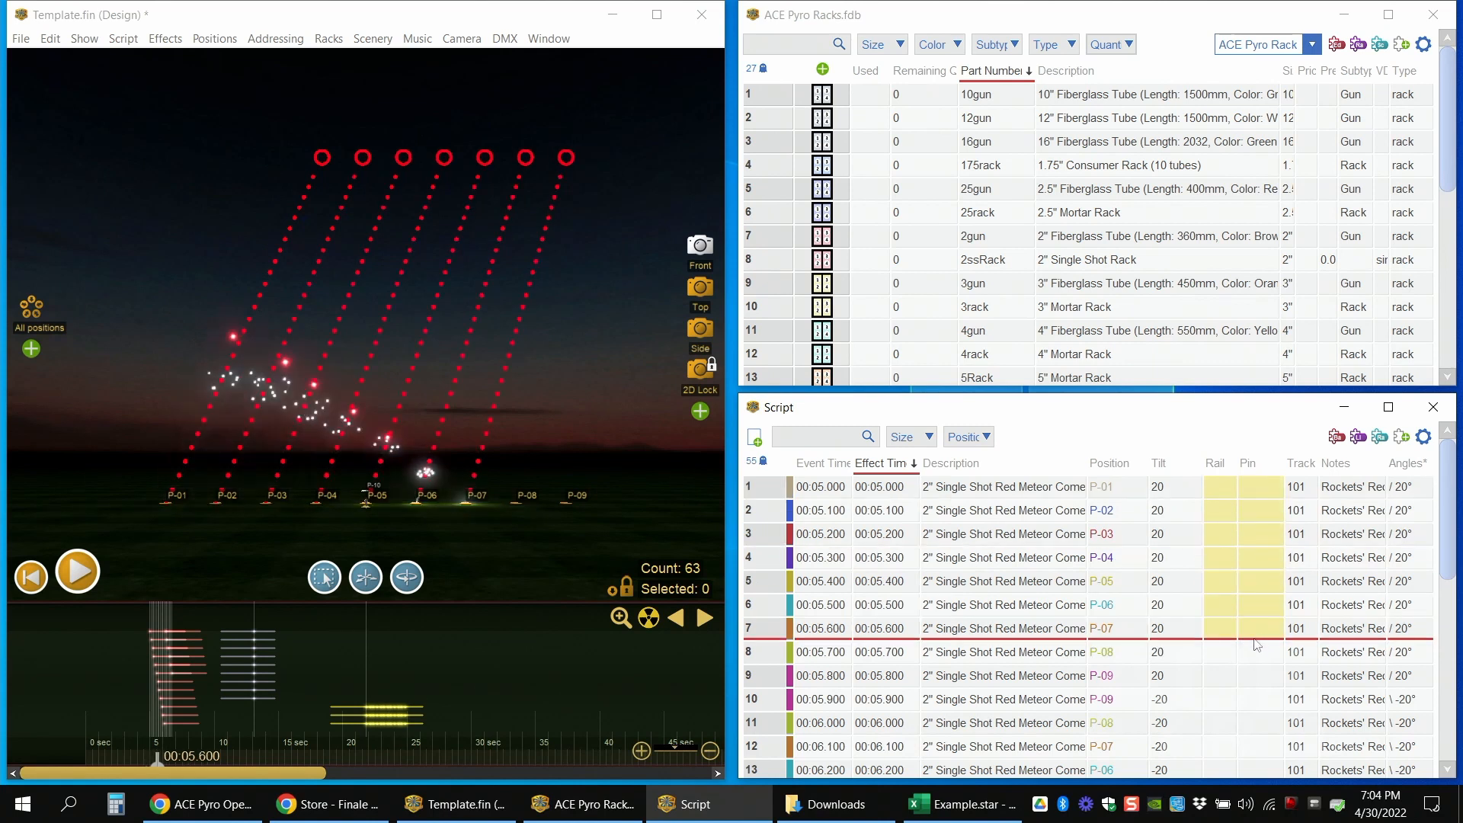
{"action": "left_click_drag", "start_coordinate": [1212, 488], "coordinate": [1243, 492]}
{"action": "left_click", "coordinate": [1224, 487]}
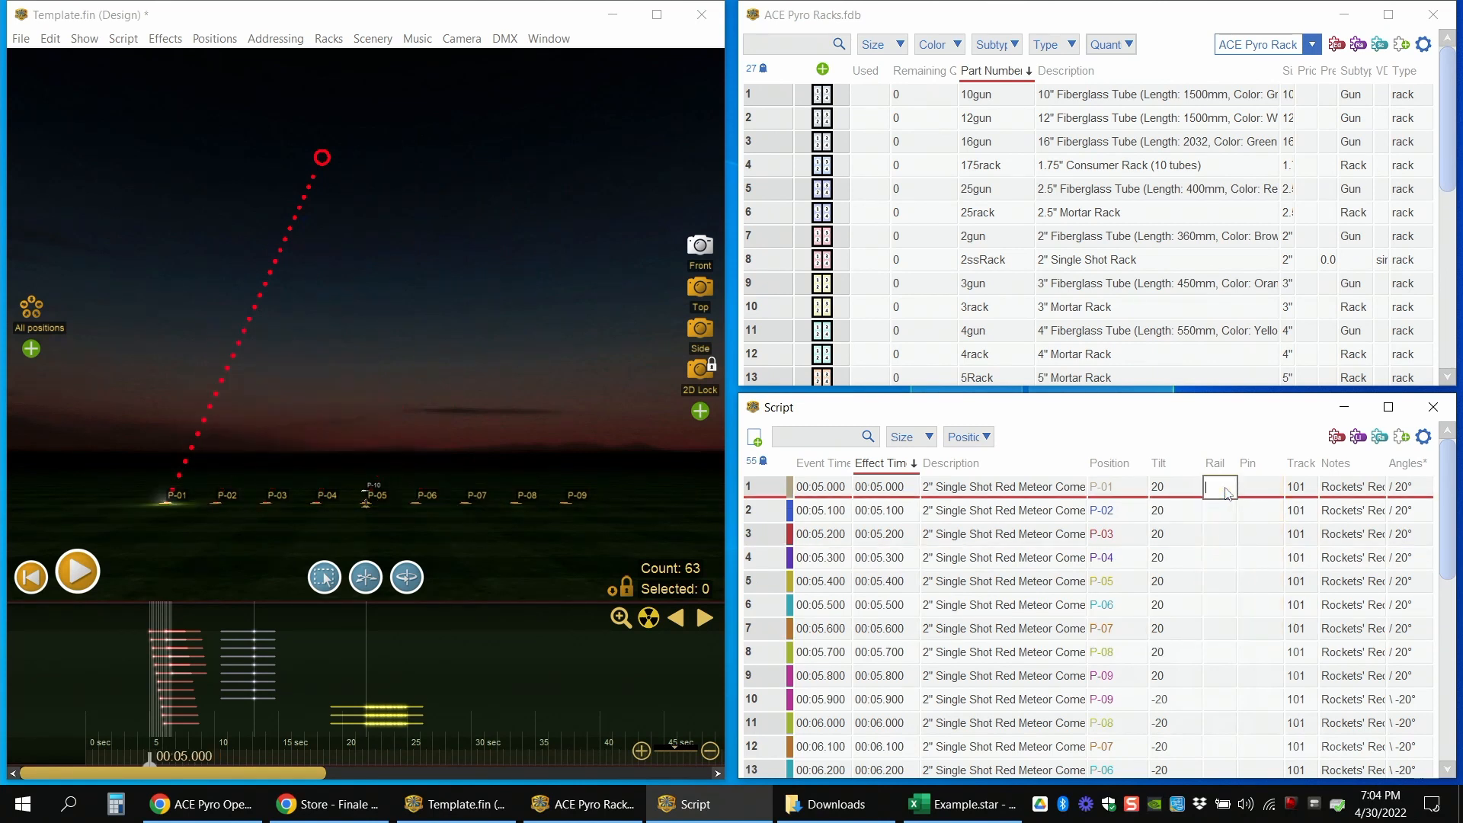
{"action": "left_click", "coordinate": [1252, 489]}
{"action": "left_click", "coordinate": [1224, 488]}
- Open the rack setup for the whole show and filter the rack choices to ACE Pyro Racks.fdb
{"action": "left_click", "coordinate": [342, 23]}
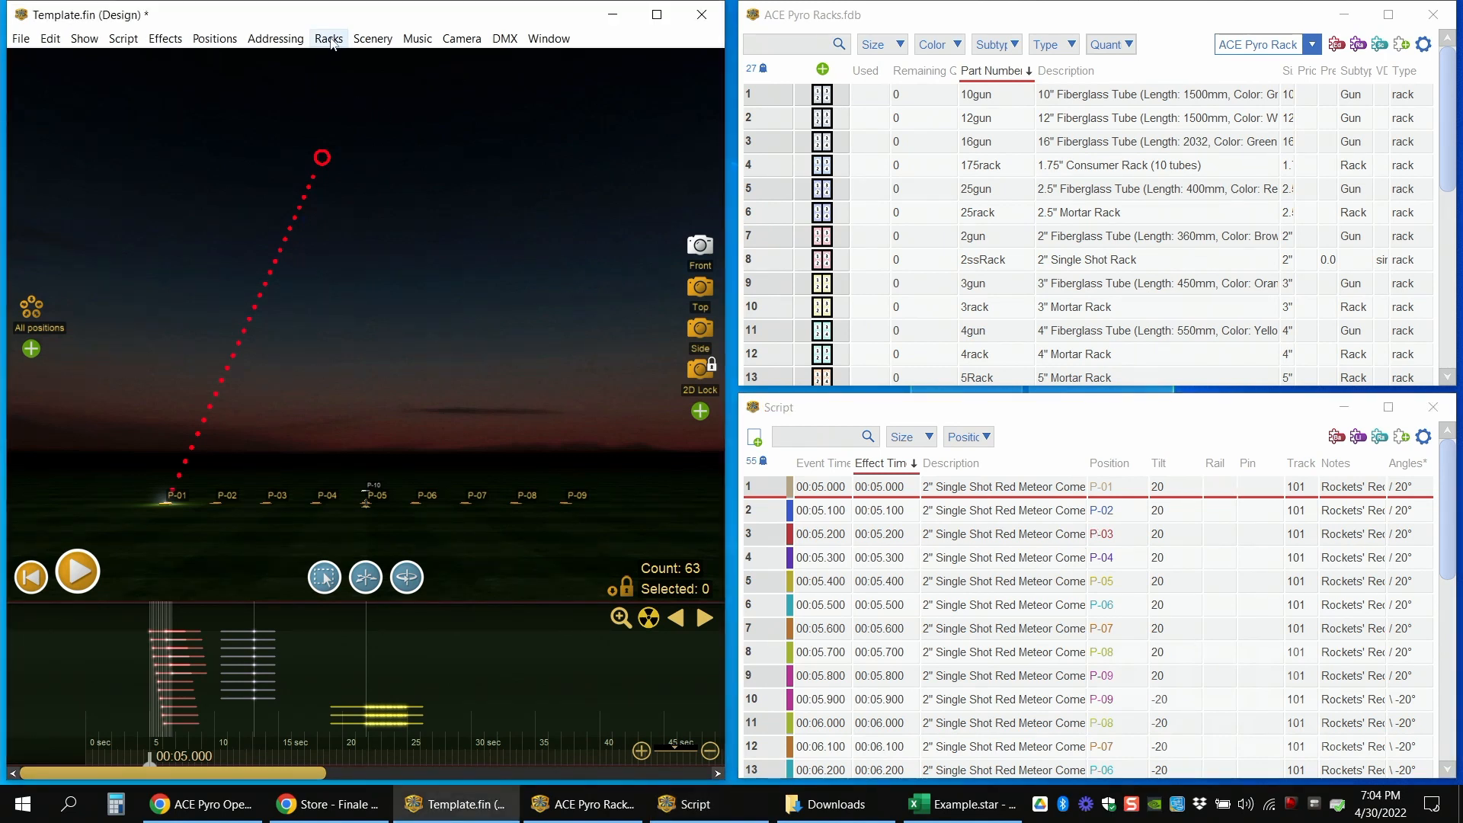
{"action": "left_click", "coordinate": [341, 43]}
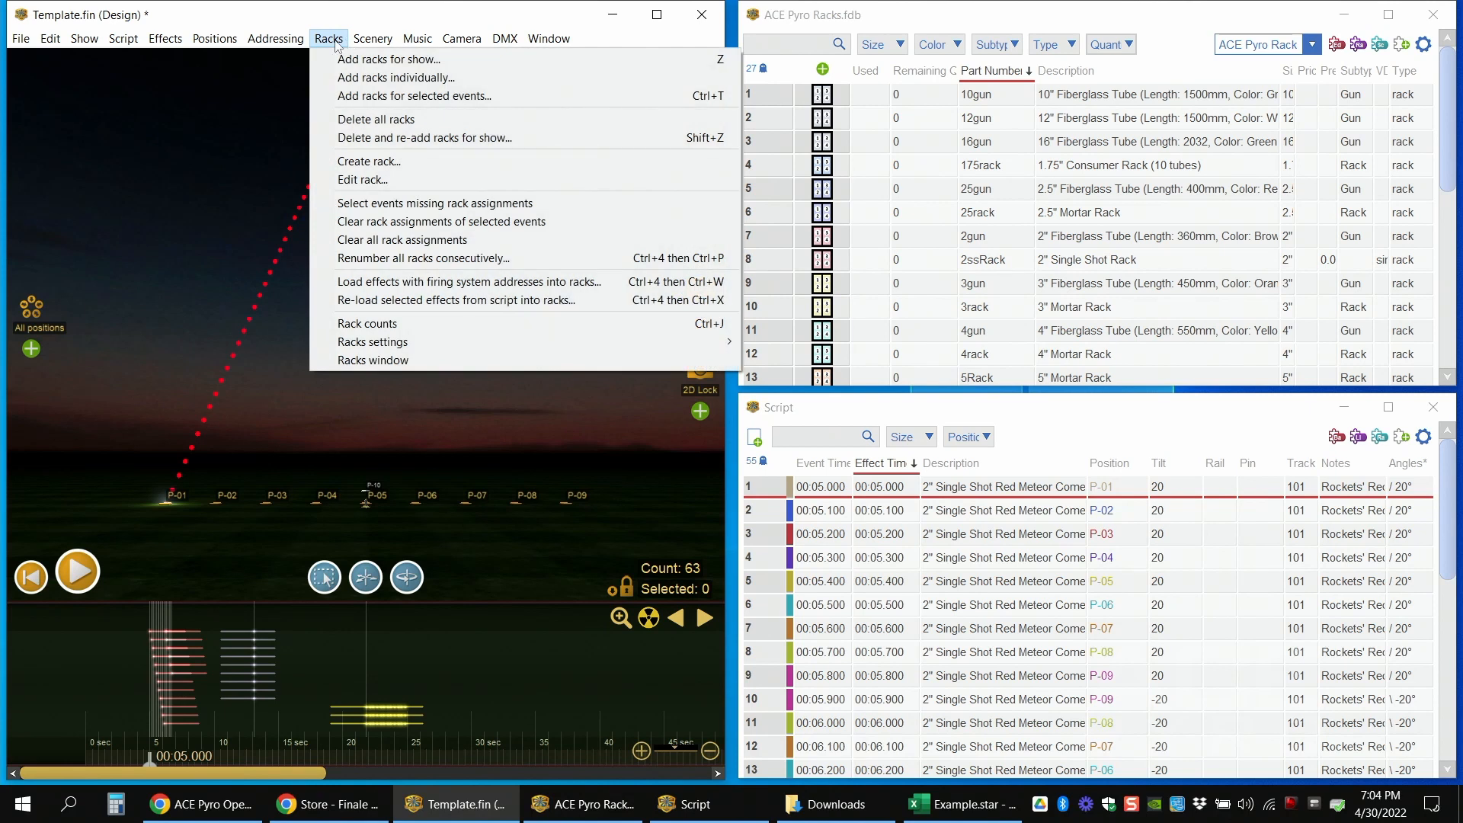
{"action": "left_click", "coordinate": [357, 61]}
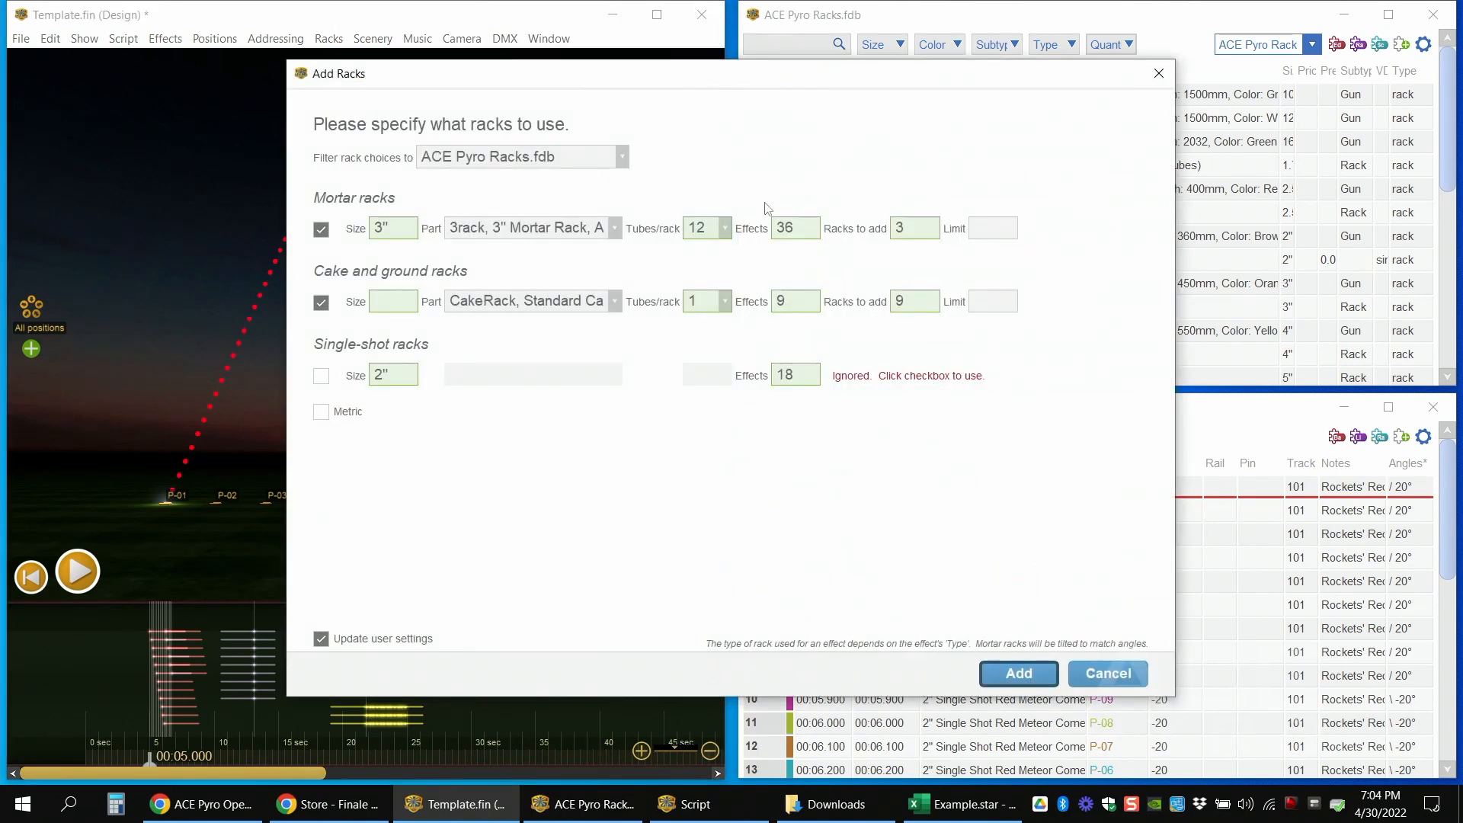
{"action": "left_click", "coordinate": [589, 158]}
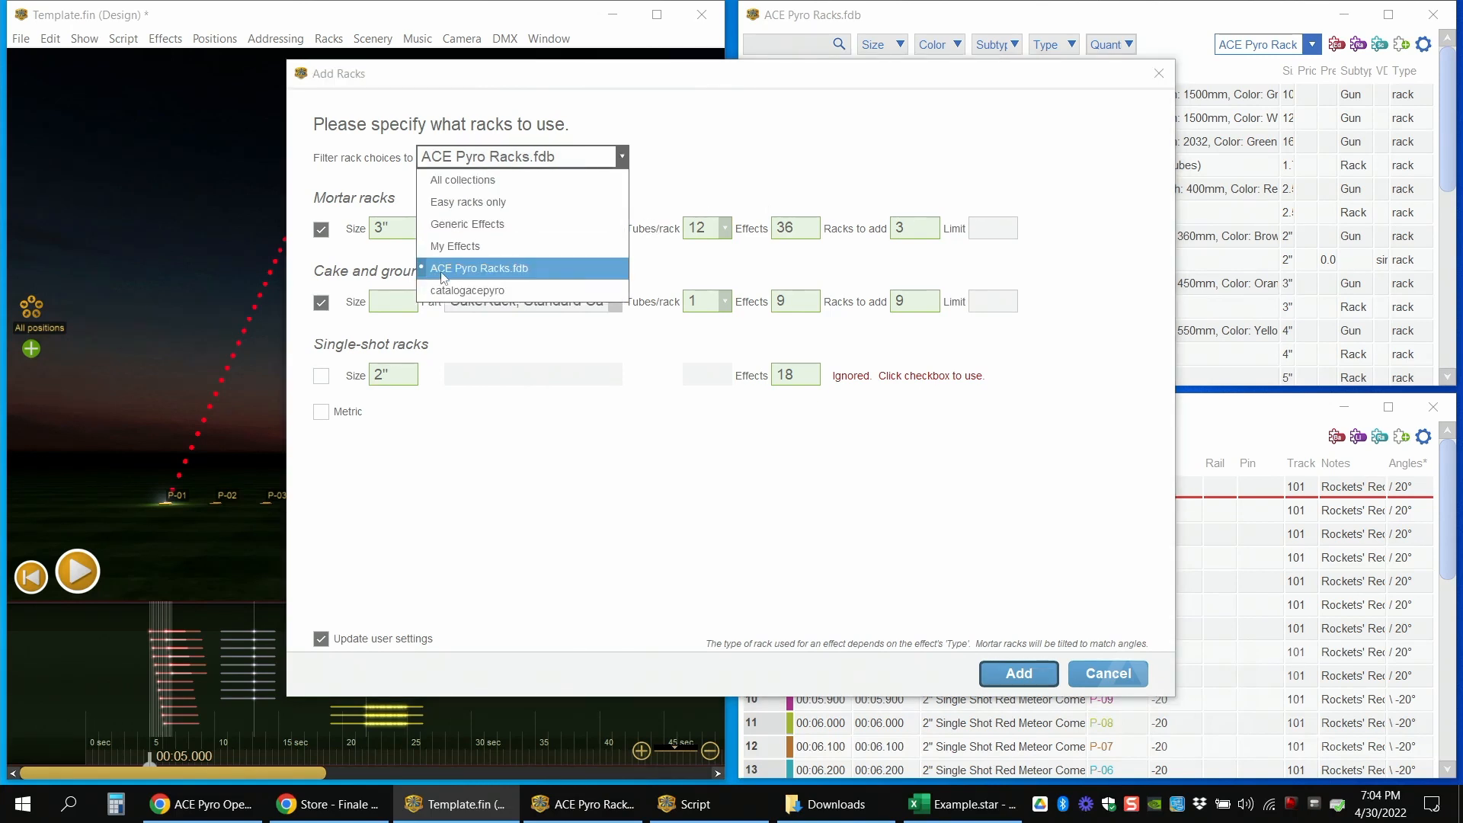
{"action": "left_click", "coordinate": [501, 274]}
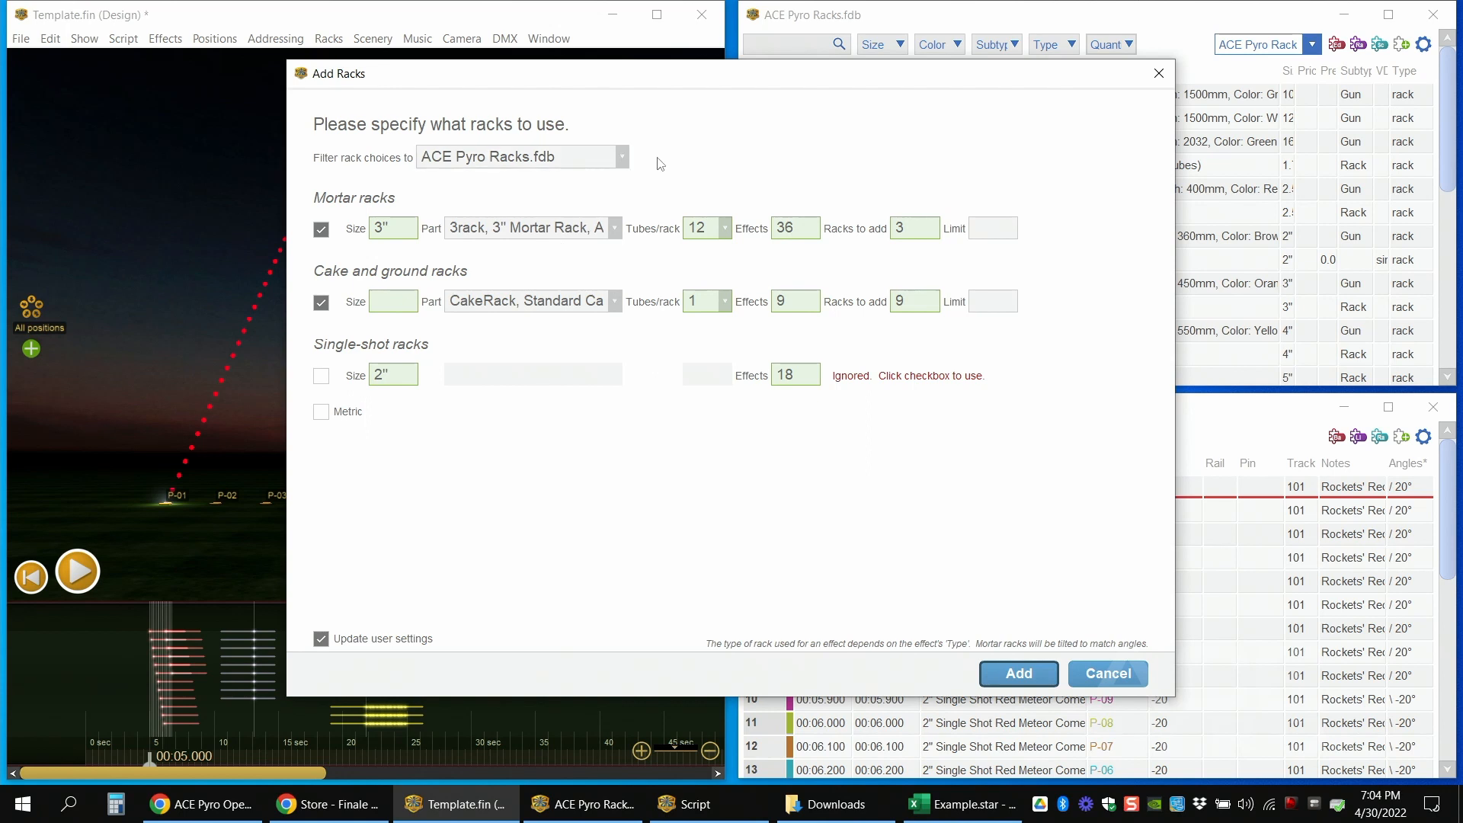
- Include the 3" mortar racks, the cake and ground racks and the 2" single-shot racks in the racks to add
{"action": "left_click", "coordinate": [321, 230]}
{"action": "left_click", "coordinate": [321, 230]}
{"action": "left_click", "coordinate": [321, 302]}
{"action": "left_click", "coordinate": [321, 302]}
{"action": "left_click", "coordinate": [321, 375]}
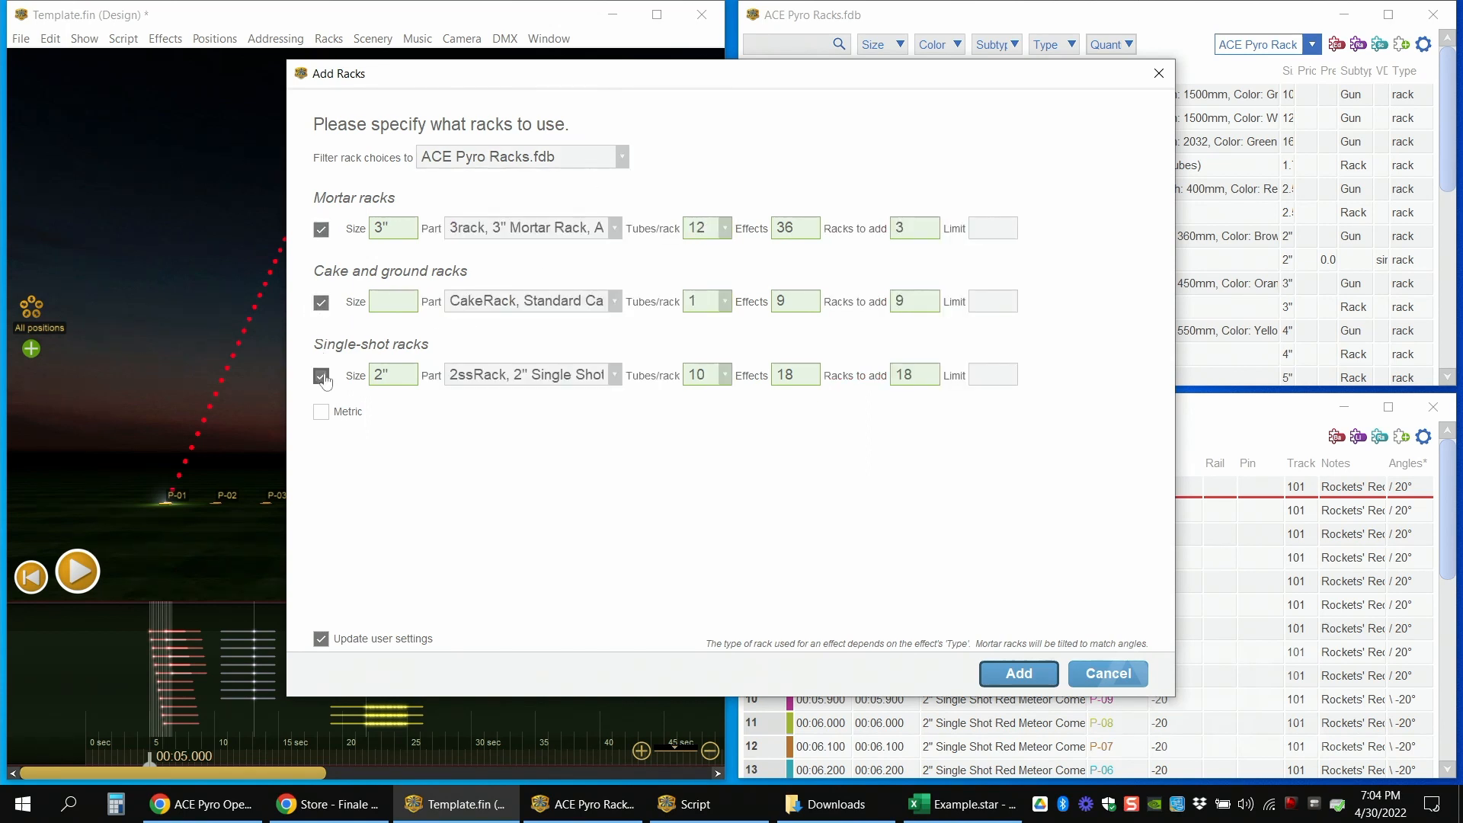
{"action": "left_click", "coordinate": [321, 303]}
{"action": "left_click", "coordinate": [321, 376]}
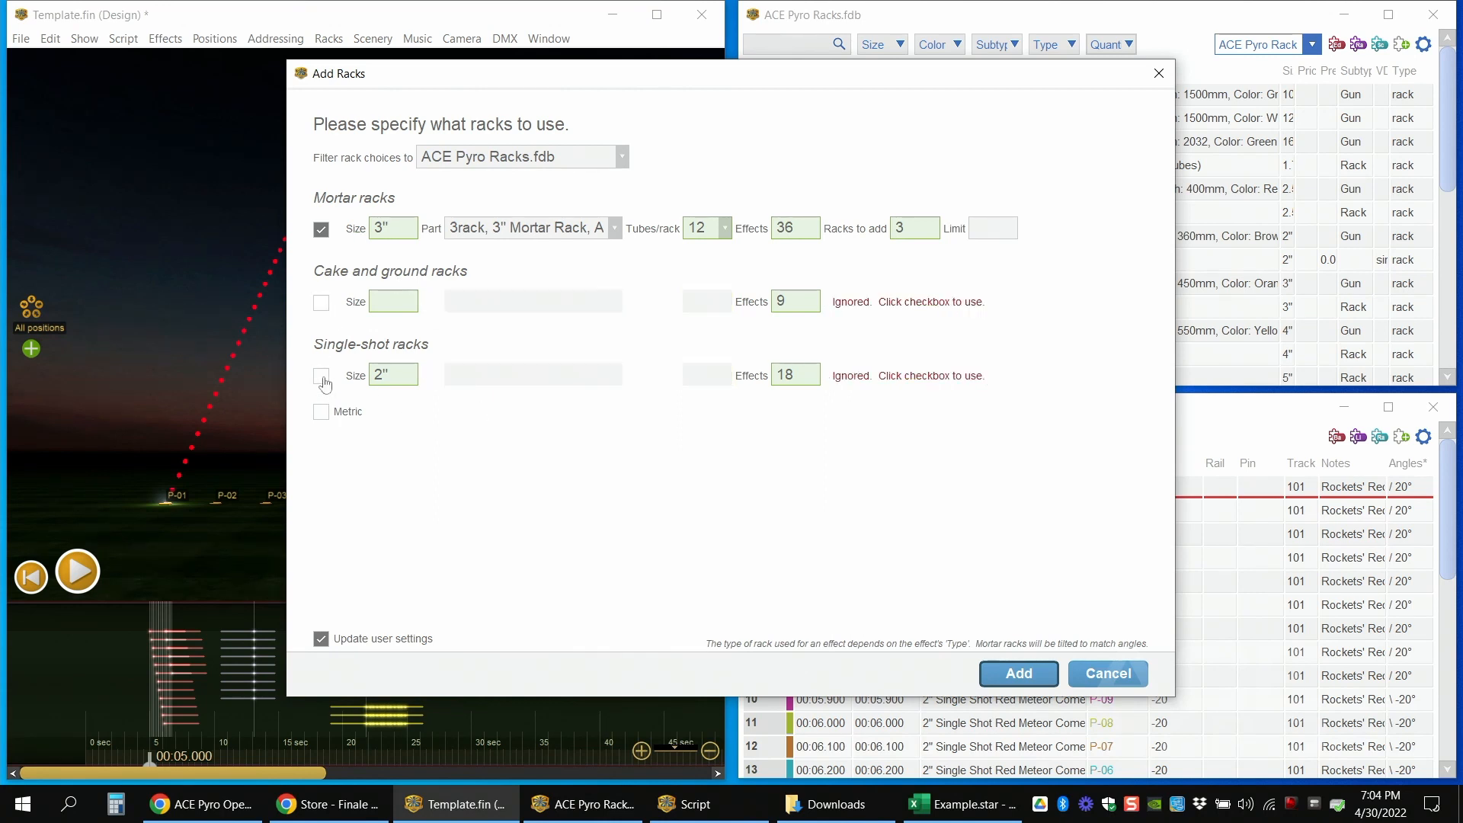
{"action": "left_click", "coordinate": [320, 302]}
{"action": "left_click", "coordinate": [321, 376]}
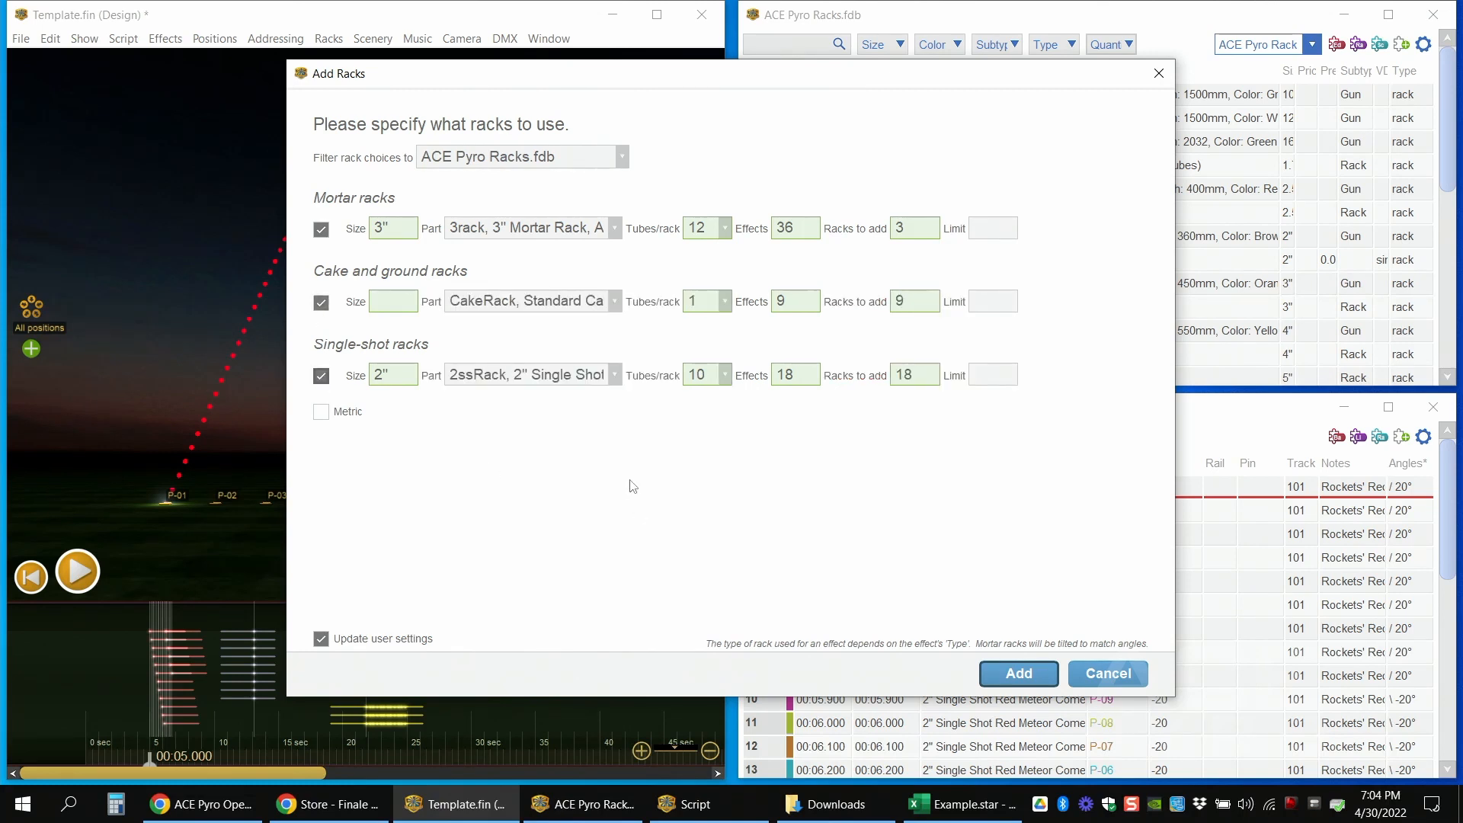
- Choose CakeRack for the cakes, 3rack for the mortars and 2ssRack for the single shots, and cancel adding the racks
{"action": "left_click", "coordinate": [573, 305]}
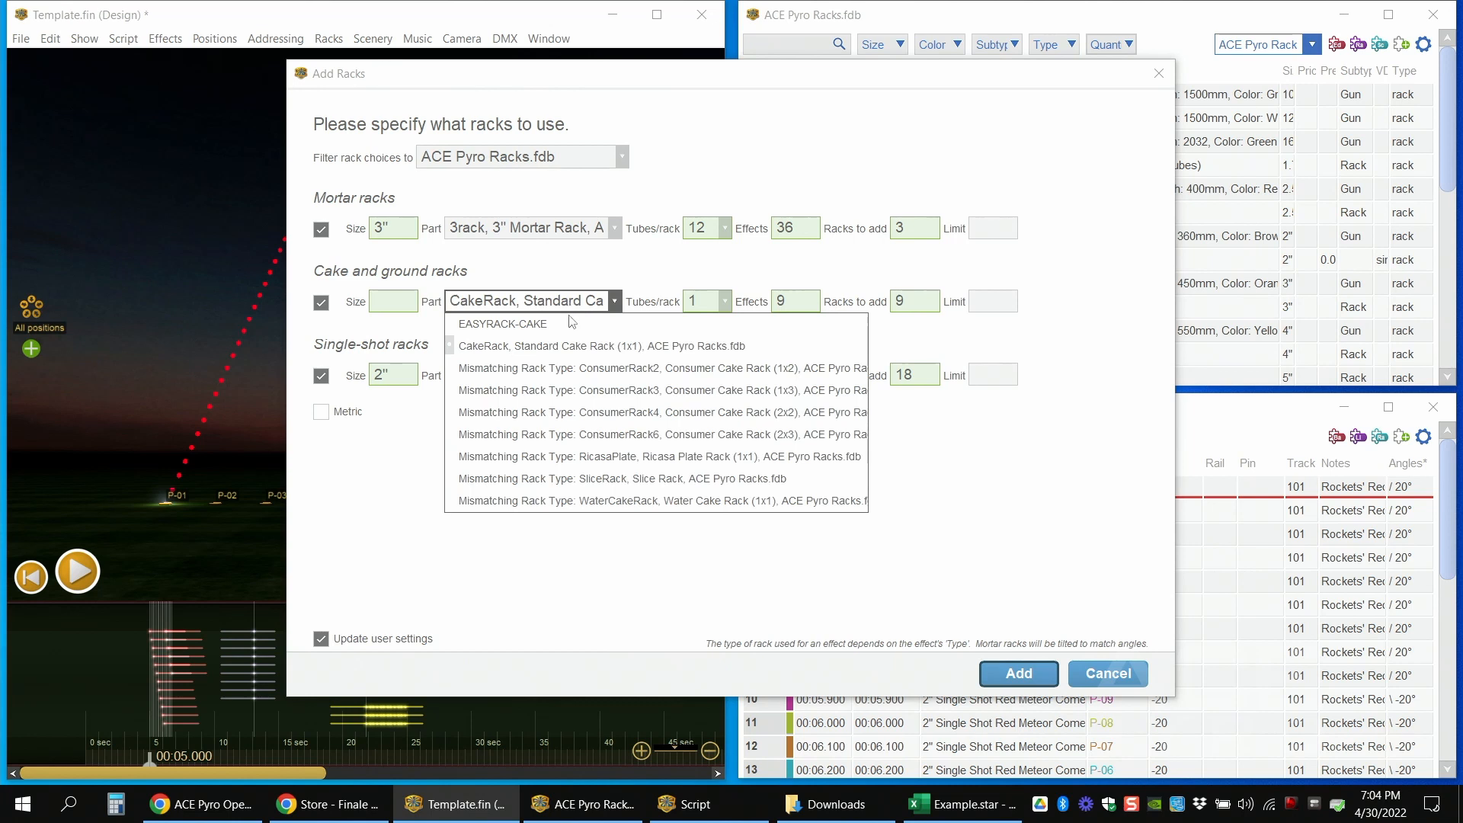
{"action": "left_click", "coordinate": [568, 344]}
{"action": "left_click", "coordinate": [512, 227]}
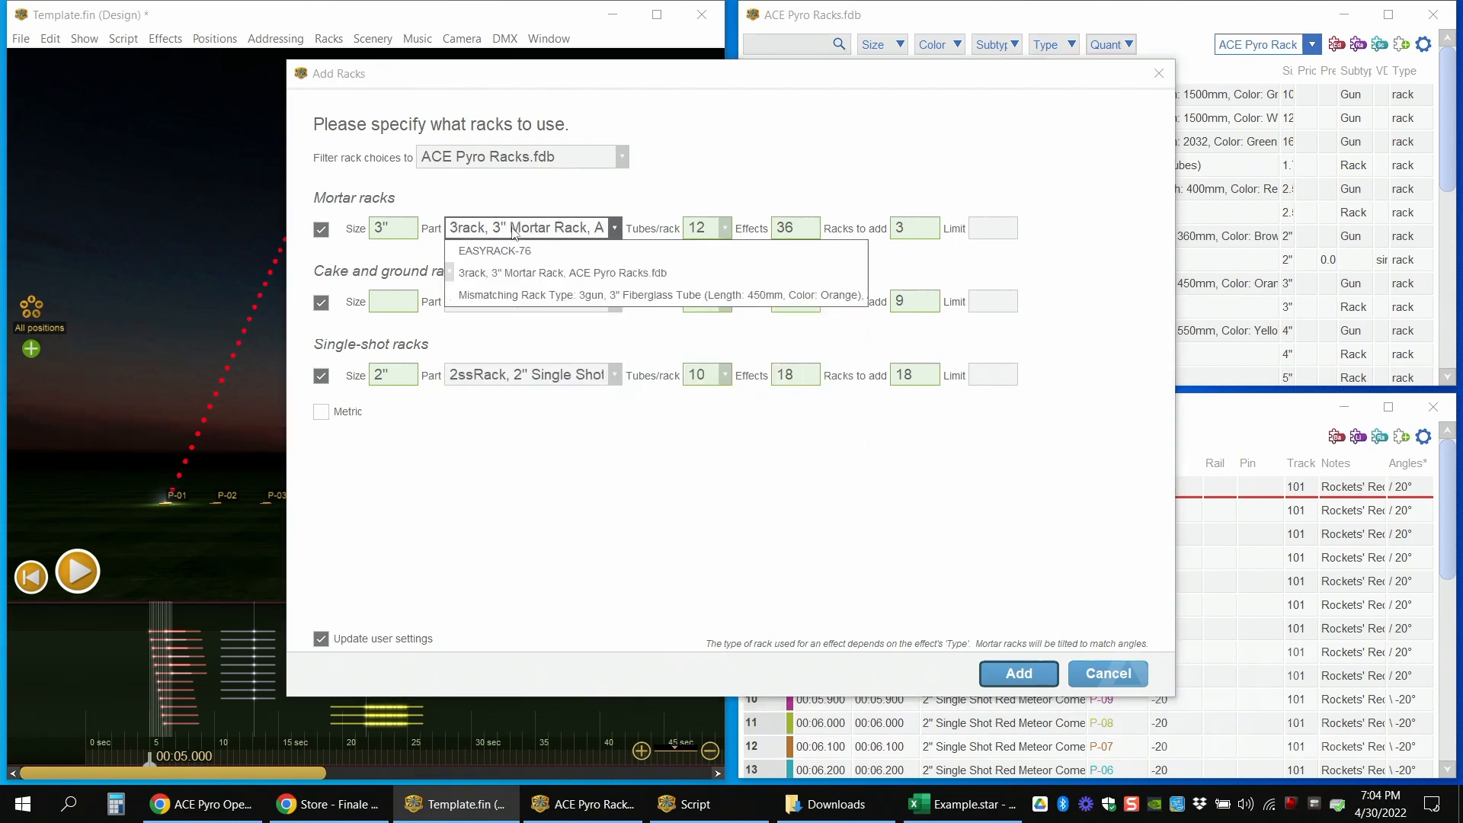
{"action": "left_click", "coordinate": [497, 280]}
{"action": "left_click", "coordinate": [553, 371]}
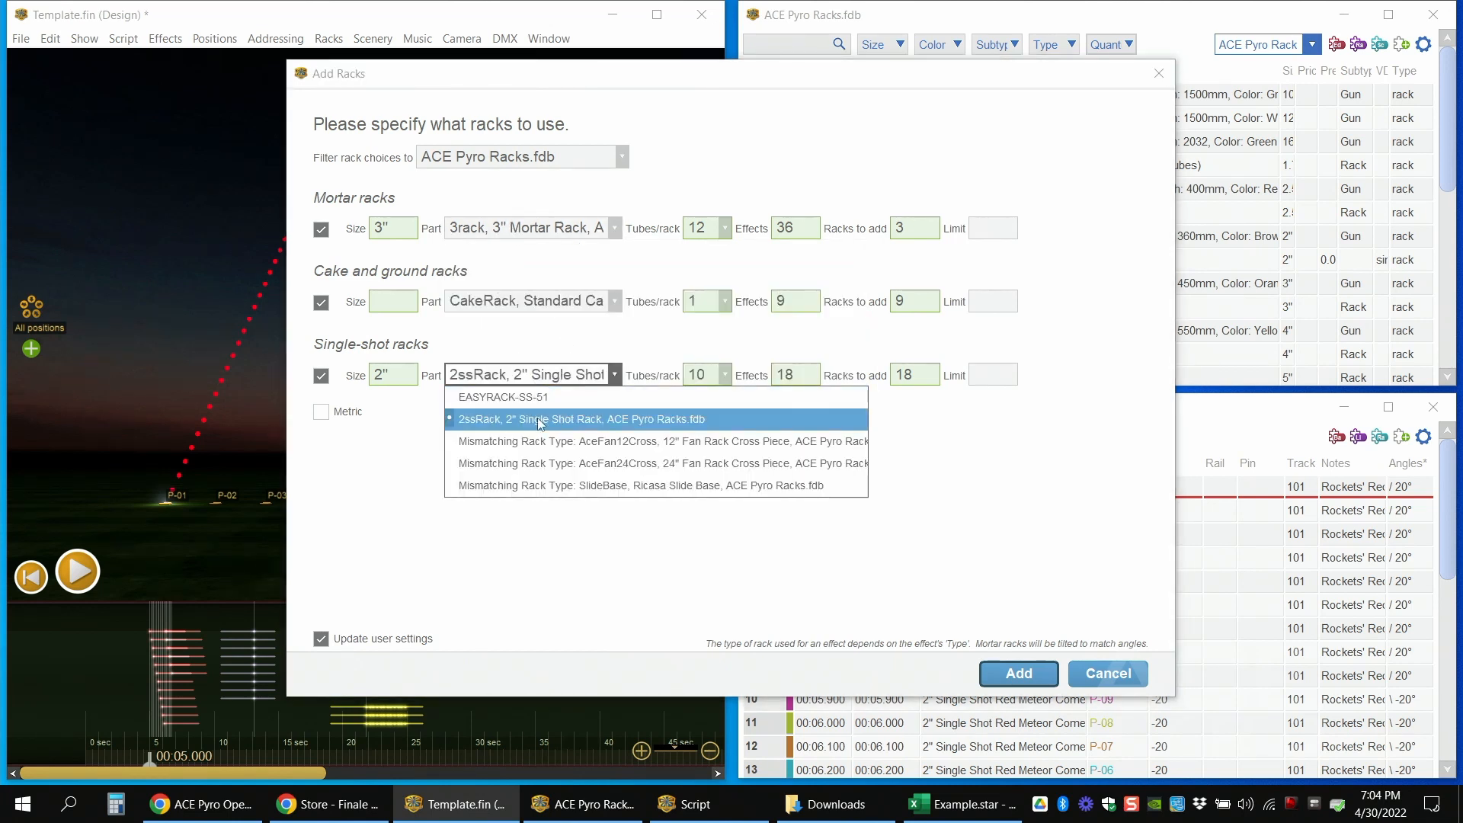
{"action": "left_click", "coordinate": [611, 424]}
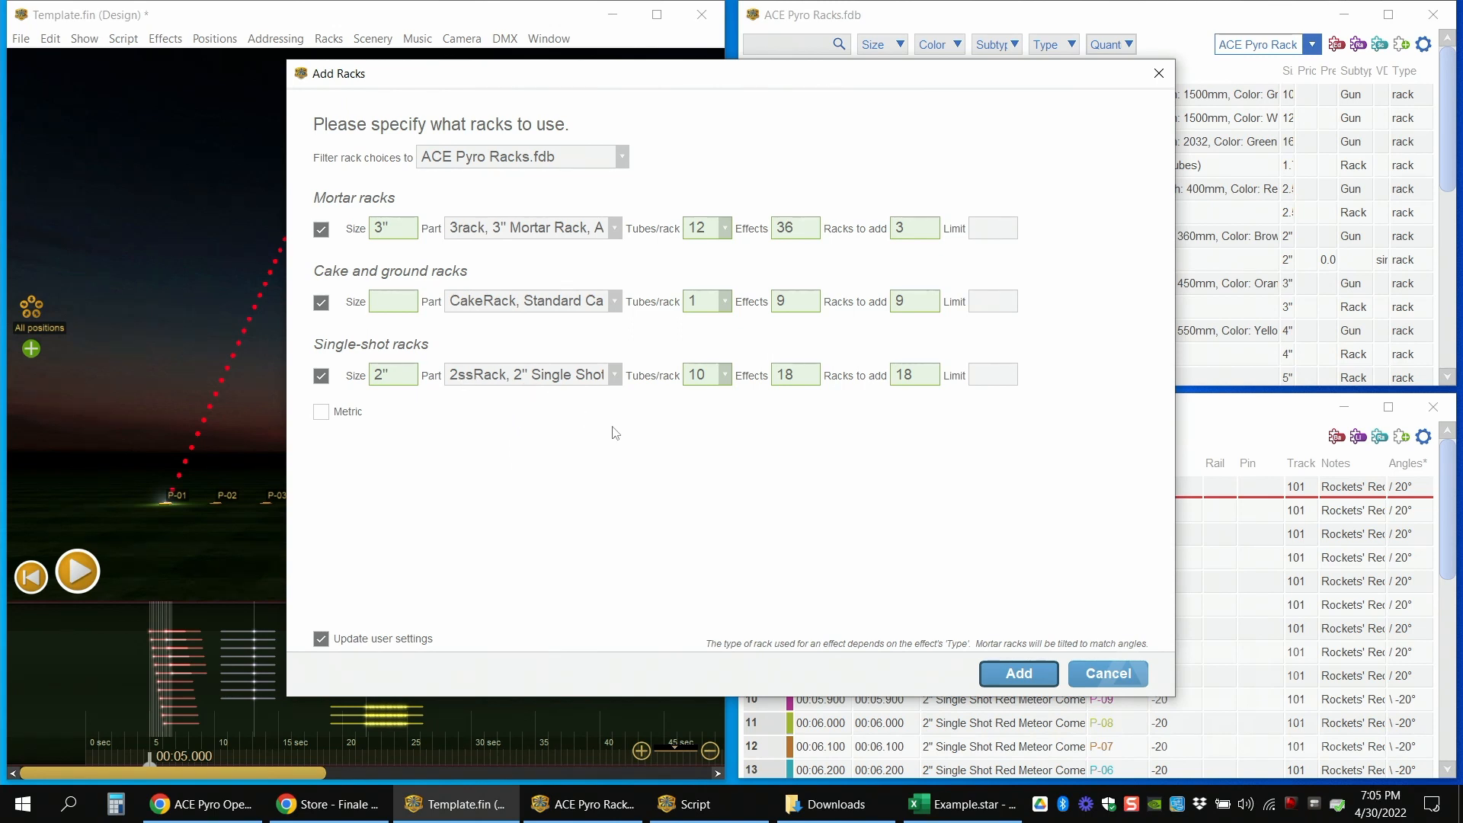
{"action": "left_click", "coordinate": [1124, 675]}
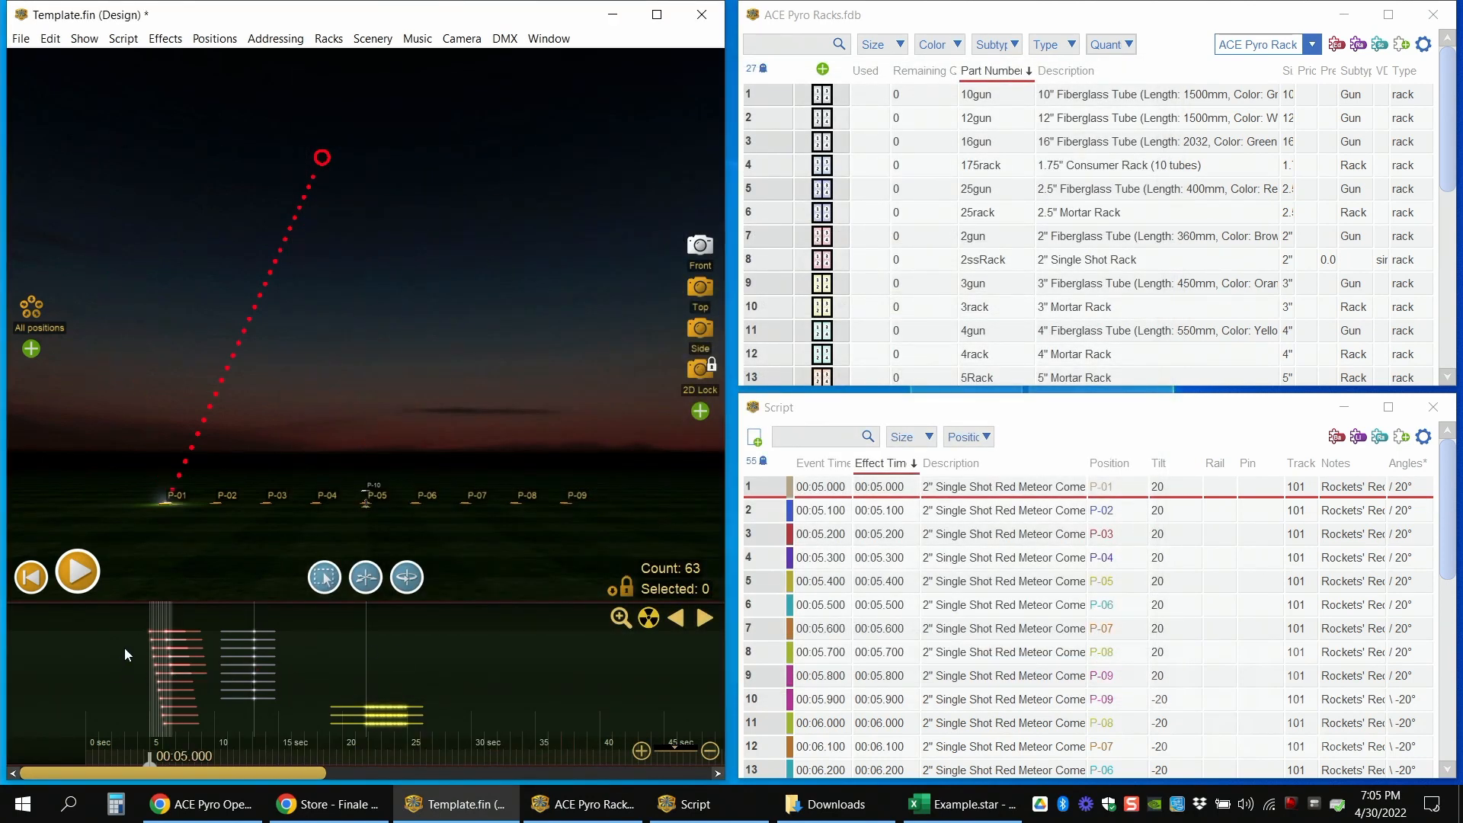
- Set the sleeve size of all 2" single-shot comet events to 3" and deselect them
{"action": "left_click_drag", "start_coordinate": [125, 649], "coordinate": [192, 670]}
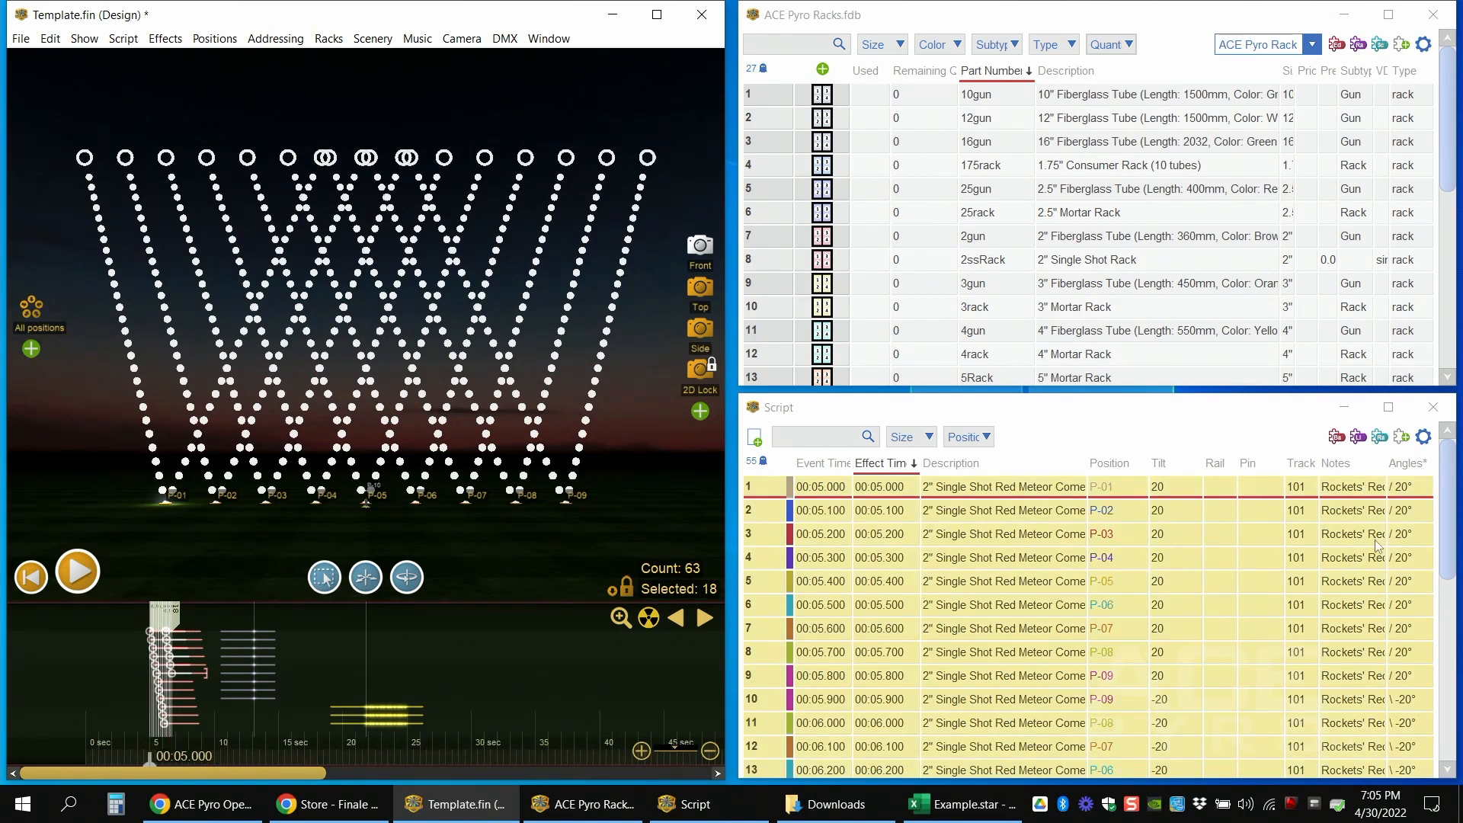
{"action": "mouse_move", "coordinate": [1447, 489]}
{"action": "left_mouse_down"}
{"action": "mouse_move", "coordinate": [1446, 628]}
{"action": "mouse_move", "coordinate": [1441, 497]}
{"action": "left_mouse_up"}
{"action": "right_click", "coordinate": [1013, 611]}
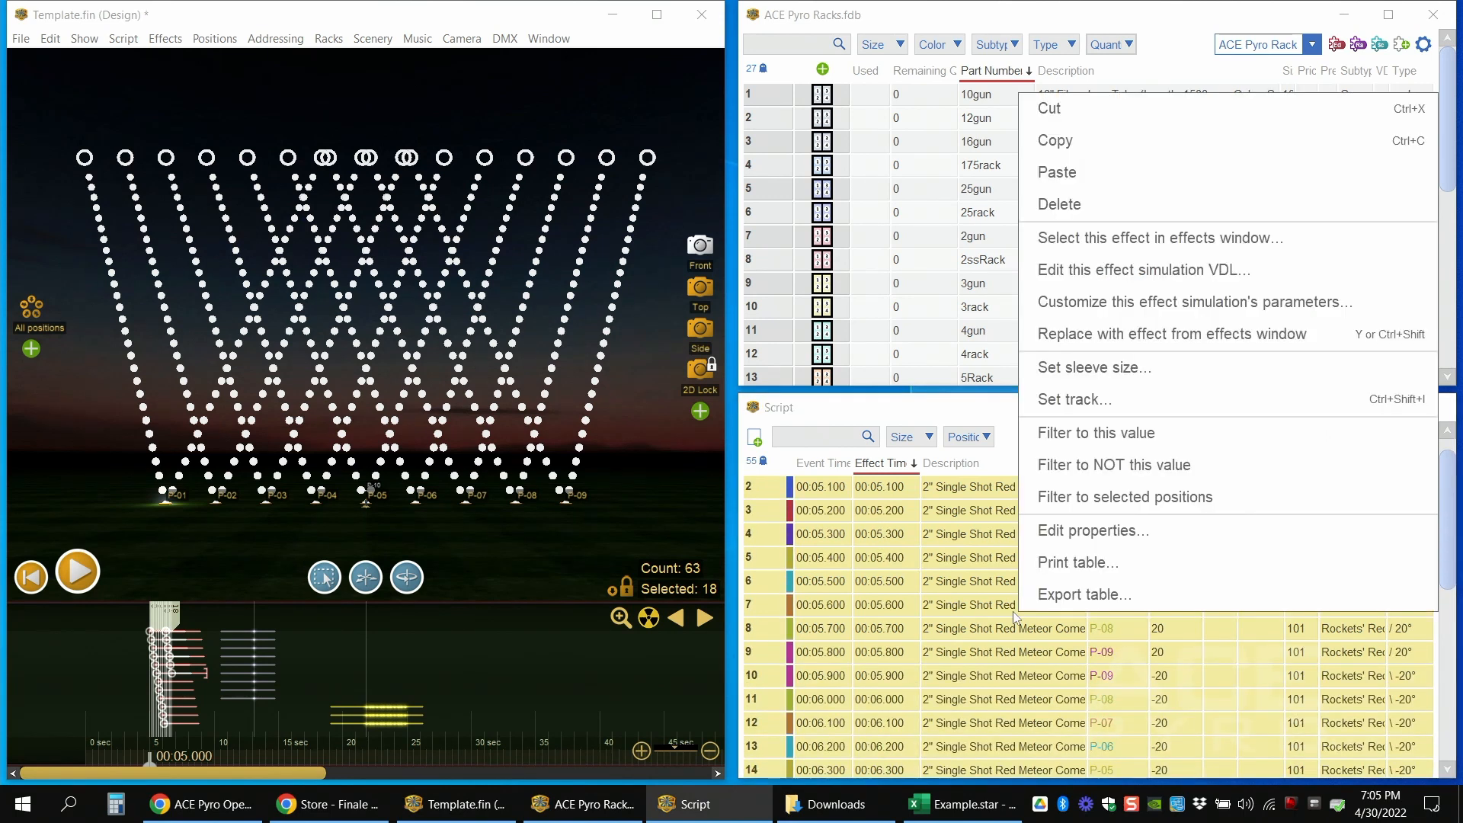
{"action": "left_click", "coordinate": [1091, 367]}
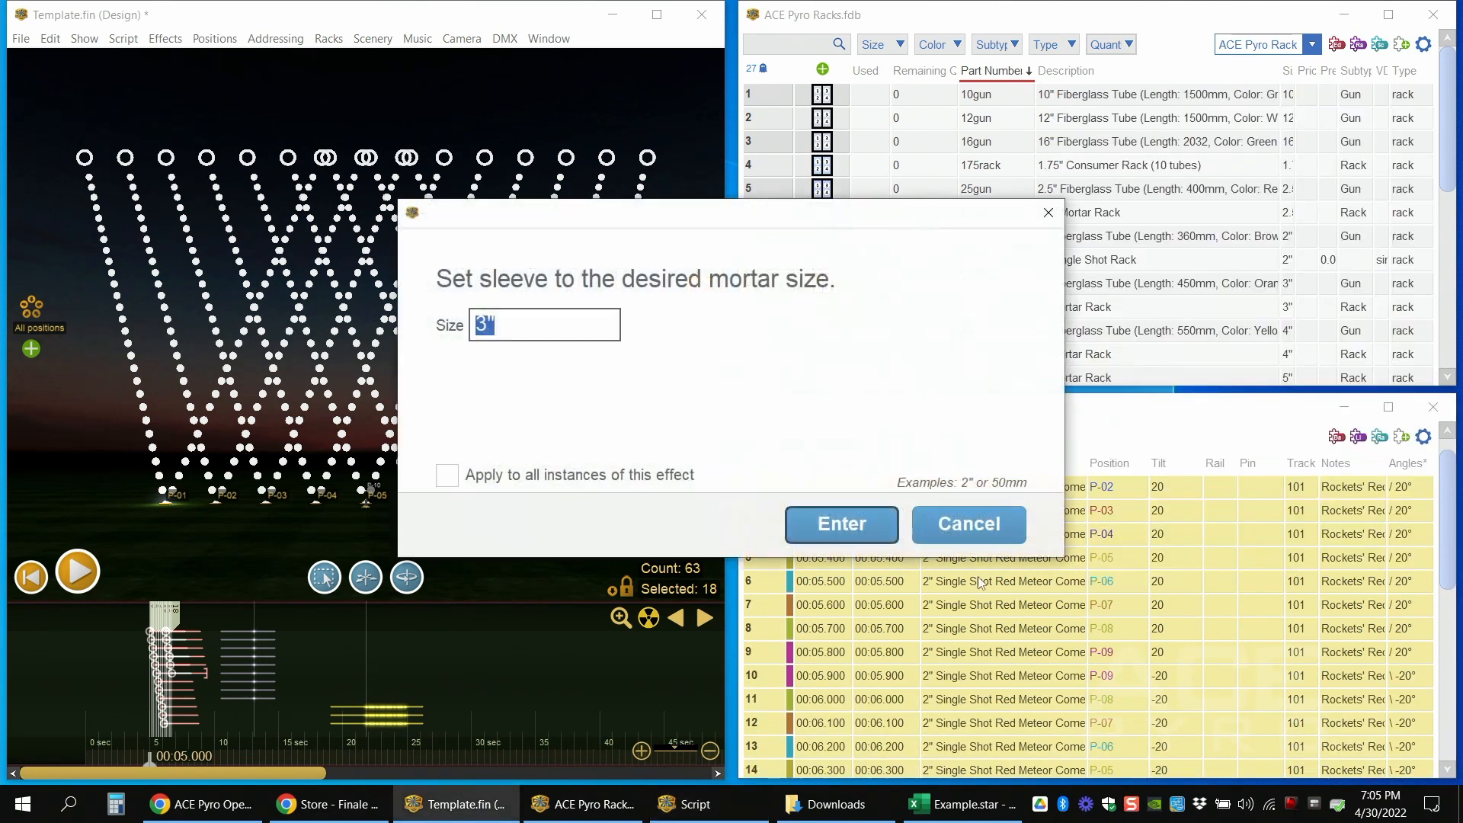
{"action": "left_click_drag", "start_coordinate": [519, 330], "coordinate": [375, 342]}
{"action": "left_click", "coordinate": [578, 330]}
{"action": "left_click", "coordinate": [843, 526]}
{"action": "left_click", "coordinate": [506, 674]}
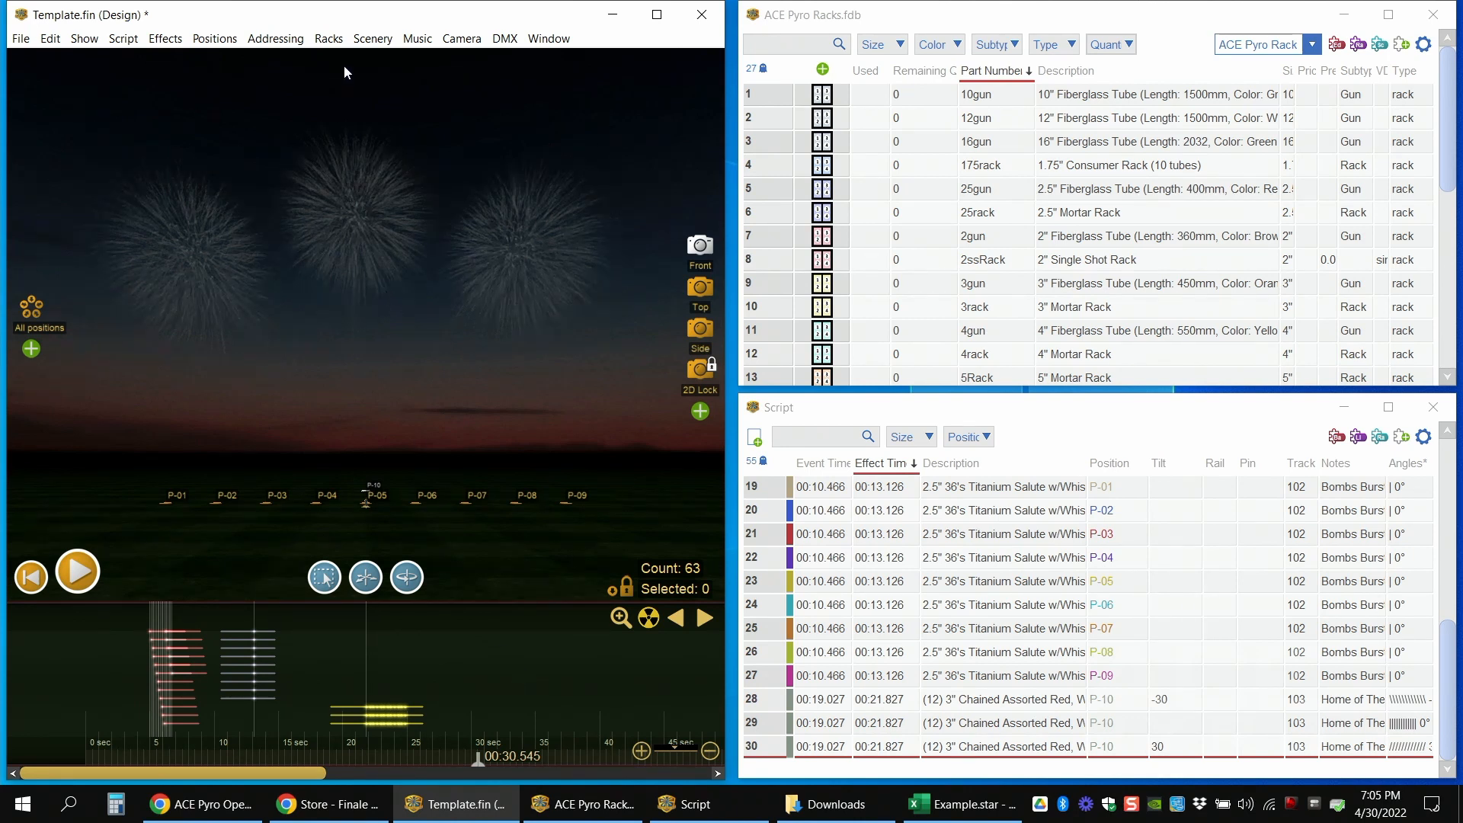
- Add racks for the whole show, using 3rack with 12 tubes for the 3" effects and CakeRack for the cakes
{"action": "left_click", "coordinate": [331, 39]}
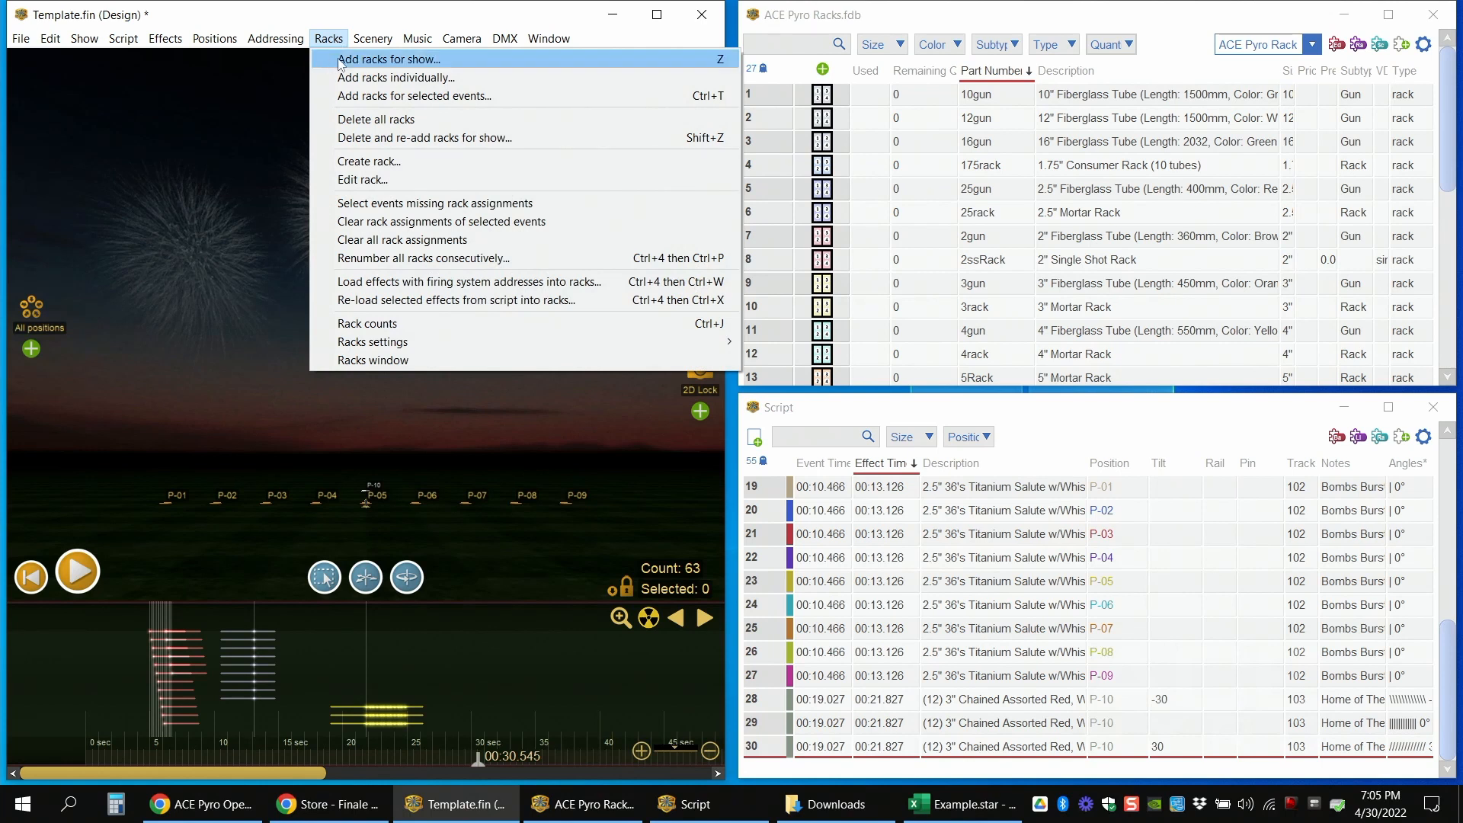
{"action": "left_click", "coordinate": [450, 60]}
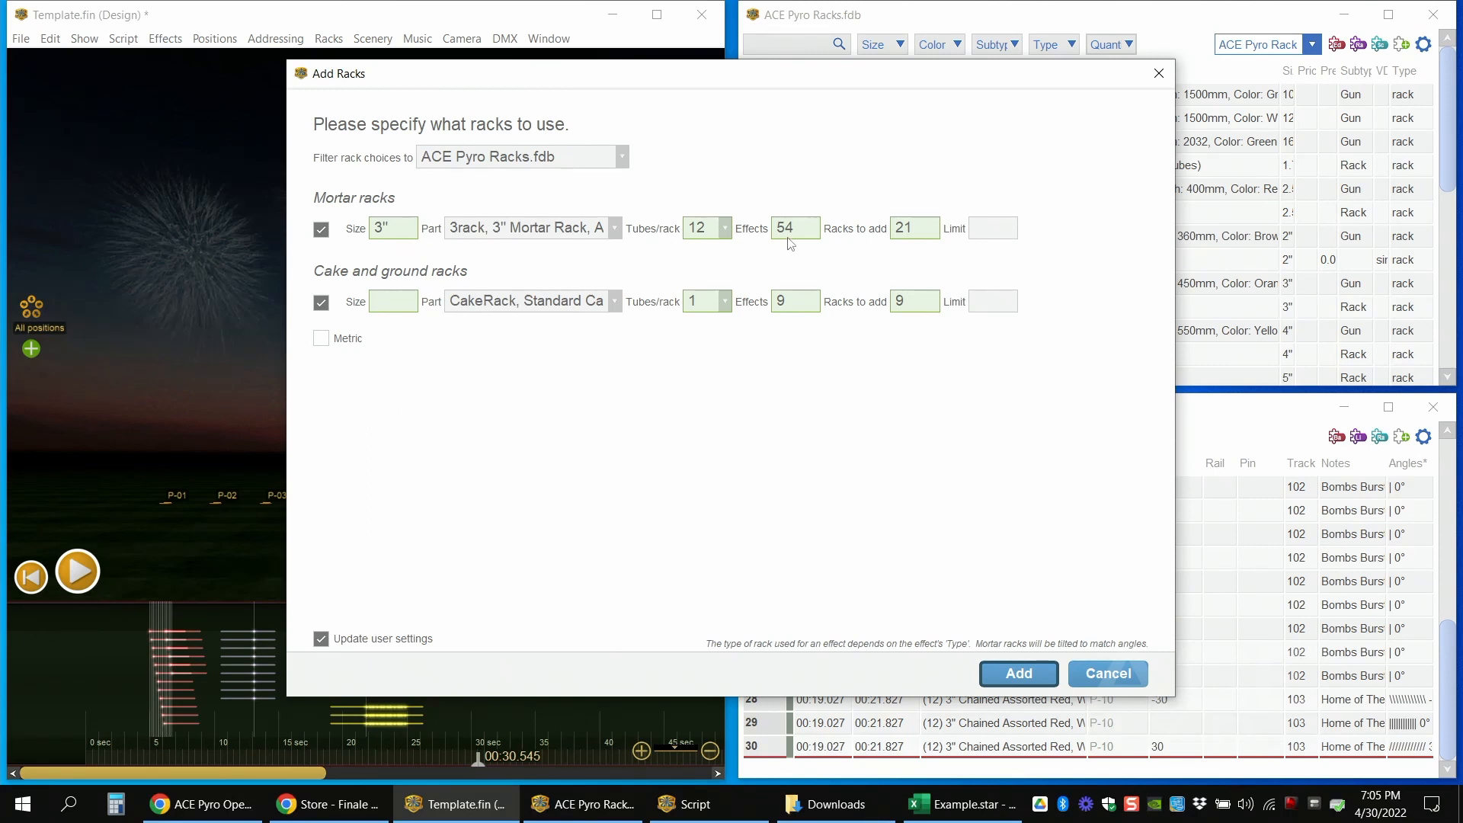
{"action": "left_click", "coordinate": [601, 231]}
{"action": "left_click", "coordinate": [601, 232]}
{"action": "left_click", "coordinate": [602, 308]}
{"action": "left_click", "coordinate": [381, 372]}
{"action": "left_click", "coordinate": [1012, 674]}
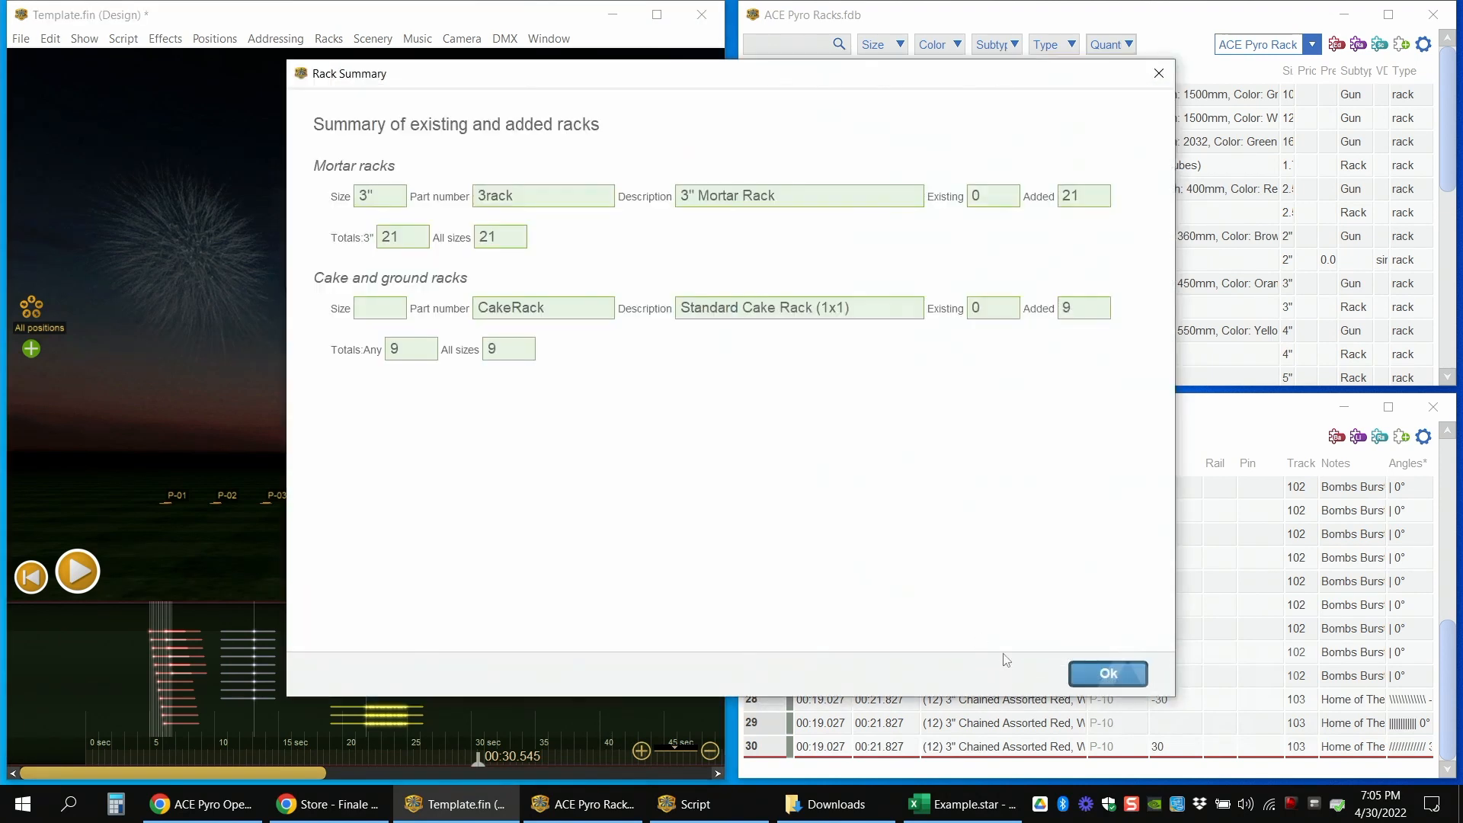
{"action": "left_click", "coordinate": [1092, 679]}
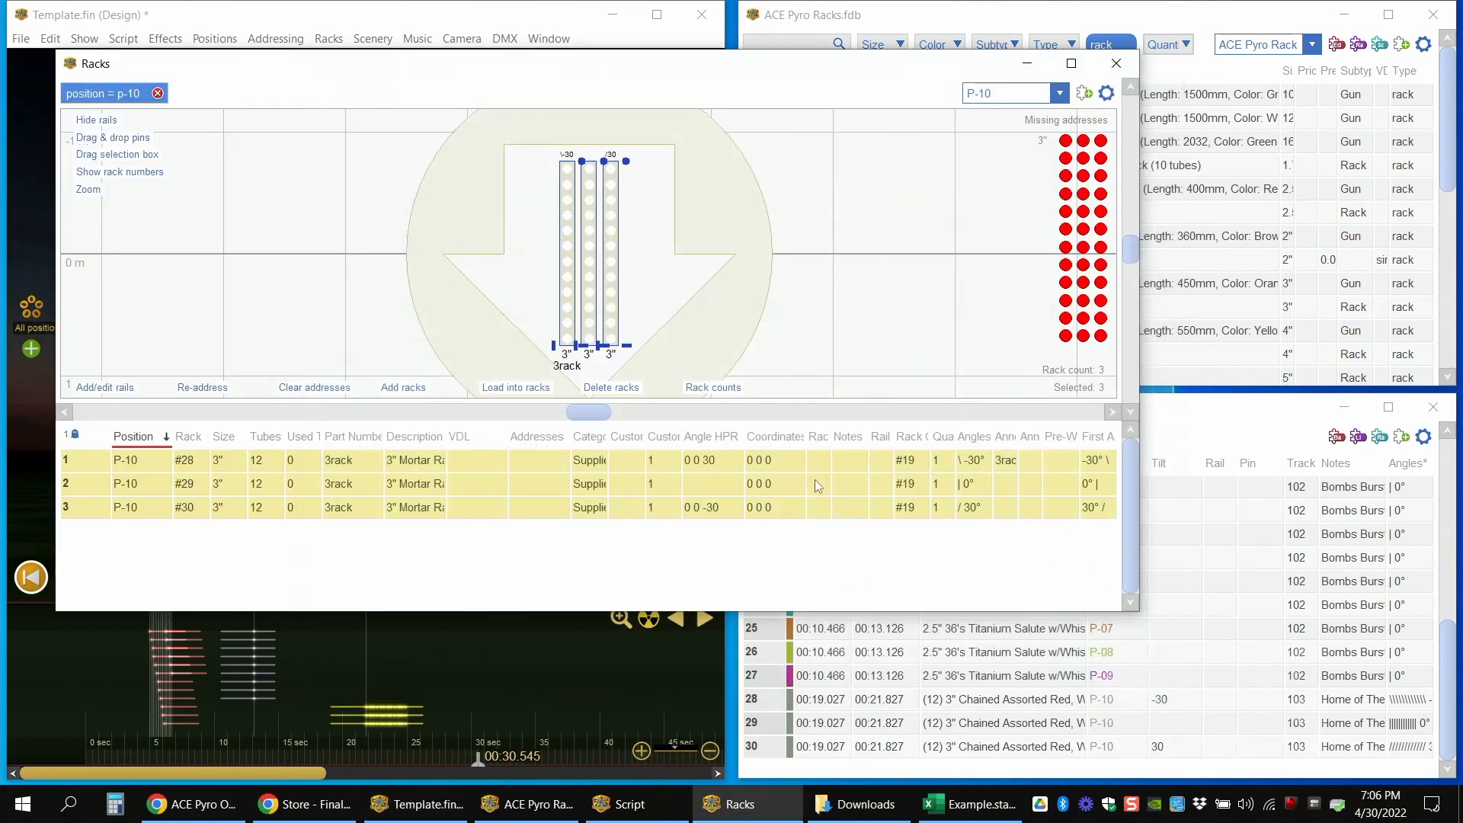
- Close the separate racks window and apply the preset window arrangement with racks, effects and script
{"action": "left_click", "coordinate": [776, 113]}
{"action": "left_click_drag", "start_coordinate": [762, 73], "coordinate": [831, 115]}
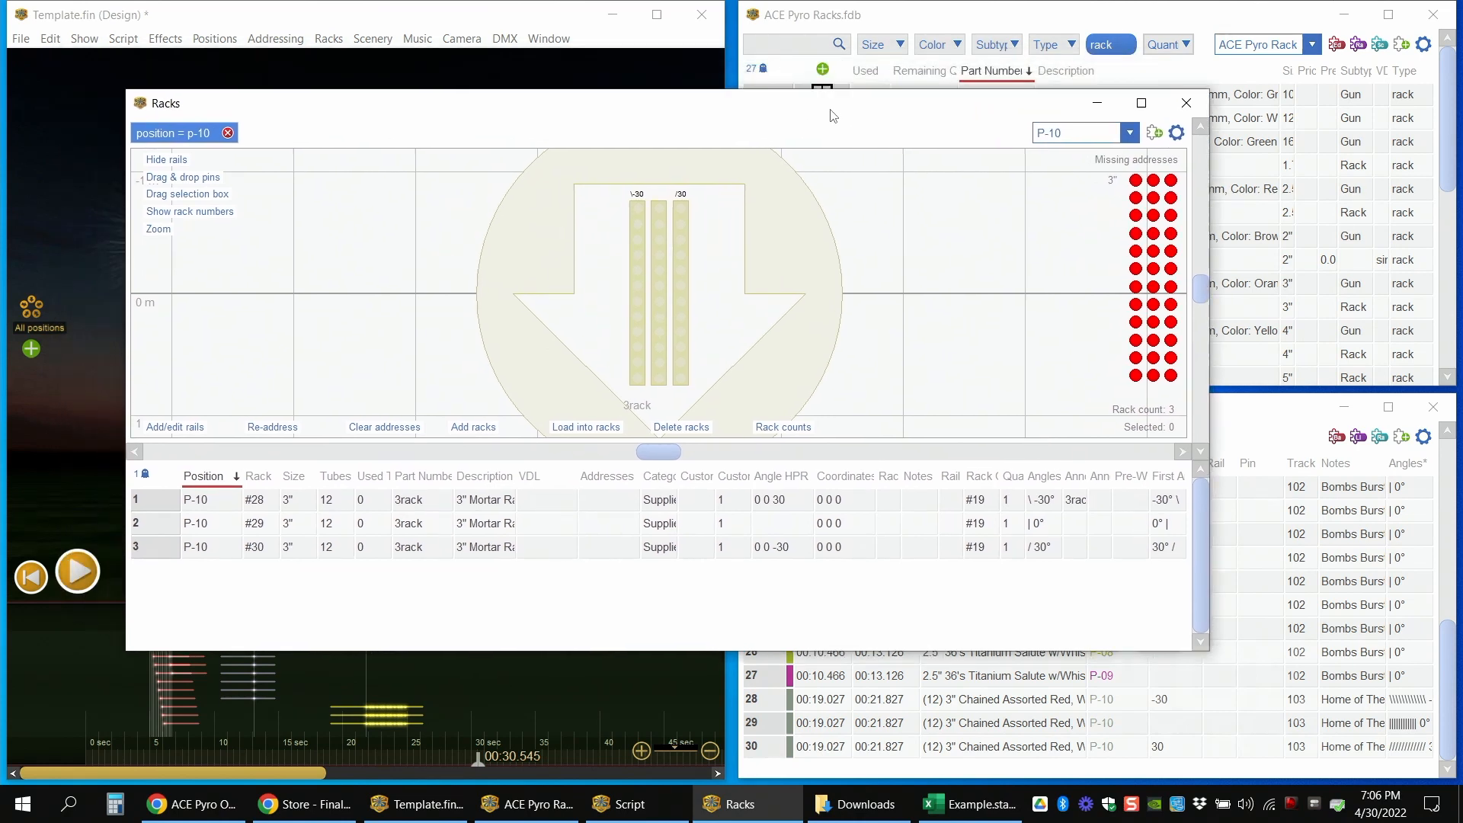
{"action": "left_click", "coordinate": [1186, 103]}
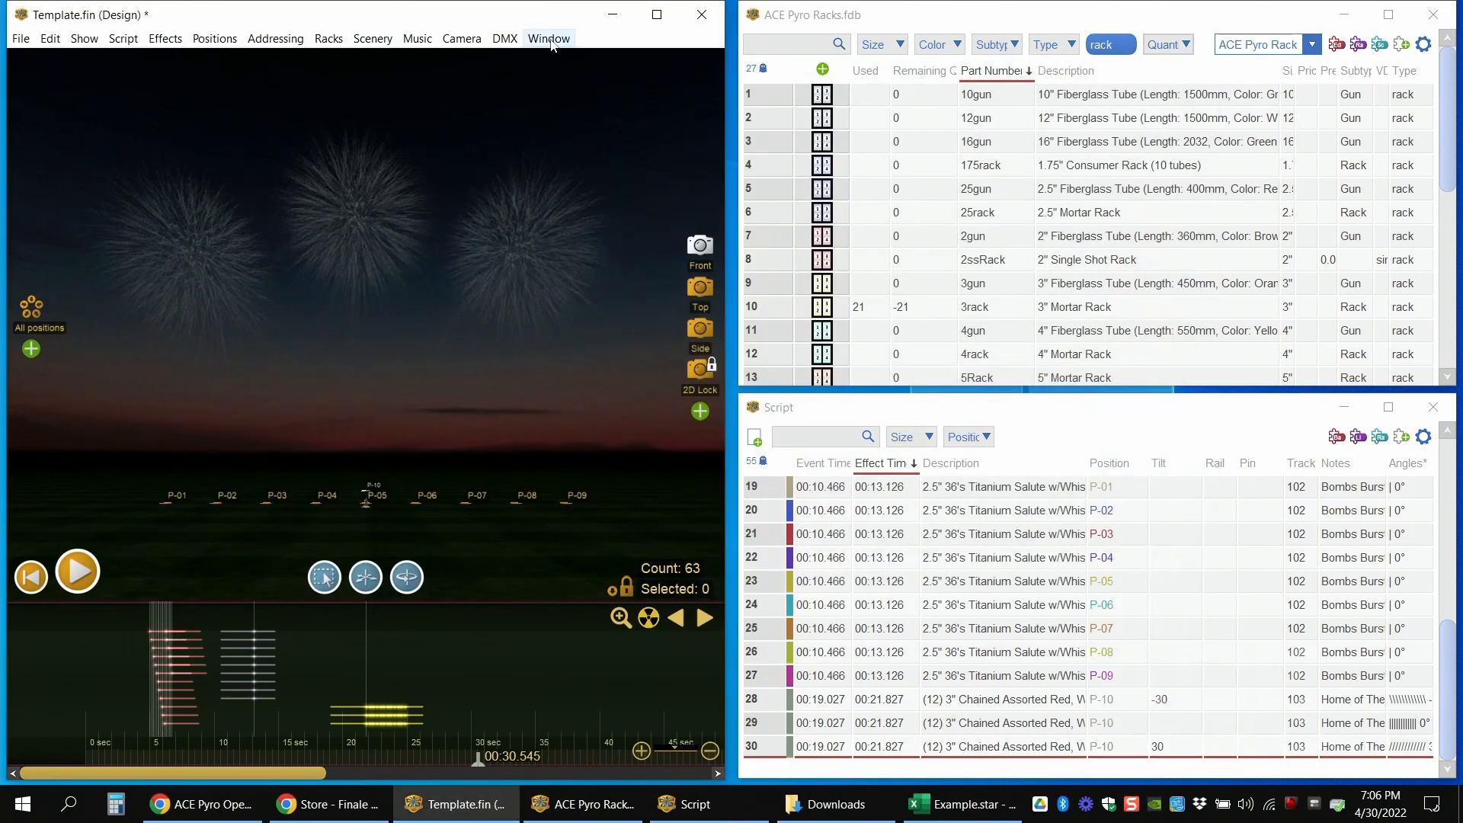
{"action": "left_click", "coordinate": [549, 38]}
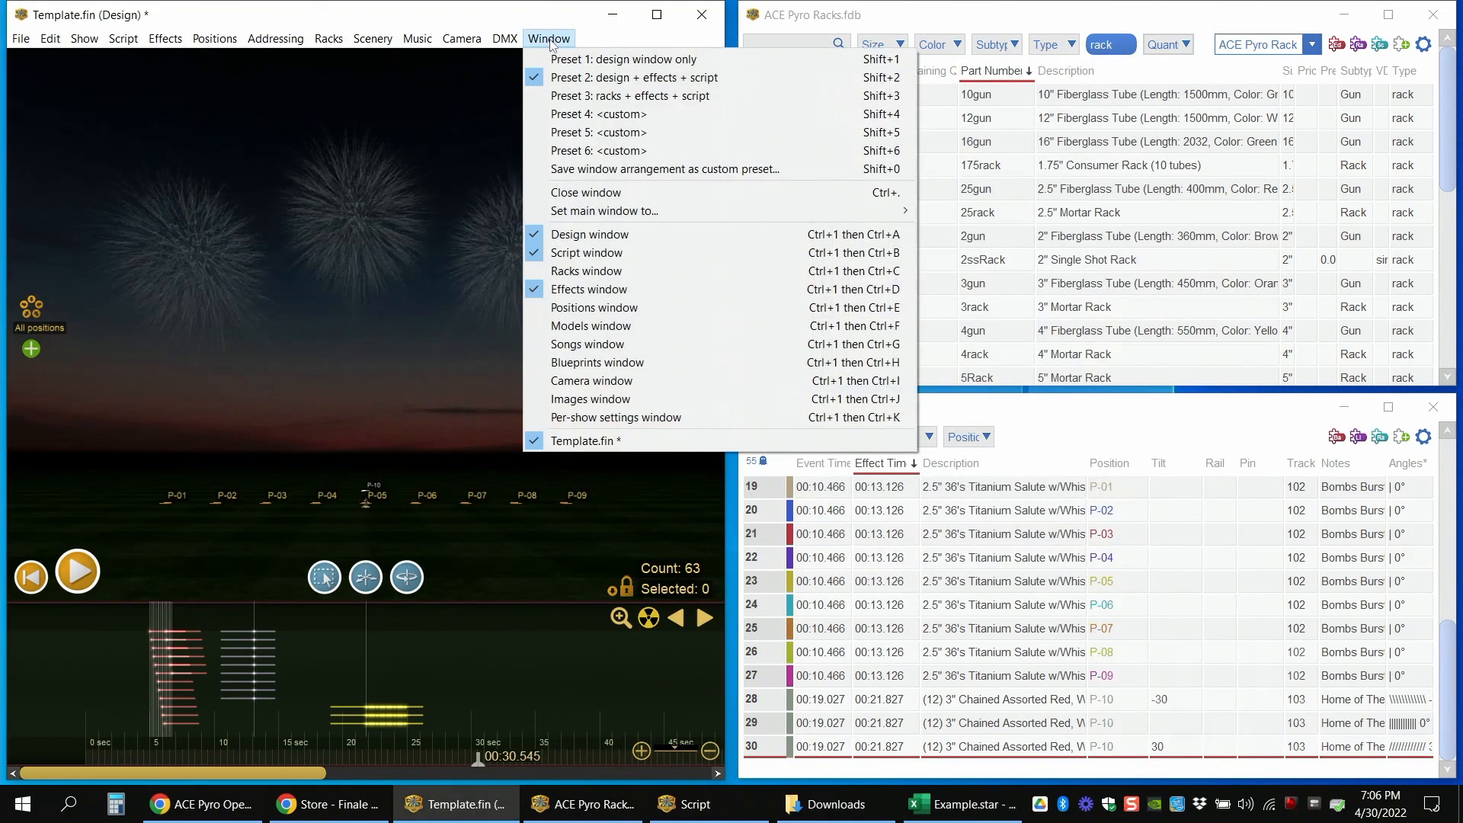
{"action": "left_click", "coordinate": [606, 99]}
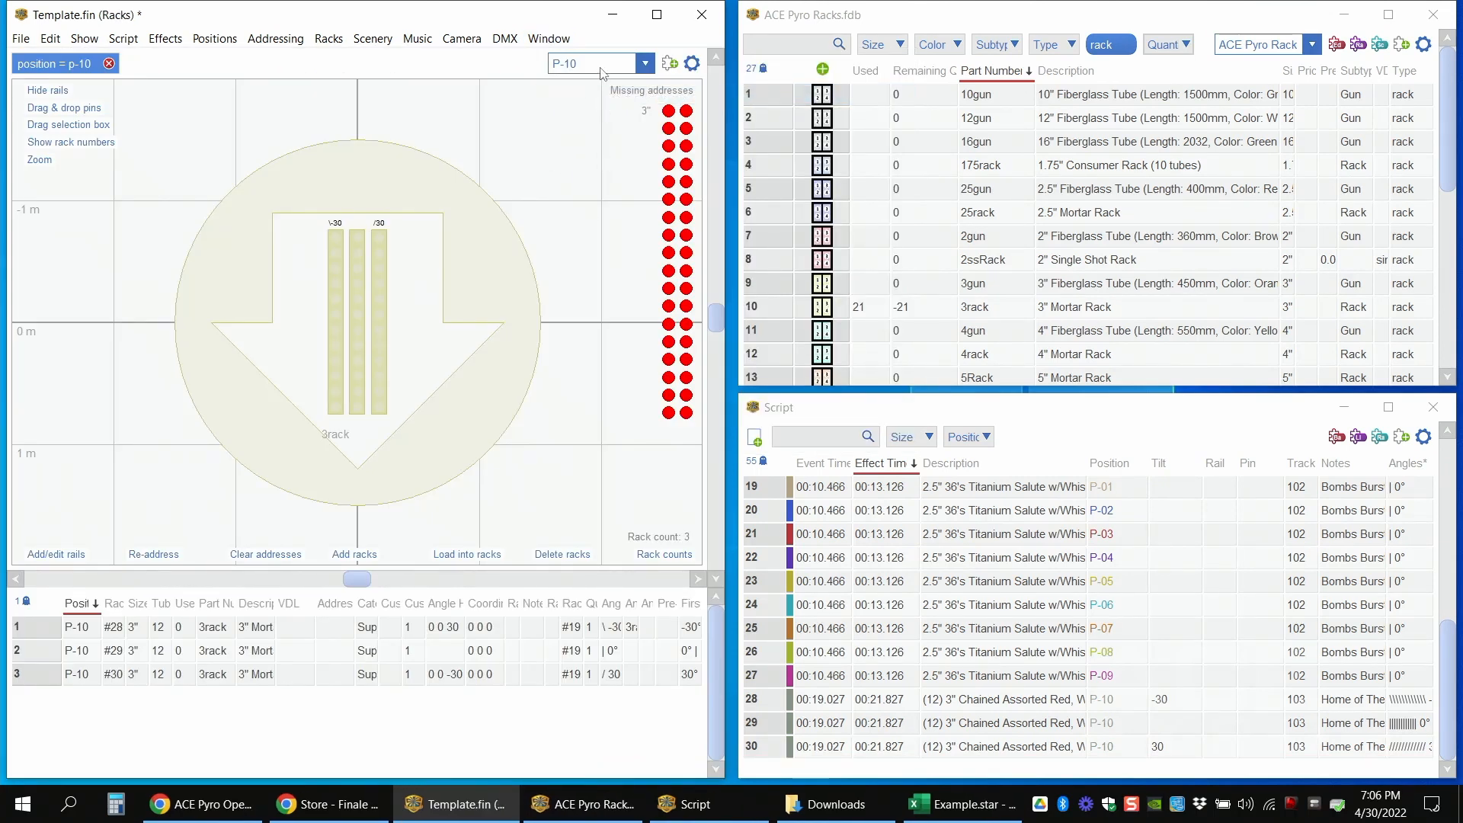
- Display the racks of all positions, narrow the display to P-01 and examine its cake rack
{"action": "left_click", "coordinate": [637, 64]}
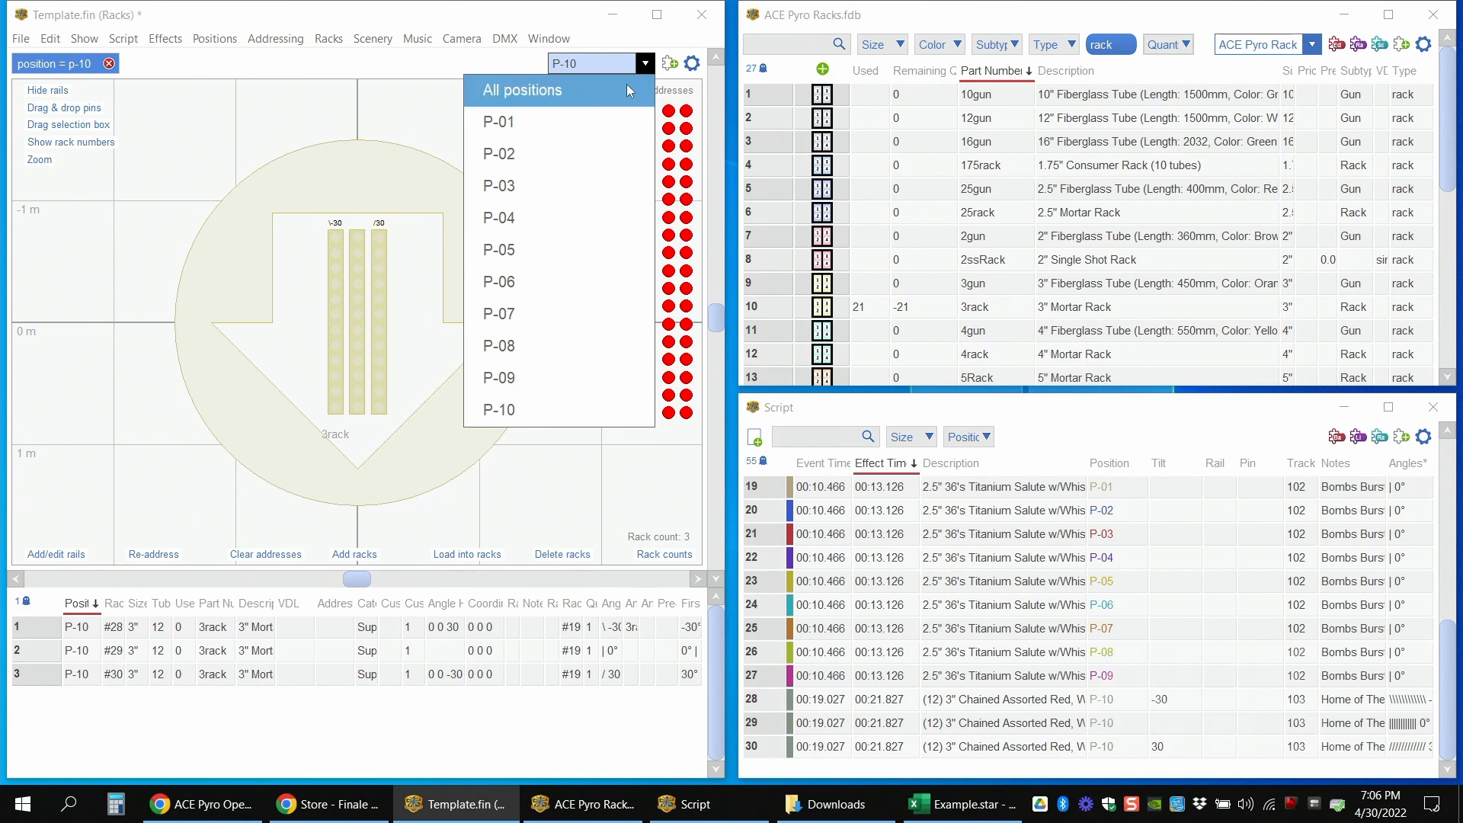
{"action": "left_click", "coordinate": [611, 89]}
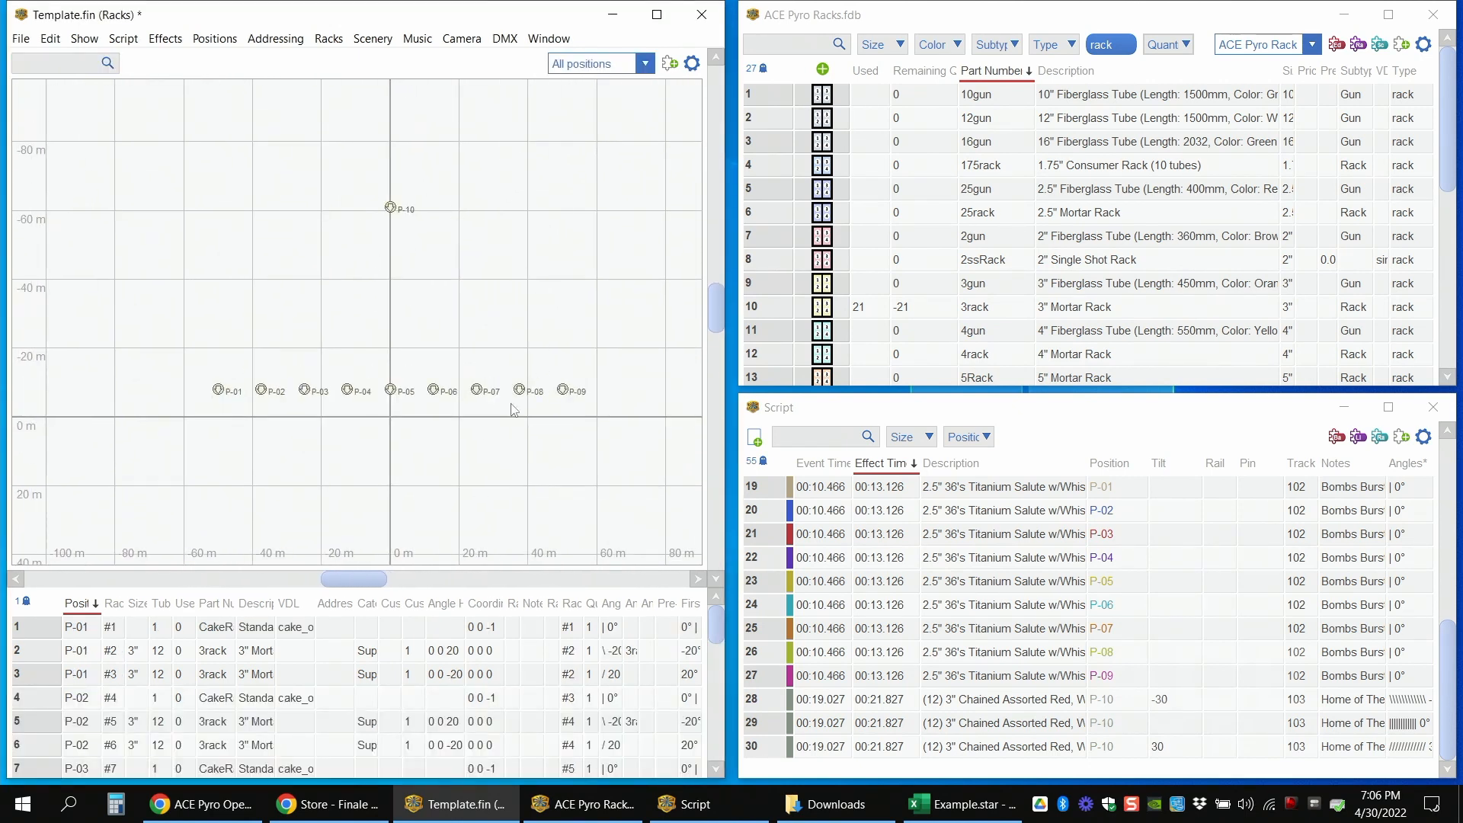
{"action": "left_click", "coordinate": [602, 65]}
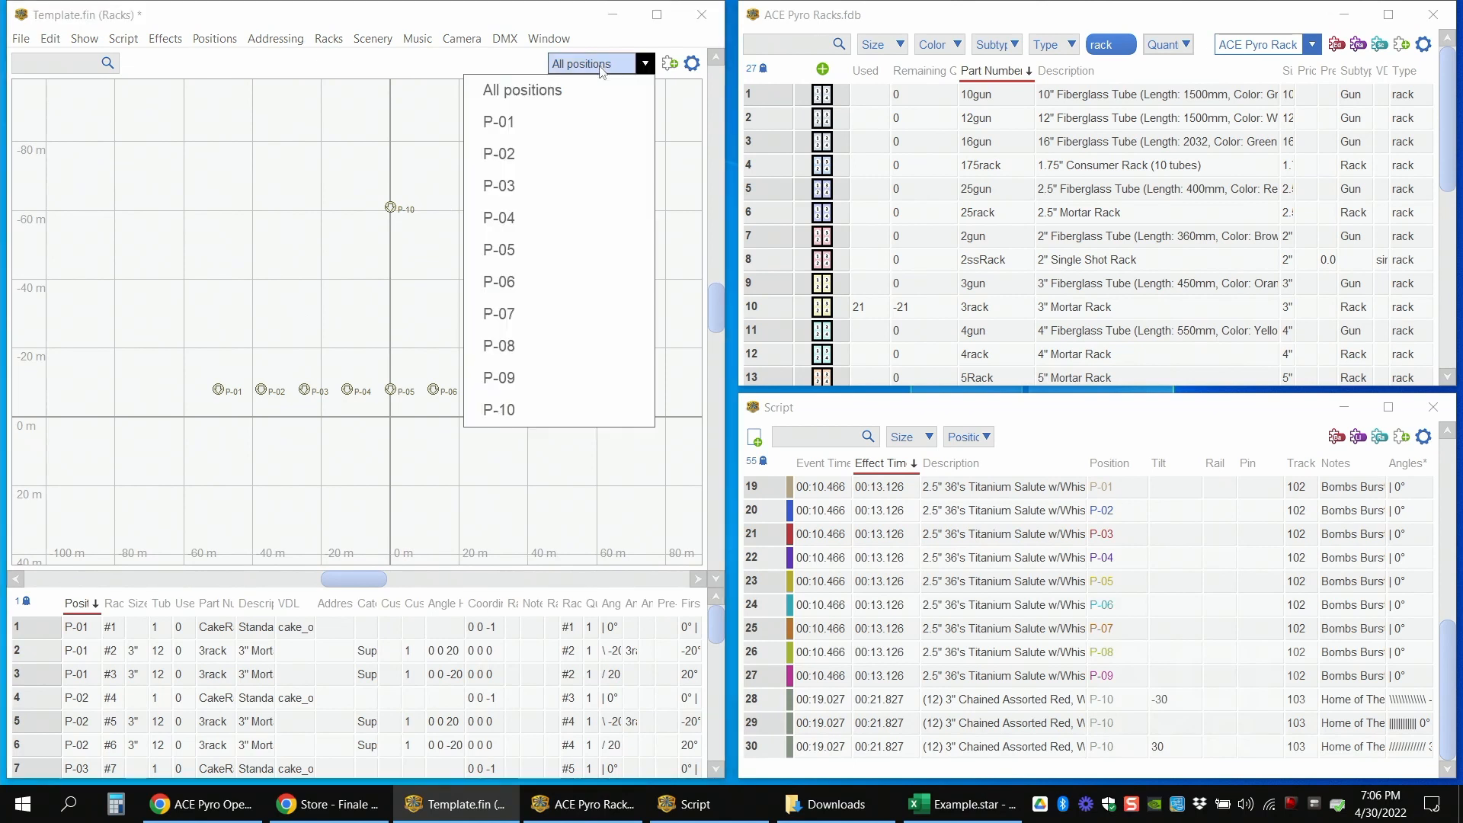
{"action": "left_click", "coordinate": [573, 122]}
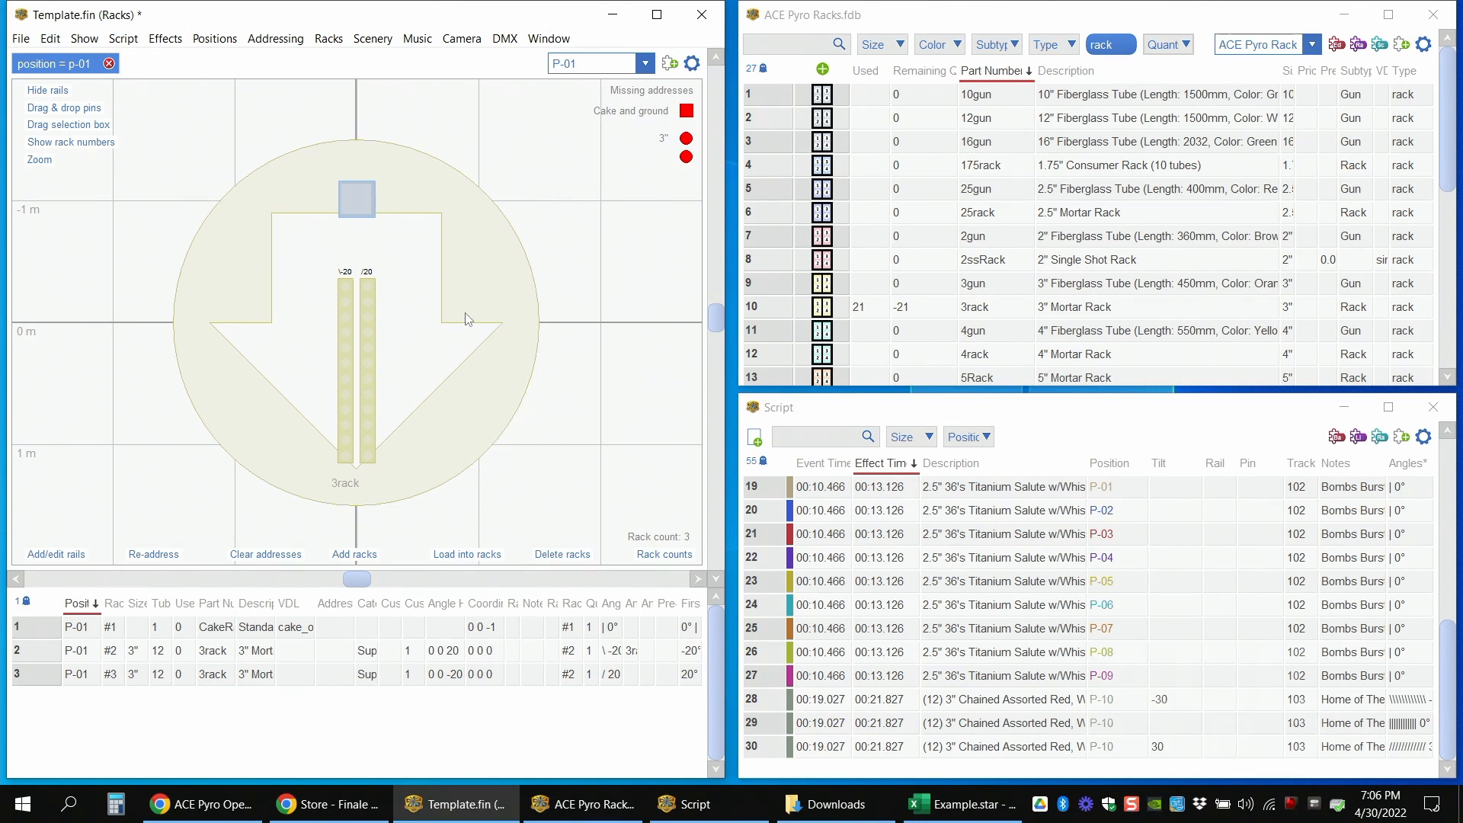
{"action": "left_click_drag", "start_coordinate": [467, 317], "coordinate": [463, 304]}
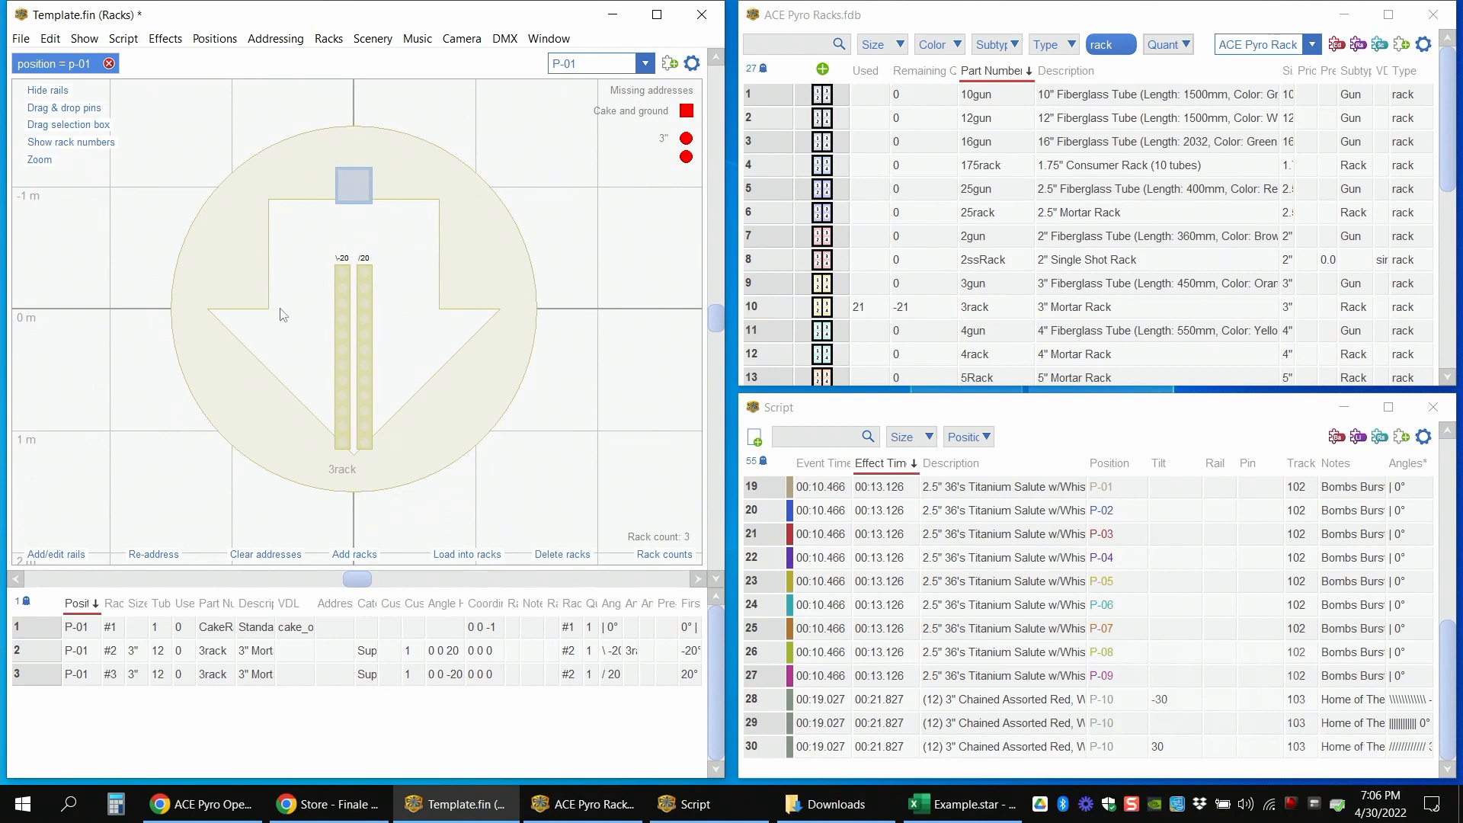
{"action": "mouse_move", "coordinate": [365, 183]}
{"action": "left_mouse_down"}
{"action": "mouse_move", "coordinate": [390, 192]}
{"action": "mouse_move", "coordinate": [365, 186]}
{"action": "left_mouse_up"}
{"action": "left_click", "coordinate": [347, 192]}
{"action": "scroll", "coordinate": [355, 213], "scroll_direction": "up", "scroll_amount": 3}
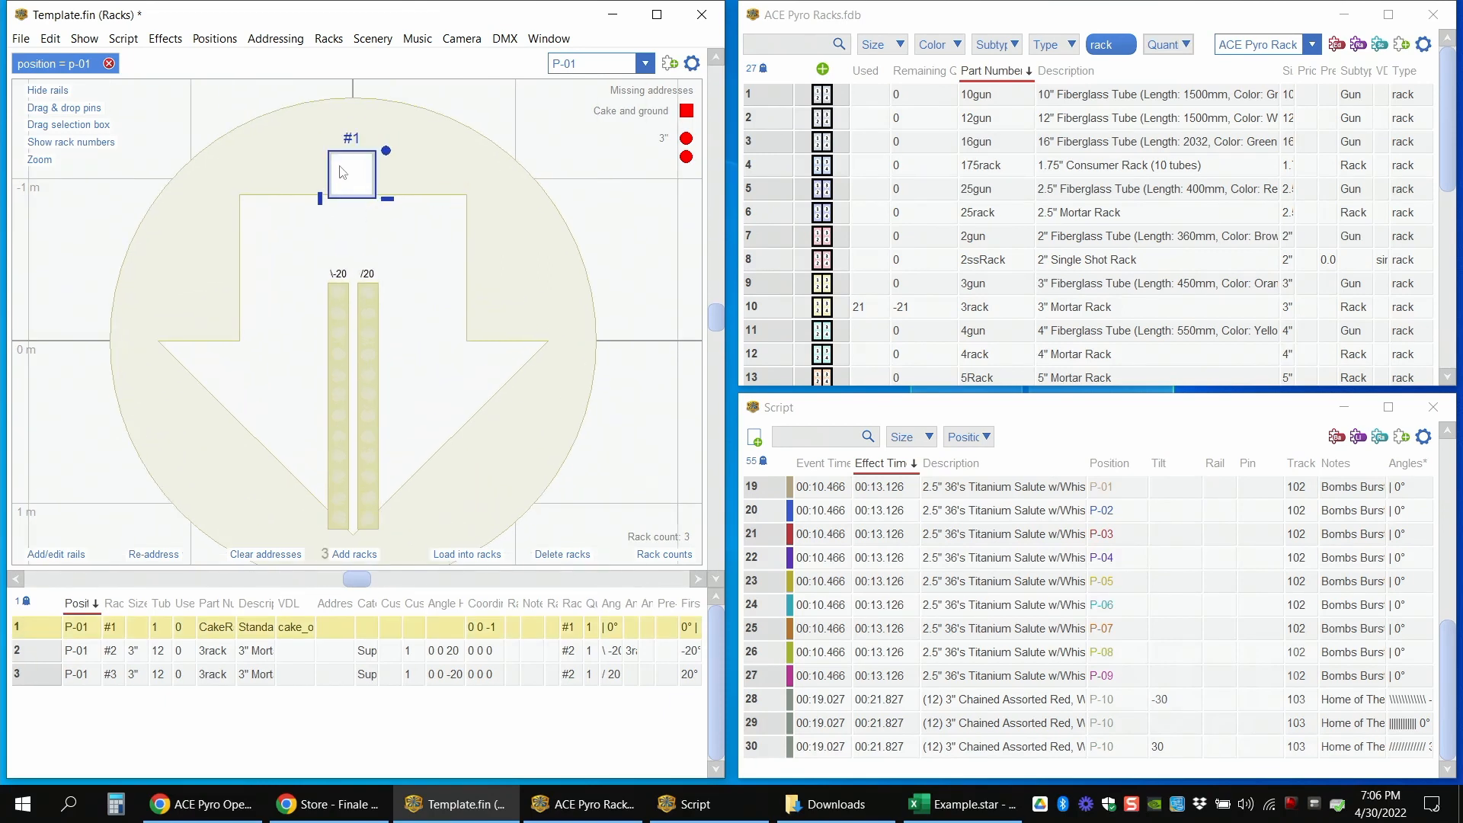
{"action": "scroll", "coordinate": [354, 206], "scroll_direction": "down", "scroll_amount": 2}
- Switch to the design, effects and script arrangement to view position P-01 in the scene, and return to the racks arrangement
{"action": "left_click", "coordinate": [610, 66]}
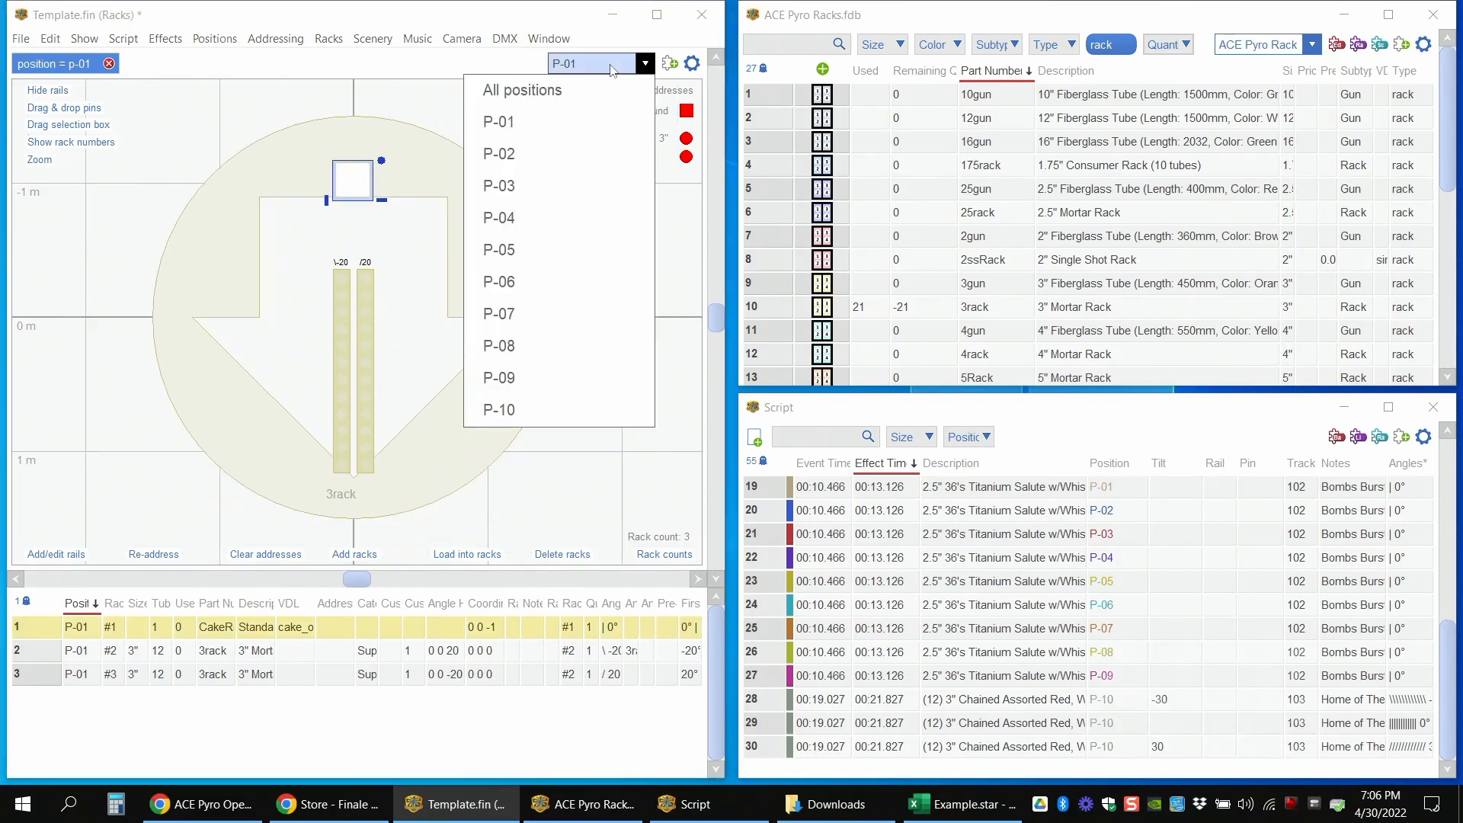
{"action": "left_click", "coordinate": [609, 64]}
{"action": "left_click", "coordinate": [554, 42]}
{"action": "left_click", "coordinate": [556, 79]}
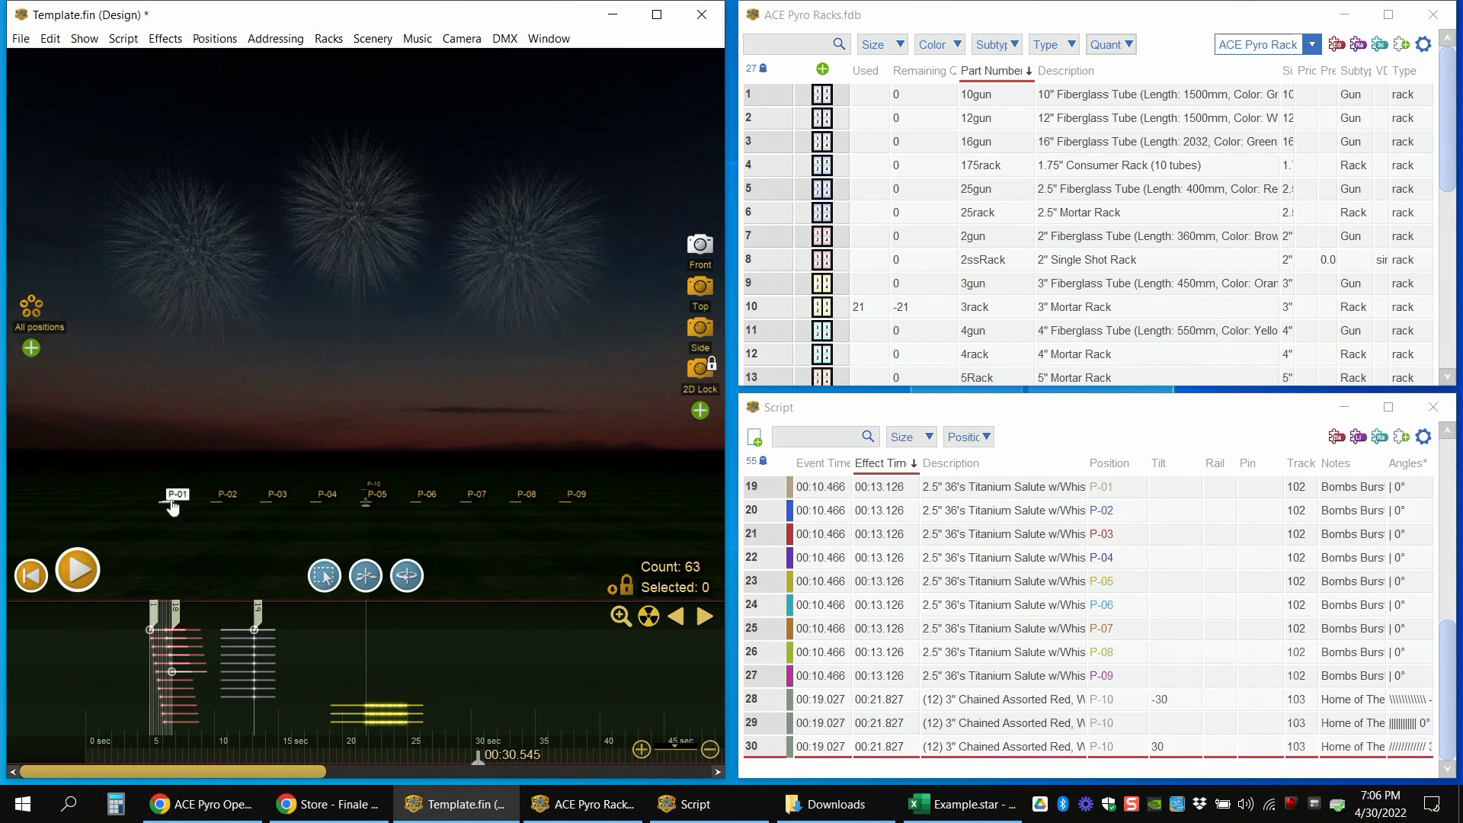
{"action": "left_click", "coordinate": [552, 41]}
{"action": "left_click", "coordinate": [610, 95]}
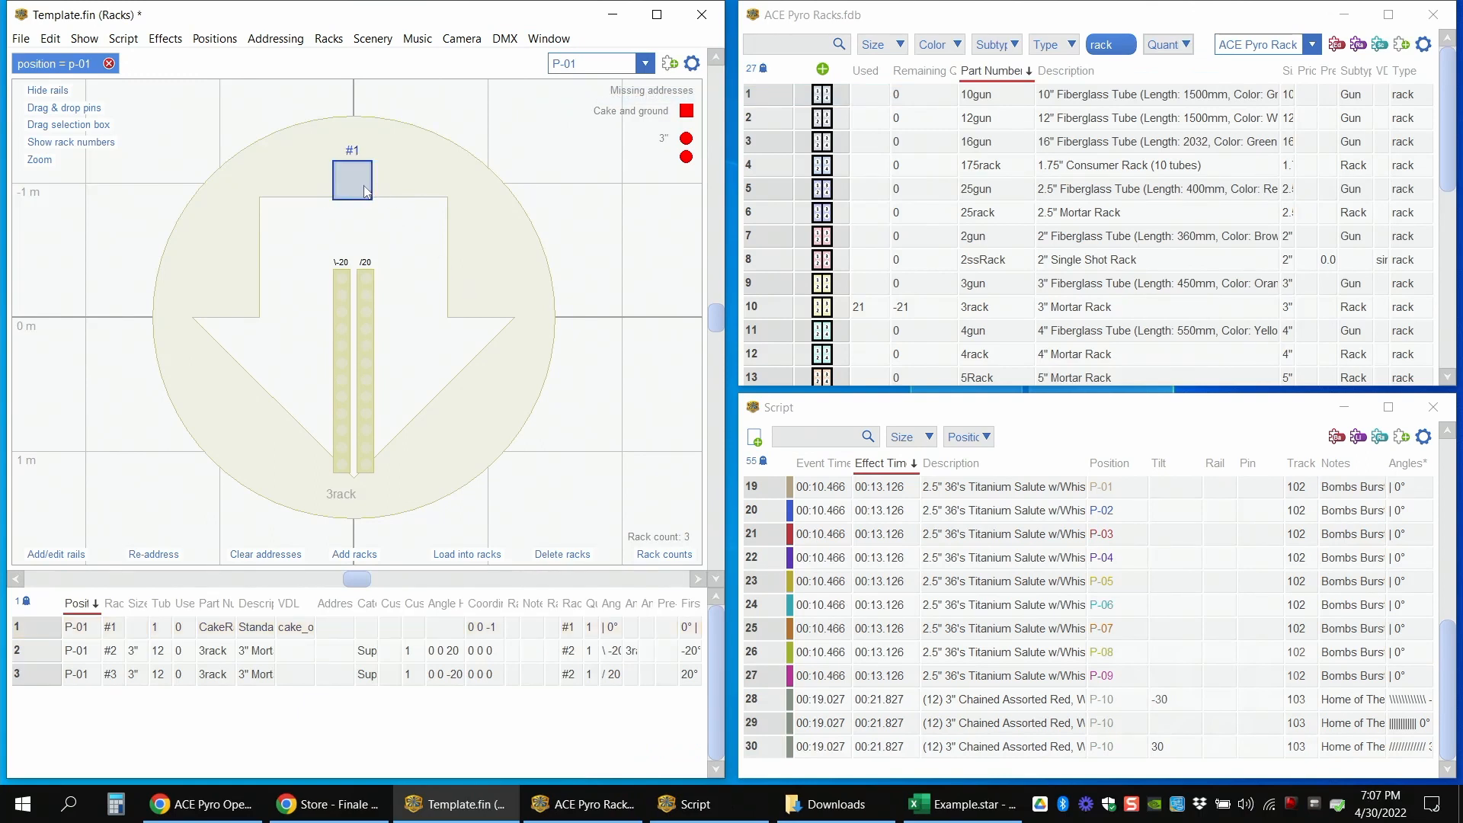
- Examine the cake rack, the two angled 3" mortar racks and the missing addresses at P-01
{"action": "left_click", "coordinate": [364, 185]}
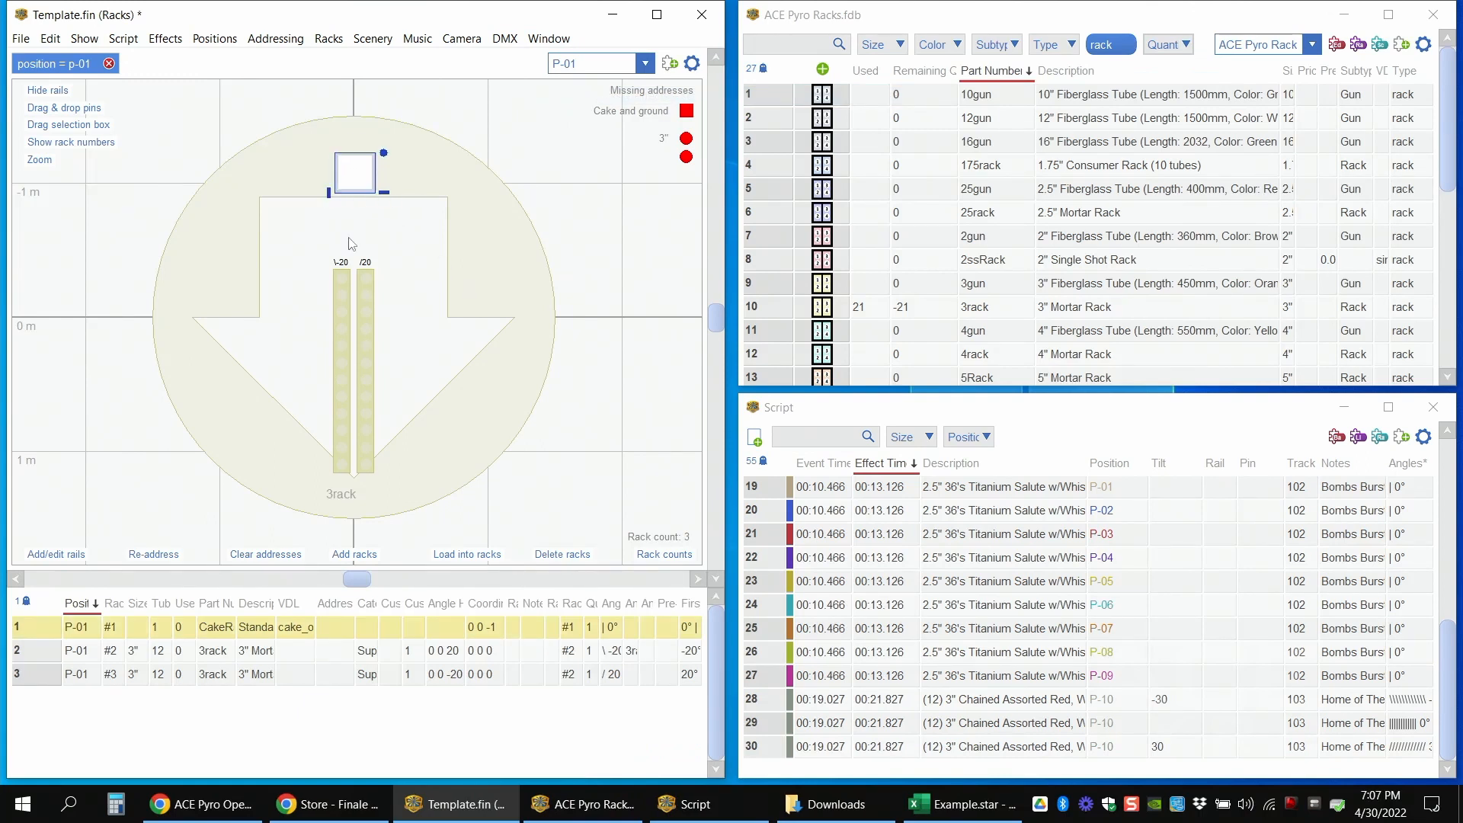
{"action": "left_click", "coordinate": [343, 294]}
{"action": "left_click", "coordinate": [363, 300]}
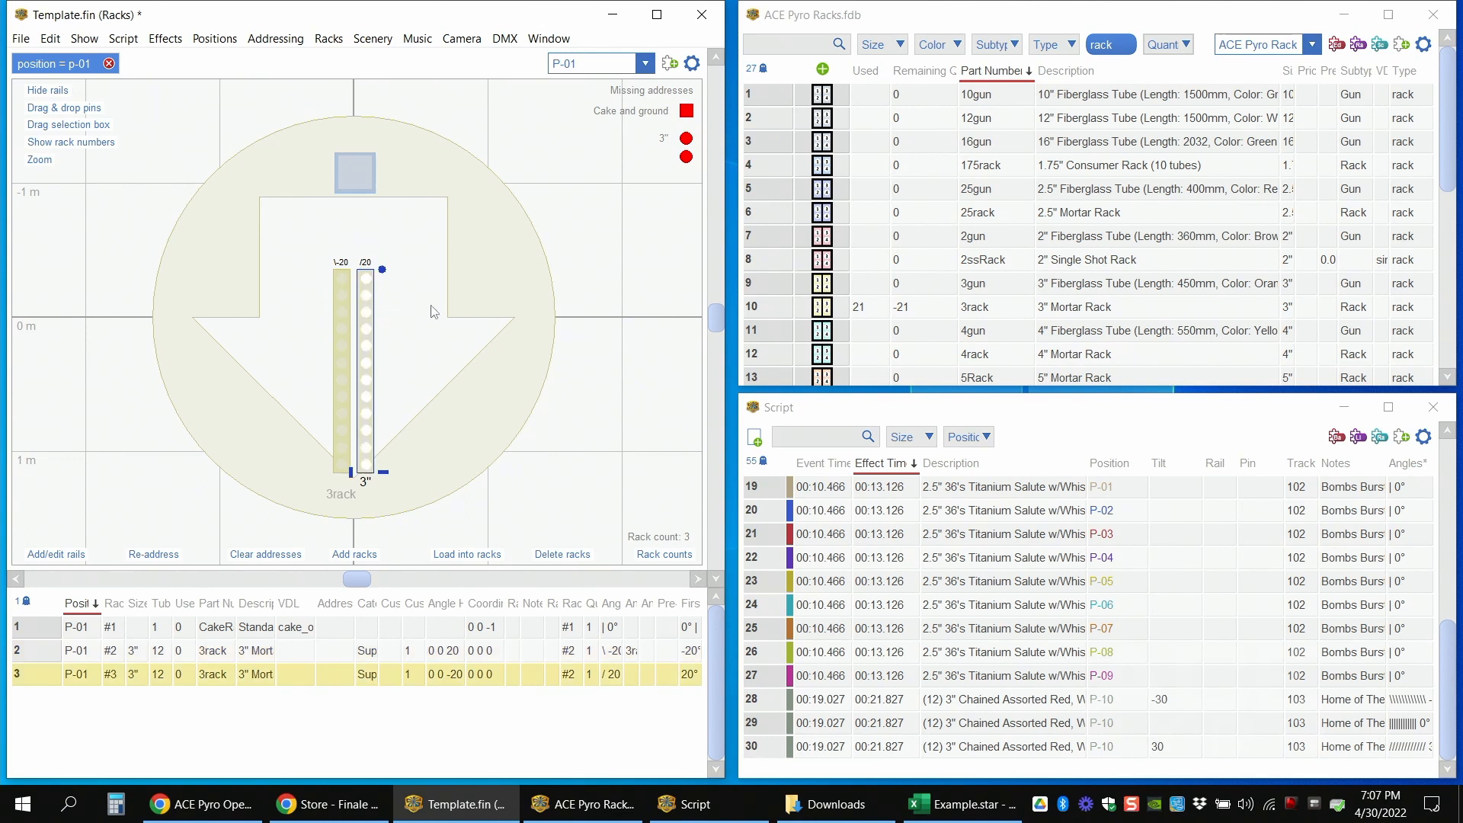
{"action": "left_click", "coordinate": [431, 305]}
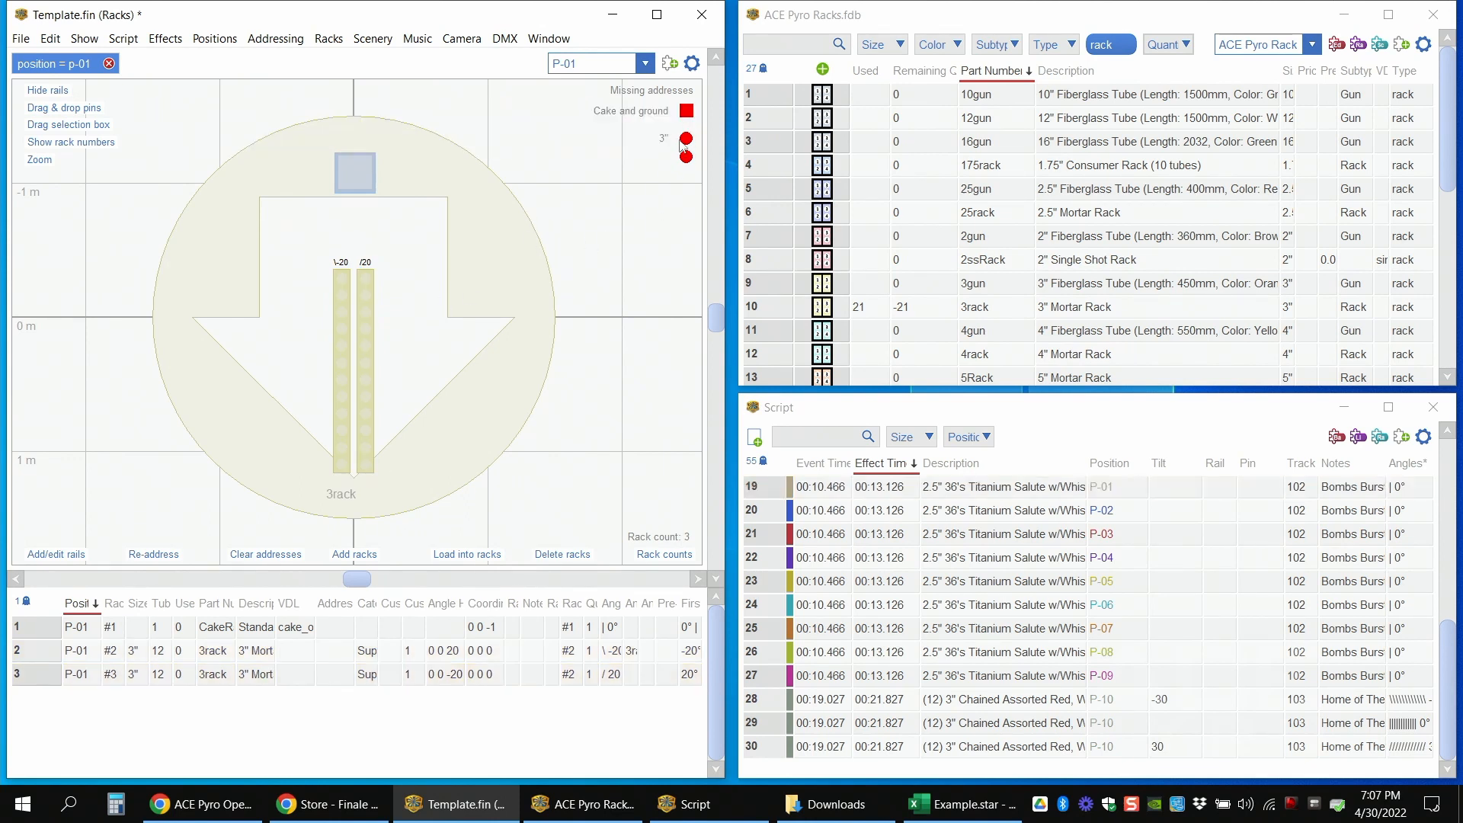
{"action": "mouse_move", "coordinate": [687, 159]}
{"action": "left_click_drag", "start_coordinate": [641, 203], "coordinate": [638, 210]}
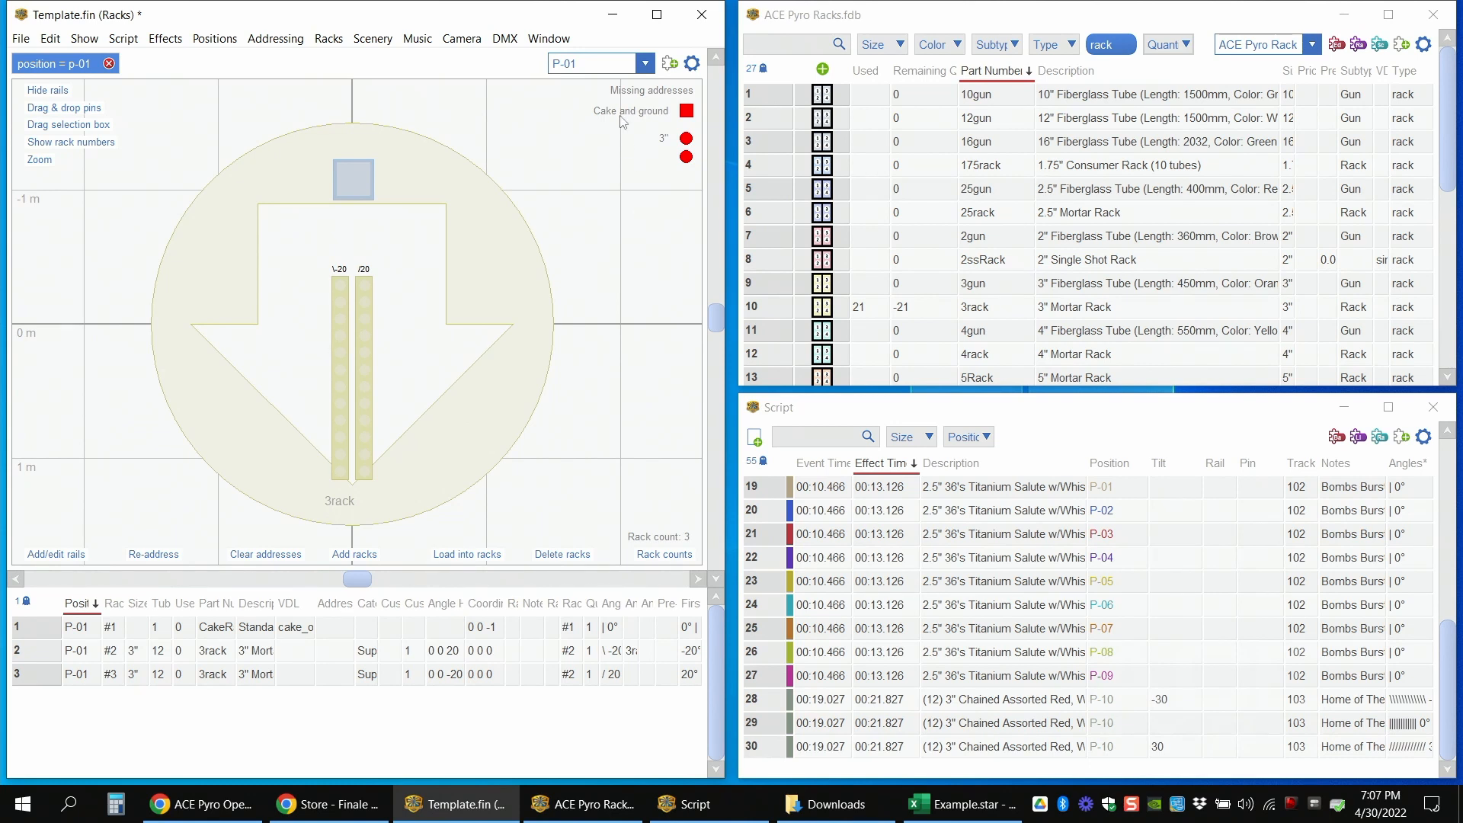
- Display the racks of positions P-02, P-03 and P-10 one after another
{"action": "left_click", "coordinate": [614, 64]}
{"action": "left_click", "coordinate": [589, 148]}
{"action": "left_click", "coordinate": [610, 65]}
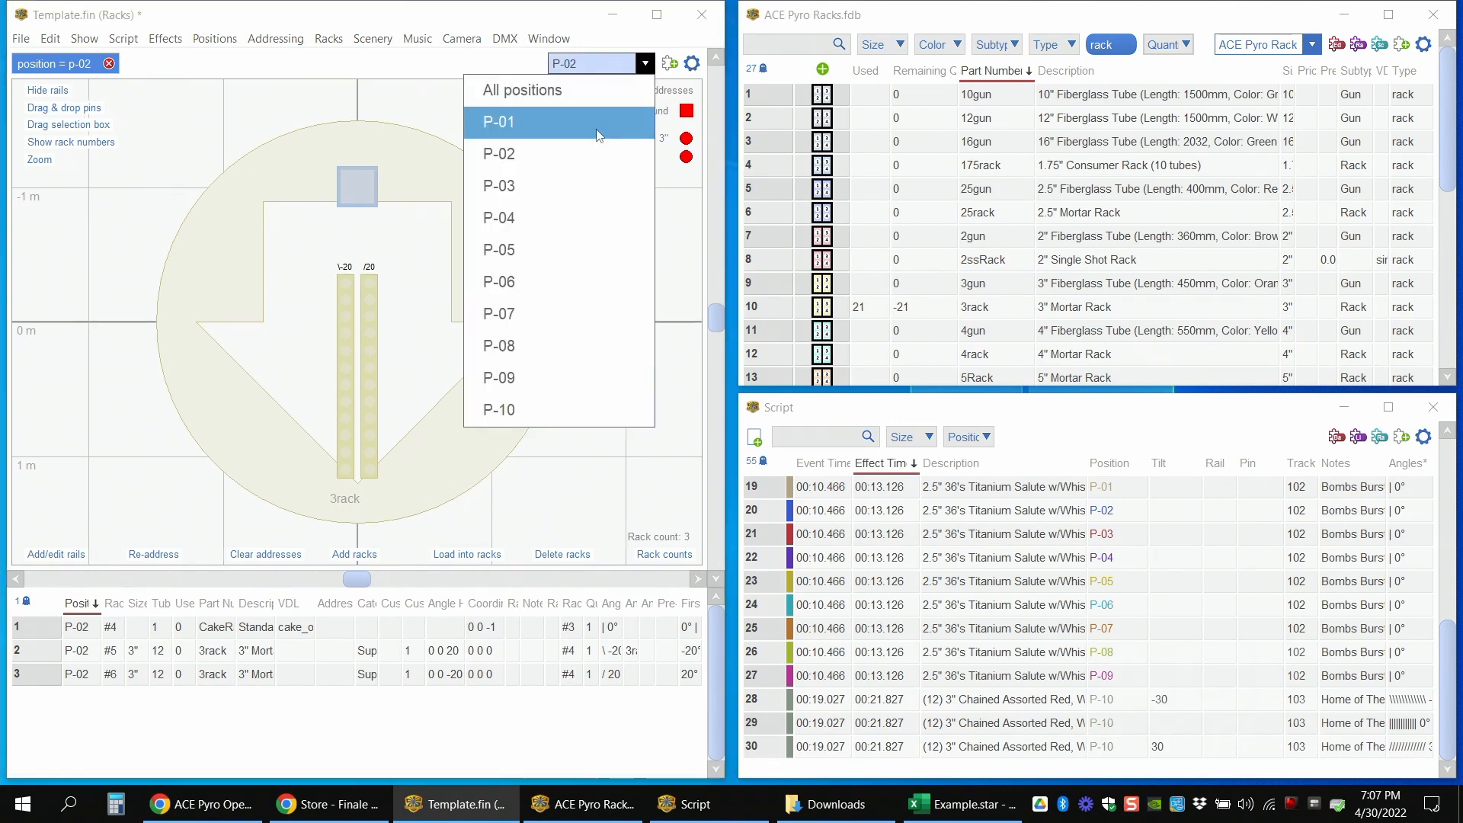
{"action": "left_click", "coordinate": [582, 186]}
{"action": "left_click", "coordinate": [613, 63]}
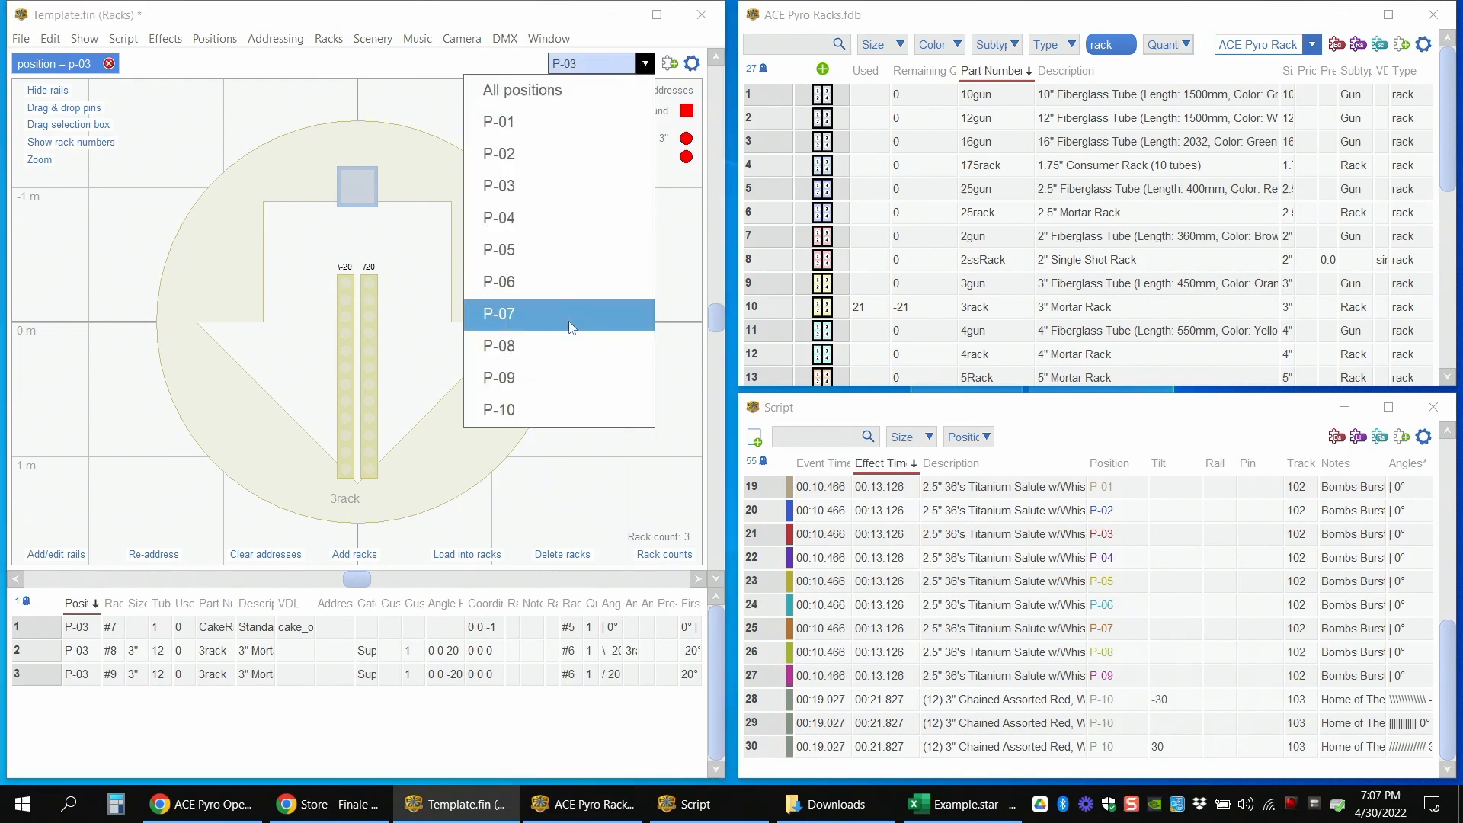
{"action": "left_click", "coordinate": [542, 408]}
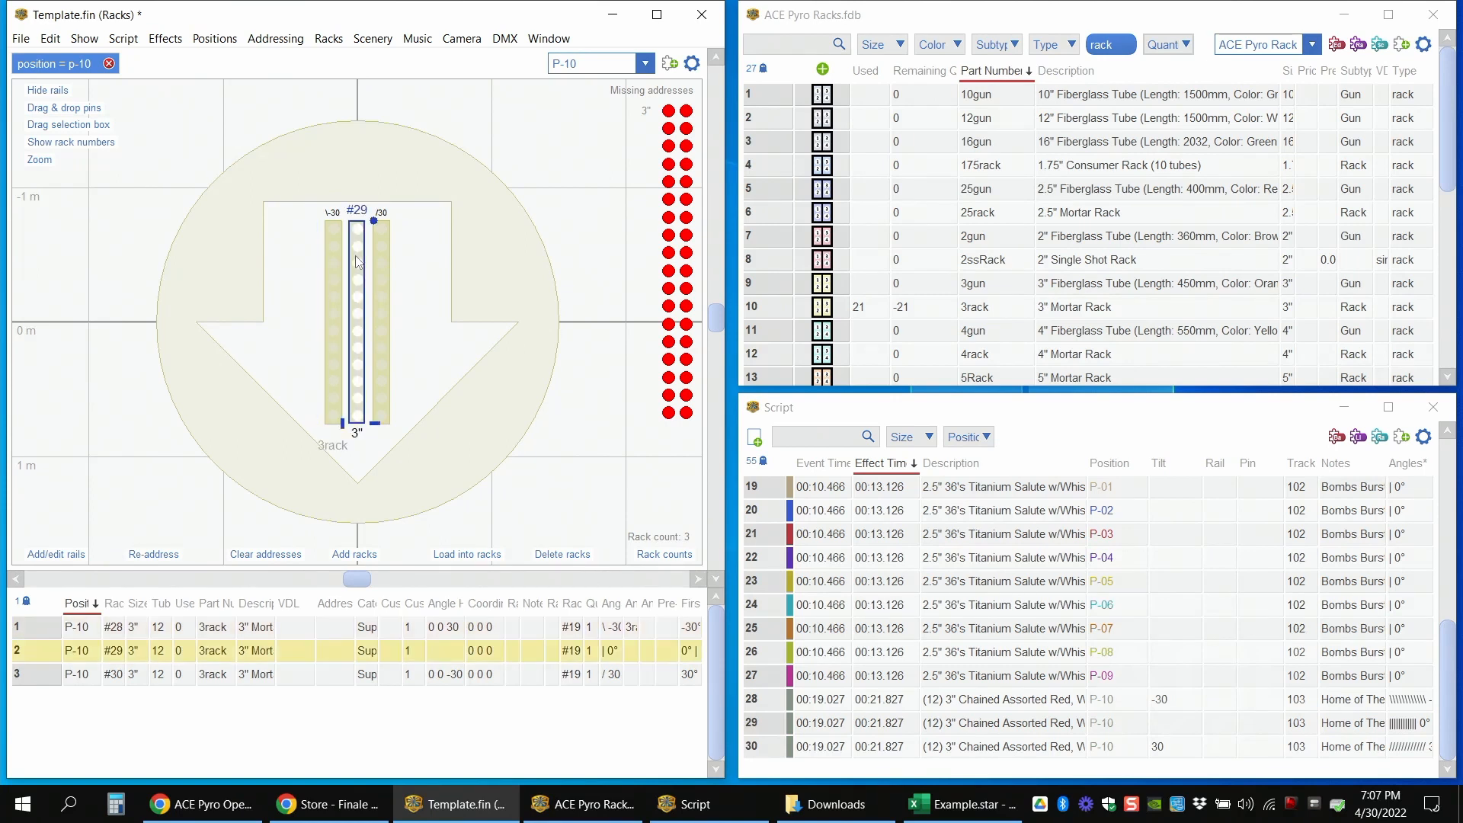
- Examine the tubes and tilt angles of the three 3" mortar racks at P-10 up close
{"action": "scroll", "coordinate": [343, 171], "scroll_direction": "up", "scroll_amount": 2}
{"action": "scroll", "coordinate": [343, 171], "scroll_direction": "up", "scroll_amount": 2}
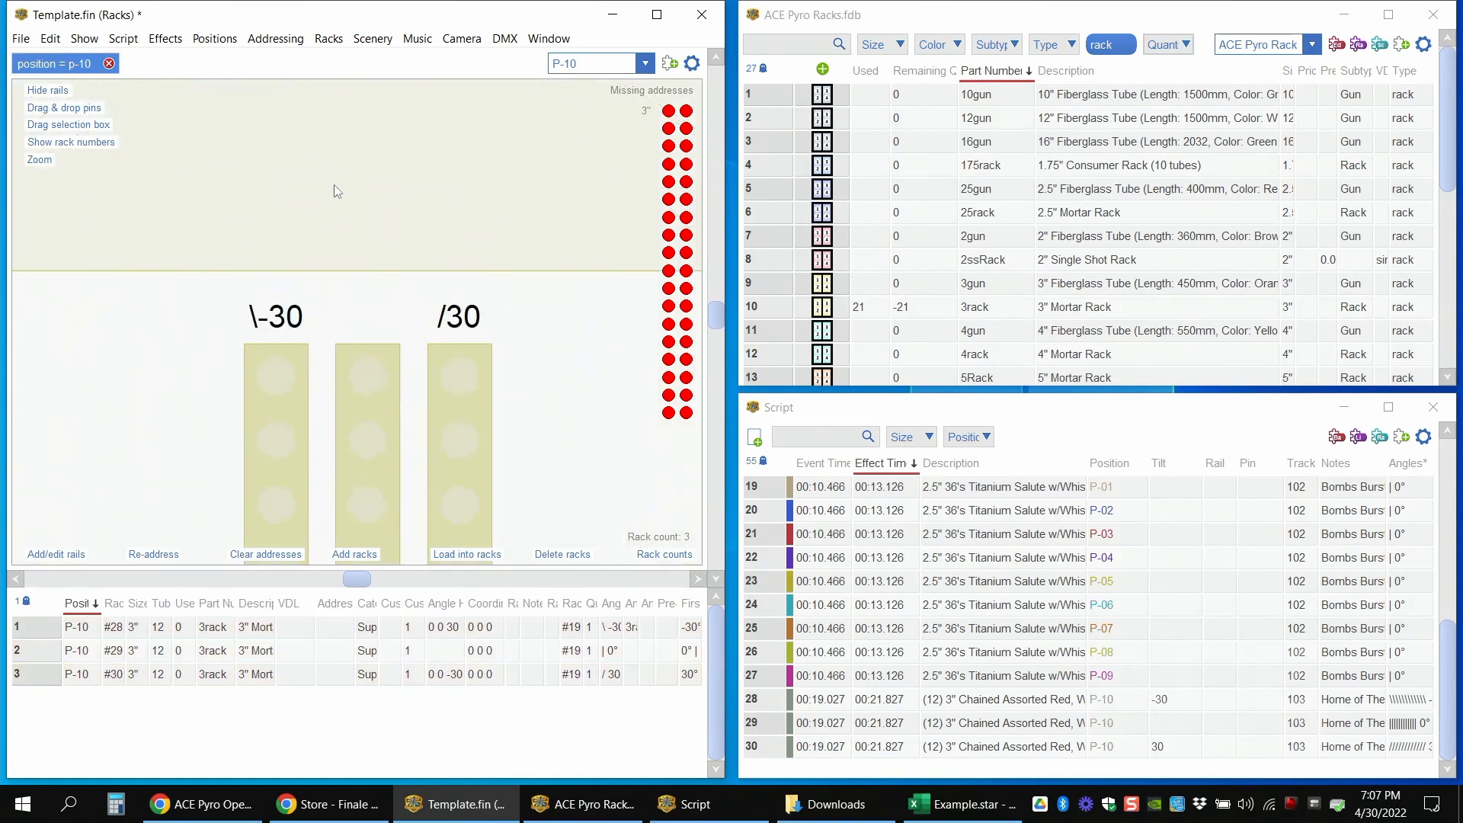
{"action": "left_click", "coordinate": [276, 386]}
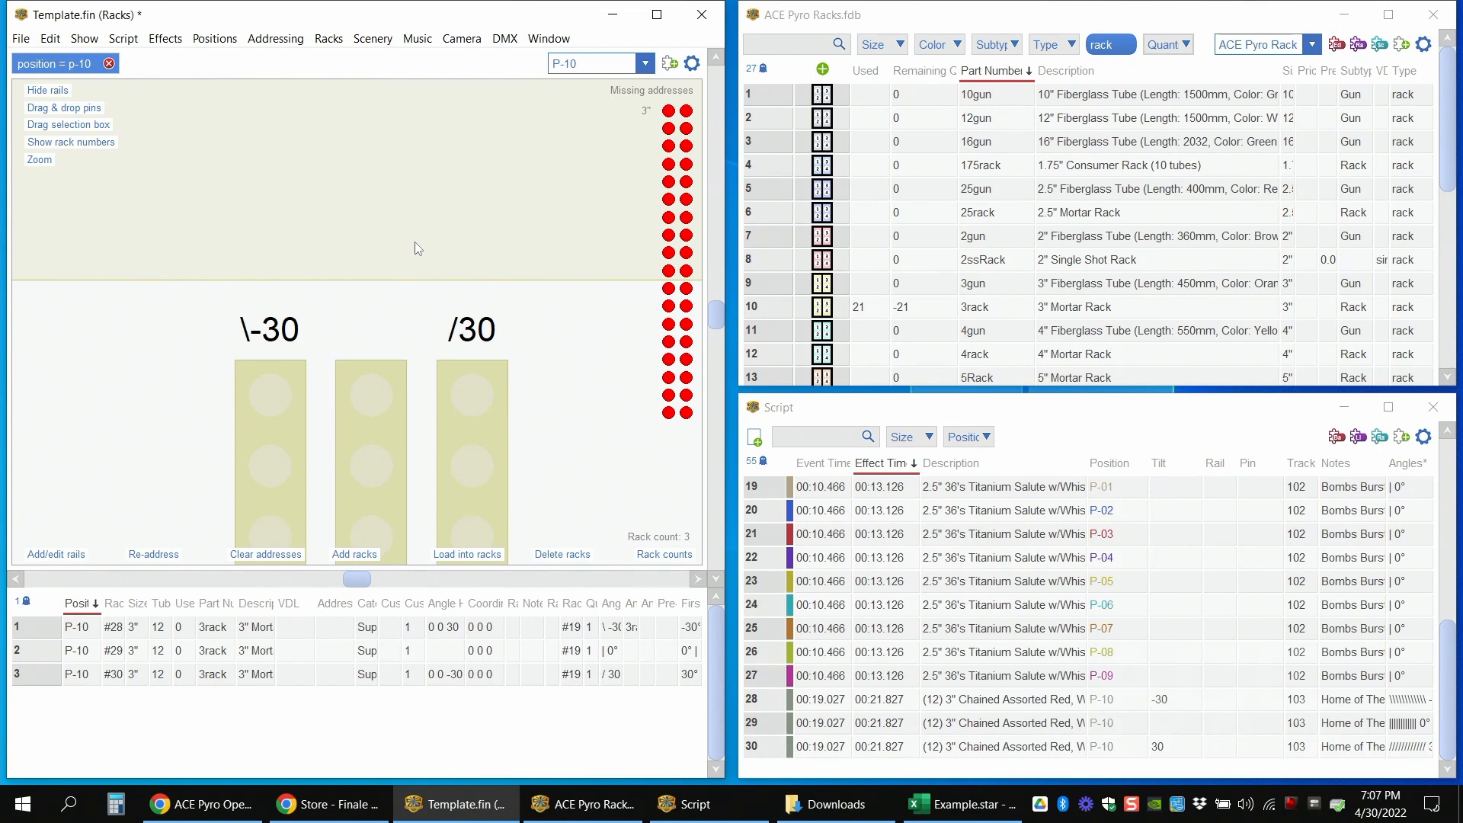
{"action": "scroll", "coordinate": [415, 240], "scroll_direction": "down", "scroll_amount": 4}
{"action": "scroll", "coordinate": [393, 176], "scroll_direction": "down", "scroll_amount": 1}
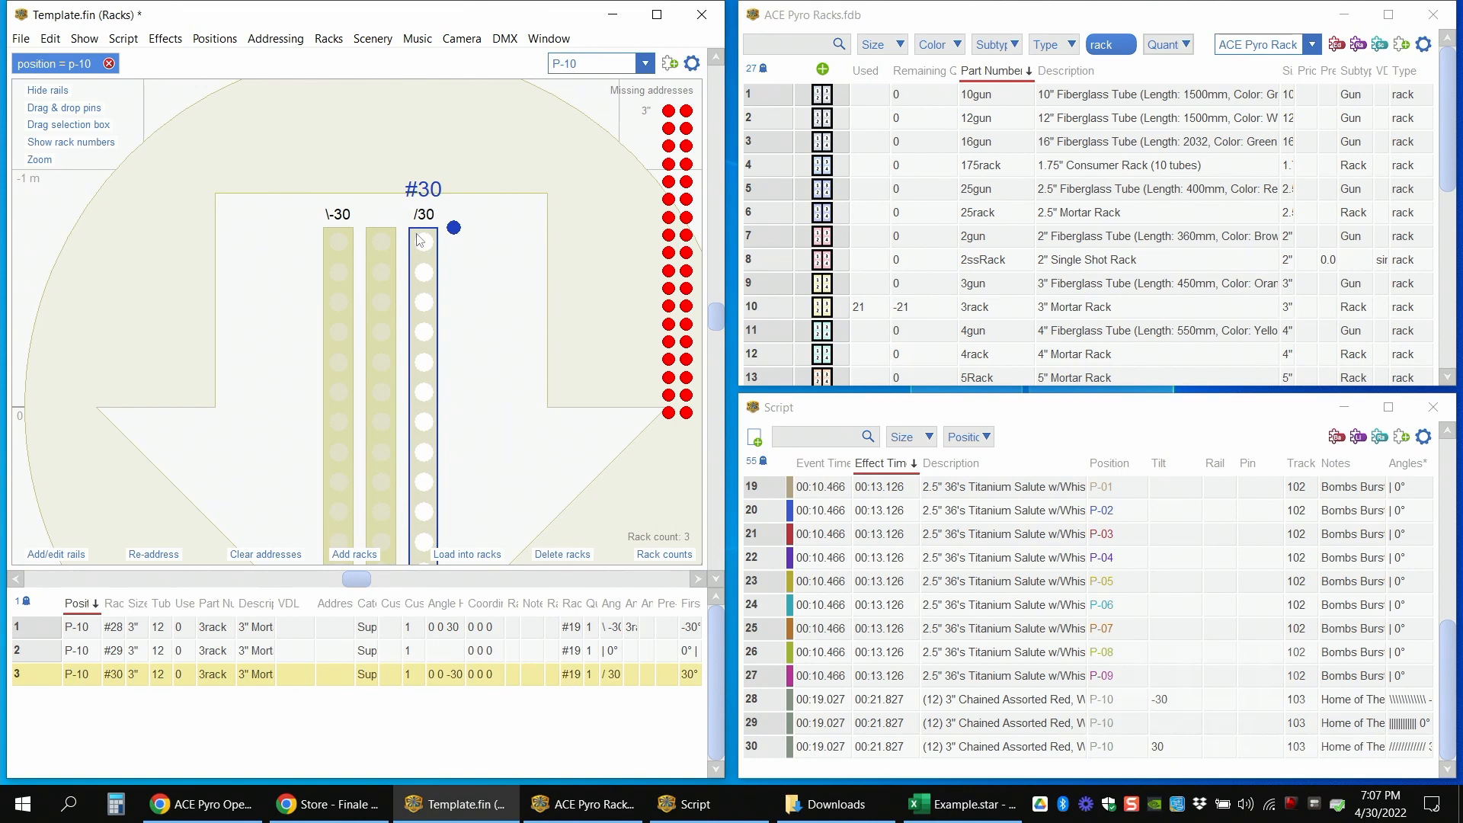
{"action": "scroll", "coordinate": [486, 157], "scroll_direction": "down", "scroll_amount": 3}
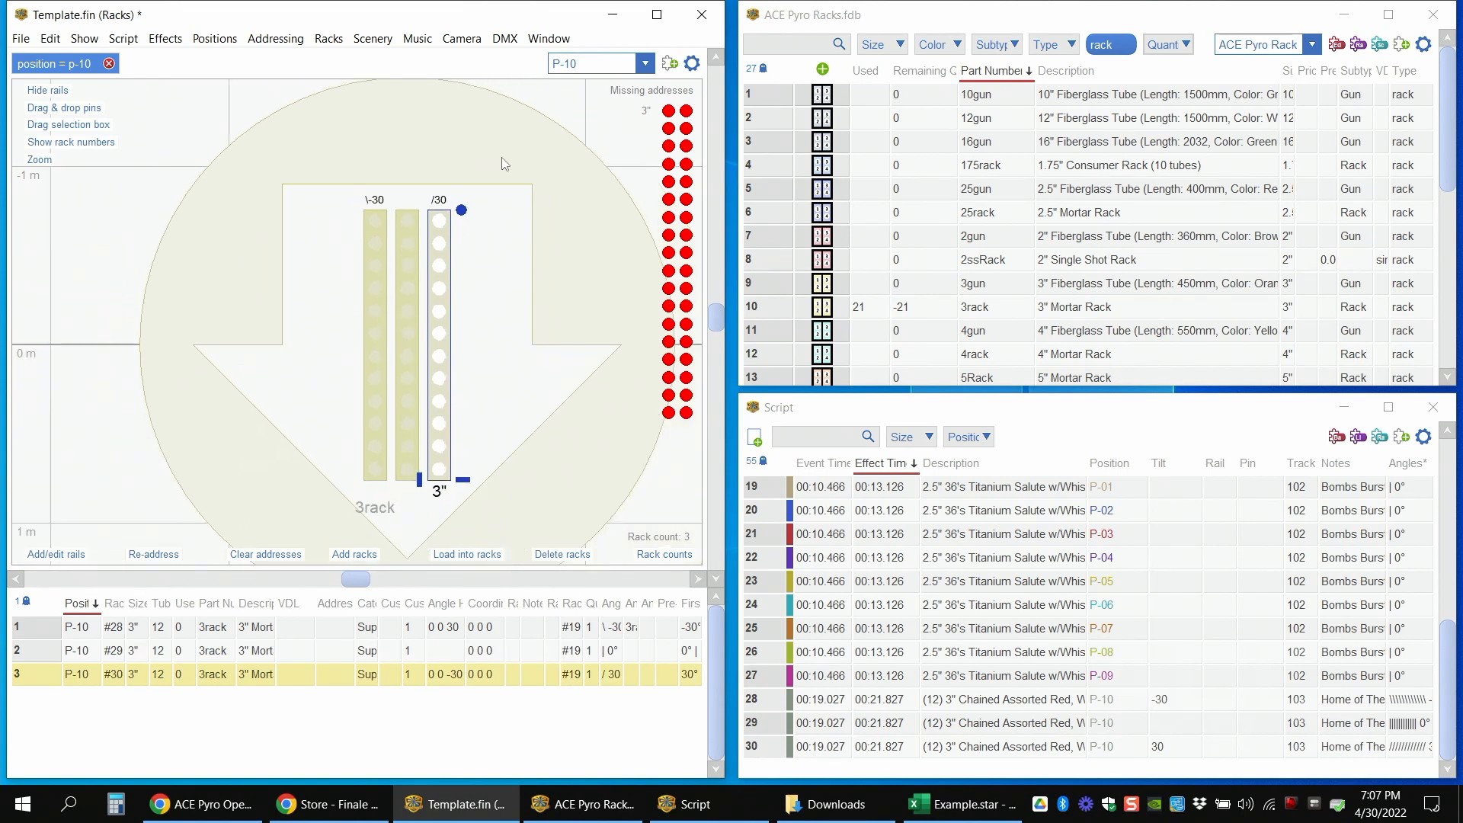
{"action": "left_click_drag", "start_coordinate": [511, 159], "coordinate": [461, 176]}
{"action": "scroll", "coordinate": [448, 161], "scroll_direction": "down", "scroll_amount": 1}
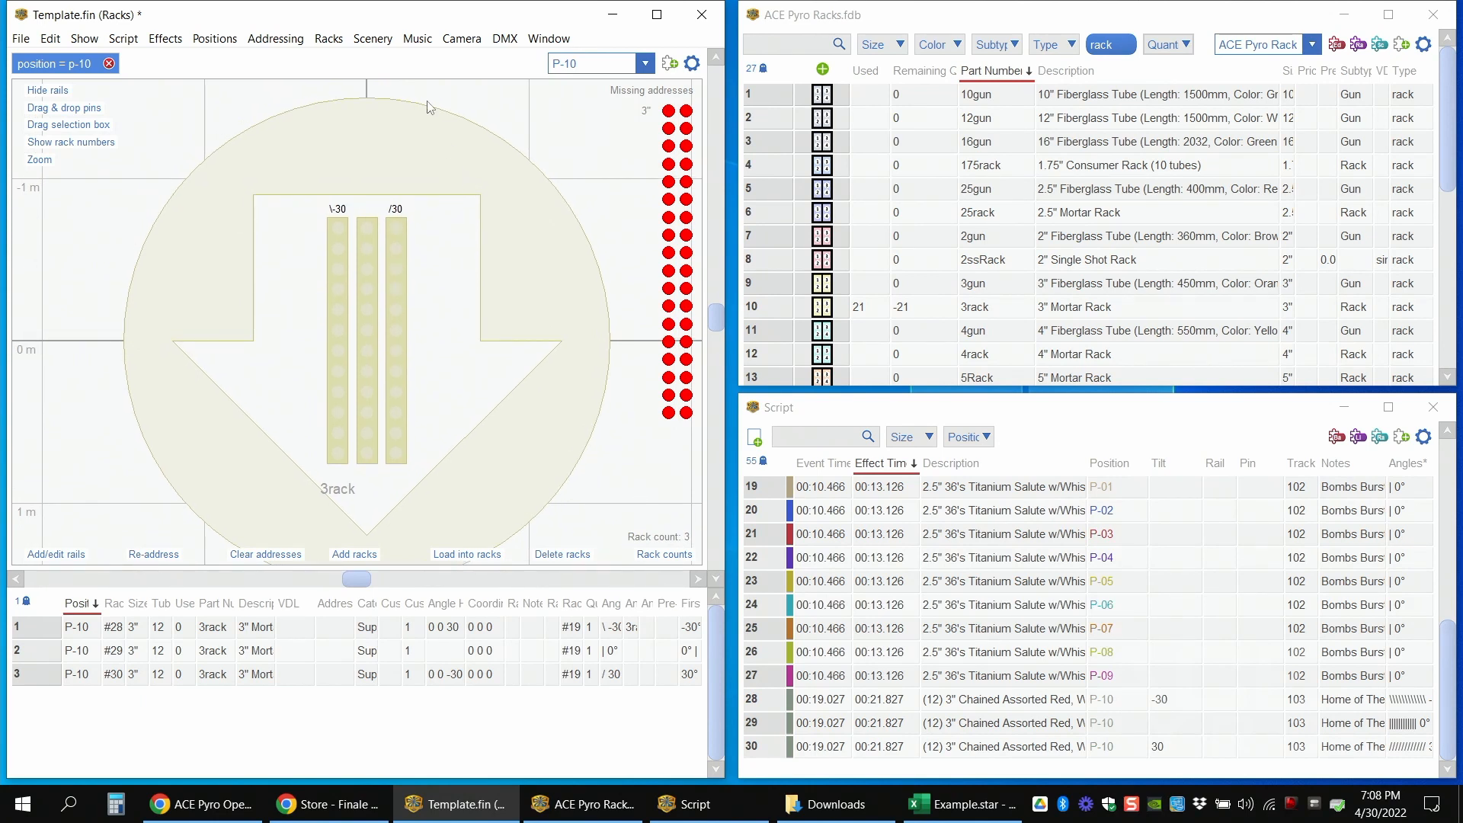
- Start addressing the show and choose Starfire as the firing system
{"action": "left_click", "coordinate": [285, 41]}
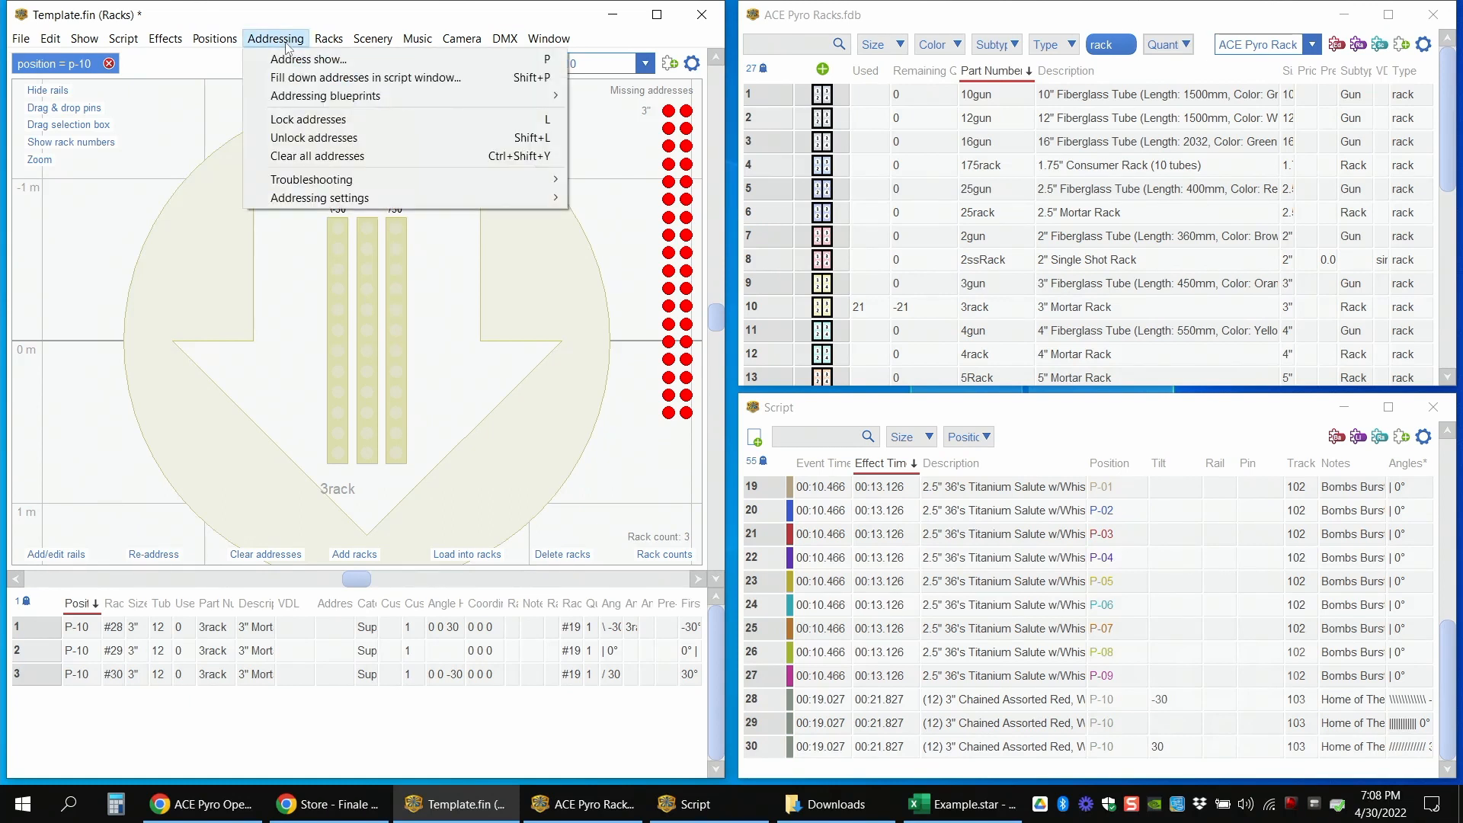
{"action": "left_click", "coordinate": [406, 61]}
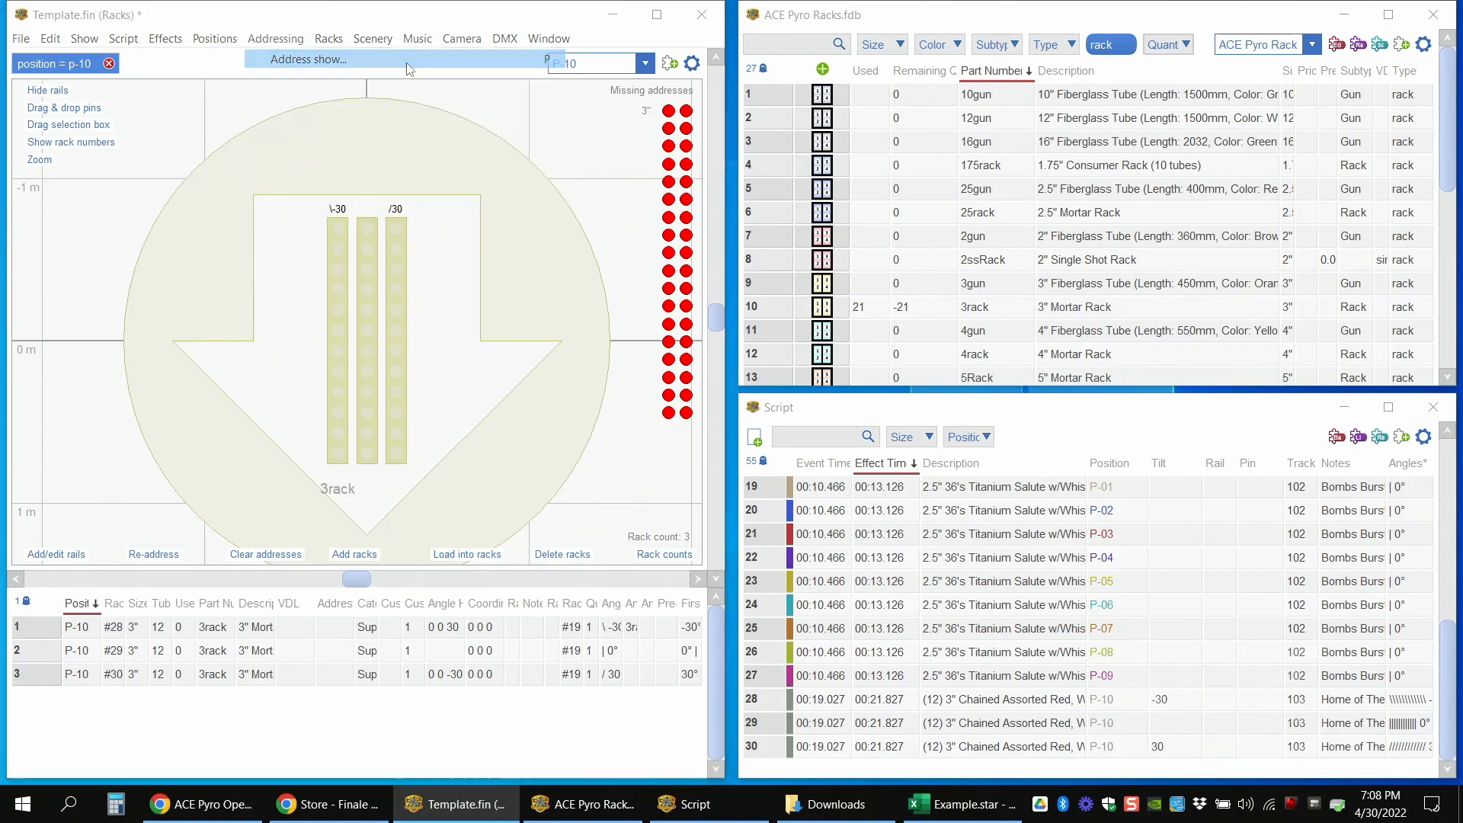
{"action": "left_click", "coordinate": [465, 209]}
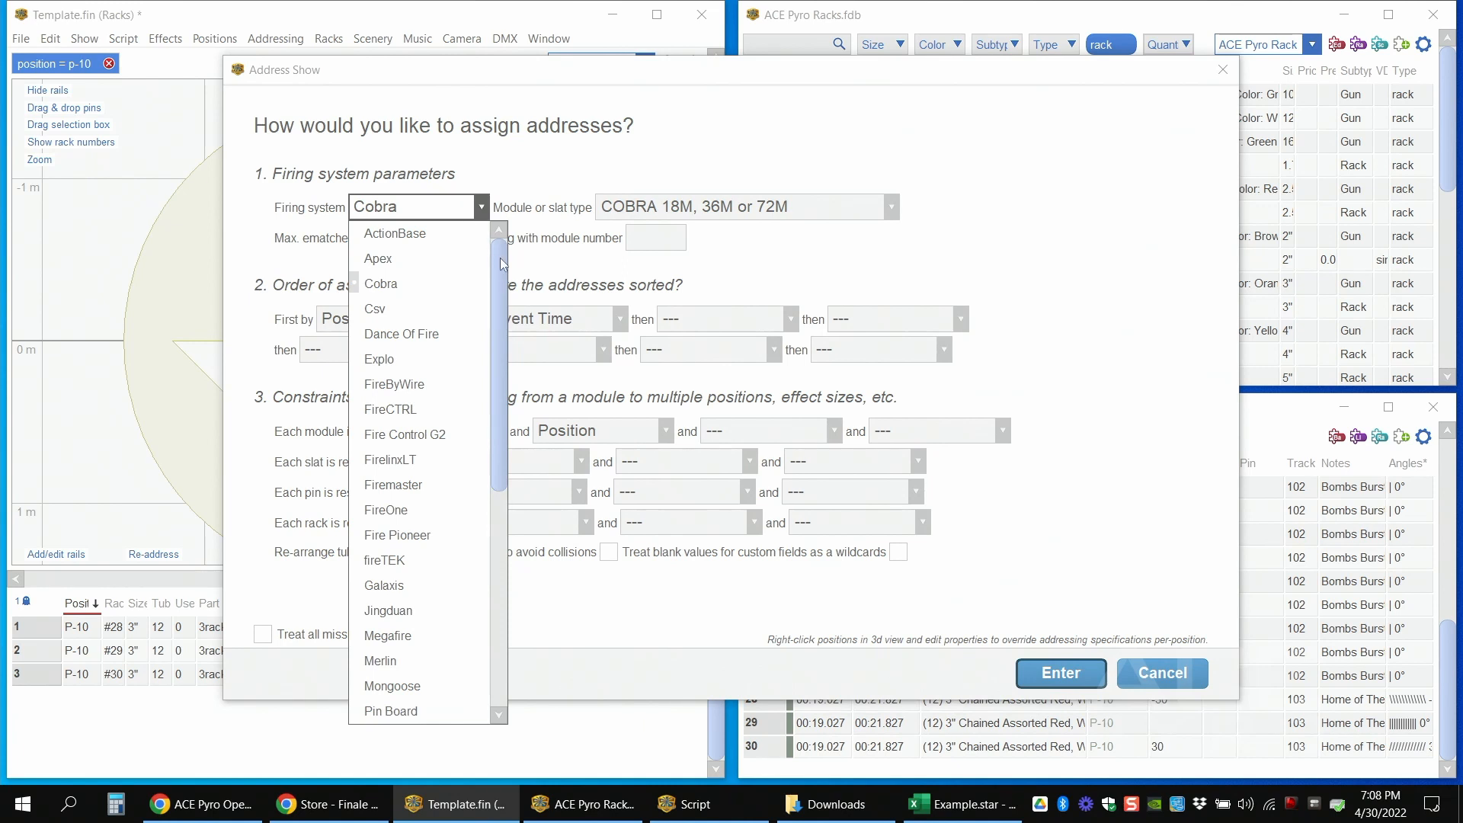
{"action": "left_click_drag", "start_coordinate": [500, 264], "coordinate": [490, 492]}
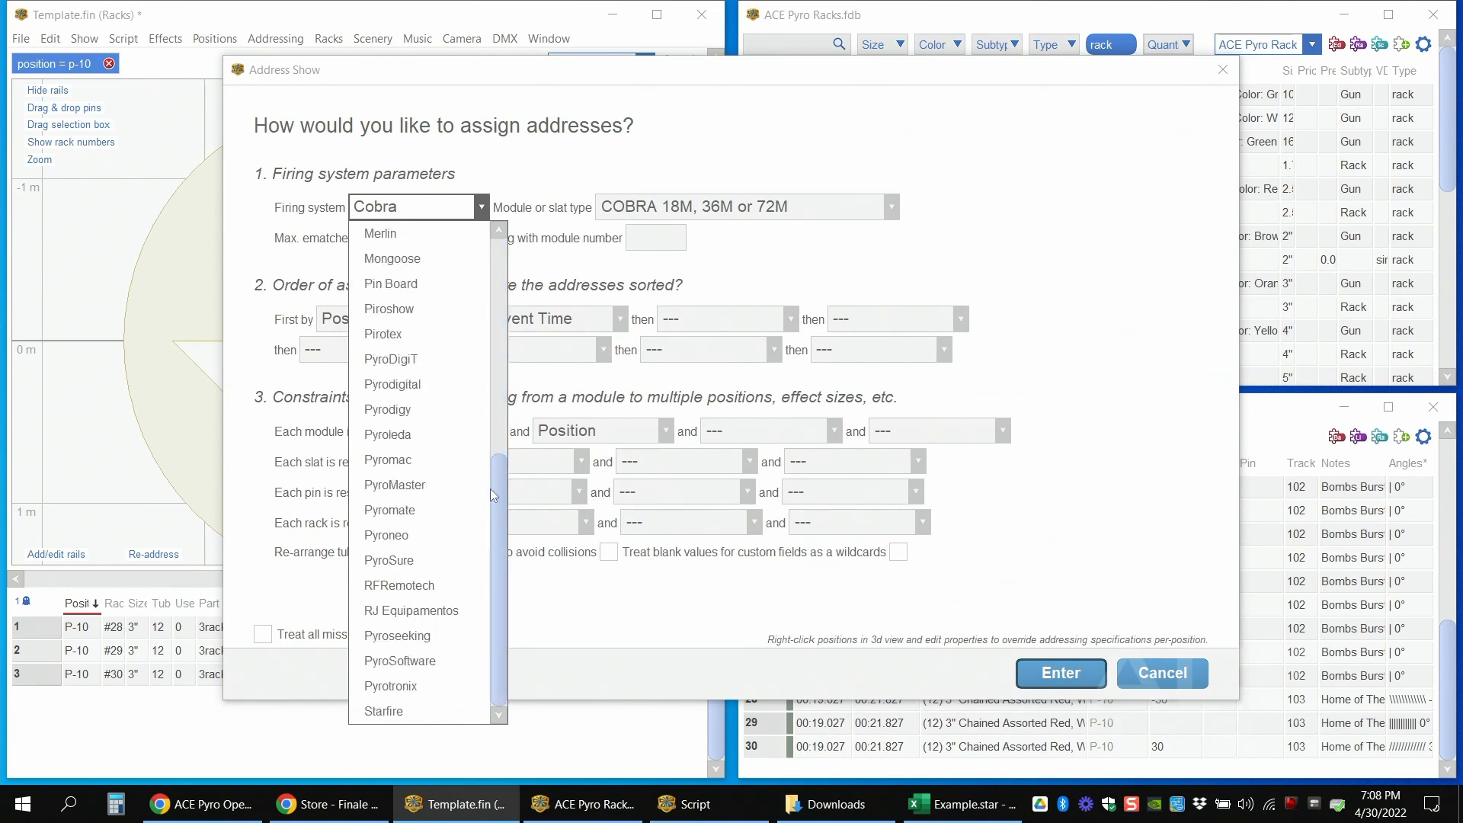
{"action": "left_click", "coordinate": [424, 715]}
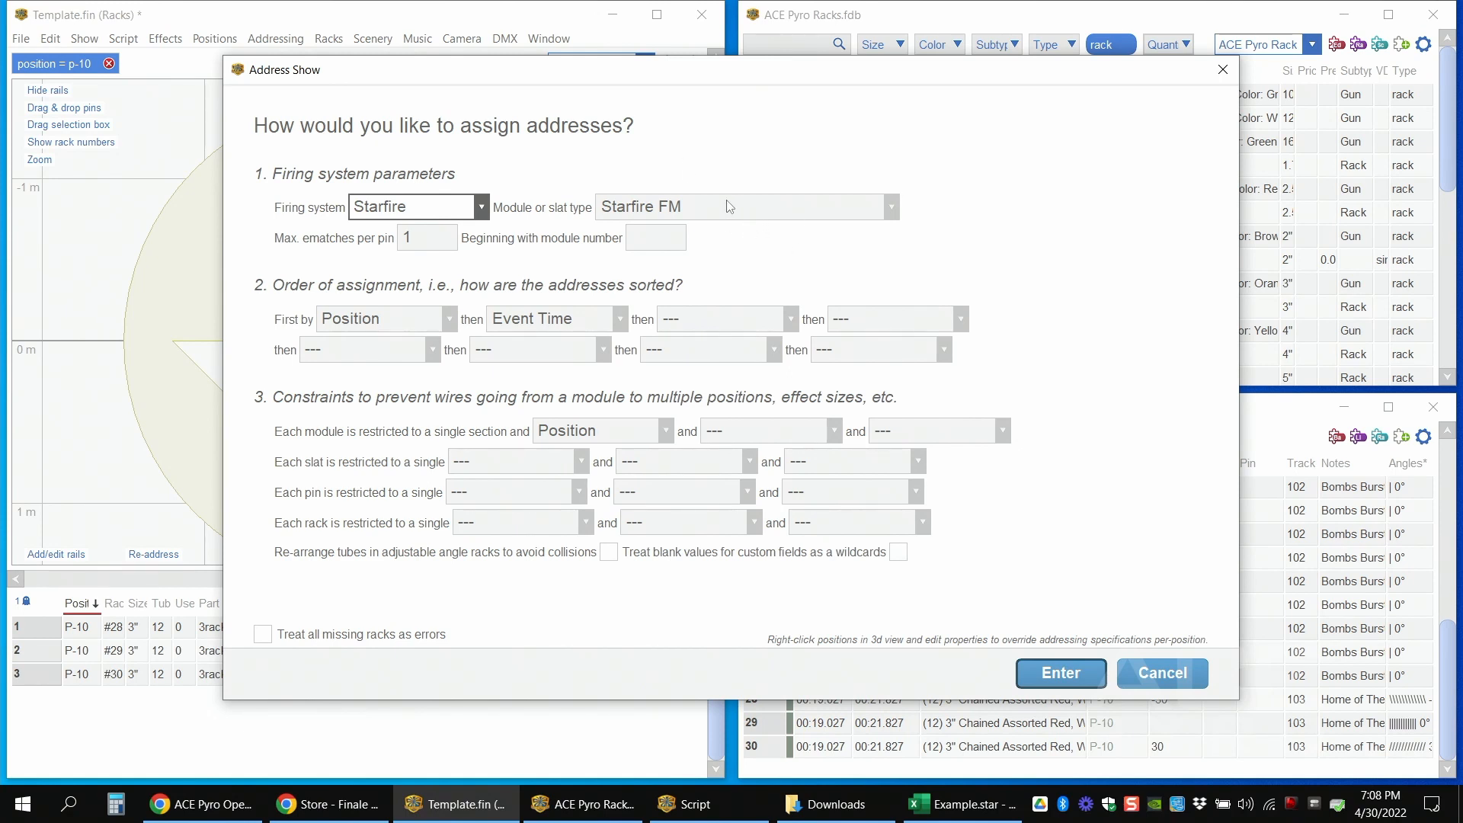
{"action": "left_click", "coordinate": [385, 204]}
{"action": "scroll", "coordinate": [429, 549], "scroll_direction": "down", "scroll_amount": 2}
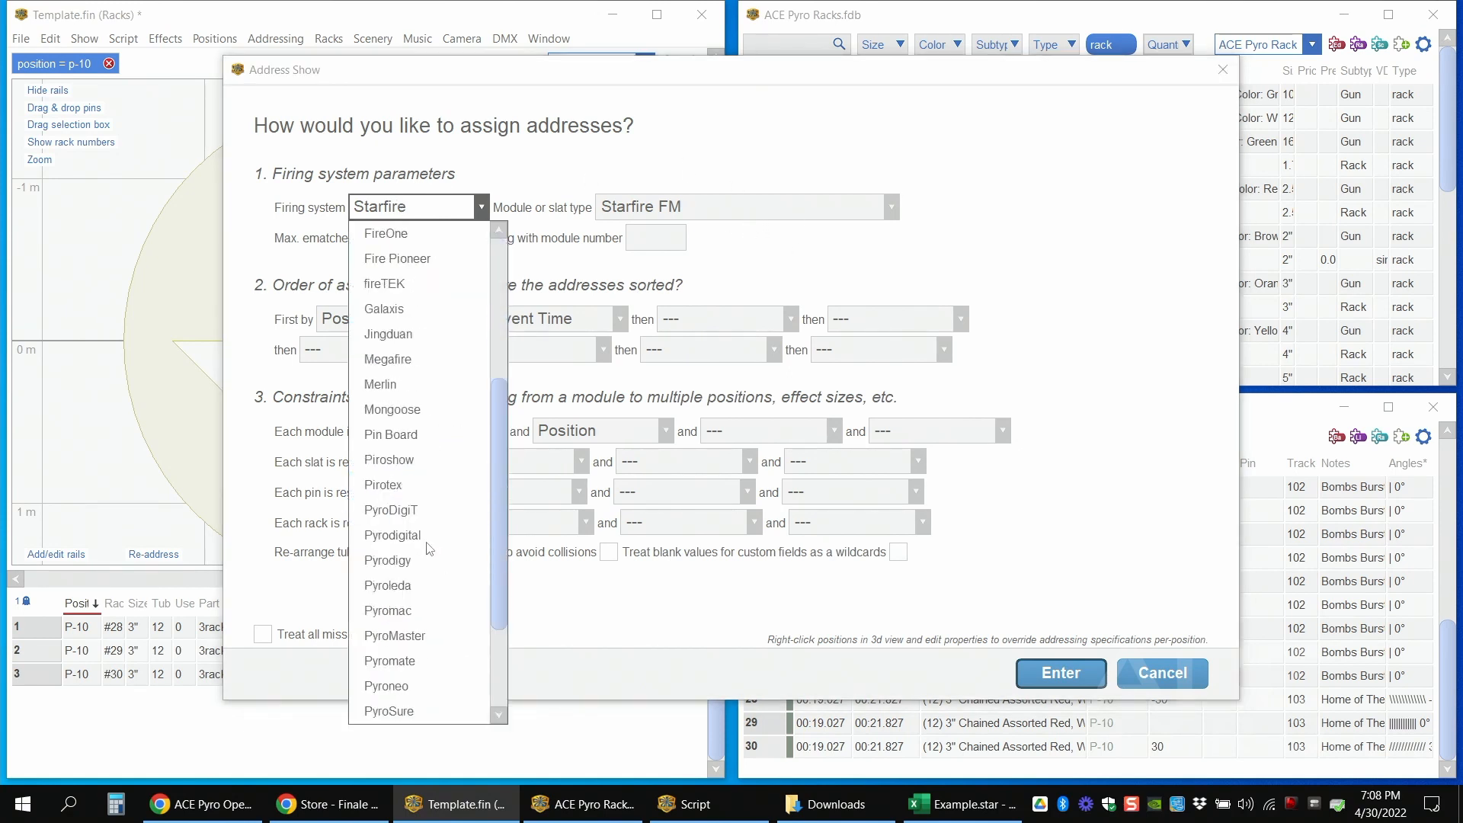
{"action": "scroll", "coordinate": [429, 548], "scroll_direction": "down", "scroll_amount": 2}
{"action": "left_click", "coordinate": [429, 702]}
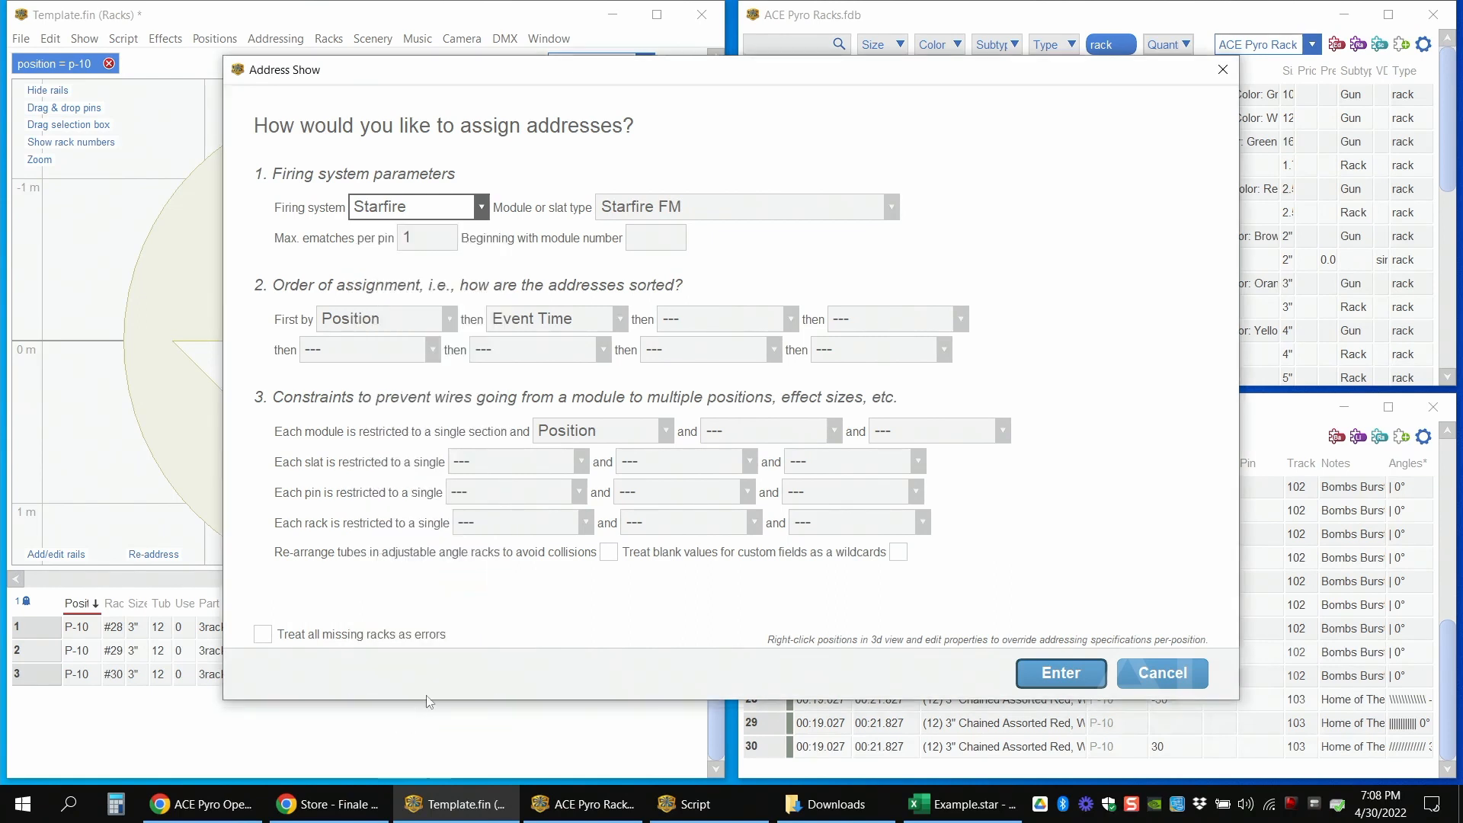
- Compare the module types offered for Starfire and keep Starfire FM as the module type
{"action": "left_click", "coordinate": [848, 209]}
{"action": "left_click", "coordinate": [838, 233]}
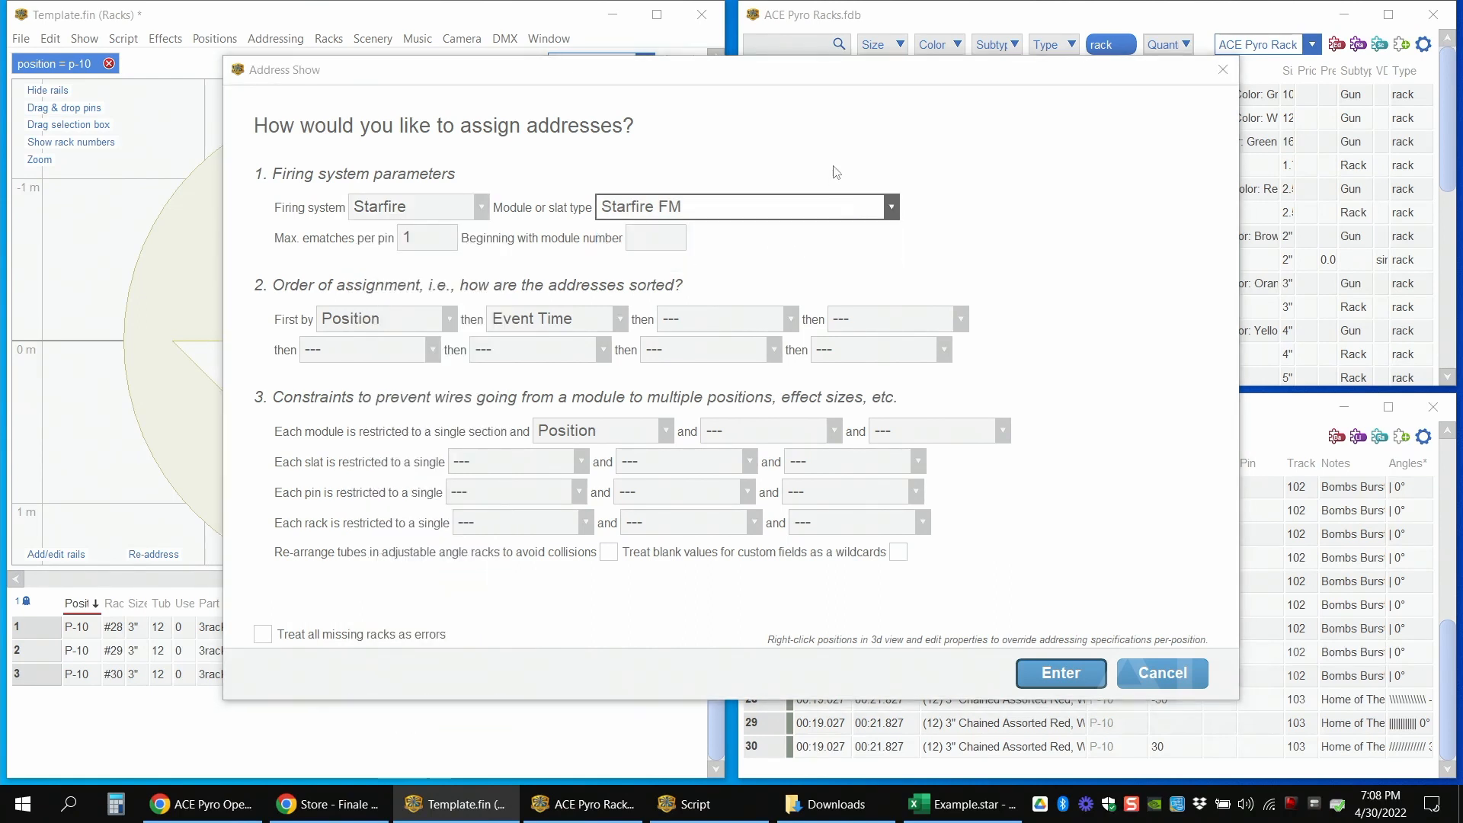
{"action": "left_click", "coordinate": [728, 212]}
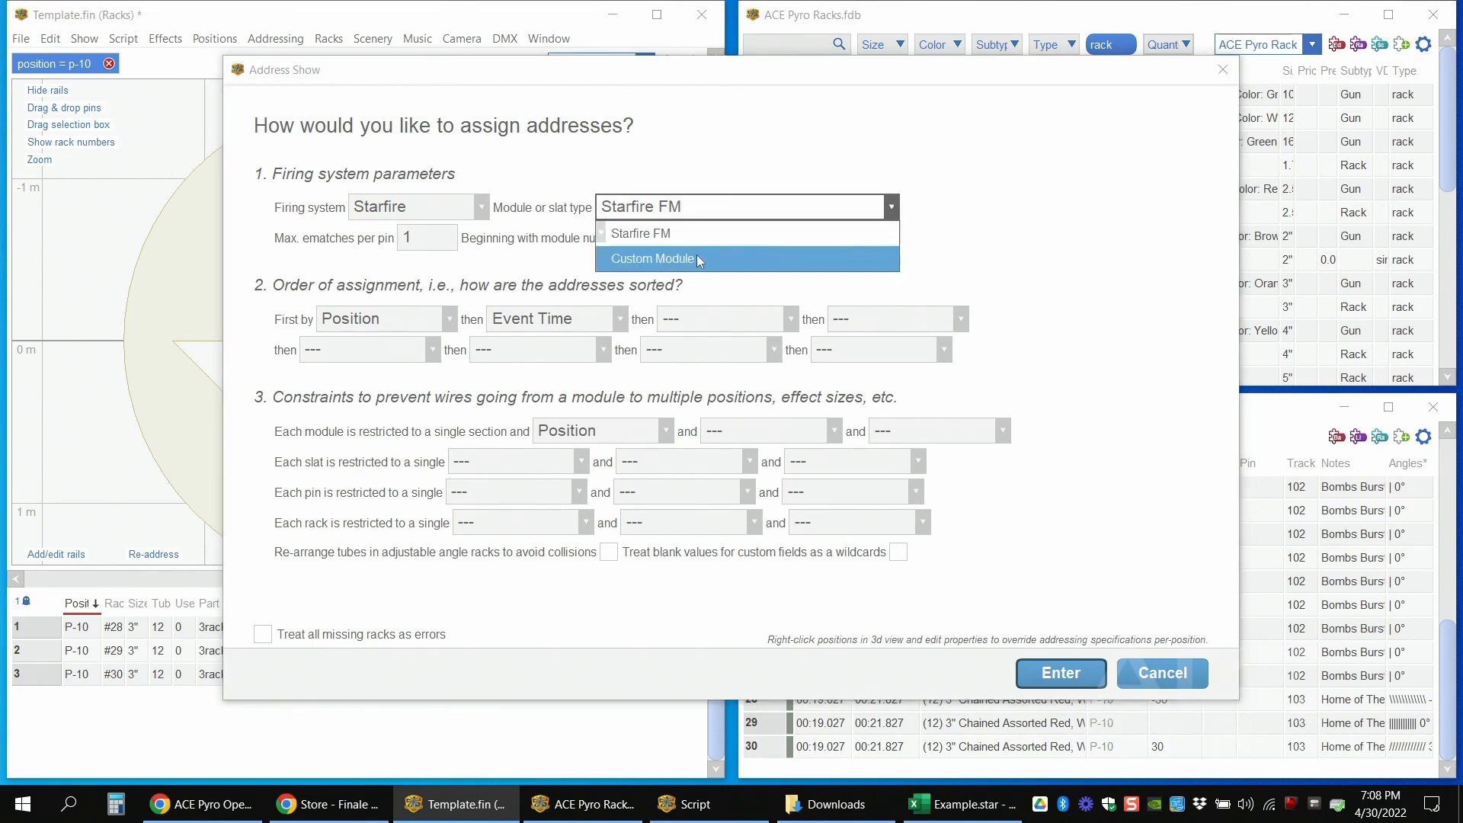
{"action": "left_click", "coordinate": [708, 237]}
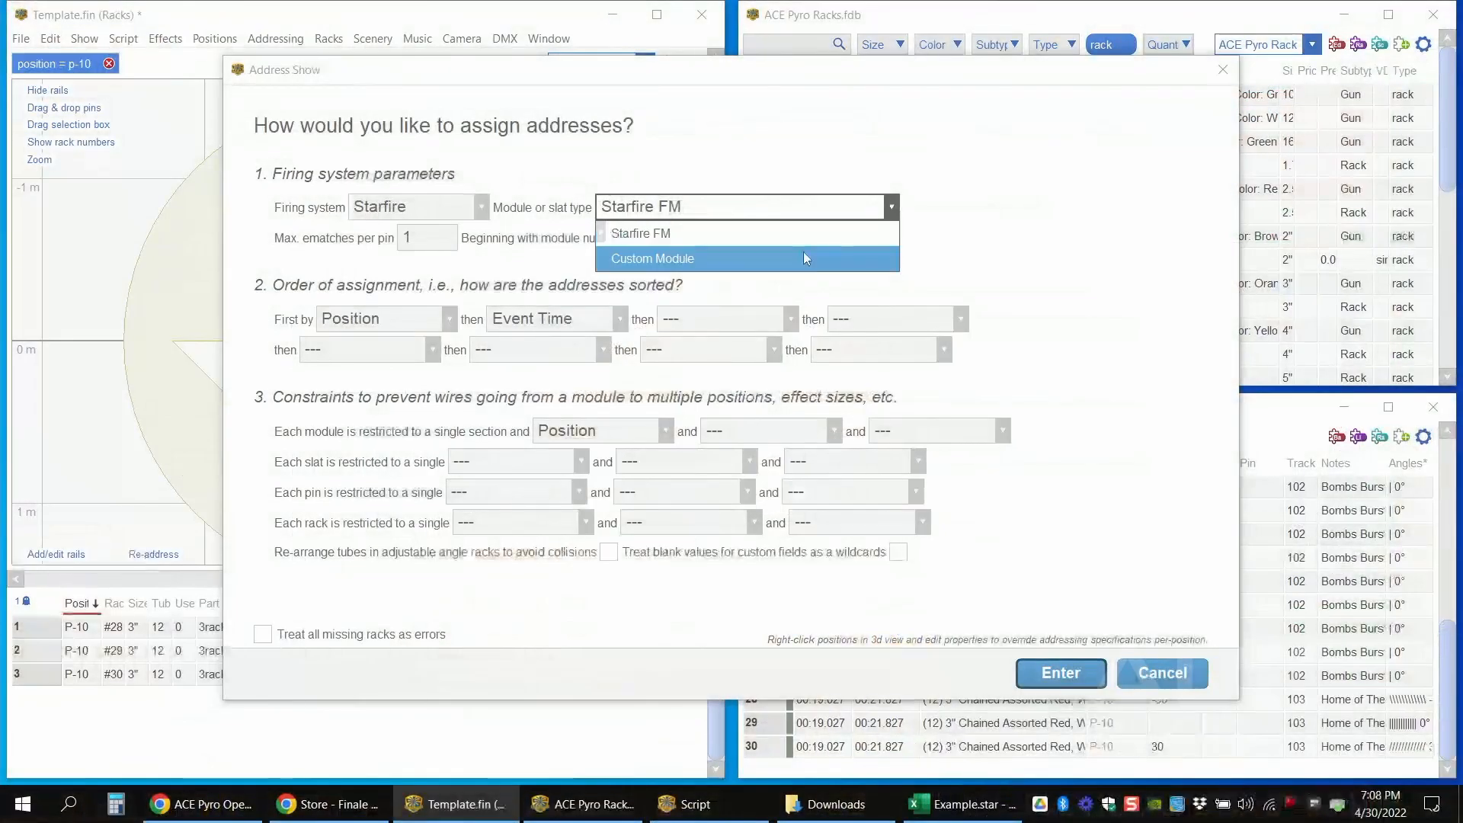
{"action": "left_click", "coordinate": [804, 230]}
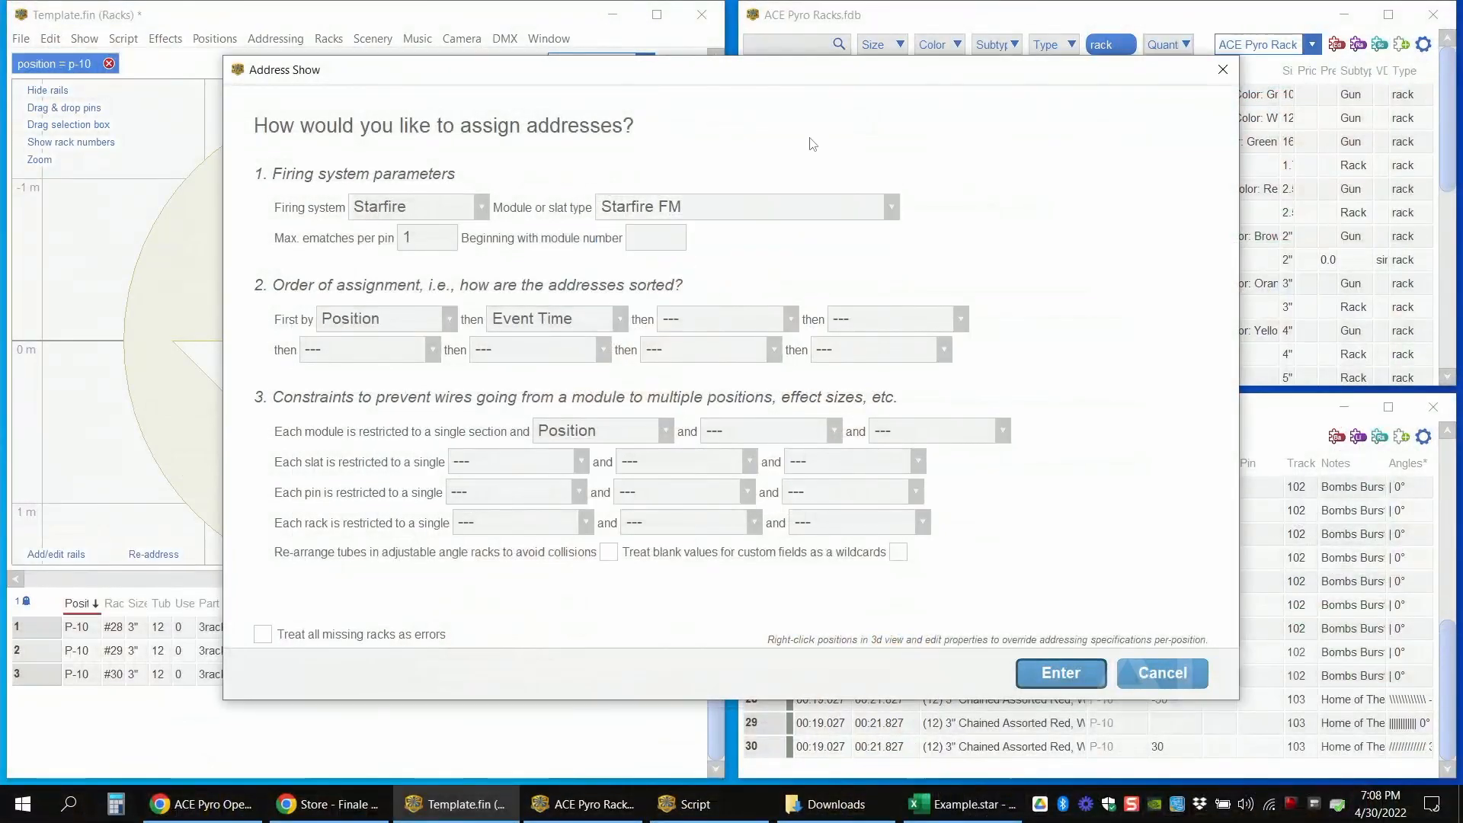
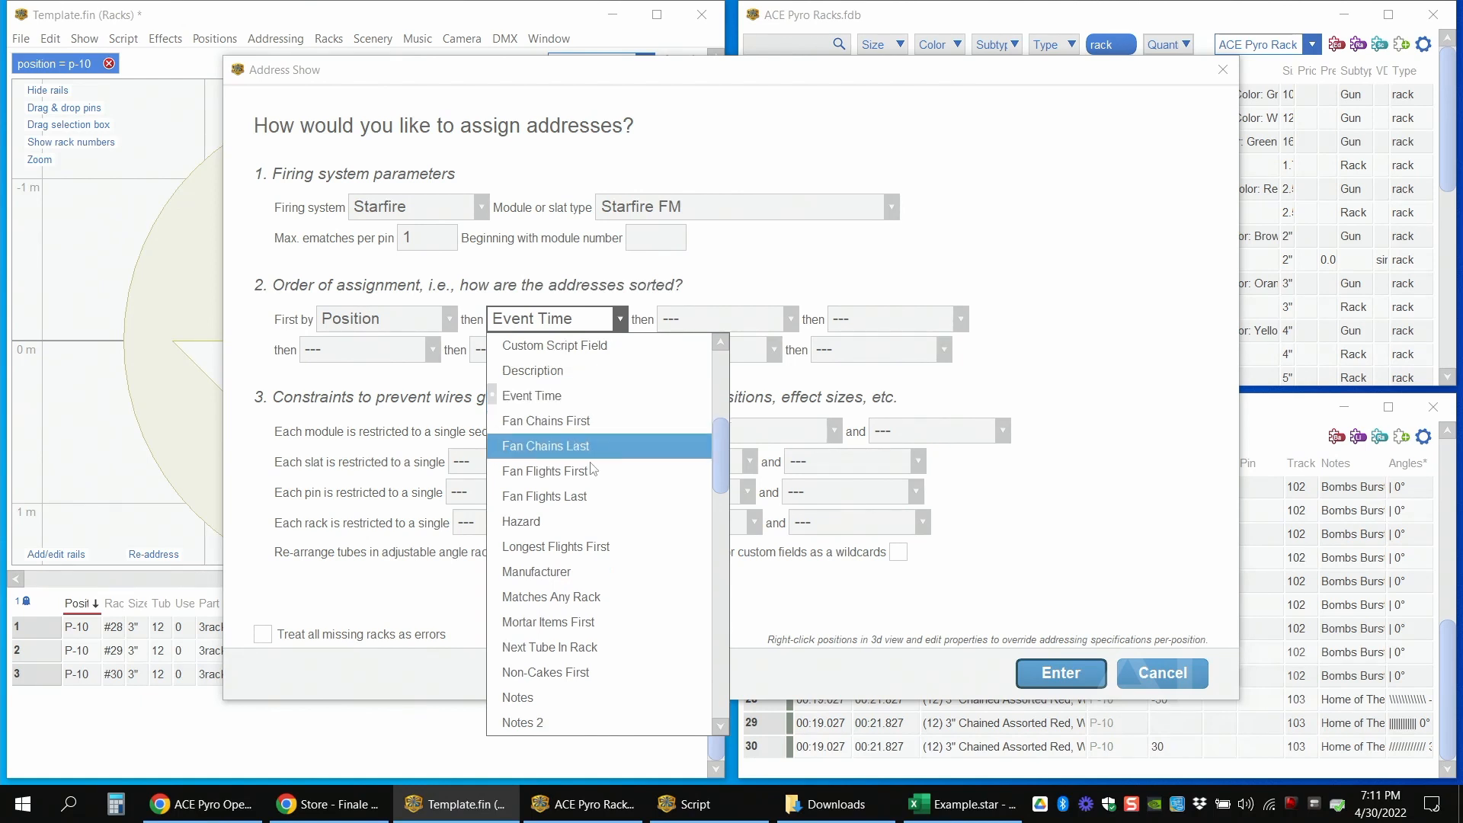
- Review the available sort criteria, then address the show in order of Position and Event Time and dismiss the summary
{"action": "scroll", "coordinate": [590, 484], "scroll_direction": "down", "scroll_amount": 2}
{"action": "scroll", "coordinate": [602, 503], "scroll_direction": "down", "scroll_amount": 5}
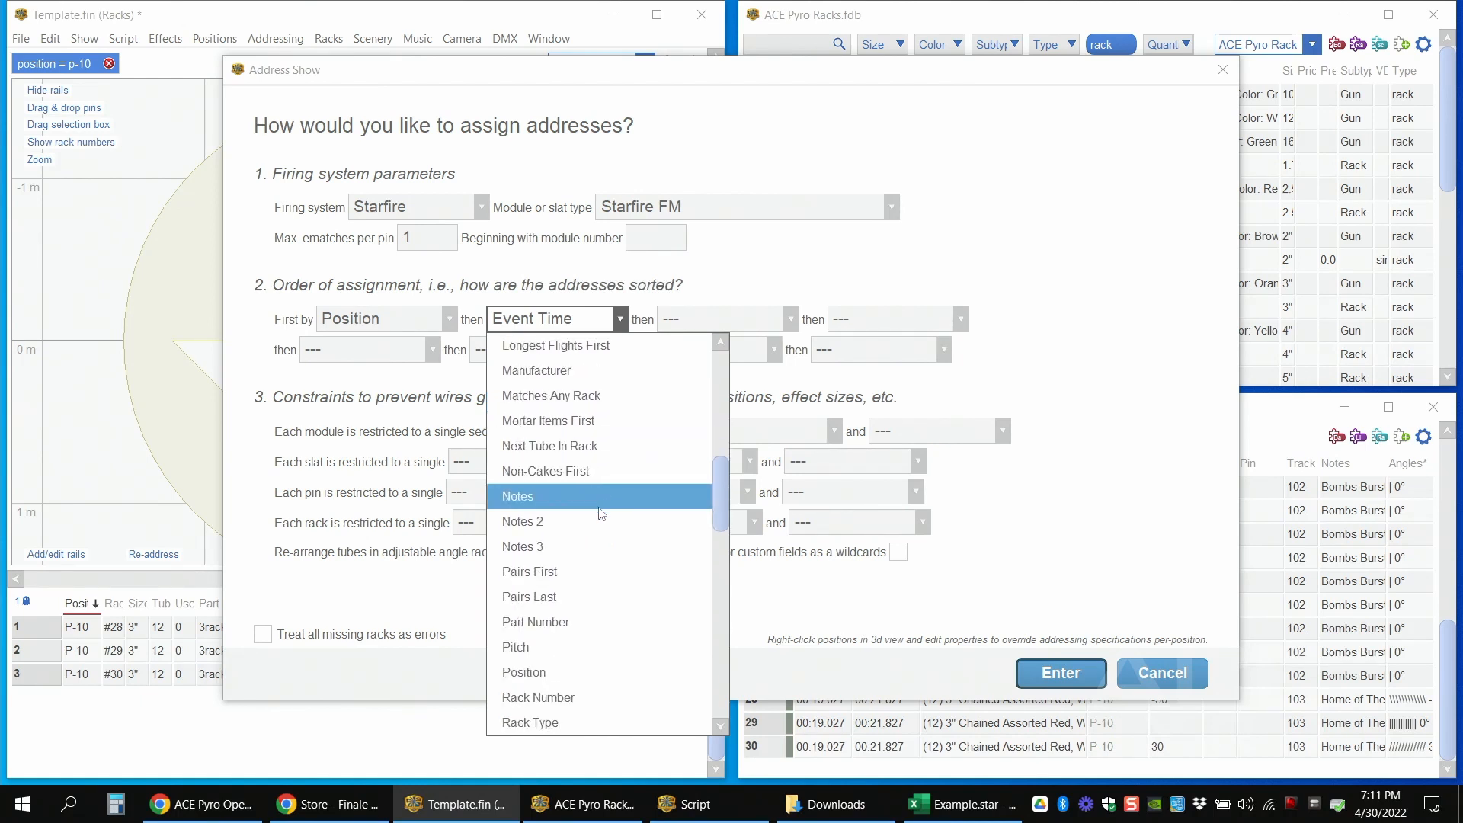
{"action": "left_click", "coordinate": [717, 290]}
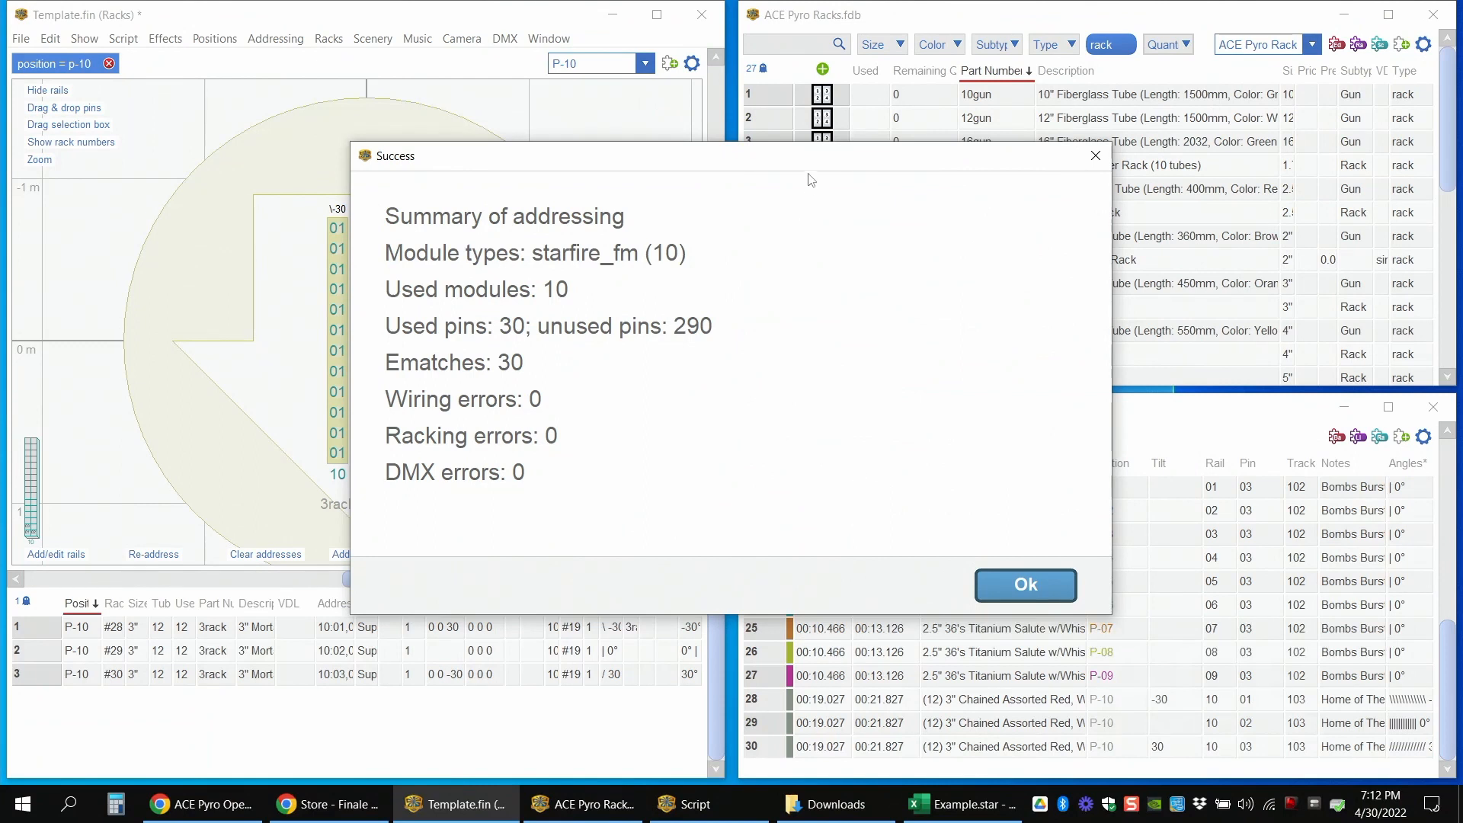
{"action": "left_click_drag", "start_coordinate": [811, 166], "coordinate": [784, 170]}
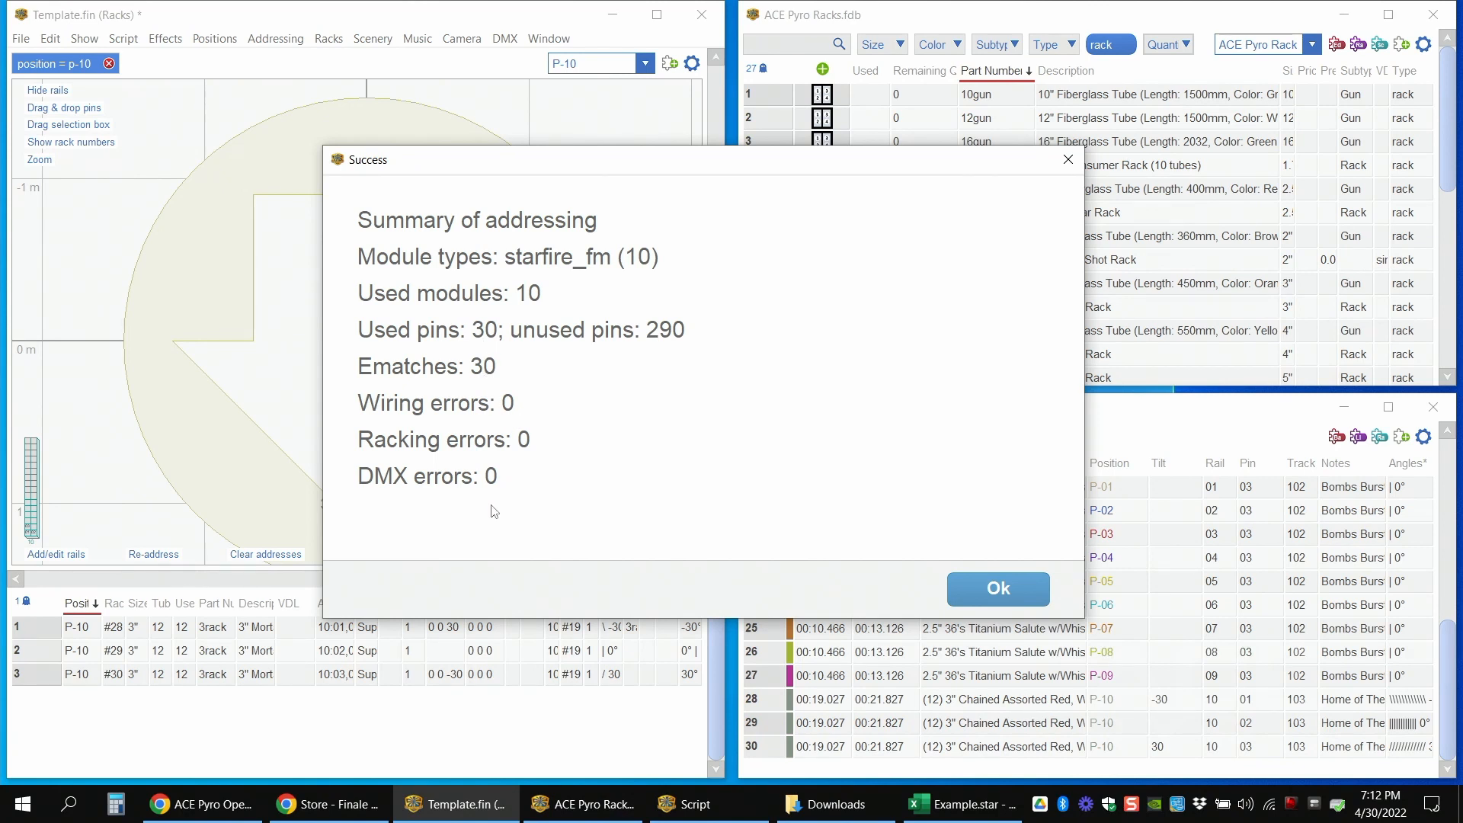
{"action": "left_click", "coordinate": [1012, 591]}
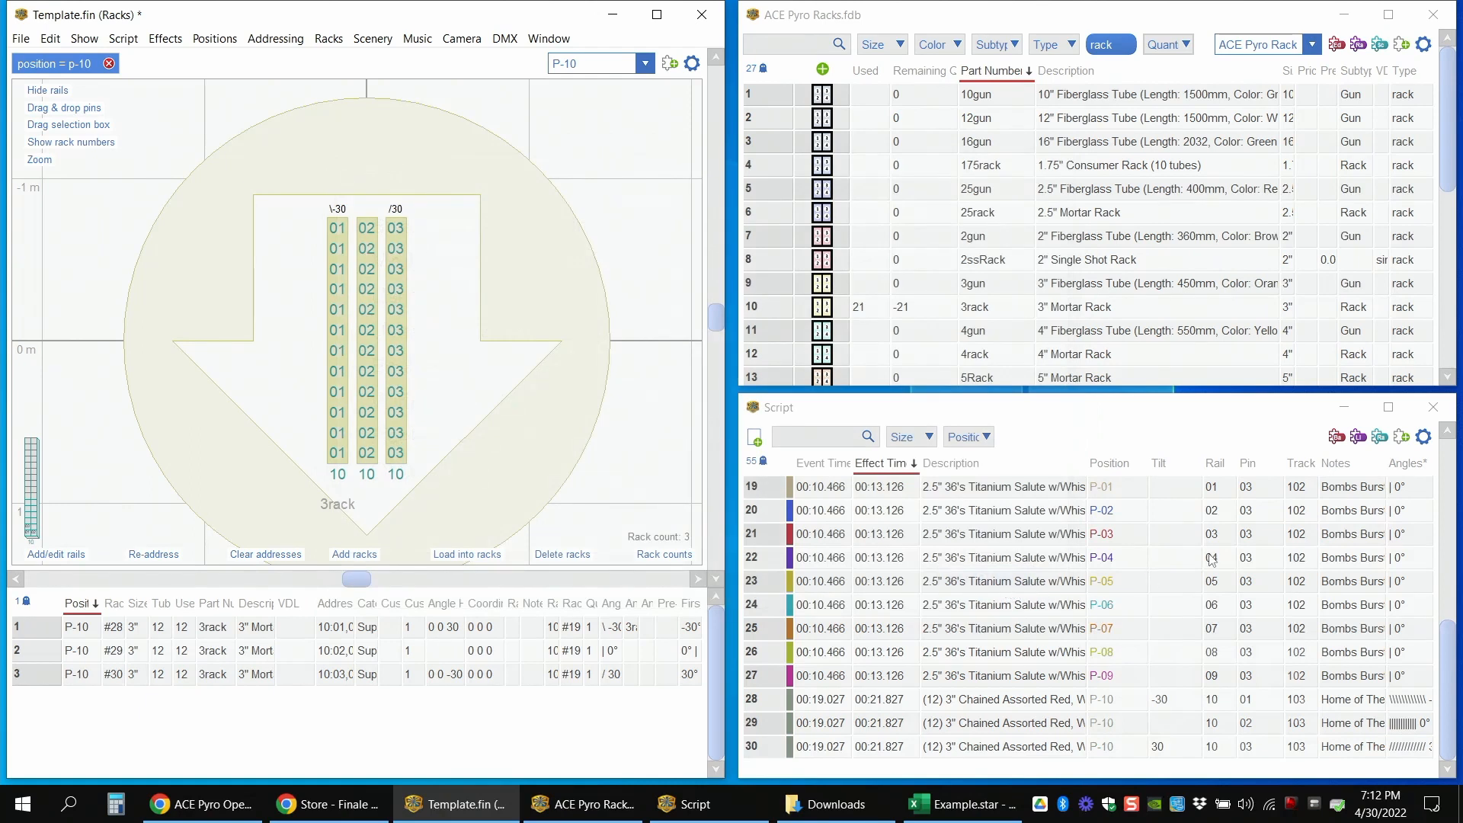
- Examine the rail and pin addresses assigned to the 2" single shot comets in the script
{"action": "left_click_drag", "start_coordinate": [1446, 666], "coordinate": [1457, 442]}
{"action": "left_click_drag", "start_coordinate": [1217, 491], "coordinate": [1246, 743]}
{"action": "scroll", "coordinate": [1259, 687], "scroll_direction": "up", "scroll_amount": 6}
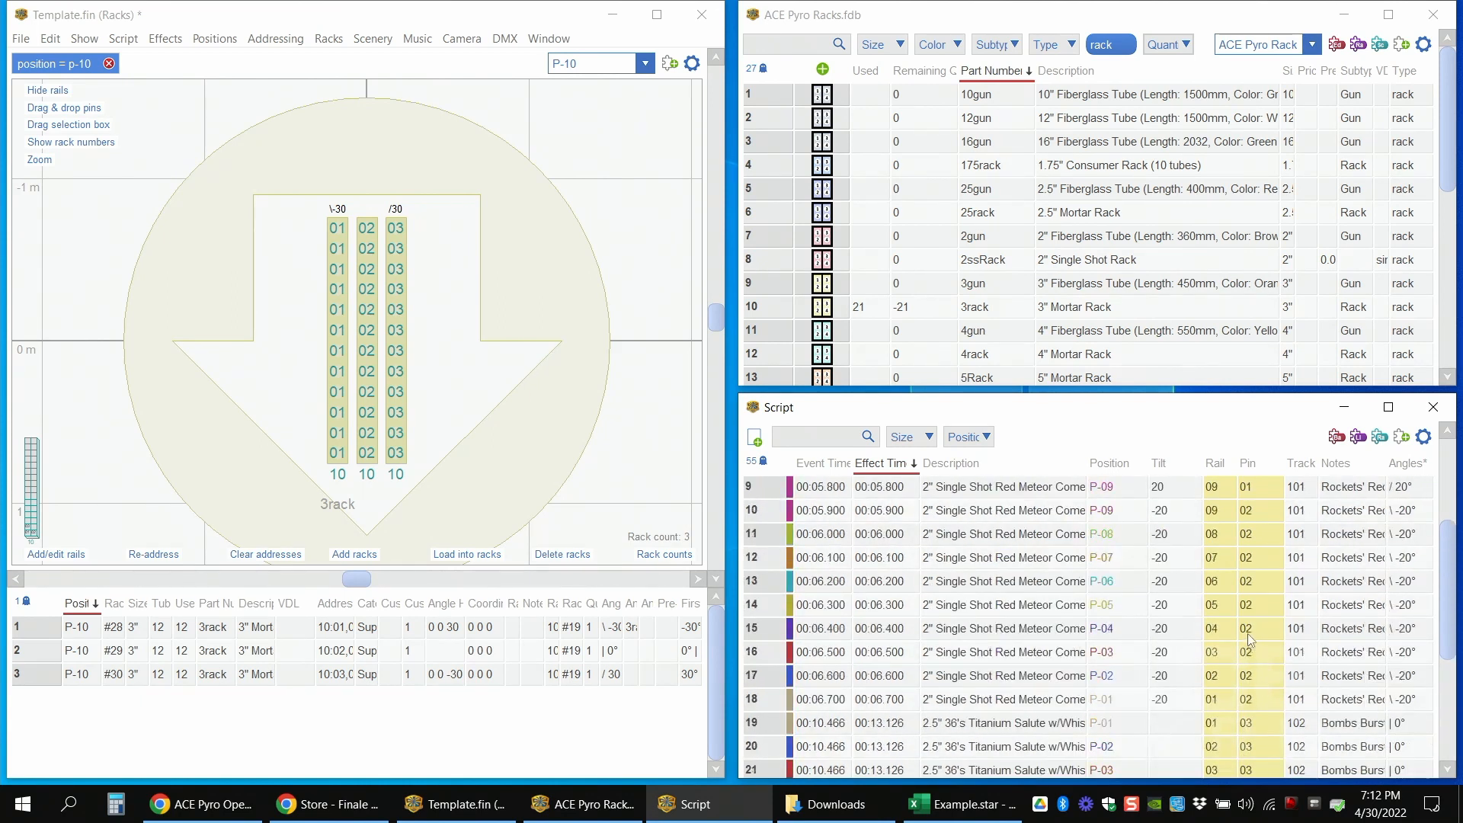
{"action": "left_click", "coordinate": [1210, 494]}
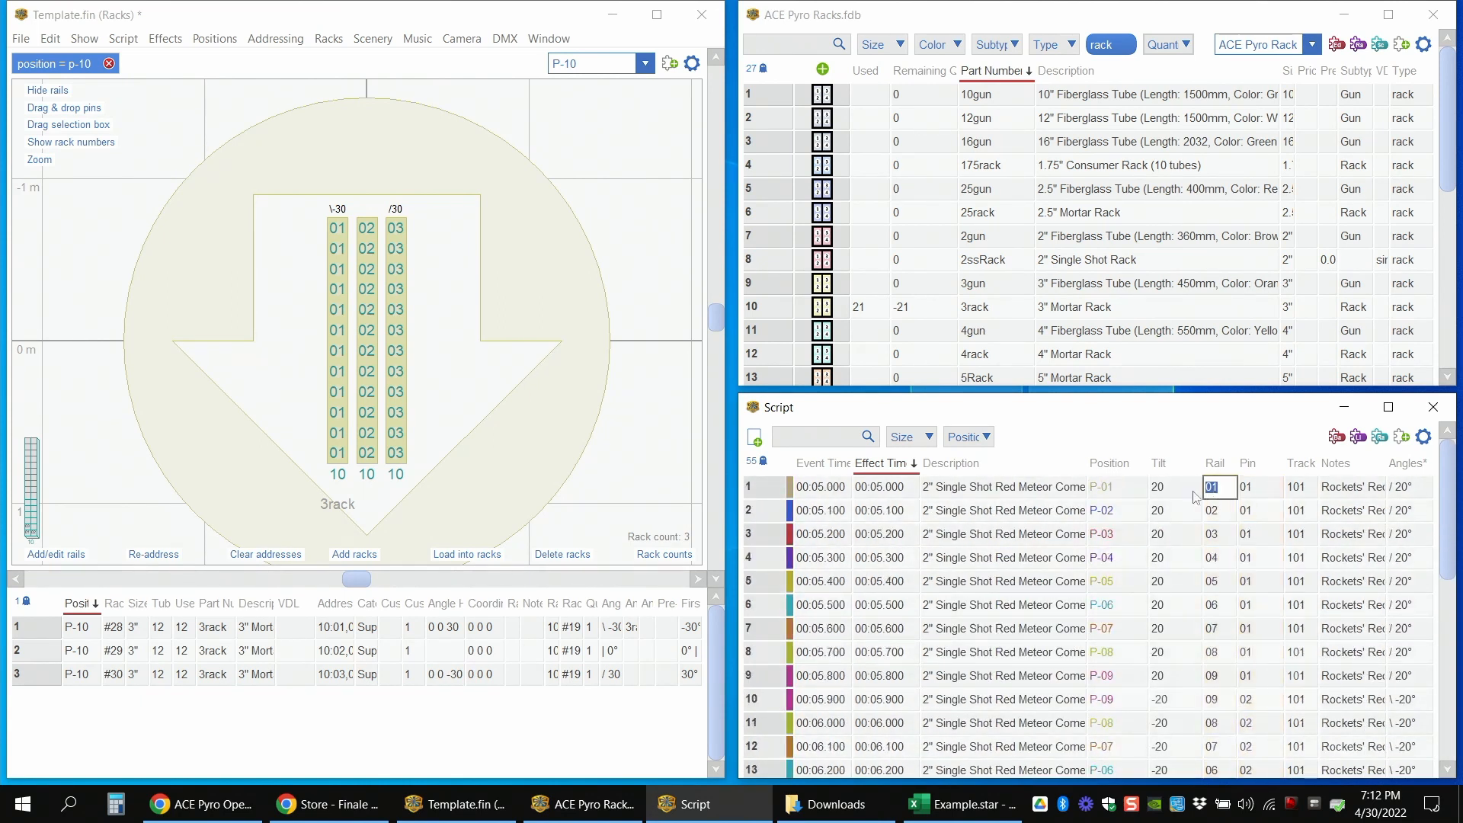
{"action": "left_click_drag", "start_coordinate": [753, 491], "coordinate": [814, 684]}
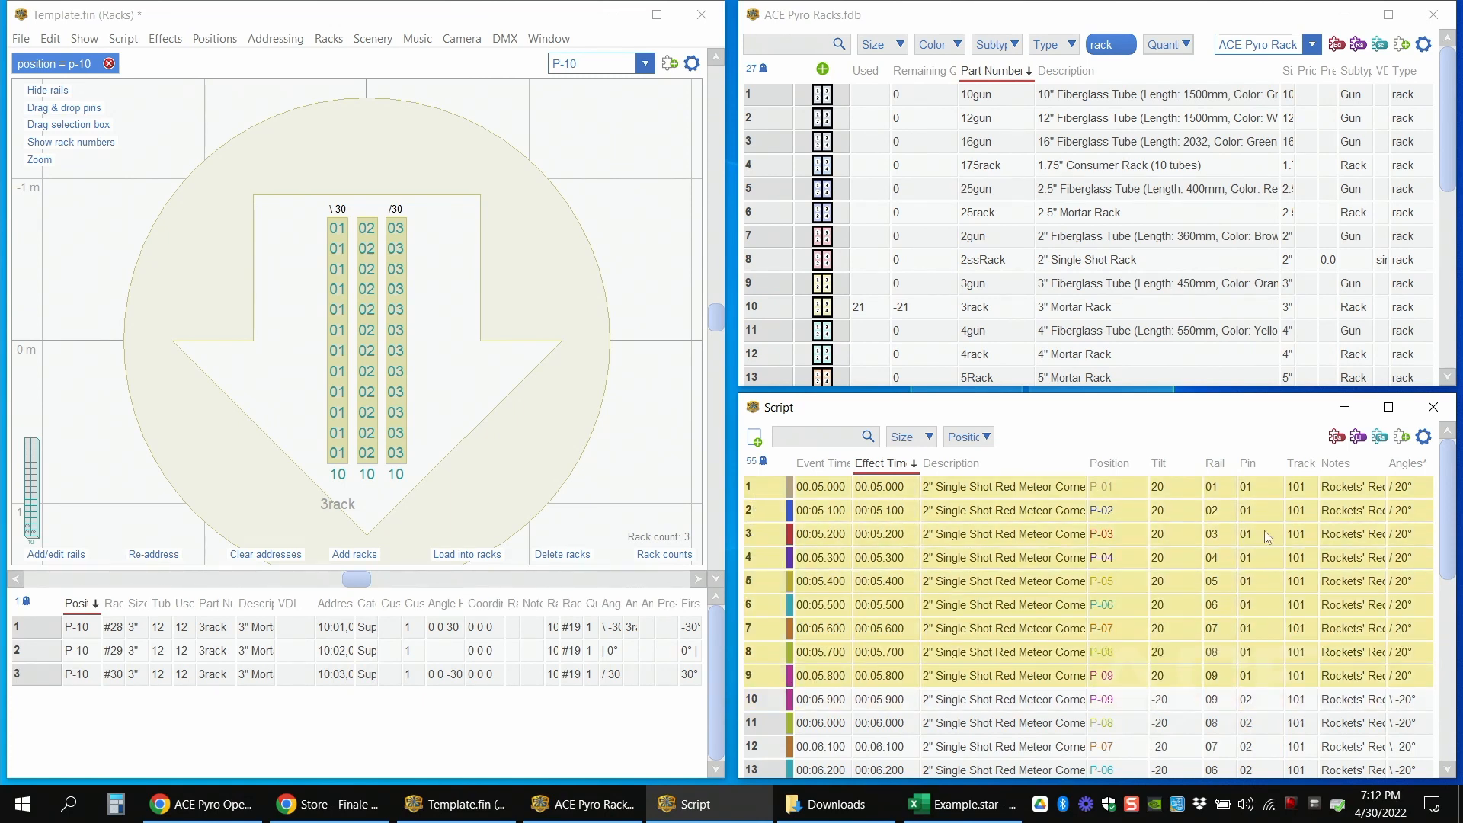
{"action": "scroll", "coordinate": [1245, 599], "scroll_direction": "down", "scroll_amount": 4}
{"action": "scroll", "coordinate": [1249, 509], "scroll_direction": "up", "scroll_amount": 4}
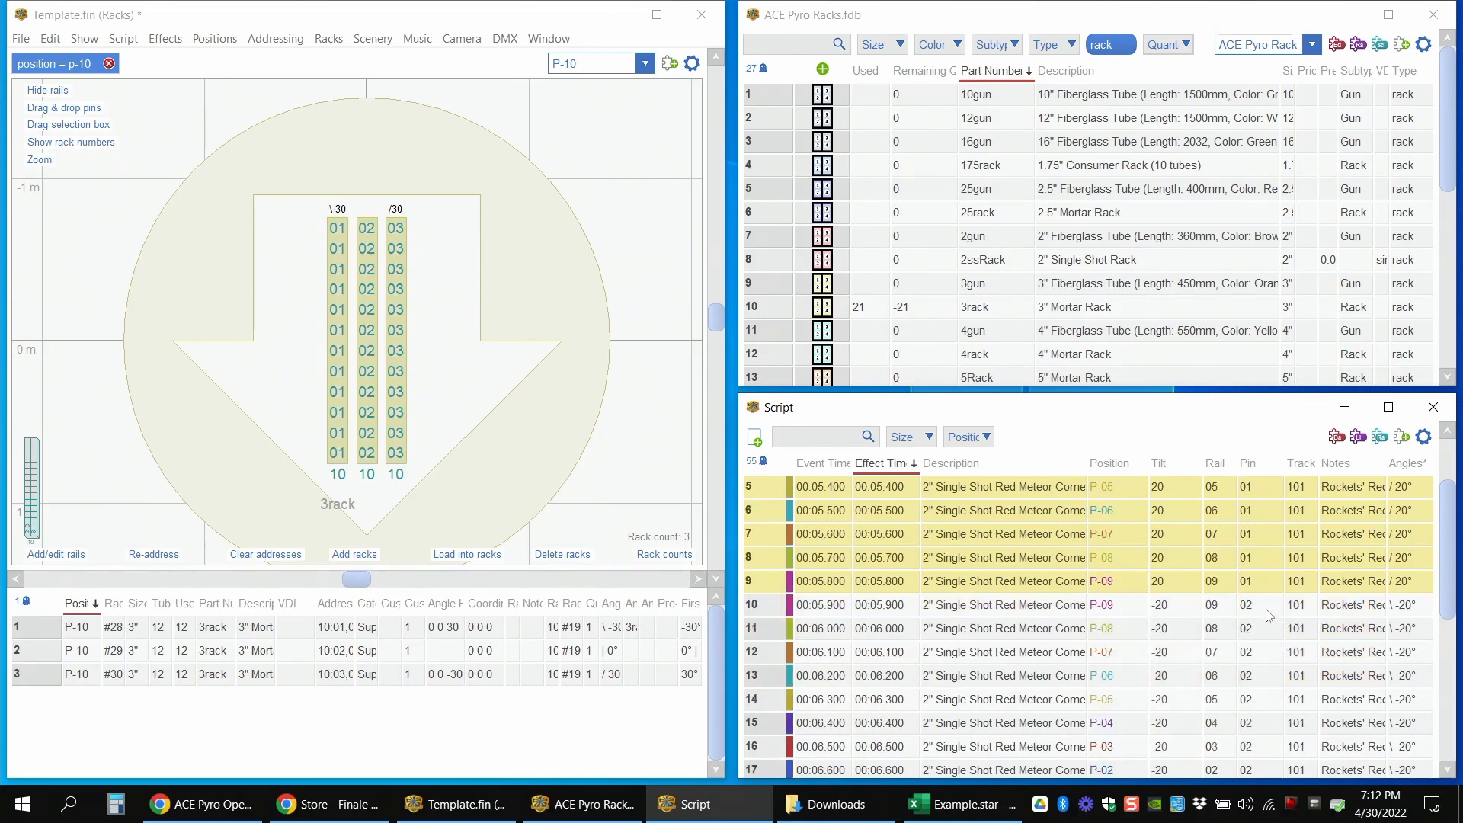
- Check the pin numbers through the rest of the script, down to the titanium salutes and the 3" chained shells
{"action": "scroll", "coordinate": [1267, 609], "scroll_direction": "down", "scroll_amount": 3}
{"action": "scroll", "coordinate": [1252, 549], "scroll_direction": "up", "scroll_amount": 2}
{"action": "left_click_drag", "start_coordinate": [1256, 580], "coordinate": [1257, 705]}
{"action": "scroll", "coordinate": [1259, 699], "scroll_direction": "down", "scroll_amount": 4}
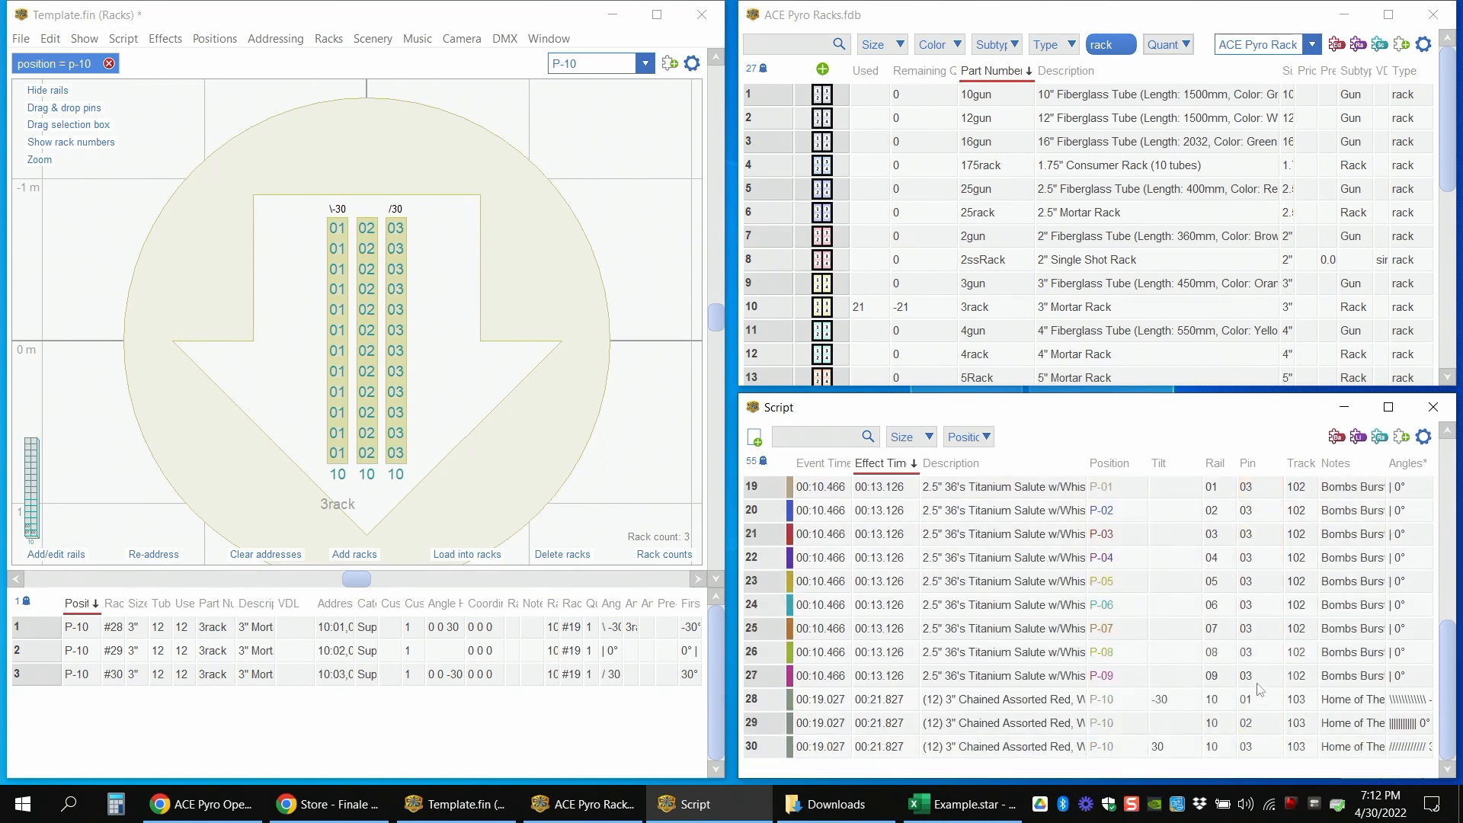
{"action": "left_click", "coordinate": [1175, 558]}
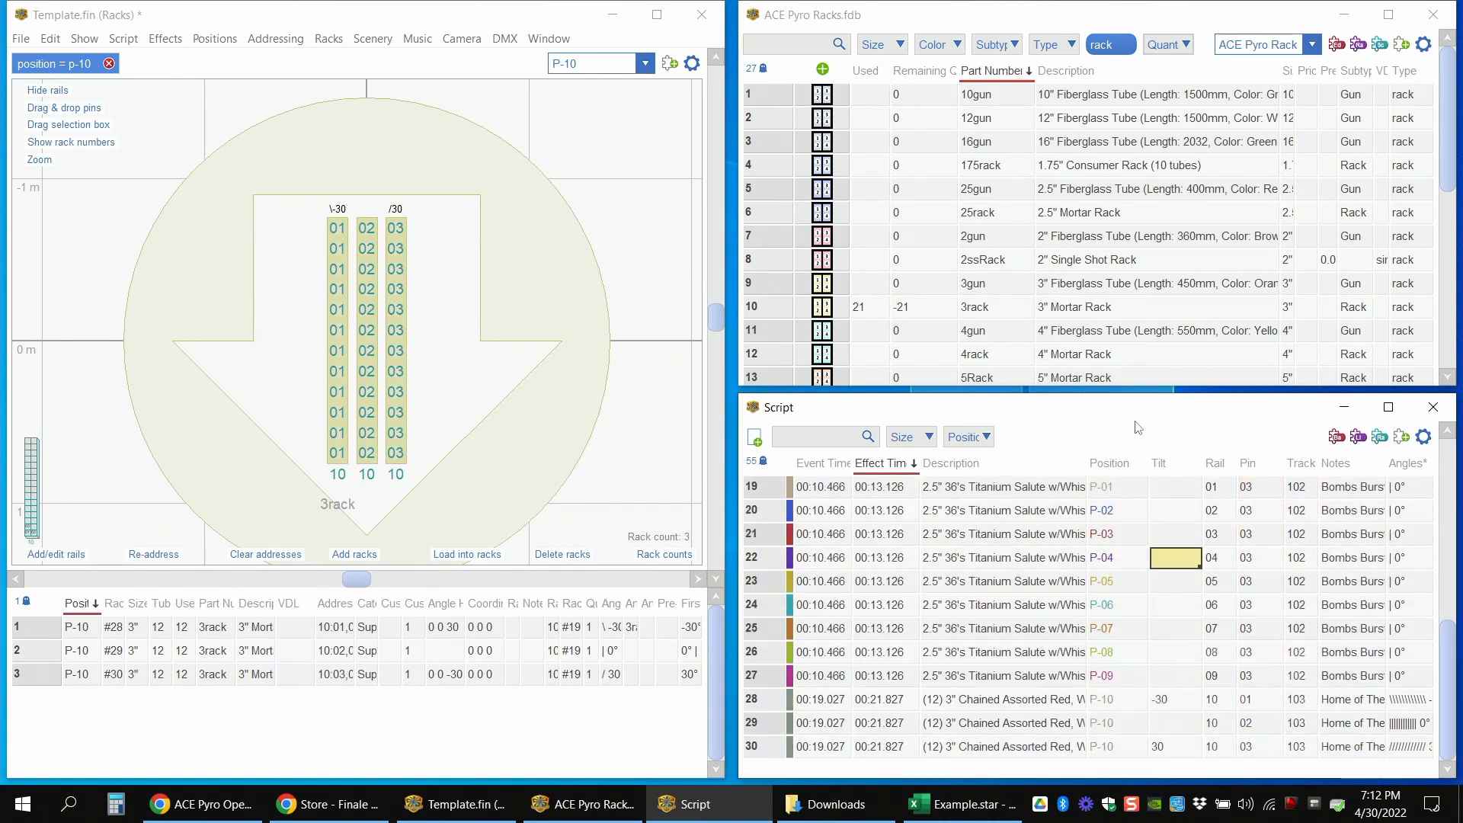
{"action": "key", "text": "Escape"}
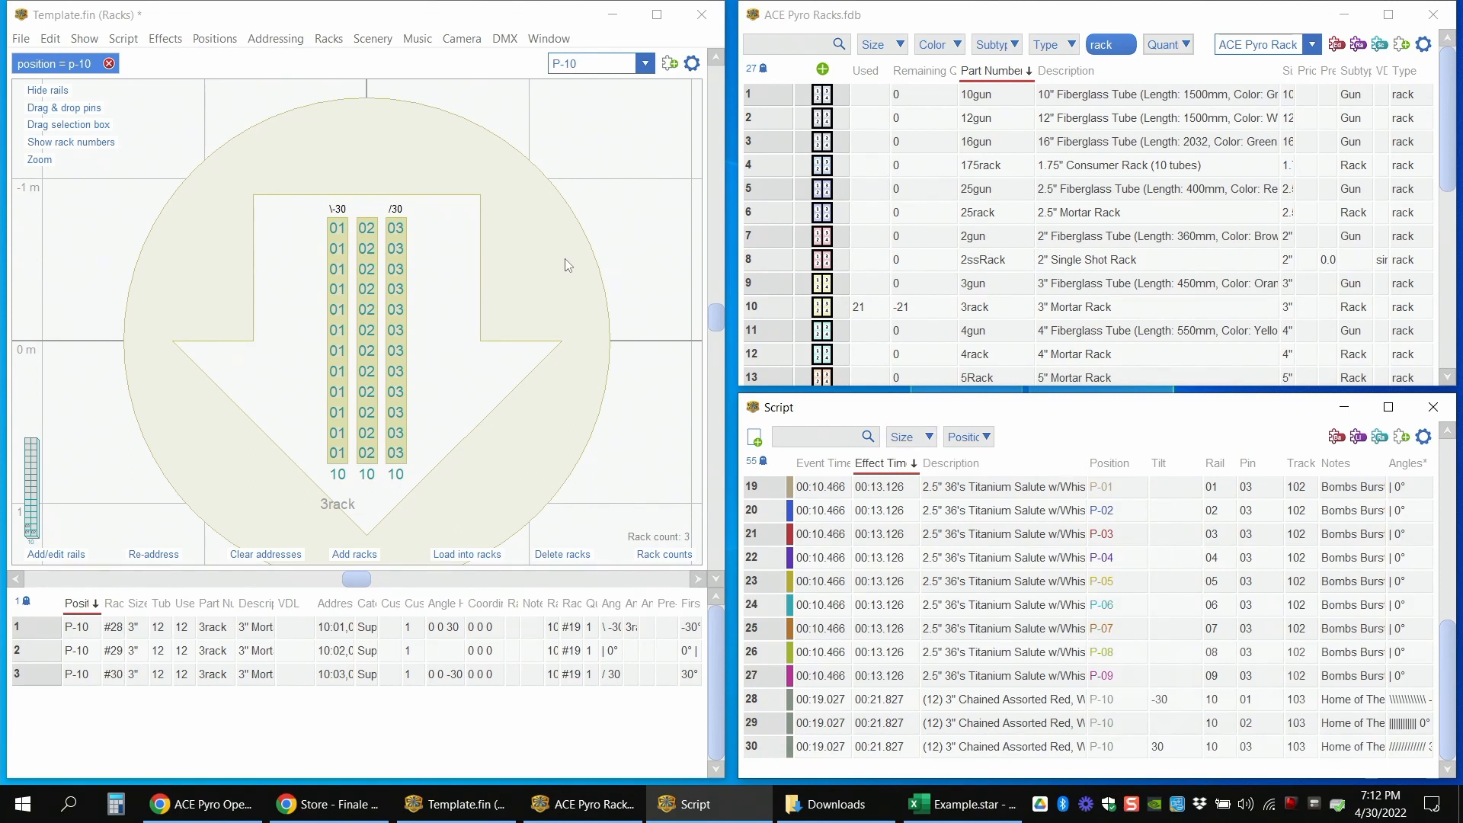
- Examine the pin addresses, module numbers and tilt angles on the three 3" mortar racks at P-10 up close
{"action": "left_click_drag", "start_coordinate": [472, 290], "coordinate": [460, 300]}
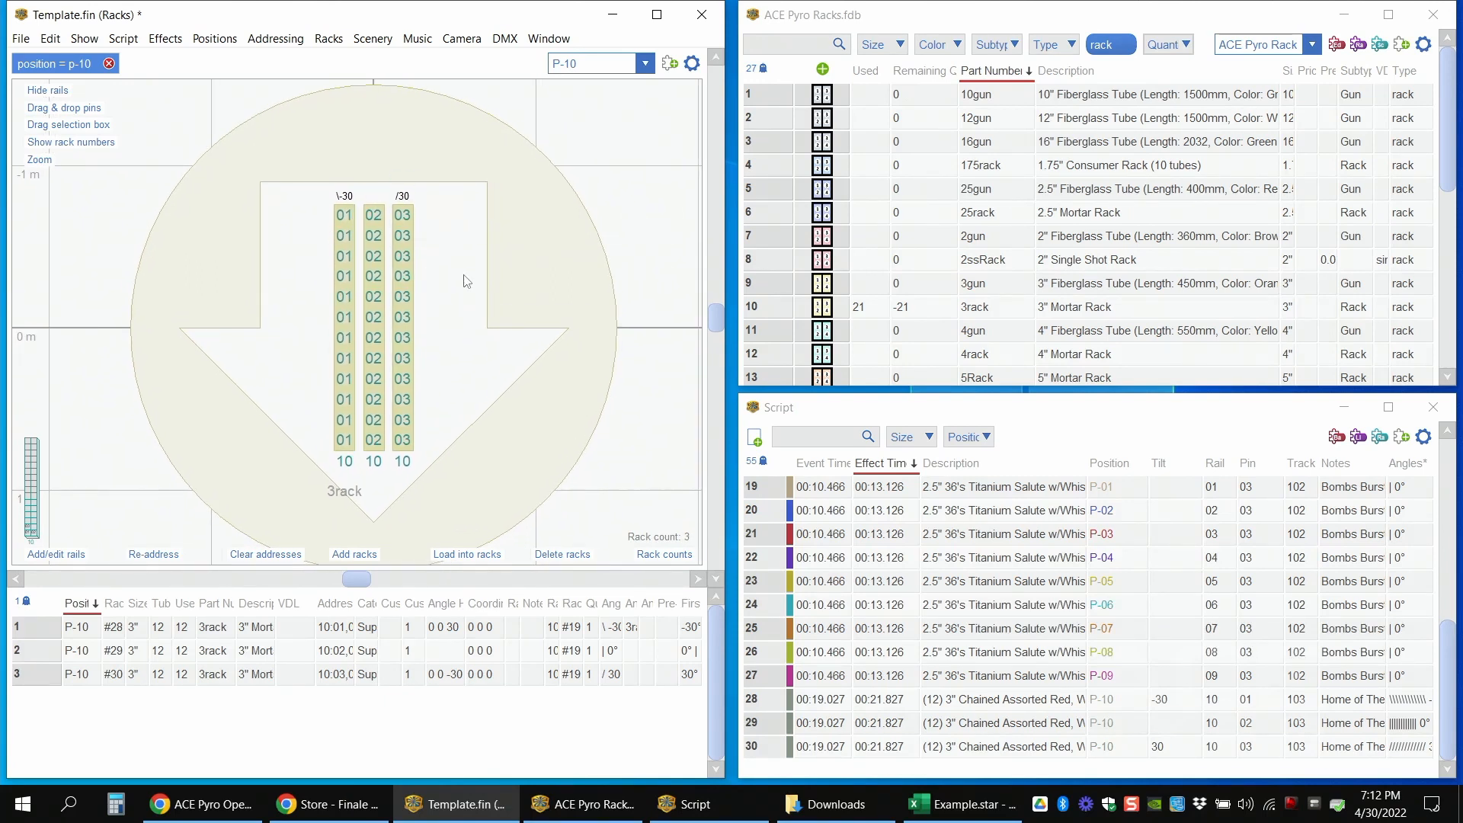
{"action": "left_click", "coordinate": [614, 65]}
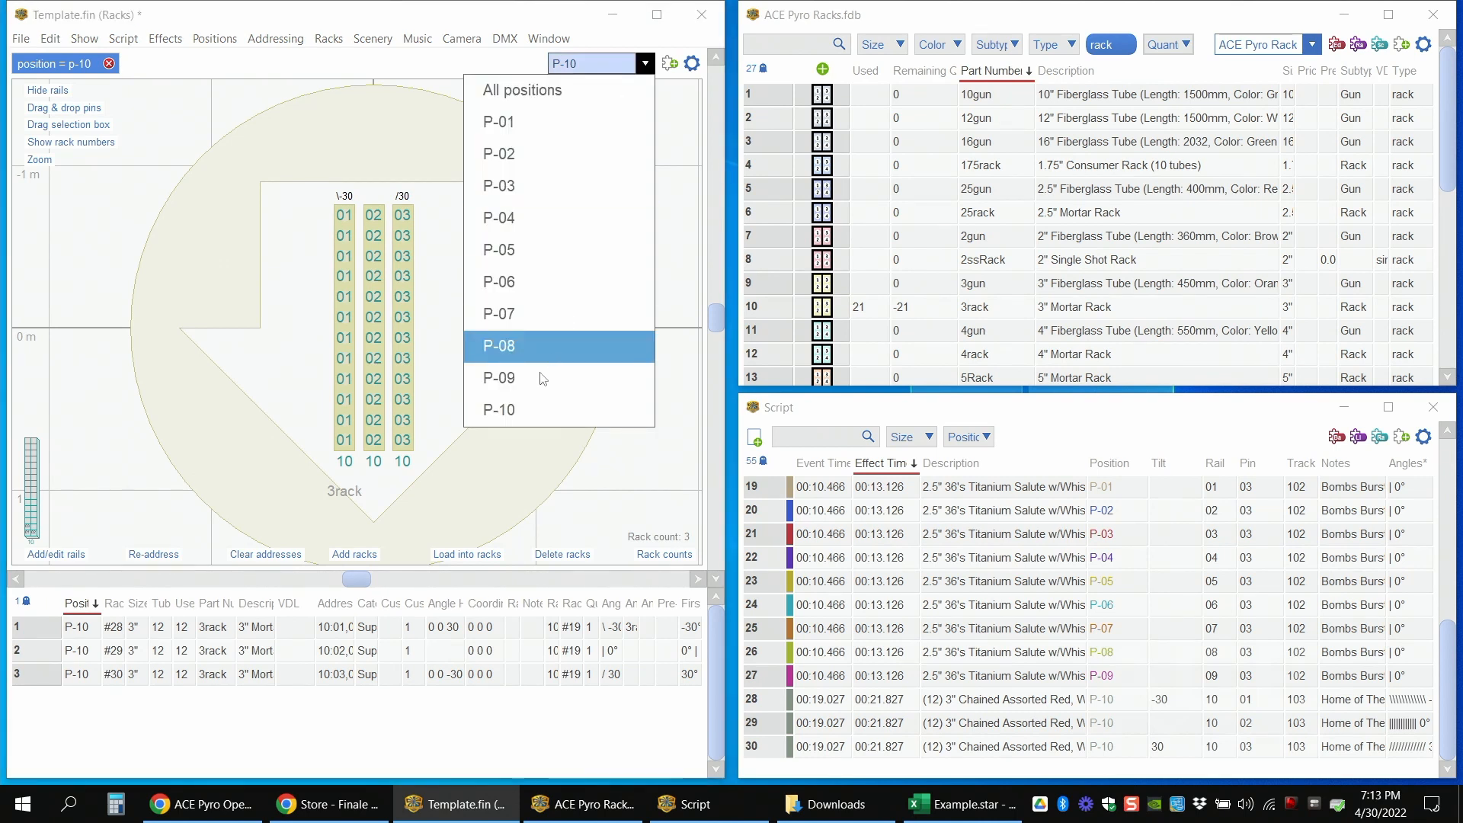
{"action": "left_click", "coordinate": [538, 411]}
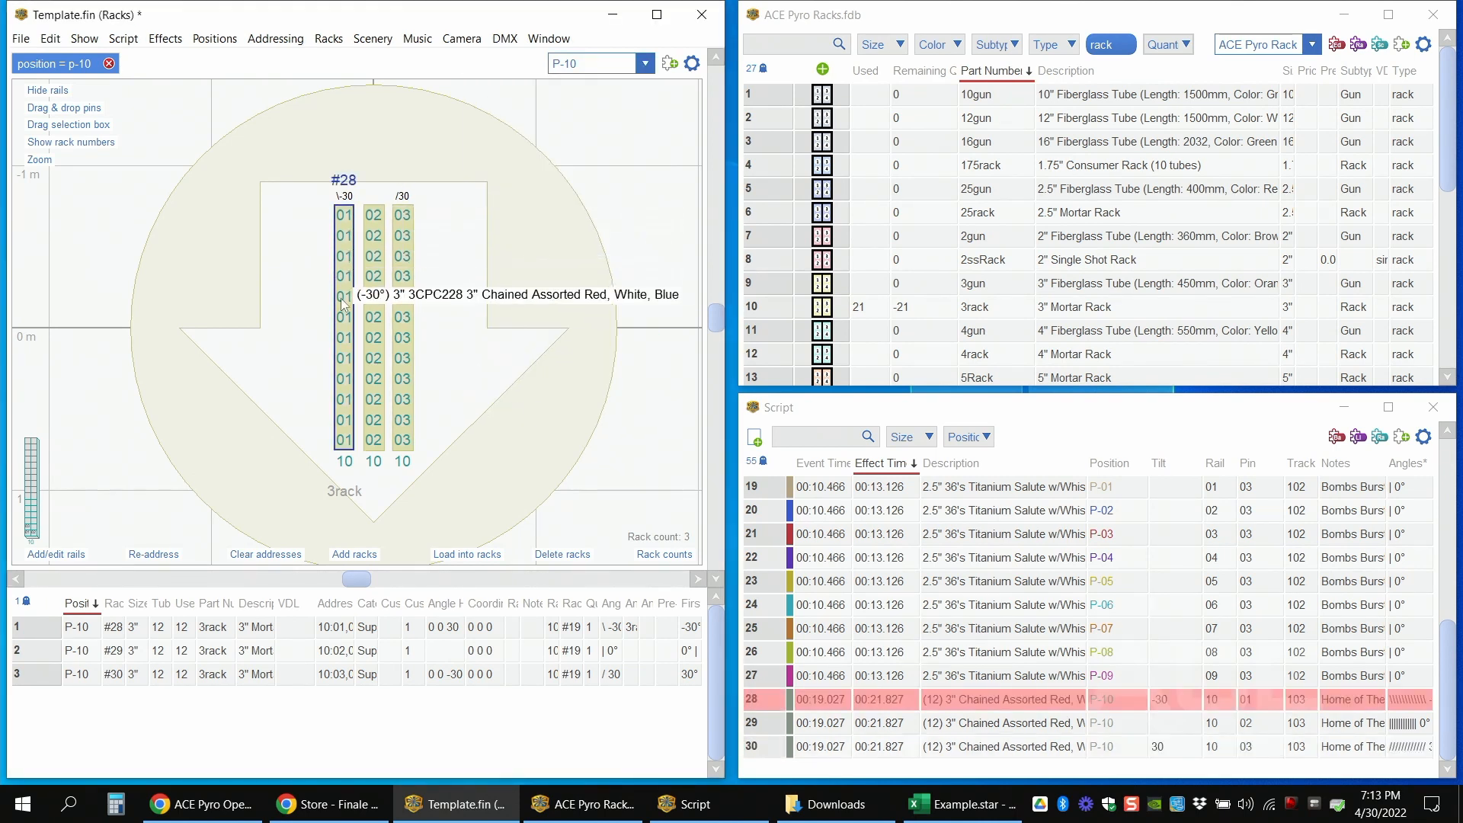
{"action": "scroll", "coordinate": [342, 199], "scroll_direction": "up", "scroll_amount": 5}
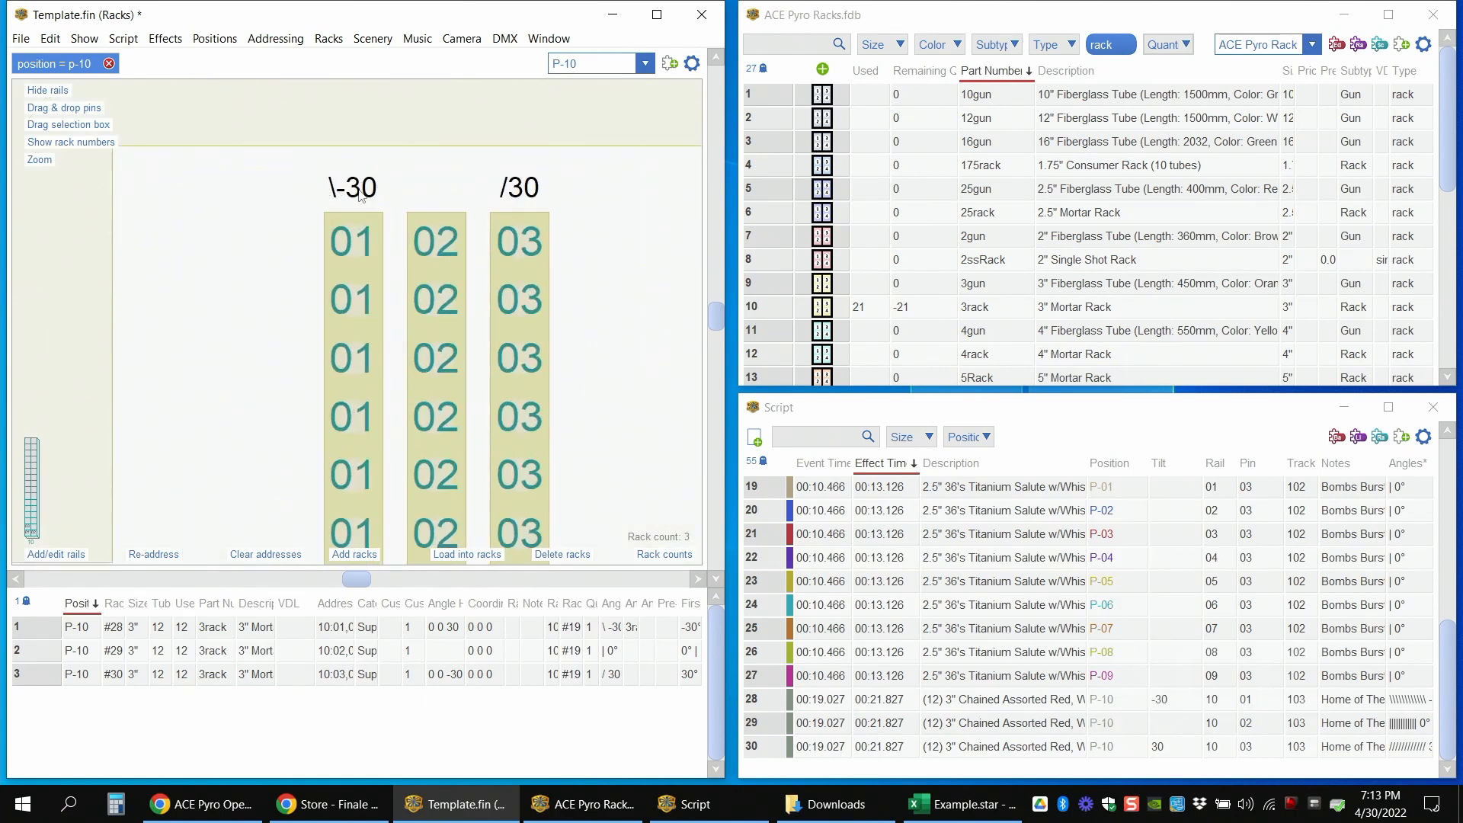
{"action": "scroll", "coordinate": [358, 192], "scroll_direction": "down", "scroll_amount": 2}
{"action": "left_click_drag", "start_coordinate": [318, 446], "coordinate": [330, 333]}
{"action": "scroll", "coordinate": [327, 426], "scroll_direction": "up", "scroll_amount": 1}
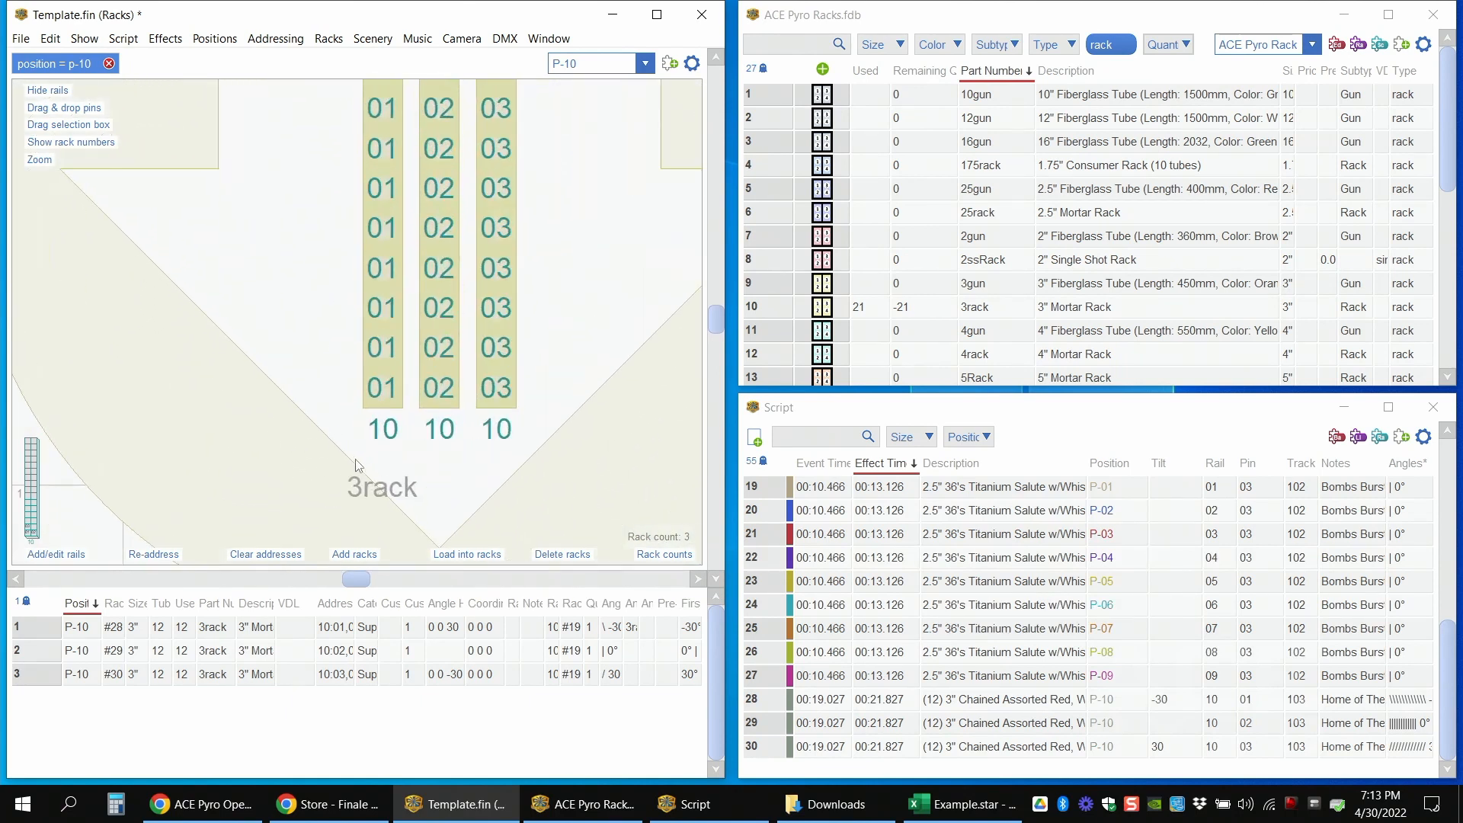
{"action": "scroll", "coordinate": [364, 455], "scroll_direction": "up", "scroll_amount": 1}
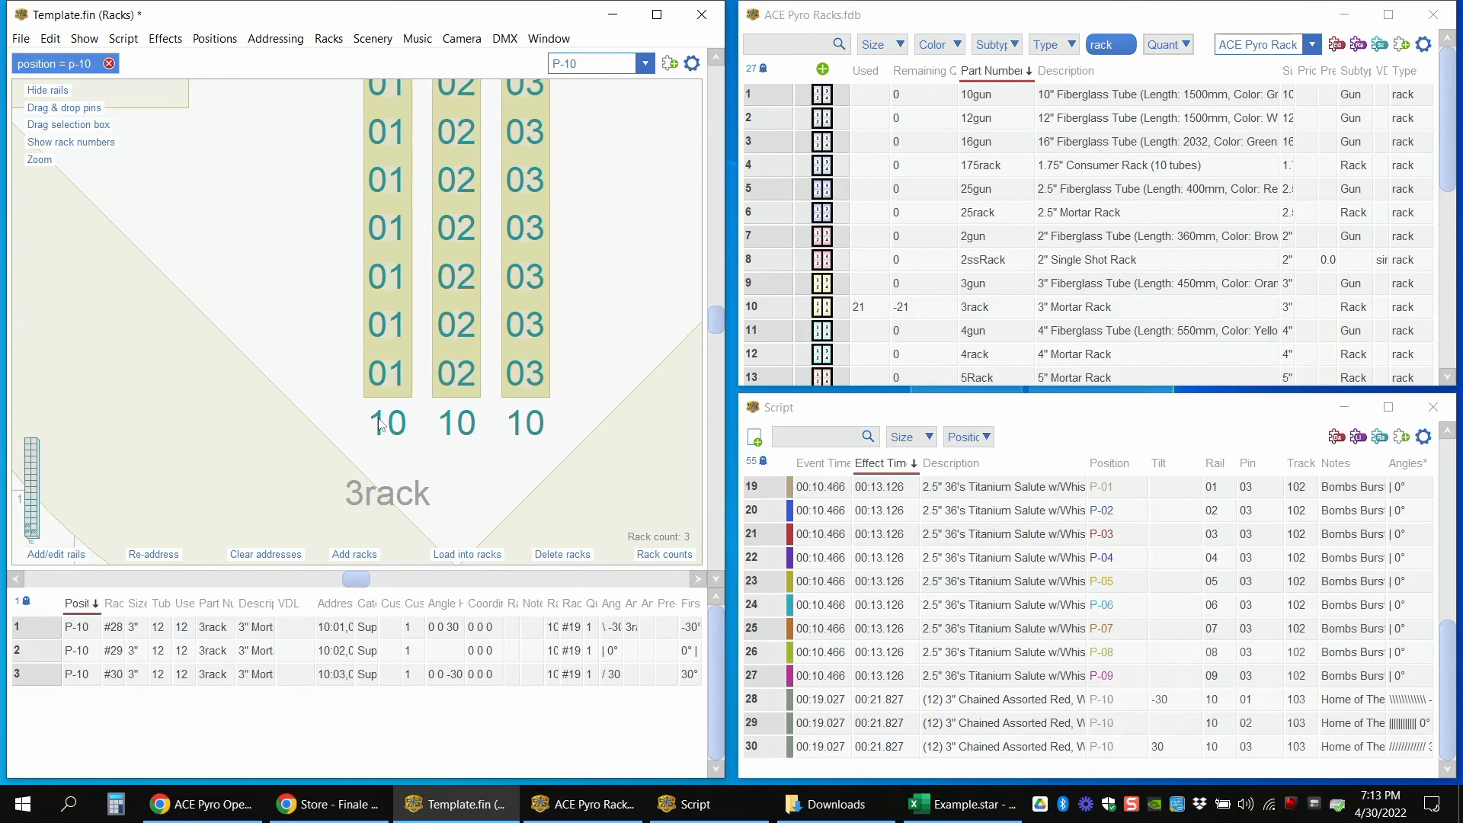
{"action": "scroll", "coordinate": [383, 424], "scroll_direction": "down", "scroll_amount": 2}
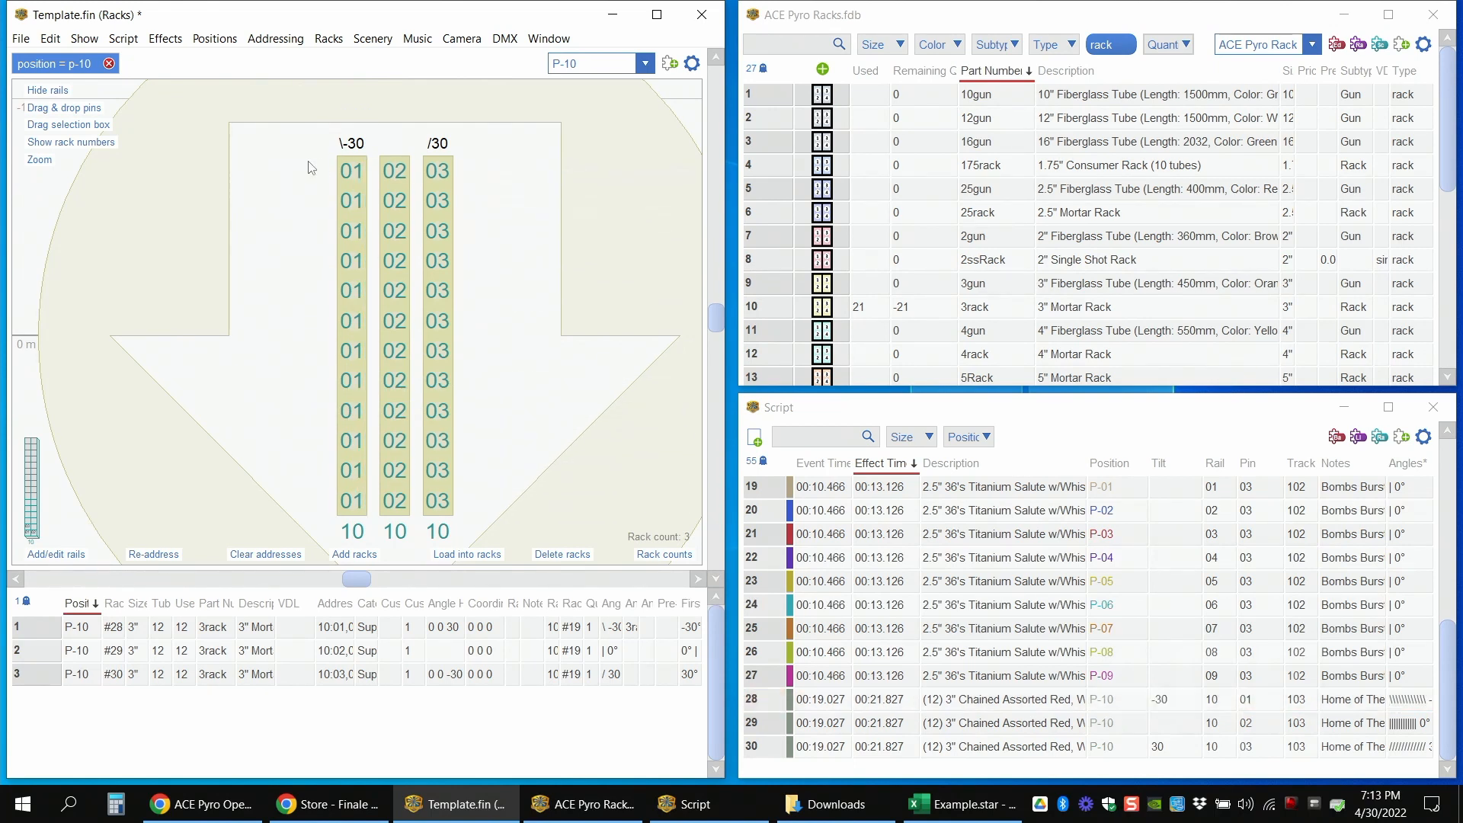
{"action": "scroll", "coordinate": [312, 488], "scroll_direction": "down", "scroll_amount": 1}
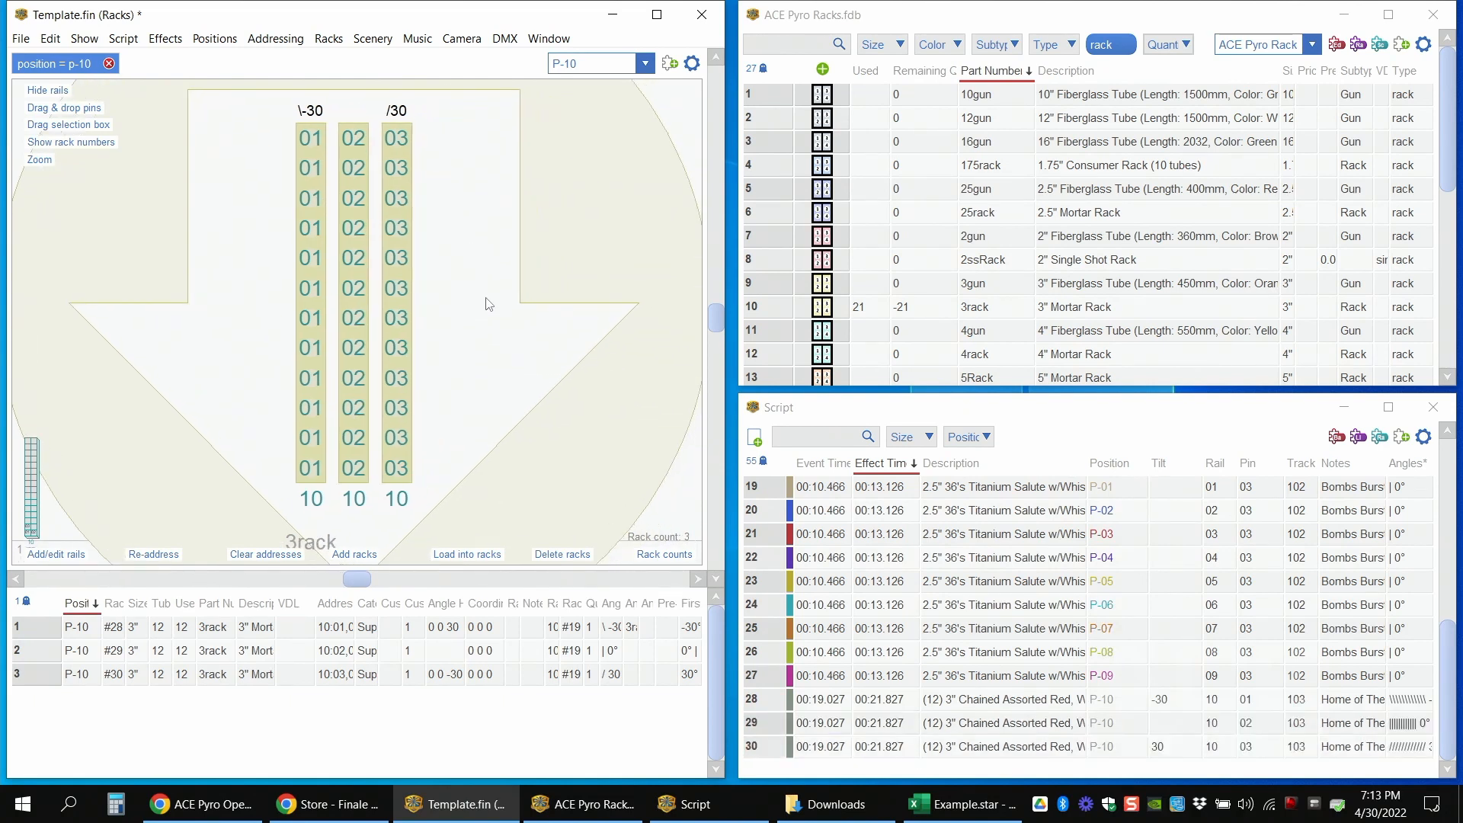
- Compare the event times of the three 3" chained shell rows at P-10 in the script
{"action": "left_click_drag", "start_coordinate": [774, 698], "coordinate": [770, 752]}
{"action": "left_click_drag", "start_coordinate": [817, 699], "coordinate": [826, 750]}
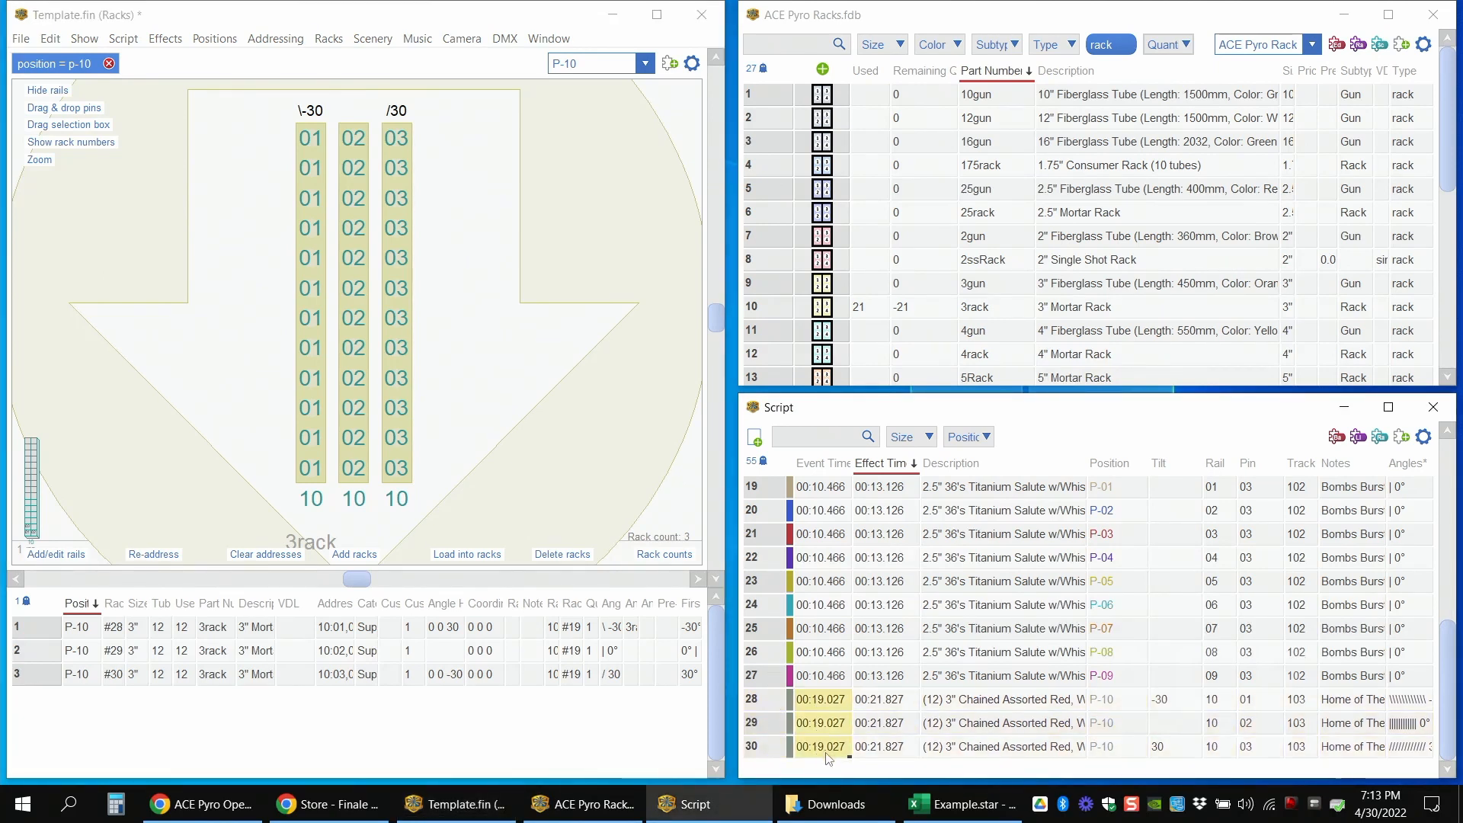
{"action": "left_click", "coordinate": [564, 375]}
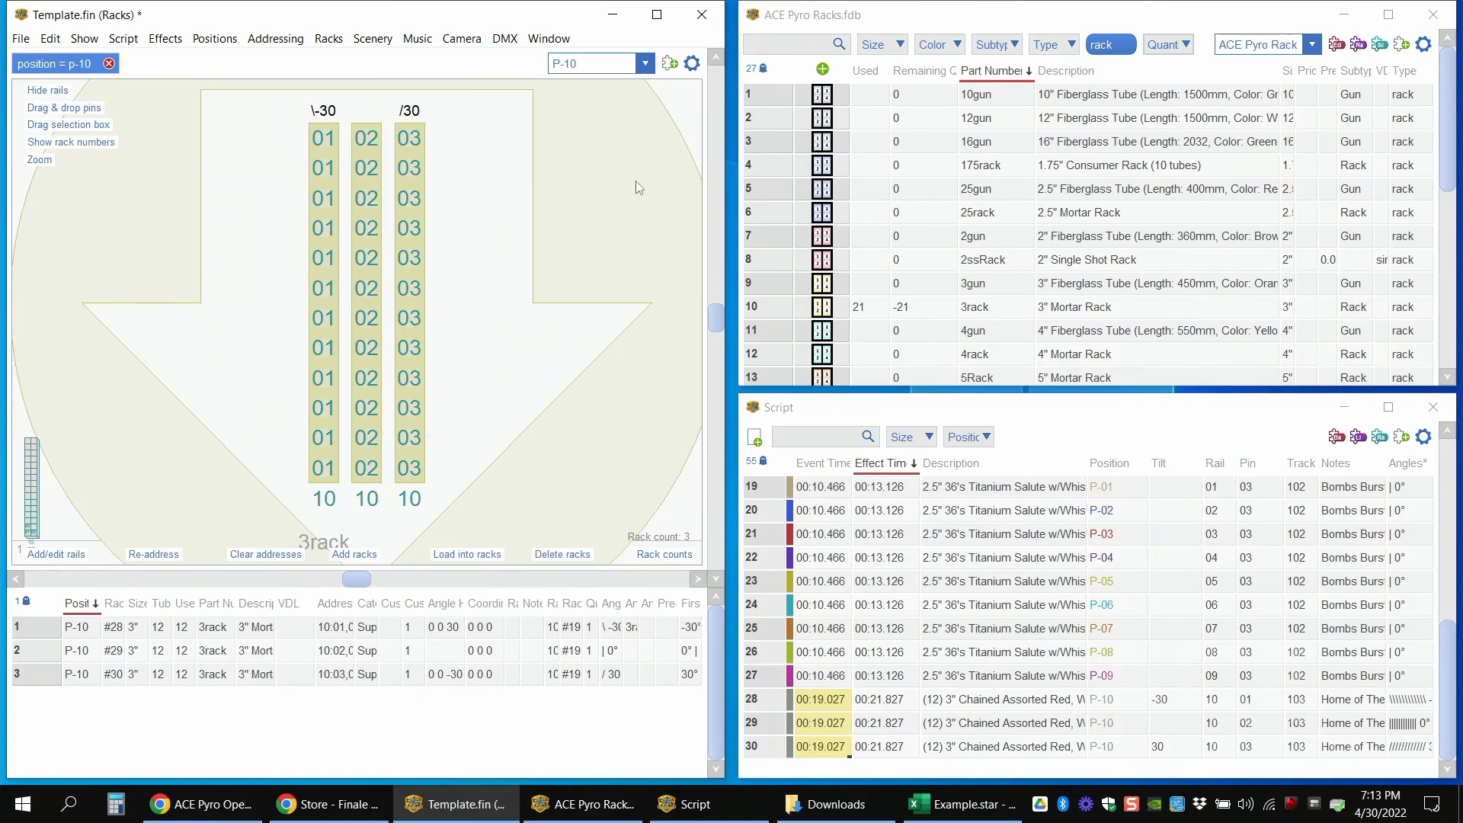
- Display the addressed racks of position P-01
{"action": "left_click", "coordinate": [625, 64]}
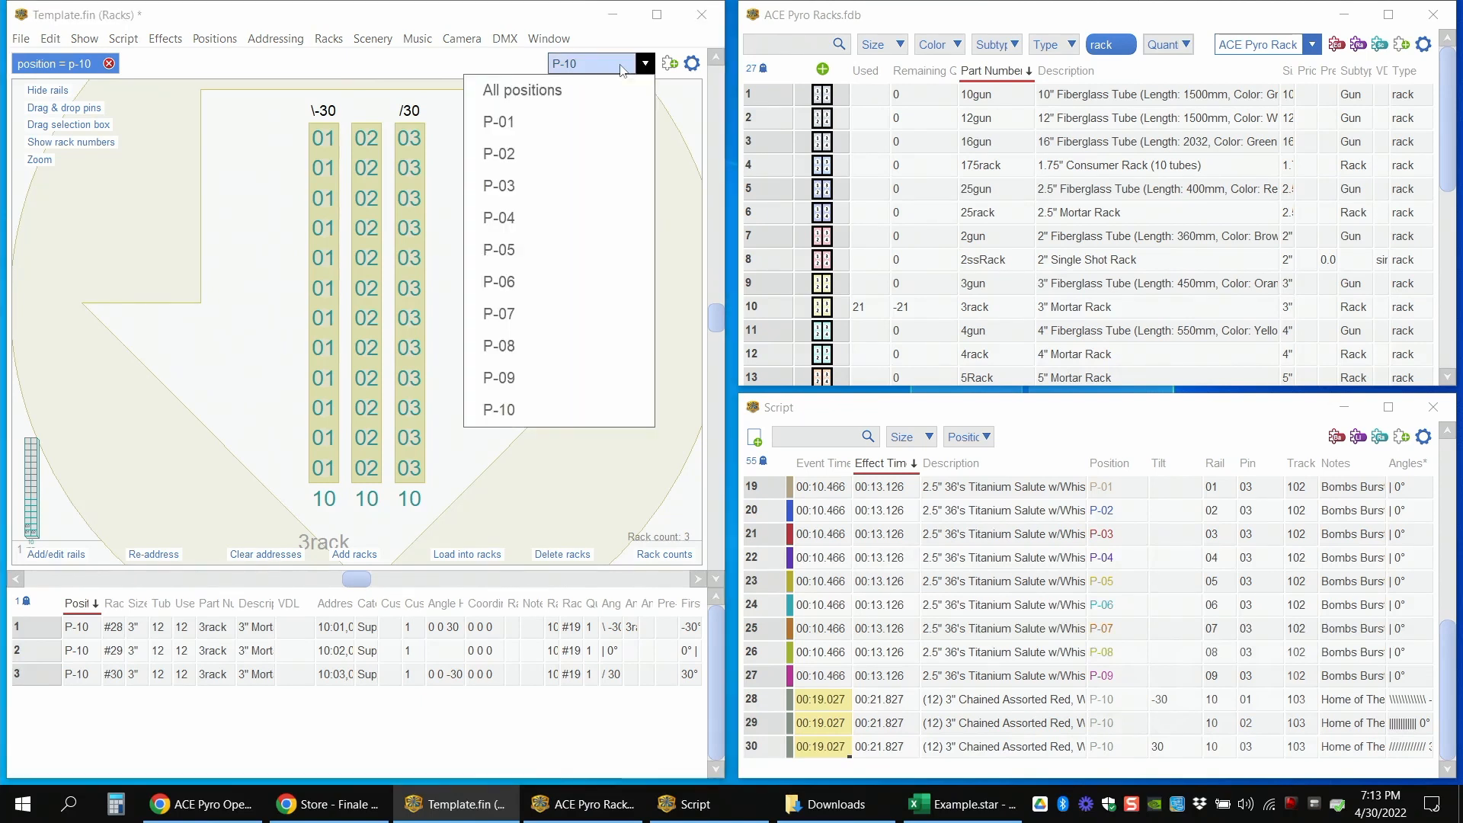
{"action": "left_click", "coordinate": [605, 125]}
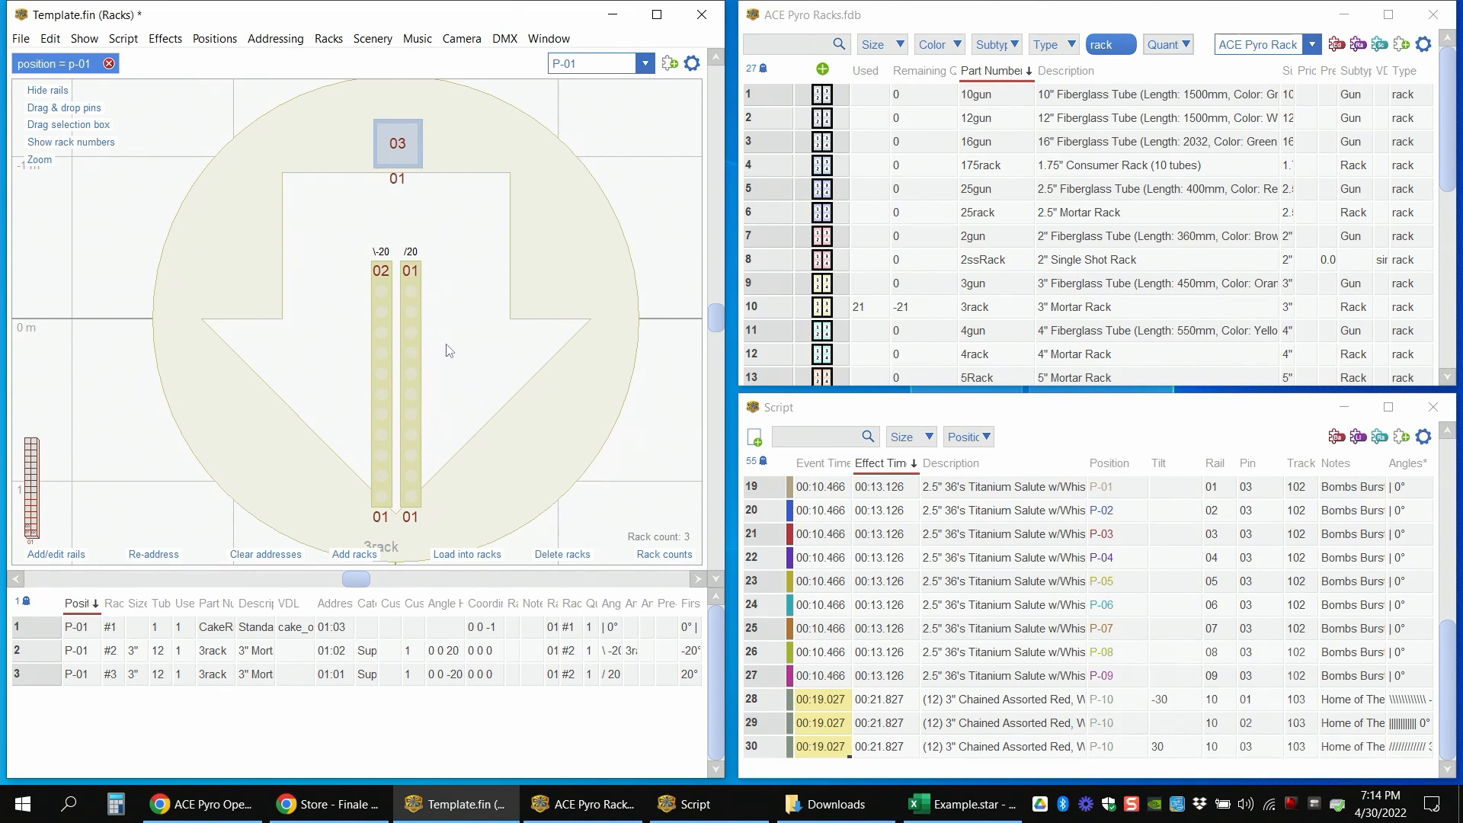
- Examine the cake rack and the two angled 3" mortar racks at P-01 up close, matching each to its script row
{"action": "left_click", "coordinate": [395, 175]}
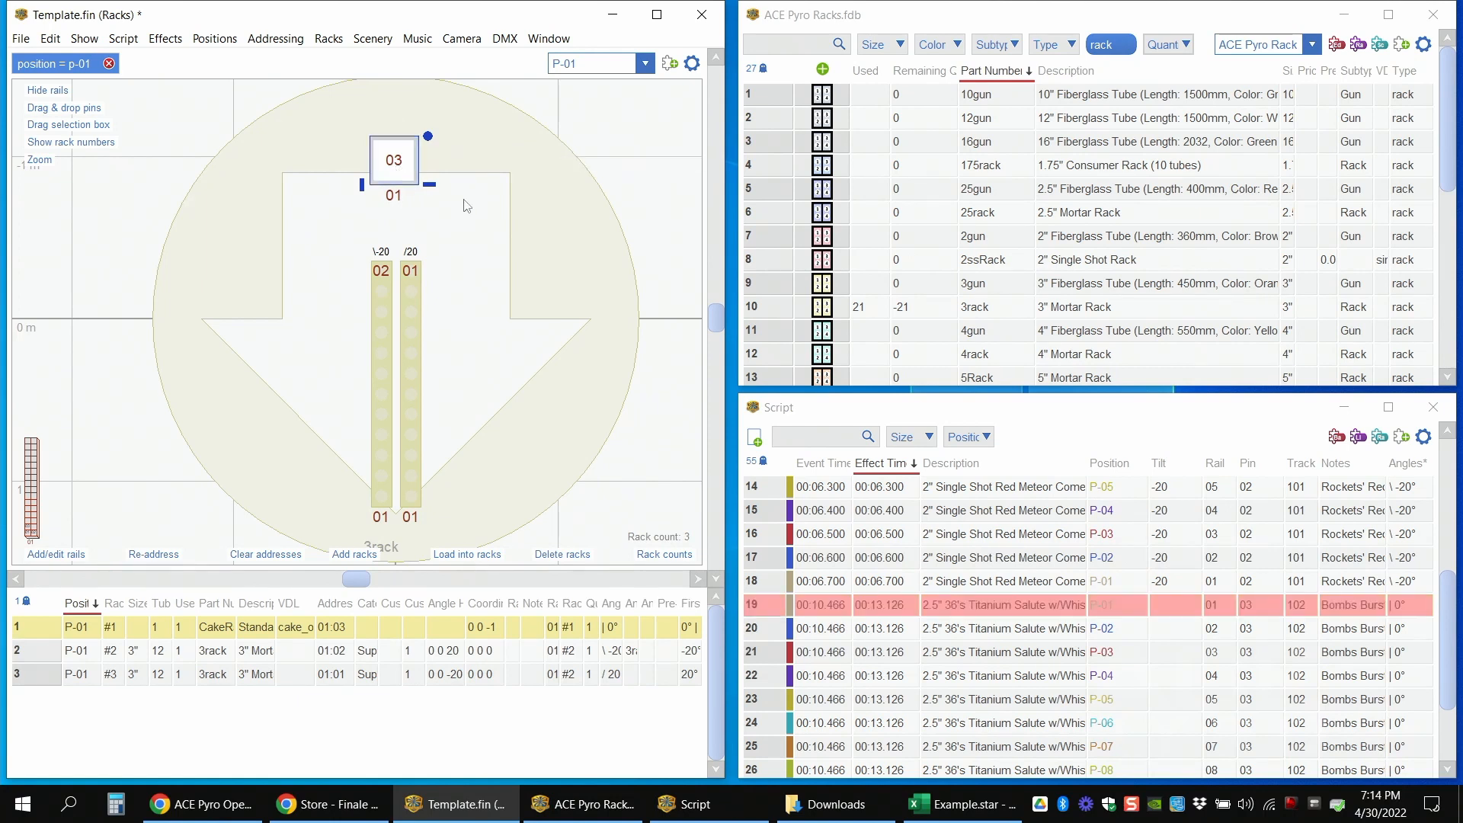
{"action": "left_click_drag", "start_coordinate": [482, 207], "coordinate": [399, 208]}
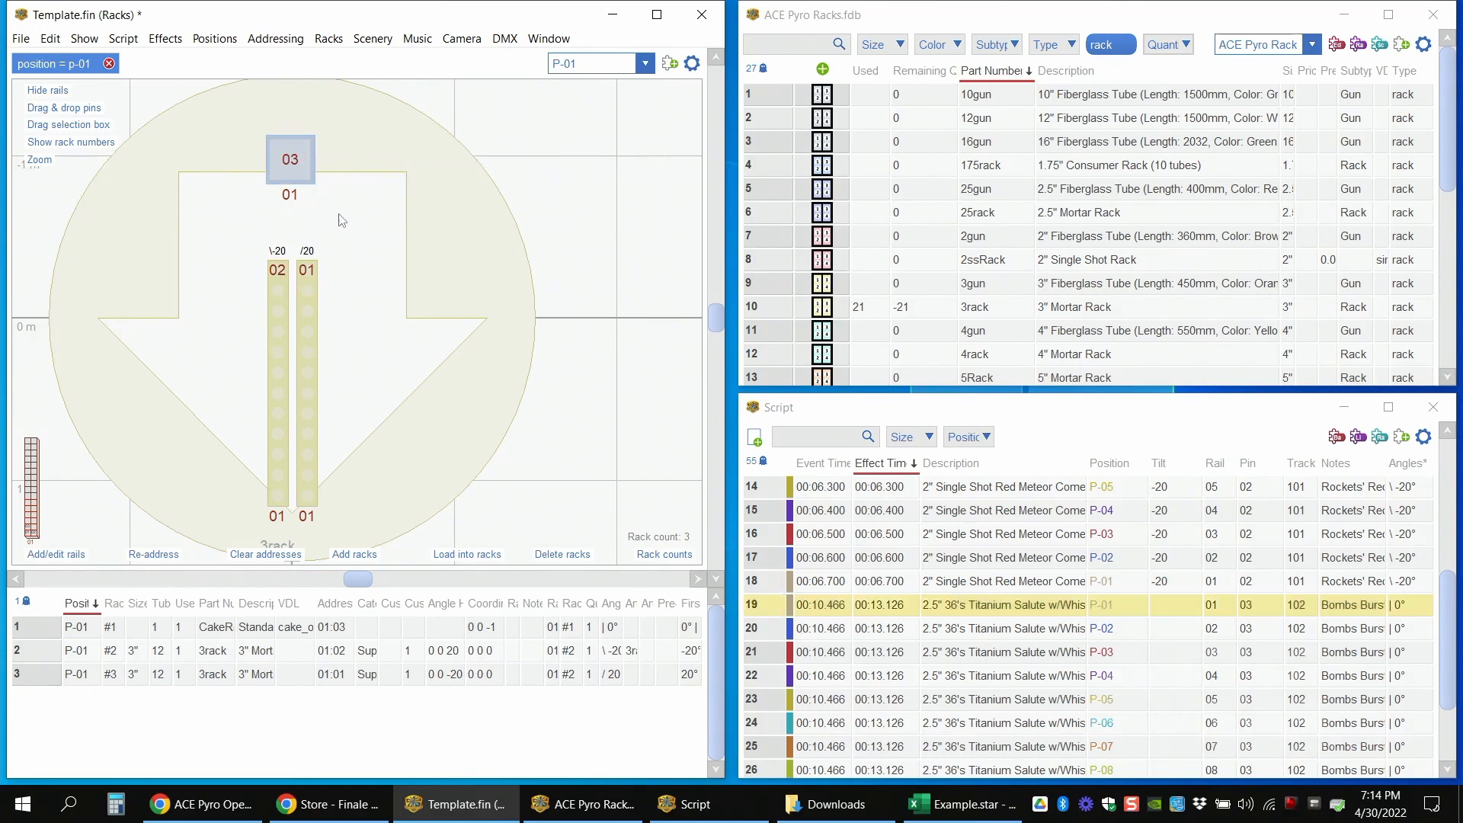
{"action": "left_click_drag", "start_coordinate": [382, 310], "coordinate": [425, 281]}
{"action": "left_click", "coordinate": [331, 297]}
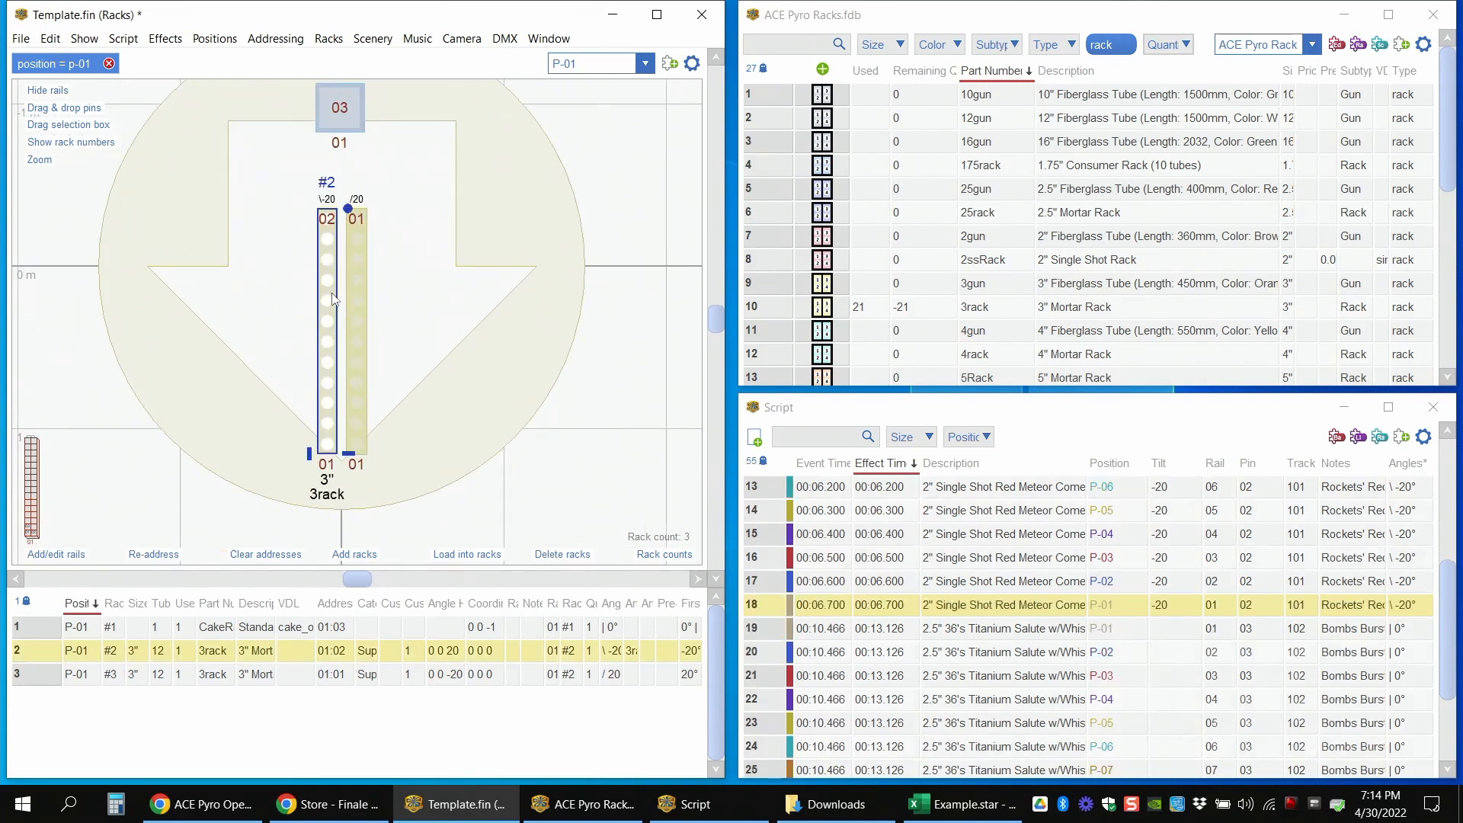
{"action": "left_click", "coordinate": [355, 295]}
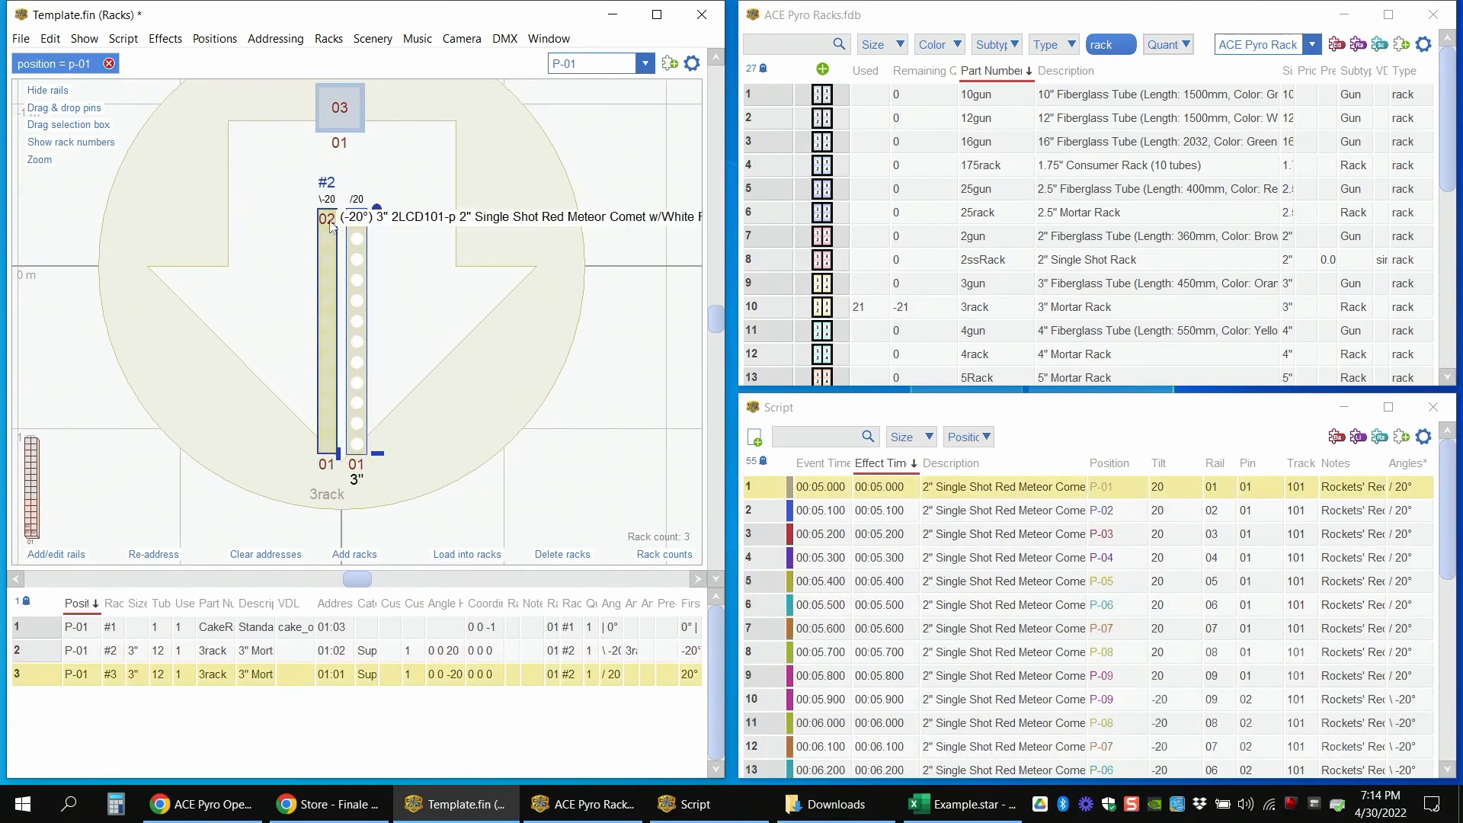
{"action": "scroll", "coordinate": [410, 289], "scroll_direction": "up", "scroll_amount": 1}
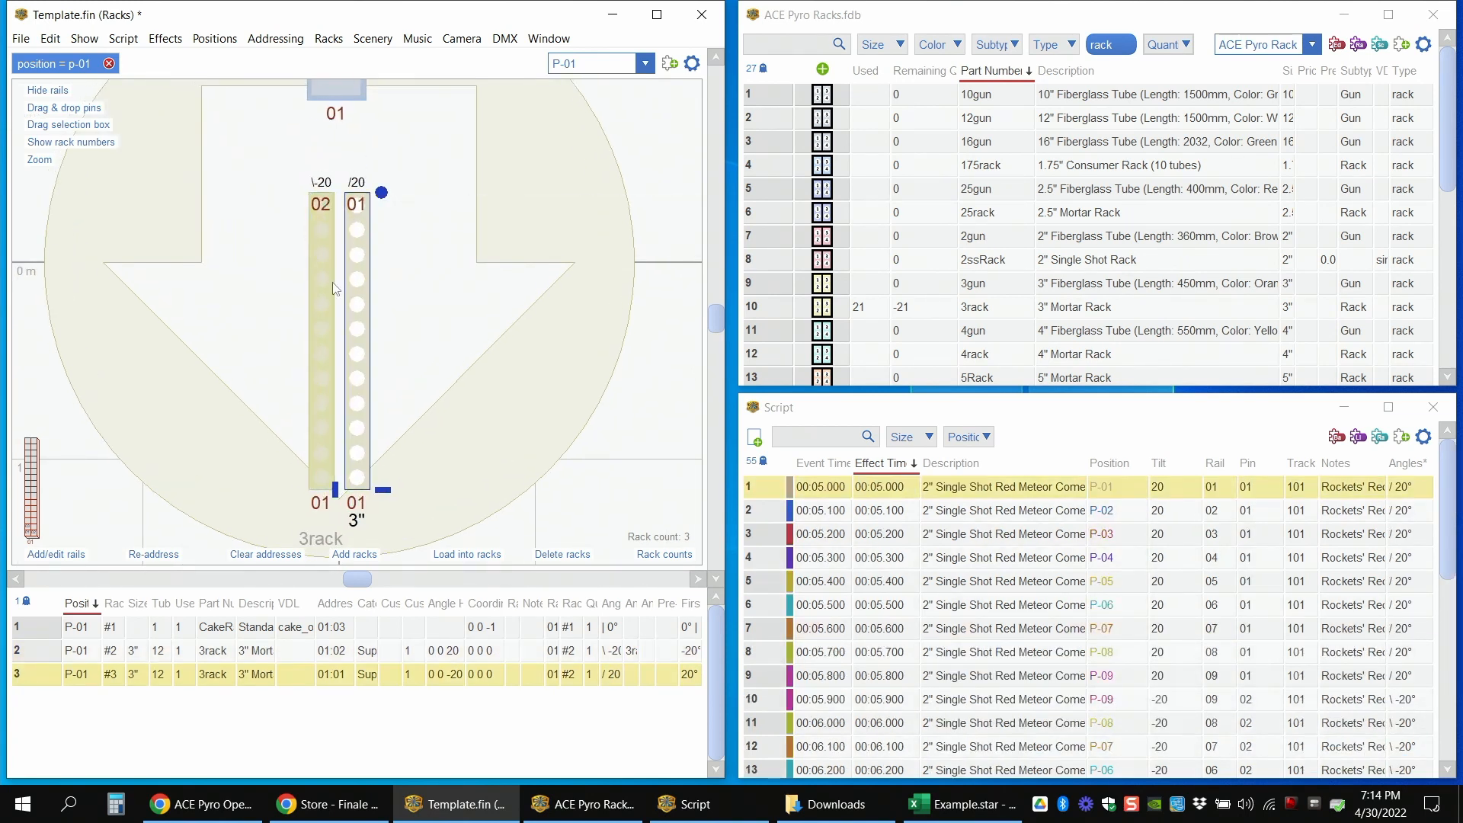
{"action": "left_click_drag", "start_coordinate": [411, 260], "coordinate": [428, 261]}
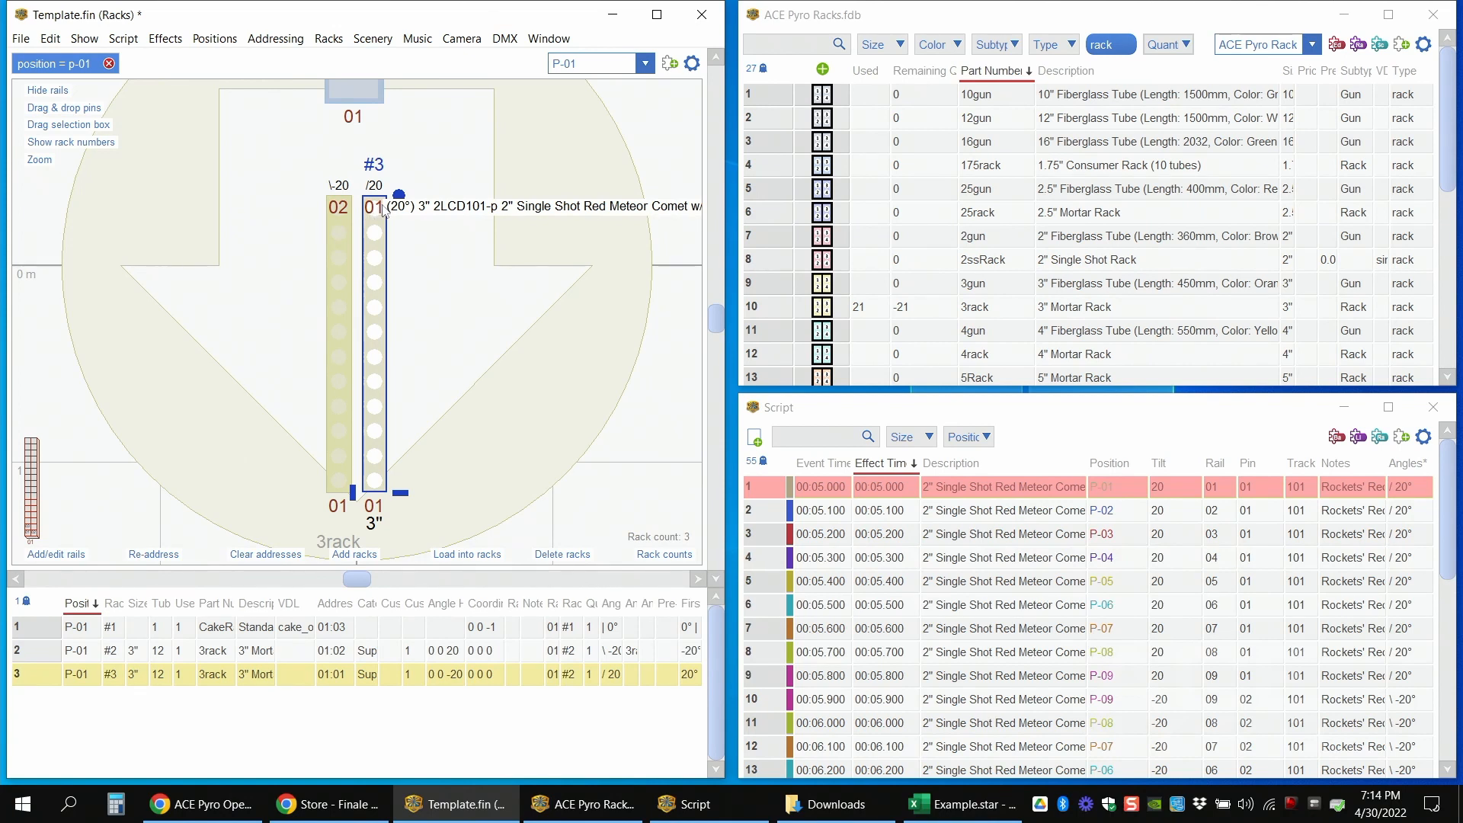
{"action": "scroll", "coordinate": [350, 190], "scroll_direction": "up", "scroll_amount": 3}
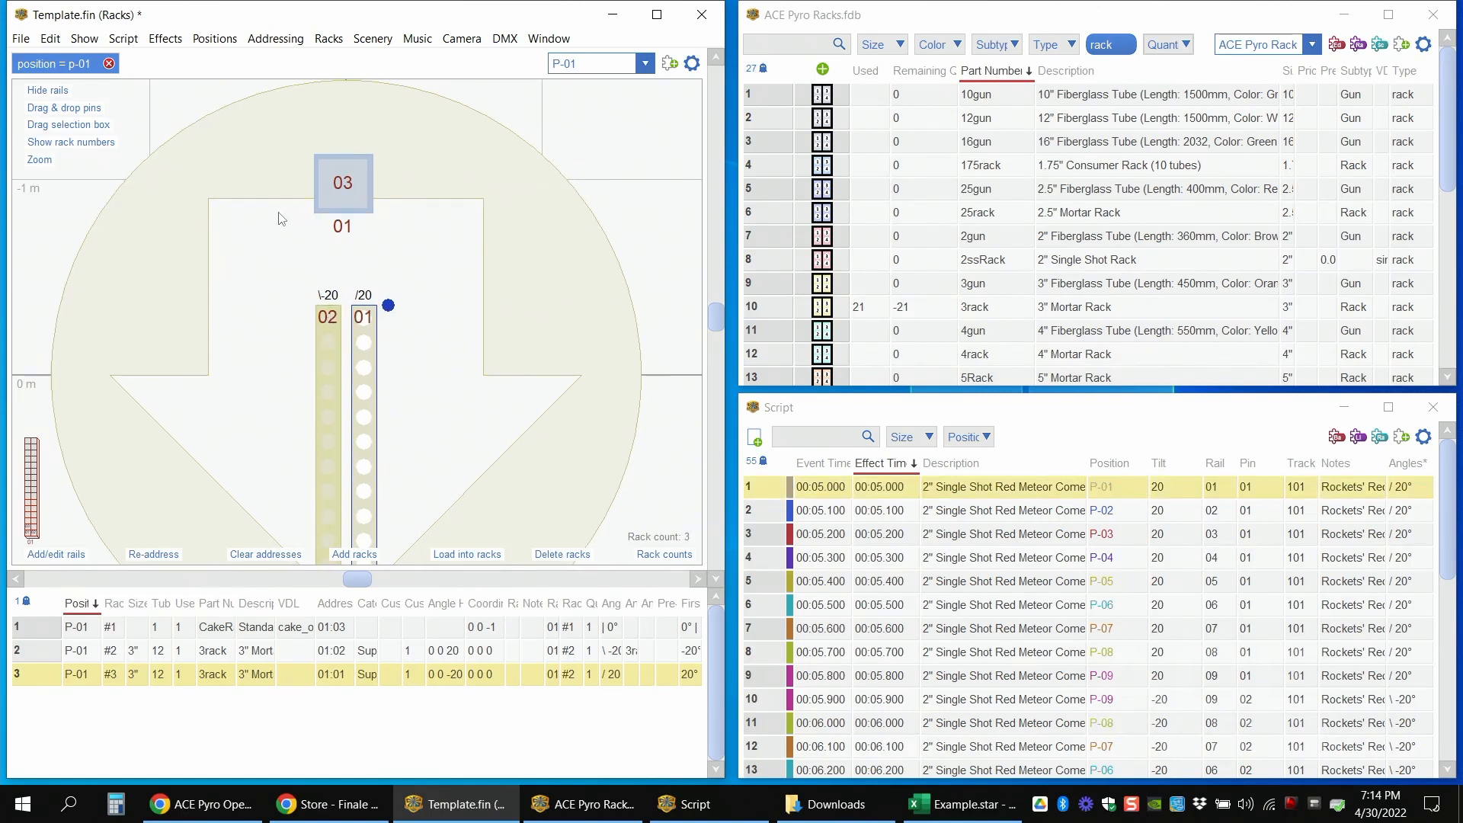
{"action": "scroll", "coordinate": [294, 208], "scroll_direction": "down", "scroll_amount": 2}
{"action": "left_click_drag", "start_coordinate": [282, 232], "coordinate": [285, 232]}
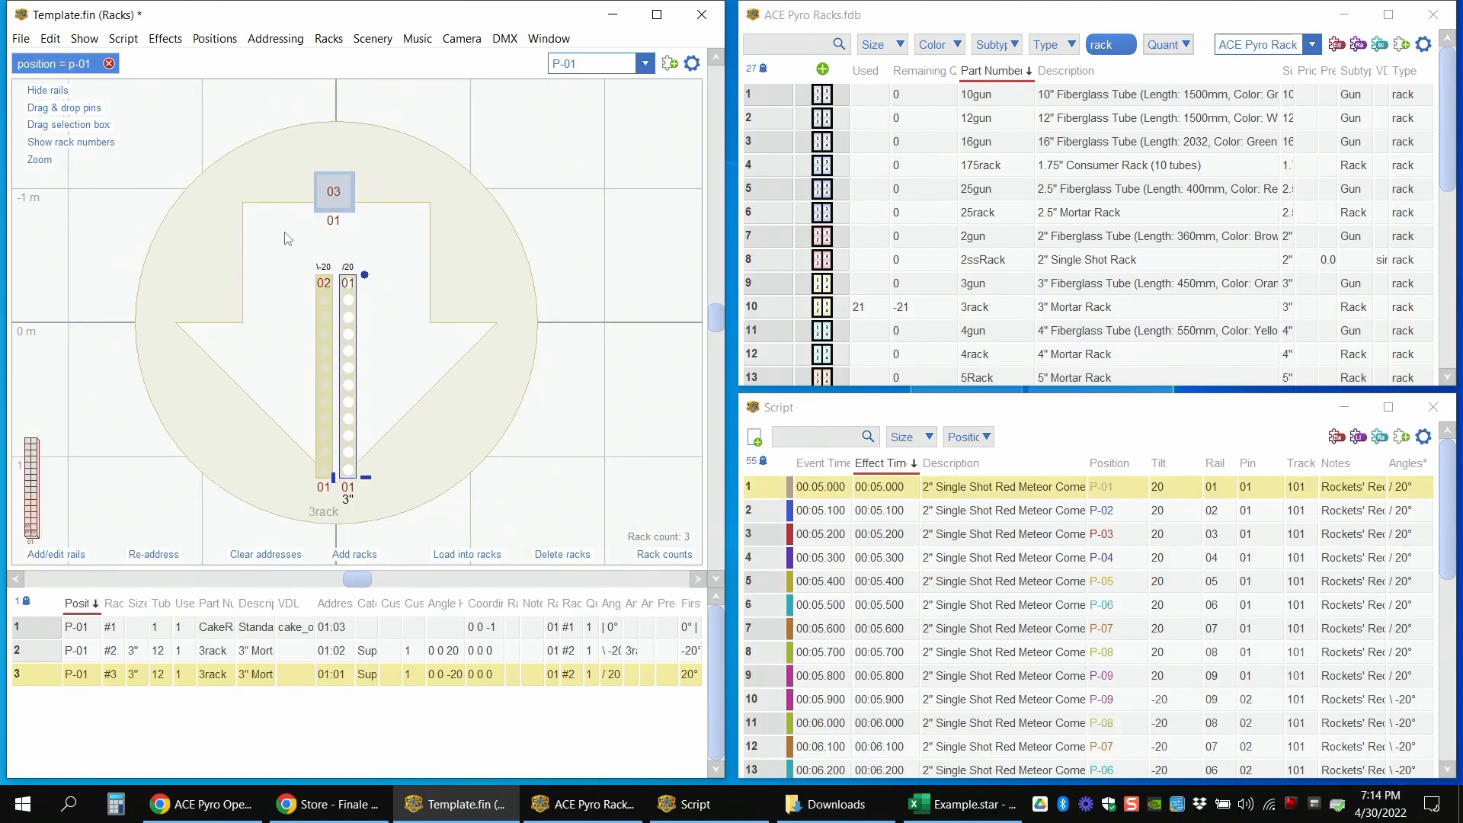
- Rearrange P-01 with the two 3" mortar racks further up and the cake rack to their right, and display position P-02
{"action": "left_click_drag", "start_coordinate": [432, 222], "coordinate": [346, 371]}
{"action": "left_click", "coordinate": [459, 214]}
{"action": "left_click", "coordinate": [376, 199]}
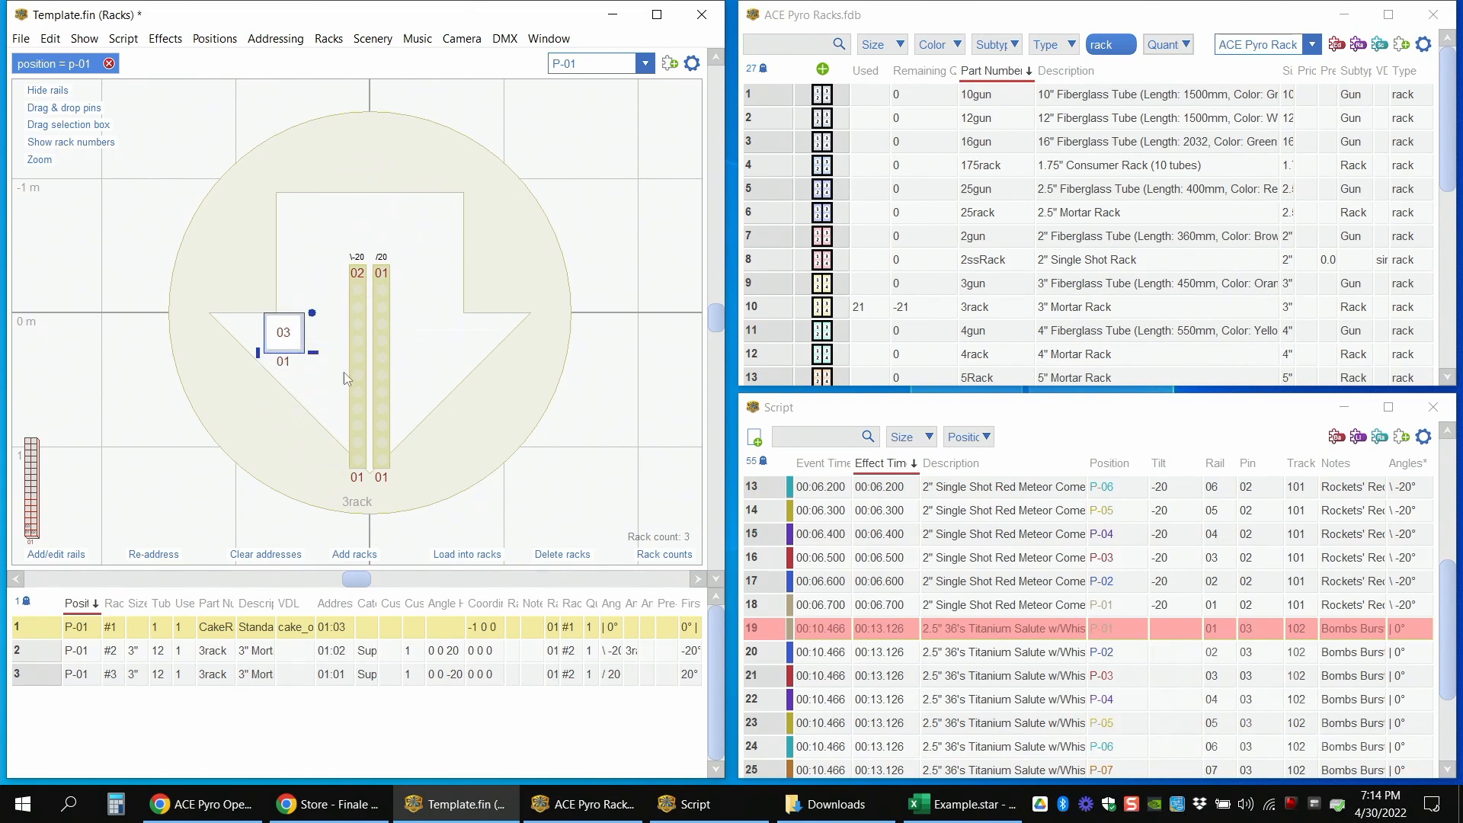
{"action": "left_click_drag", "start_coordinate": [369, 321], "coordinate": [369, 208]}
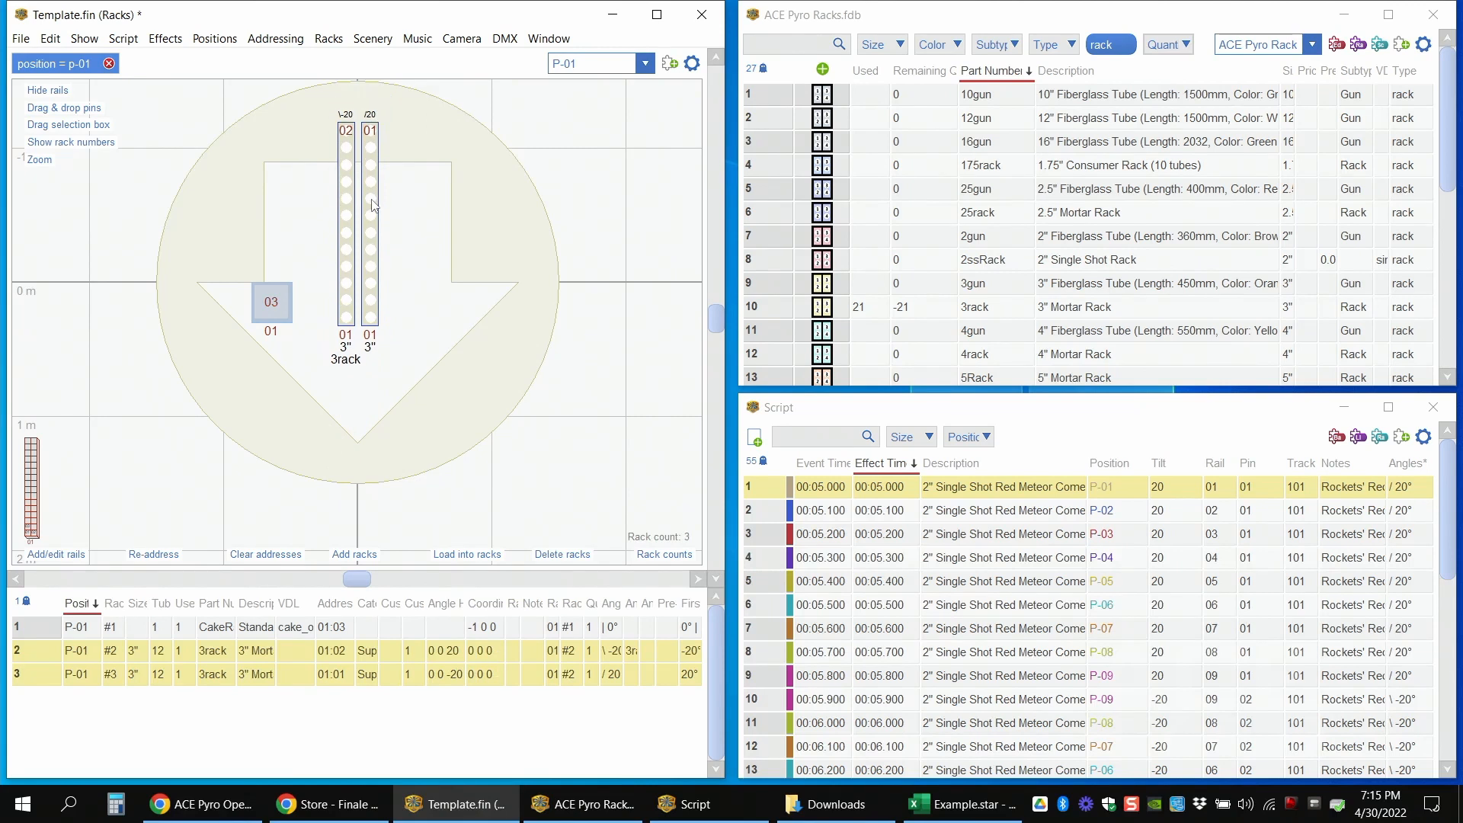
{"action": "left_click_drag", "start_coordinate": [260, 288], "coordinate": [428, 210]}
{"action": "left_click_drag", "start_coordinate": [342, 185], "coordinate": [417, 270]}
{"action": "left_click", "coordinate": [512, 175]}
{"action": "left_click", "coordinate": [644, 63]}
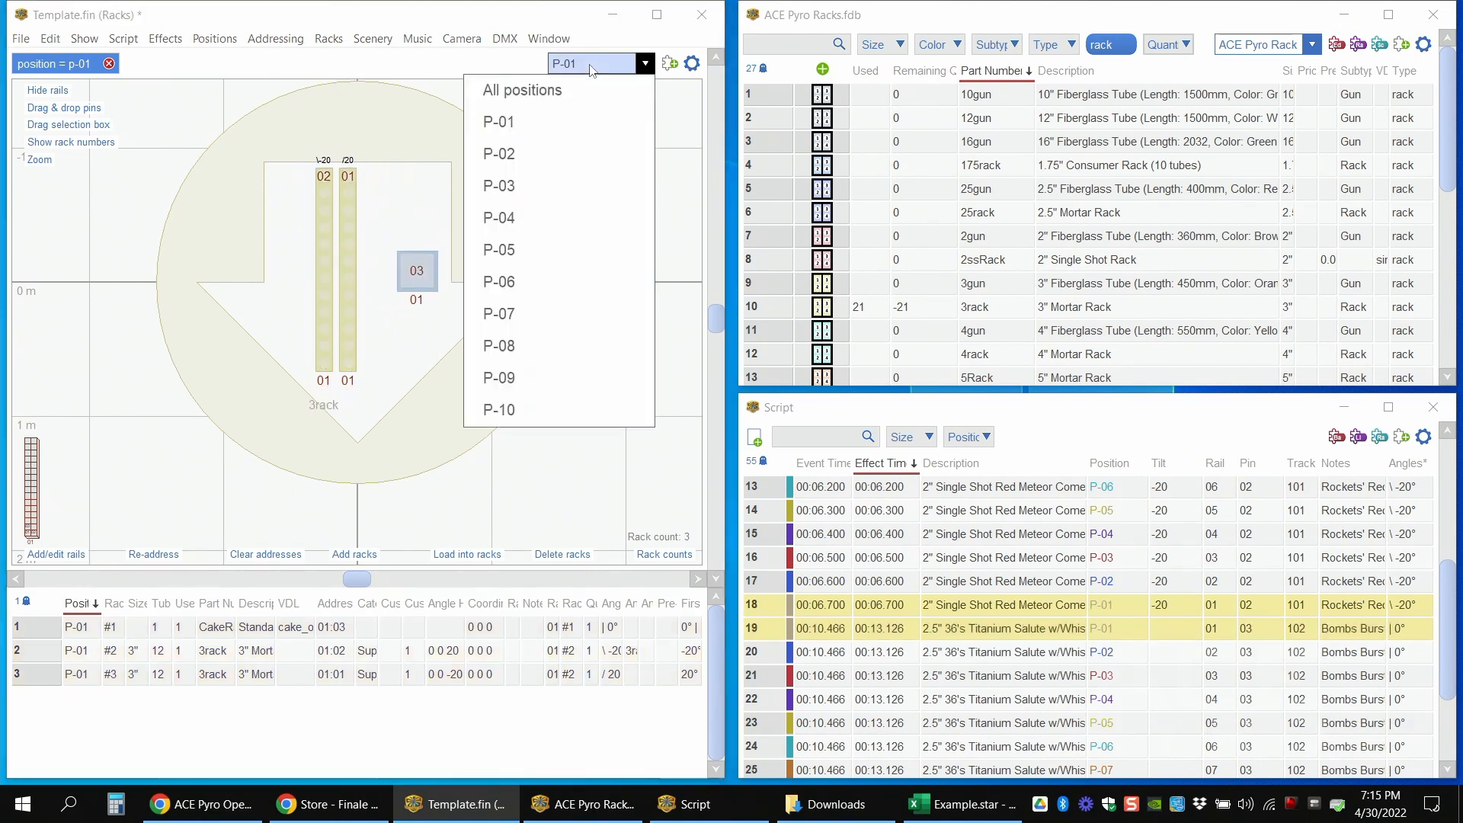
{"action": "left_click", "coordinate": [556, 146]}
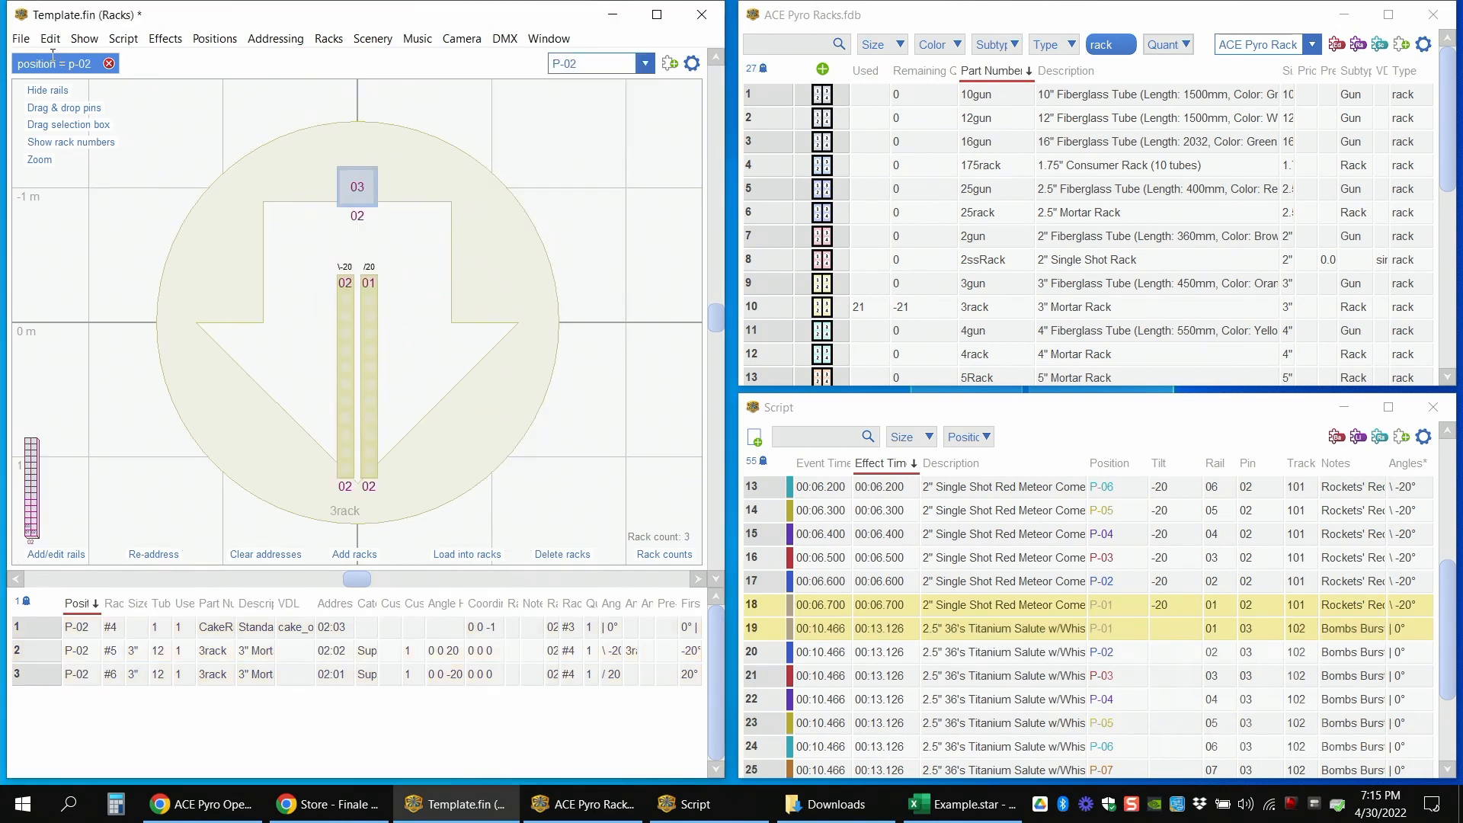
- Export the rack layout diagram without rack numbers as a PDF named Rack Layout Diagram
{"action": "left_click", "coordinate": [23, 41]}
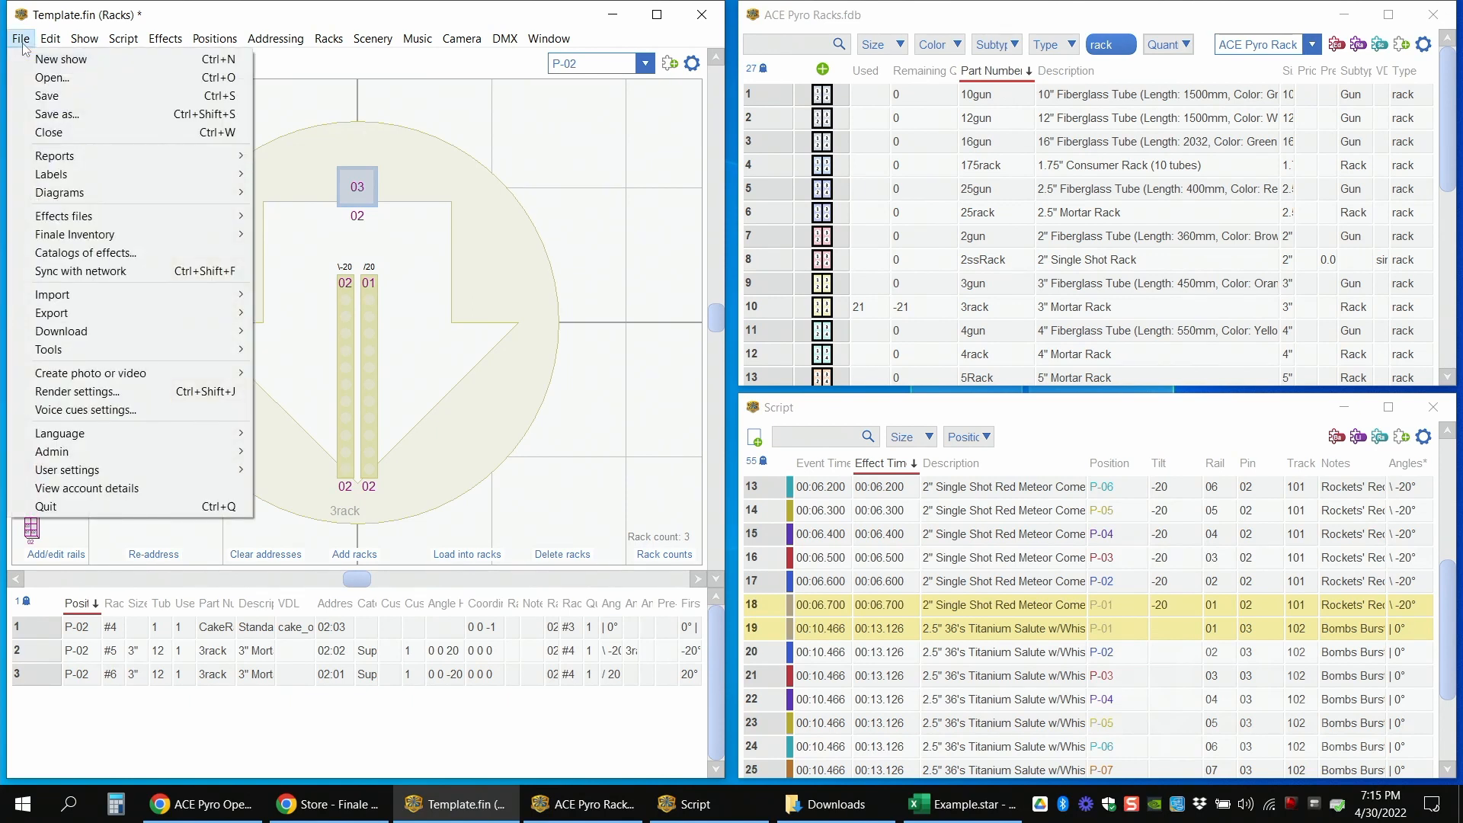
{"action": "mouse_move", "coordinate": [81, 193]}
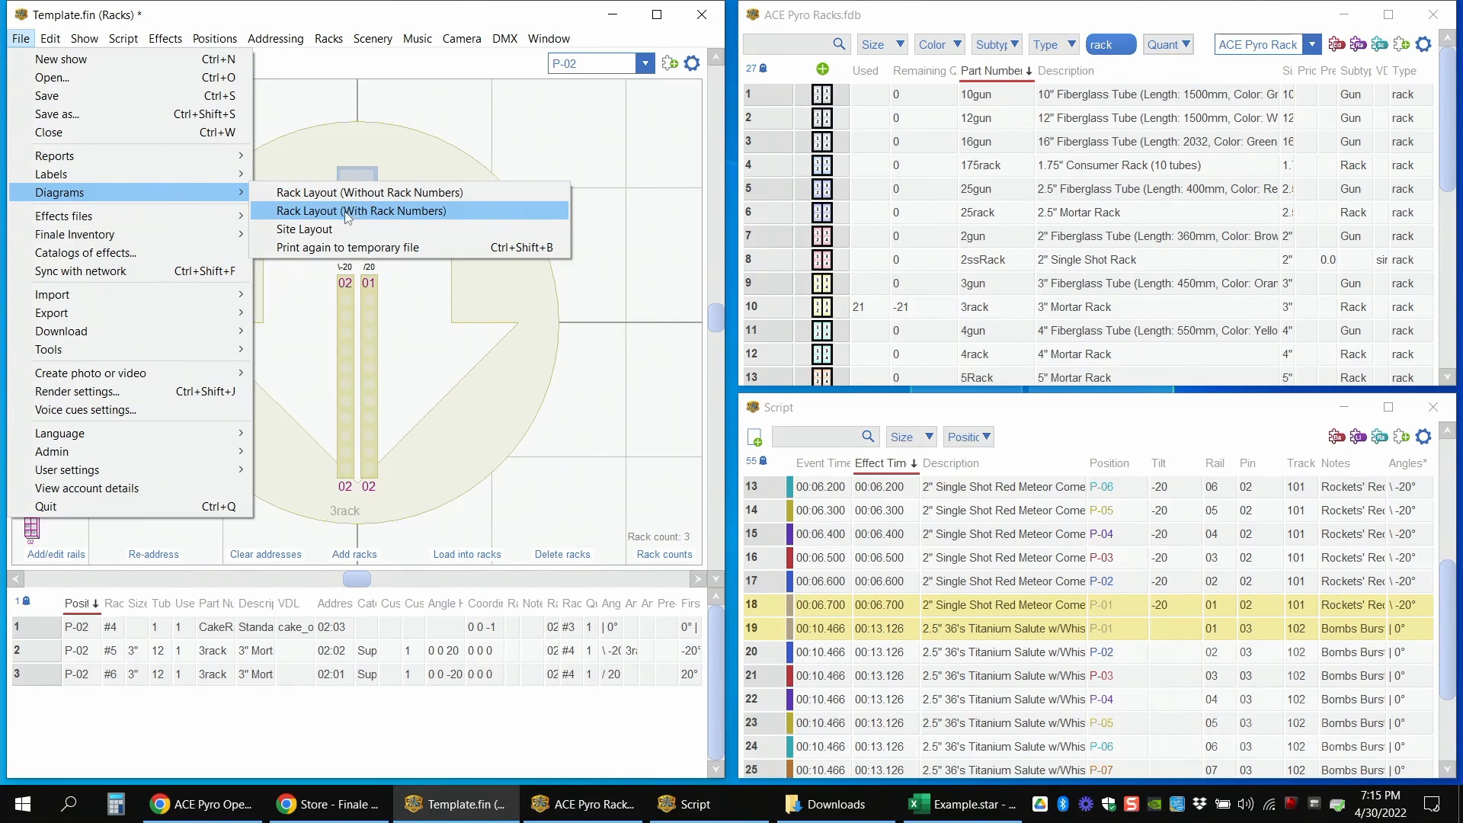
{"action": "left_click", "coordinate": [383, 197]}
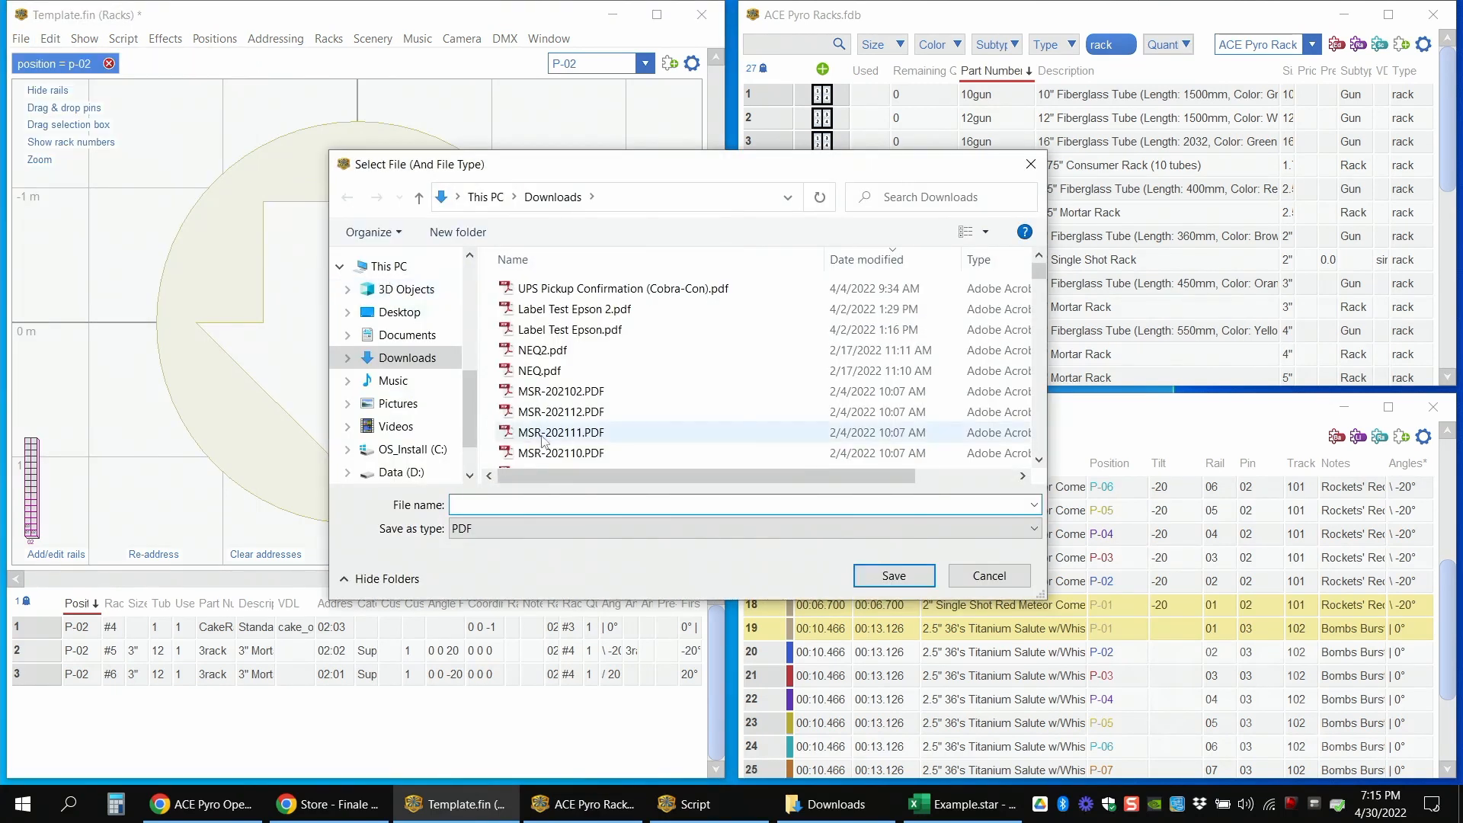
{"action": "type", "text": "R"}
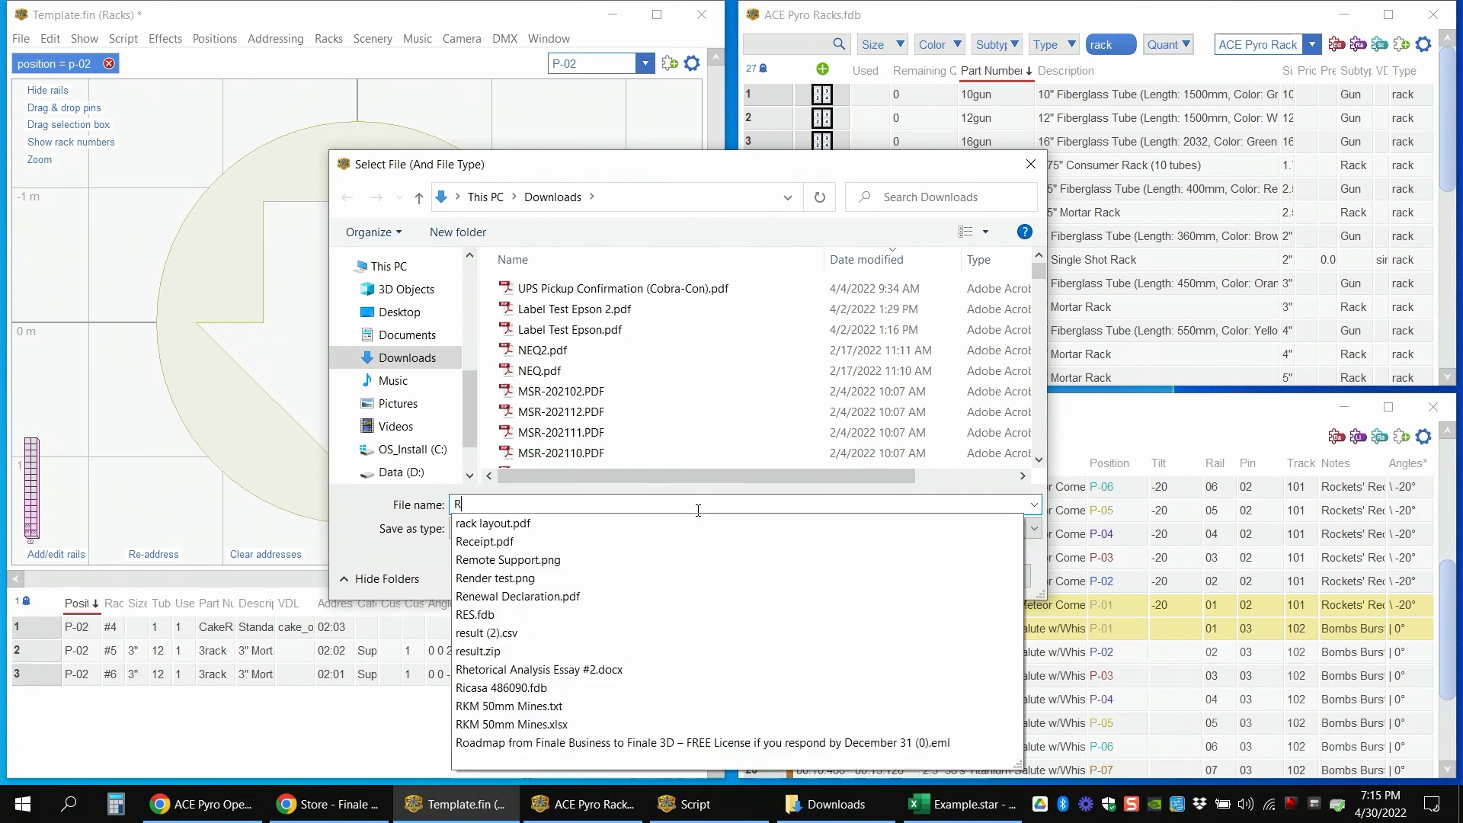
{"action": "type", "text": "ack Layout Diag"}
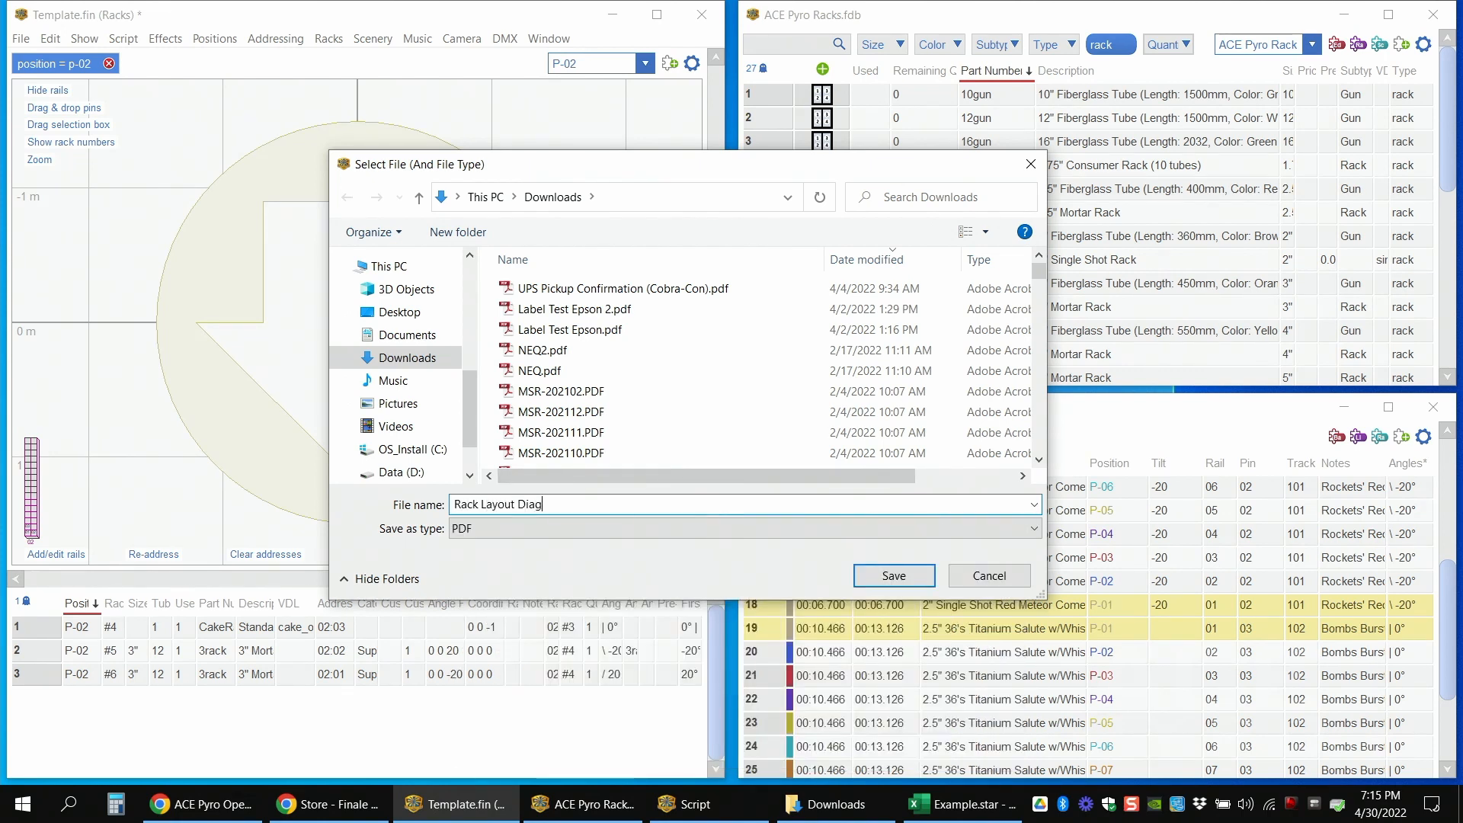
{"action": "type", "text": "raam"}
{"action": "key", "text": "Return"}
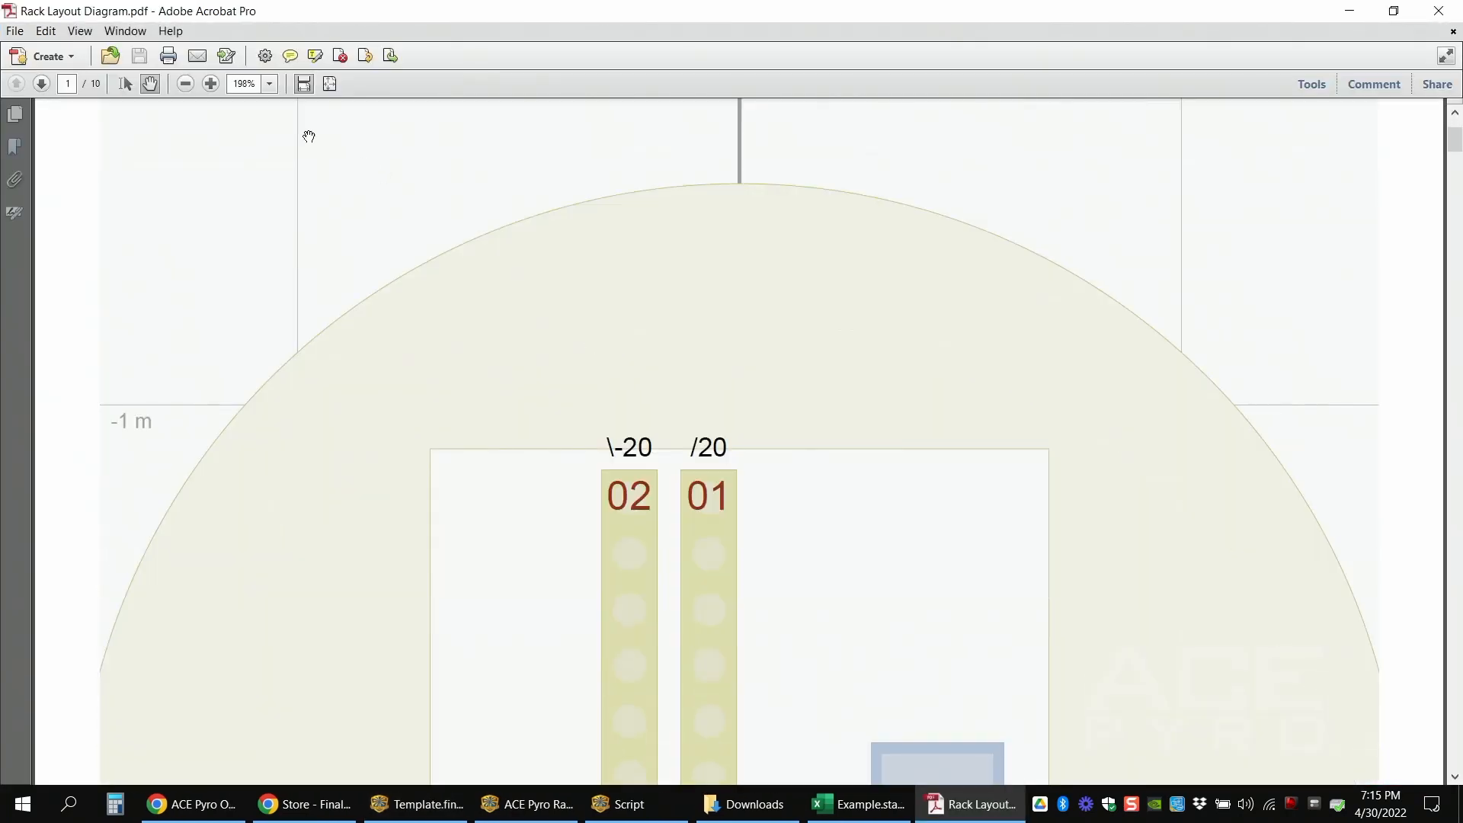
- Review the rack layout PDF page by page from P-01 to P-10 at full-page size, and close it
{"action": "left_click", "coordinate": [185, 84]}
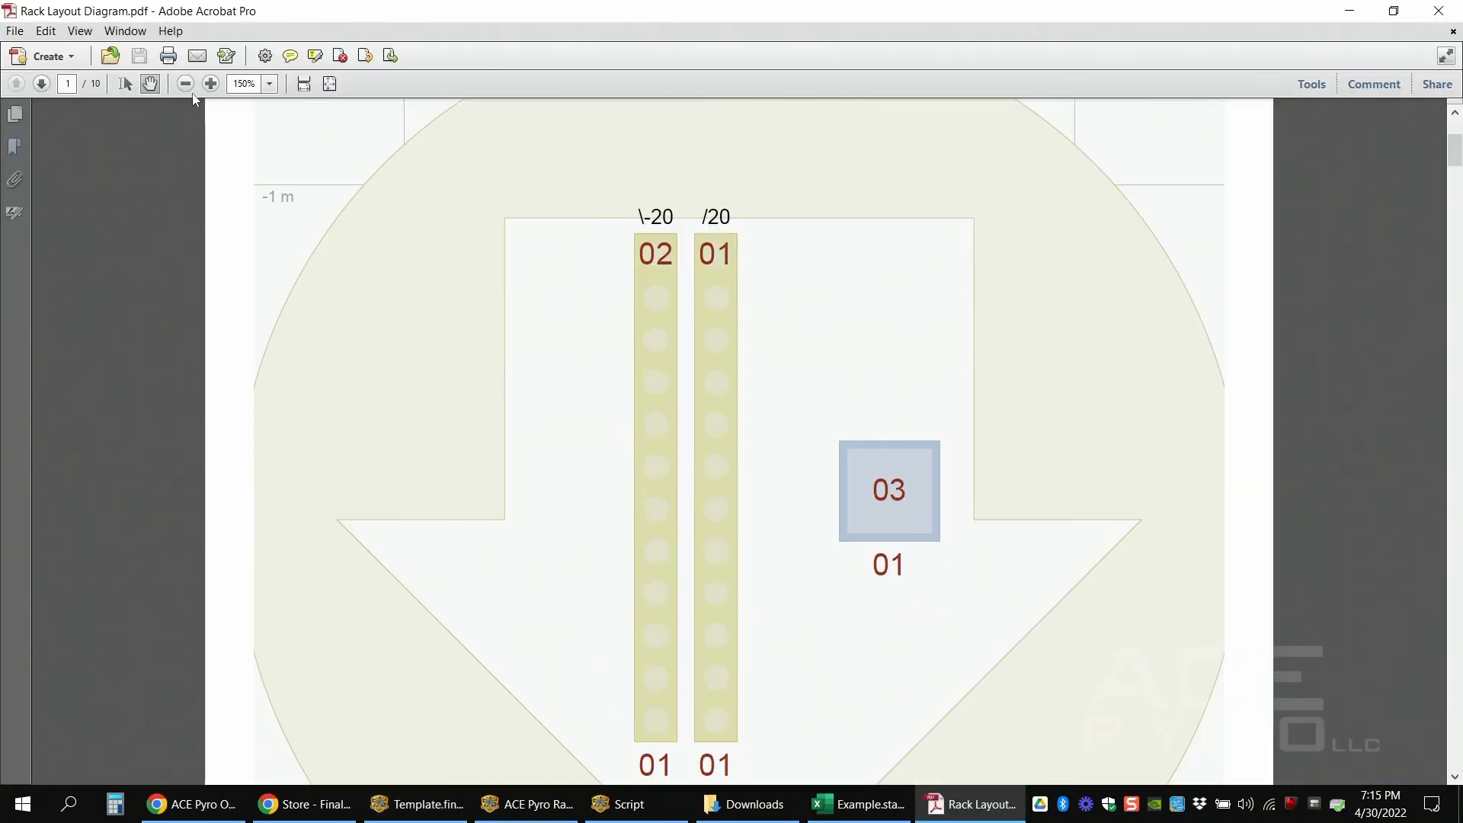
{"action": "left_click", "coordinate": [185, 86]}
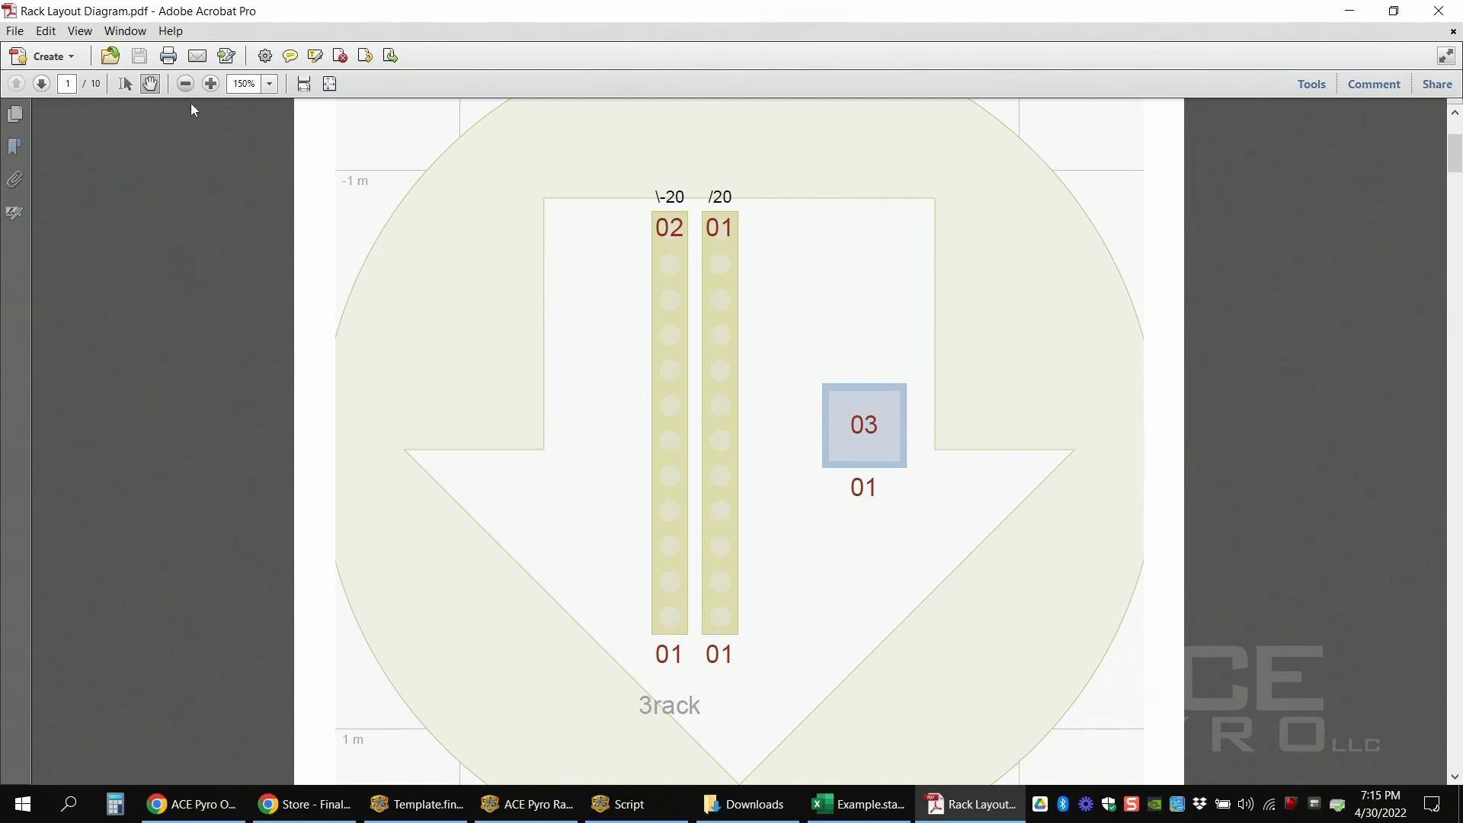
{"action": "left_click", "coordinate": [185, 84]}
{"action": "scroll", "coordinate": [362, 248], "scroll_direction": "up", "scroll_amount": 3}
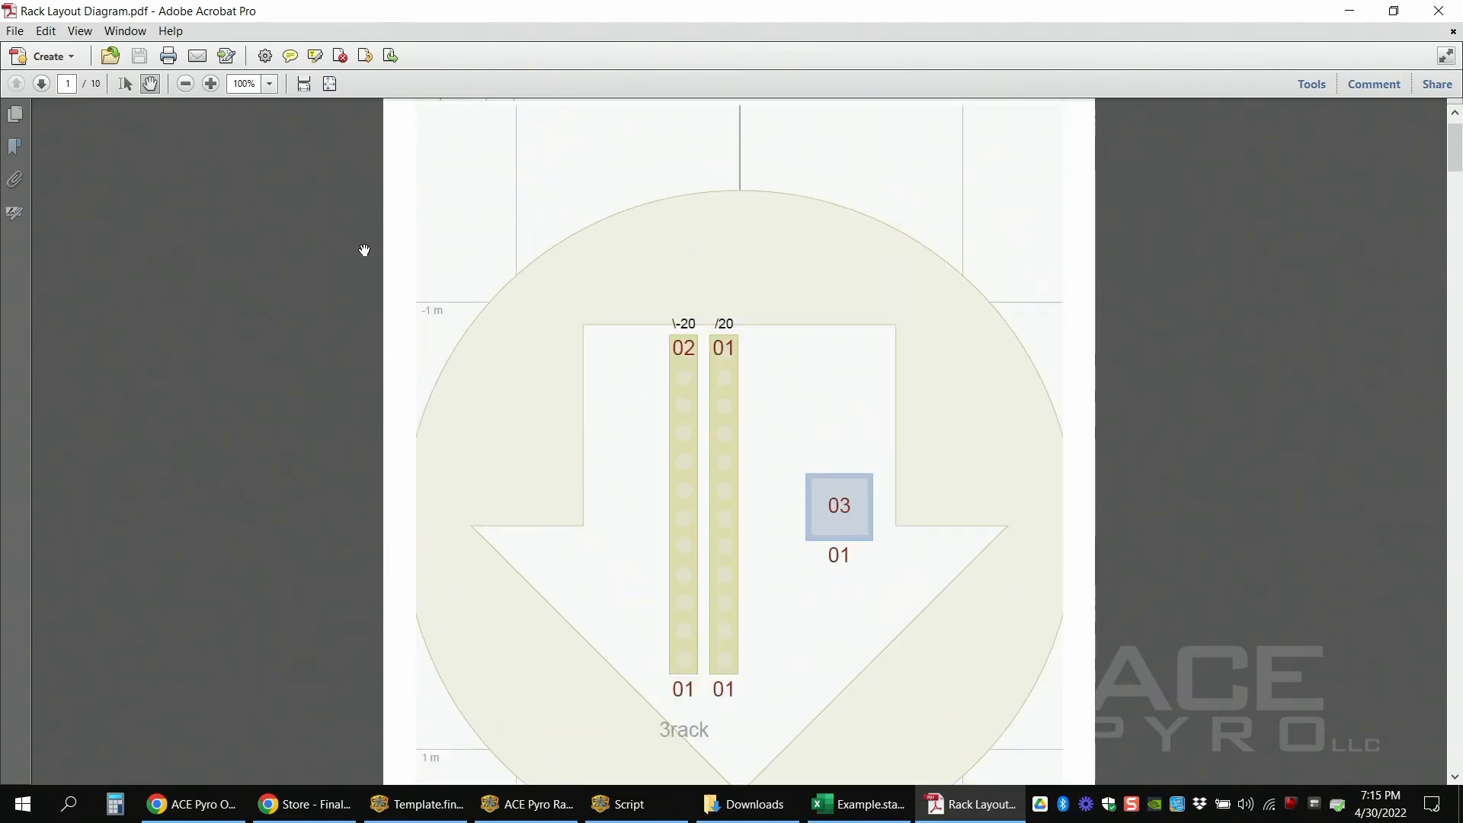
{"action": "left_click", "coordinate": [330, 85]}
{"action": "scroll", "coordinate": [1040, 433], "scroll_direction": "down", "scroll_amount": 2}
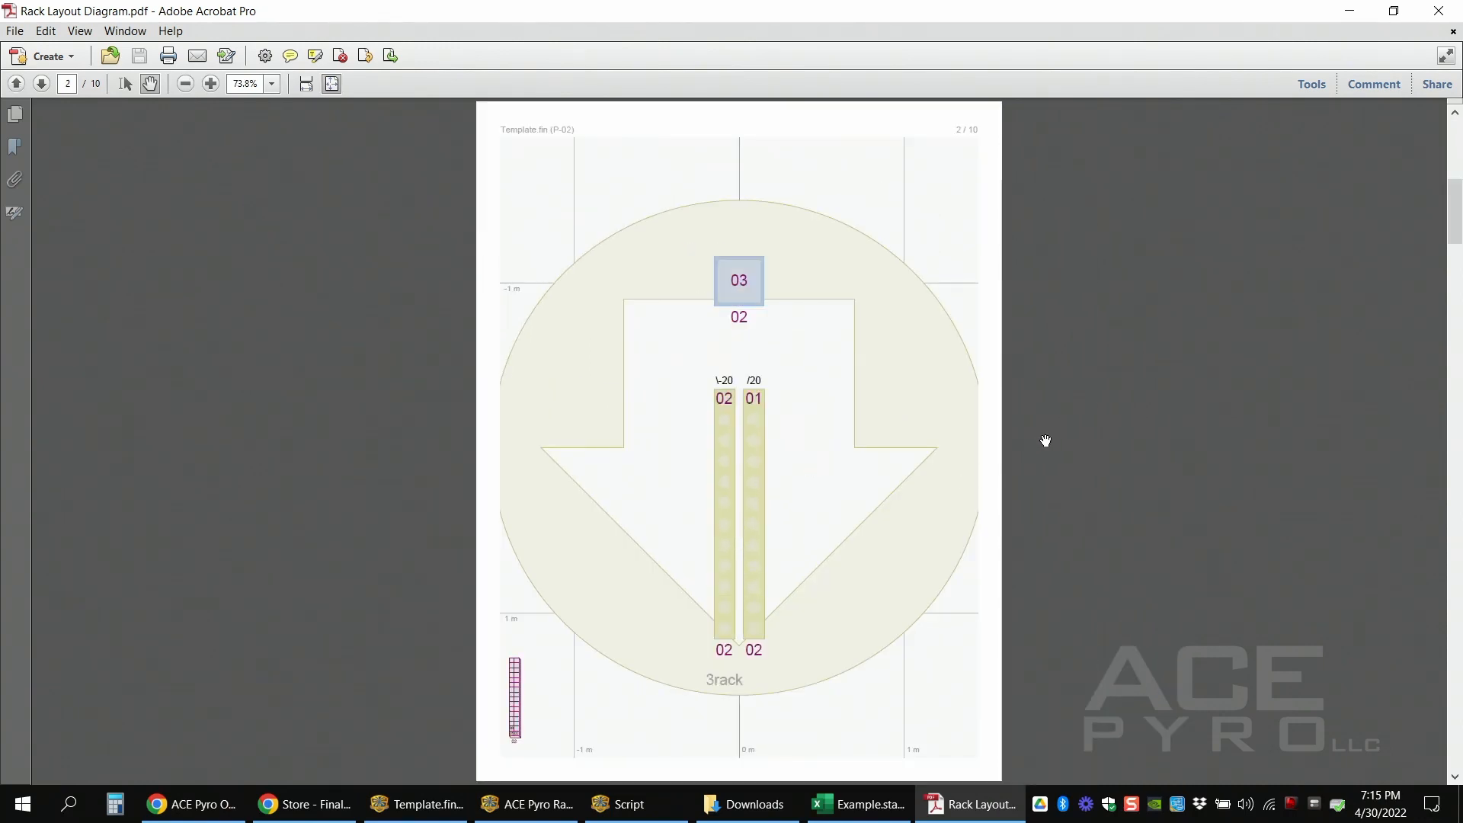
{"action": "scroll", "coordinate": [1045, 442], "scroll_direction": "down", "scroll_amount": 5}
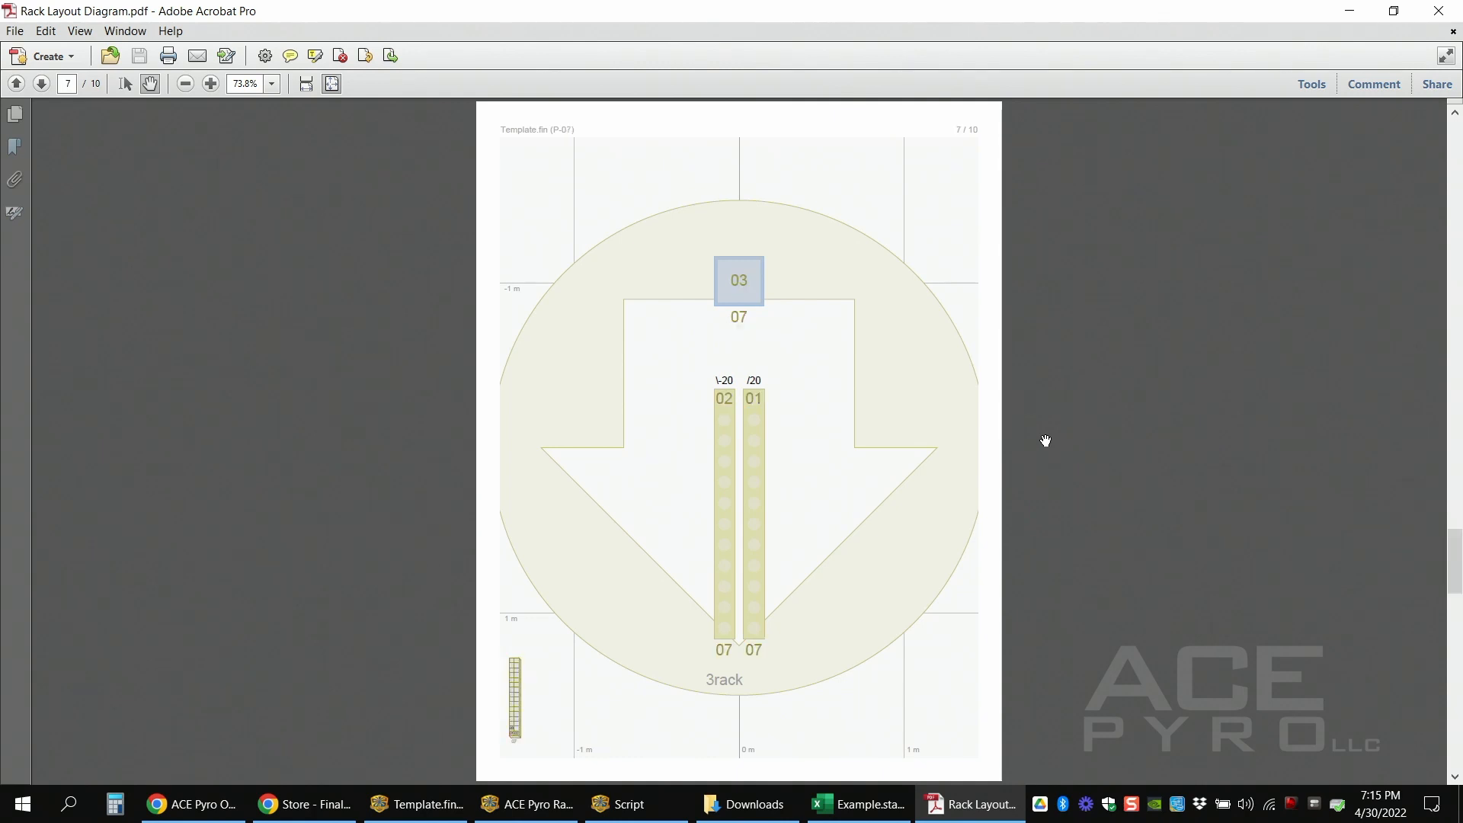
{"action": "scroll", "coordinate": [1044, 442], "scroll_direction": "down", "scroll_amount": 2}
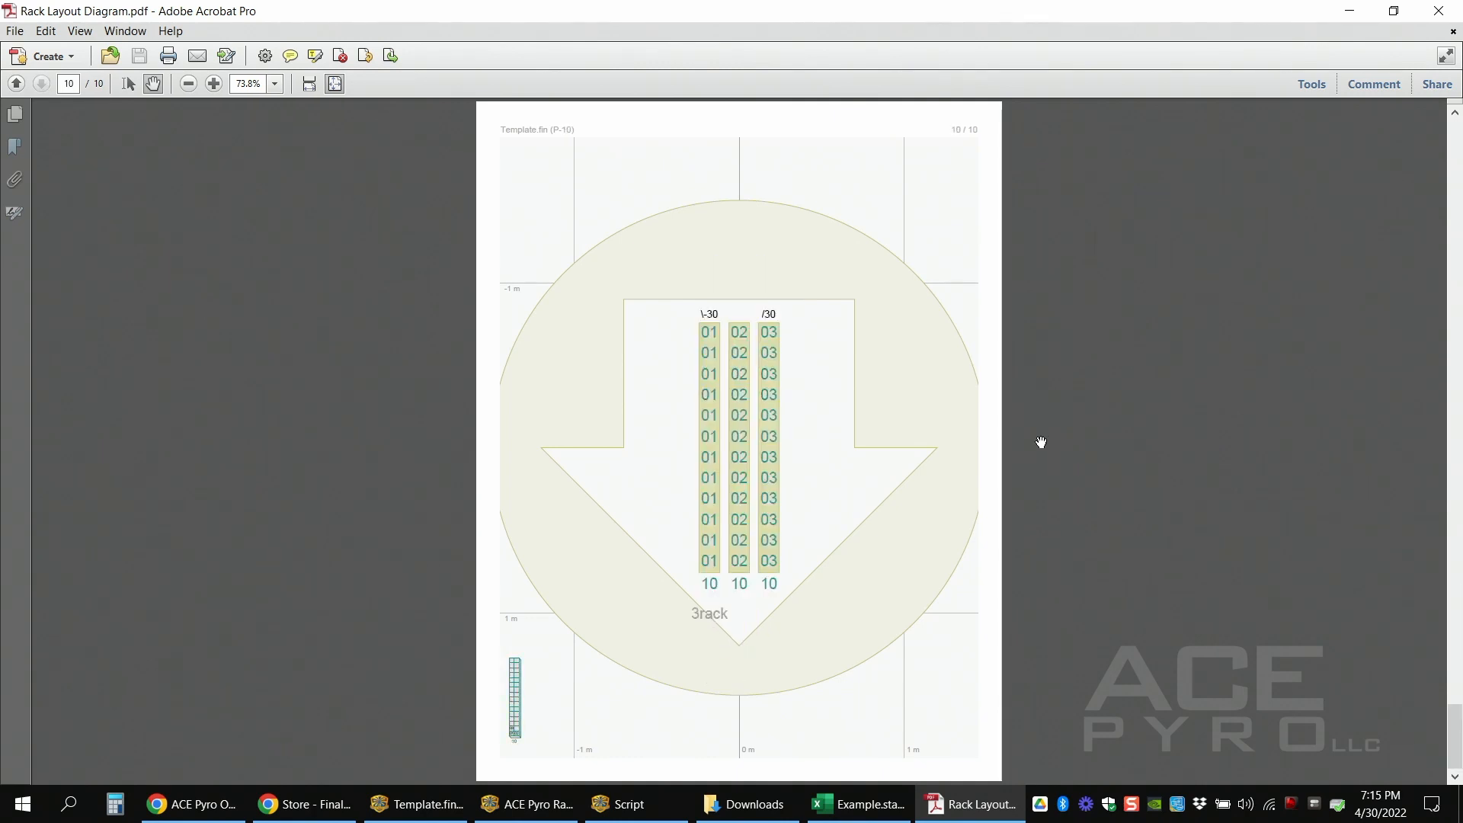
{"action": "scroll", "coordinate": [1039, 444], "scroll_direction": "up", "scroll_amount": 9}
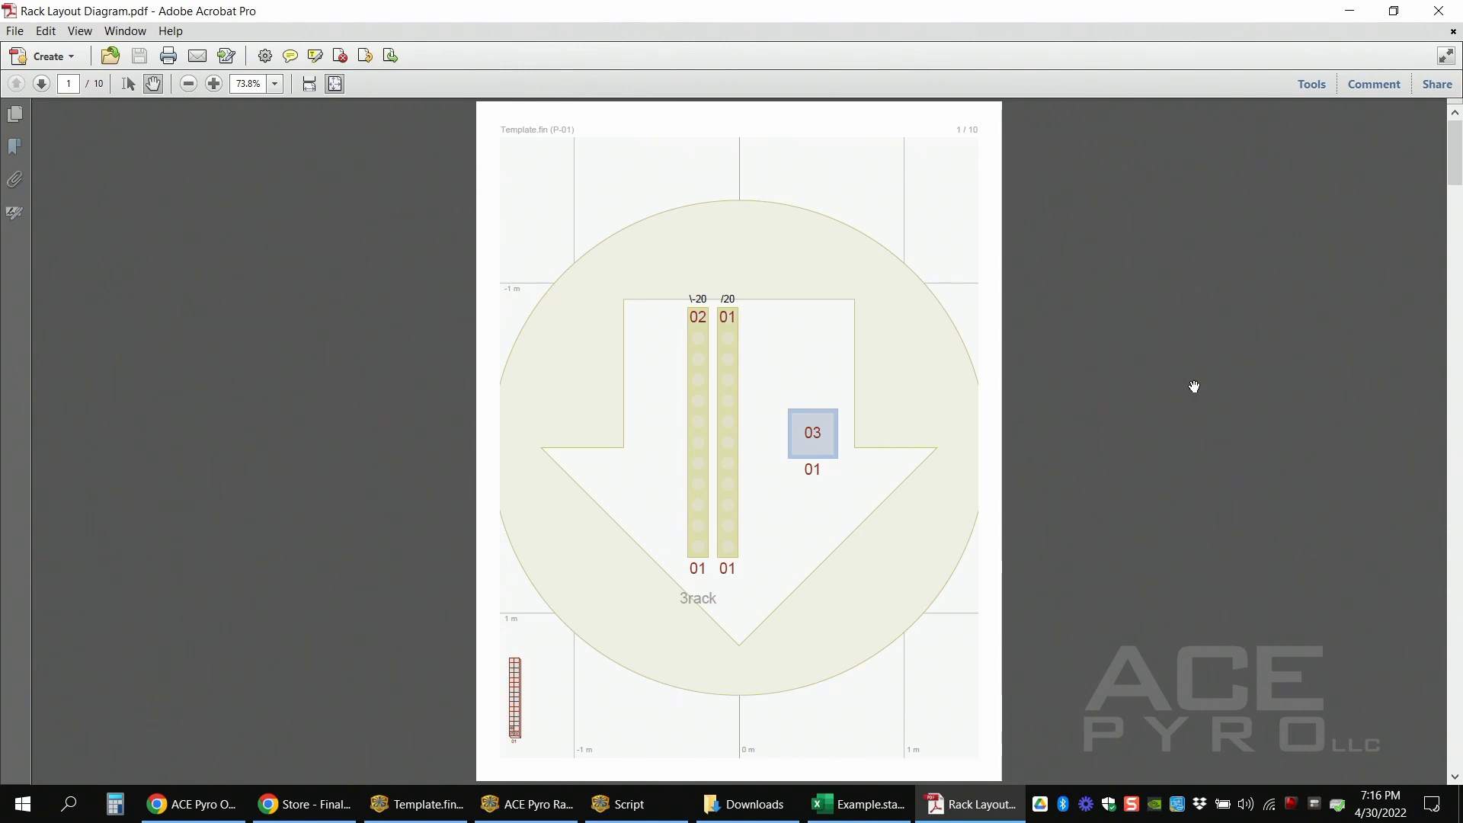
{"action": "left_click", "coordinate": [1439, 12]}
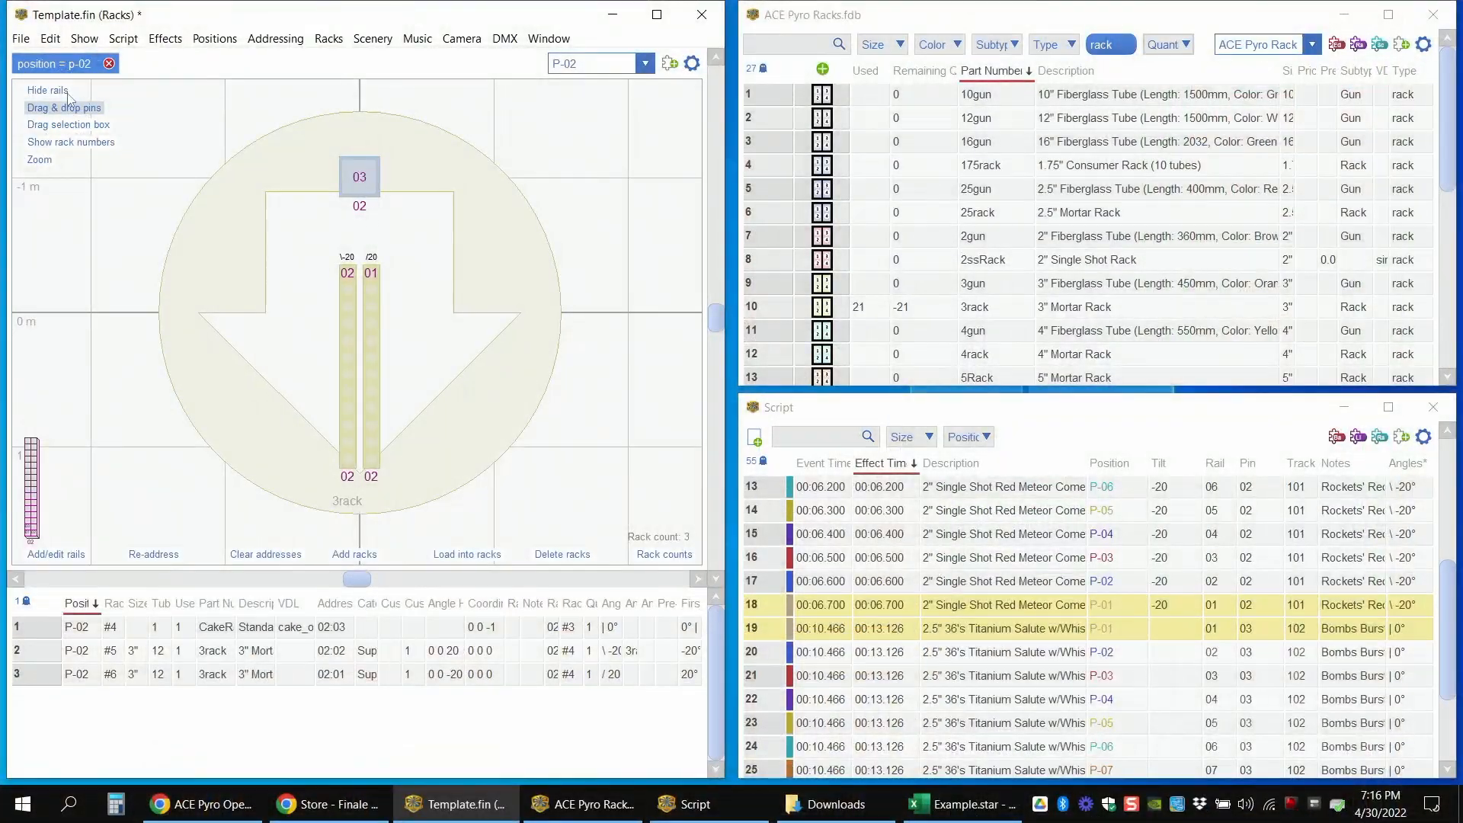
- Generate the basic portrait Wiring Script report as a PDF named Wiring Script
{"action": "left_click", "coordinate": [21, 38]}
{"action": "mouse_move", "coordinate": [83, 162]}
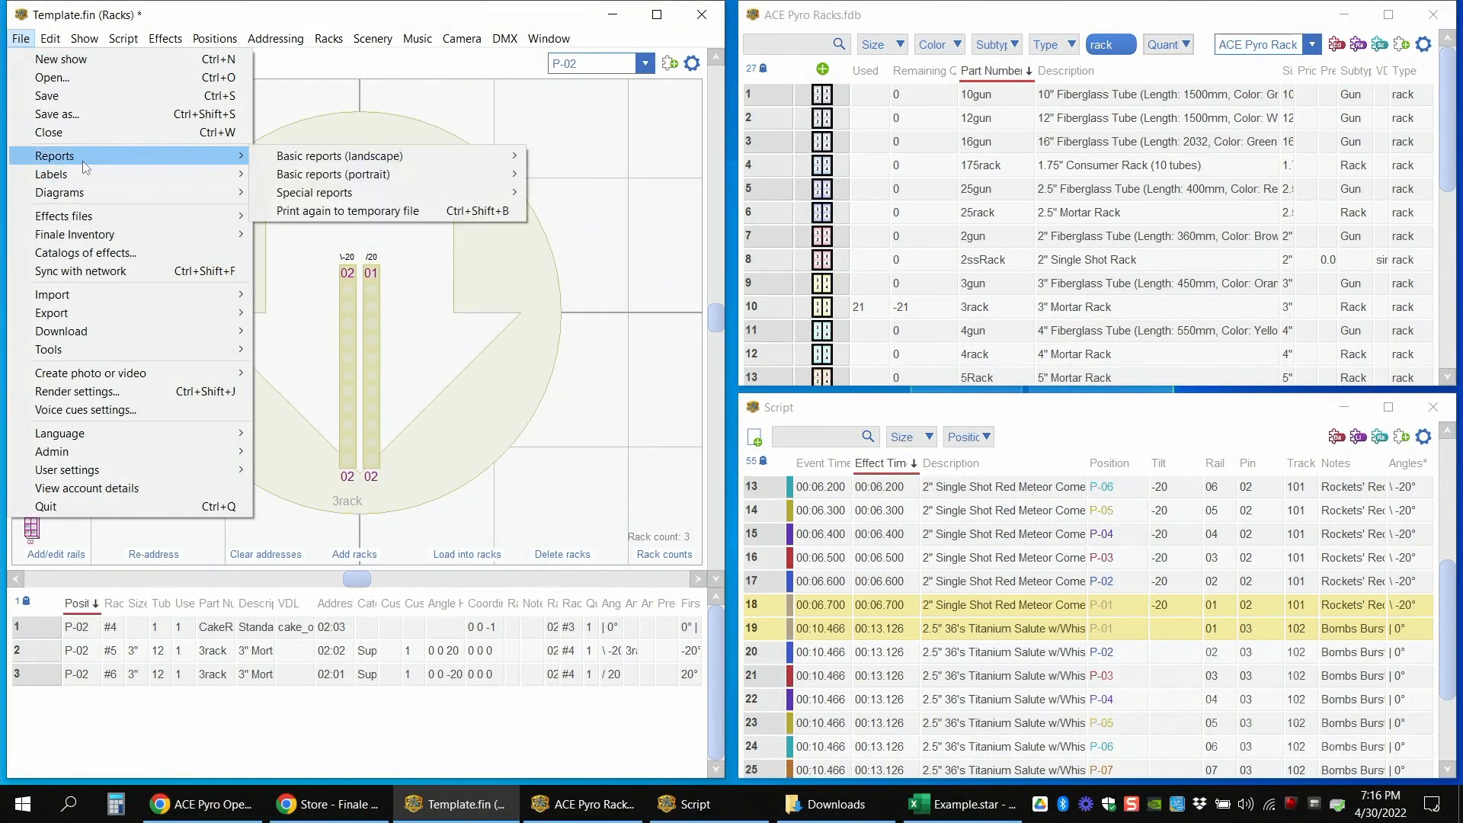
{"action": "mouse_move", "coordinate": [395, 175]}
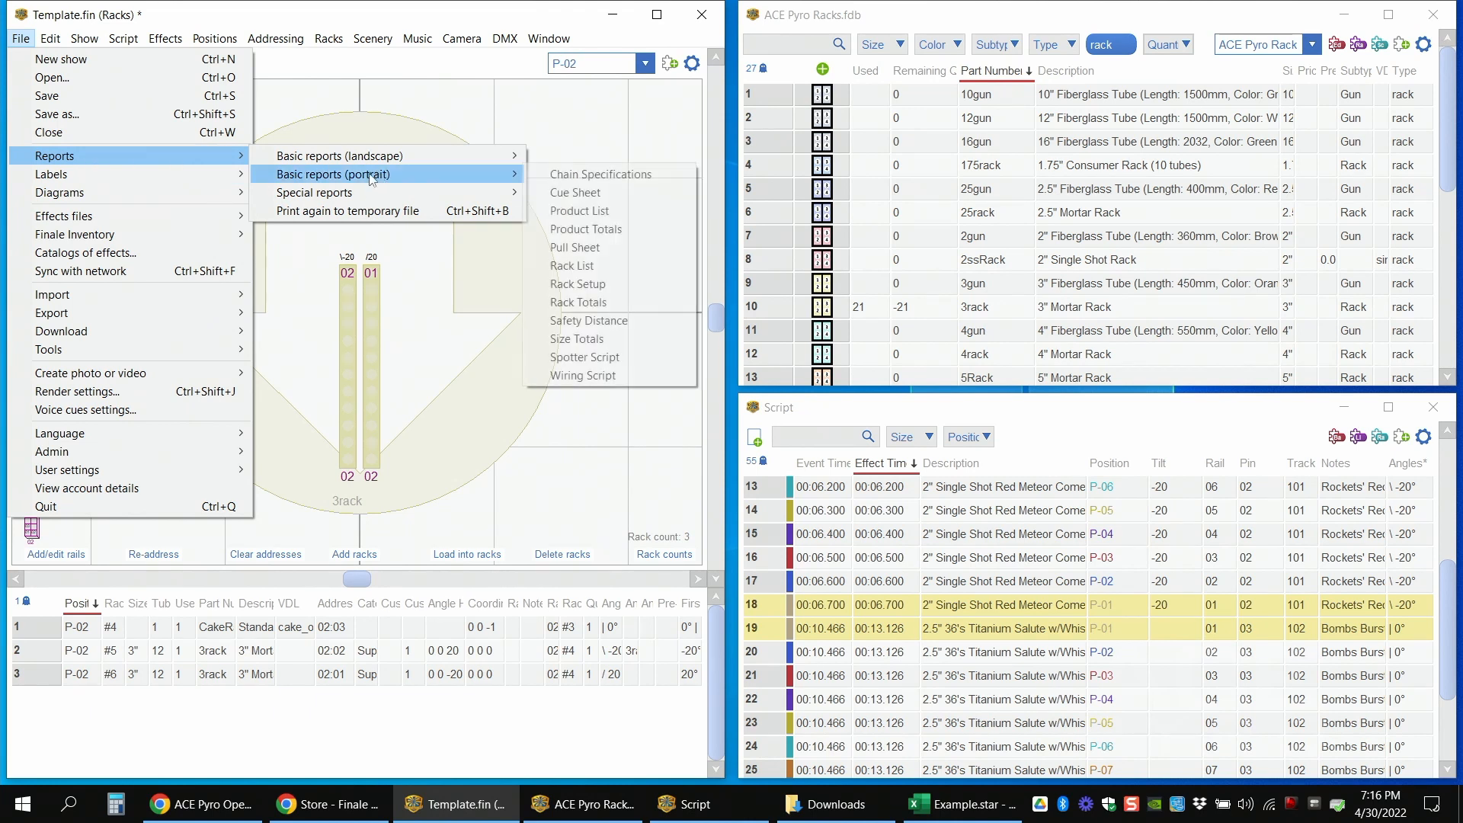
{"action": "left_click", "coordinate": [624, 377]}
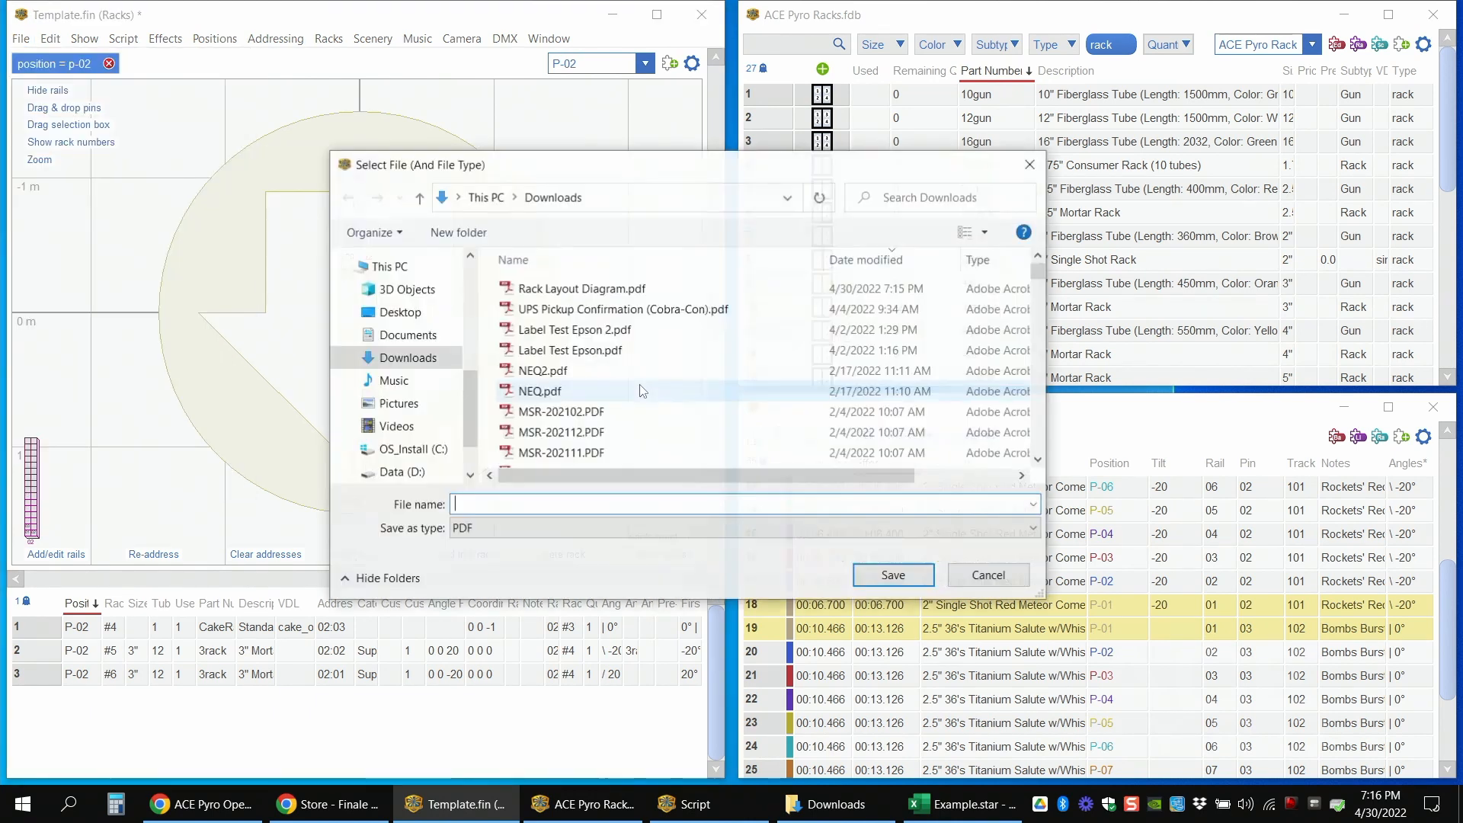
{"action": "type", "text": "Wiring Script"}
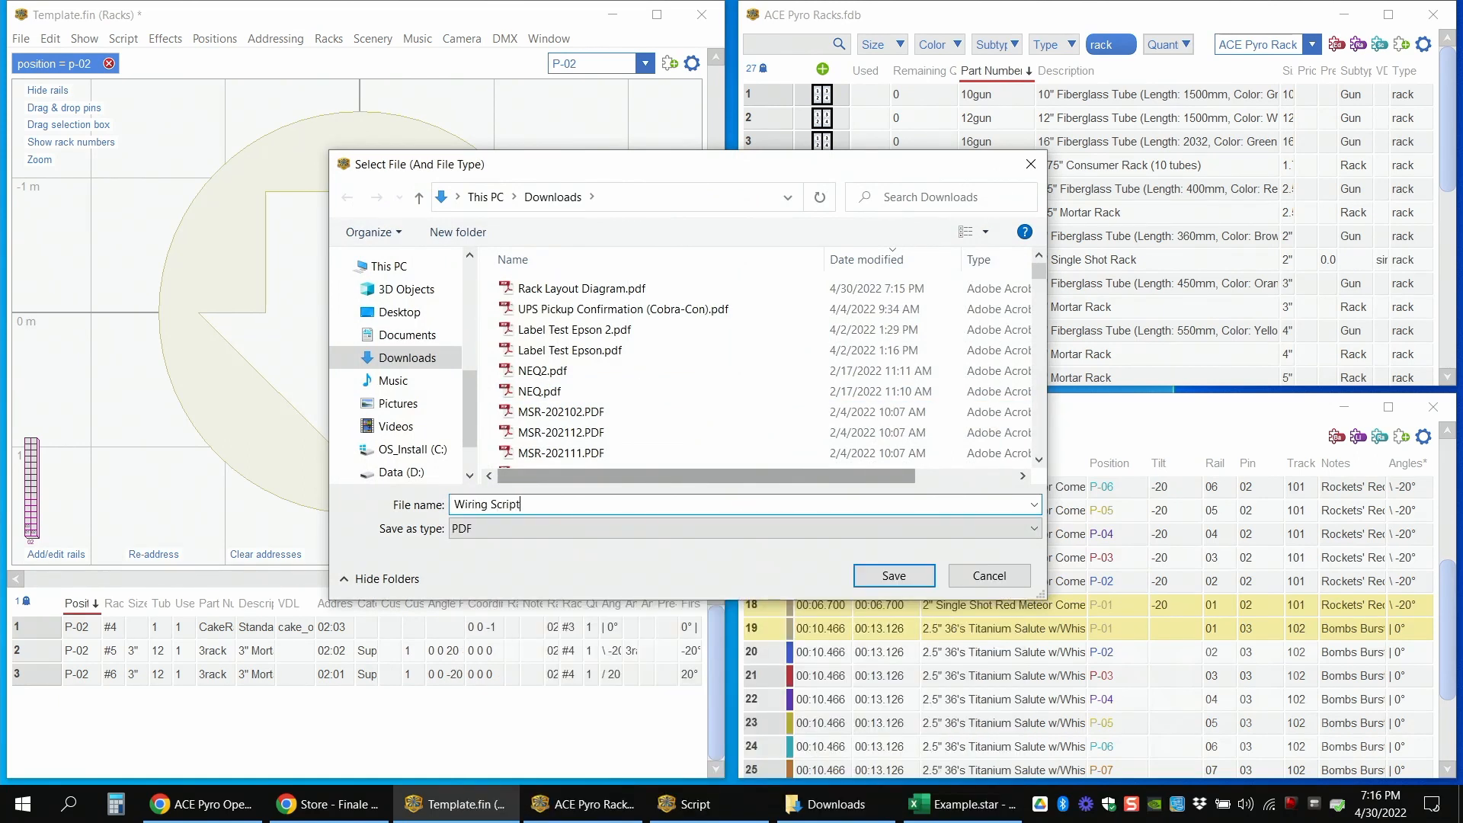
{"action": "key", "text": "Return"}
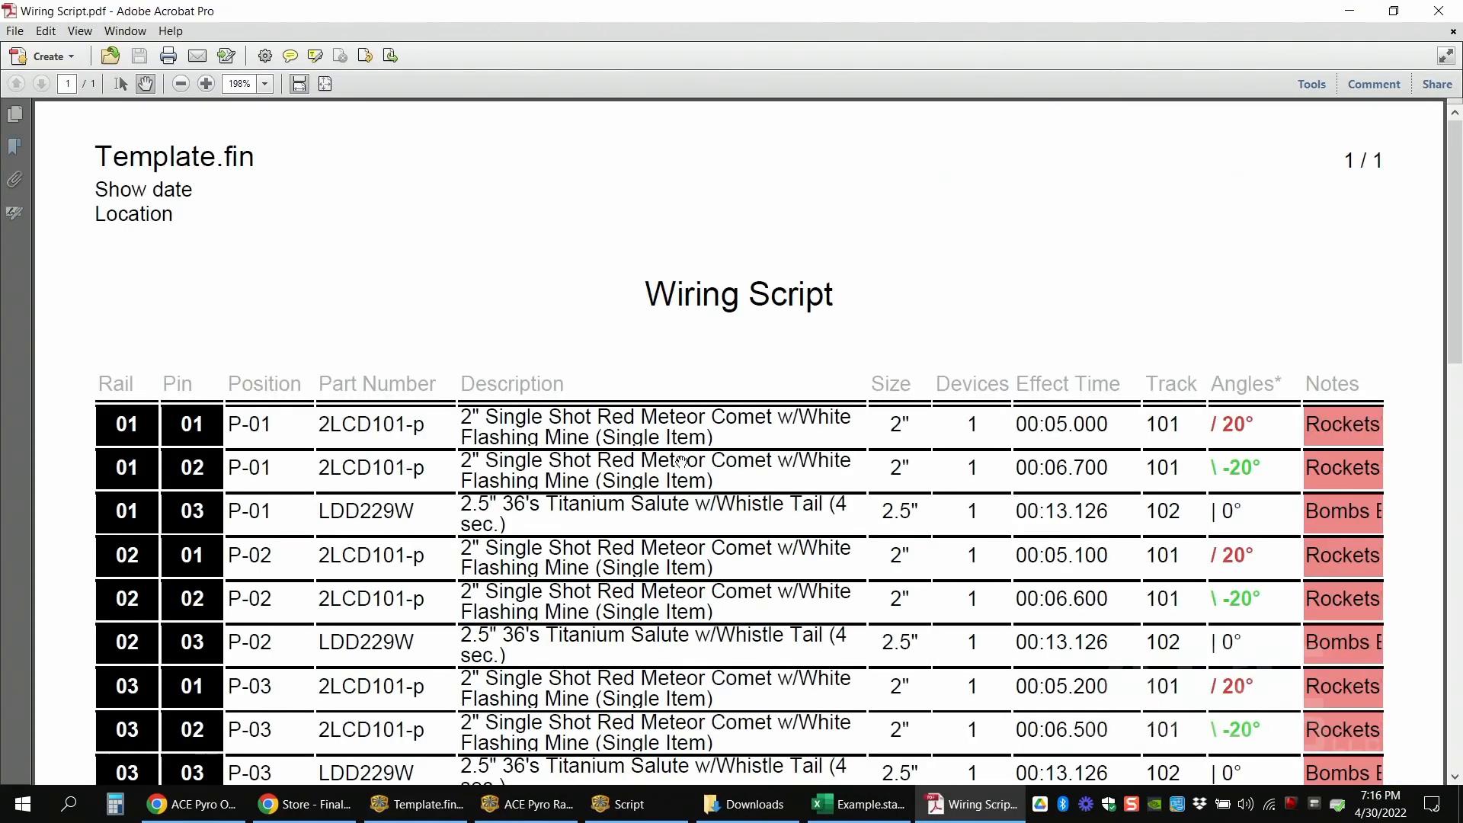
- Review the rails, pins, positions and angles in the wiring script PDF at 125% zoom, and close it
{"action": "left_click", "coordinate": [180, 84]}
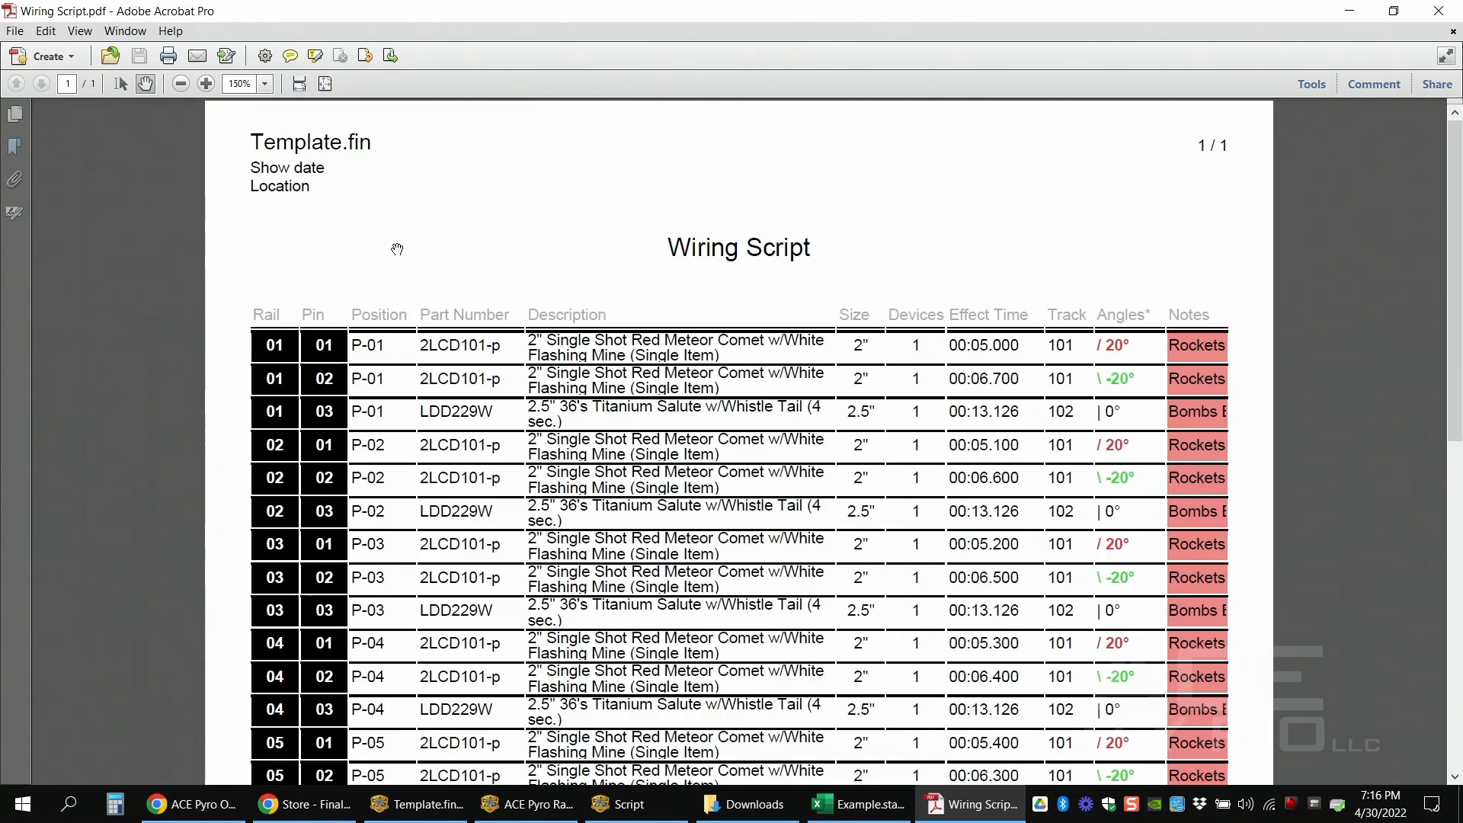
{"action": "scroll", "coordinate": [394, 247], "scroll_direction": "down", "scroll_amount": 3}
{"action": "left_click", "coordinate": [180, 84]}
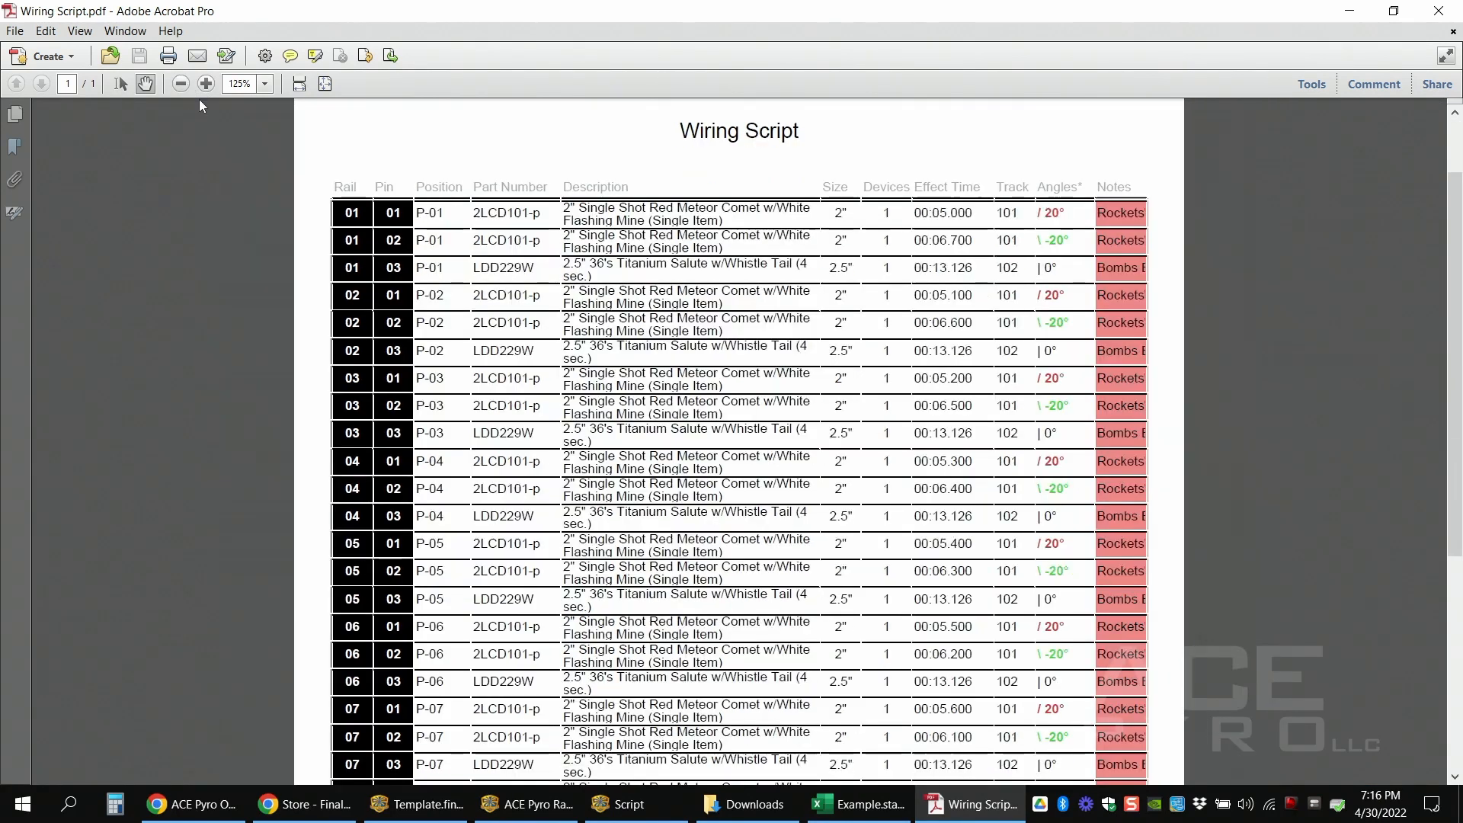
{"action": "scroll", "coordinate": [315, 269], "scroll_direction": "down", "scroll_amount": 5}
{"action": "scroll", "coordinate": [315, 269], "scroll_direction": "up", "scroll_amount": 5}
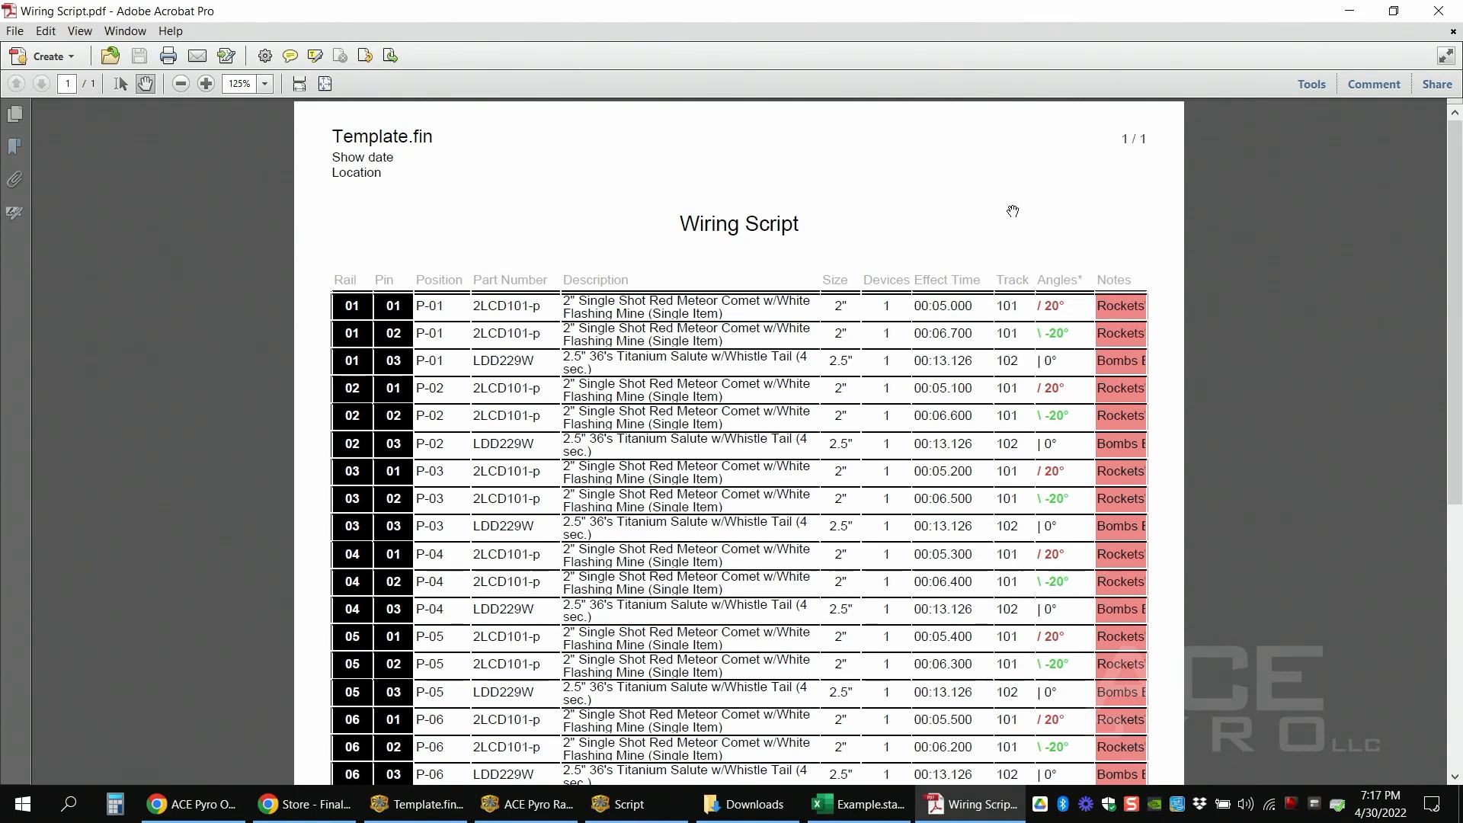
{"action": "left_click", "coordinate": [1438, 8]}
- Generate the special Setup By Position report as a PDF named Setup by Pos, and close the opened report
{"action": "left_click", "coordinate": [21, 38]}
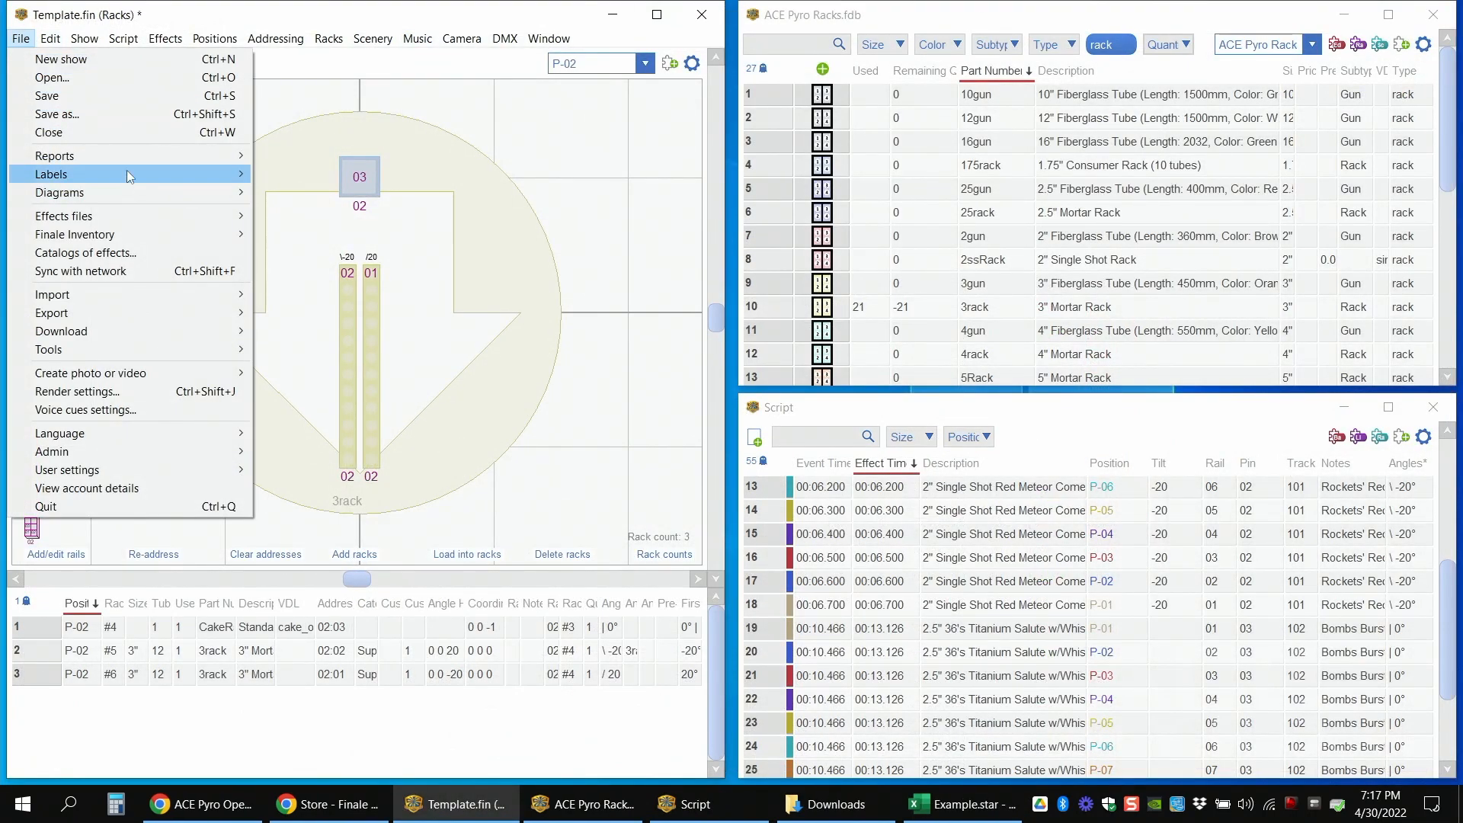
{"action": "mouse_move", "coordinate": [135, 162]}
{"action": "mouse_move", "coordinate": [335, 193]}
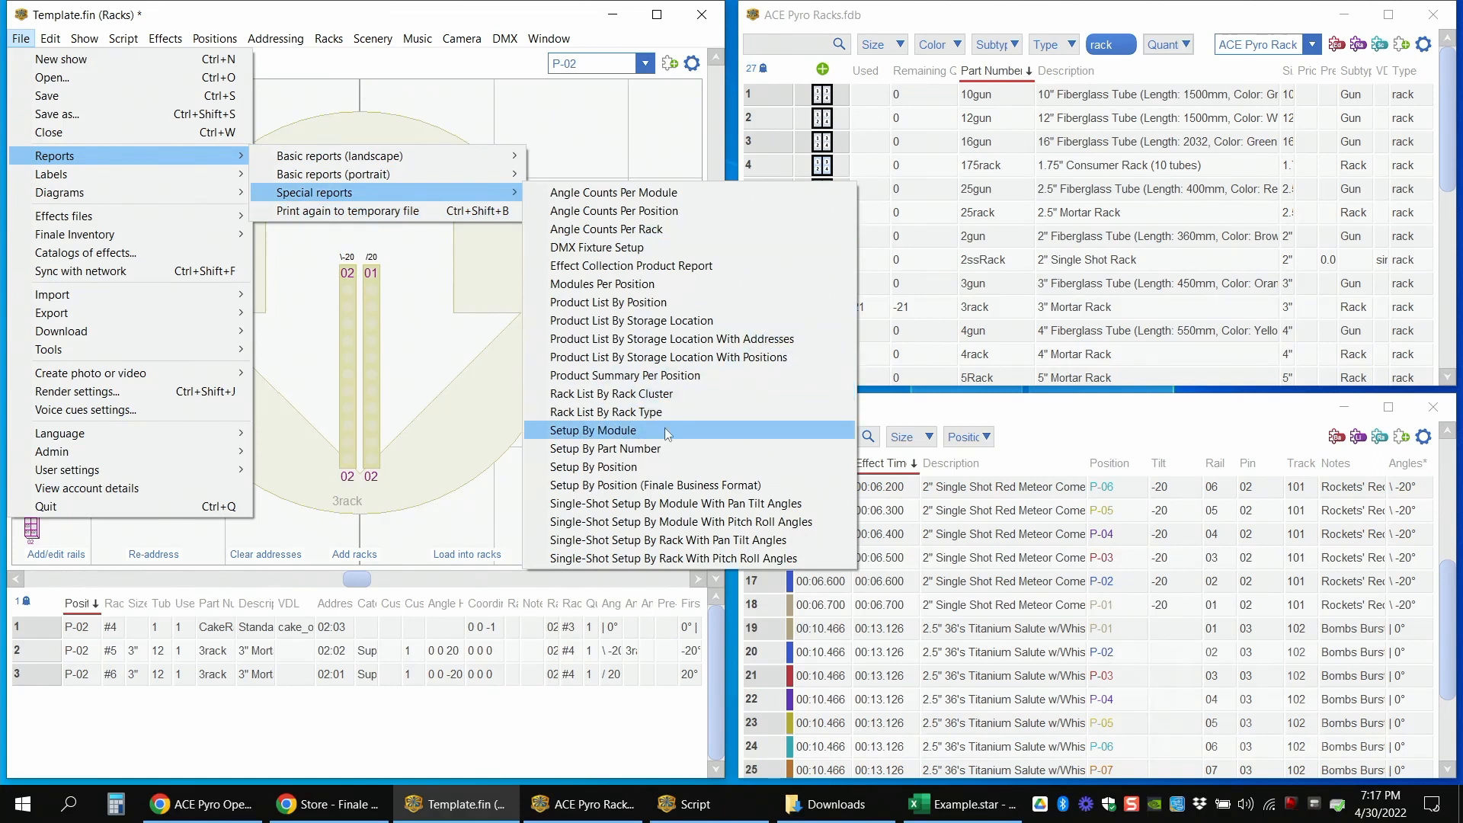
{"action": "left_click", "coordinate": [619, 467]}
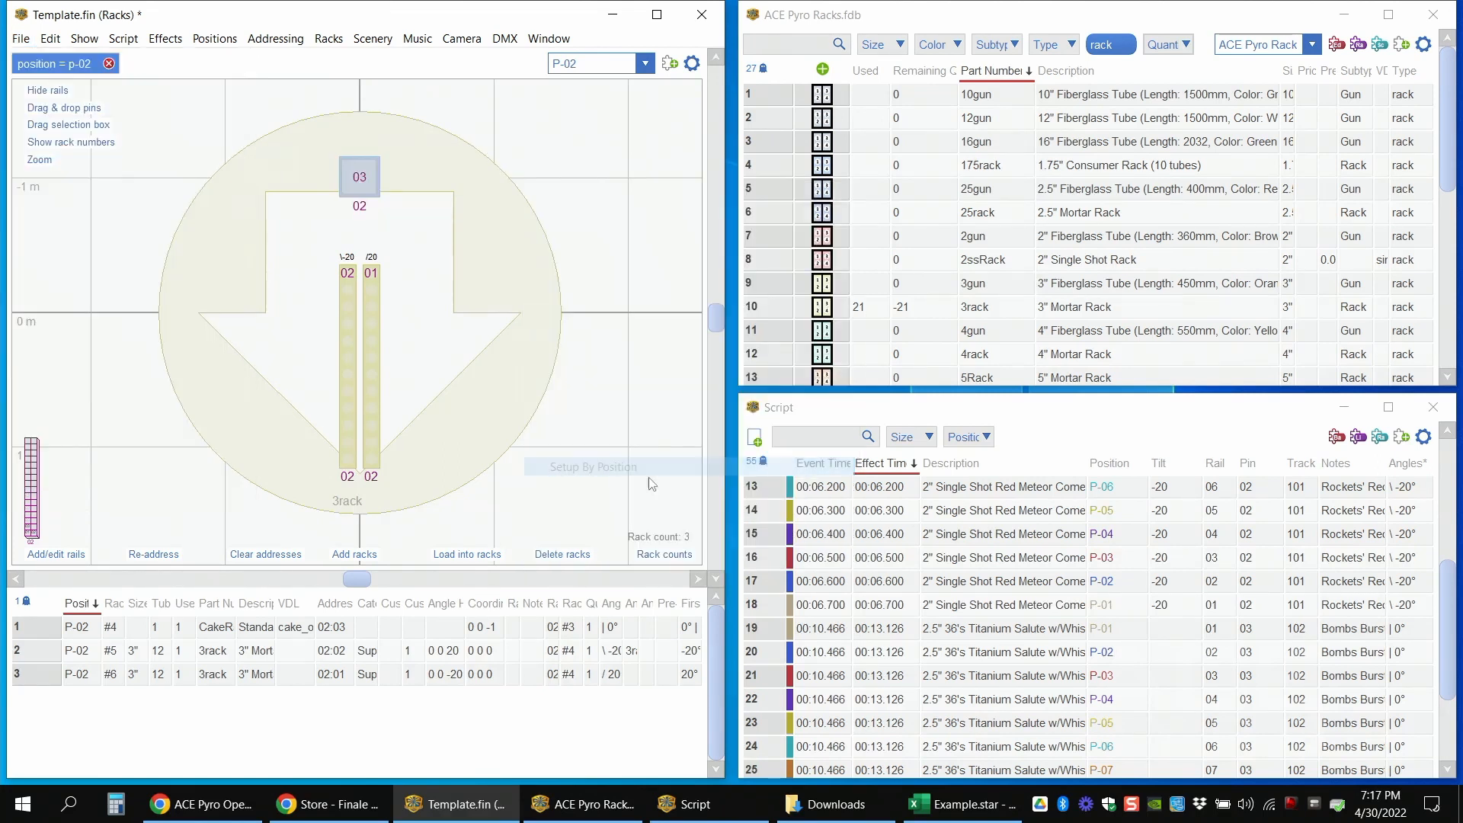
{"action": "type", "text": "Setup by "}
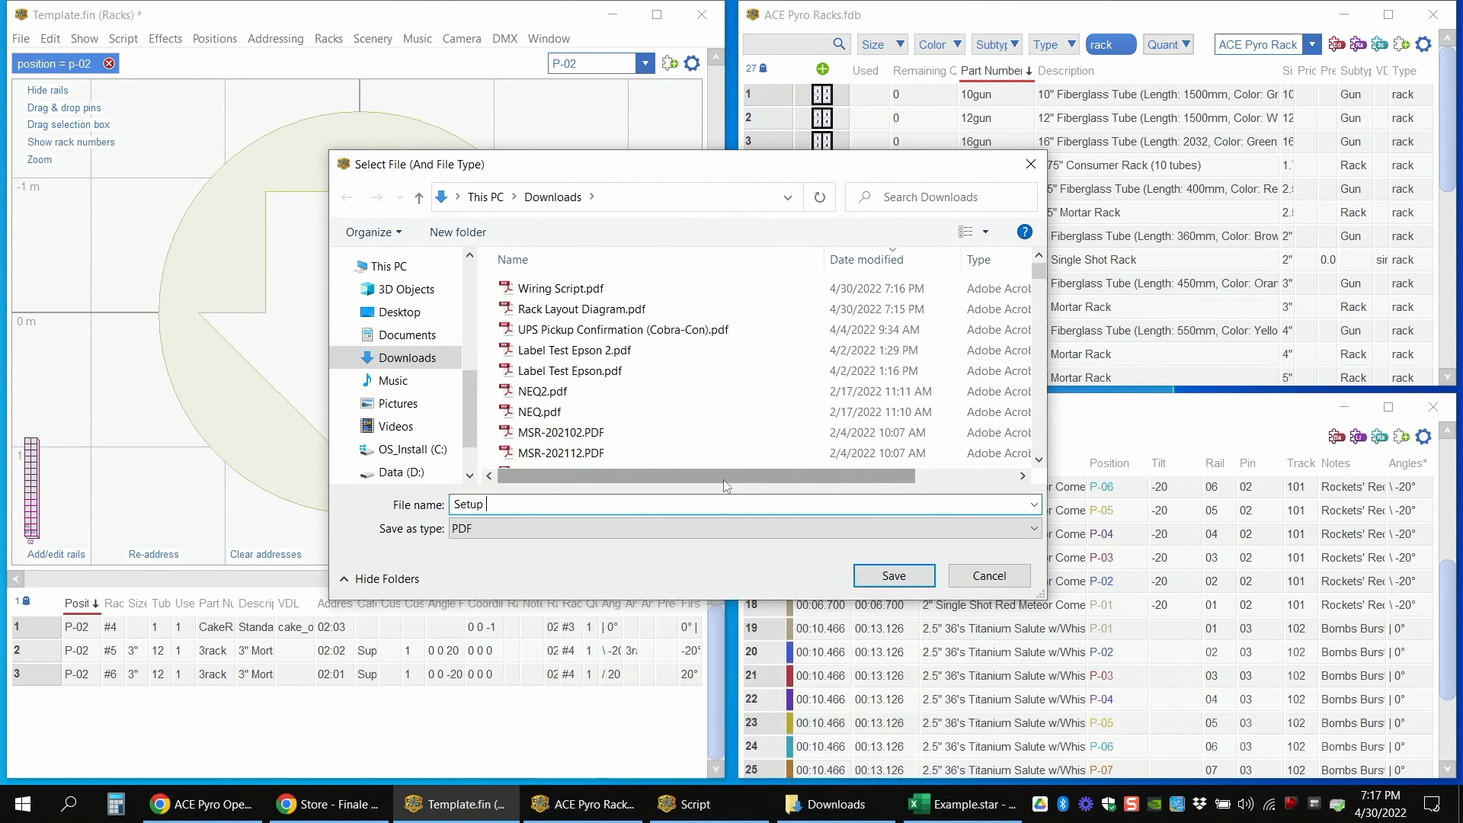
{"action": "type", "text": "Pa"}
{"action": "key", "text": "Return"}
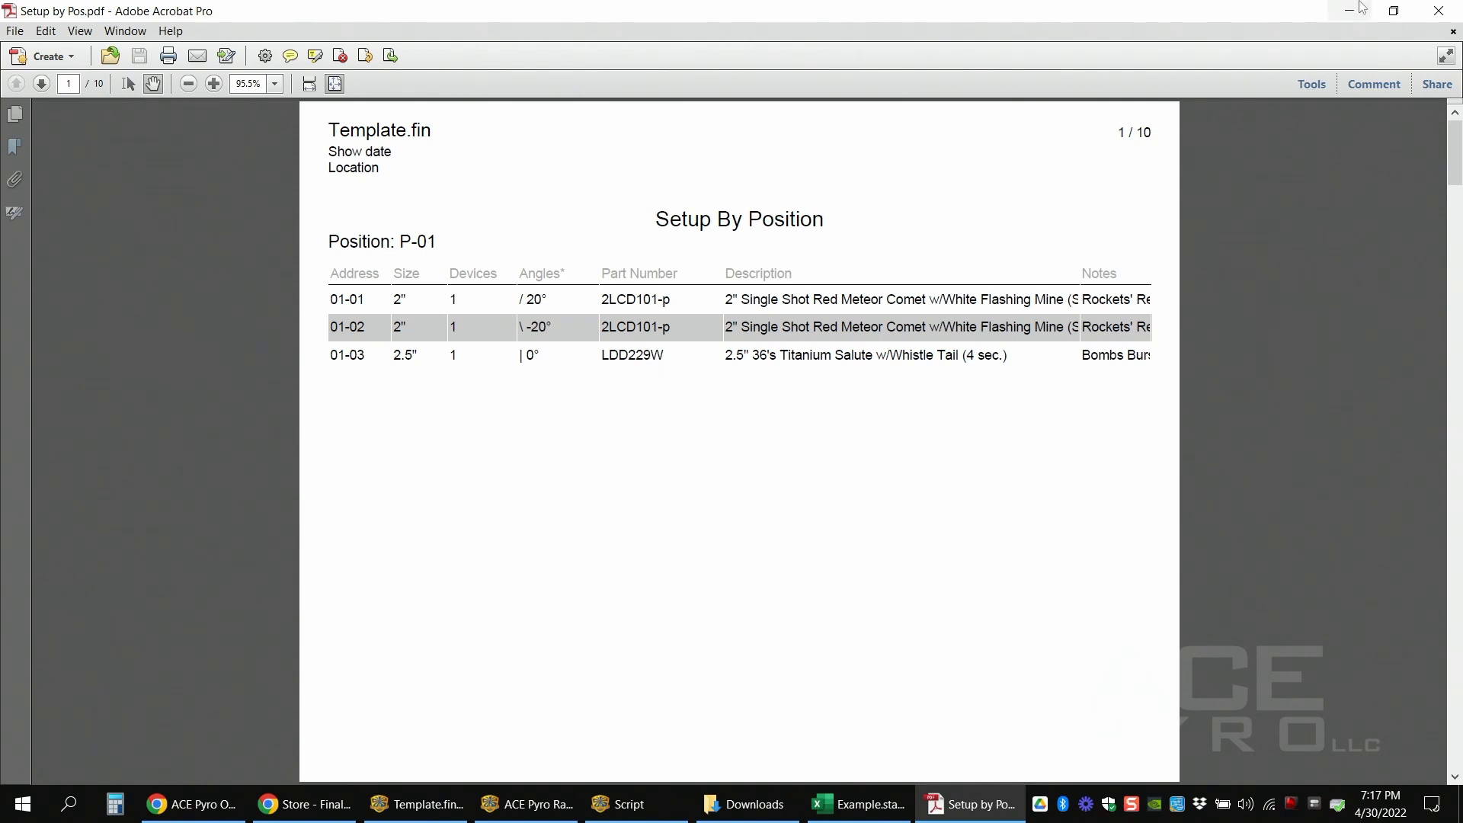
{"action": "left_click", "coordinate": [1439, 10]}
- Generate labels sorted by part number in the Avery 5260 1in x 2-5/8in Wrap format as a PDF named Labels
{"action": "left_click", "coordinate": [22, 39]}
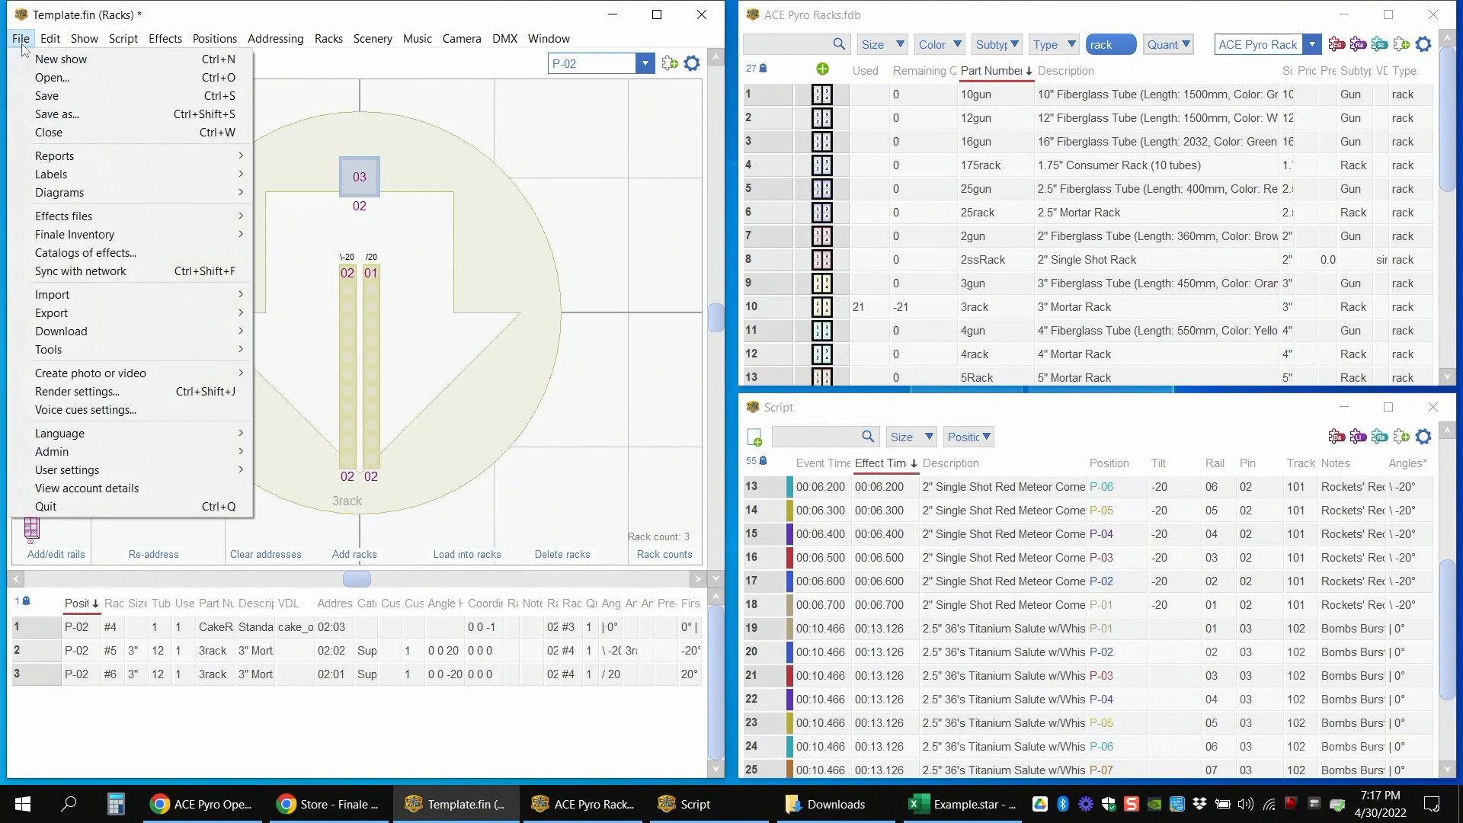
{"action": "mouse_move", "coordinate": [97, 155]}
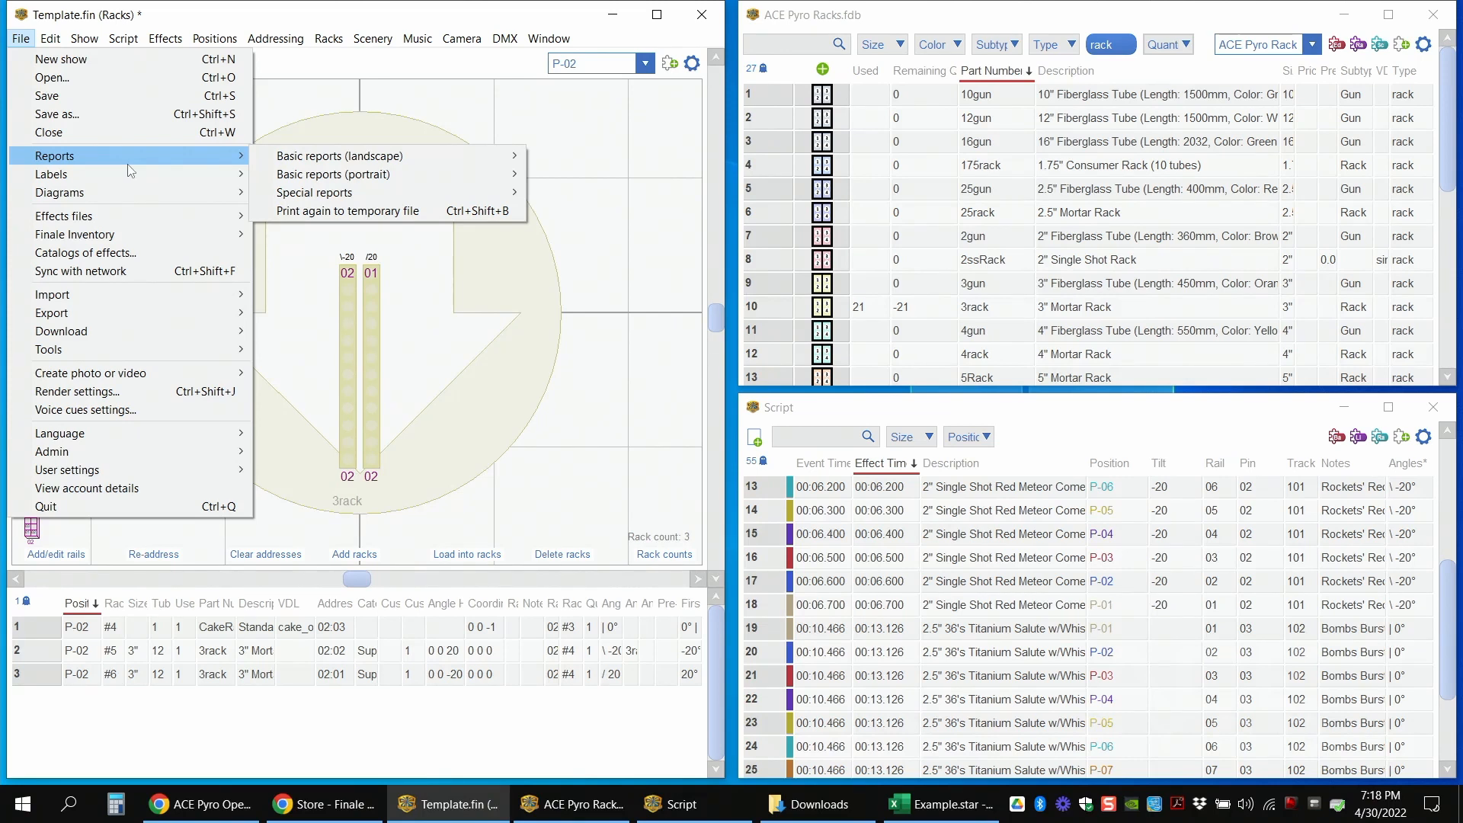
{"action": "mouse_move", "coordinate": [130, 181]}
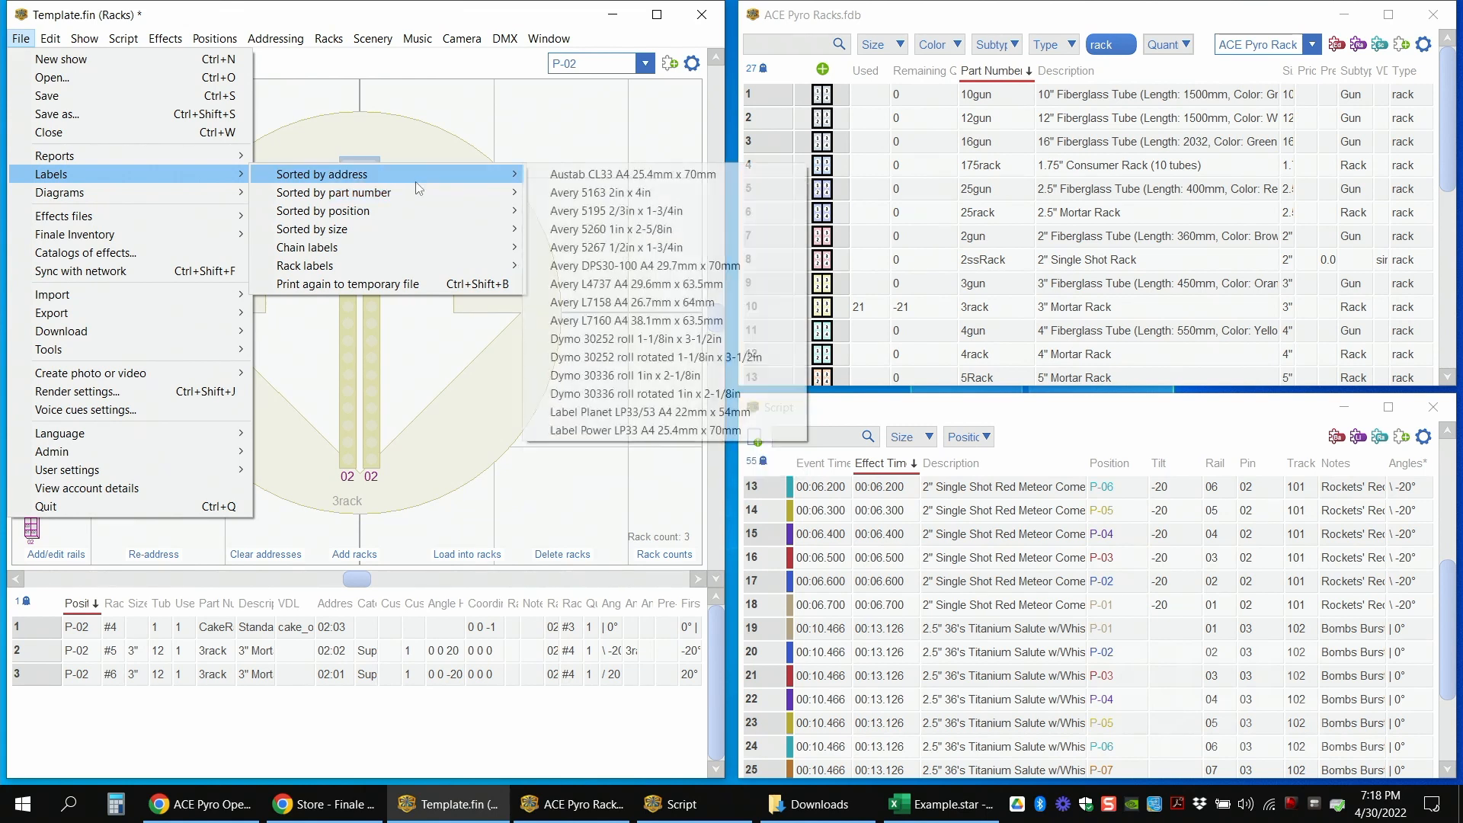
{"action": "mouse_move", "coordinate": [410, 200]}
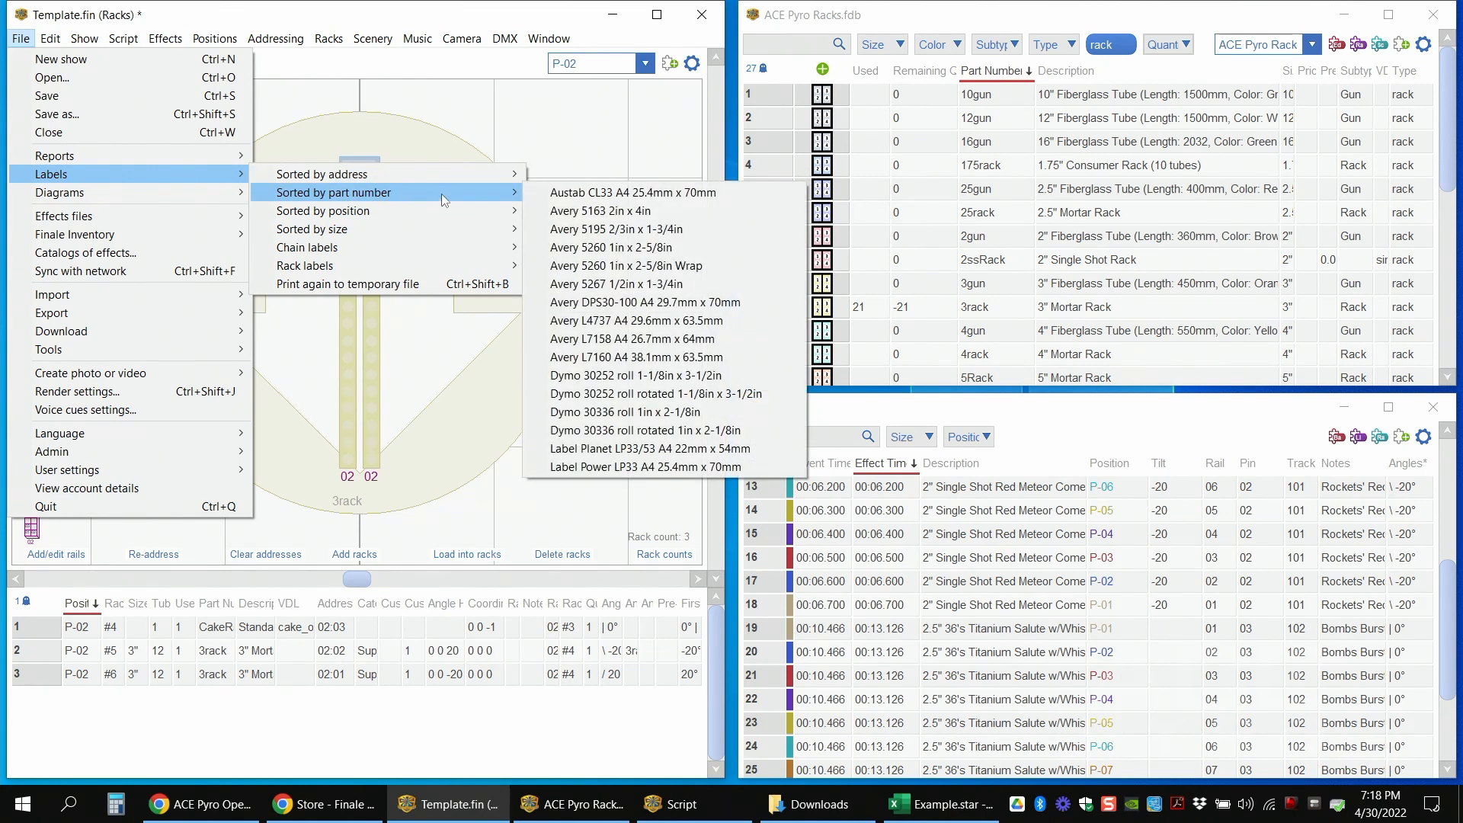
{"action": "left_click", "coordinate": [587, 265]}
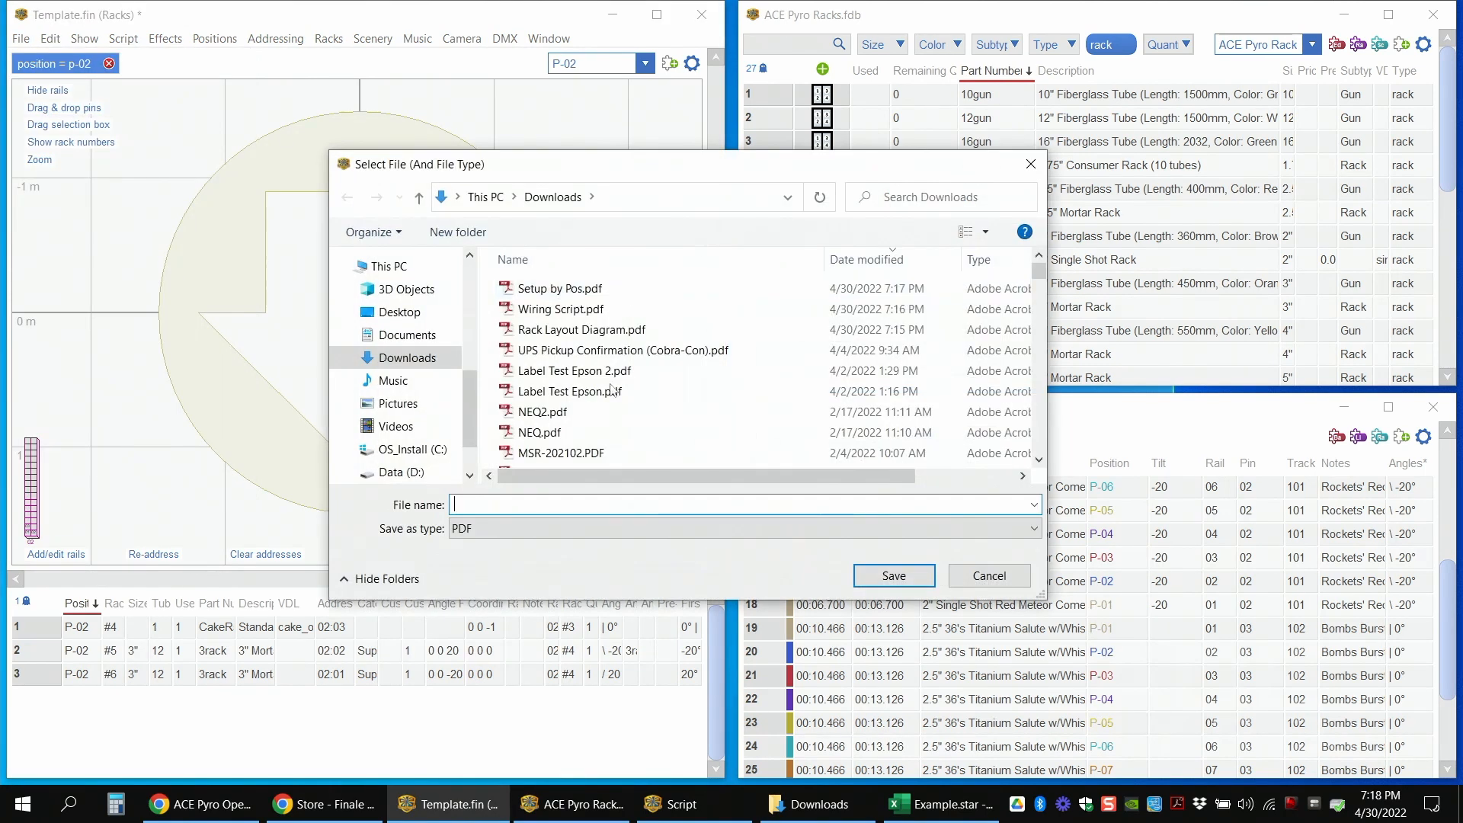
{"action": "type", "text": "Labels"}
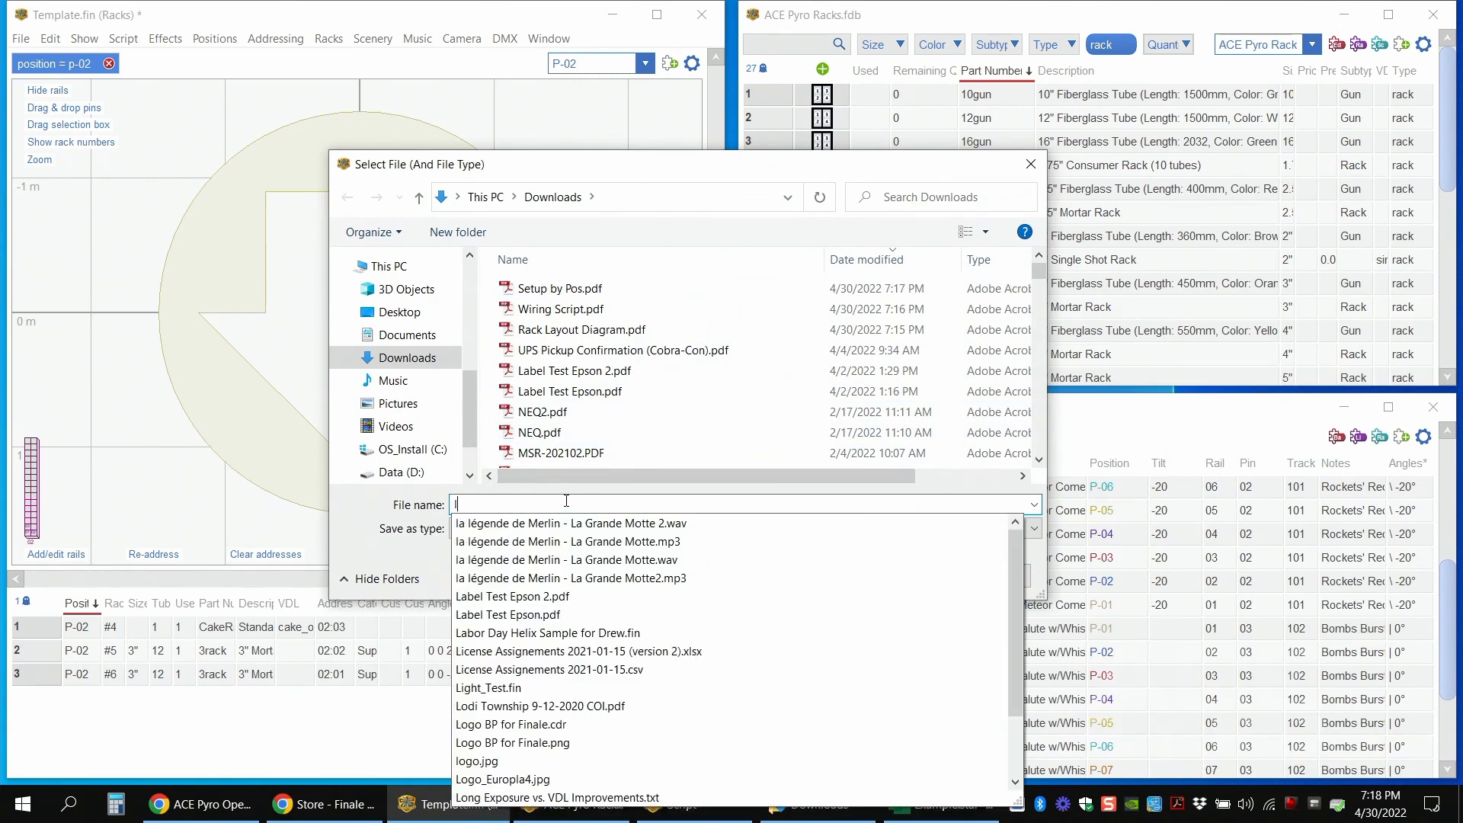
{"action": "key", "text": "Return"}
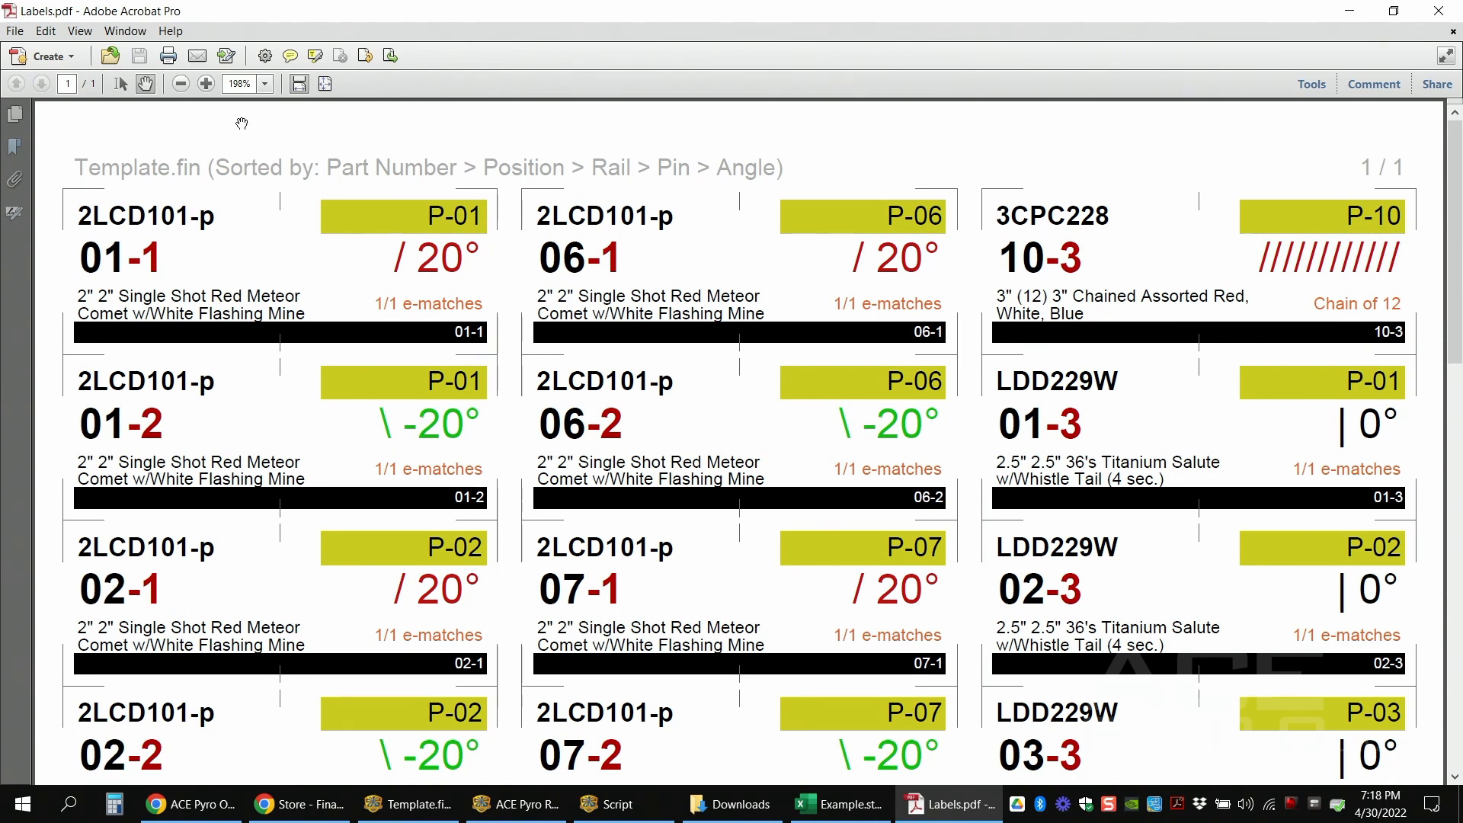
- Review the labels PDF at full-page size, 100% and 125% zoom, and close it
{"action": "left_click", "coordinate": [325, 83]}
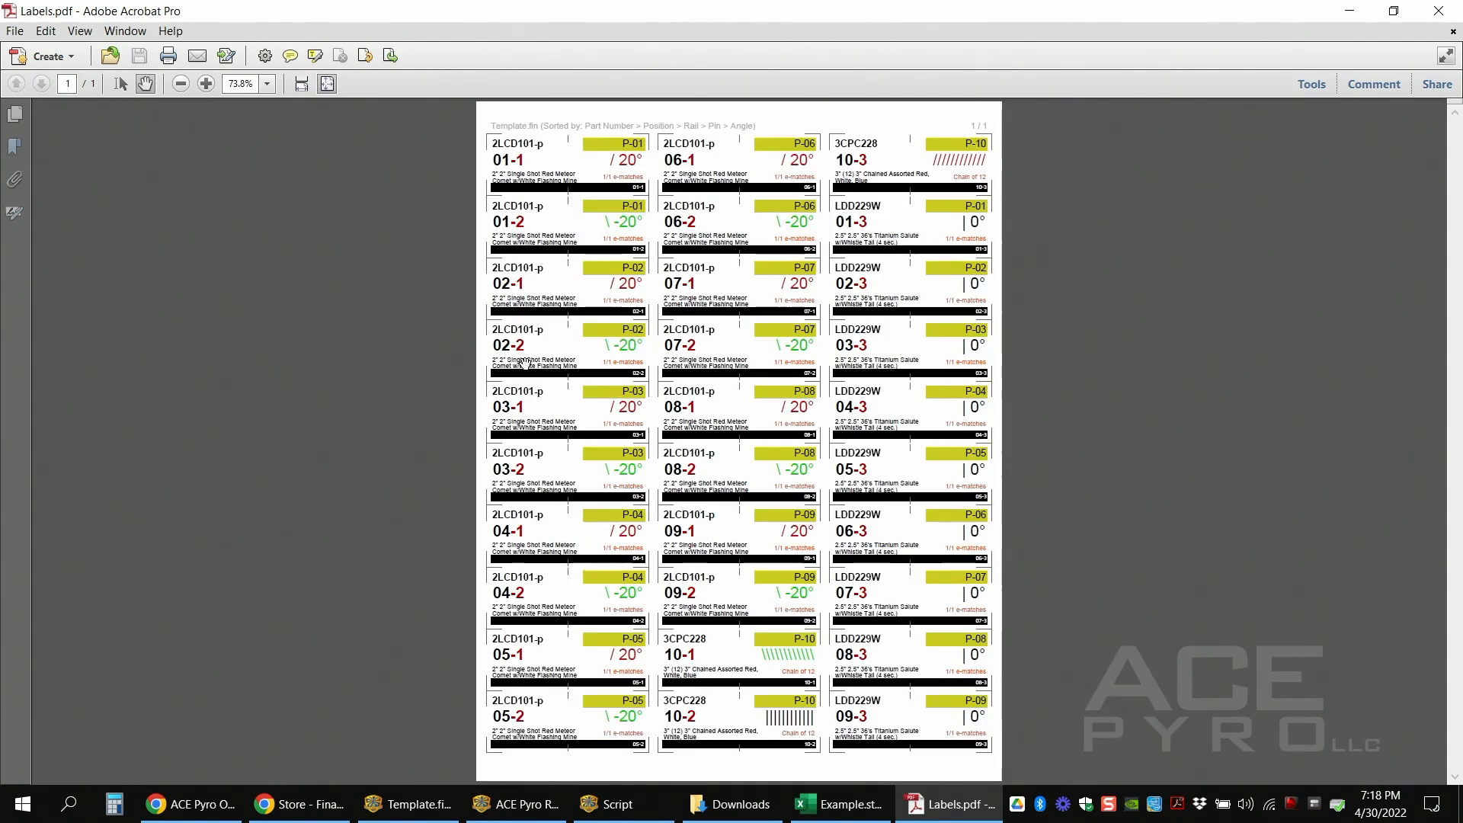
{"action": "left_click", "coordinate": [206, 84]}
{"action": "left_click_drag", "start_coordinate": [611, 278], "coordinate": [698, 389]}
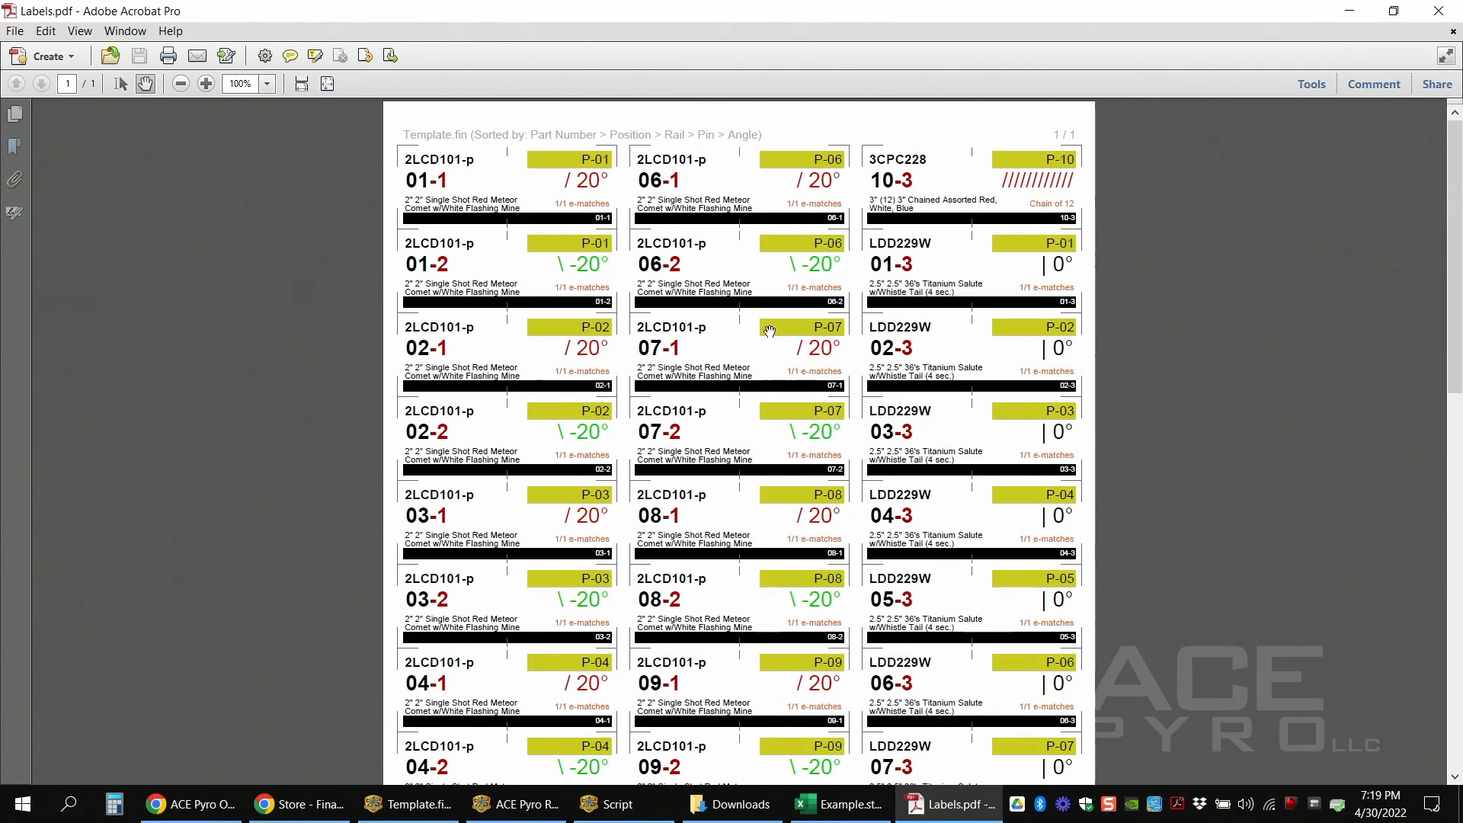
{"action": "left_click", "coordinate": [206, 84]}
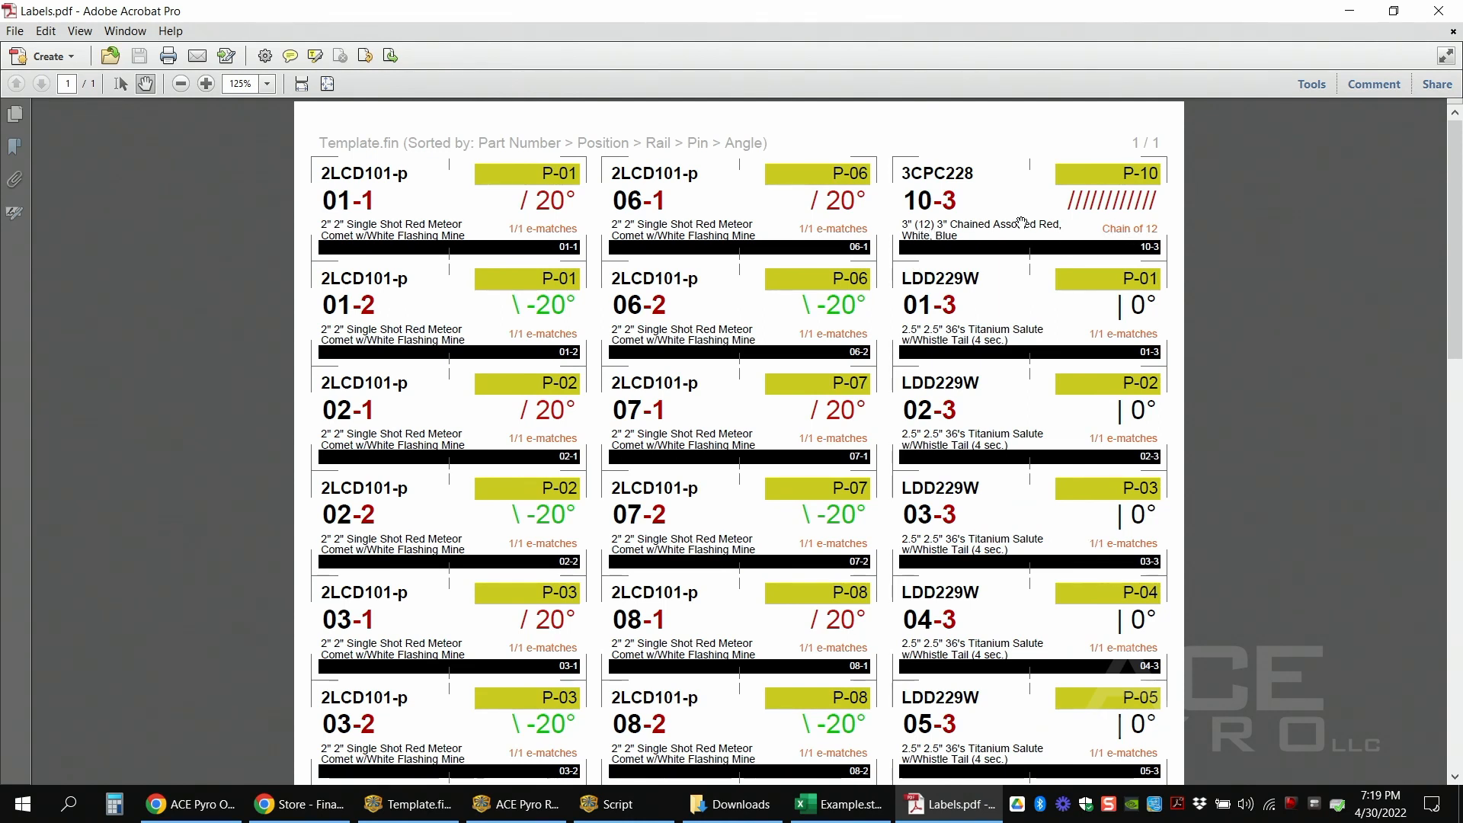
{"action": "left_click", "coordinate": [1438, 10]}
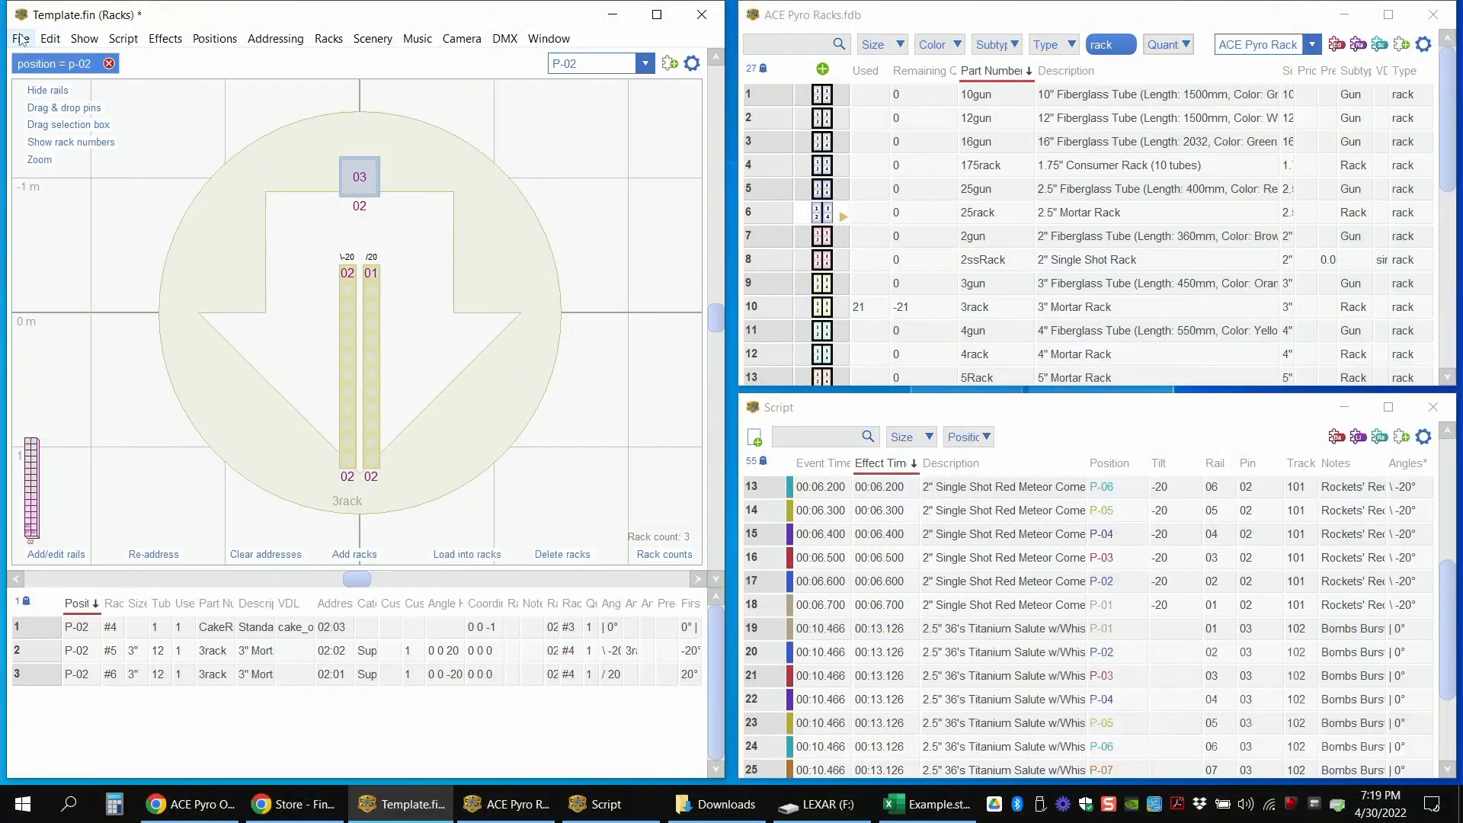
- Start the firing system script export with the StarFire script type set to Semi-Automatic
{"action": "left_click", "coordinate": [21, 39]}
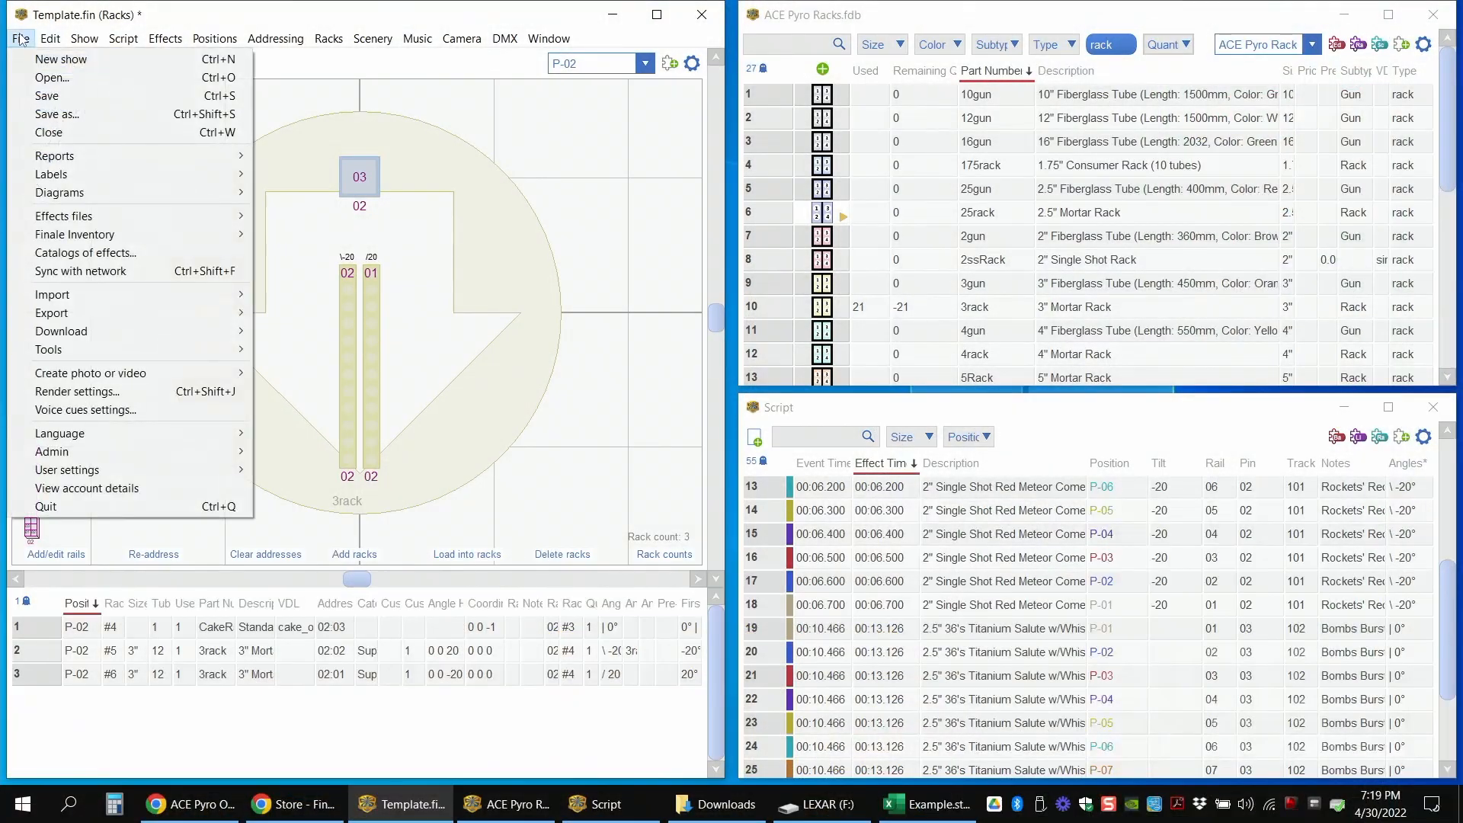
{"action": "mouse_move", "coordinate": [110, 312]}
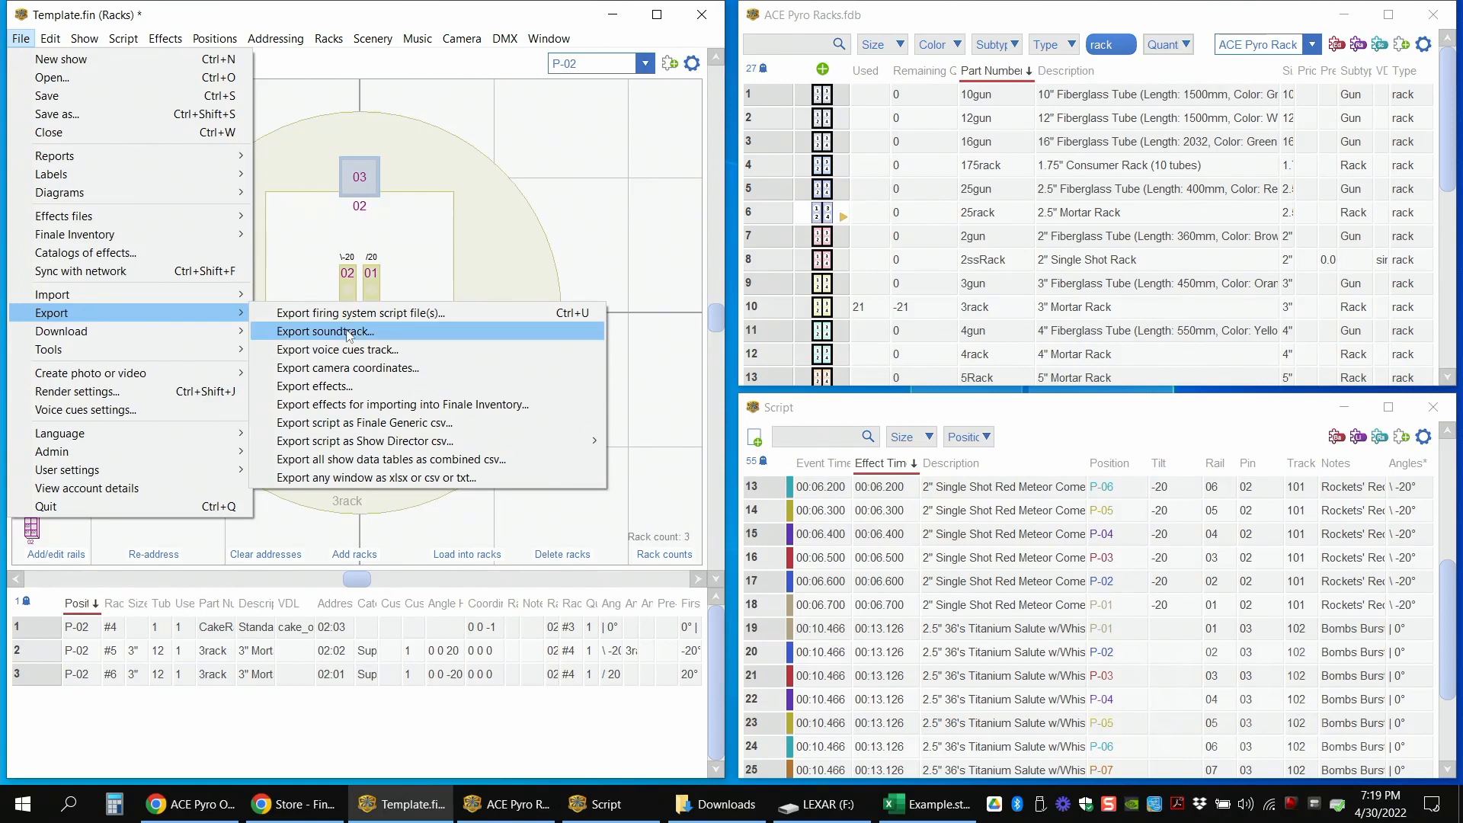
{"action": "left_click", "coordinate": [392, 315]}
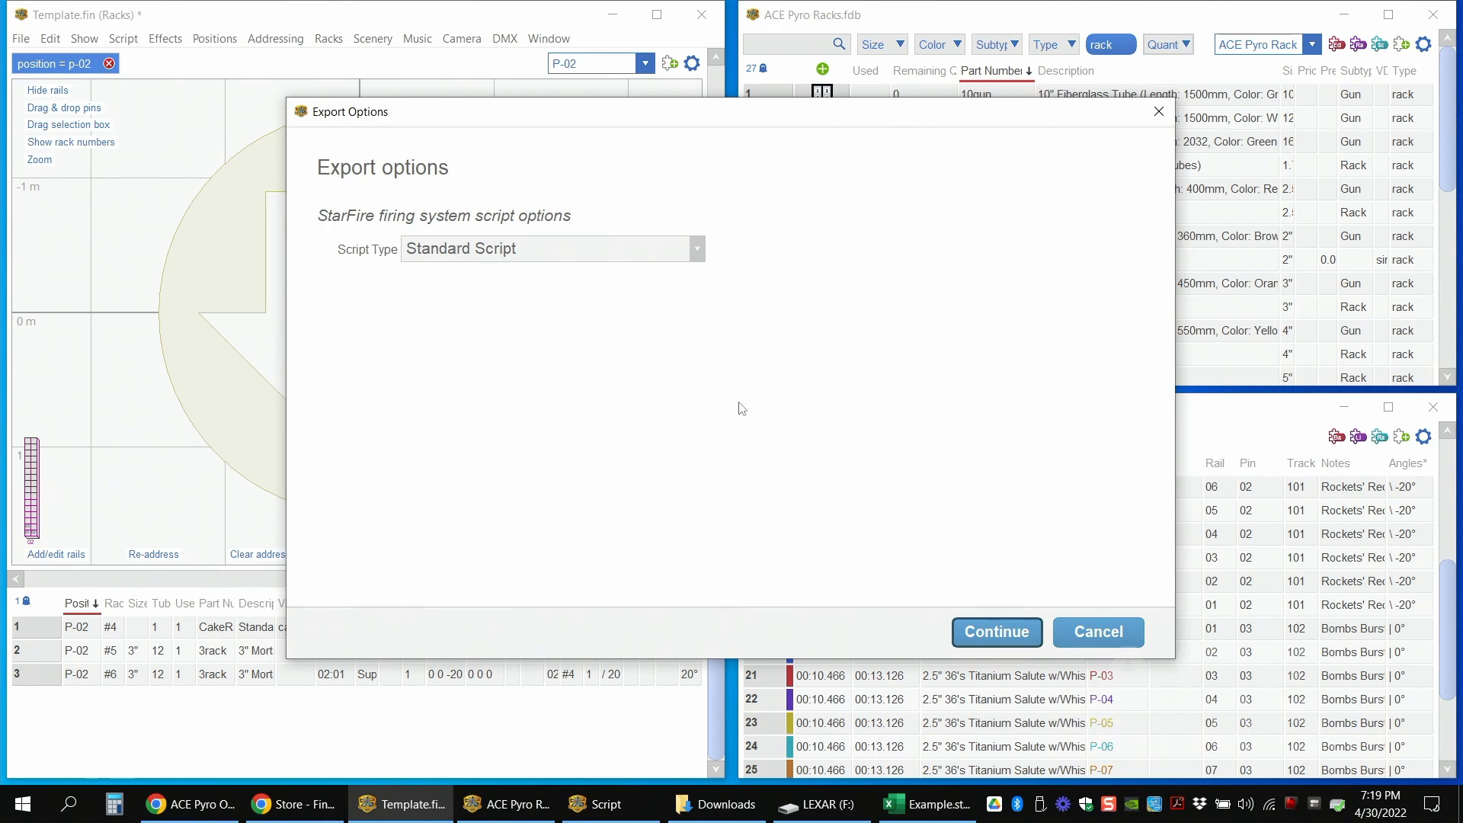
{"action": "left_click", "coordinate": [698, 249]}
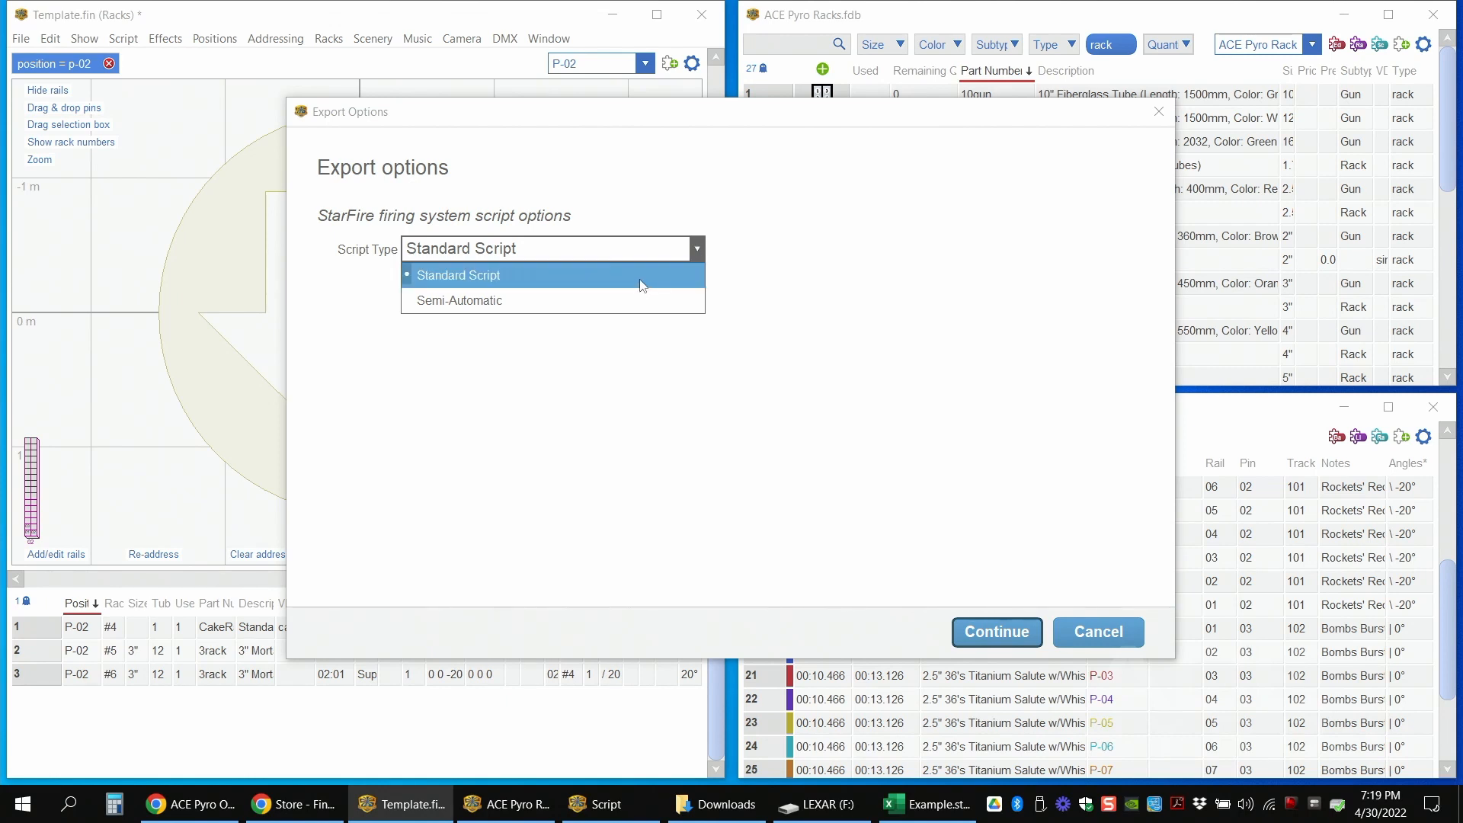
{"action": "left_click", "coordinate": [644, 301]}
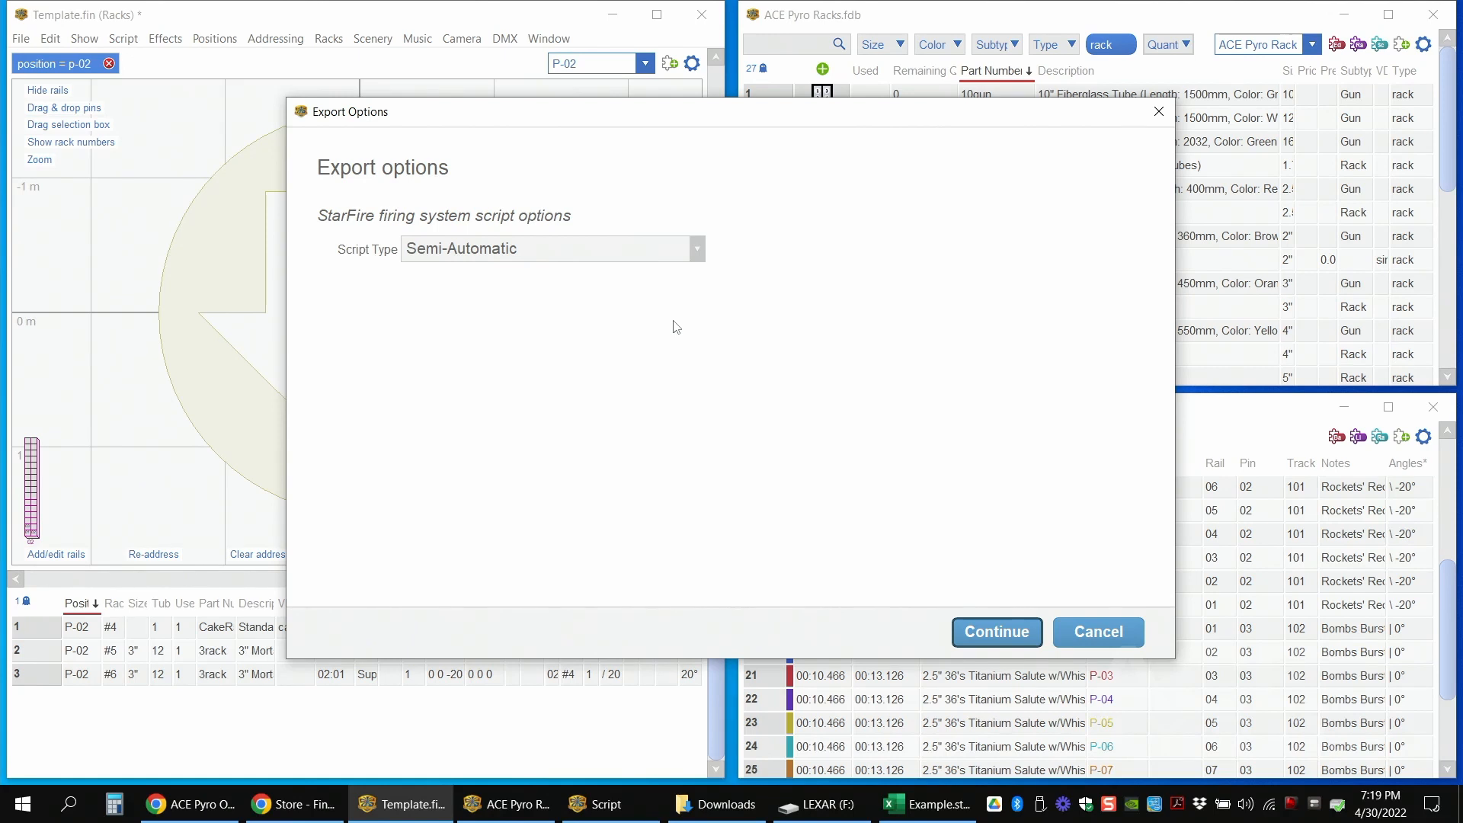
{"action": "left_click", "coordinate": [991, 632]}
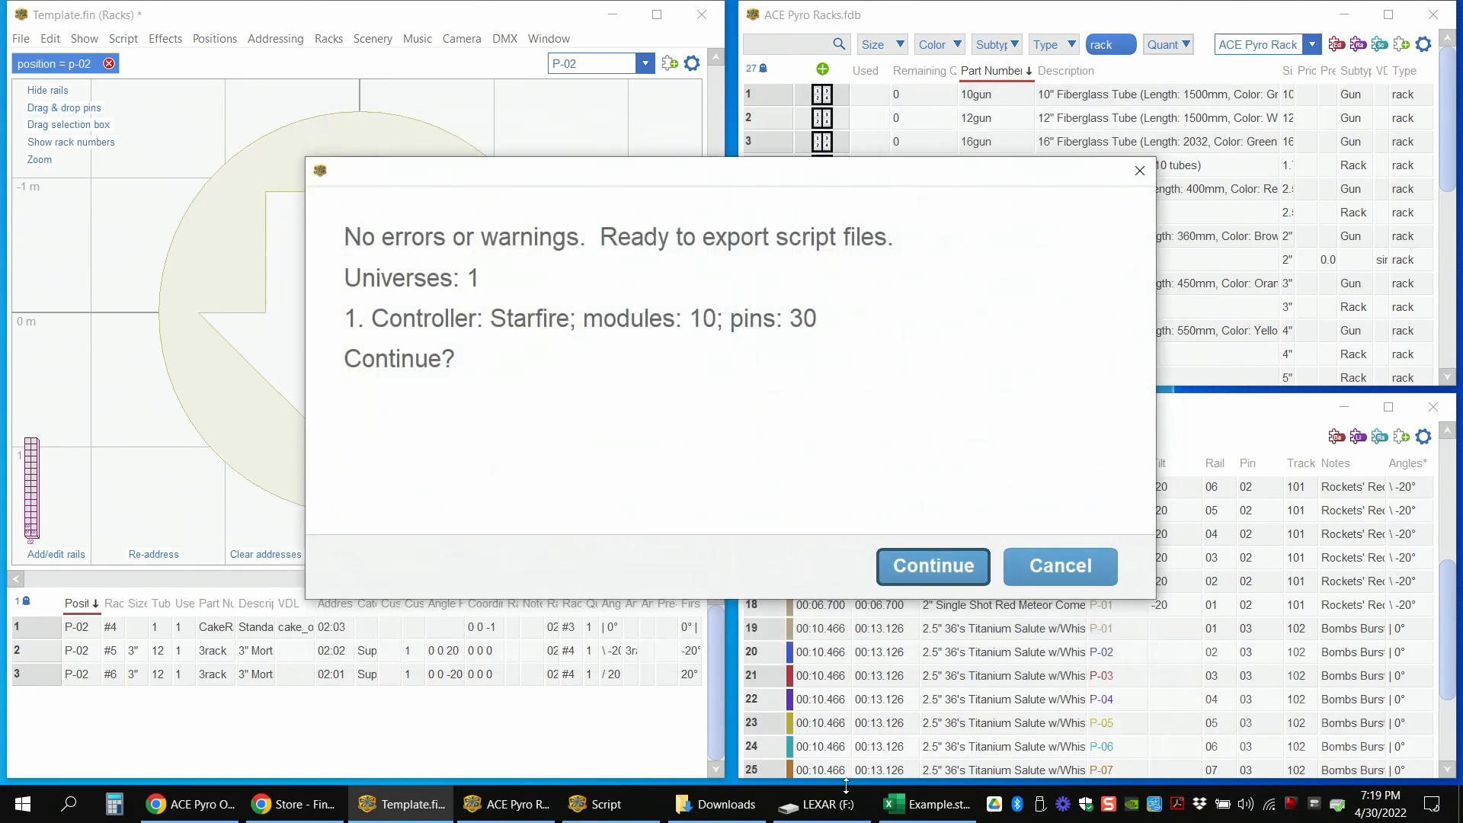
- Save the exported Starfire script as National Anthem on the LEXAR (F:) drive and dismiss the export summary
{"action": "left_click", "coordinate": [926, 566]}
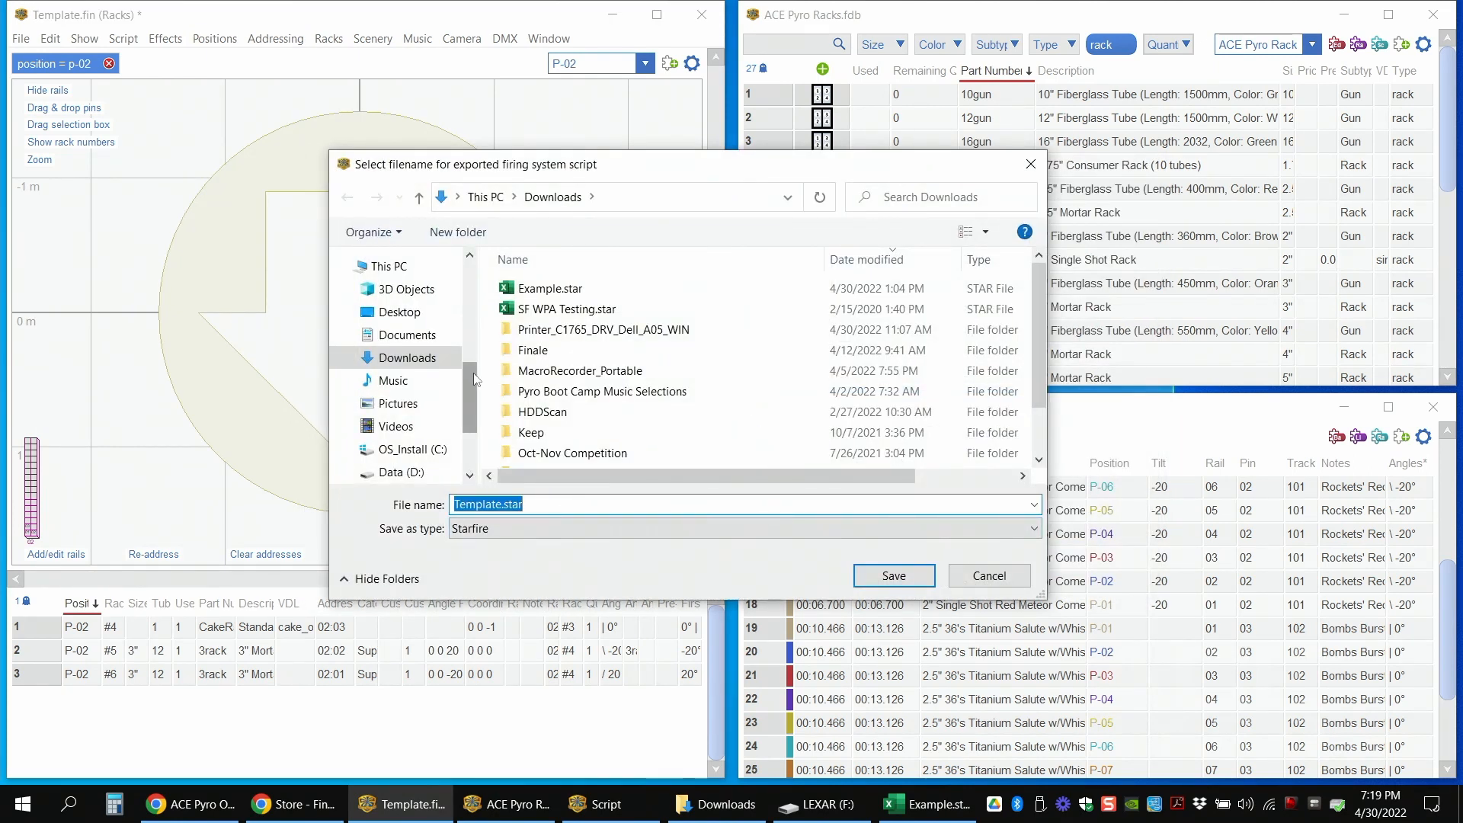
{"action": "scroll", "coordinate": [418, 396], "scroll_direction": "down", "scroll_amount": 2}
{"action": "left_click", "coordinate": [418, 396]}
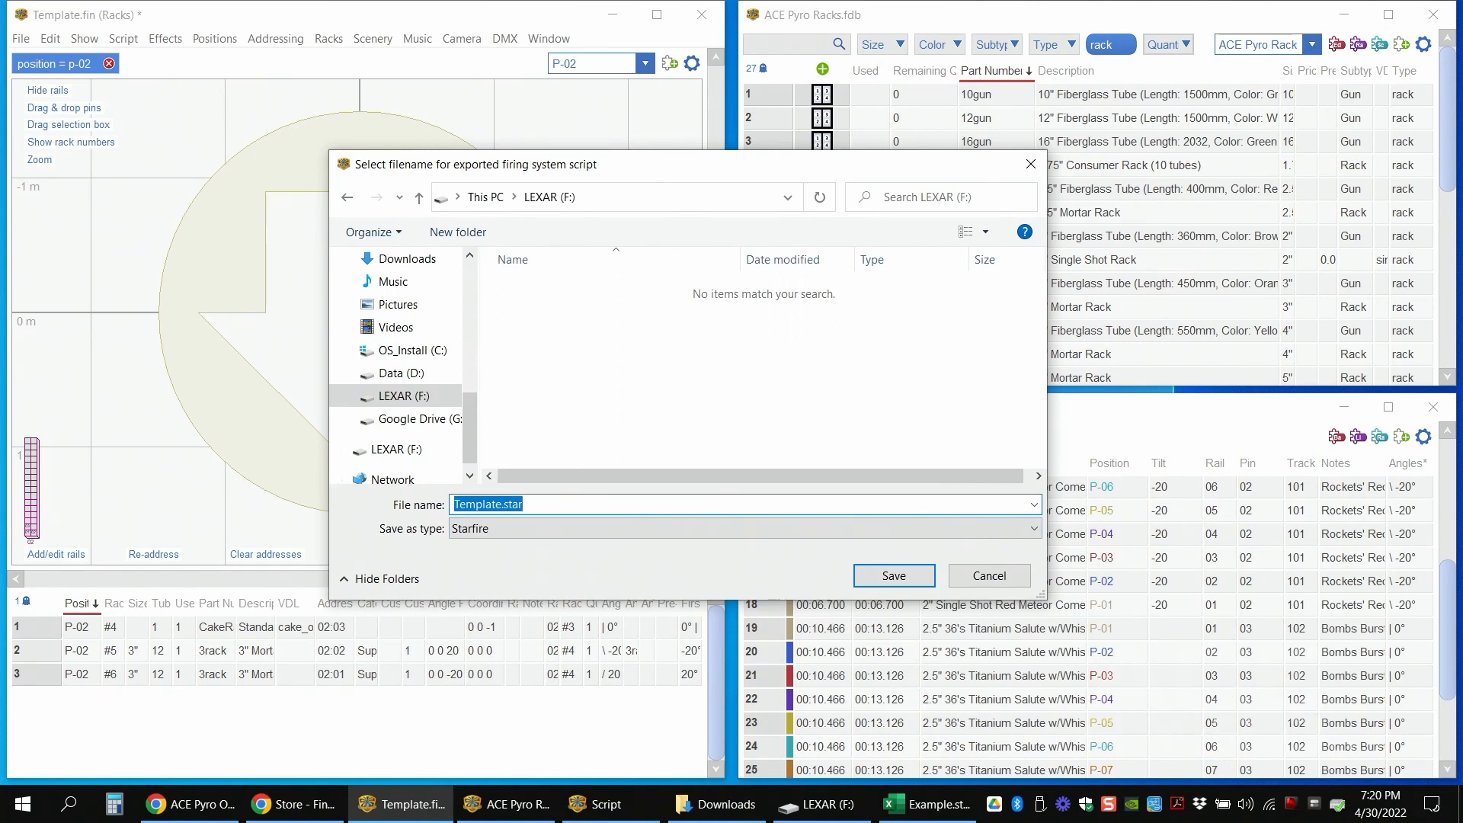
{"action": "type", "text": "nati"}
{"action": "type", "text": "Na"}
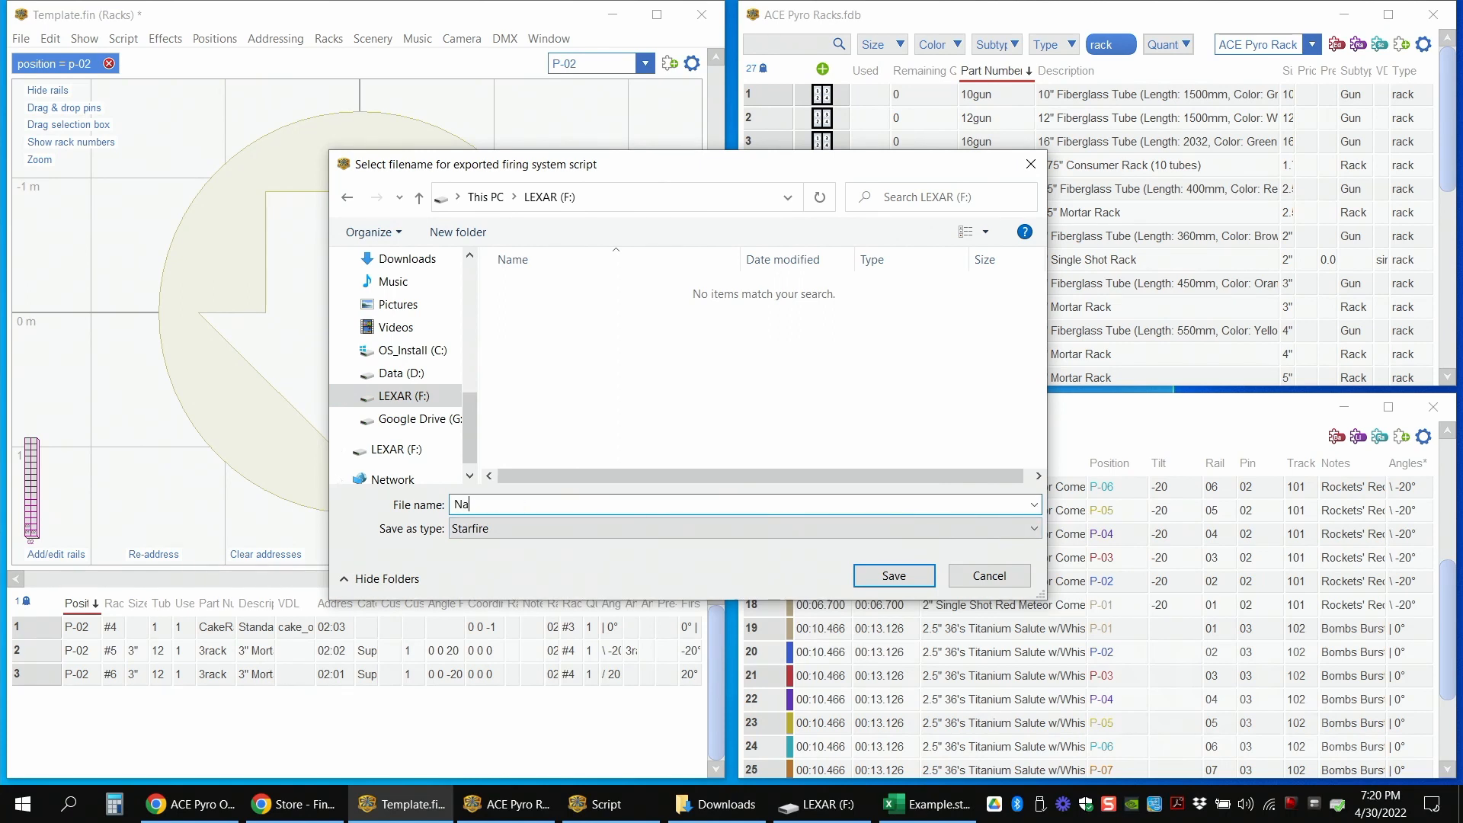
{"action": "type", "text": "tional Anthem"}
{"action": "left_click", "coordinate": [894, 575]}
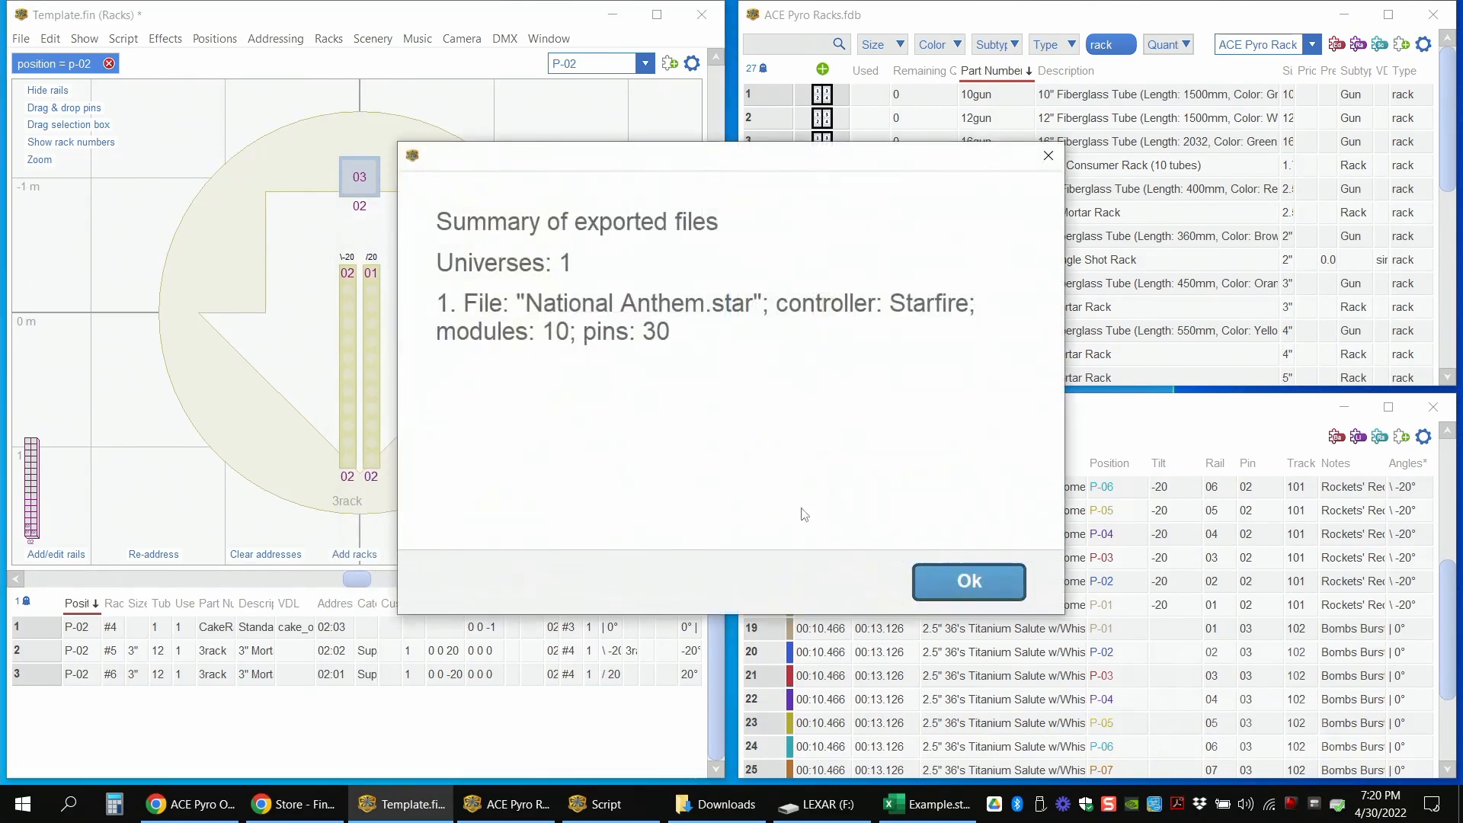
{"action": "left_click", "coordinate": [966, 582]}
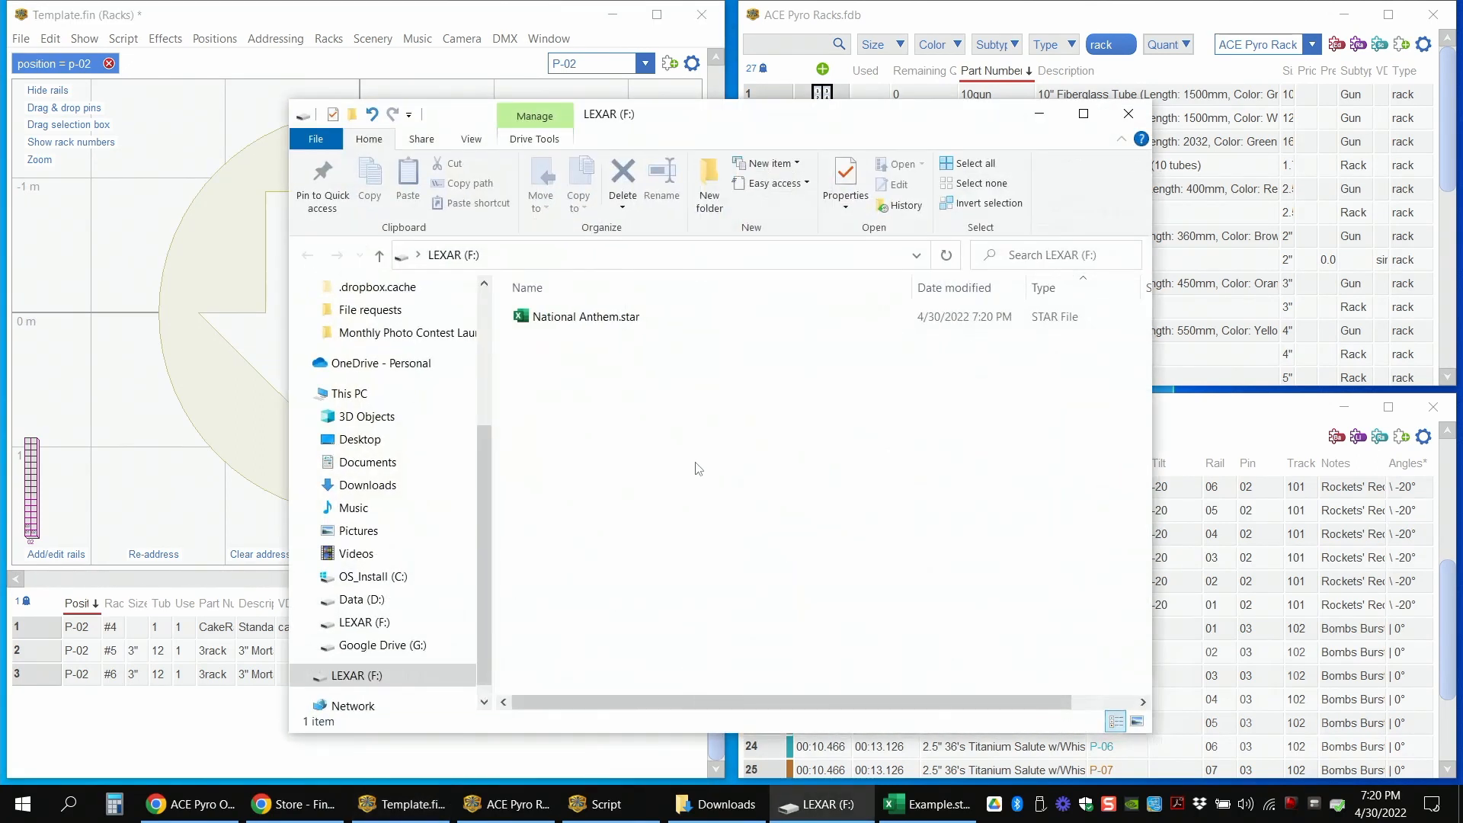
- Open National Anthem.star from the LEXAR (F:) drive in Excel and fit all column widths to their contents
{"action": "double_click", "coordinate": [587, 318]}
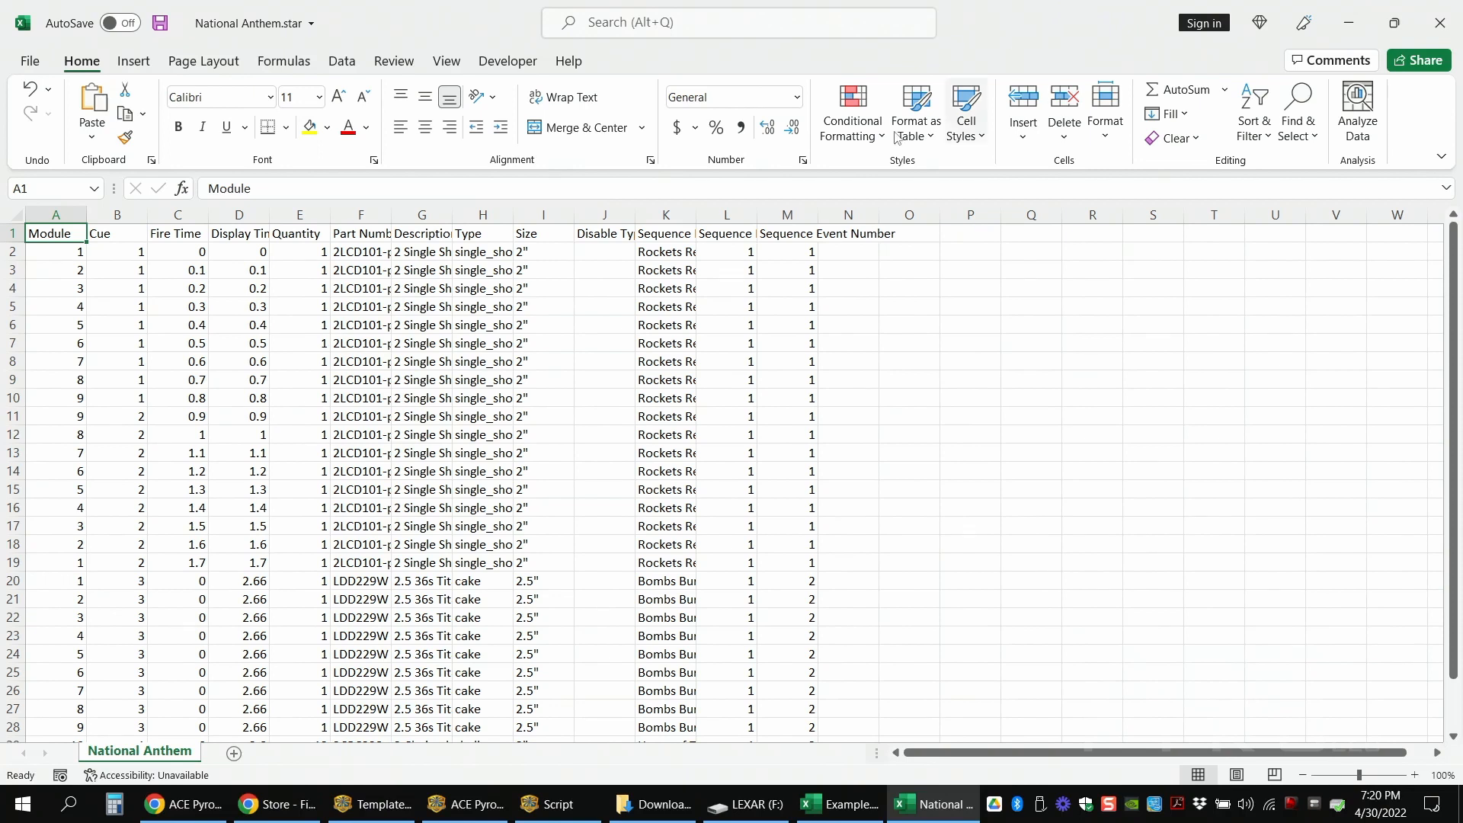
{"action": "left_click", "coordinate": [15, 214]}
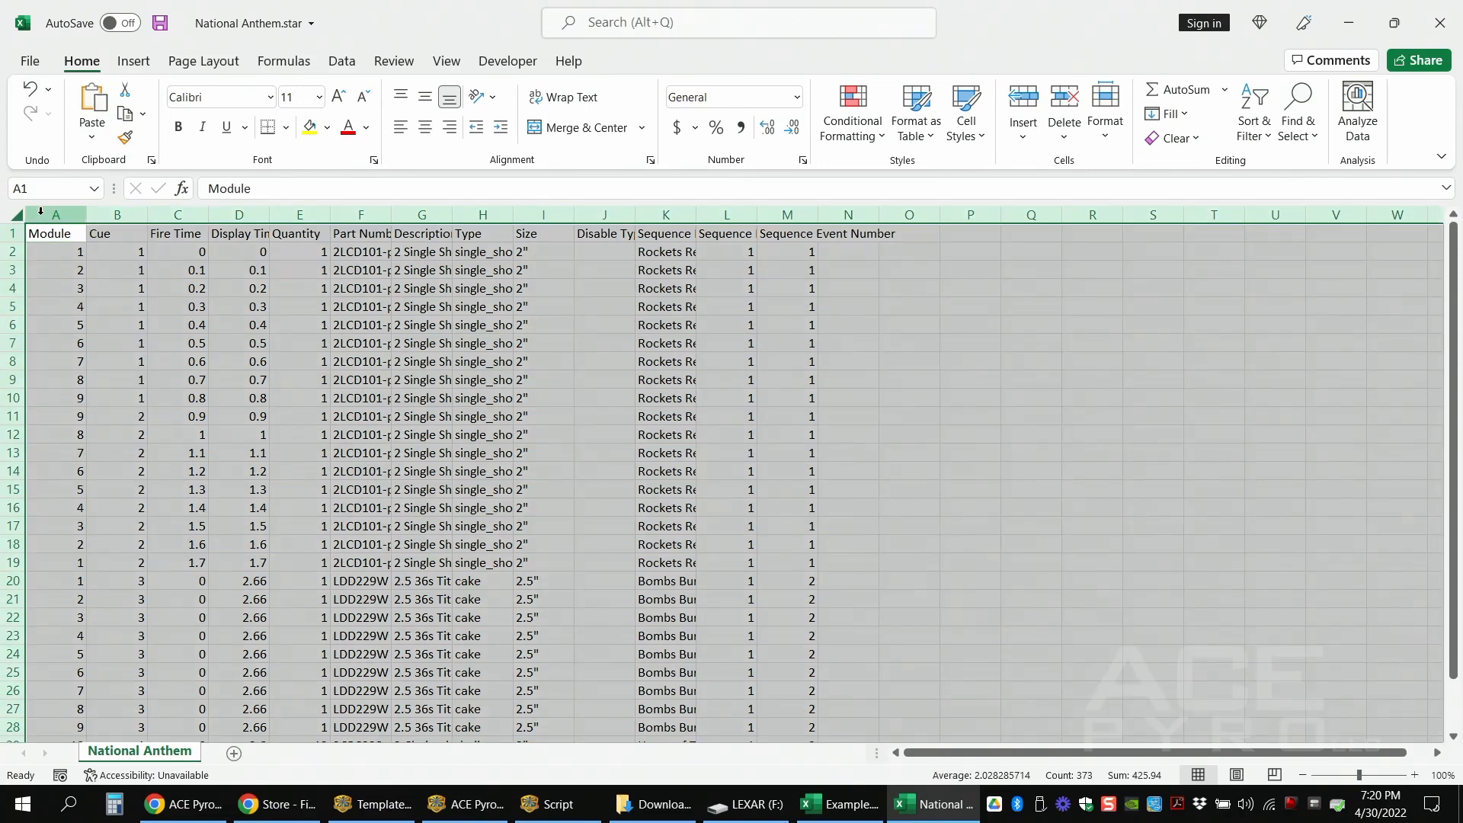
{"action": "double_click", "coordinate": [87, 214]}
{"action": "left_click", "coordinate": [31, 233]}
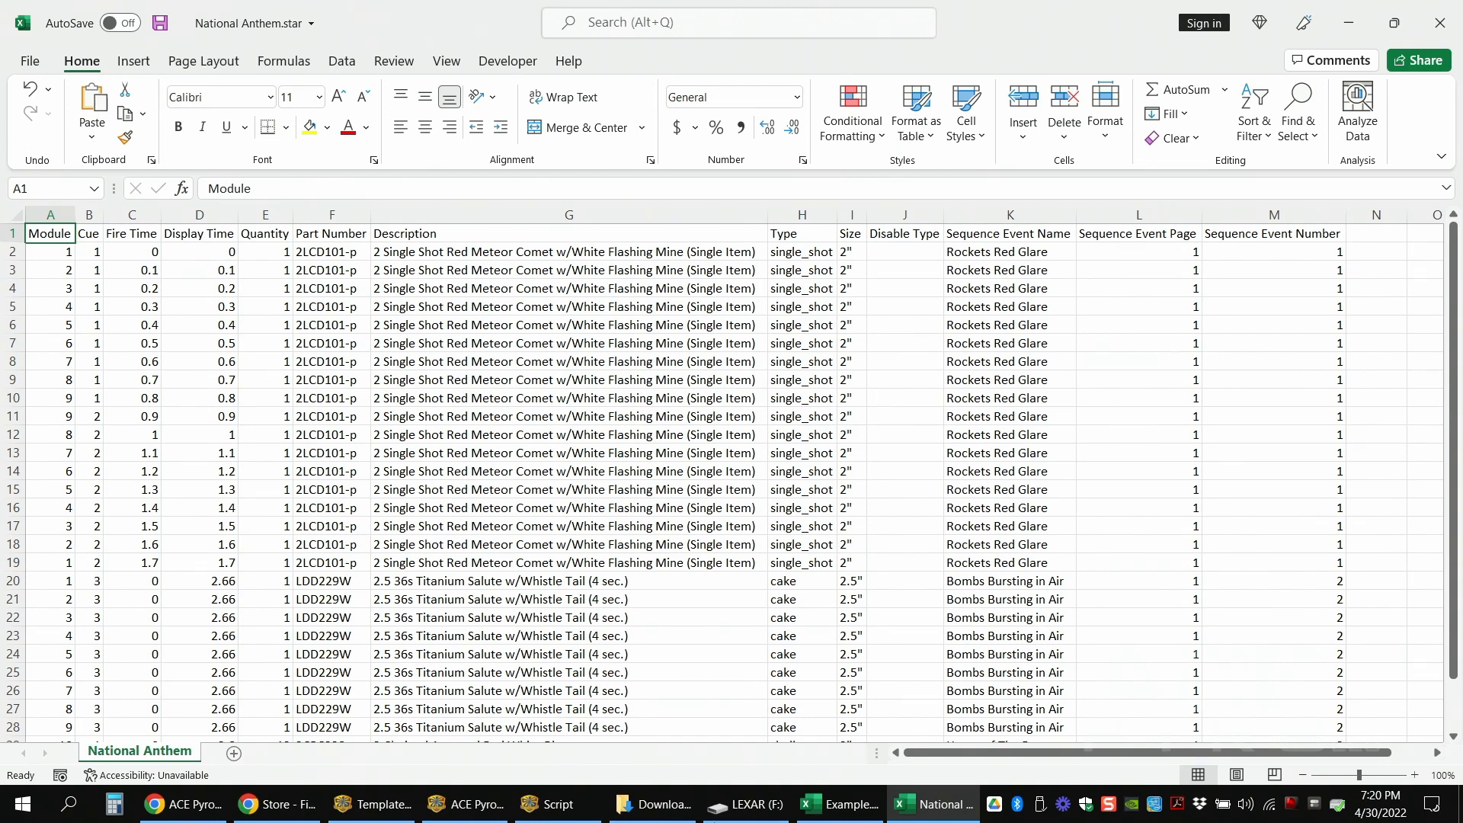
- Switch to the Example.star workbook and examine its sample row and sequence event name for comparison
{"action": "left_click", "coordinate": [838, 804]}
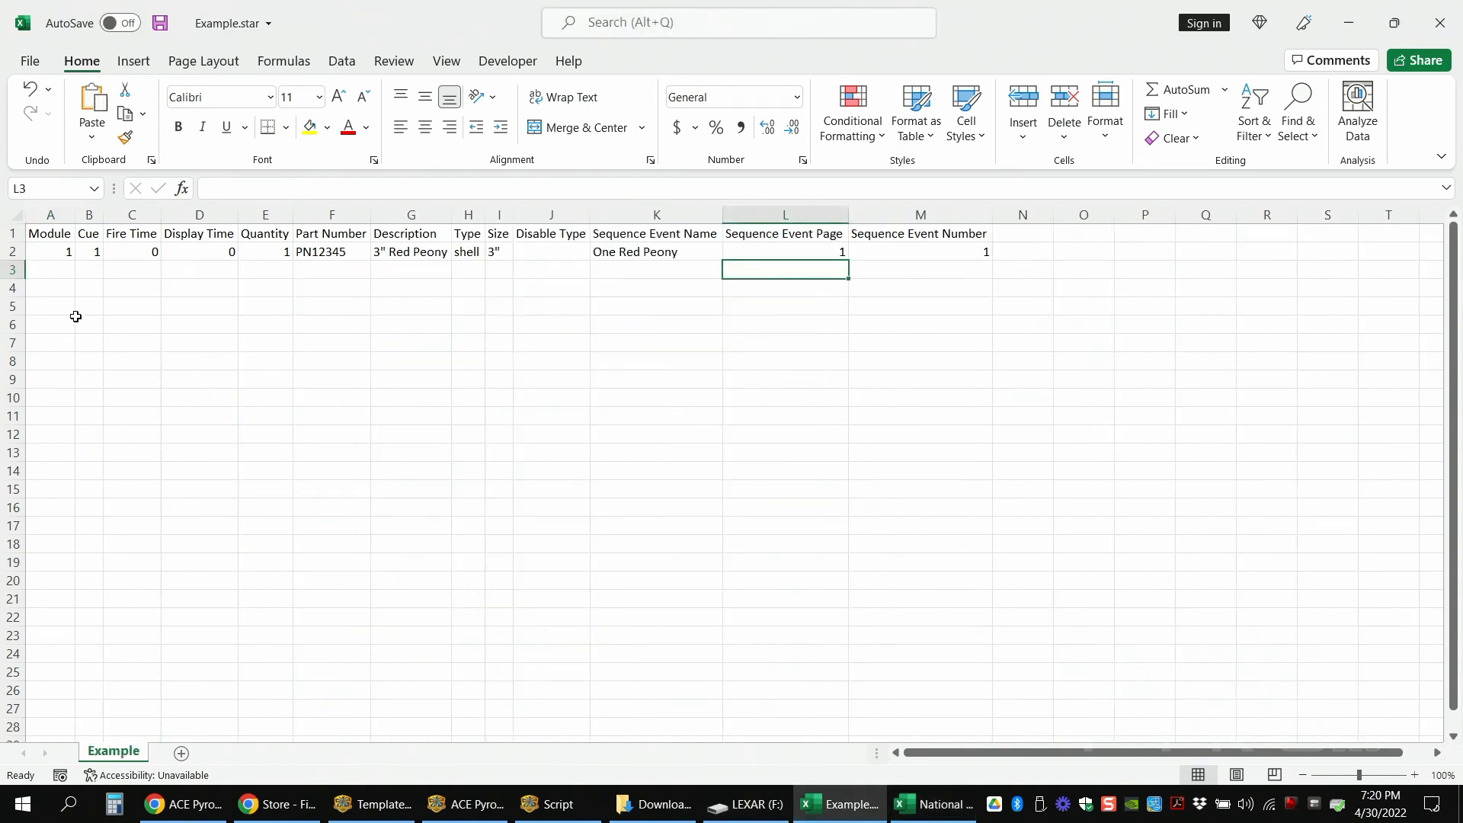
{"action": "left_click", "coordinate": [13, 252]}
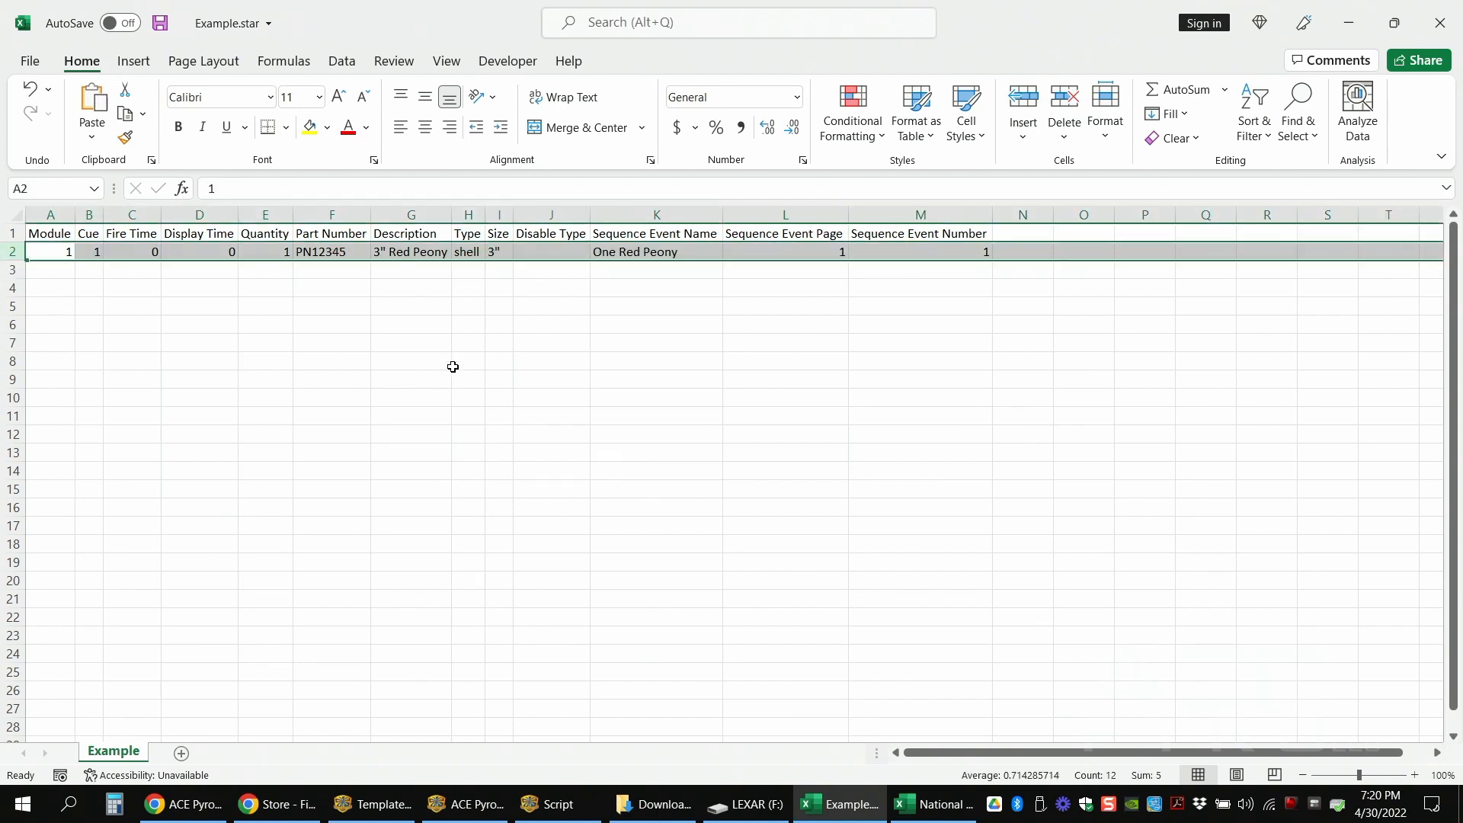
{"action": "left_click", "coordinate": [646, 252]}
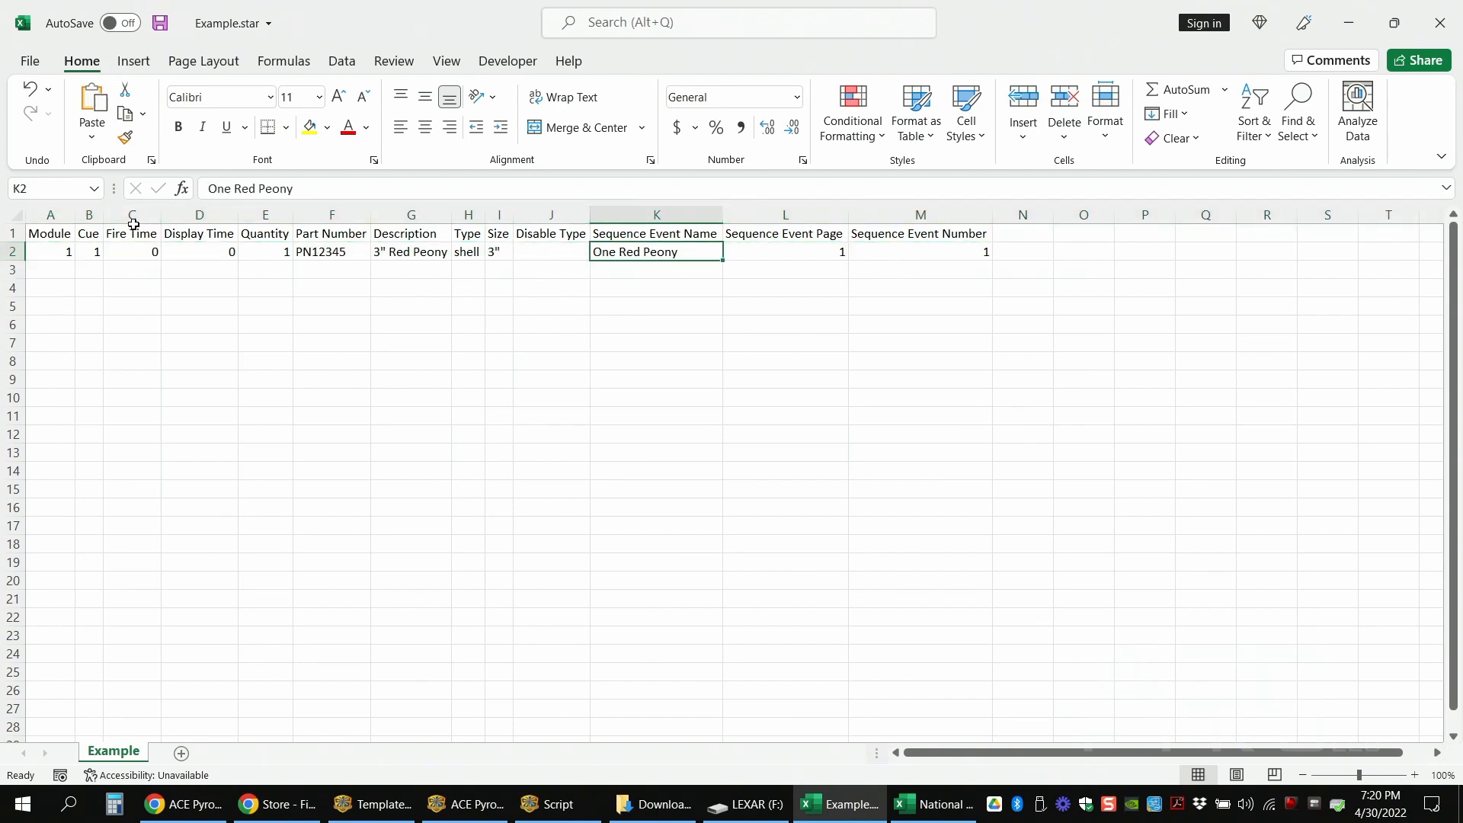
- Switch back to the National Anthem.star workbook and examine its Module, Cue and Fire Time columns
{"action": "left_click", "coordinate": [926, 804]}
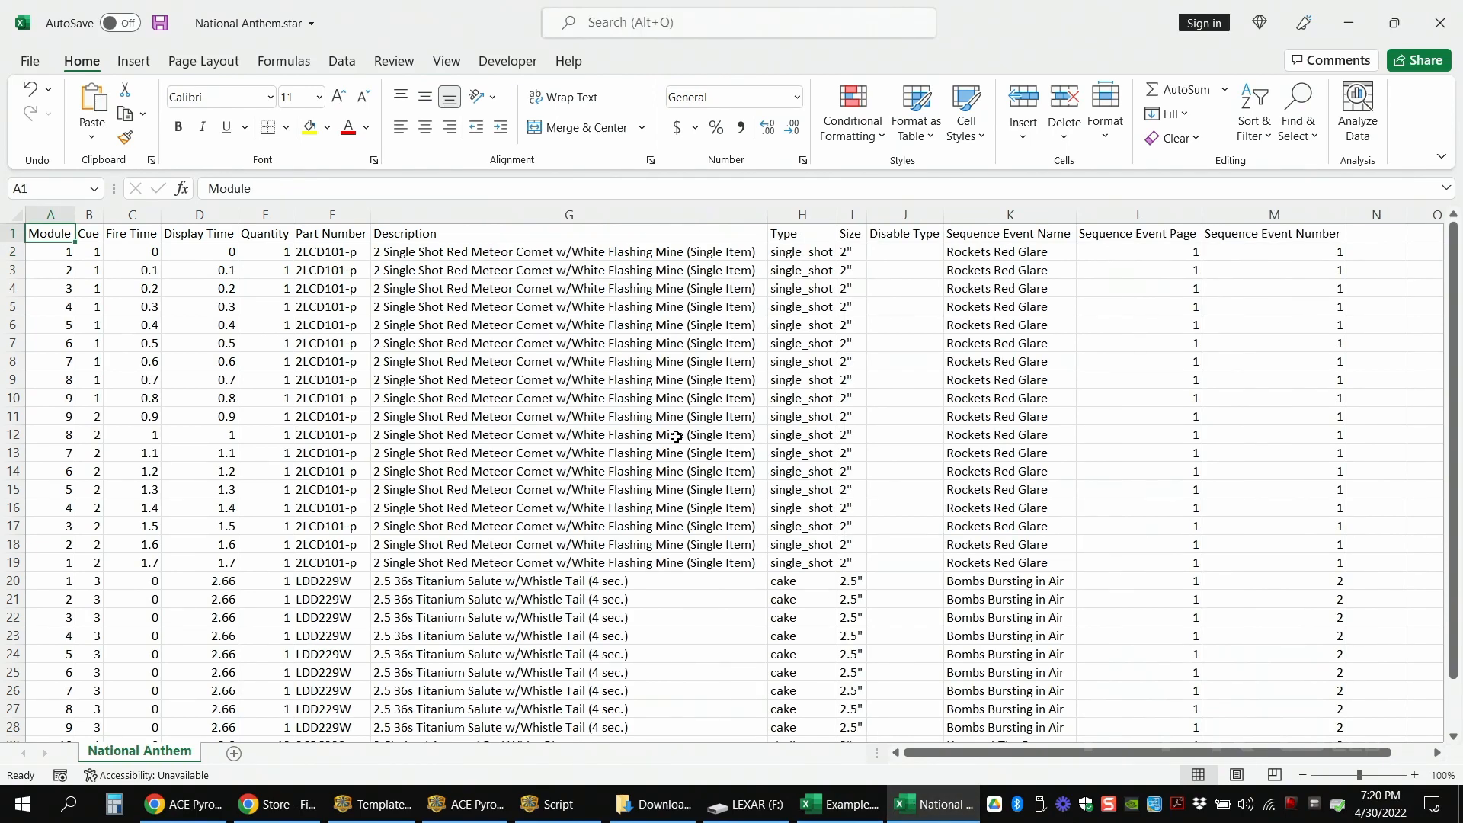
{"action": "left_click", "coordinate": [58, 214]}
{"action": "left_click", "coordinate": [86, 214]}
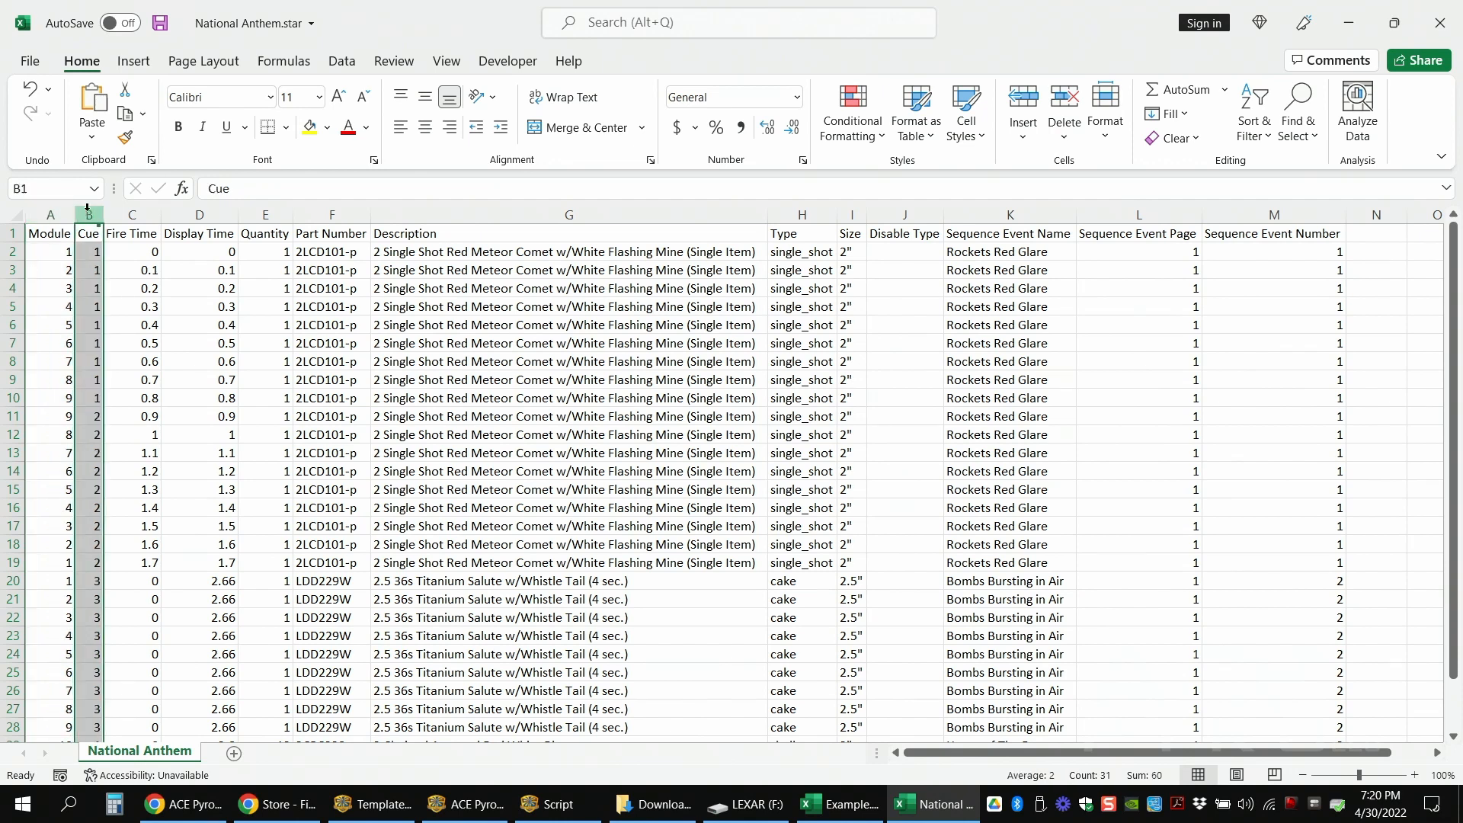
{"action": "left_click", "coordinate": [131, 213]}
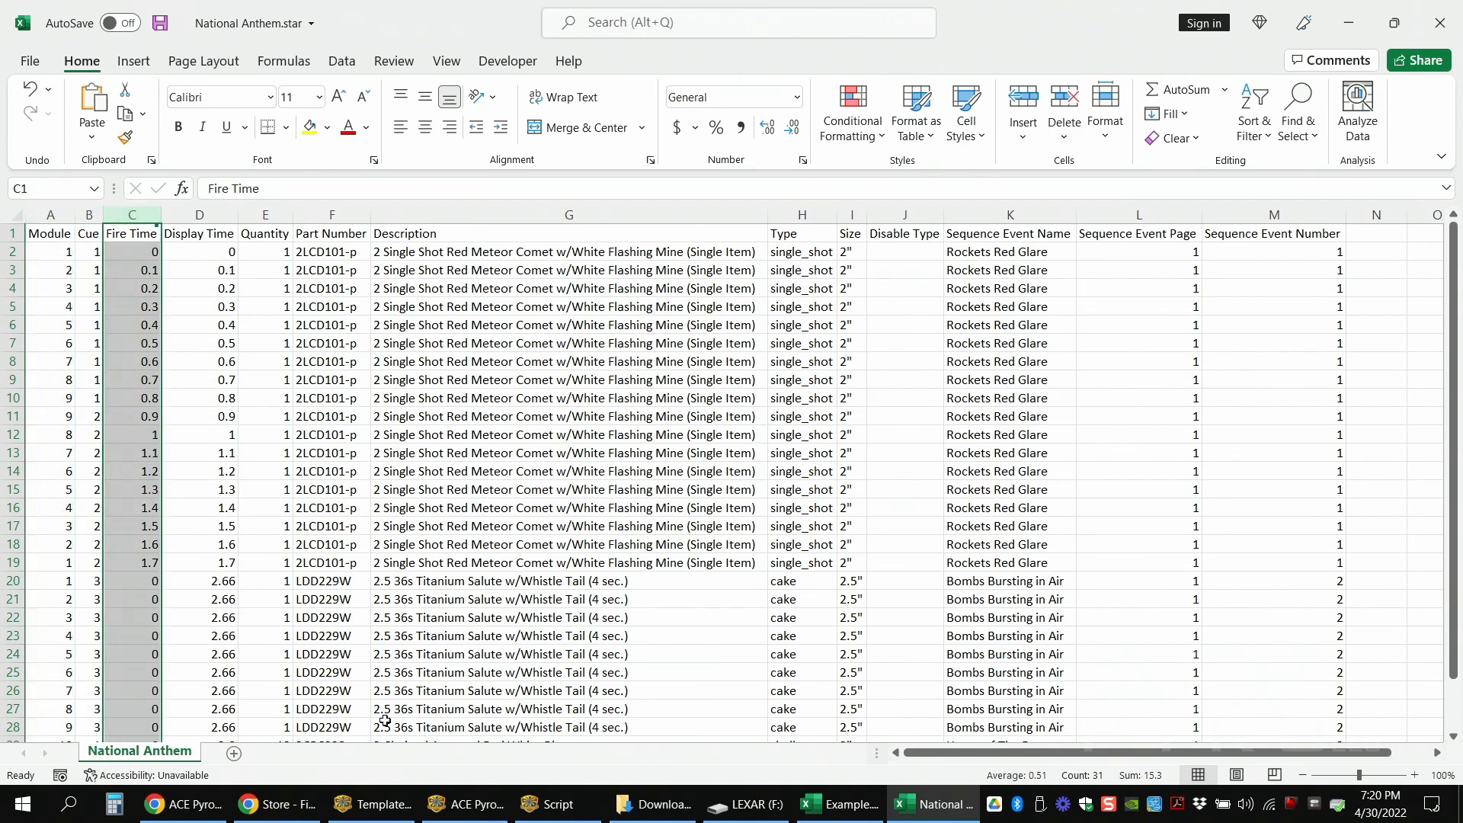
- Switch to the Template show in Finale 3D, leave the rack layout, and shift the titanium salute group to 00:13.541 on the timeline
{"action": "left_click", "coordinate": [383, 804]}
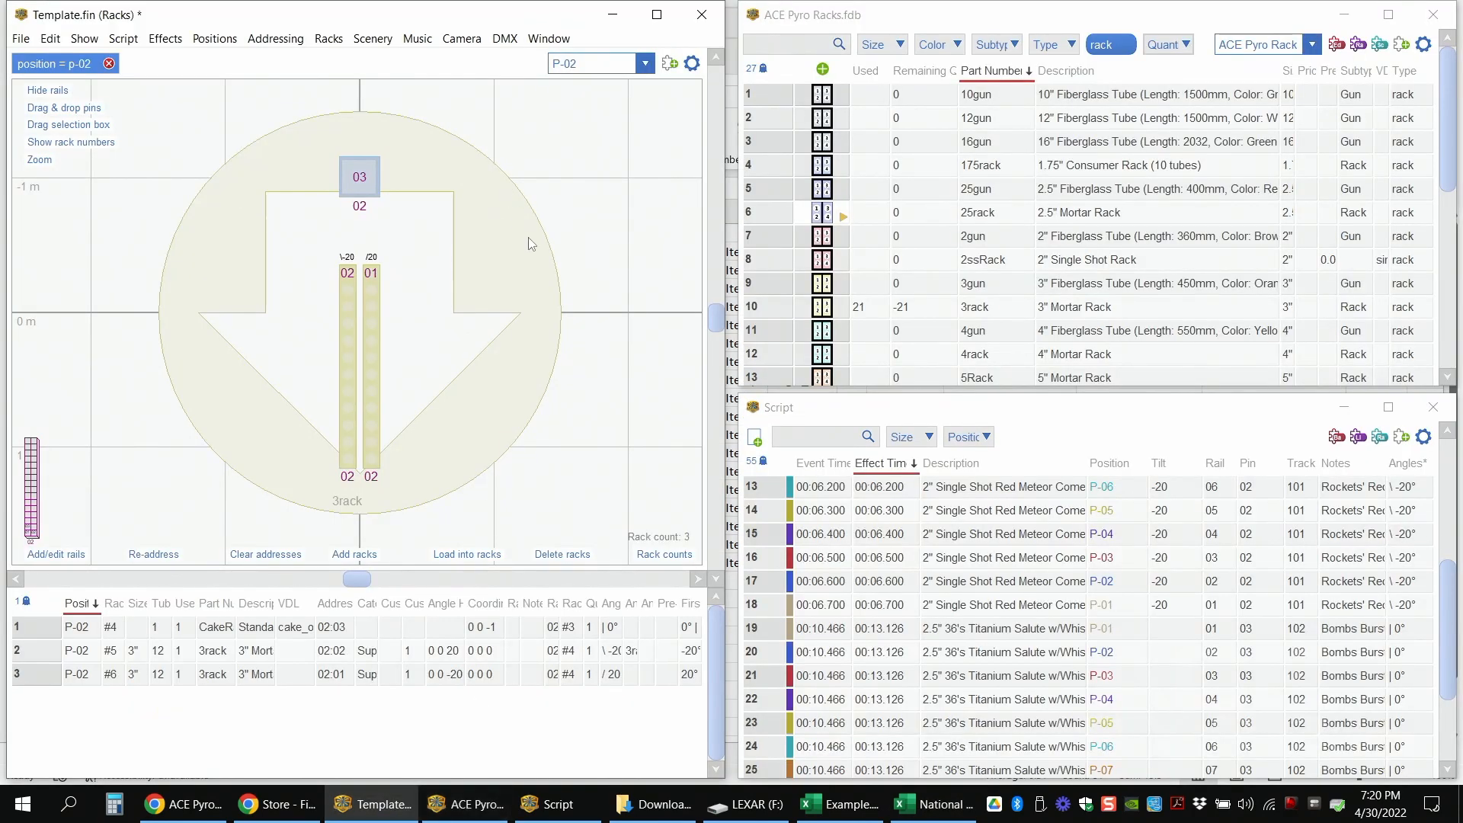
{"action": "key", "text": "Escape"}
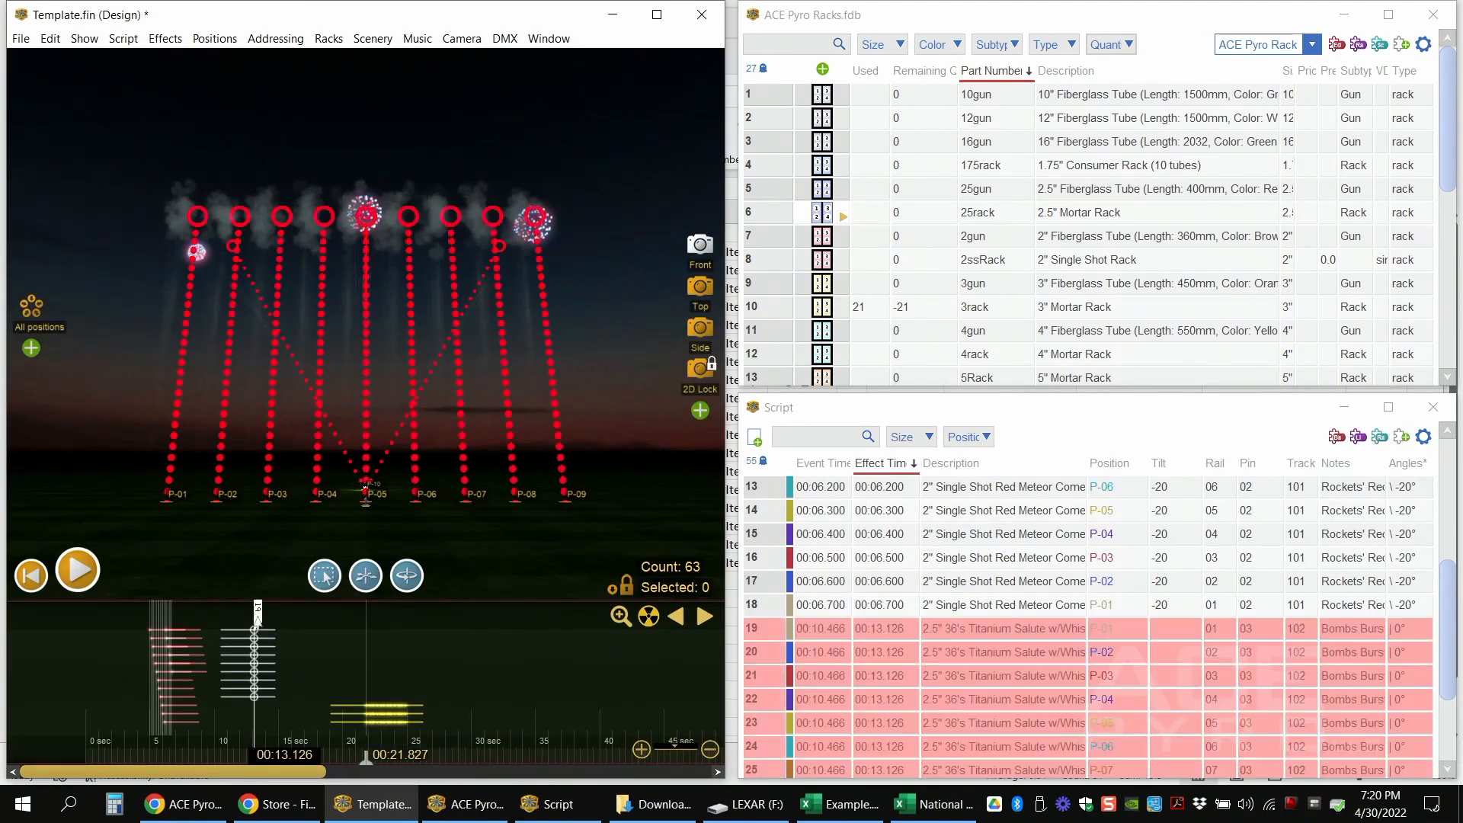
{"action": "left_click_drag", "start_coordinate": [255, 615], "coordinate": [261, 615]}
- Select the chained shells on the timeline, scrub the show between about 4.8 and 19.3 seconds, and minimize the design window
{"action": "left_click_drag", "start_coordinate": [126, 639], "coordinate": [385, 679]}
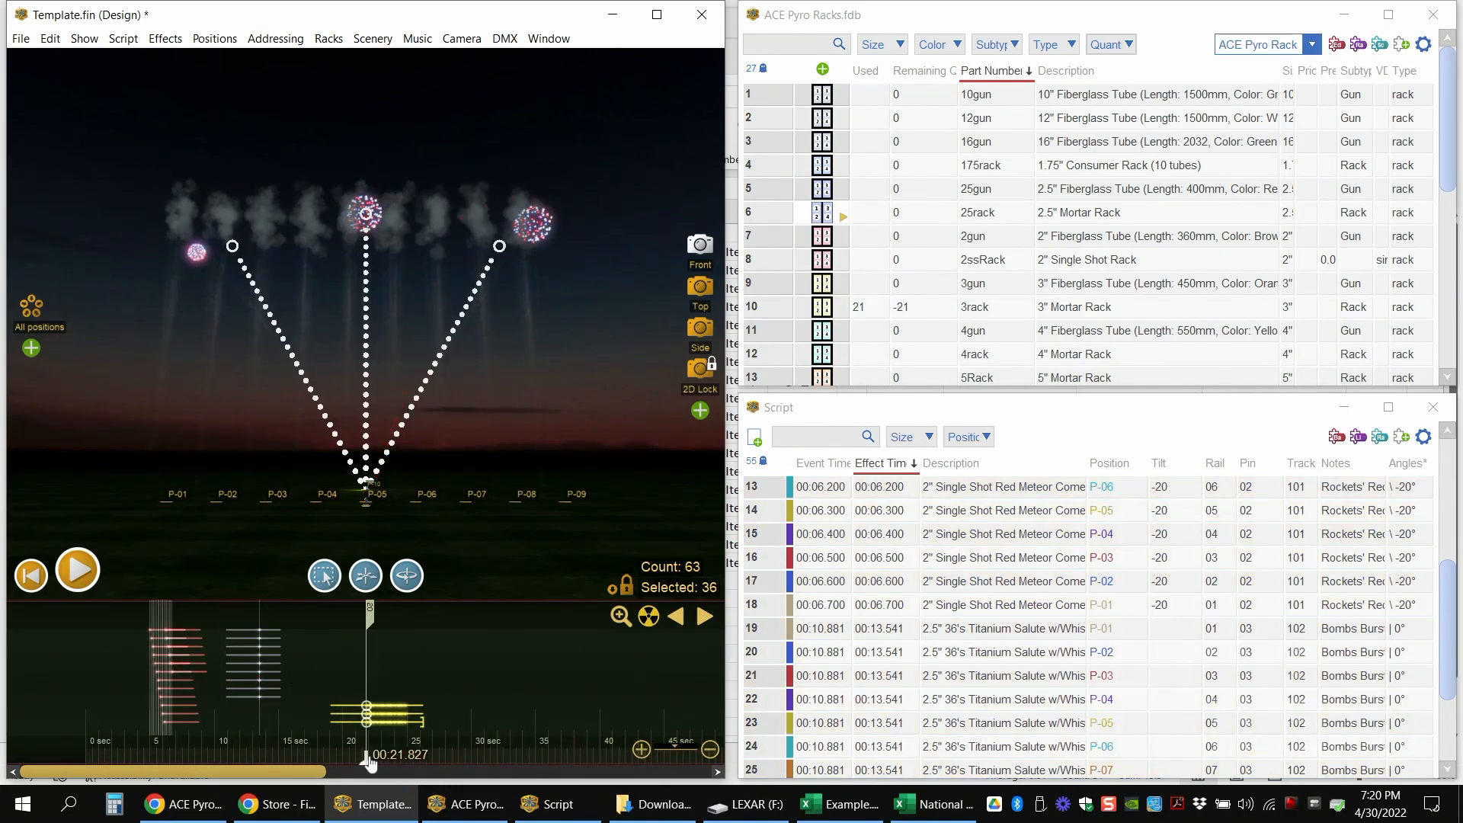
{"action": "left_click_drag", "start_coordinate": [365, 756], "coordinate": [134, 770]}
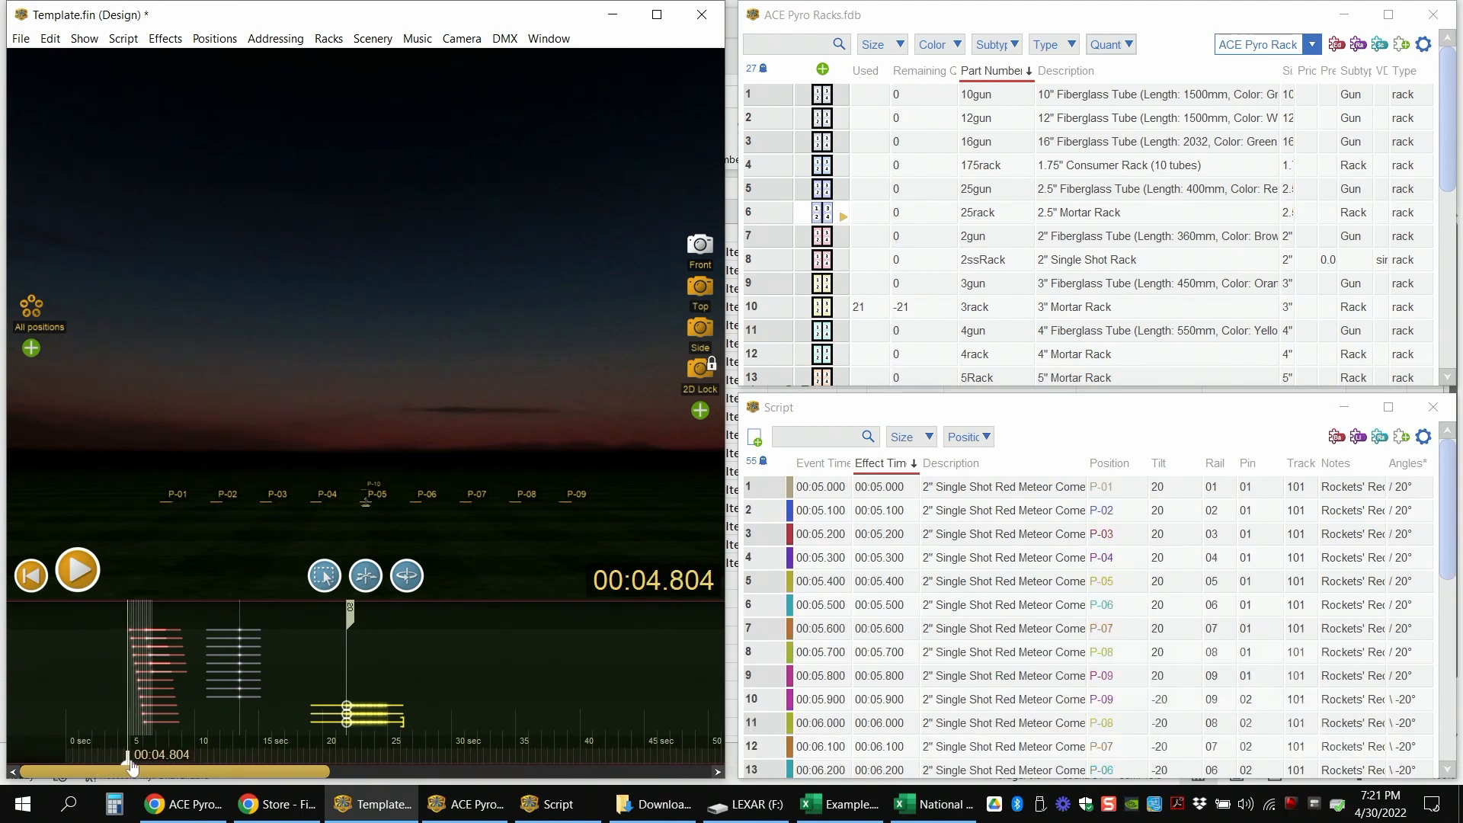
{"action": "left_click_drag", "start_coordinate": [132, 767], "coordinate": [314, 758]}
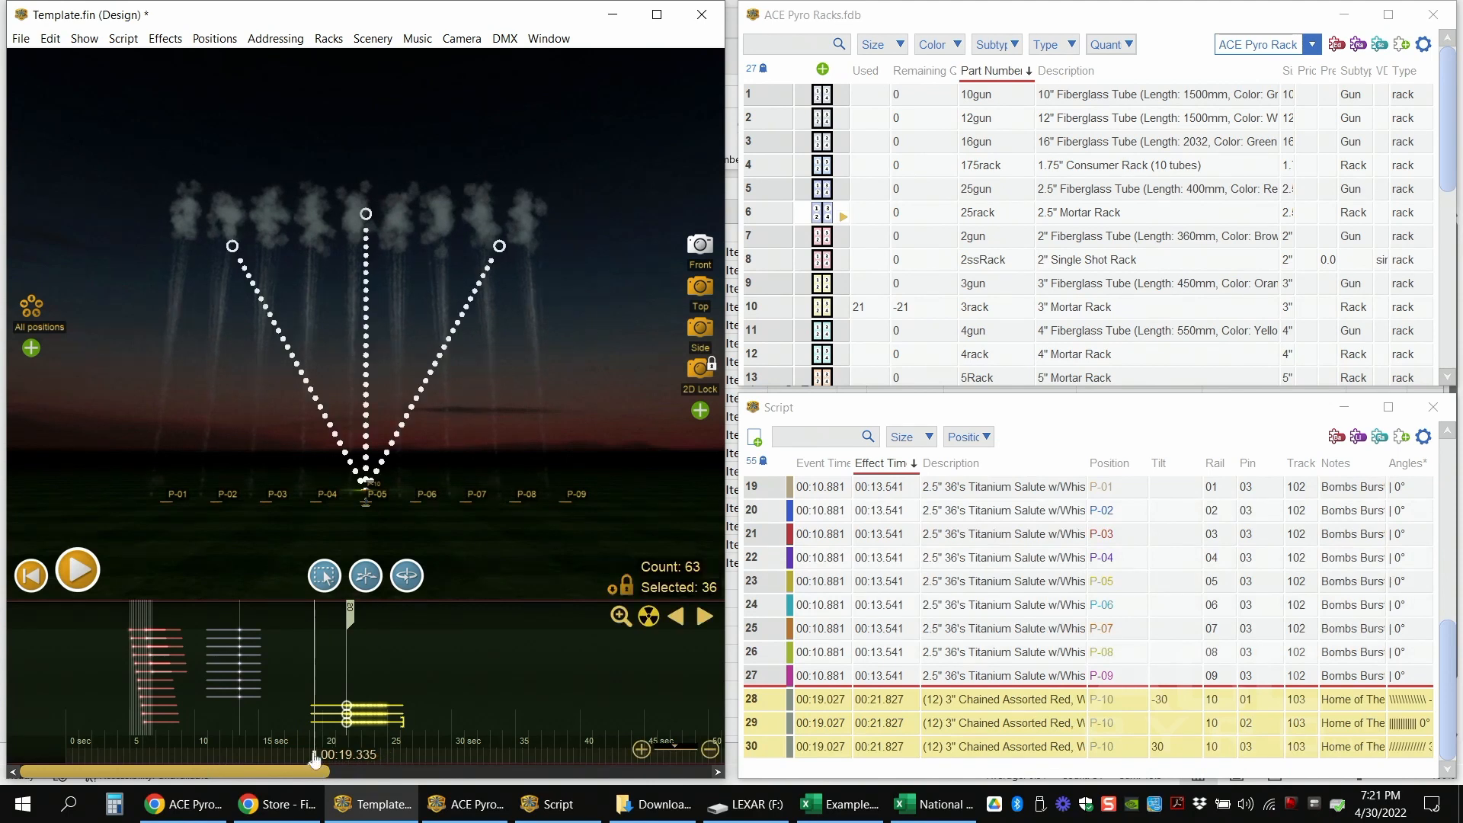
{"action": "left_click", "coordinate": [605, 19]}
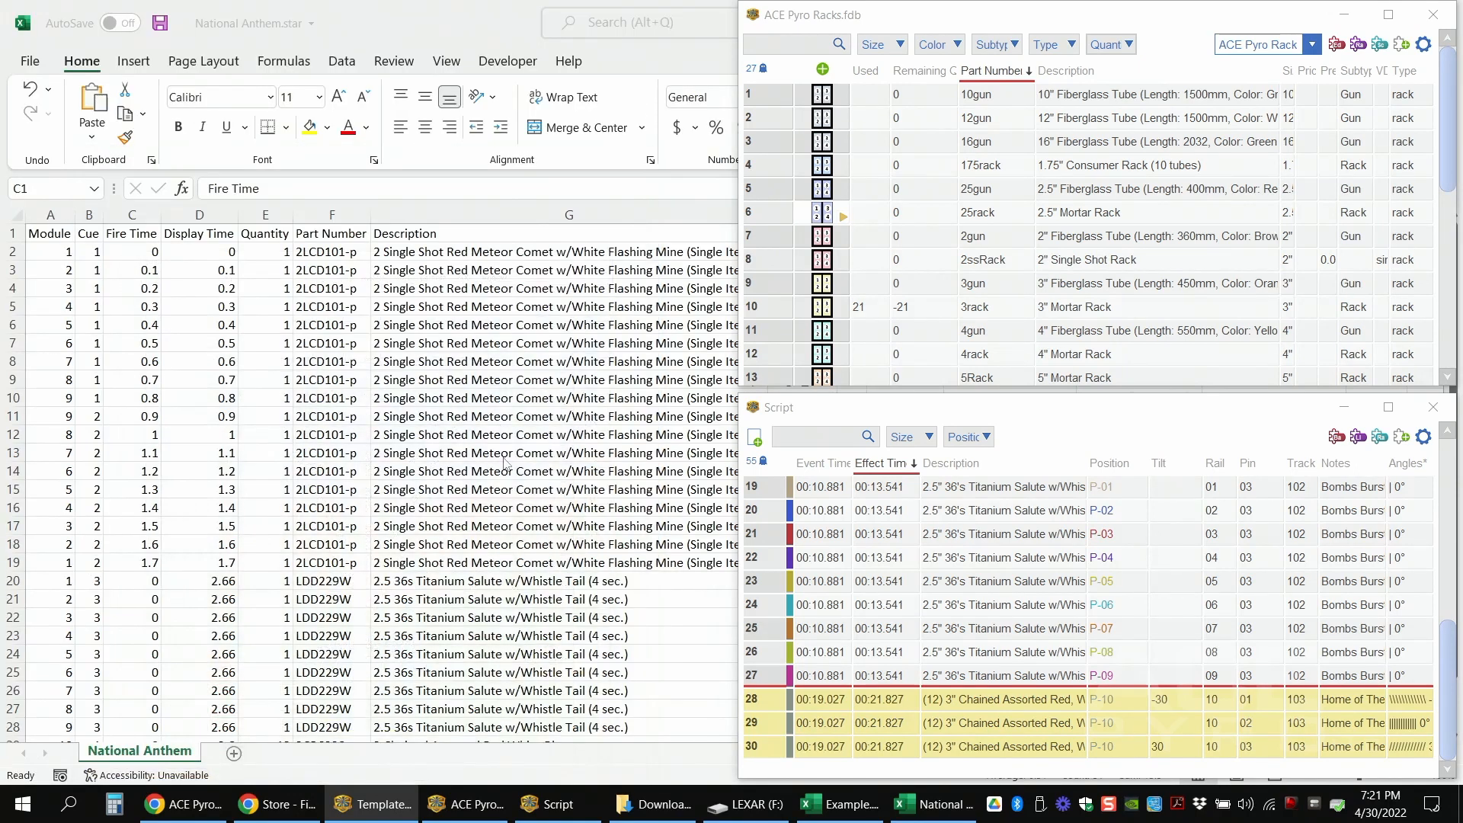
- Return to National Anthem.star in Excel and examine the single-shot rows' fire times, the cake rows and the chained shell rows
{"action": "left_click", "coordinate": [443, 5]}
{"action": "left_click", "coordinate": [136, 248]}
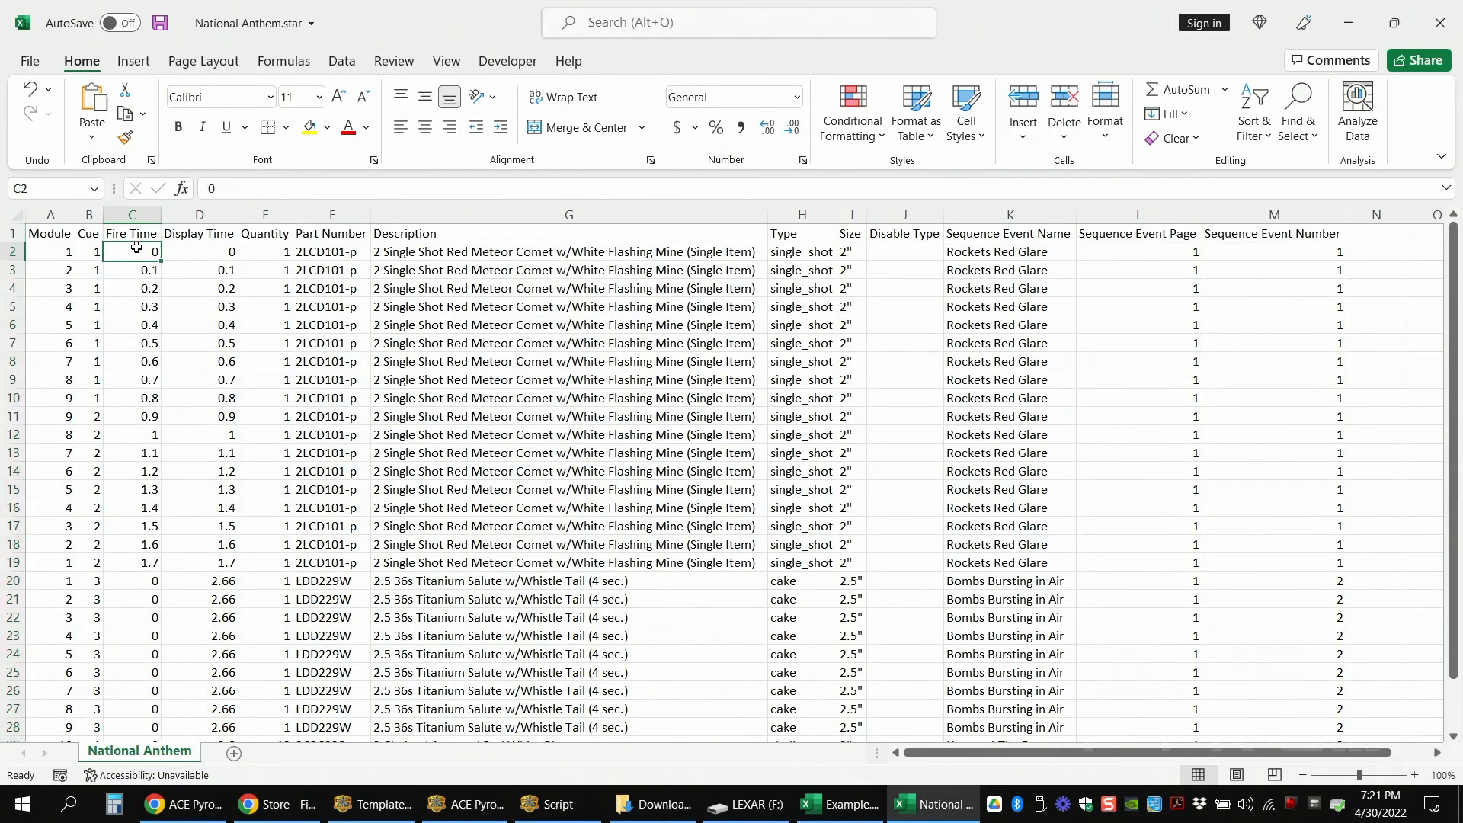
{"action": "left_click_drag", "start_coordinate": [17, 252], "coordinate": [26, 566]}
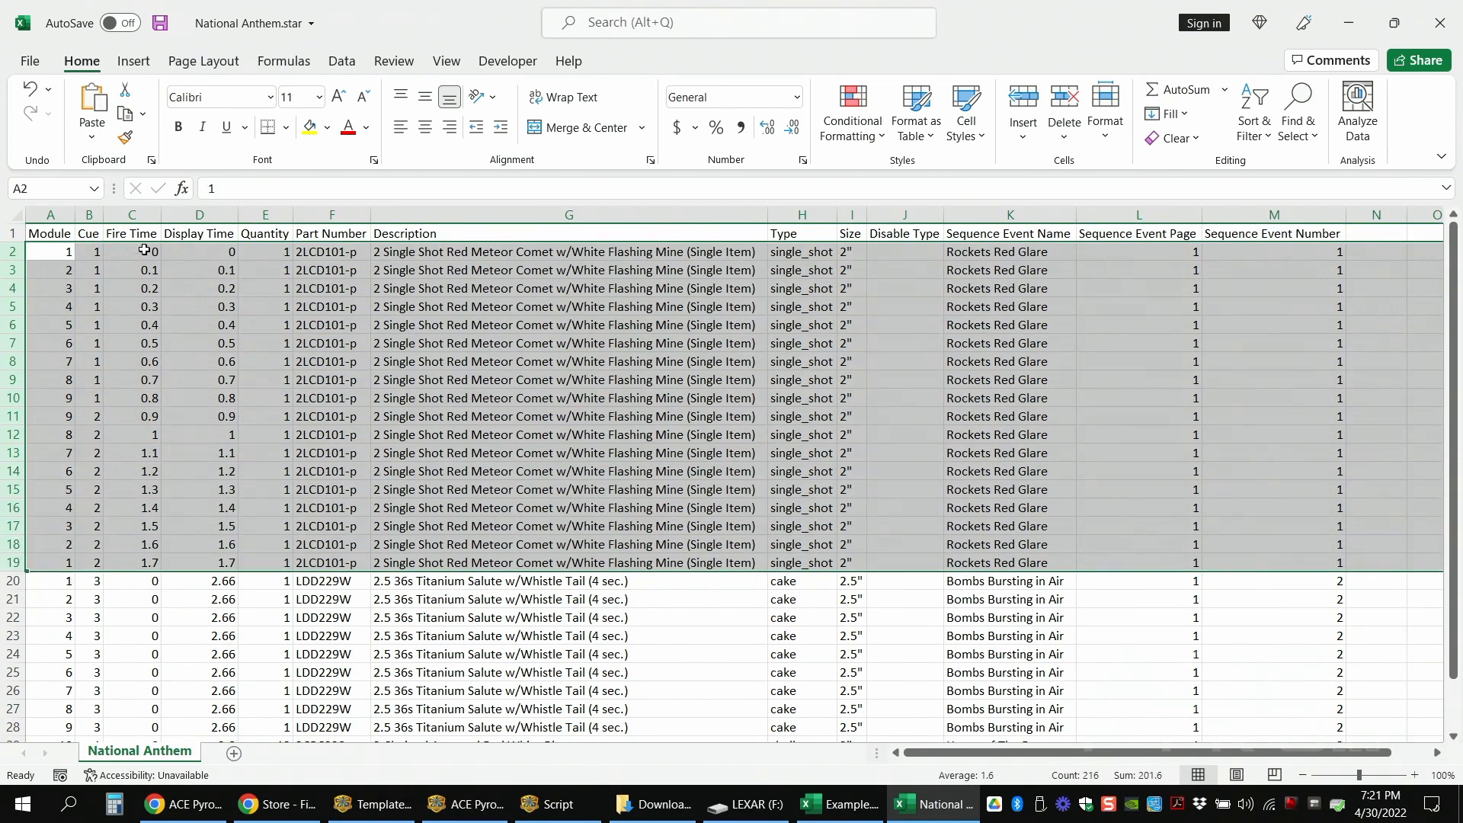
{"action": "left_click_drag", "start_coordinate": [144, 249], "coordinate": [143, 561]}
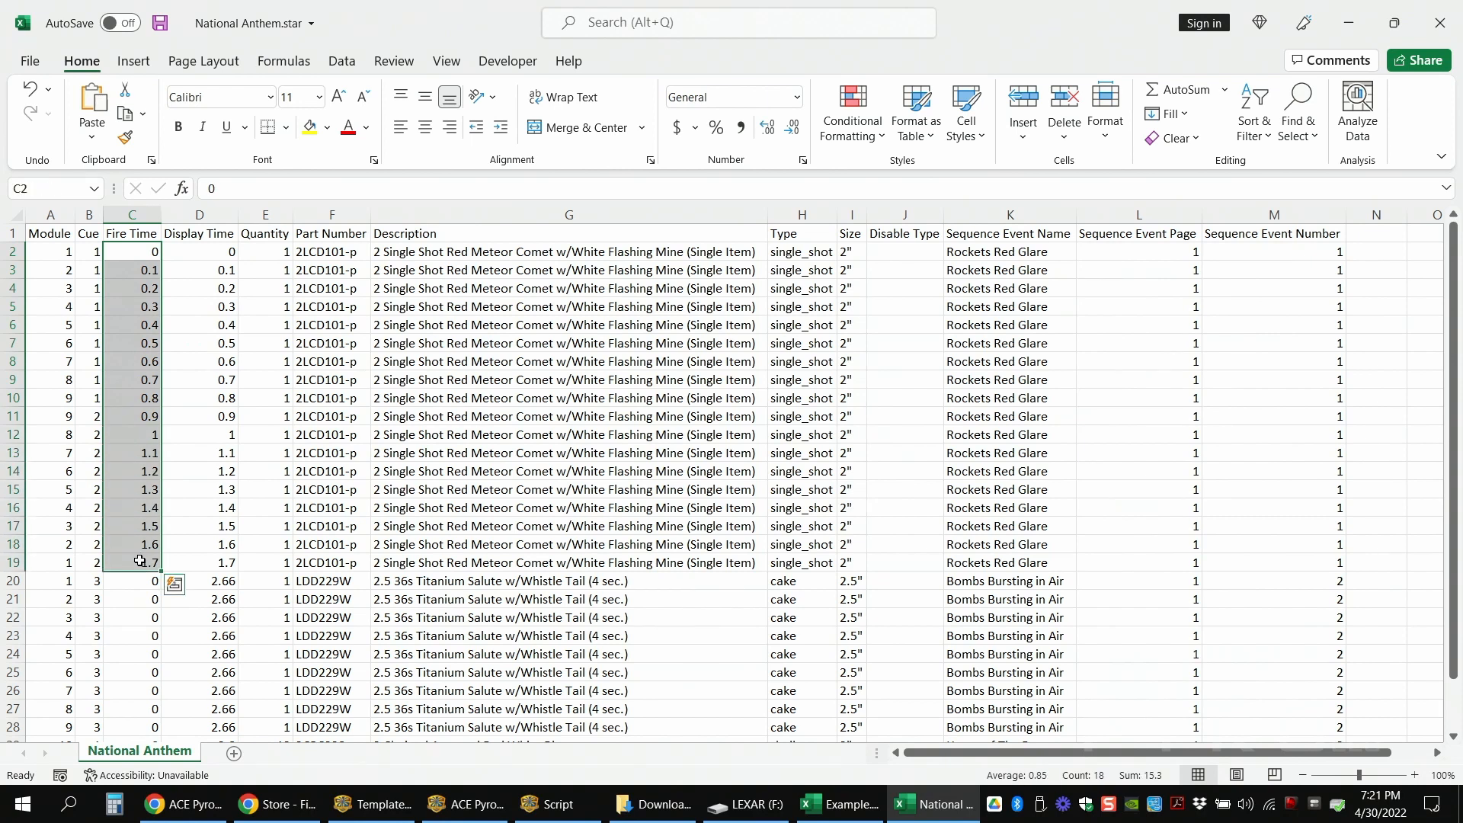
{"action": "scroll", "coordinate": [142, 561], "scroll_direction": "down", "scroll_amount": 3}
{"action": "left_click", "coordinate": [12, 416]}
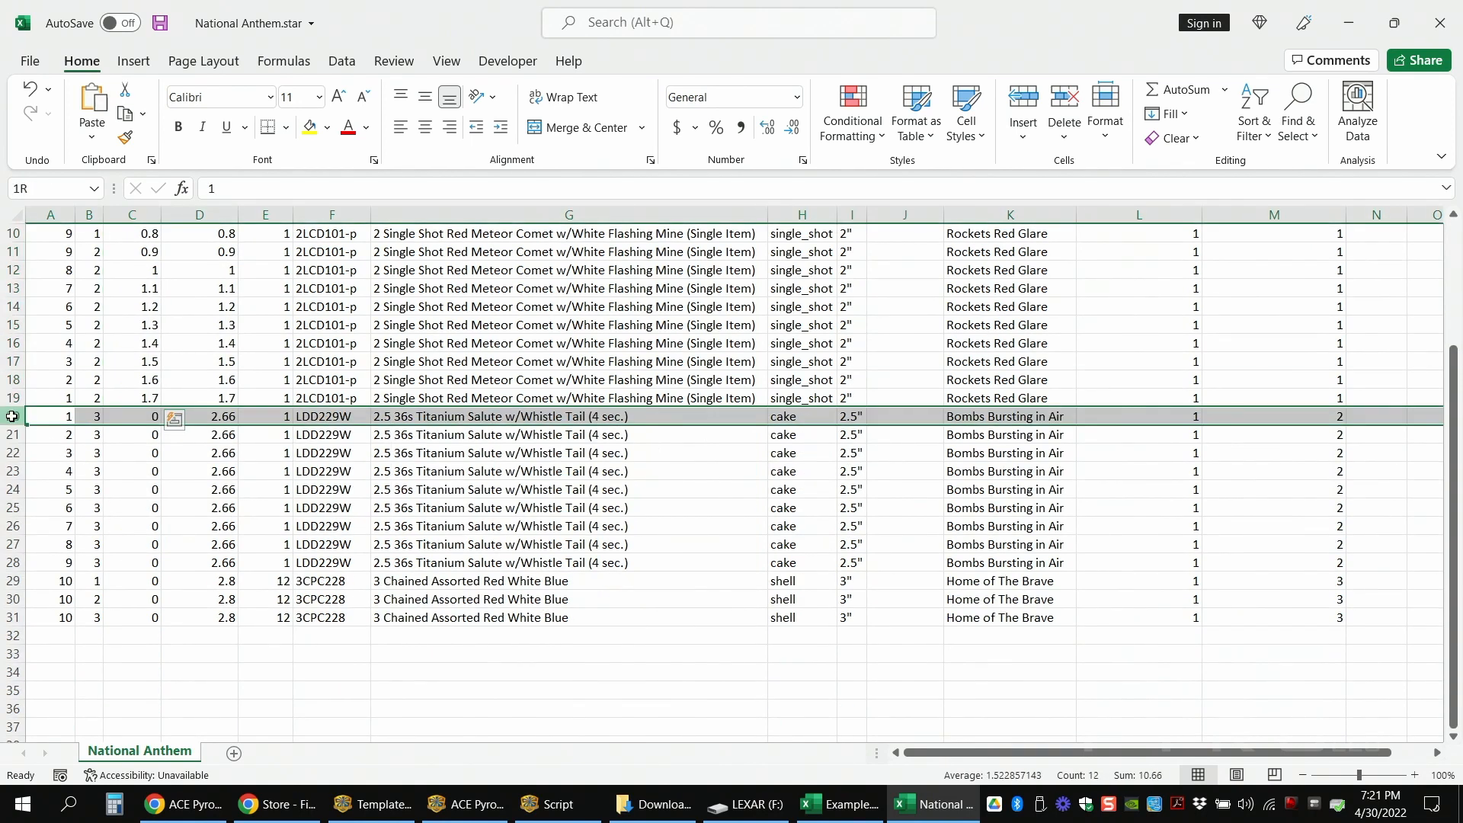
{"action": "left_click_drag", "start_coordinate": [11, 416], "coordinate": [17, 561]}
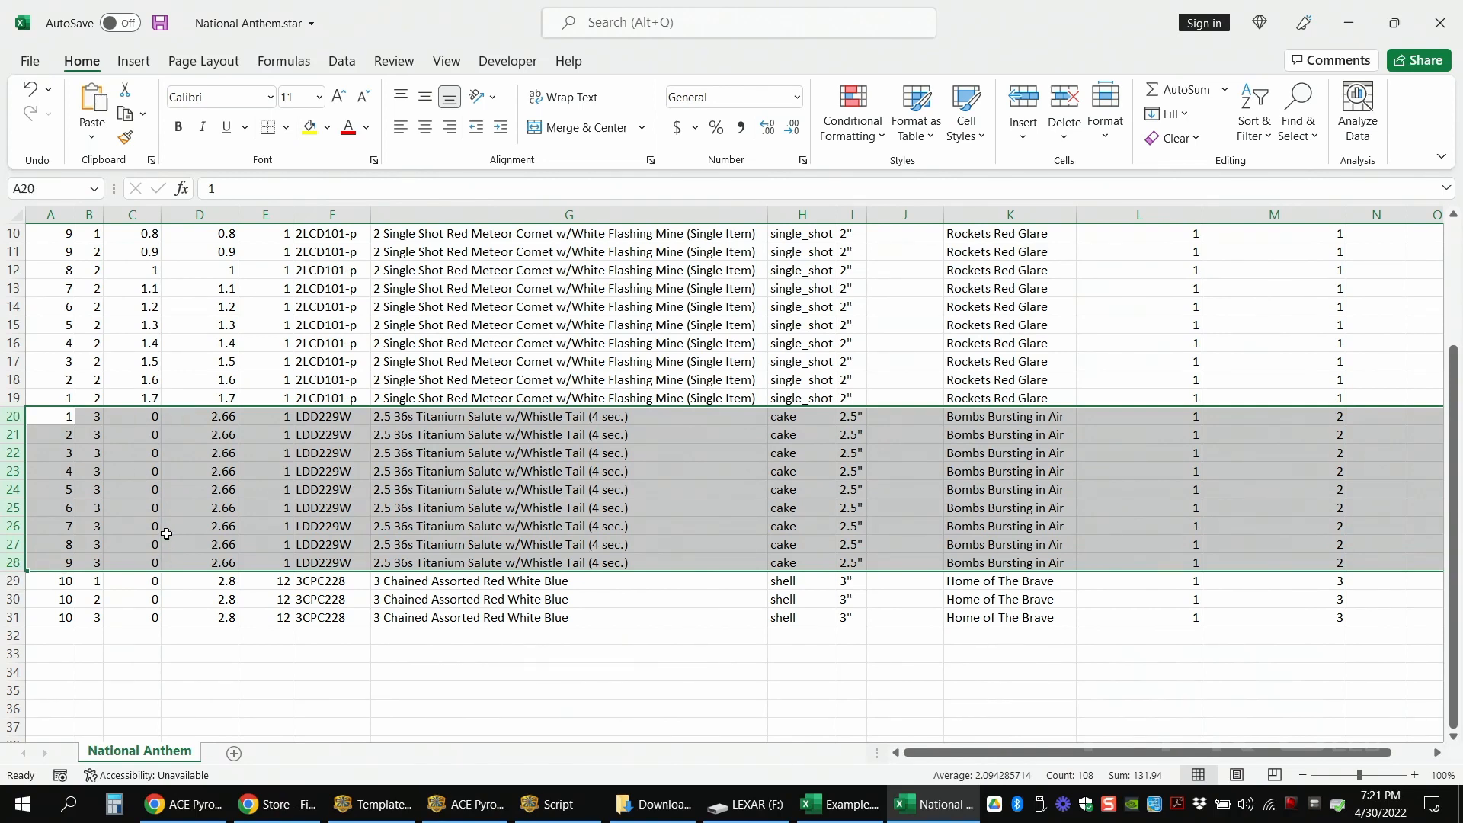
{"action": "left_click_drag", "start_coordinate": [13, 580], "coordinate": [13, 618]}
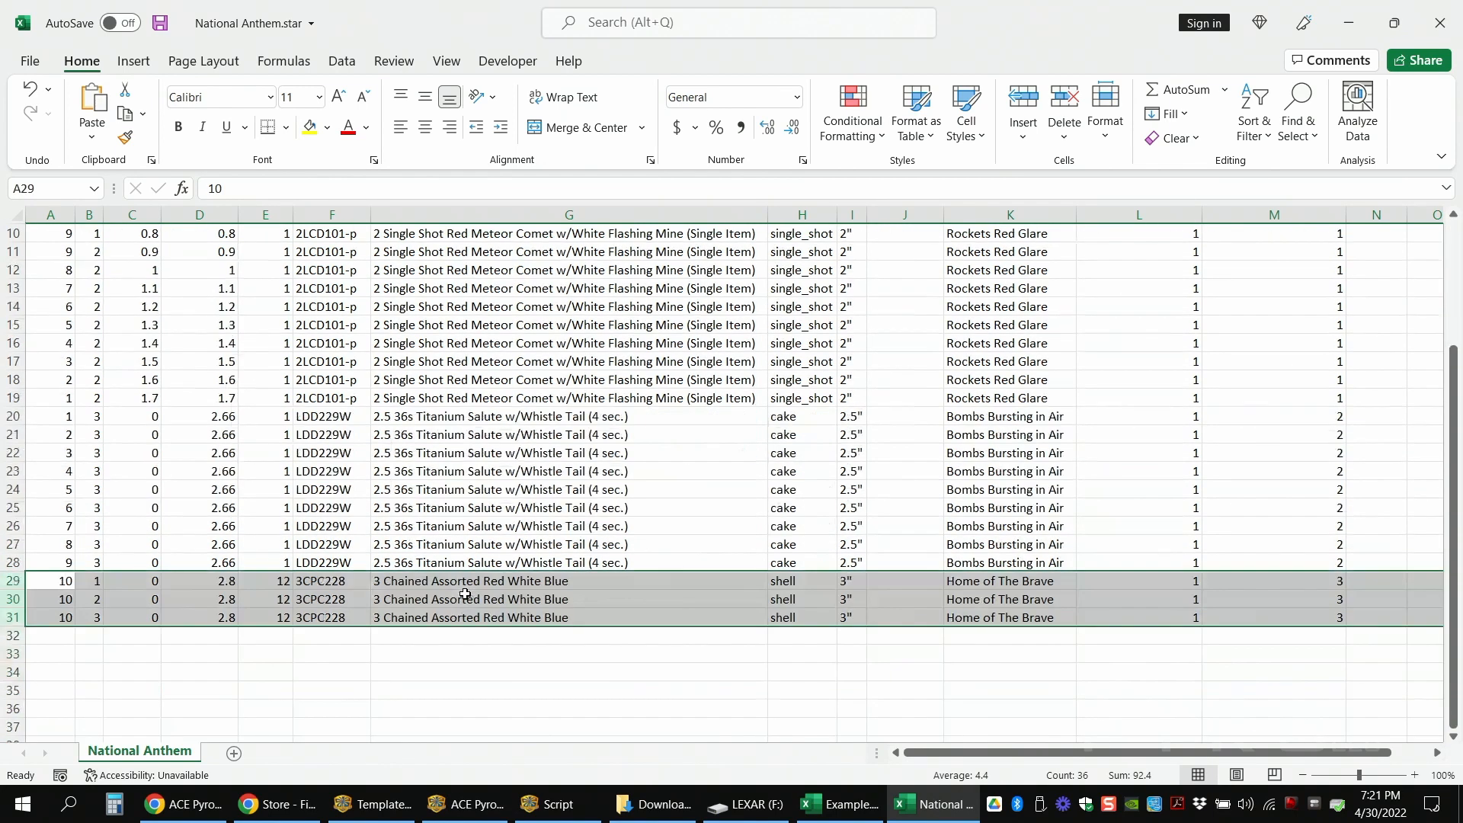
{"action": "scroll", "coordinate": [464, 590], "scroll_direction": "up", "scroll_amount": 3}
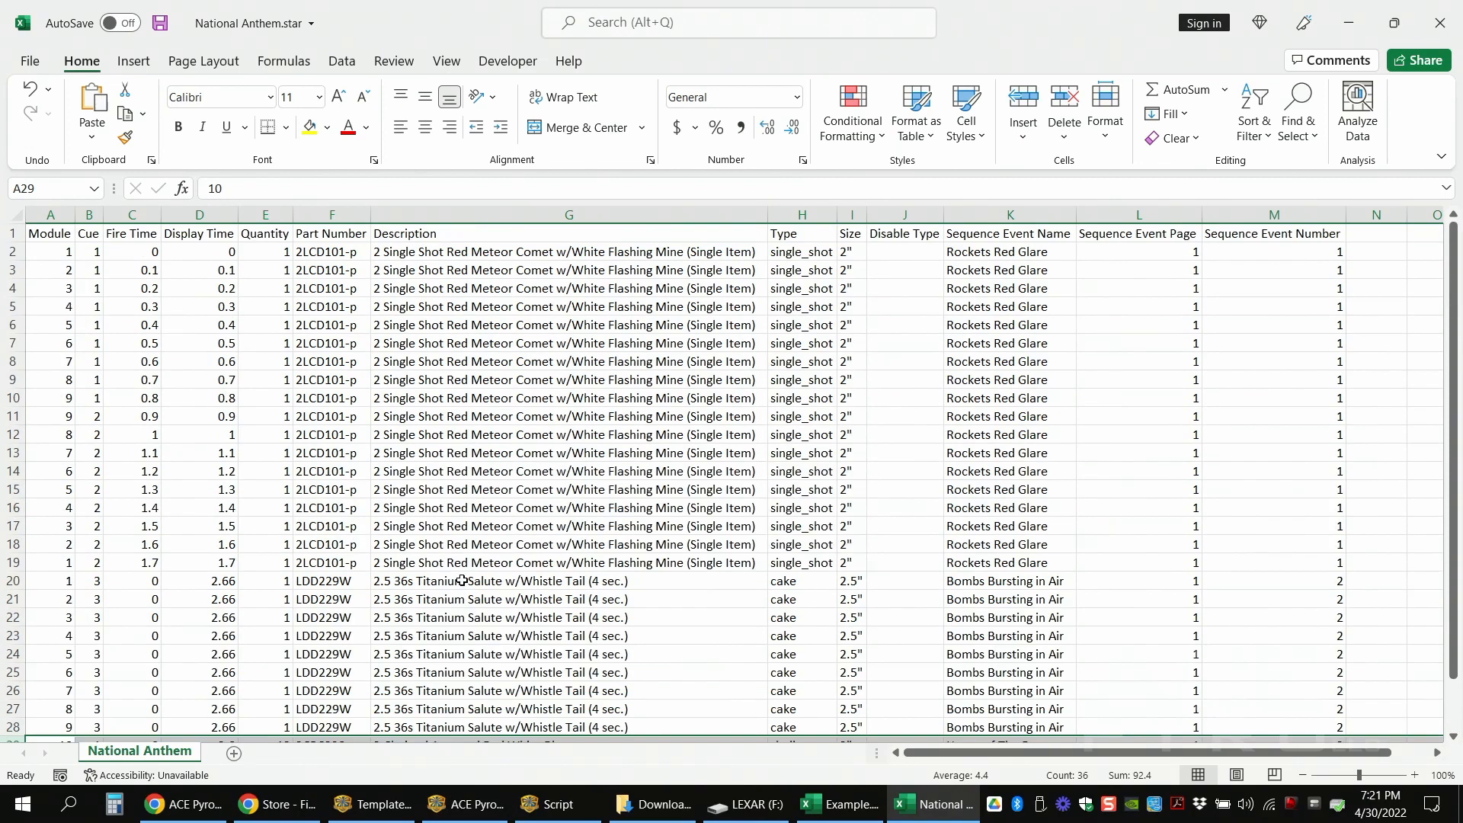
- Clear the Sequence Event Name, Sequence Event Page and Sequence Event Number columns
{"action": "left_click", "coordinate": [656, 289]}
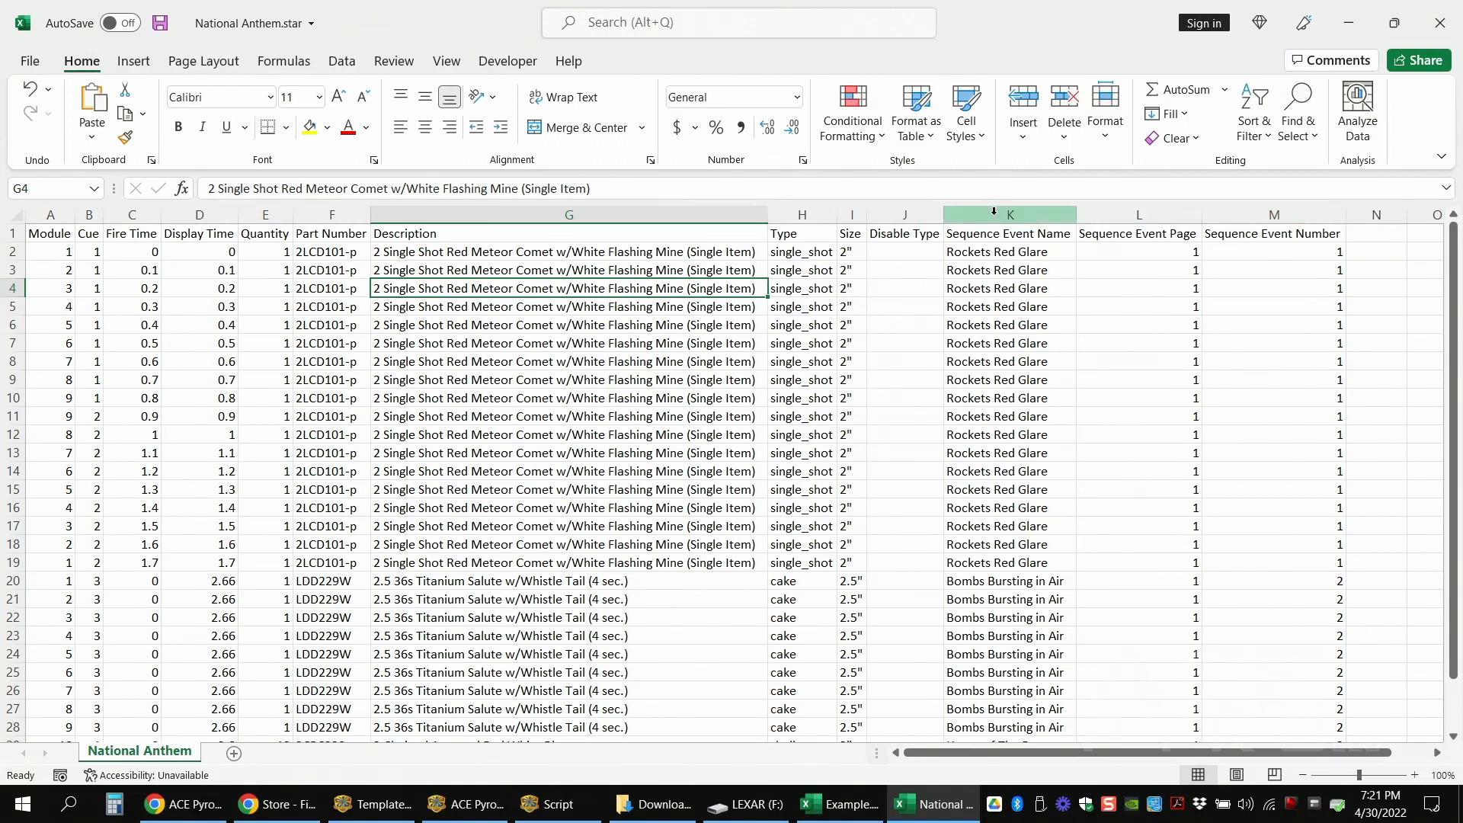
{"action": "left_click_drag", "start_coordinate": [1014, 215], "coordinate": [1224, 219]}
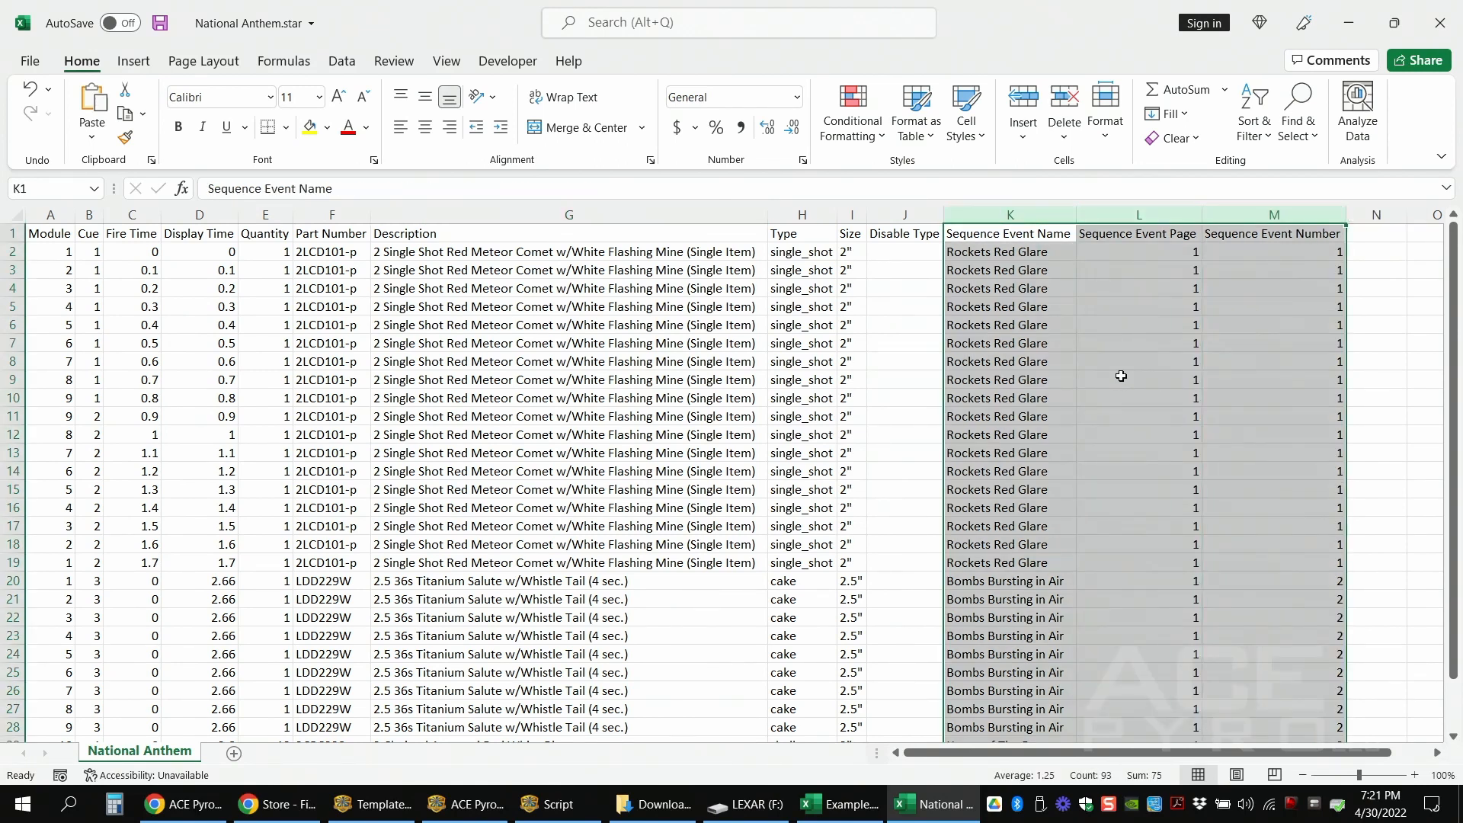
{"action": "key", "text": "Delete"}
{"action": "left_click", "coordinate": [931, 305]}
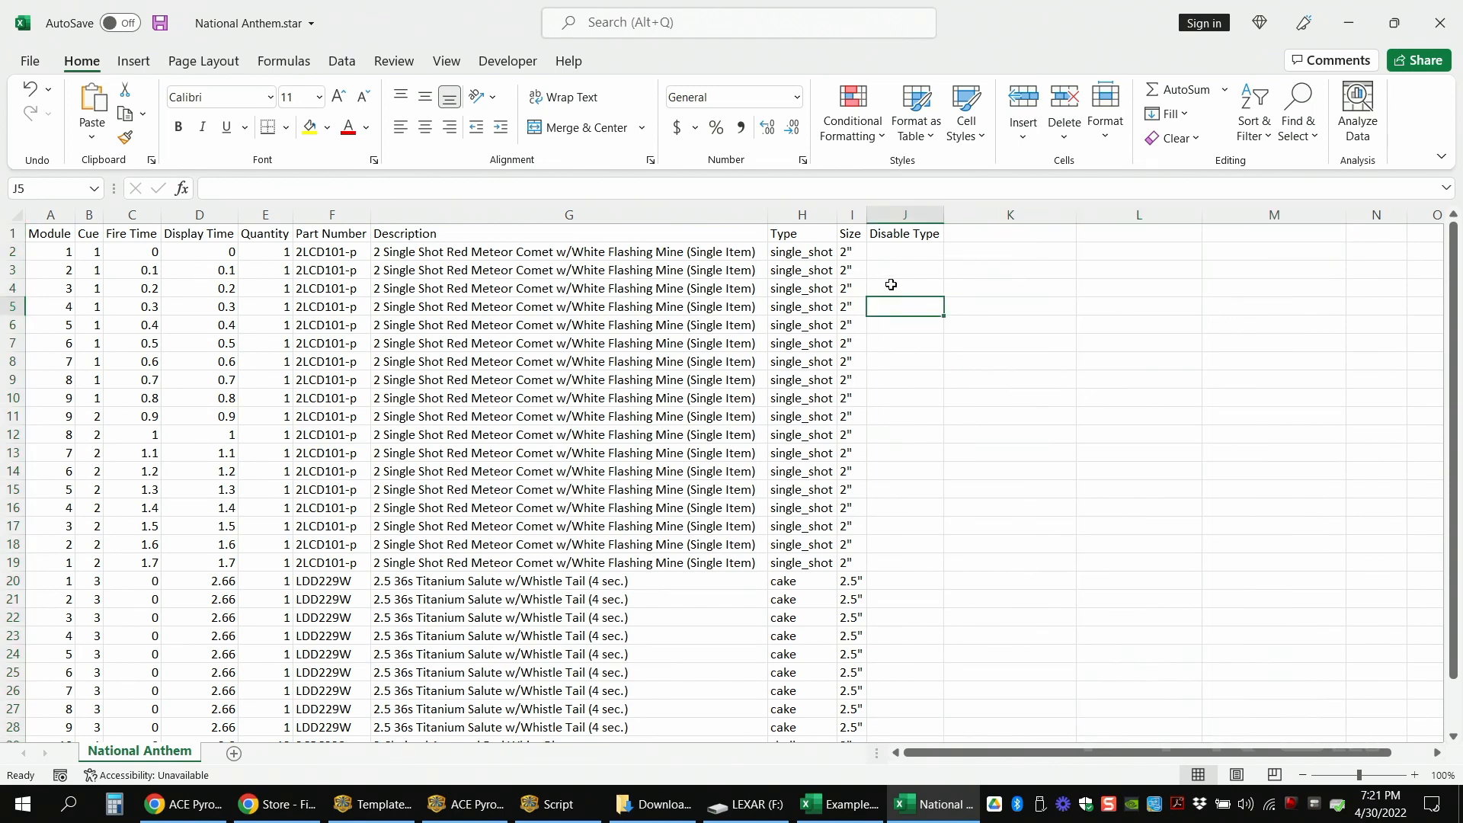
- Review the script rows without sequence event data, and undo the clearing of the three sequence event columns
{"action": "left_click", "coordinate": [488, 324]}
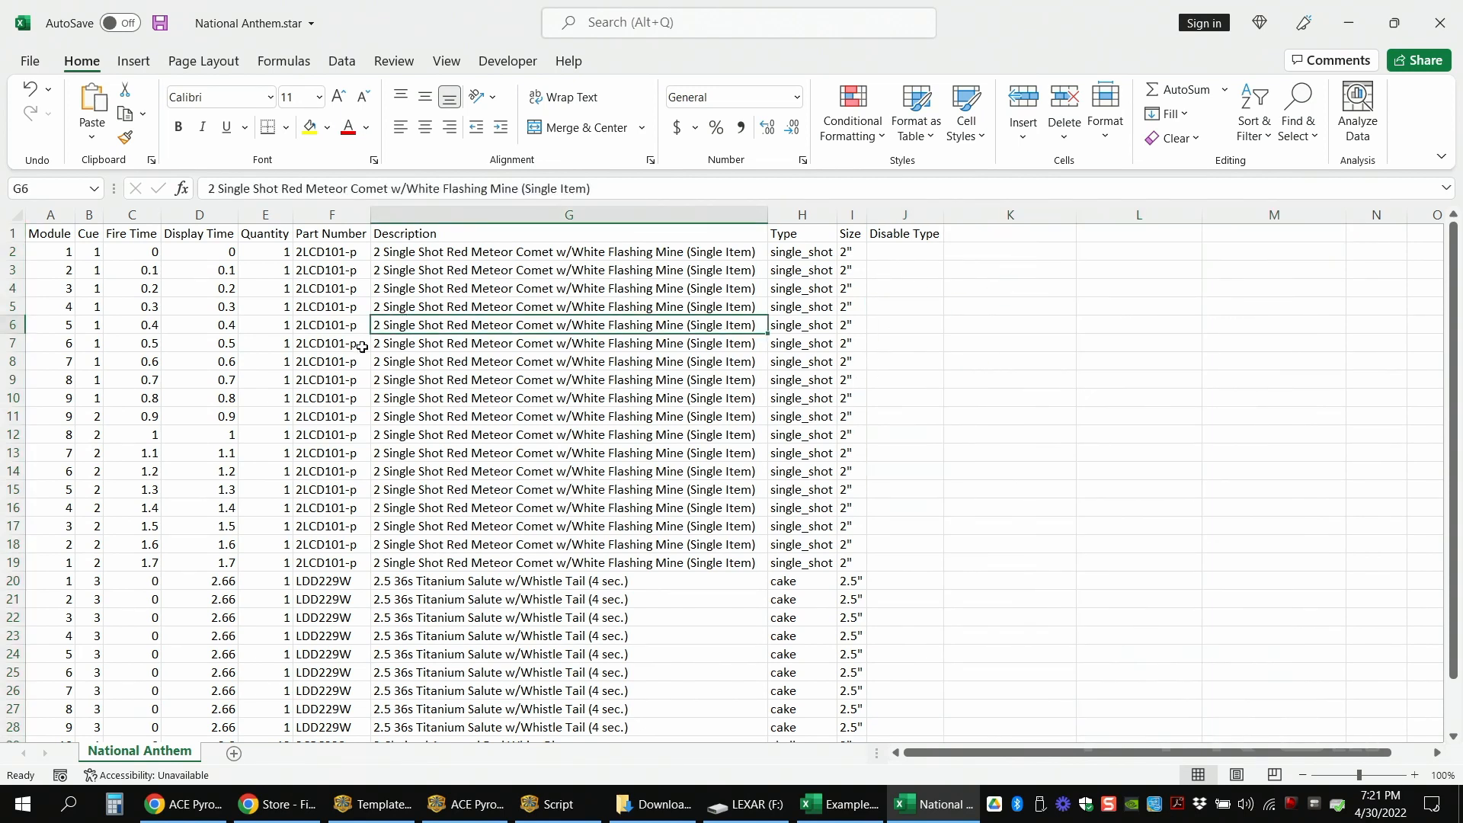
{"action": "scroll", "coordinate": [296, 350], "scroll_direction": "down", "scroll_amount": 4}
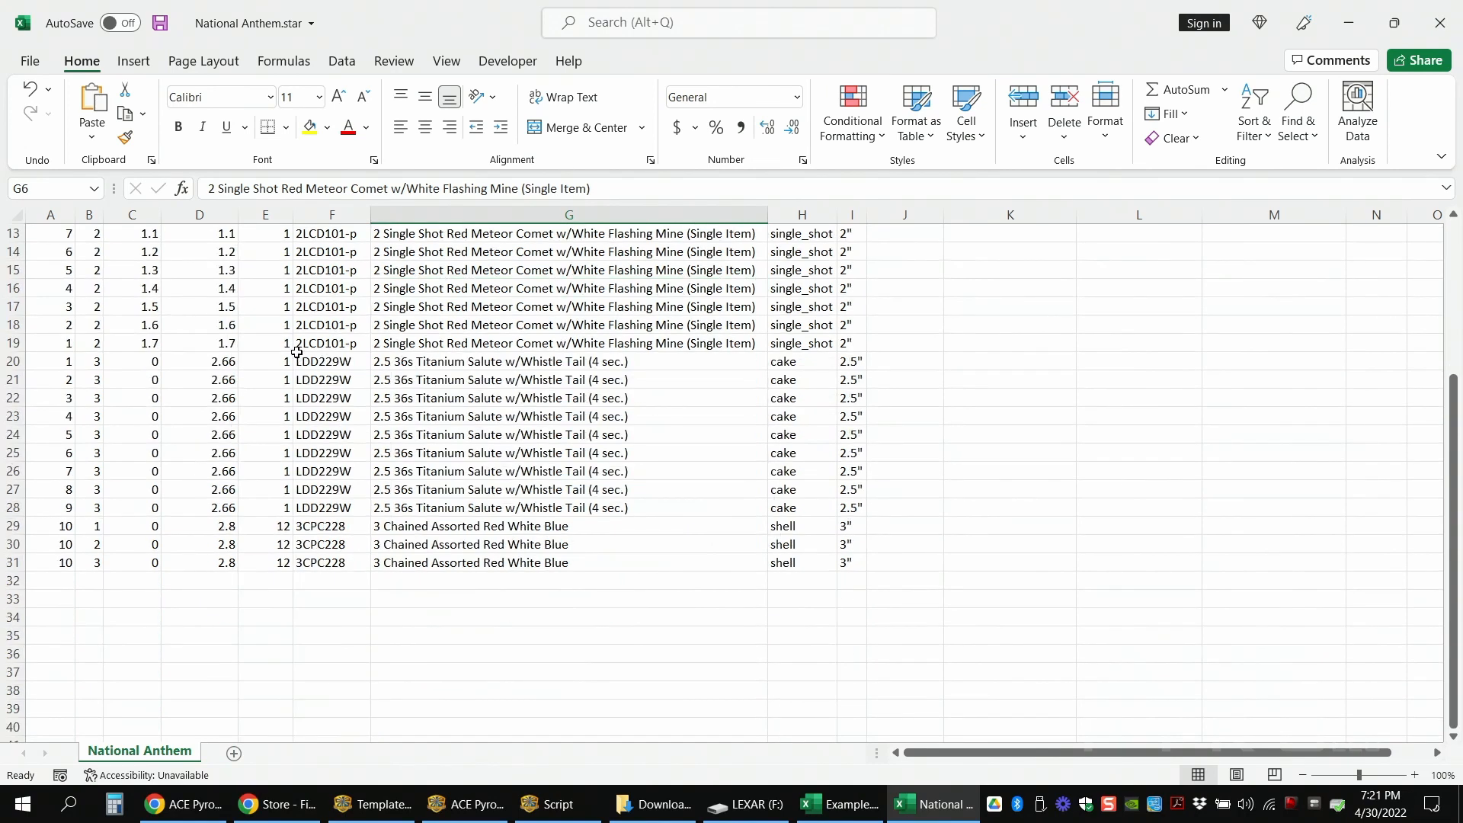
{"action": "scroll", "coordinate": [294, 347], "scroll_direction": "up", "scroll_amount": 4}
{"action": "scroll", "coordinate": [289, 345], "scroll_direction": "down", "scroll_amount": 2}
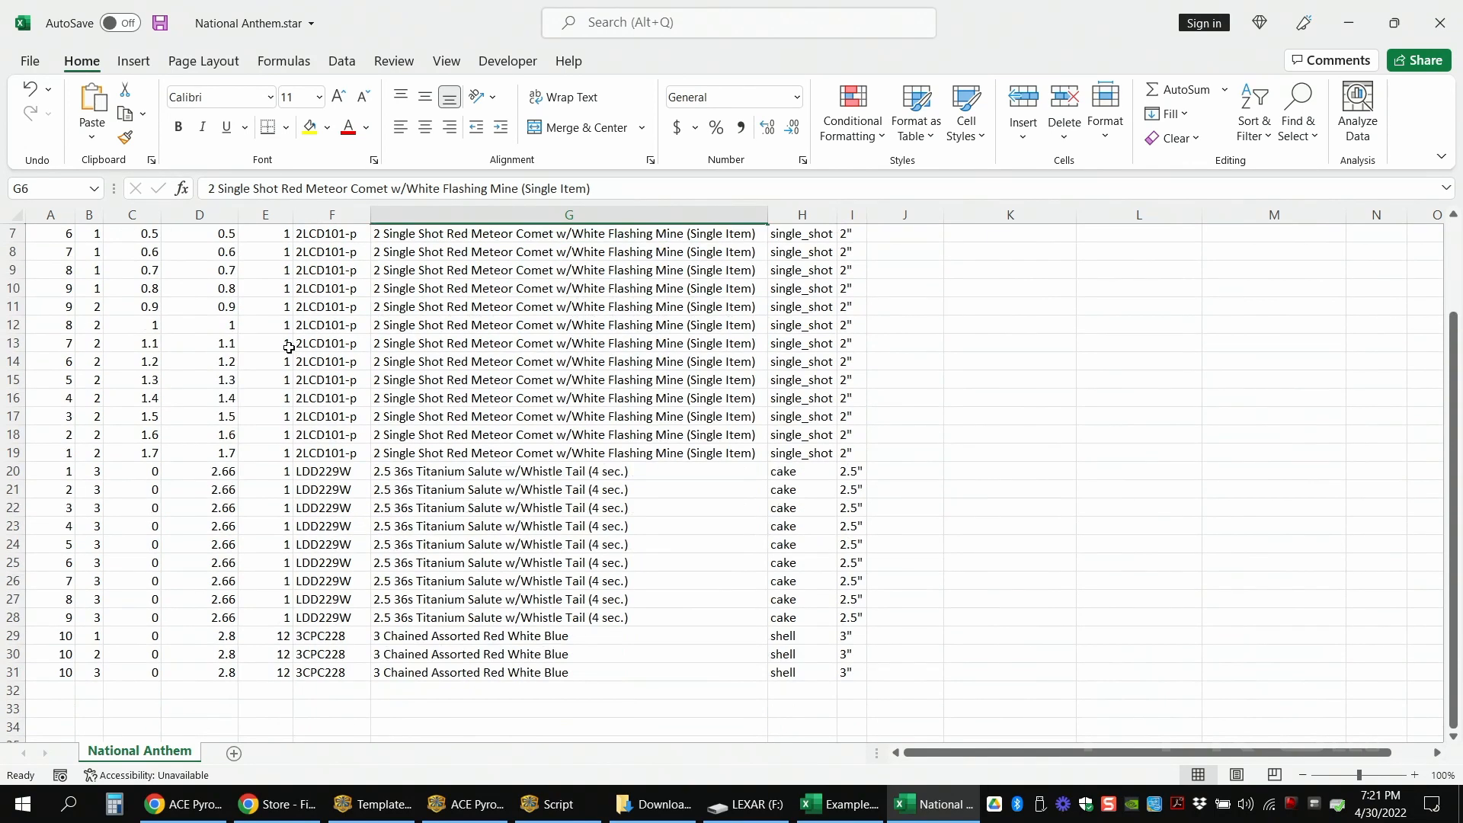
{"action": "scroll", "coordinate": [288, 347], "scroll_direction": "up", "scroll_amount": 2}
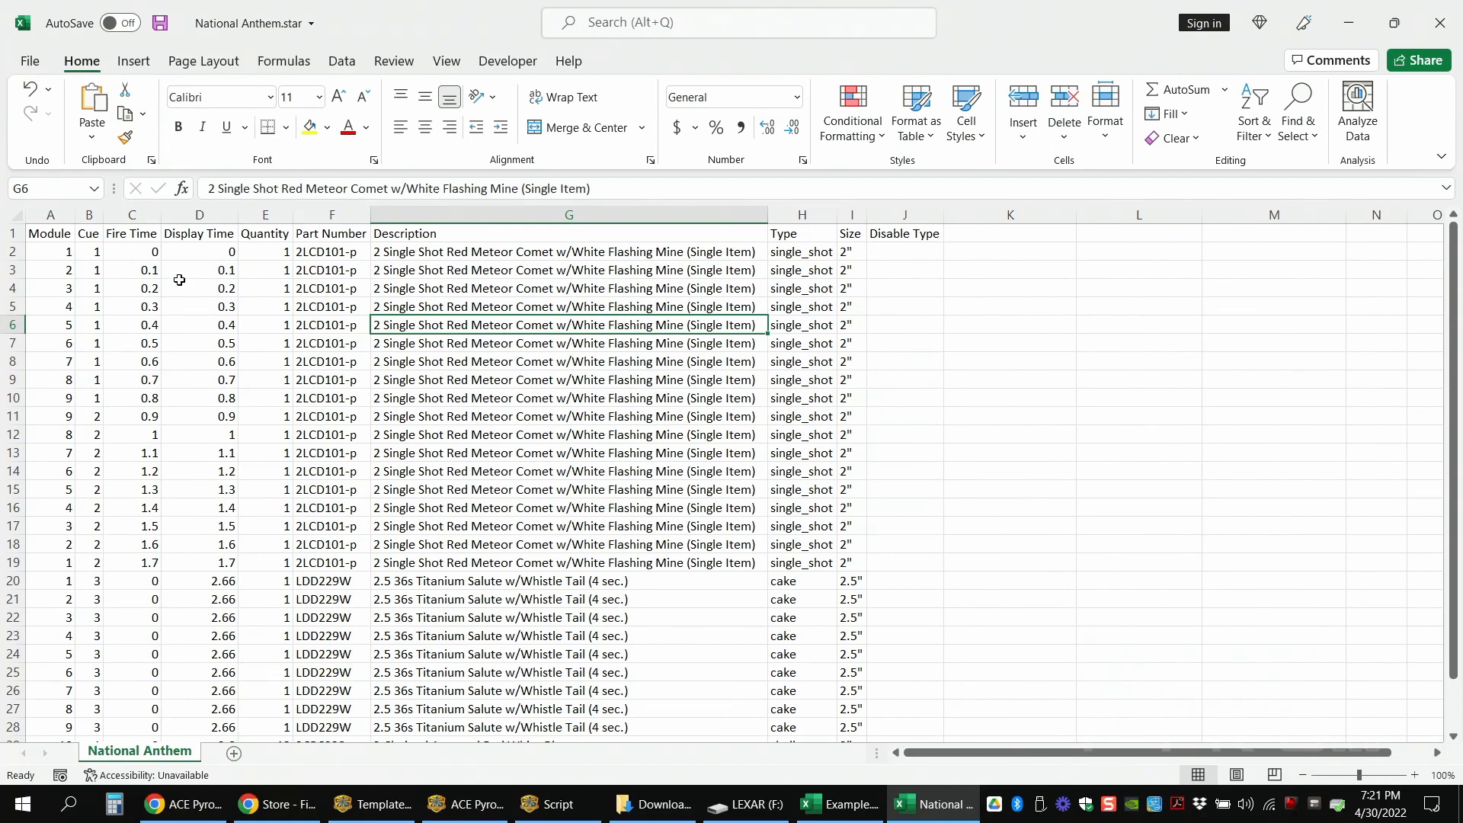
{"action": "left_click", "coordinate": [129, 250]}
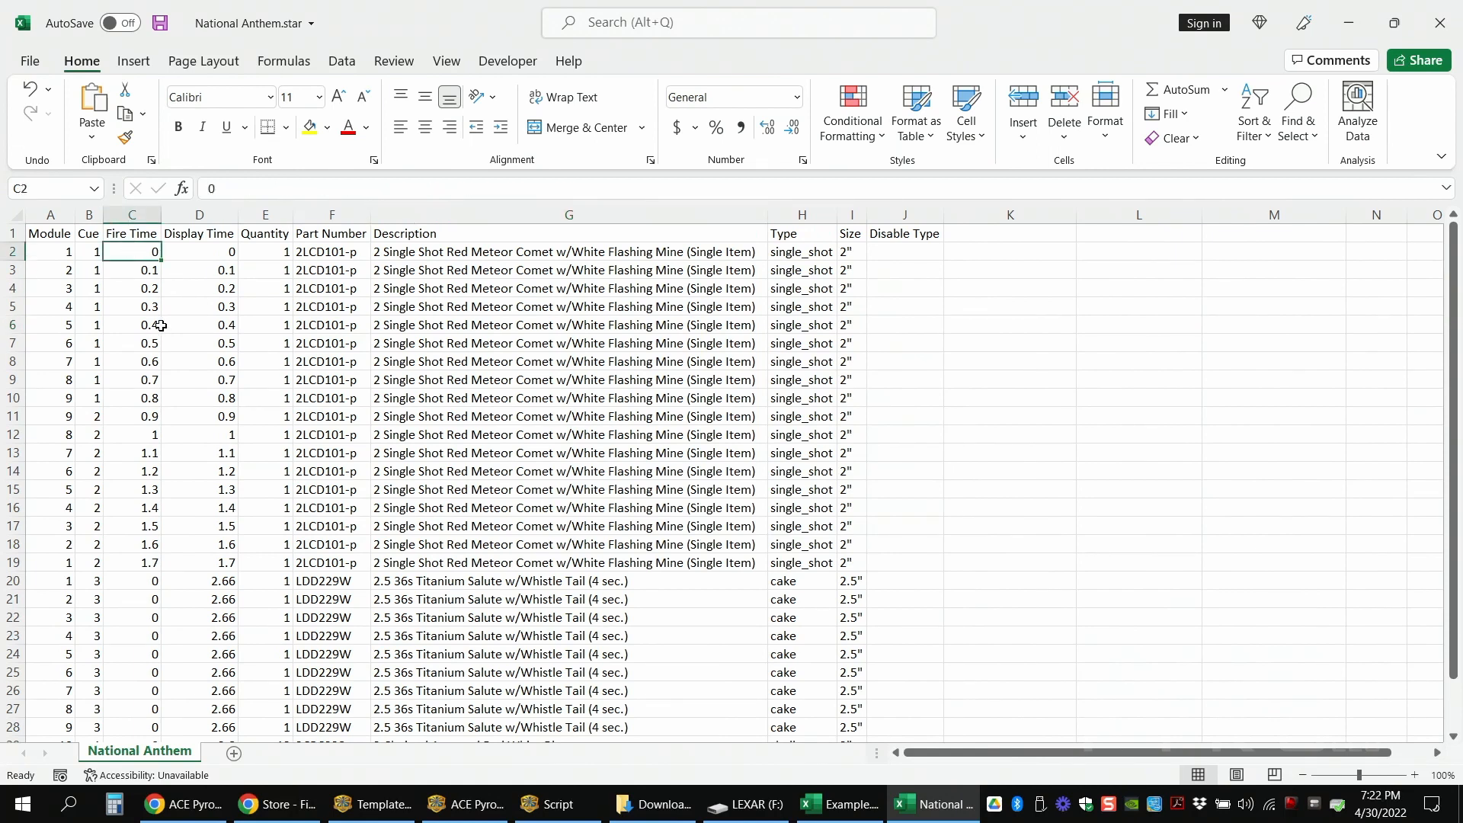
{"action": "scroll", "coordinate": [400, 415], "scroll_direction": "down", "scroll_amount": 4}
{"action": "scroll", "coordinate": [400, 416], "scroll_direction": "up", "scroll_amount": 4}
{"action": "key", "text": "ctrl+z"}
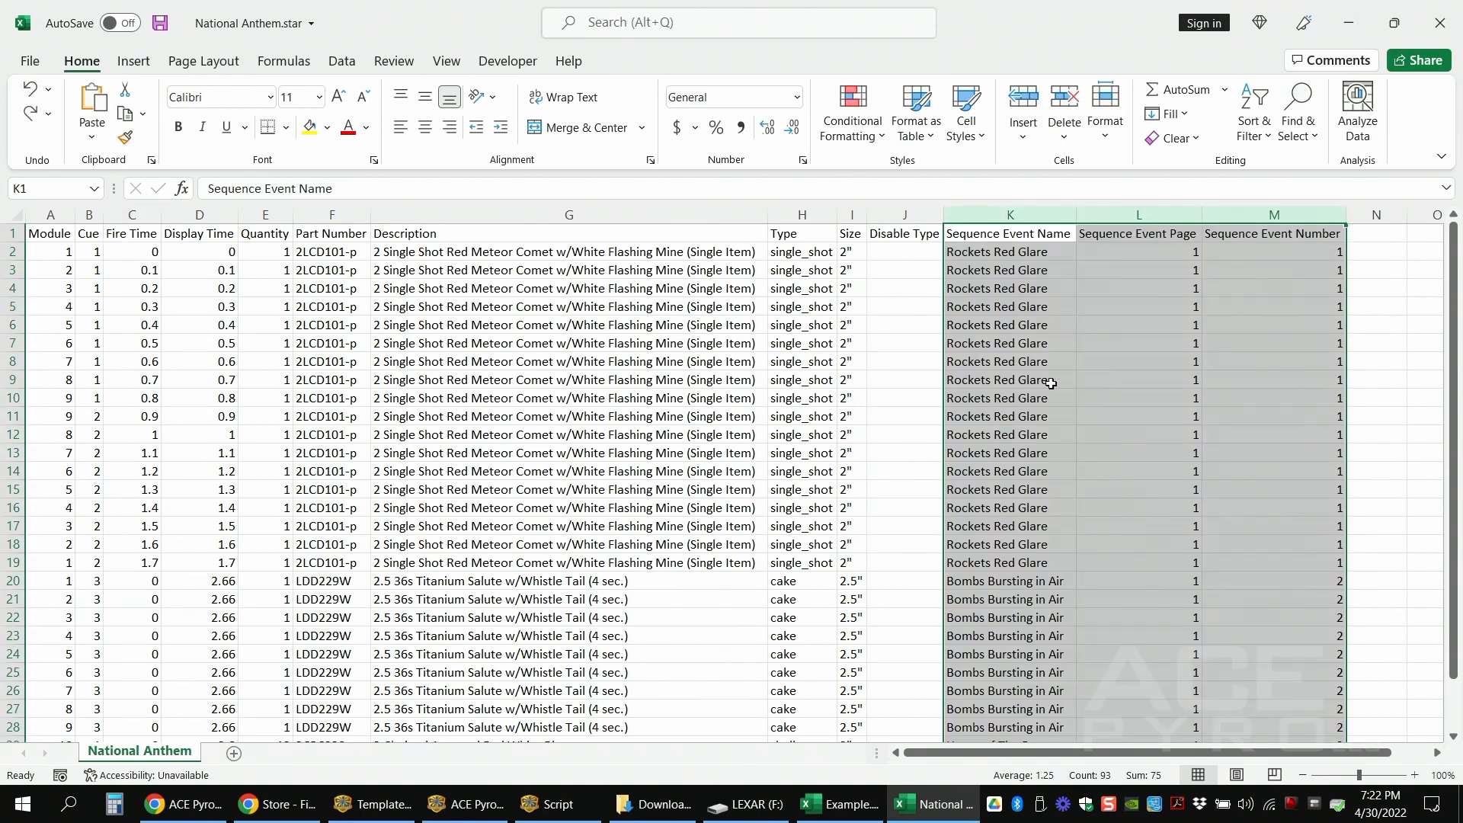
- Examine the event name, page and number entries for the Rockets Red Glare rows
{"action": "left_click", "coordinate": [1028, 254]}
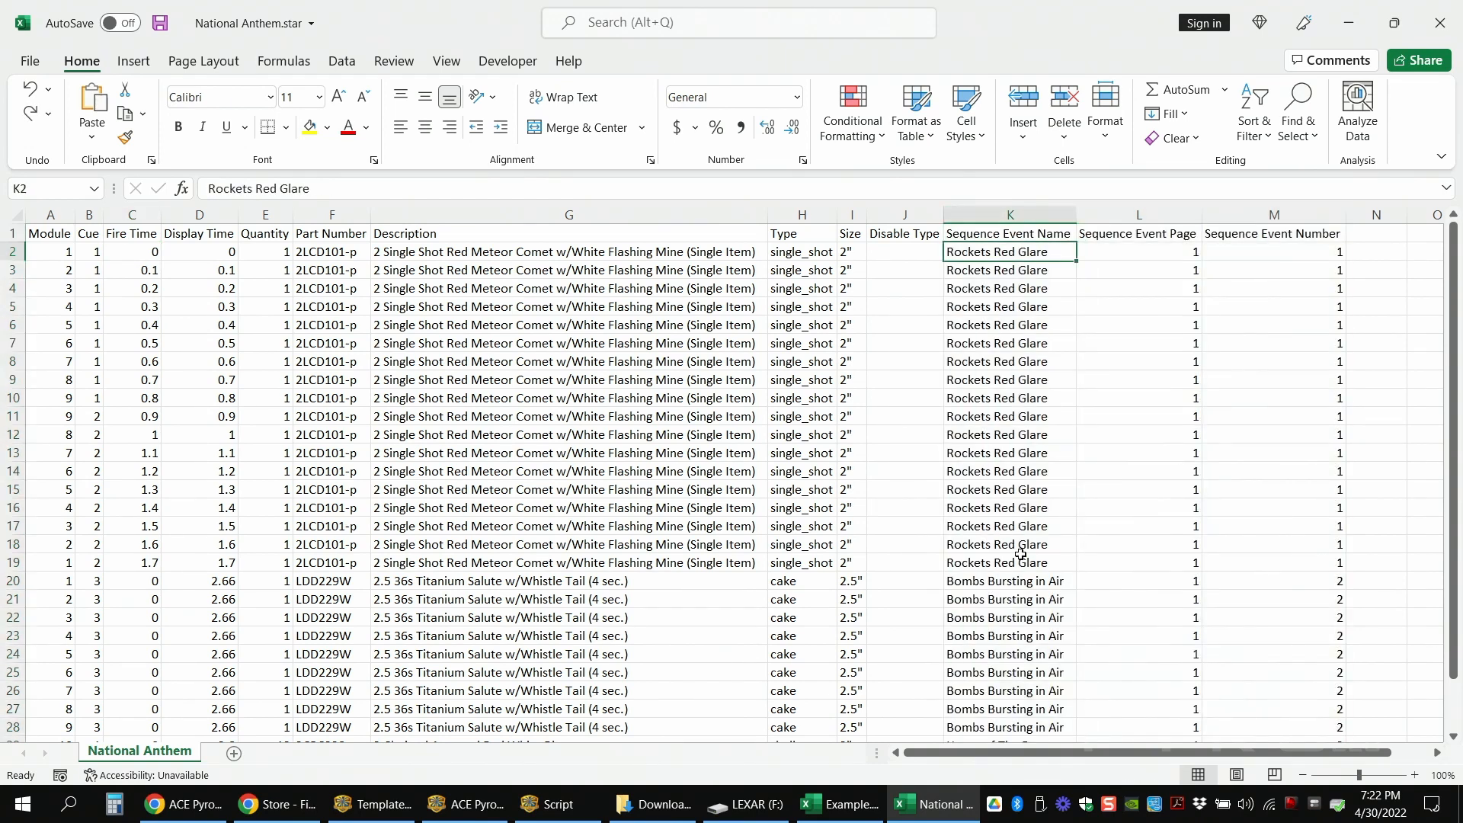
{"action": "left_click_drag", "start_coordinate": [1037, 561], "coordinate": [1027, 252]}
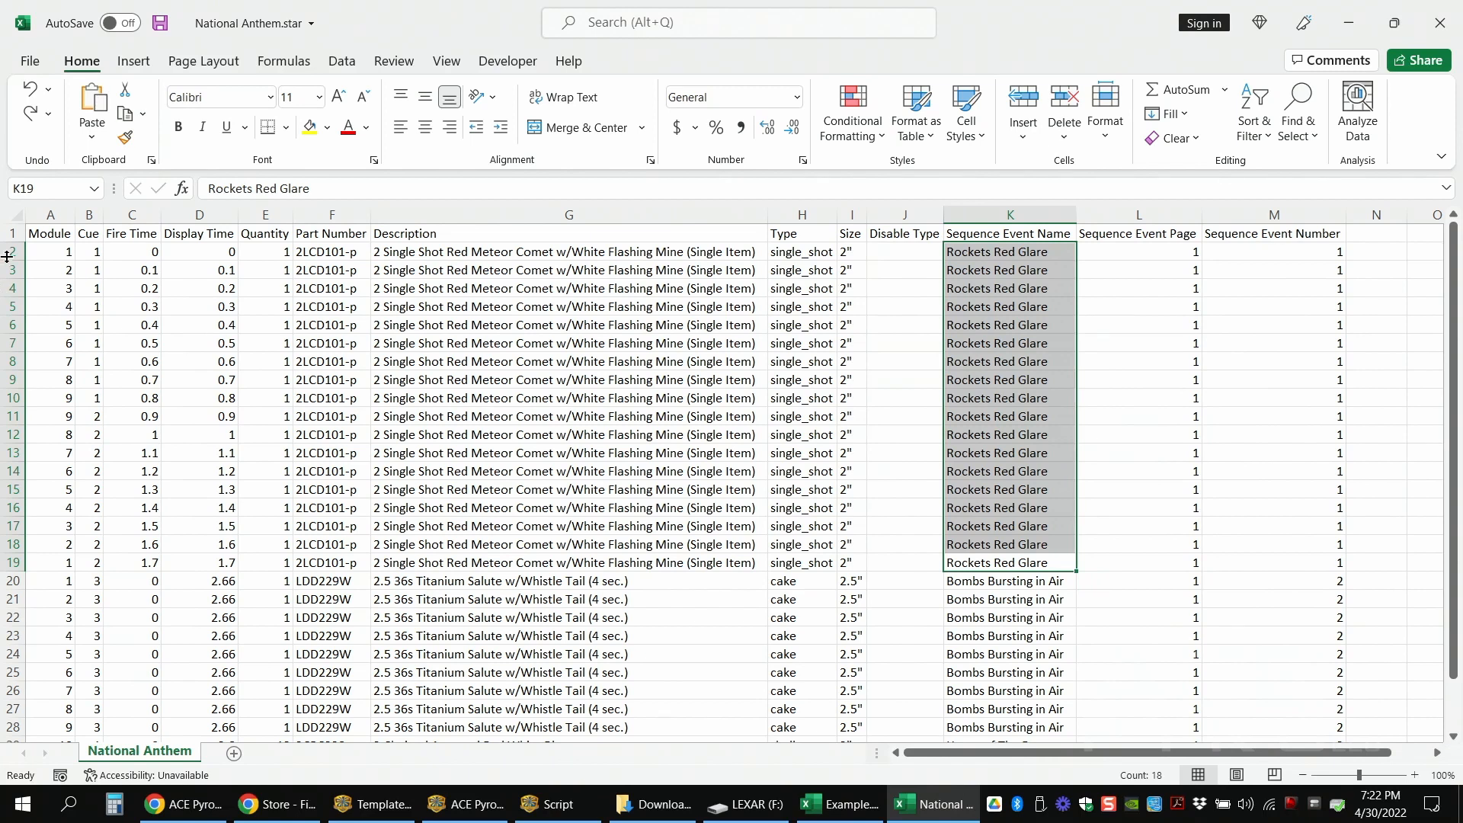
{"action": "left_click_drag", "start_coordinate": [7, 257], "coordinate": [50, 556]}
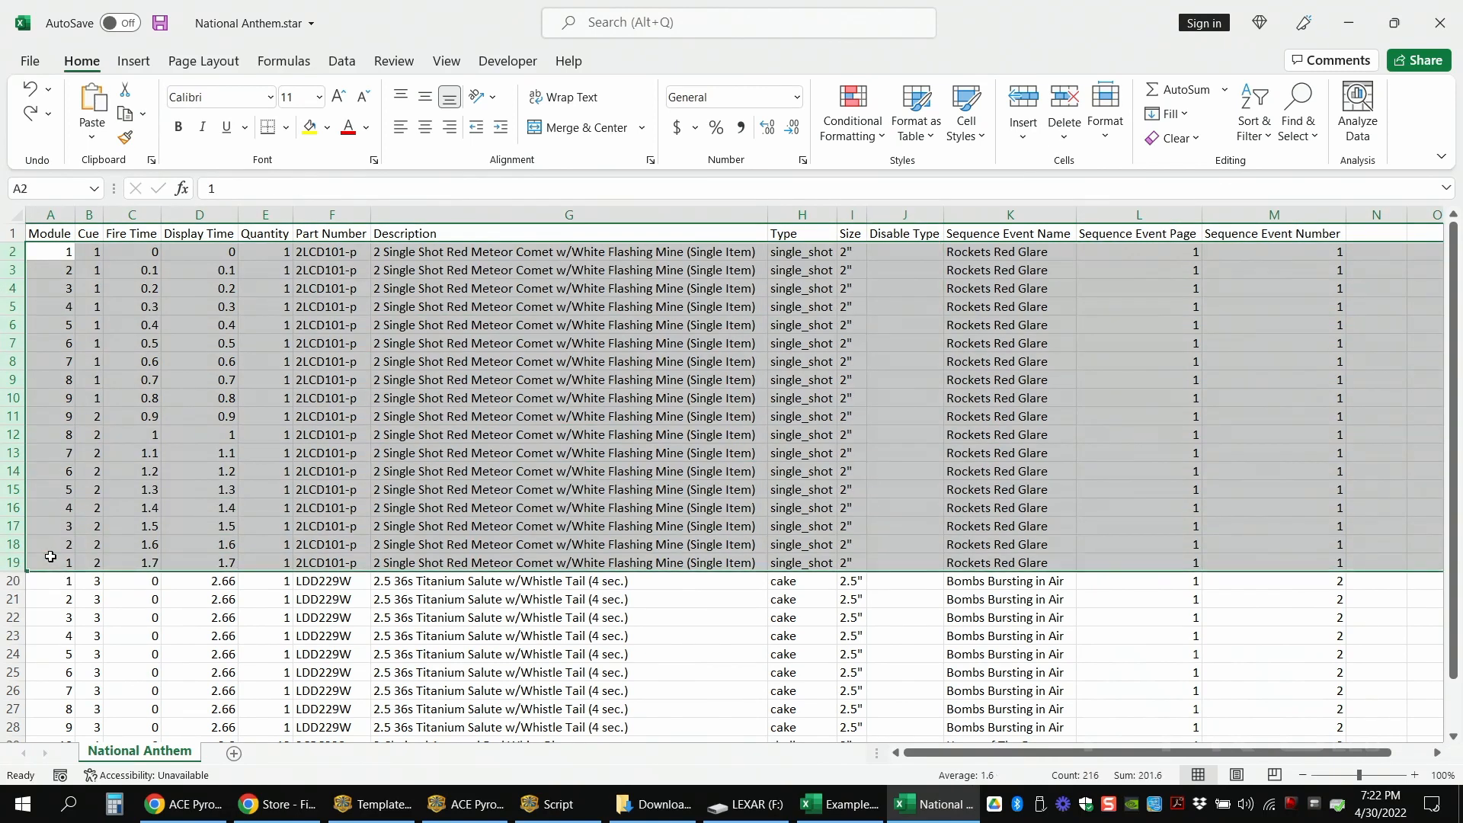
{"action": "left_click", "coordinate": [1122, 254]}
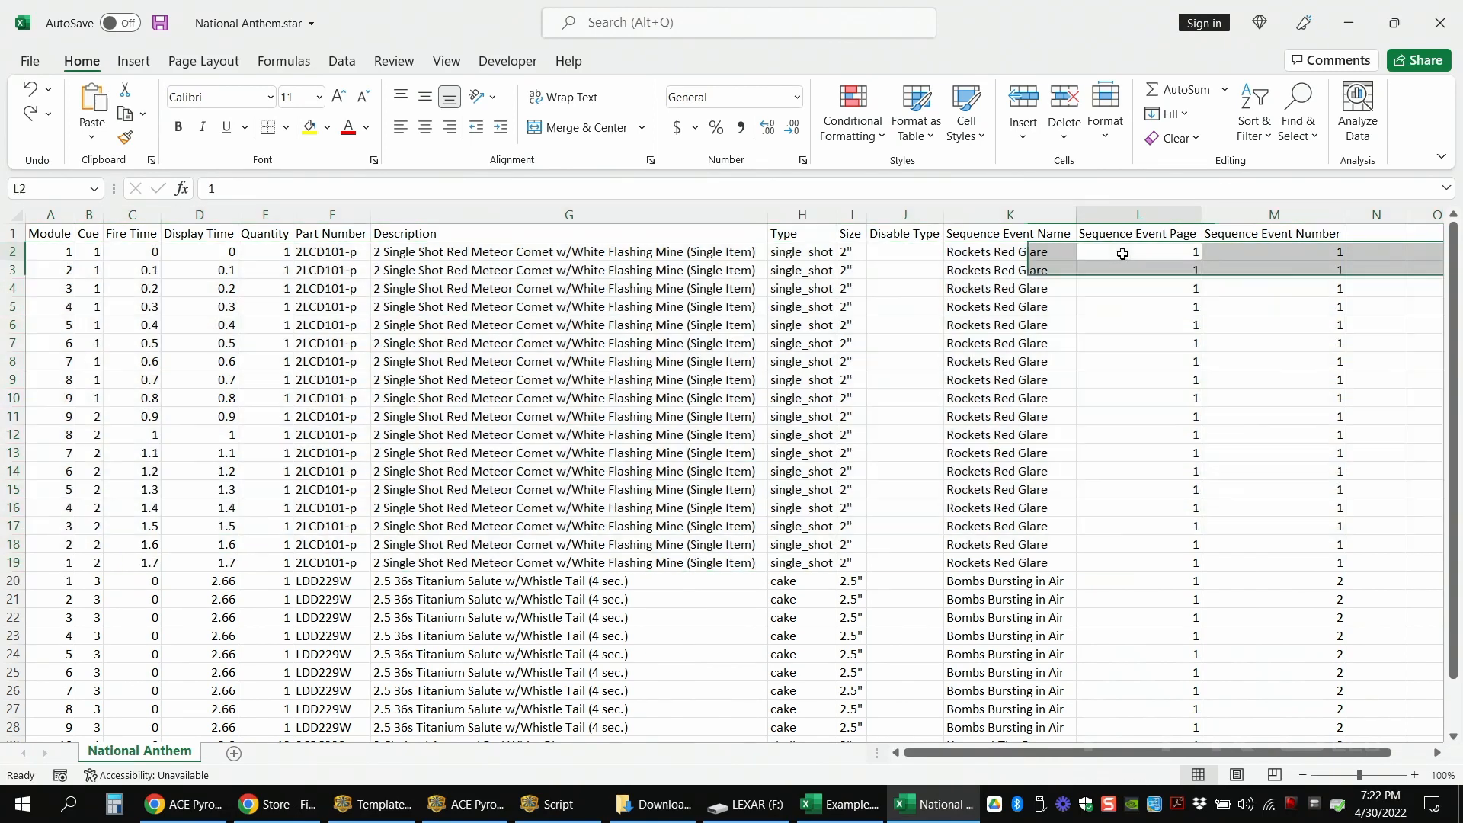
{"action": "left_click_drag", "start_coordinate": [1122, 254], "coordinate": [1169, 555]}
{"action": "left_click_drag", "start_coordinate": [1319, 563], "coordinate": [1288, 248]}
- Examine the event name, page and number entries for the Bombs Bursting in Air and Home of The Brave rows
{"action": "scroll", "coordinate": [1219, 348], "scroll_direction": "down", "scroll_amount": 4}
{"action": "left_click", "coordinate": [1021, 364]}
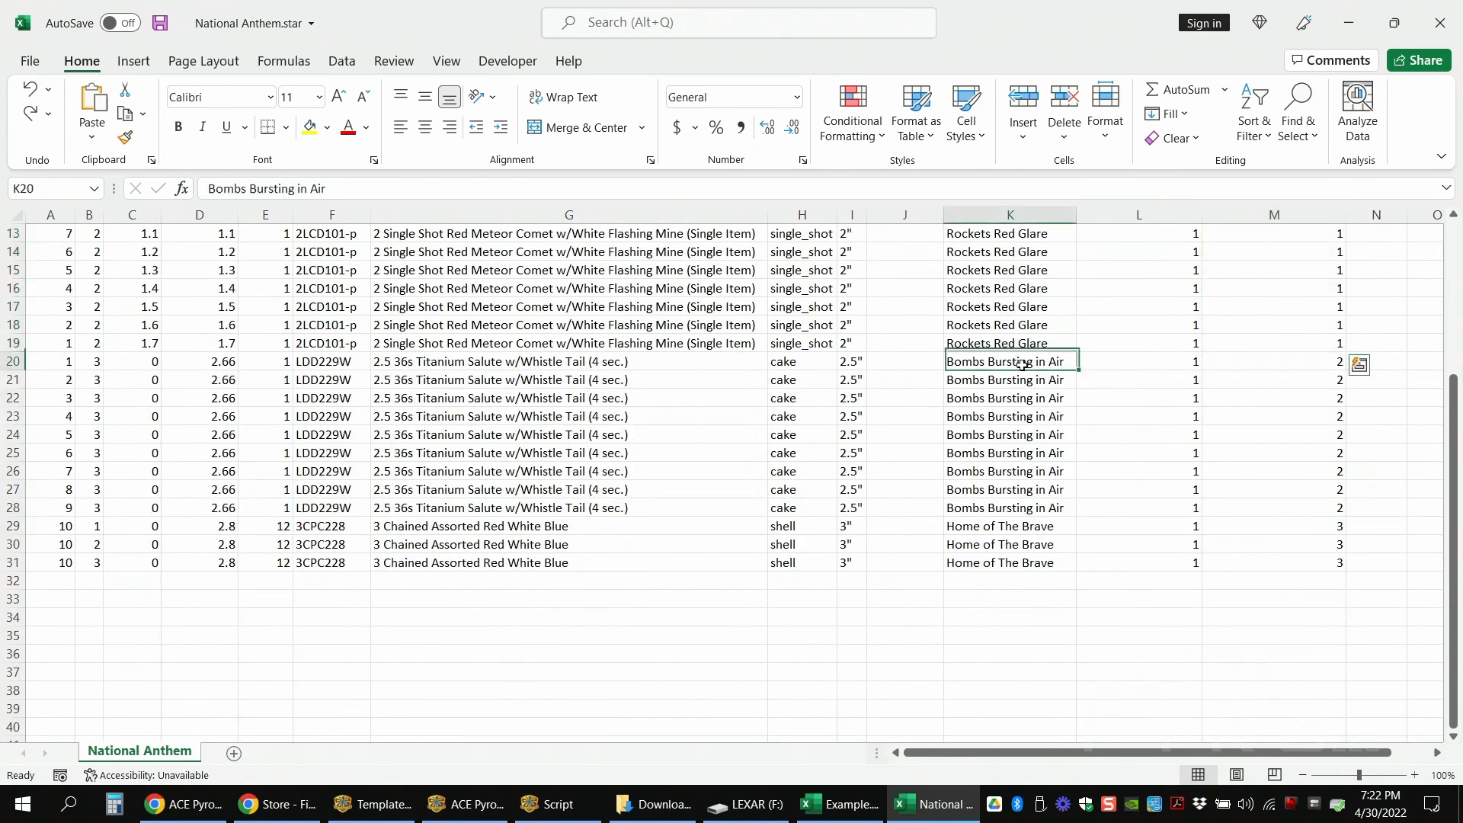
{"action": "left_click_drag", "start_coordinate": [1021, 365], "coordinate": [1257, 506]}
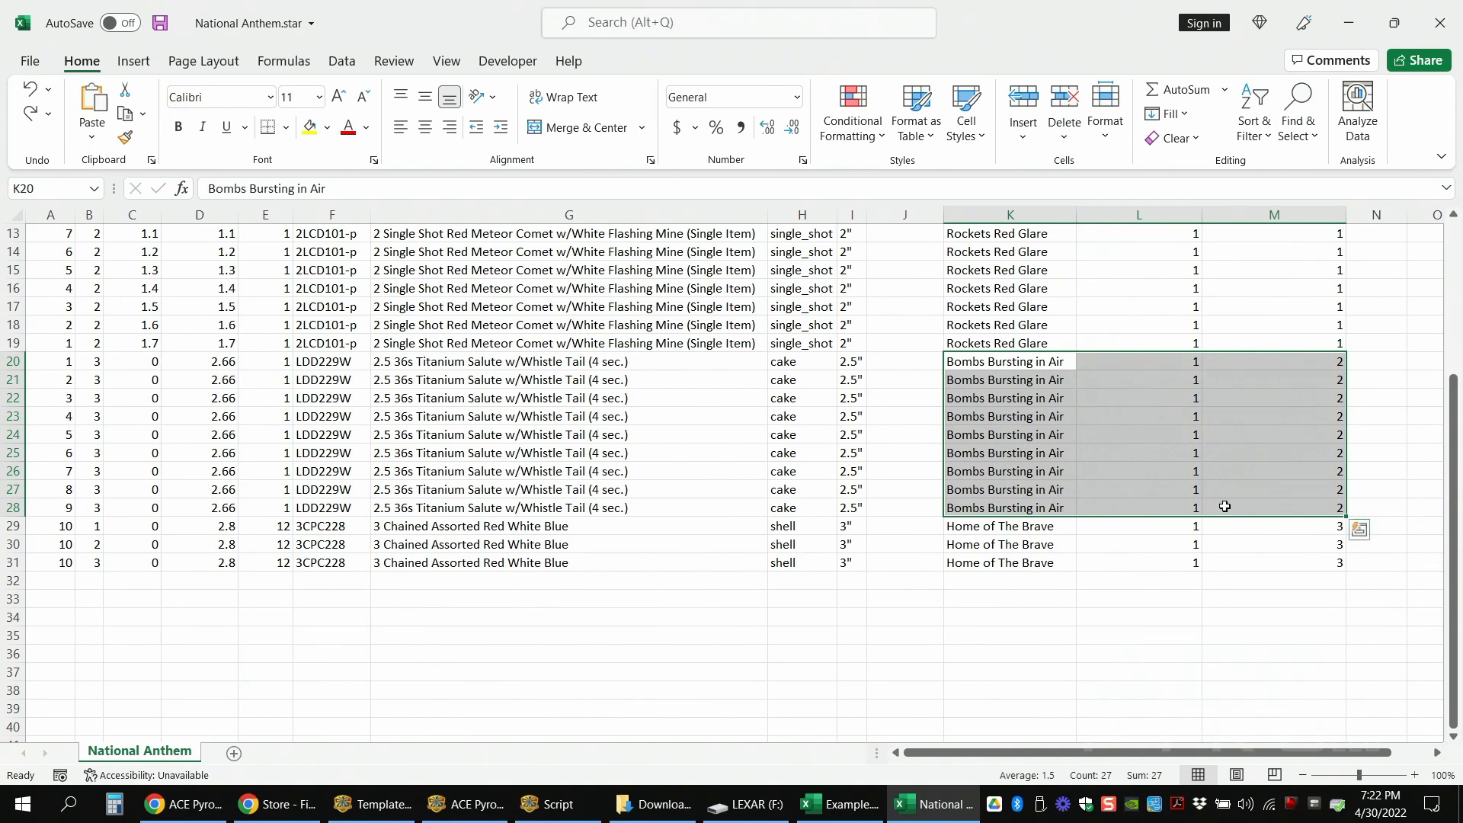
{"action": "scroll", "coordinate": [1242, 385], "scroll_direction": "up", "scroll_amount": 4}
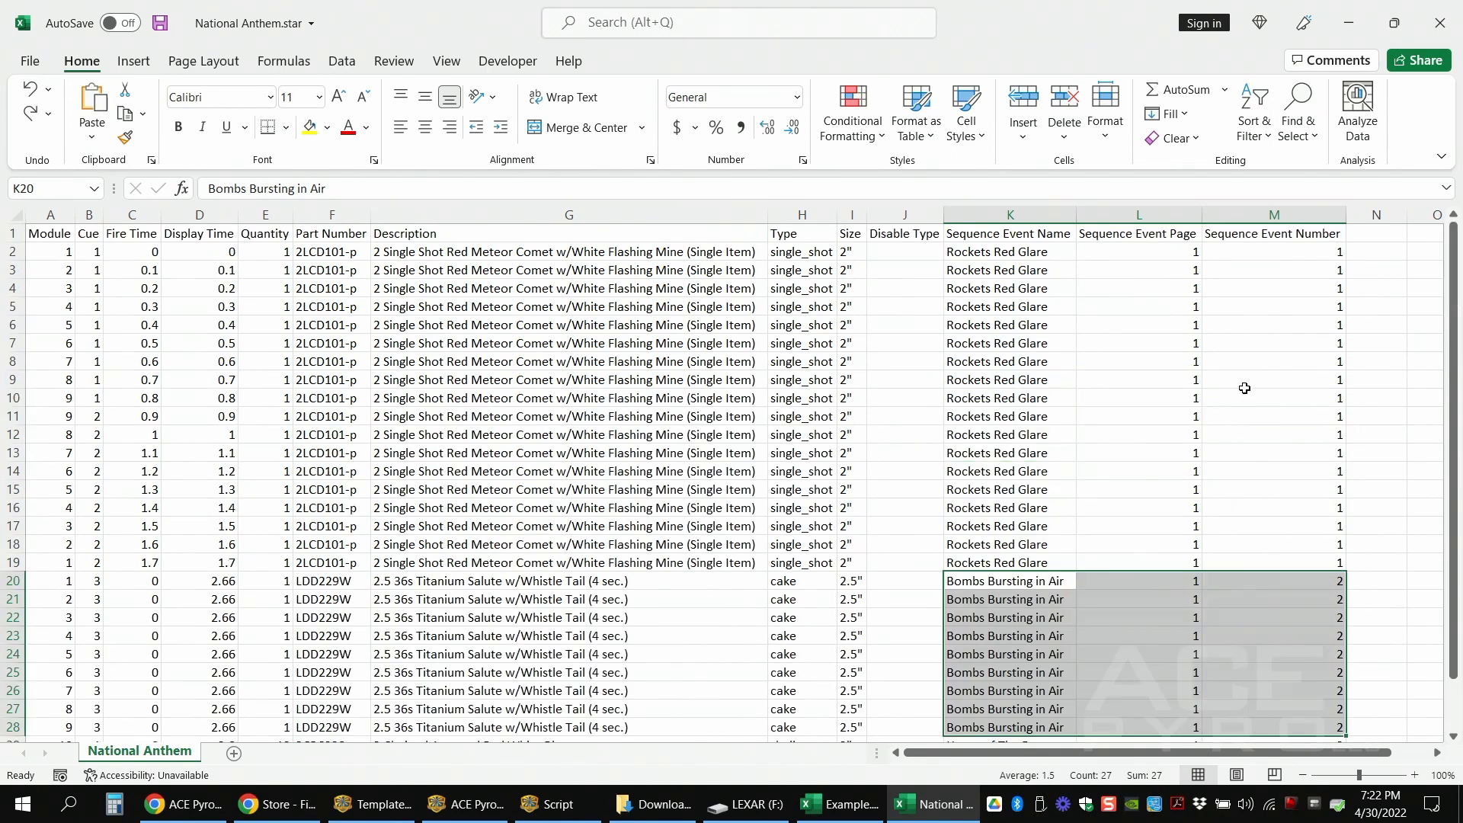
{"action": "scroll", "coordinate": [1269, 395], "scroll_direction": "down", "scroll_amount": 4}
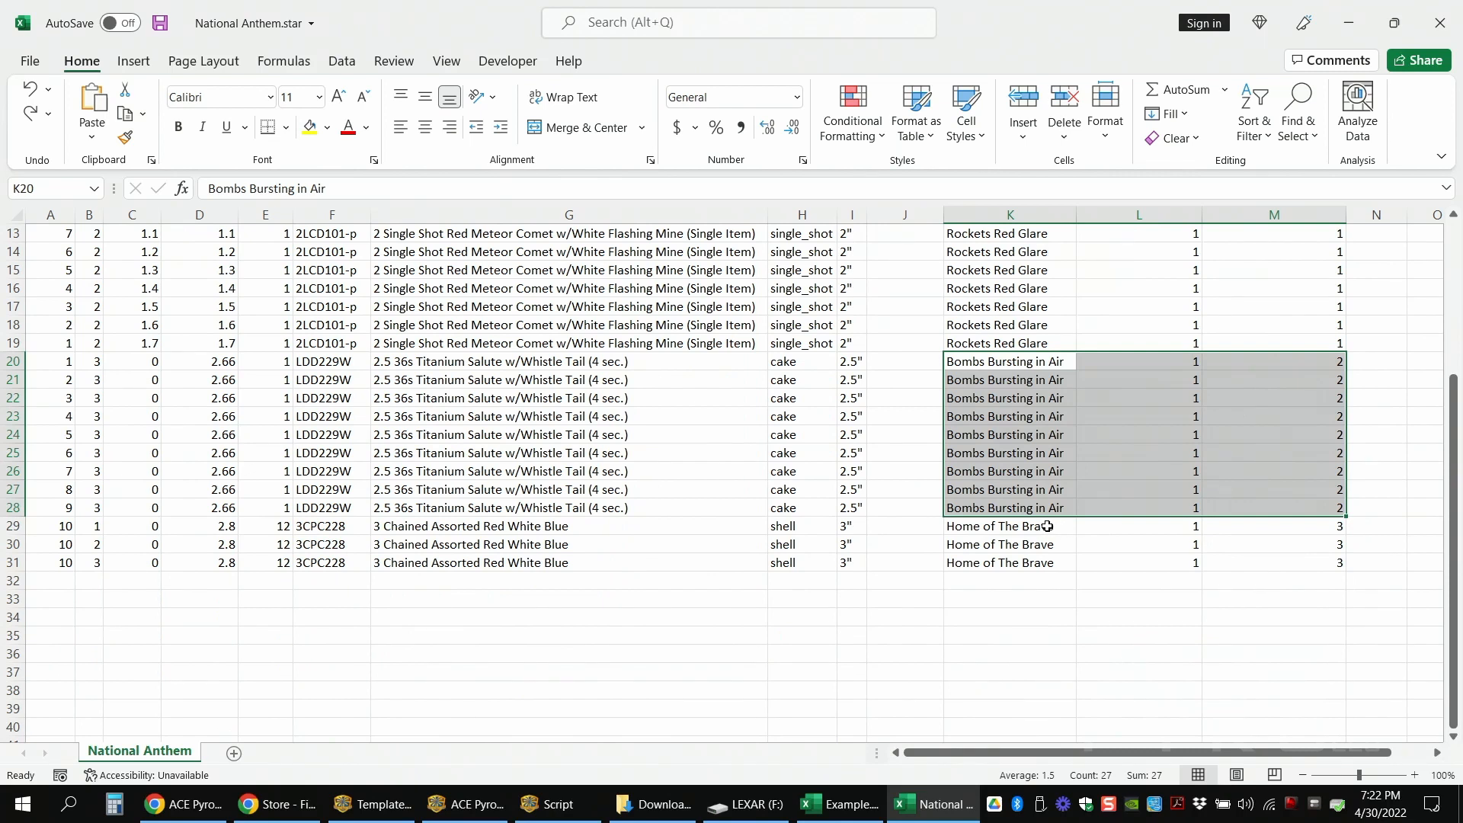
{"action": "left_click_drag", "start_coordinate": [1052, 527], "coordinate": [1223, 565]}
{"action": "left_click", "coordinate": [1067, 558]}
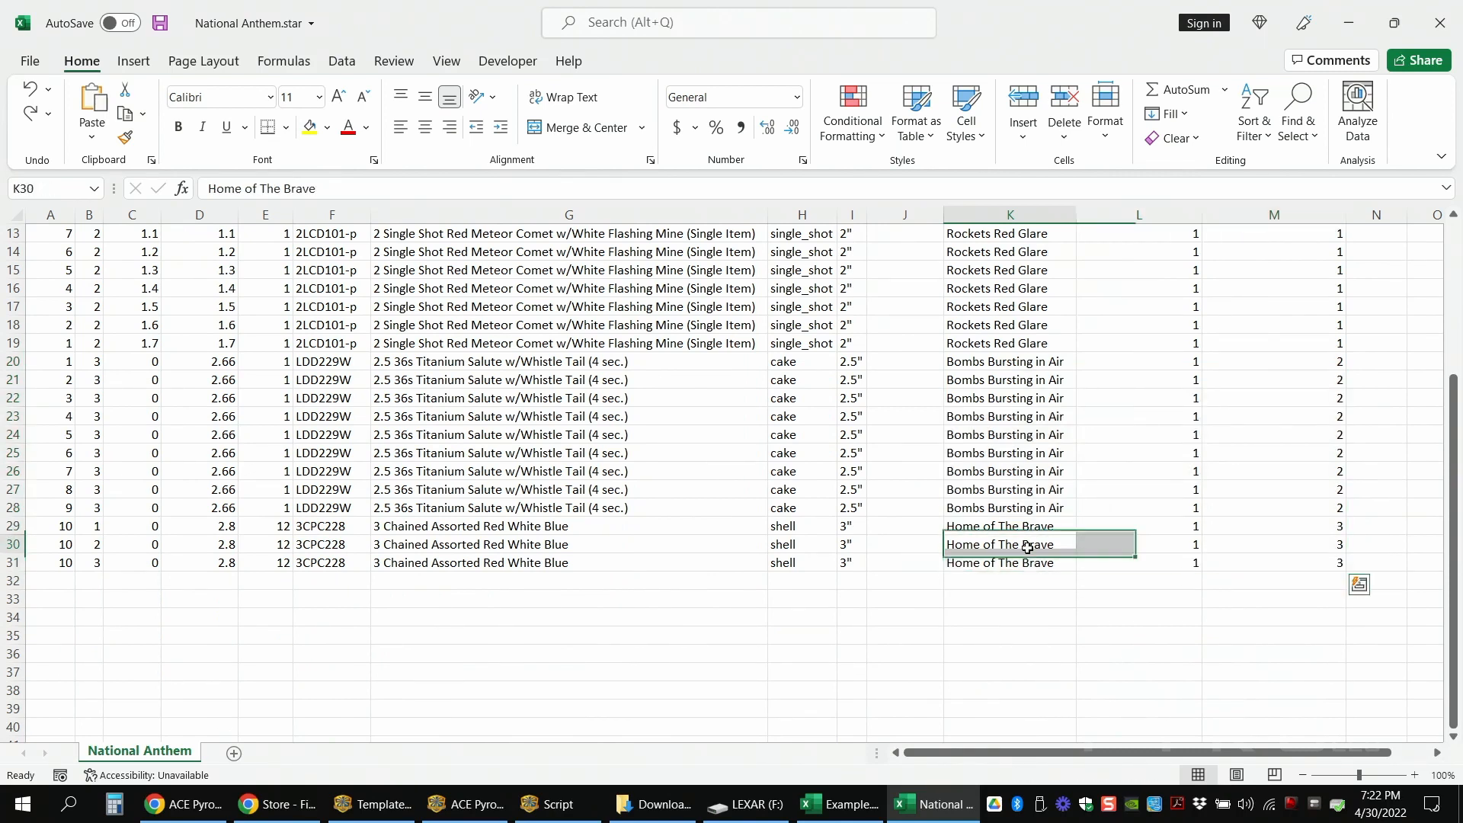
{"action": "scroll", "coordinate": [1025, 547], "scroll_direction": "up", "scroll_amount": 4}
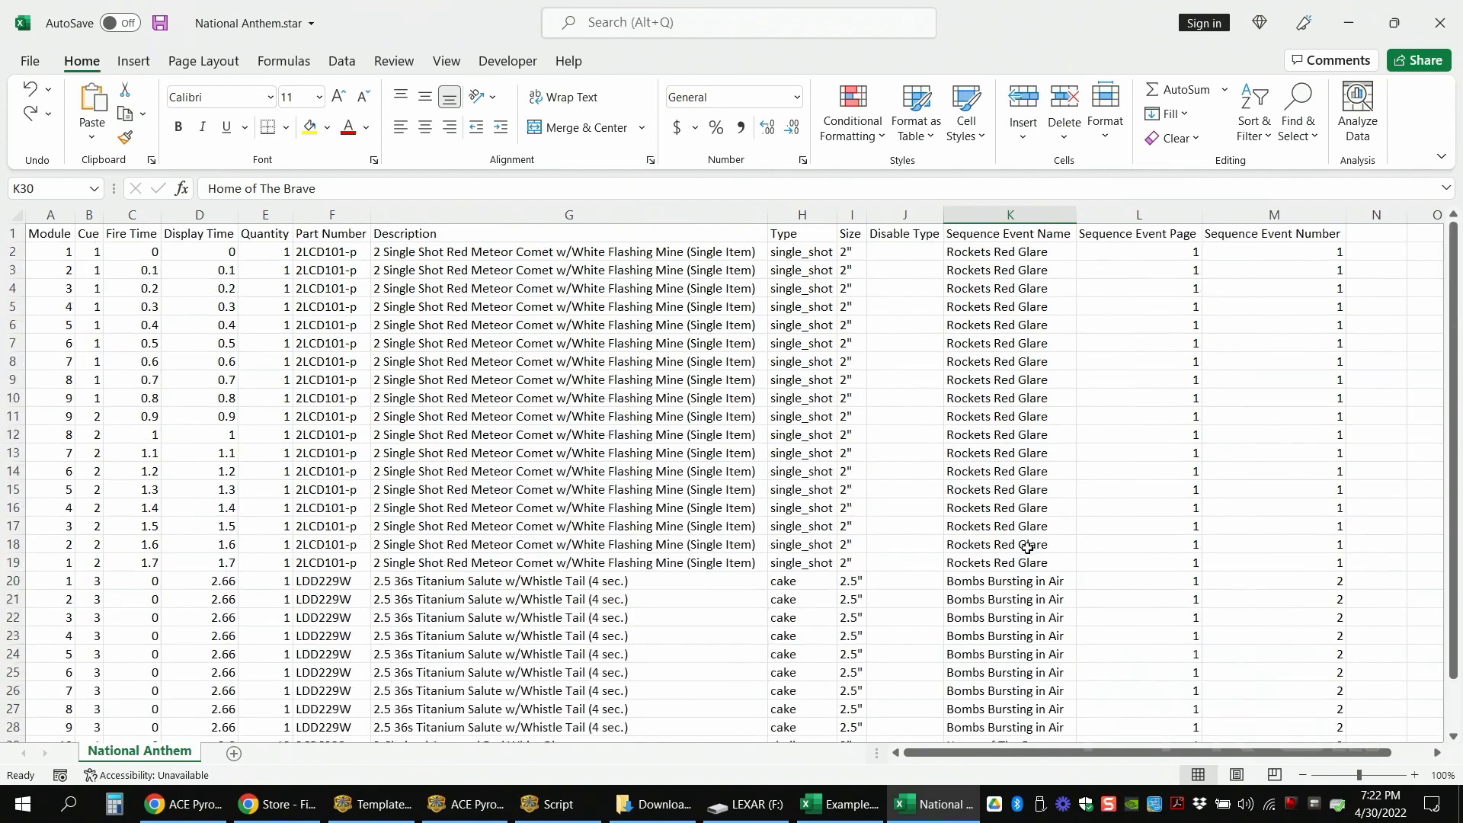
- Close the National Anthem.star and Example.star workbooks without saving their changes
{"action": "left_click", "coordinate": [1419, 35]}
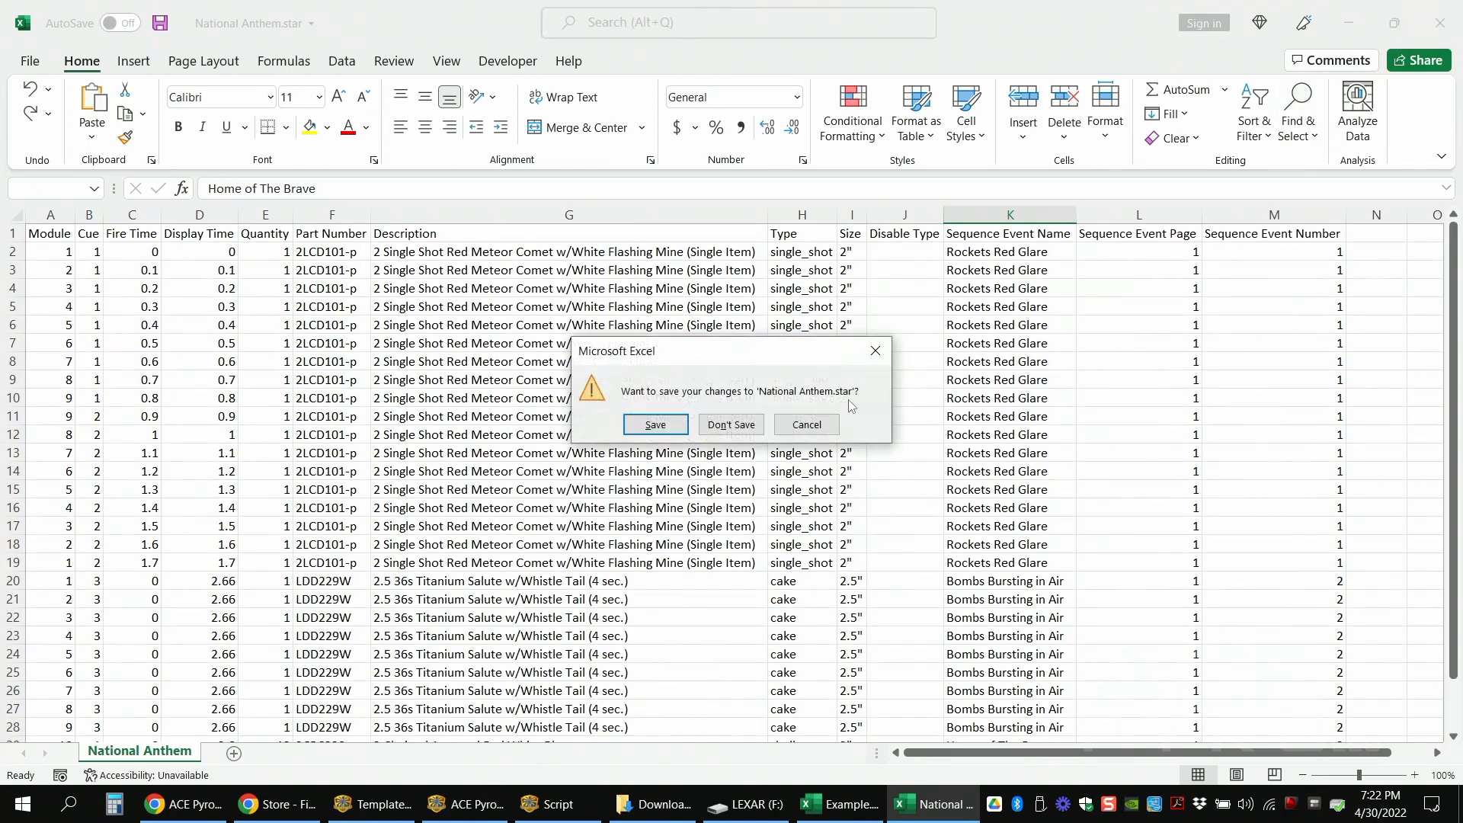
{"action": "left_click", "coordinate": [730, 425]}
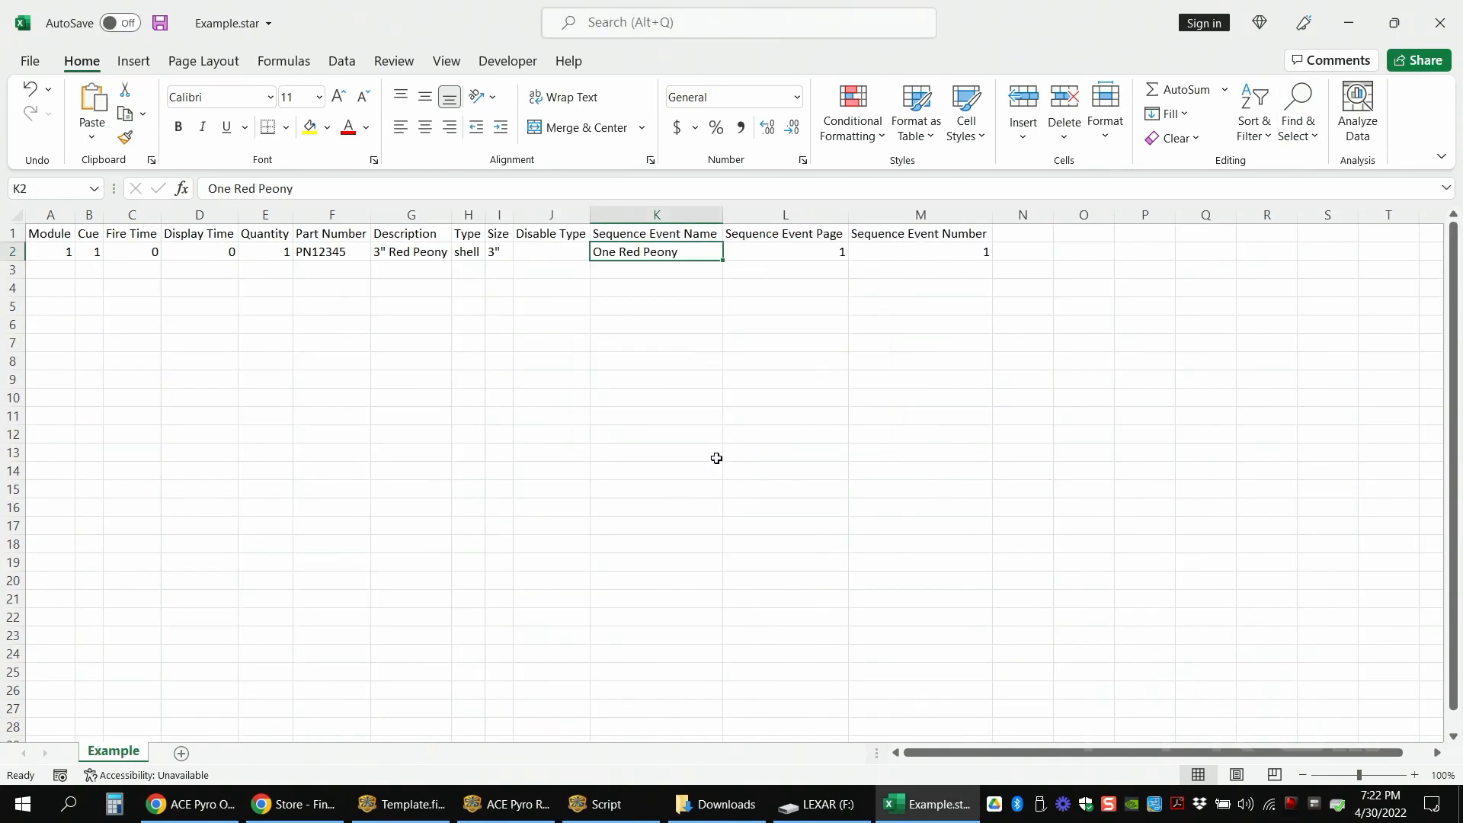
{"action": "left_click", "coordinate": [1440, 25]}
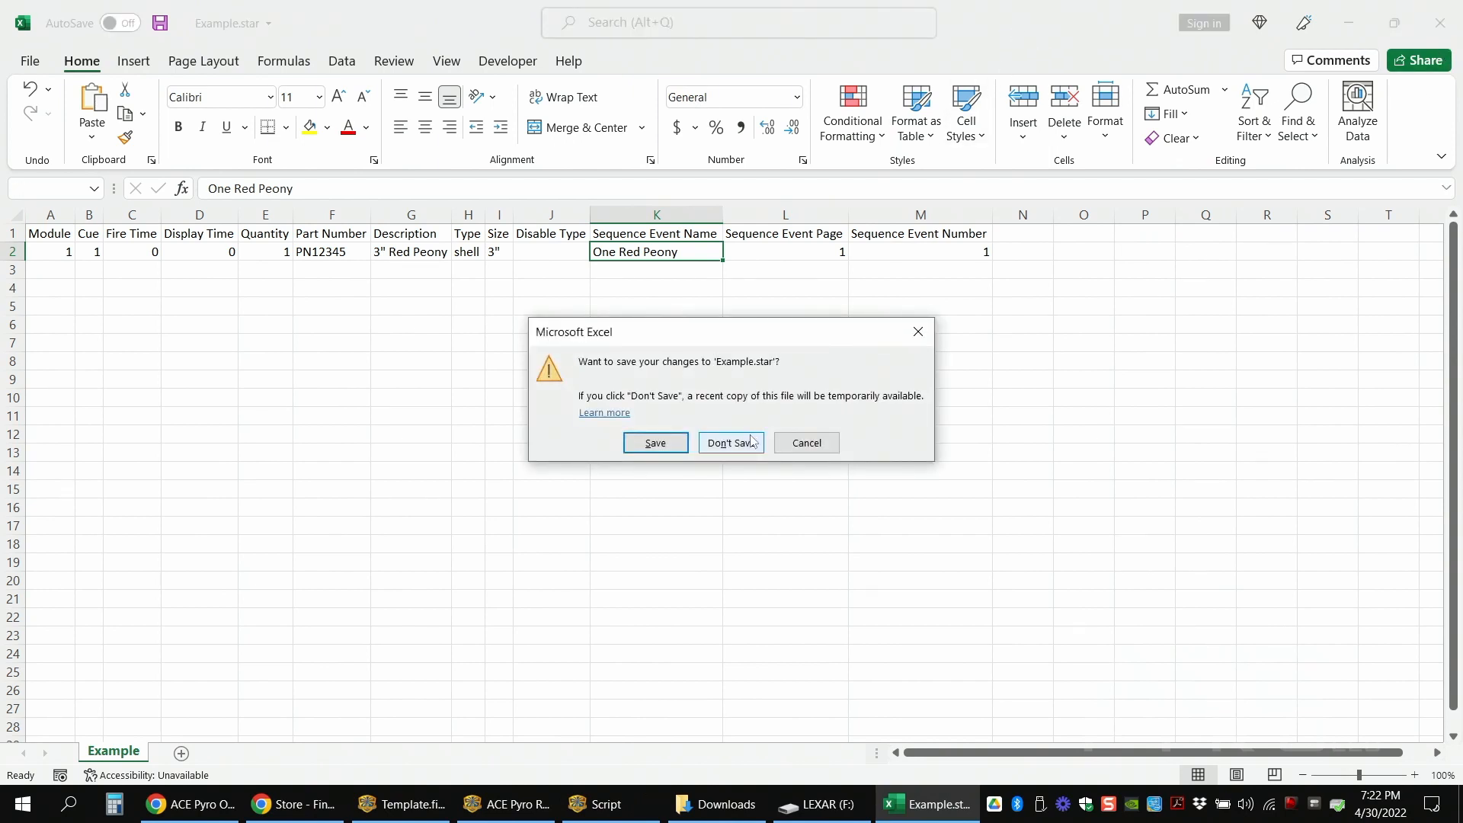
{"action": "left_click", "coordinate": [751, 441]}
- Close the LEXAR (F:) drive window and try to eject the USB mass storage device
{"action": "left_click", "coordinate": [666, 502]}
{"action": "left_click_drag", "start_coordinate": [751, 123], "coordinate": [722, 115]}
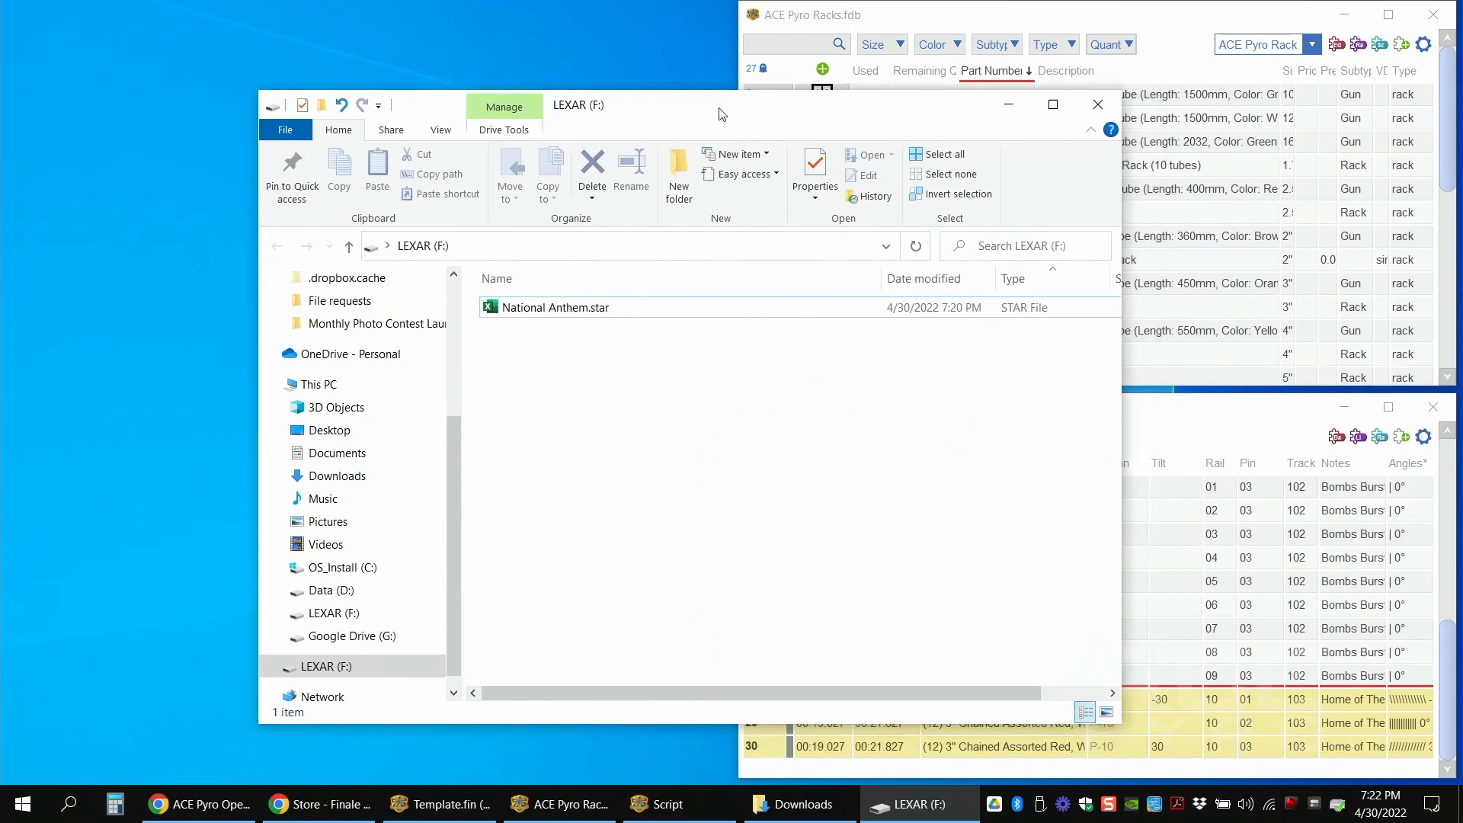
{"action": "left_click", "coordinate": [1097, 105]}
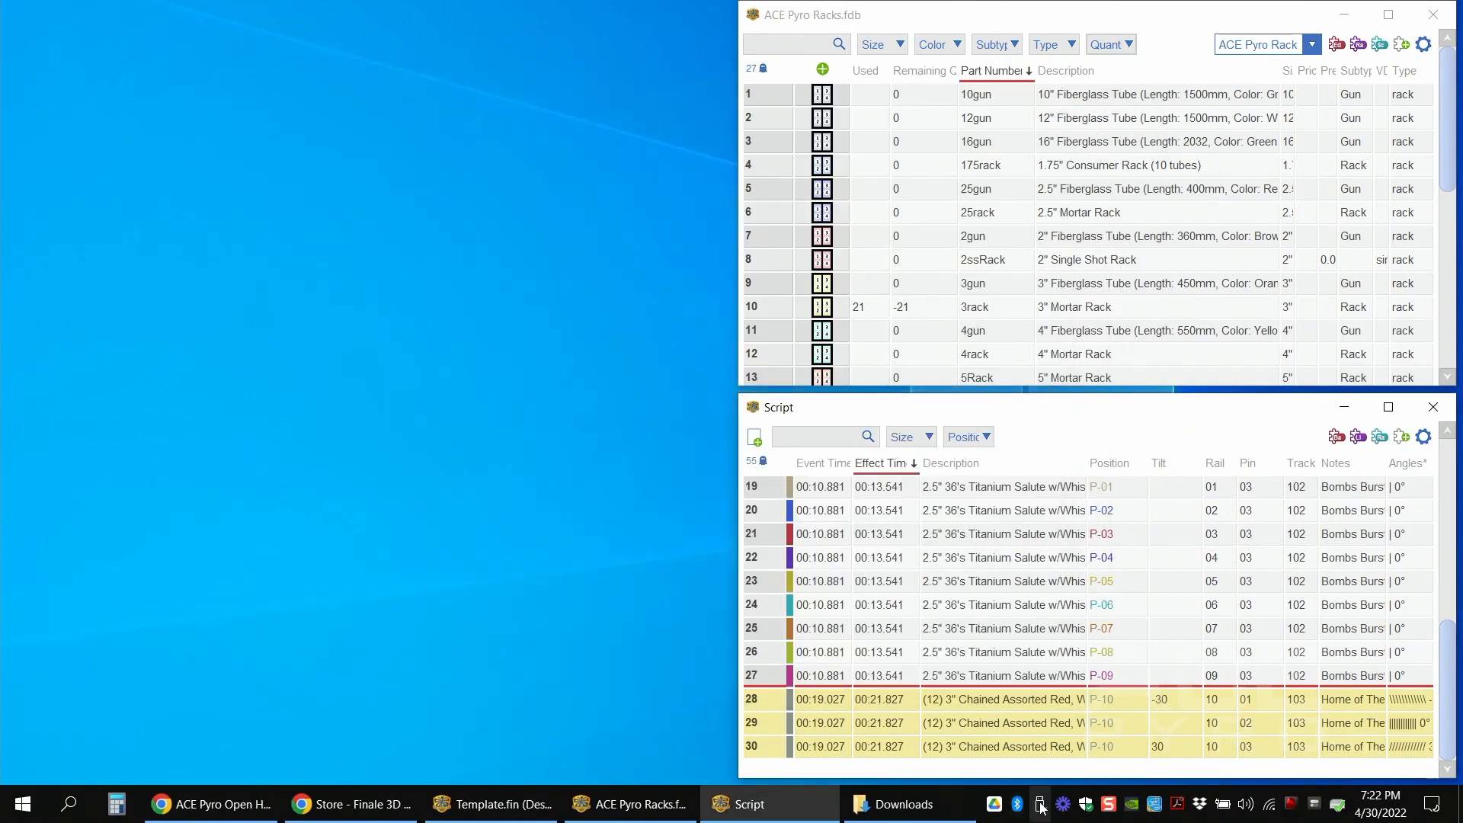
{"action": "right_click", "coordinate": [1041, 807]}
{"action": "left_click", "coordinate": [1128, 774]}
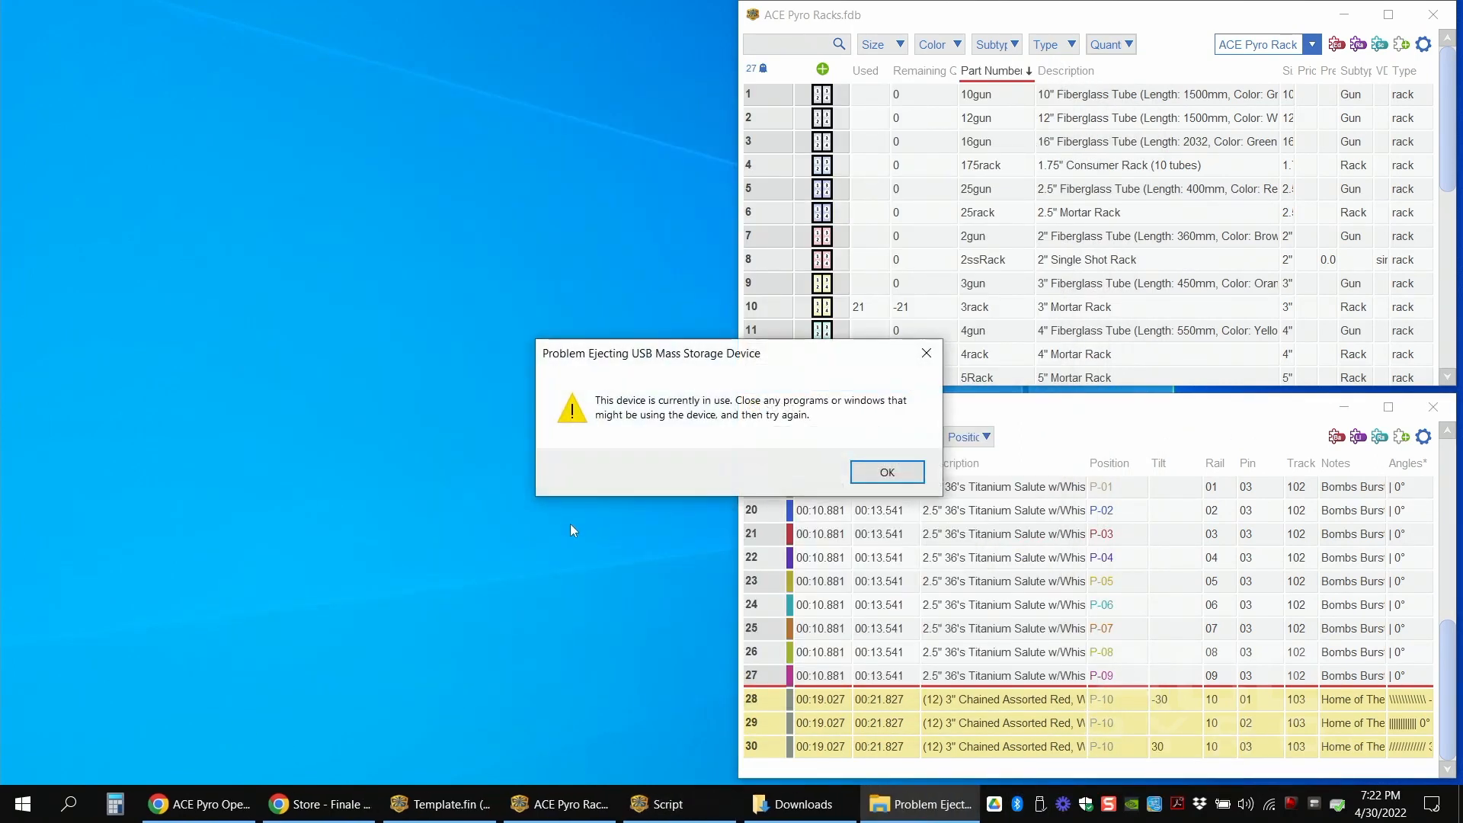
{"action": "left_click", "coordinate": [884, 473]}
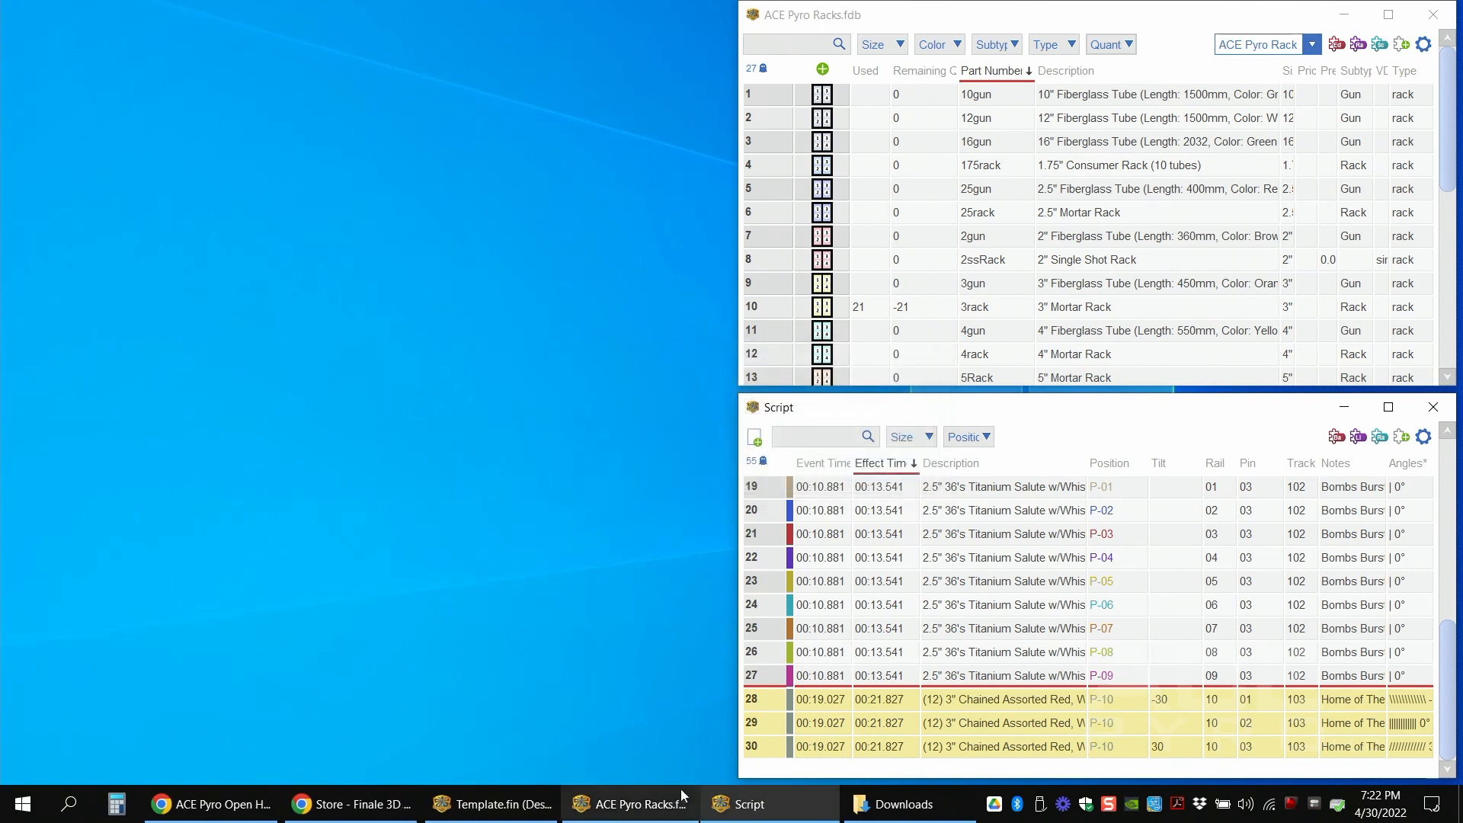